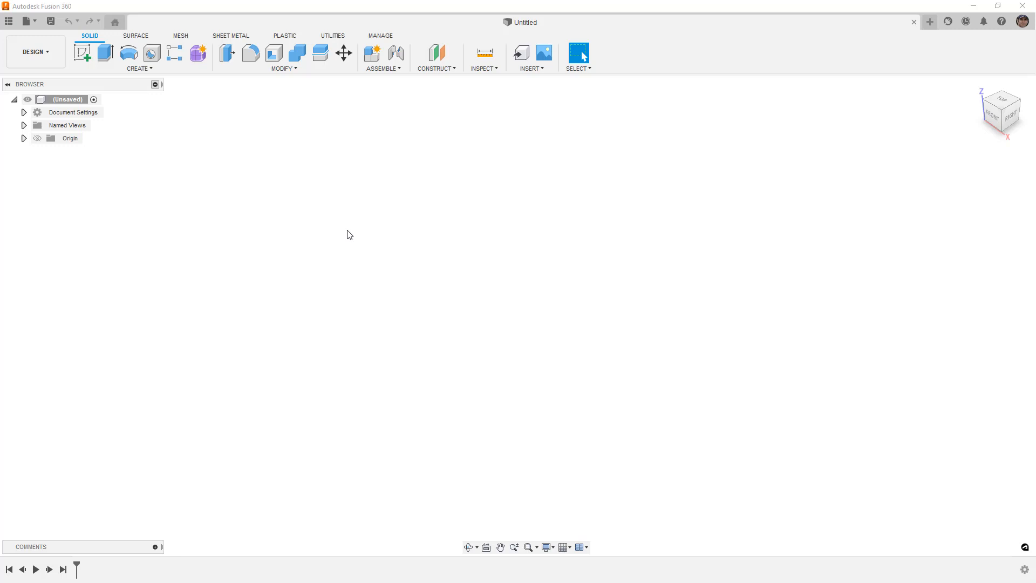
# - Start a sketch on the front plane and draw a long diagonal line, its perpendicular lower end and a shorter upper edge running back
pyautogui.click(80, 55)
pyautogui.click(551, 272)
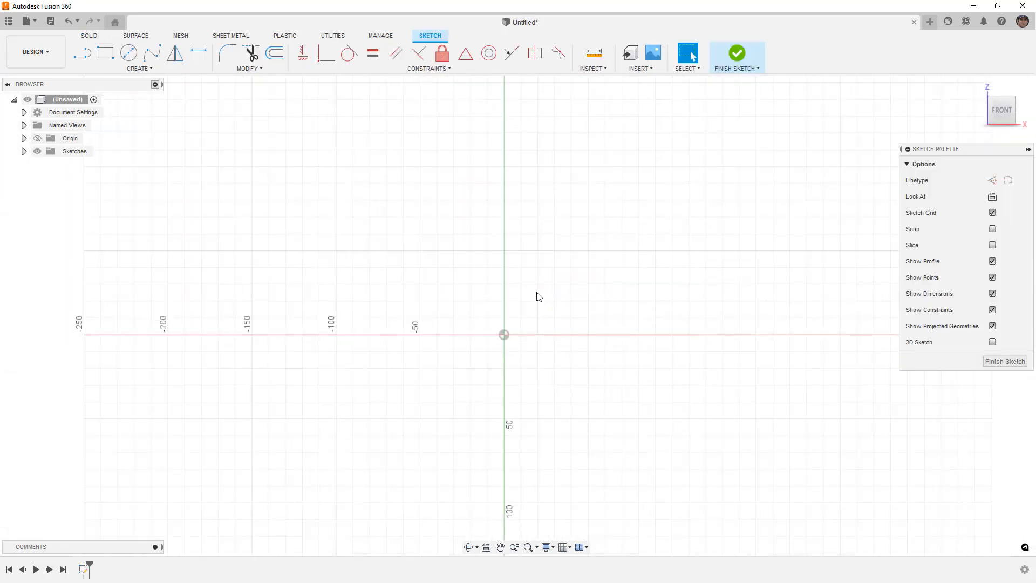
pyautogui.click(82, 53)
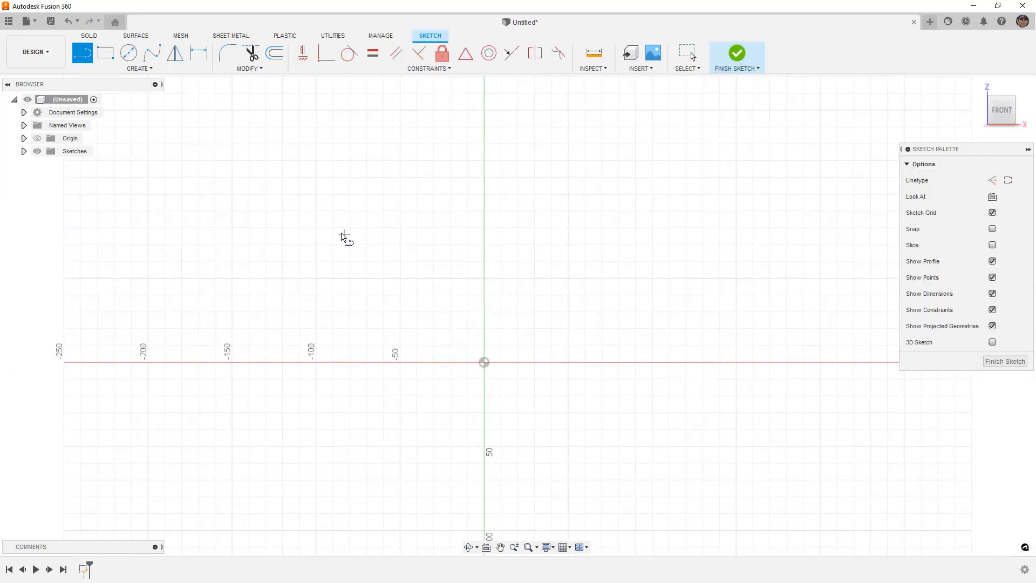
pyautogui.click(291, 180)
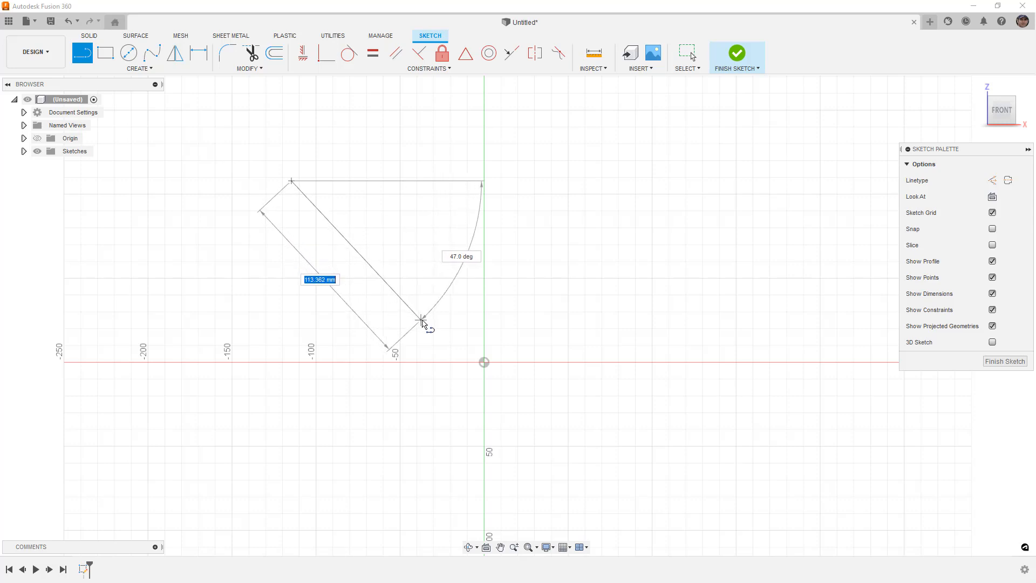
pyautogui.click(441, 324)
pyautogui.scroll(3, 456, 312)
pyautogui.click(463, 292)
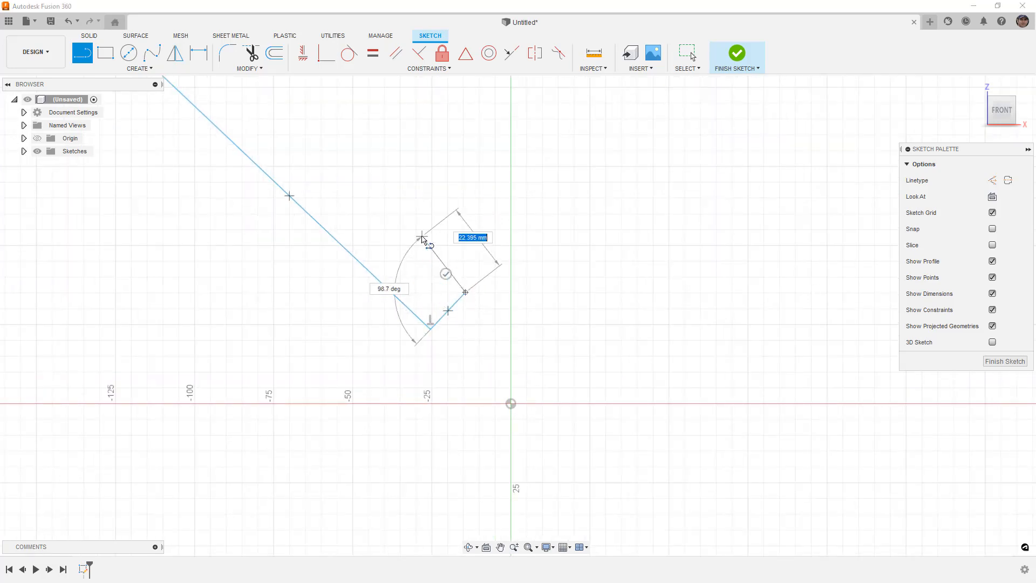
pyautogui.click(400, 230)
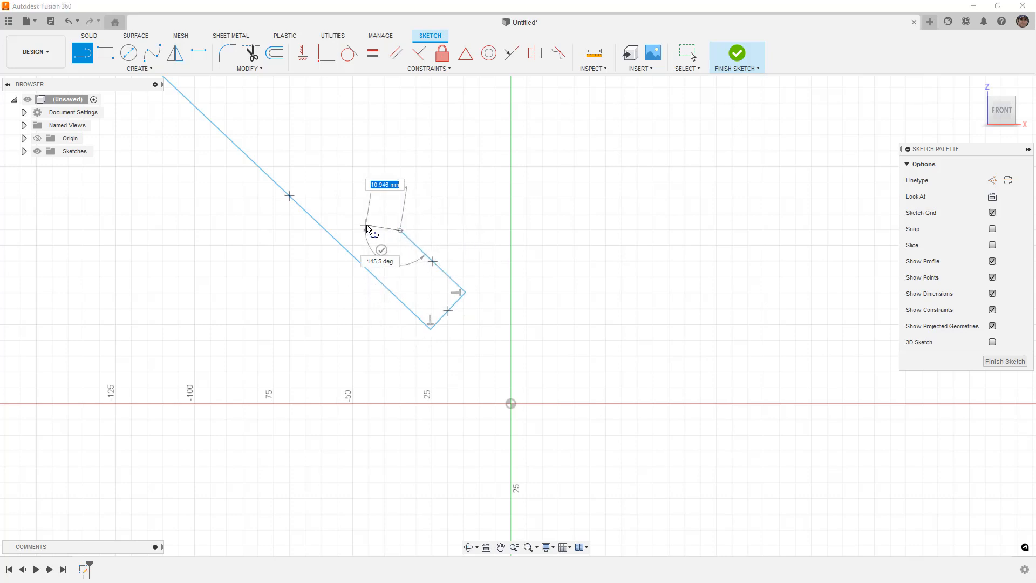
# - Continue the profile with a short tapering segment and a long upper edge parallel to the first diagonal line
pyautogui.scroll(3, 386, 231)
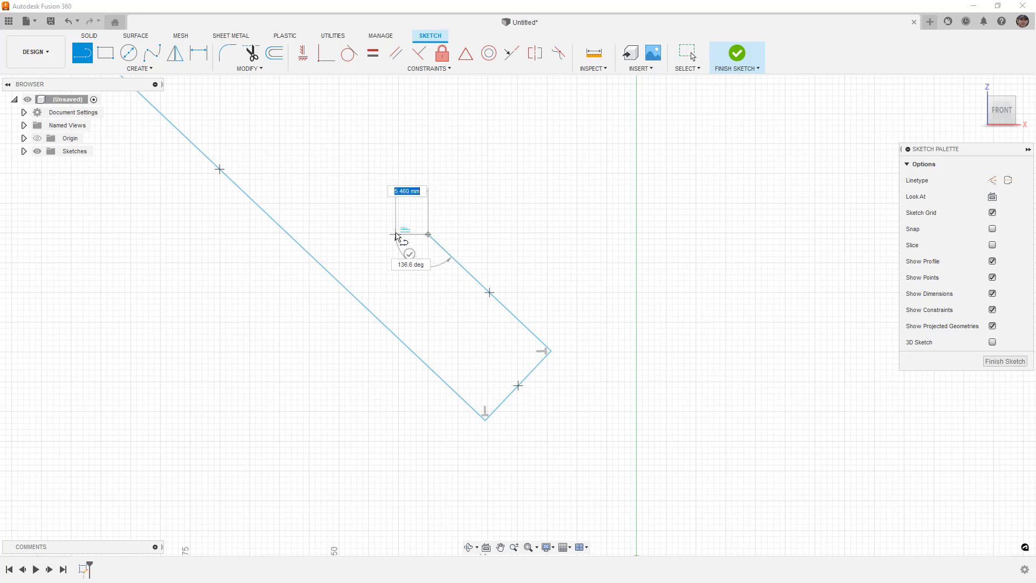
pyautogui.click(392, 231)
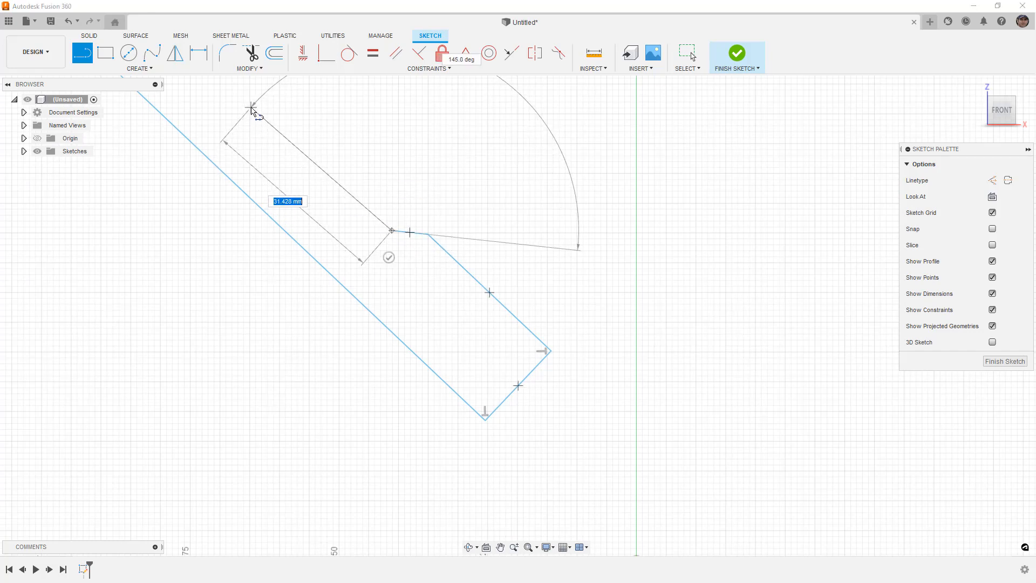
pyautogui.moveTo(254, 104); pyautogui.dragTo(396, 275, button='middle')
pyautogui.scroll(-5, 398, 278)
pyautogui.press('Escape')
pyautogui.moveTo(341, 232); pyautogui.dragTo(285, 185)
# - Close the profile's narrow end with a line and constrain it perpendicular to the long lower edge
pyautogui.press('l')
pyautogui.click(268, 196)
pyautogui.click(285, 185)
pyautogui.press('Escape')
pyautogui.click(278, 193)
pyautogui.keyDown('ctrl'); pyautogui.click(279, 208); pyautogui.keyUp('ctrl')
pyautogui.click(419, 55)
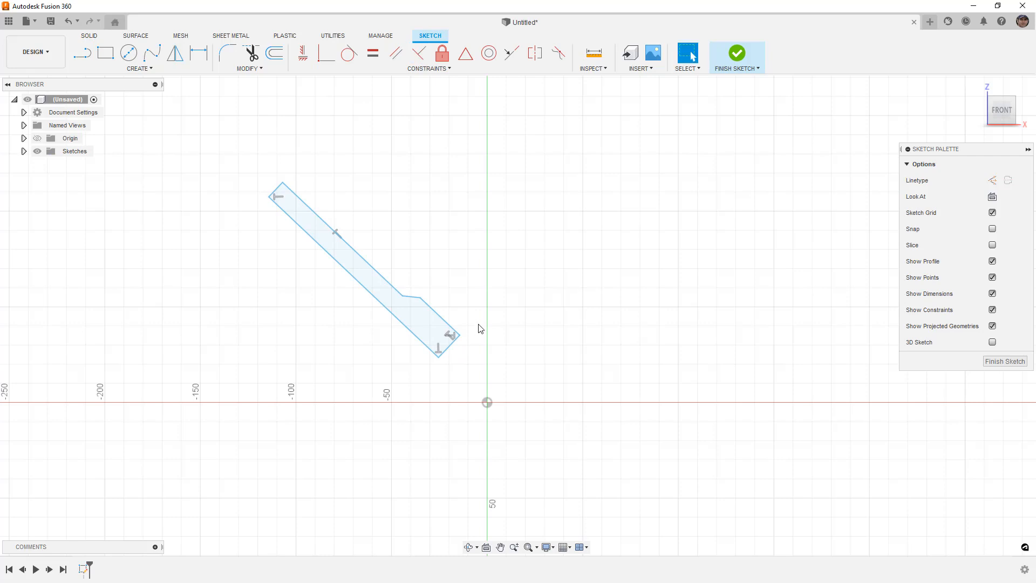
# - Finish the sketch and revolve the profile a full turn around its long straight edge
pyautogui.scroll(3, 467, 348)
pyautogui.scroll(-5, 460, 350)
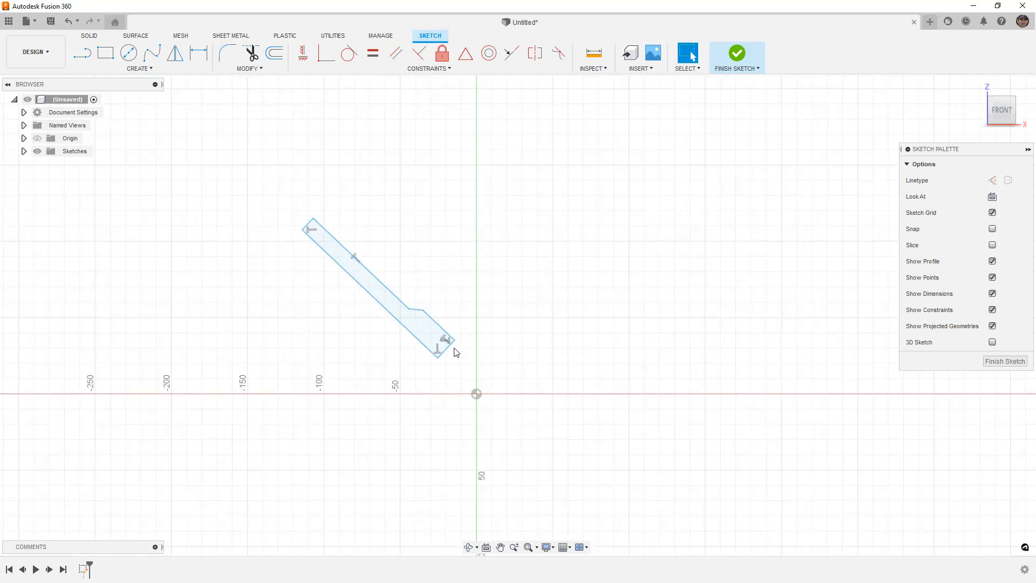
pyautogui.click(738, 56)
pyautogui.click(129, 52)
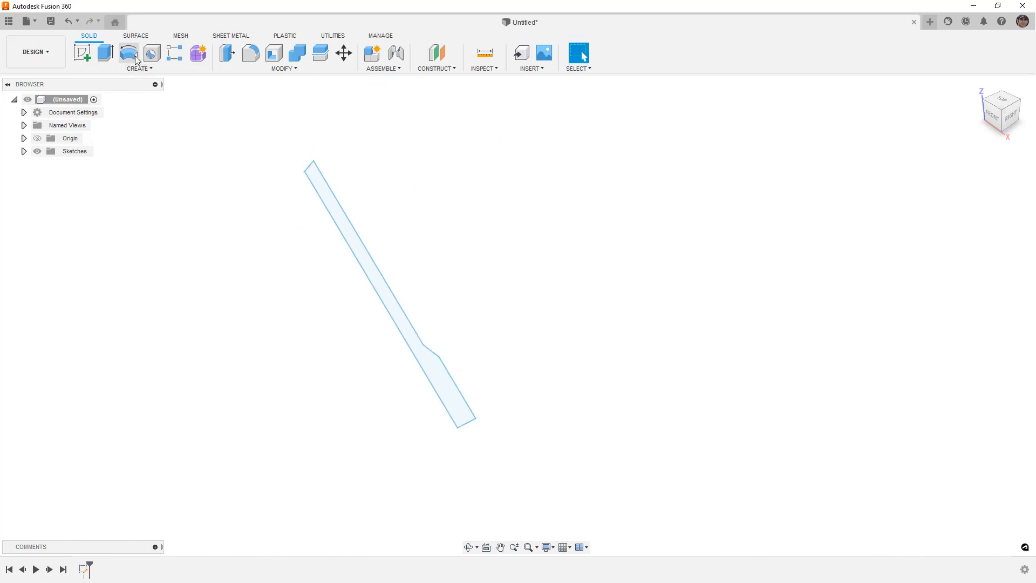
pyautogui.click(421, 378)
pyautogui.click(972, 263)
# - Inspect the revolved body's narrow shank and large end face, returning to the front view
pyautogui.scroll(-3, 571, 289)
pyautogui.keyDown('shift'); pyautogui.moveTo(585, 305); pyautogui.dragTo(621, 282, button='middle'); pyautogui.keyUp('shift')
pyautogui.press('Escape')
pyautogui.click(386, 258)
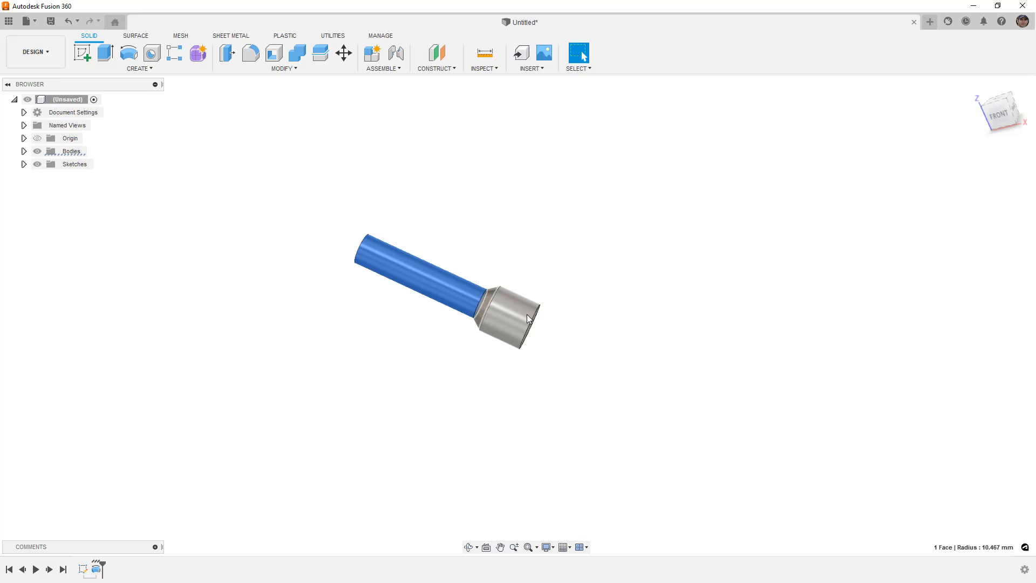
pyautogui.keyDown('shift'); pyautogui.moveTo(567, 309); pyautogui.dragTo(496, 309, button='middle'); pyautogui.keyUp('shift')
pyautogui.click(517, 350)
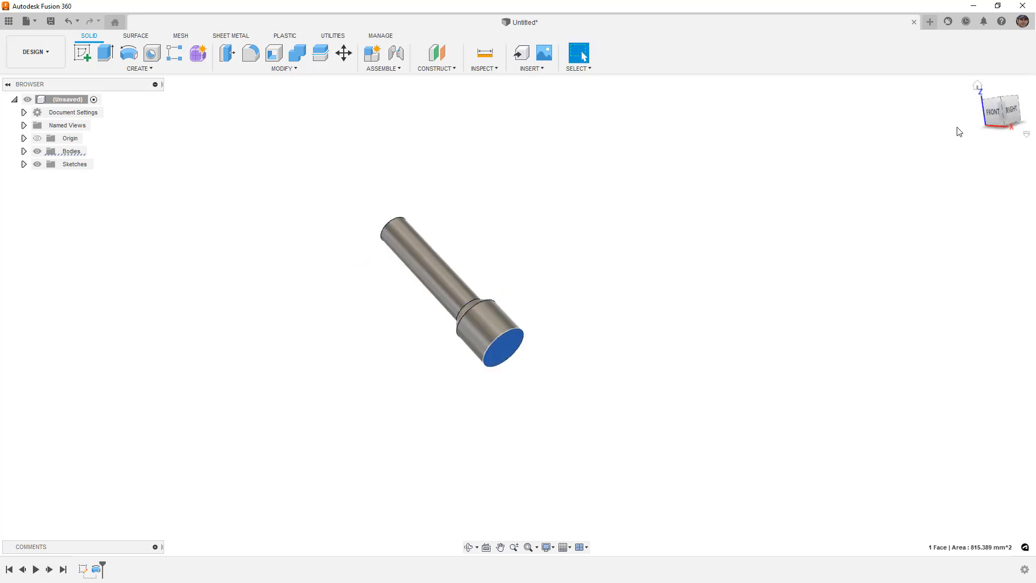
pyautogui.click(991, 116)
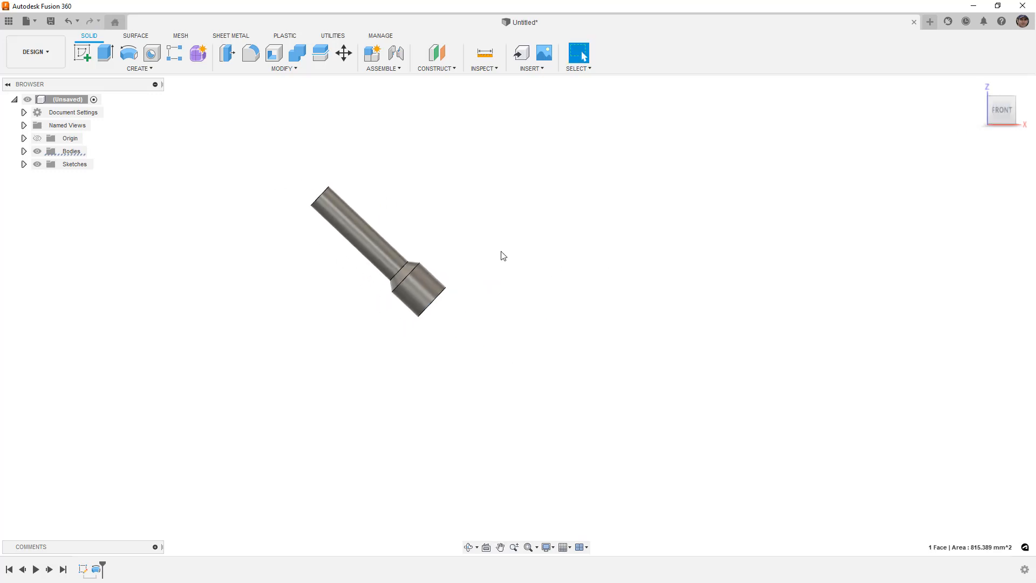
# - Start a form and create an 80 mm diameter quadball with 2 span faces, placed just above the origin on the front plane
pyautogui.click(198, 53)
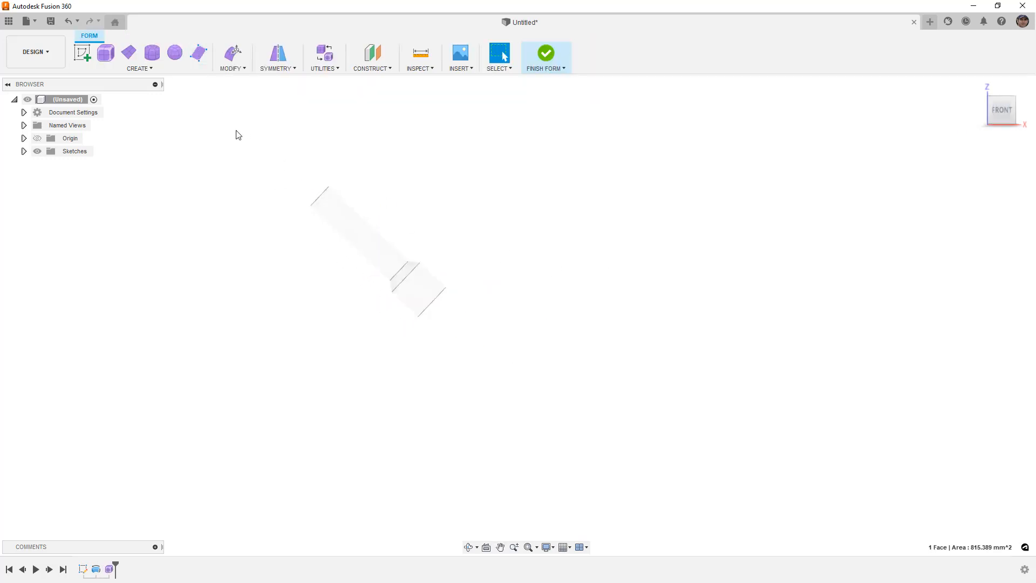
pyautogui.scroll(-1, 273, 237)
pyautogui.click(134, 69)
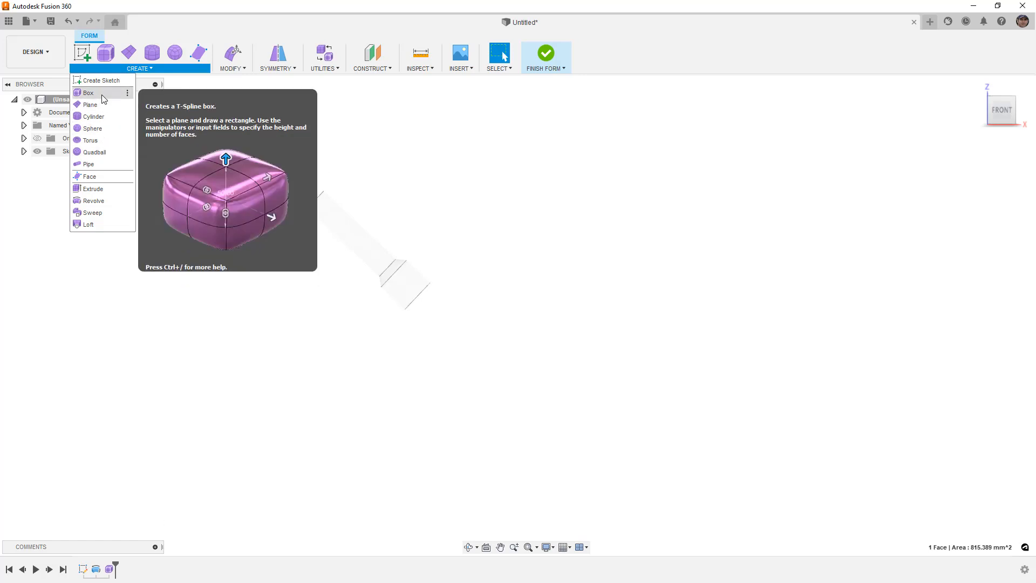
pyautogui.click(94, 152)
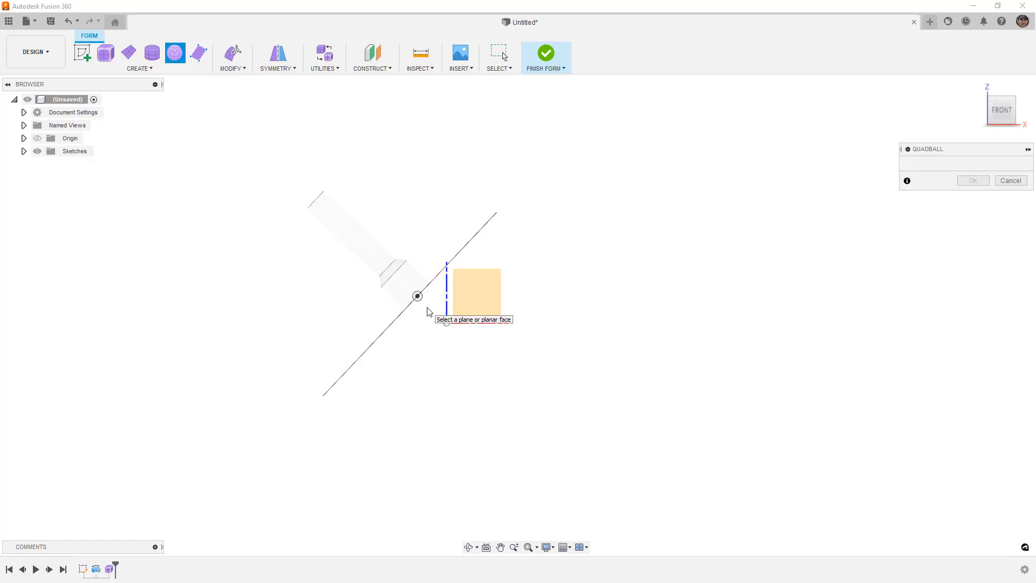
pyautogui.click(474, 295)
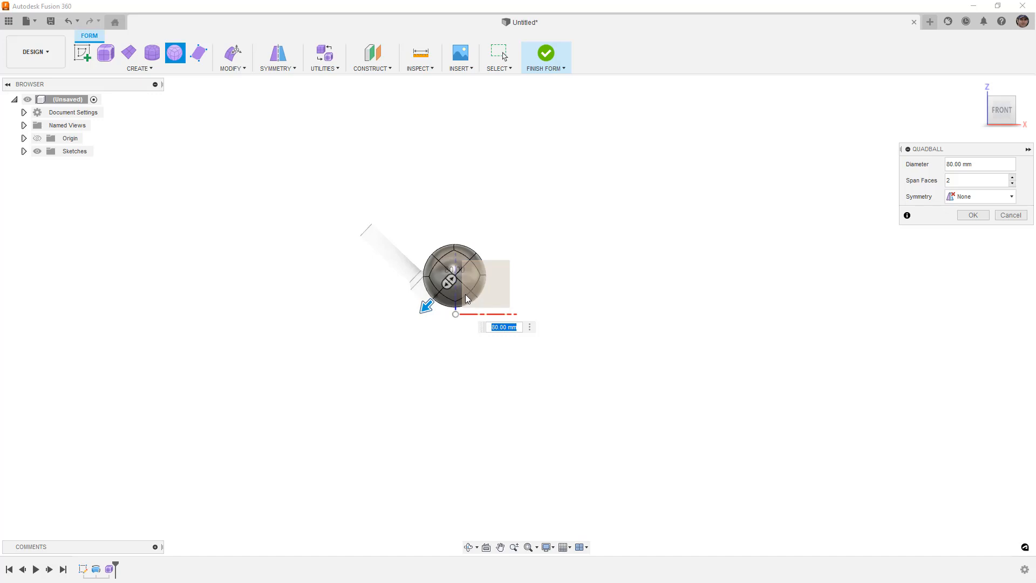
pyautogui.scroll(3, 453, 307)
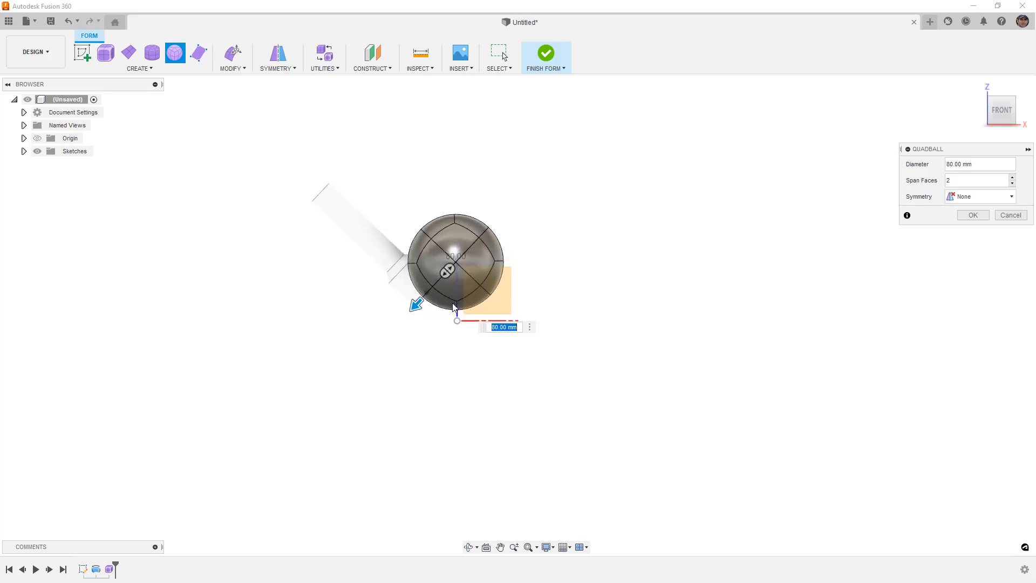
pyautogui.scroll(1, 452, 306)
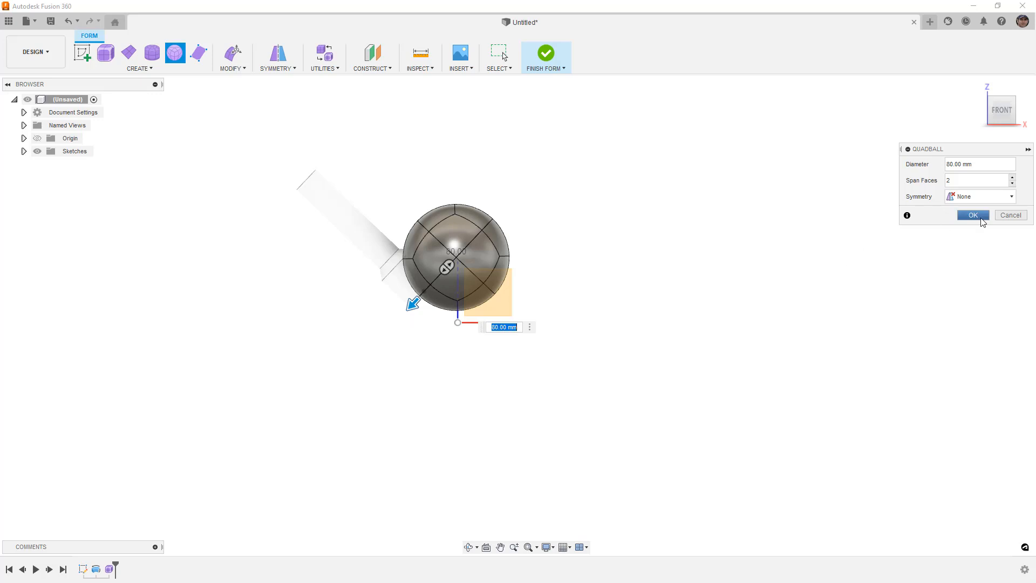
pyautogui.click(973, 214)
# - Select the whole quadball and use Edit Form to move it clear of the revolved body, below its large end
pyautogui.scroll(-1, 664, 302)
pyautogui.moveTo(419, 197); pyautogui.dragTo(602, 371)
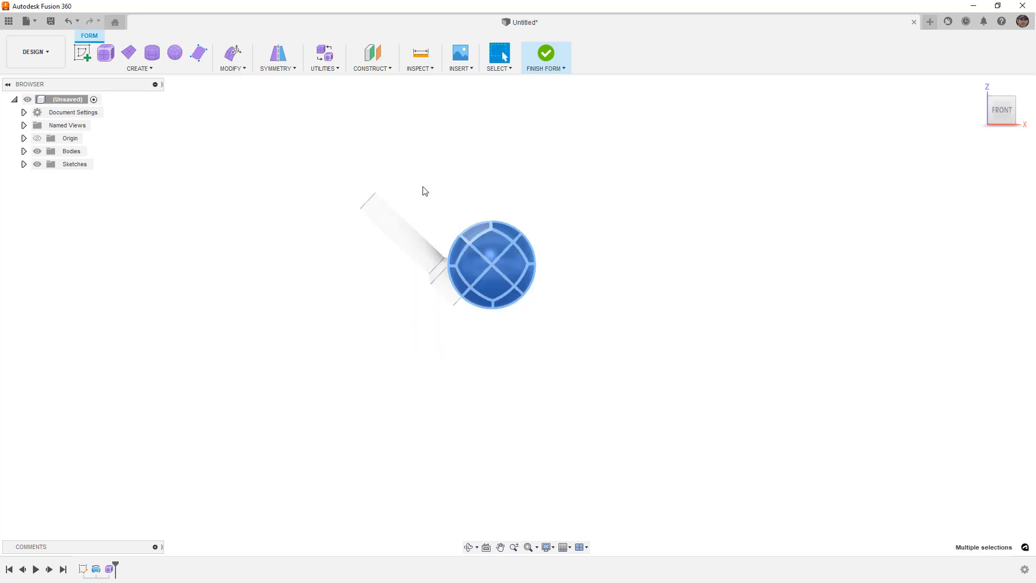
pyautogui.click(234, 54)
pyautogui.scroll(1, 516, 286)
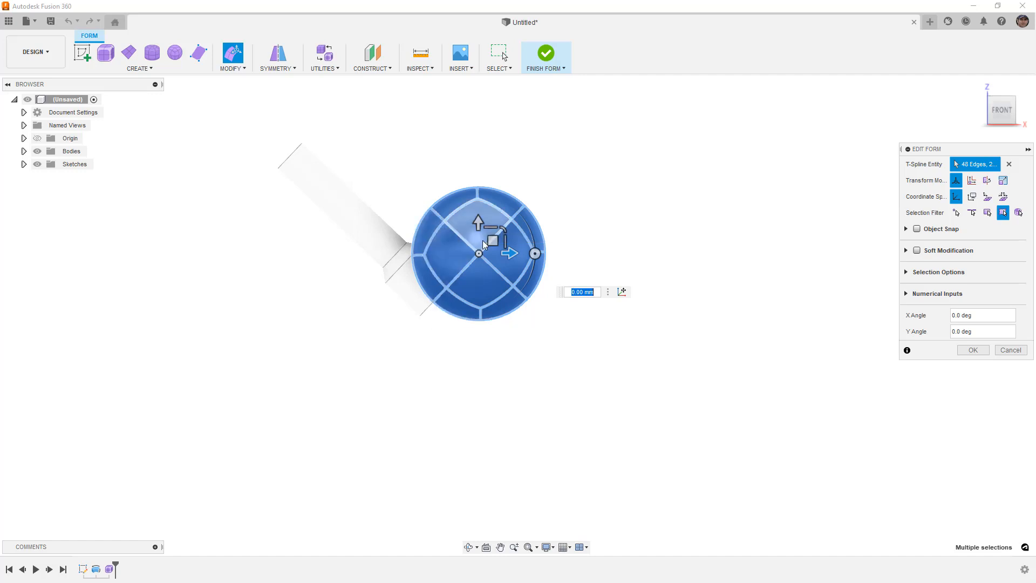
pyautogui.moveTo(493, 241); pyautogui.dragTo(632, 358)
pyautogui.scroll(-3, 452, 342)
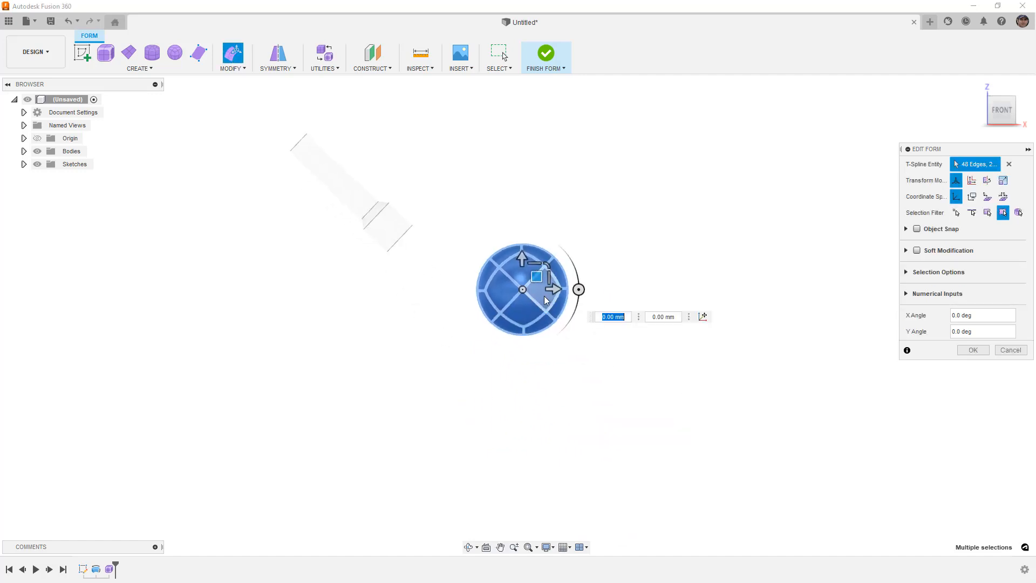
pyautogui.moveTo(536, 275); pyautogui.dragTo(536, 300)
pyautogui.scroll(-1, 534, 300)
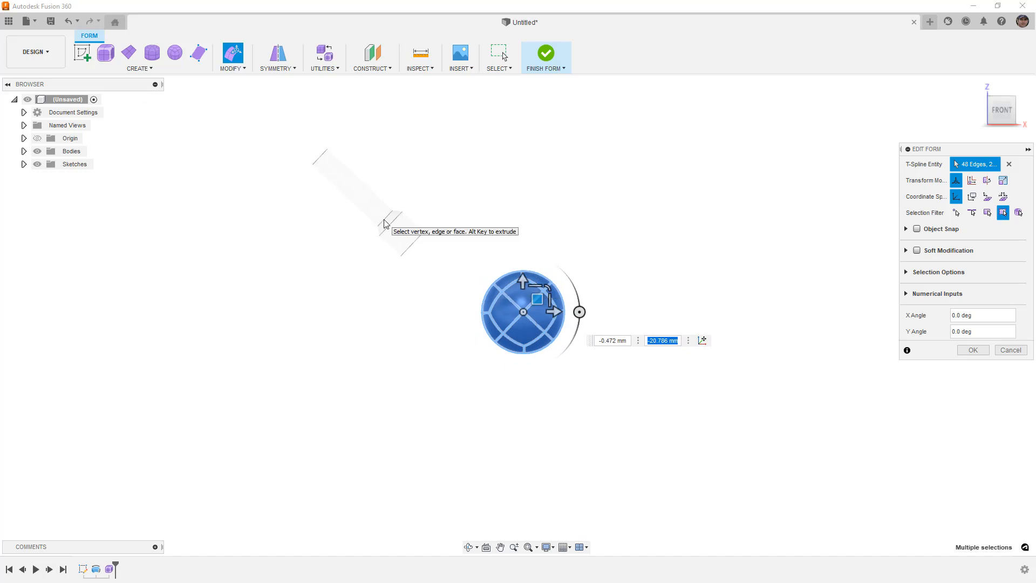
pyautogui.moveTo(420, 261); pyautogui.dragTo(381, 255, button='middle')
pyautogui.moveTo(495, 292); pyautogui.dragTo(499, 291)
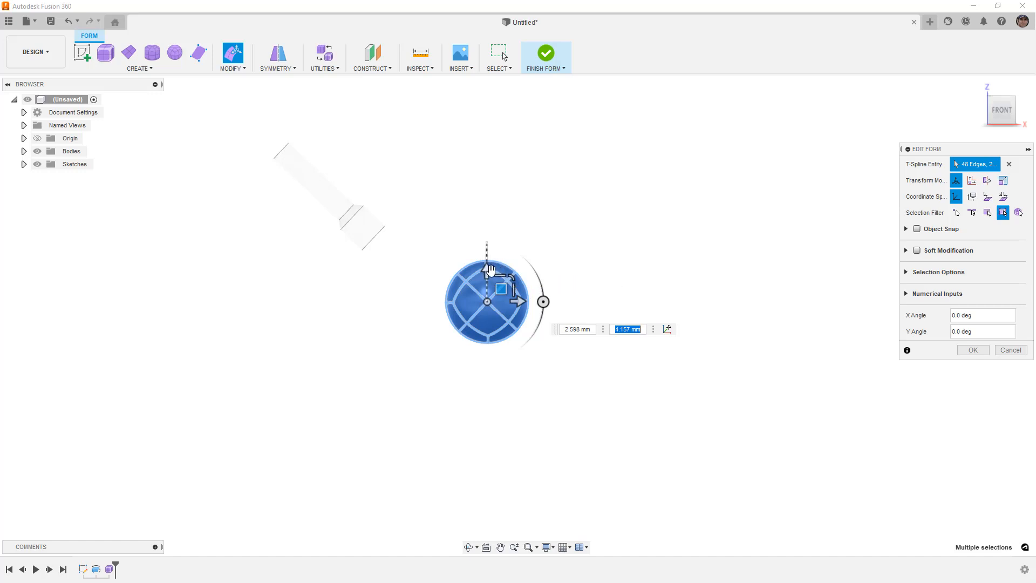
# - Rotate the quadball -45 degrees about the Y axis so its edges run vertically and horizontally
pyautogui.scroll(3, 494, 292)
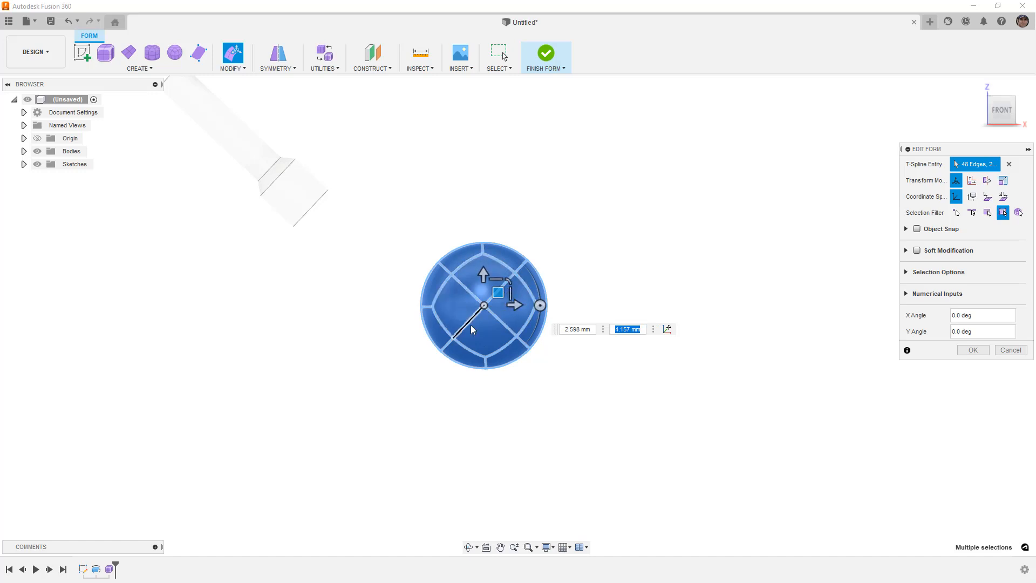
pyautogui.moveTo(540, 306); pyautogui.dragTo(527, 265)
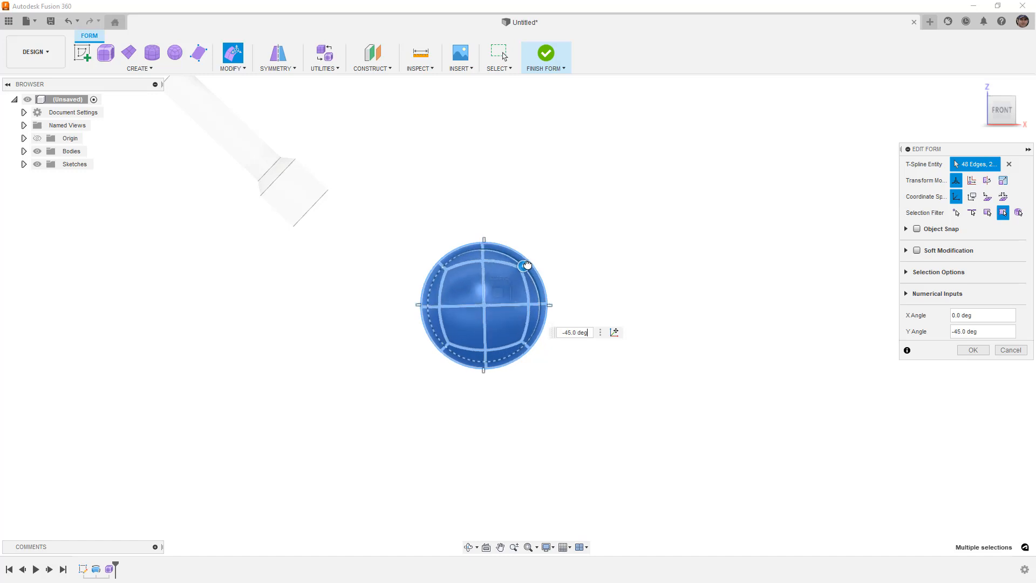
pyautogui.scroll(5, 483, 259)
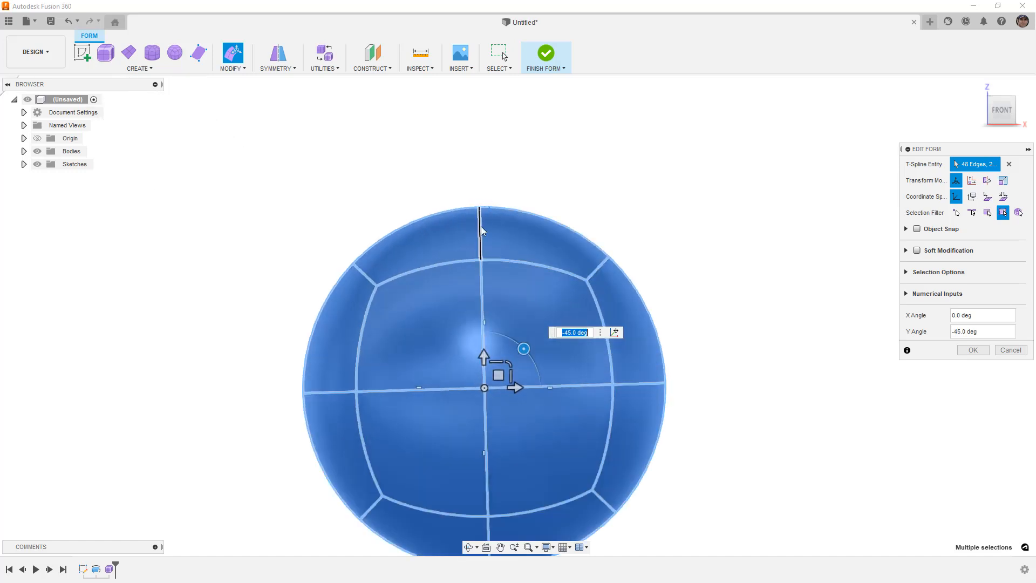
pyautogui.scroll(-5, 484, 368)
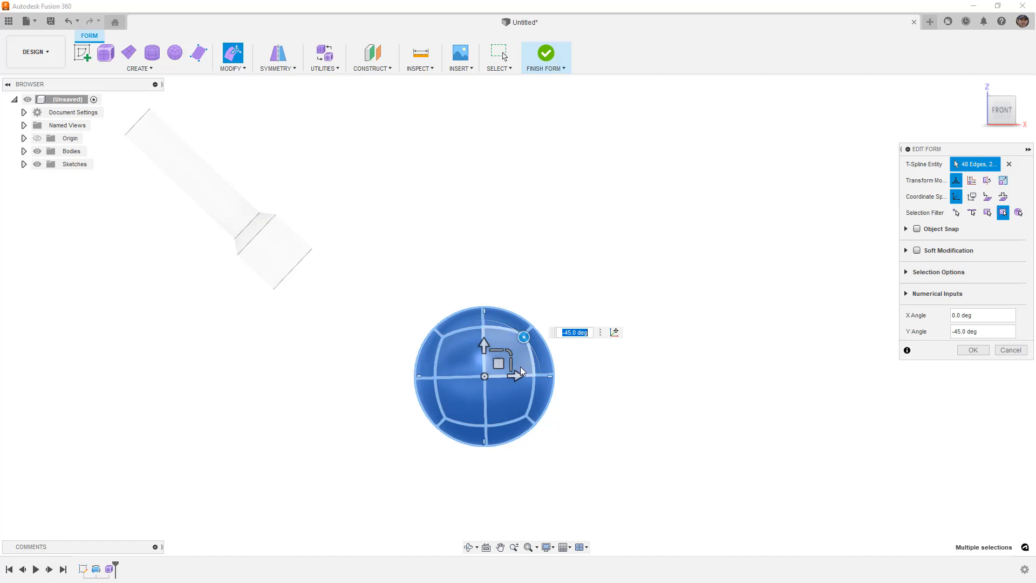
# - Stretch the quadball horizontally in both X and Y into a wide, flattened ellipsoid
pyautogui.moveTo(511, 365); pyautogui.dragTo(571, 365)
pyautogui.moveTo(491, 347); pyautogui.dragTo(496, 346)
pyautogui.click(998, 90)
pyautogui.moveTo(500, 332); pyautogui.dragTo(484, 265)
pyautogui.scroll(-3, 495, 333)
pyautogui.keyDown('shift'); pyautogui.moveTo(499, 367); pyautogui.dragTo(498, 329, button='middle'); pyautogui.keyUp('shift')
pyautogui.click(985, 127)
pyautogui.click(541, 435)
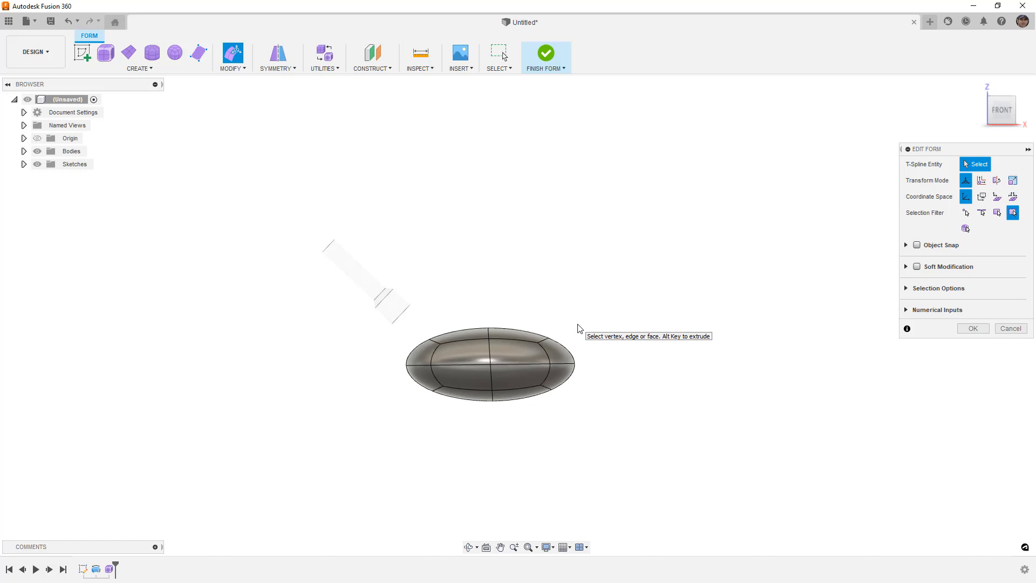
# - Switch the T-Spline form to box display and check its faceted shape from the right side
pyautogui.press('Escape')
pyautogui.hotkey('alt', '1')
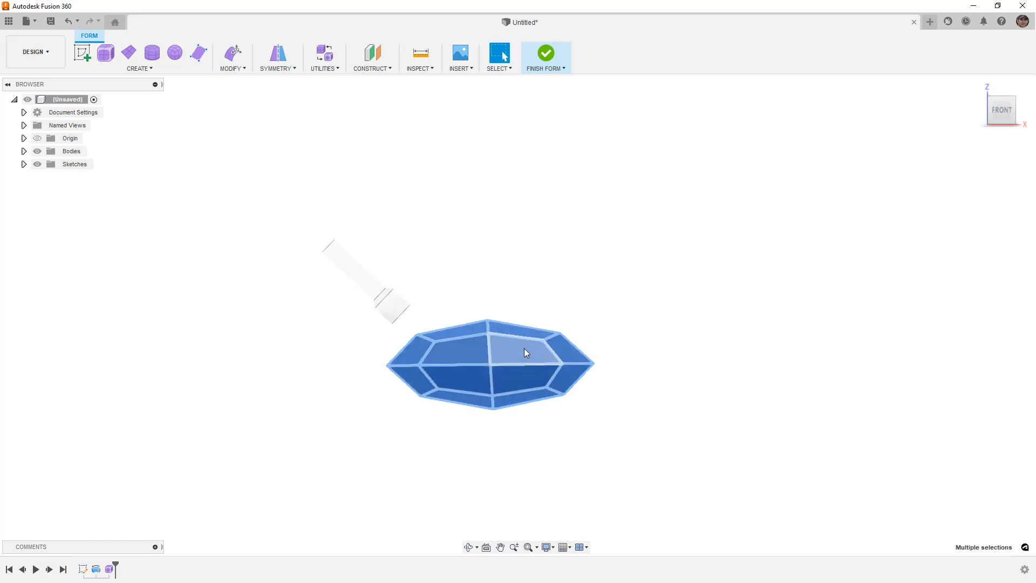
pyautogui.click(543, 273)
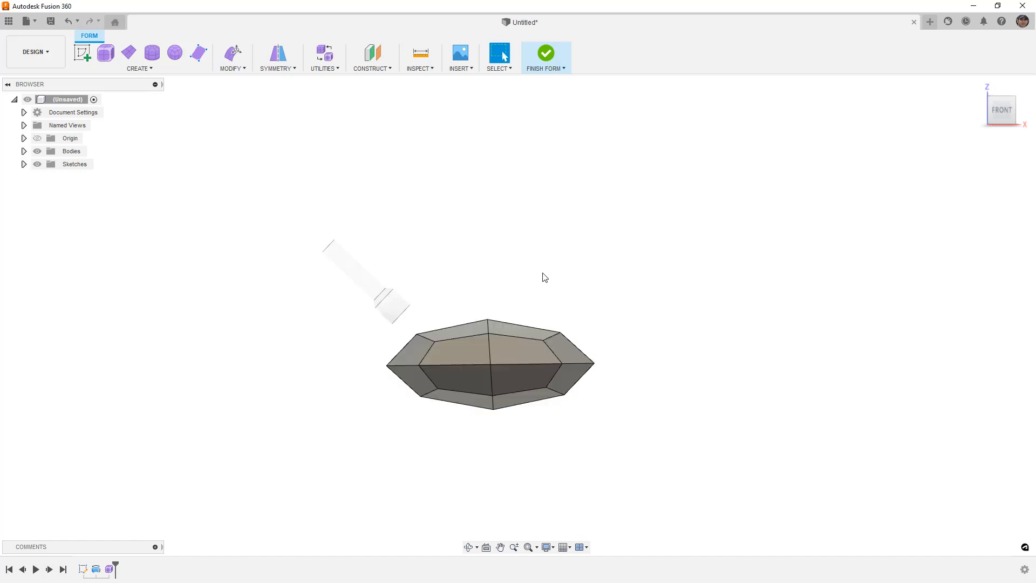
pyautogui.click(1023, 113)
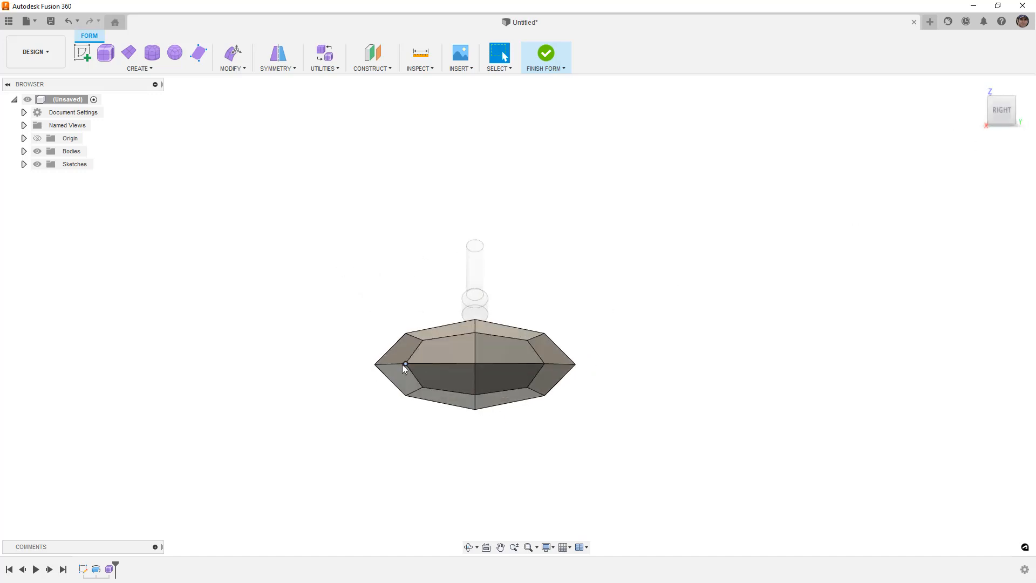
pyautogui.scroll(2, 403, 364)
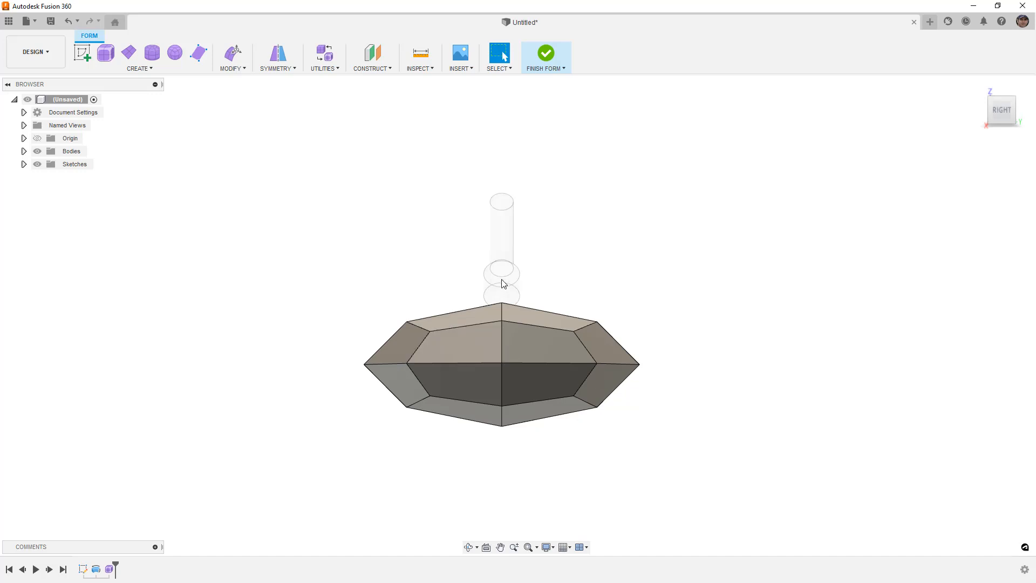
pyautogui.keyDown('shift'); pyautogui.moveTo(483, 328); pyautogui.dragTo(518, 296, button='middle'); pyautogui.keyUp('shift')
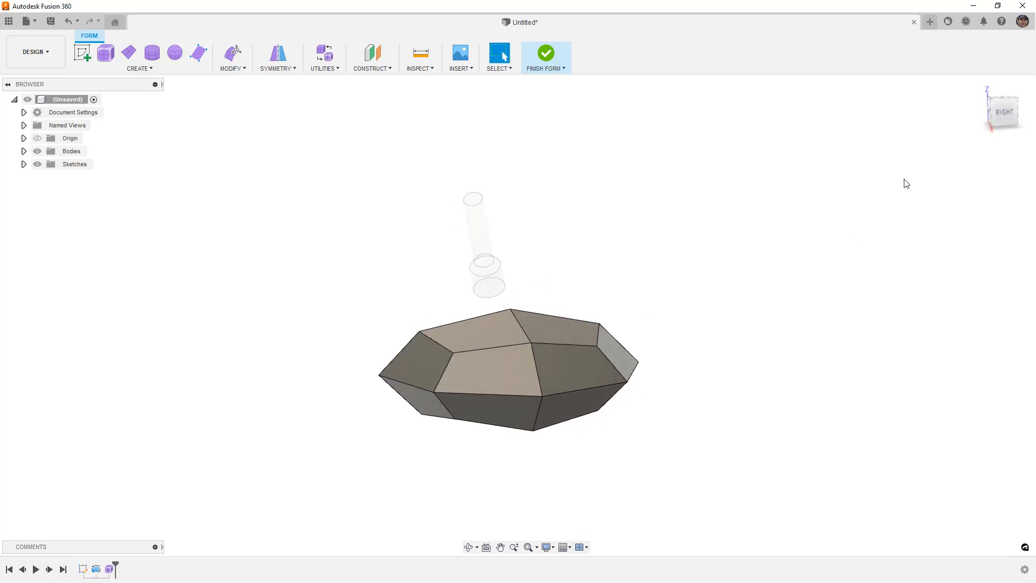
pyautogui.click(1004, 113)
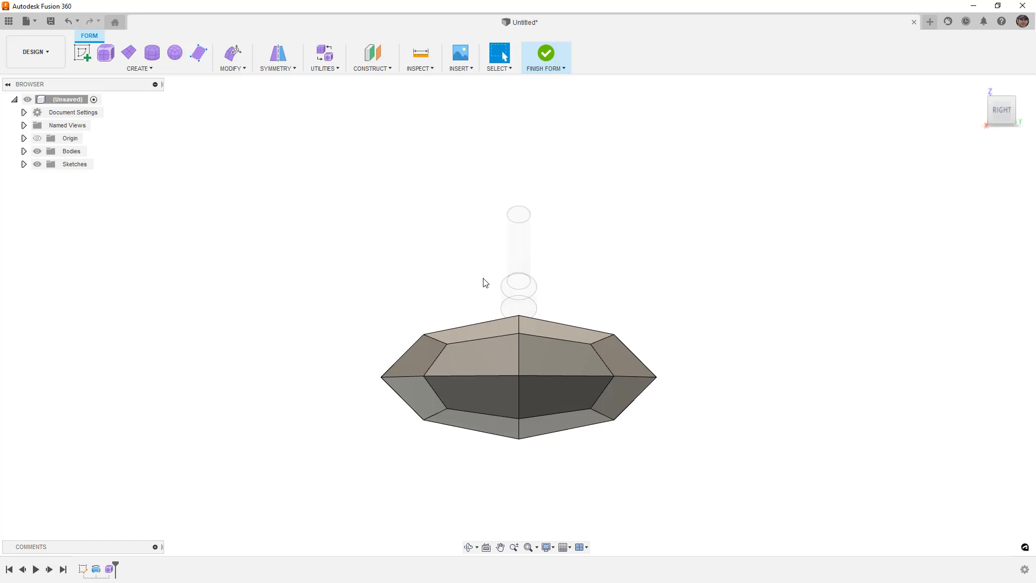
# - Use Edit Form on the whole quadball to move it 70 mm horizontally along the Y axis
pyautogui.click(232, 53)
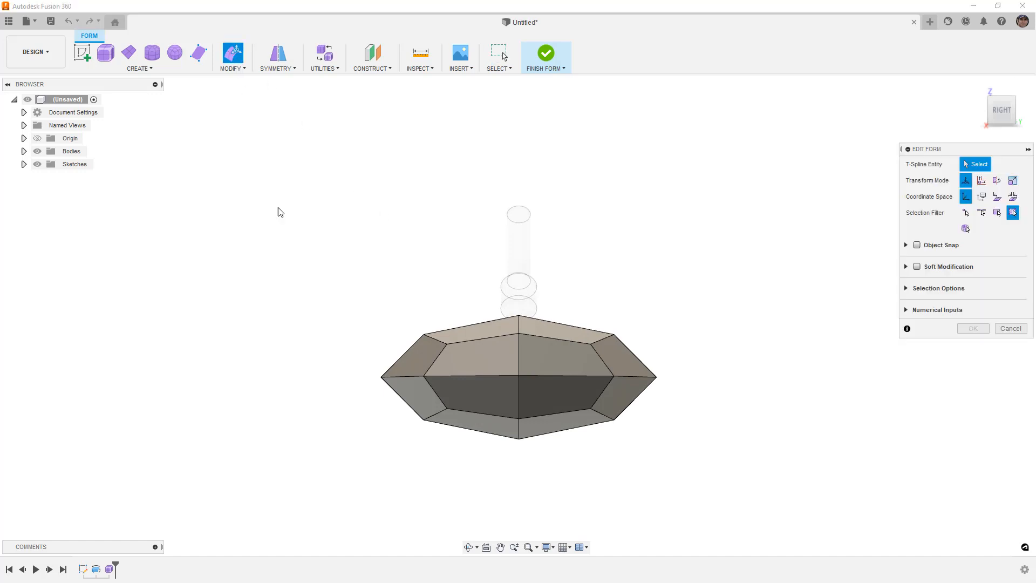
pyautogui.moveTo(335, 300); pyautogui.dragTo(715, 465)
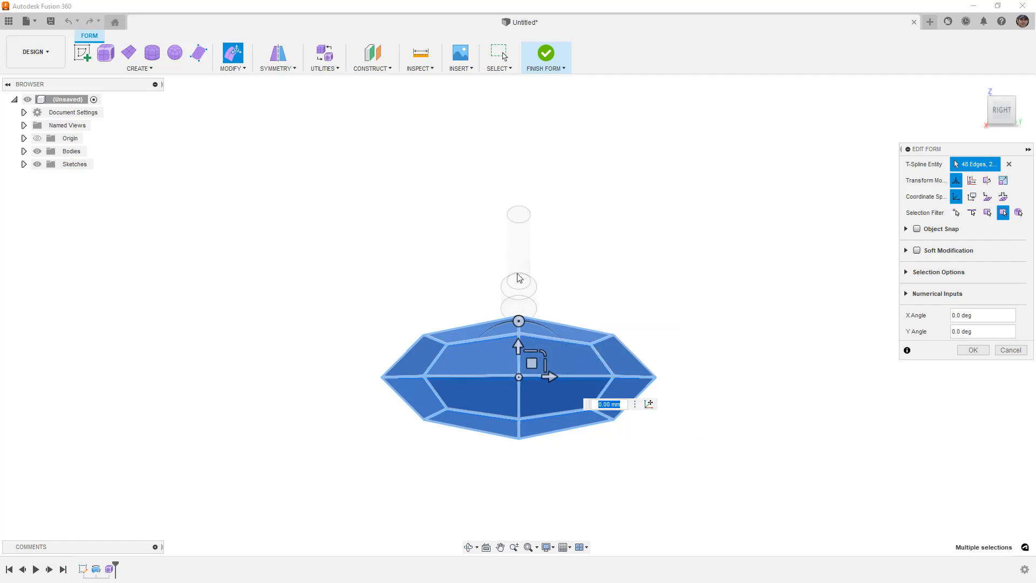
pyautogui.moveTo(542, 364); pyautogui.dragTo(629, 377)
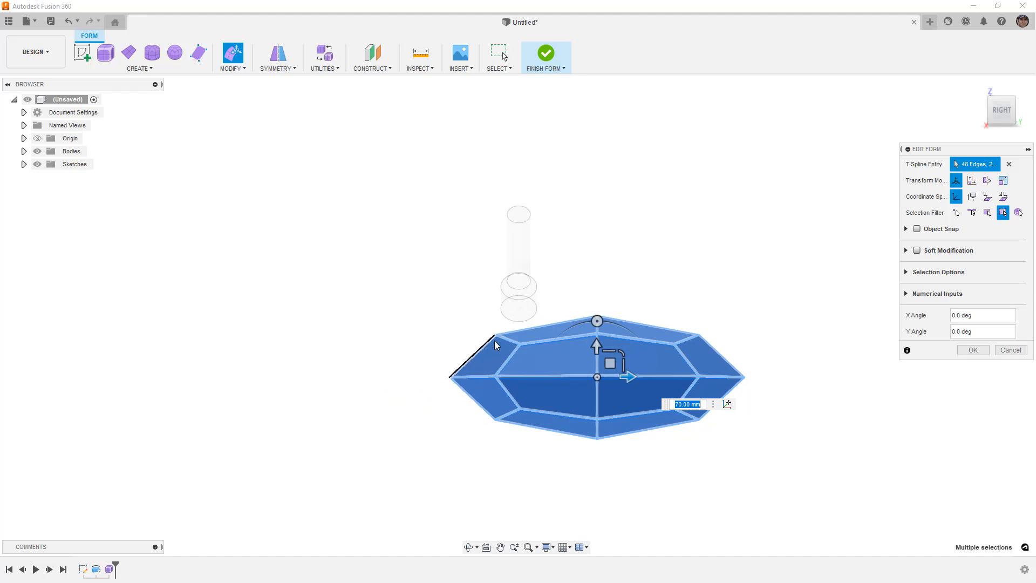
pyautogui.click(522, 462)
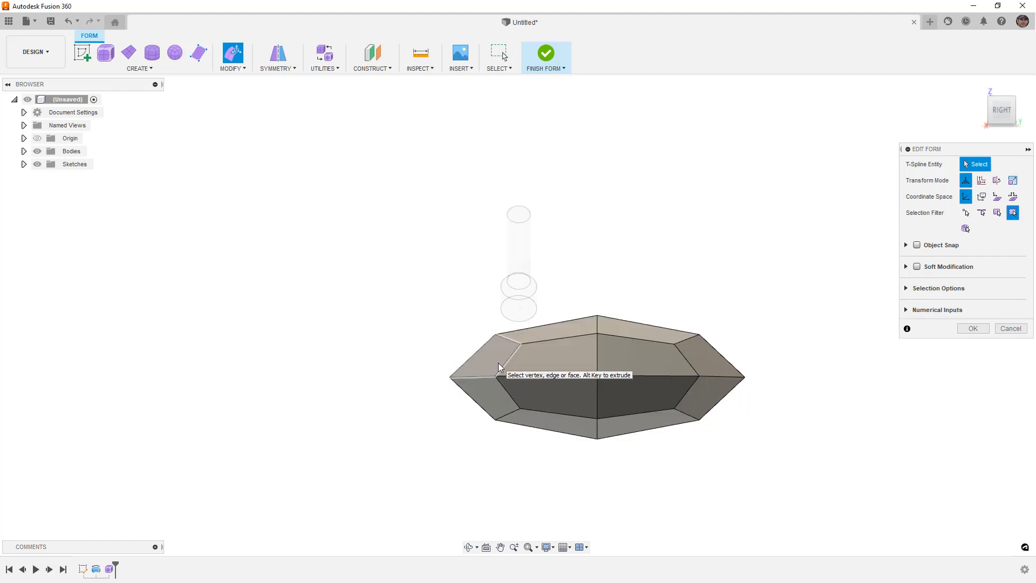
# - Select the nine vertices making up the end cap of the form nearest the revolved body, including those on the far side
pyautogui.scroll(2, 497, 363)
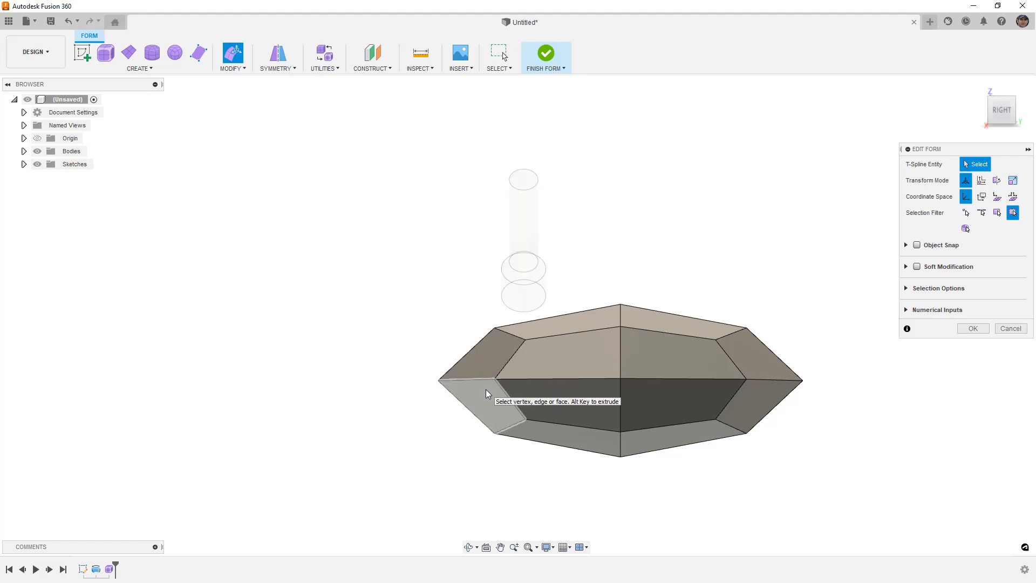
pyautogui.click(438, 381)
pyautogui.keyDown('shift'); pyautogui.click(493, 328); pyautogui.keyUp('shift')
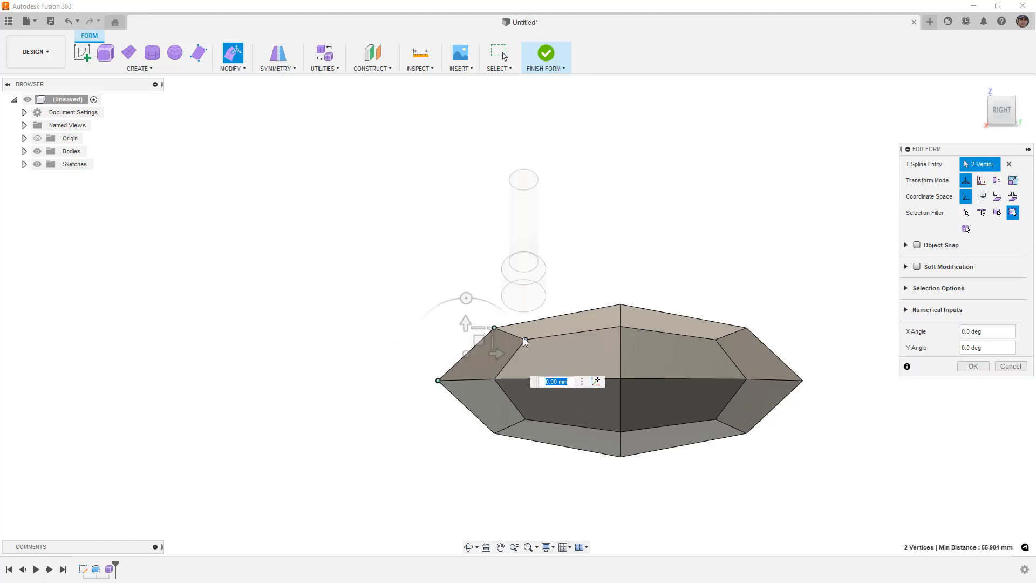
pyautogui.keyDown('shift'); pyautogui.click(525, 339); pyautogui.keyUp('shift')
pyautogui.keyDown('shift'); pyautogui.click(495, 380); pyautogui.keyUp('shift')
pyautogui.keyDown('shift'); pyautogui.click(525, 419); pyautogui.keyUp('shift')
pyautogui.keyDown('shift'); pyautogui.click(494, 434); pyautogui.keyUp('shift')
pyautogui.keyDown('shift'); pyautogui.moveTo(465, 368); pyautogui.dragTo(528, 372, button='middle'); pyautogui.keyUp('shift')
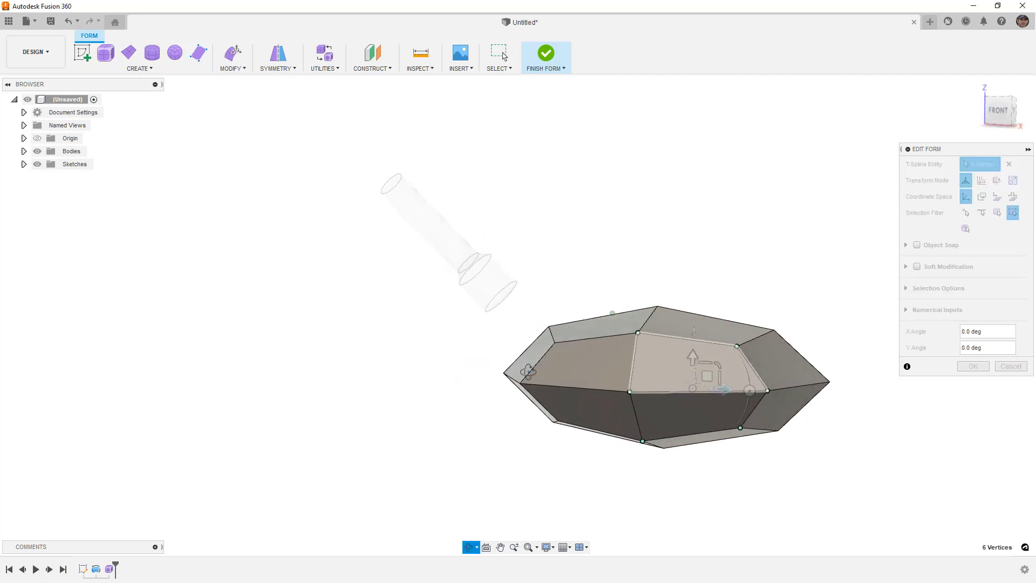
pyautogui.keyDown('shift'); pyautogui.click(555, 343); pyautogui.keyUp('shift')
pyautogui.keyDown('shift'); pyautogui.click(553, 422); pyautogui.keyUp('shift')
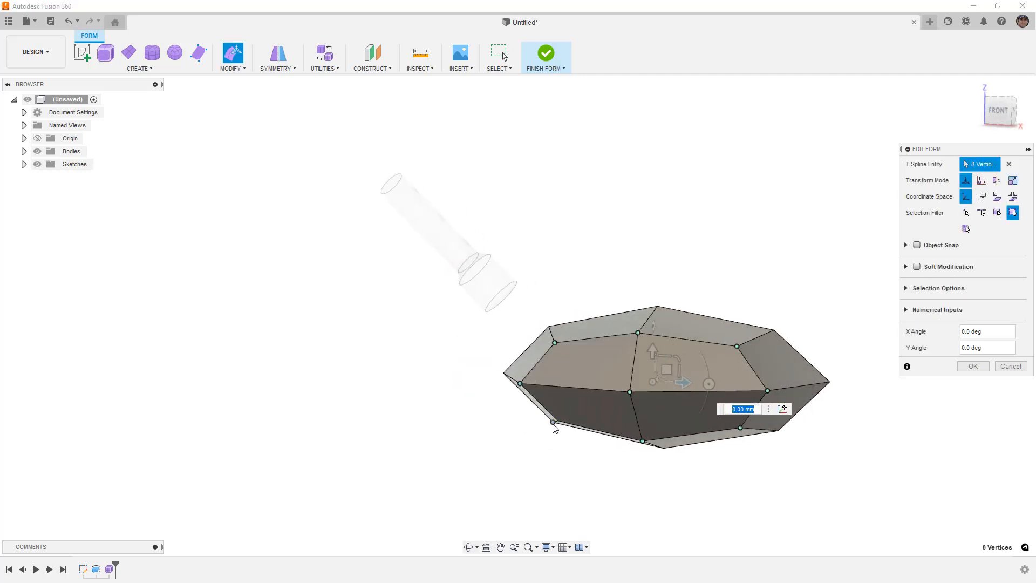
pyautogui.keyDown('shift'); pyautogui.click(553, 422); pyautogui.keyUp('shift')
pyautogui.keyDown('shift'); pyautogui.moveTo(606, 439); pyautogui.dragTo(532, 430, button='middle'); pyautogui.keyUp('shift')
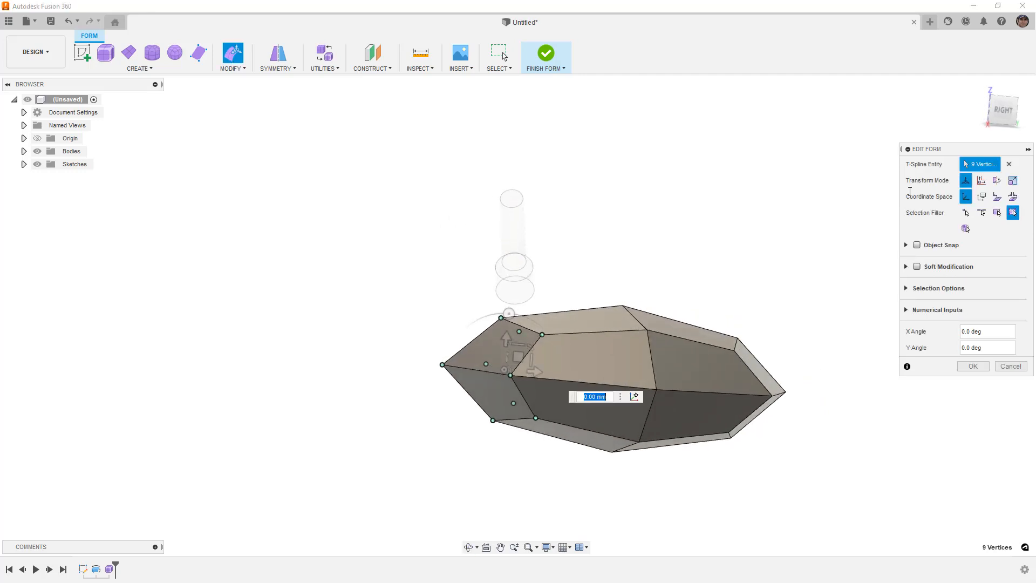
pyautogui.click(1000, 110)
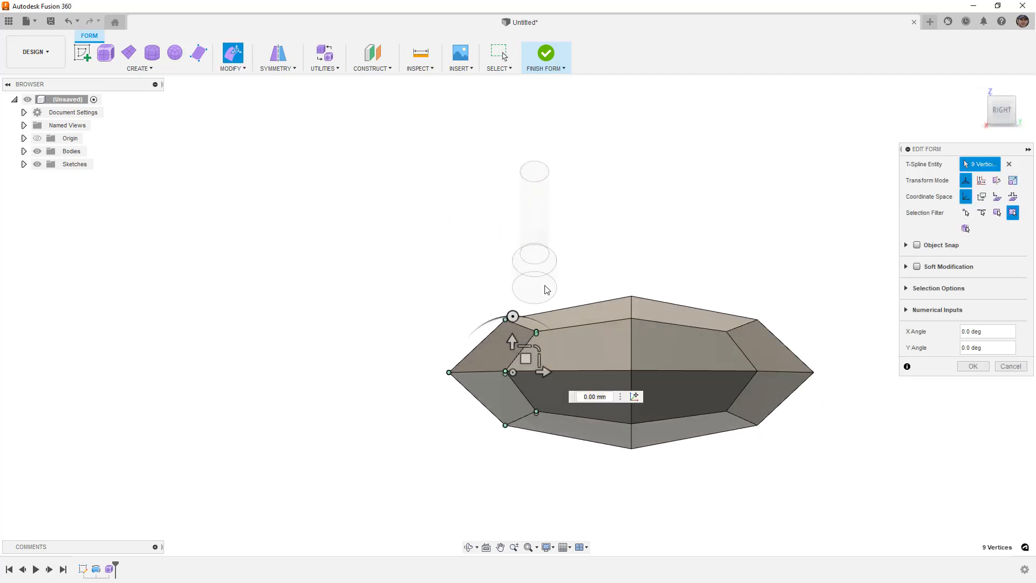
# - Set the manipulator pivot on the outermost end vertex and scale the selected vertices to 0 in Y to flatten that end
pyautogui.click(634, 397)
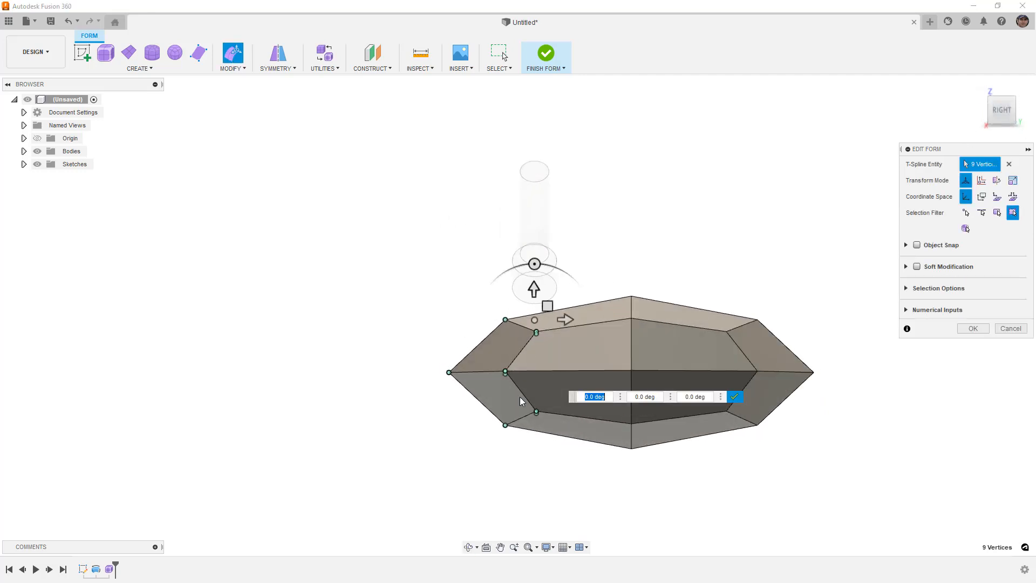
pyautogui.click(449, 372)
pyautogui.click(734, 396)
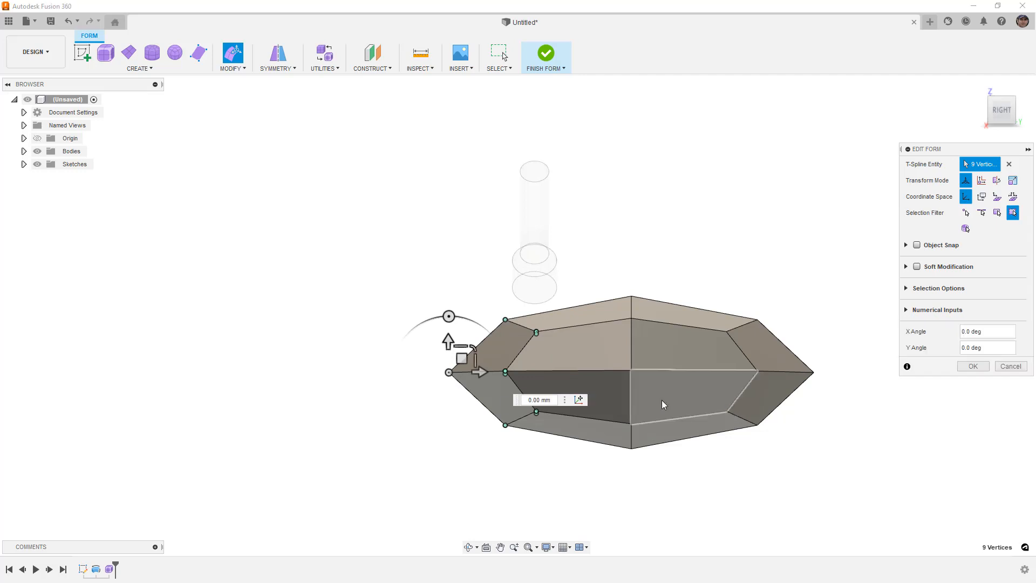
pyautogui.moveTo(463, 358); pyautogui.dragTo(458, 360)
pyautogui.click(539, 400)
pyautogui.write('0')
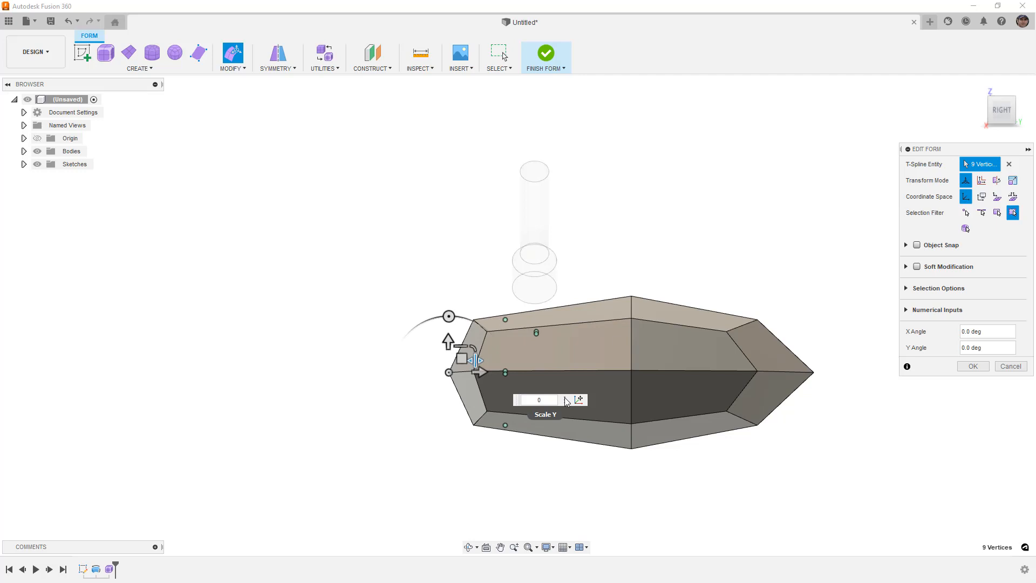
pyautogui.press('Return')
pyautogui.click(658, 238)
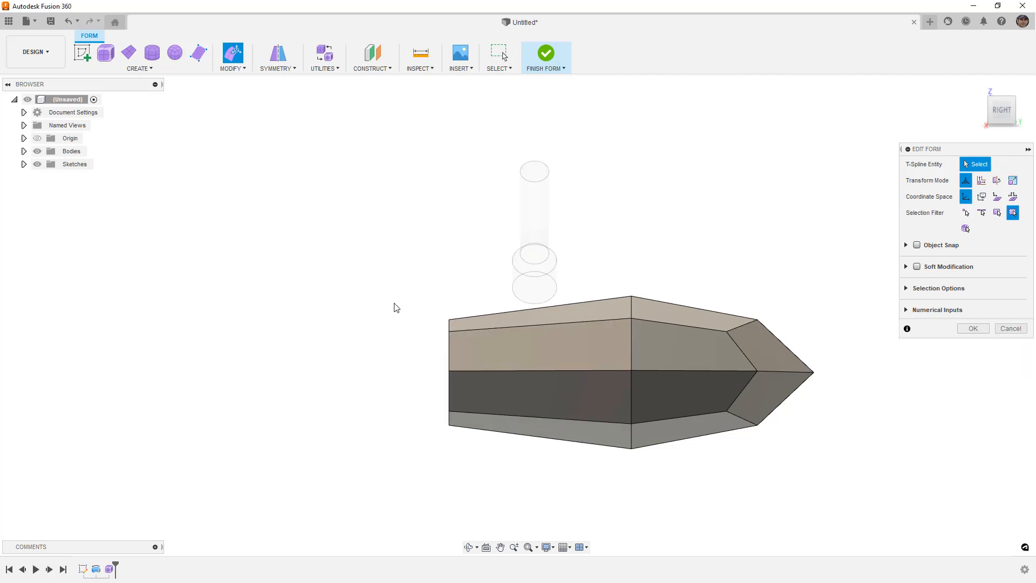
# - Move the whole form along Y so its flat end sits just outside the near edge of the revolved body
pyautogui.moveTo(398, 225); pyautogui.dragTo(860, 492)
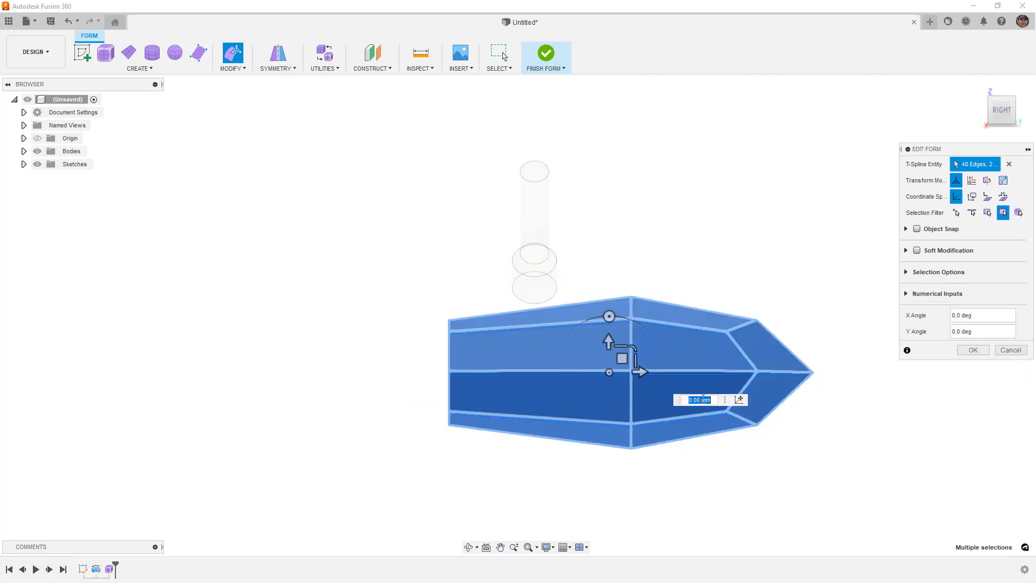
pyautogui.moveTo(648, 373); pyautogui.dragTo(691, 373)
pyautogui.click(742, 241)
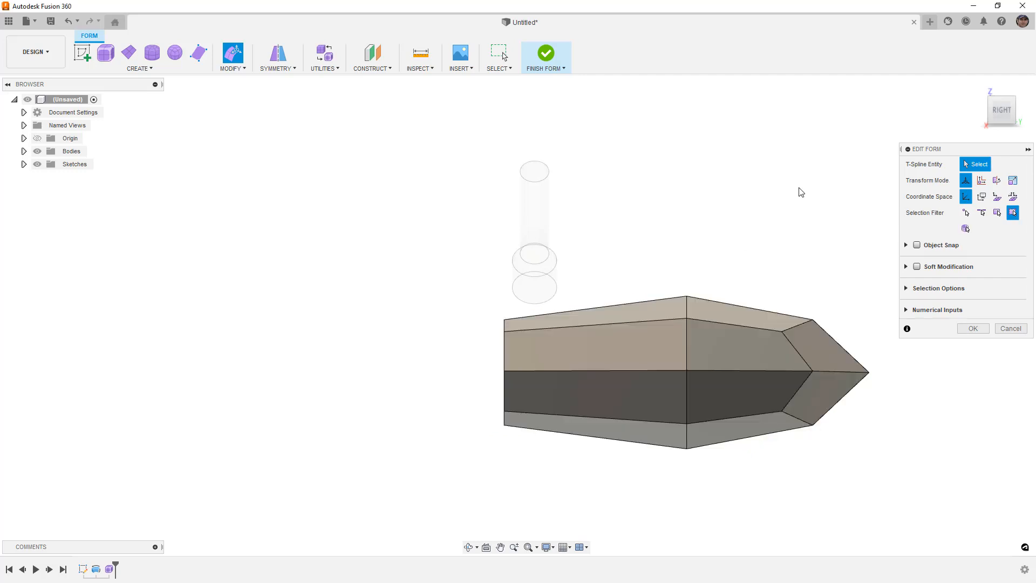
# - Select the four faces of the flat end and scale them up within their plane by a factor of about 1.472
pyautogui.click(983, 110)
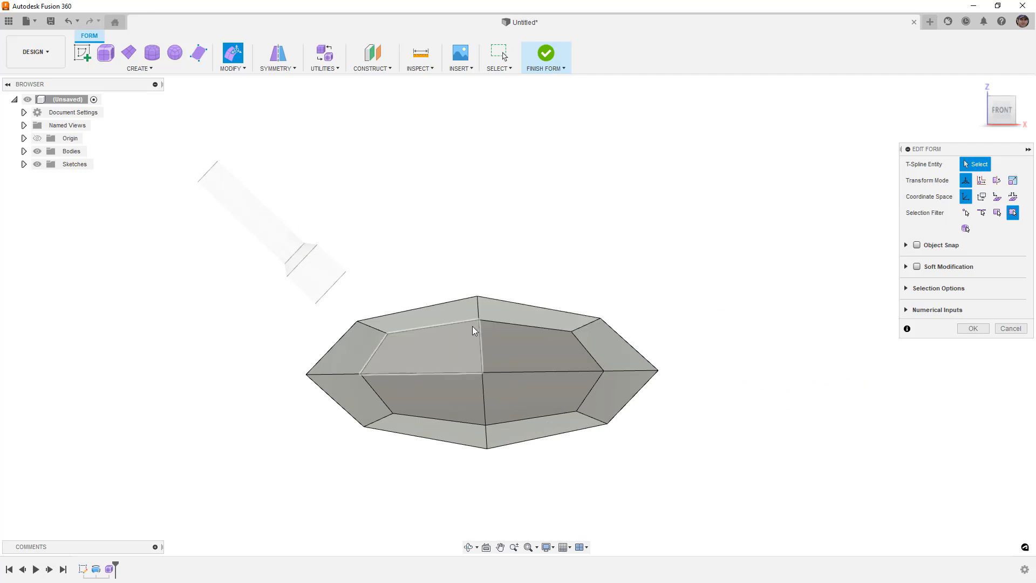
pyautogui.click(449, 331)
pyautogui.keyDown('shift'); pyautogui.click(499, 339); pyautogui.keyUp('shift')
pyautogui.keyDown('shift'); pyautogui.click(468, 380); pyautogui.keyUp('shift')
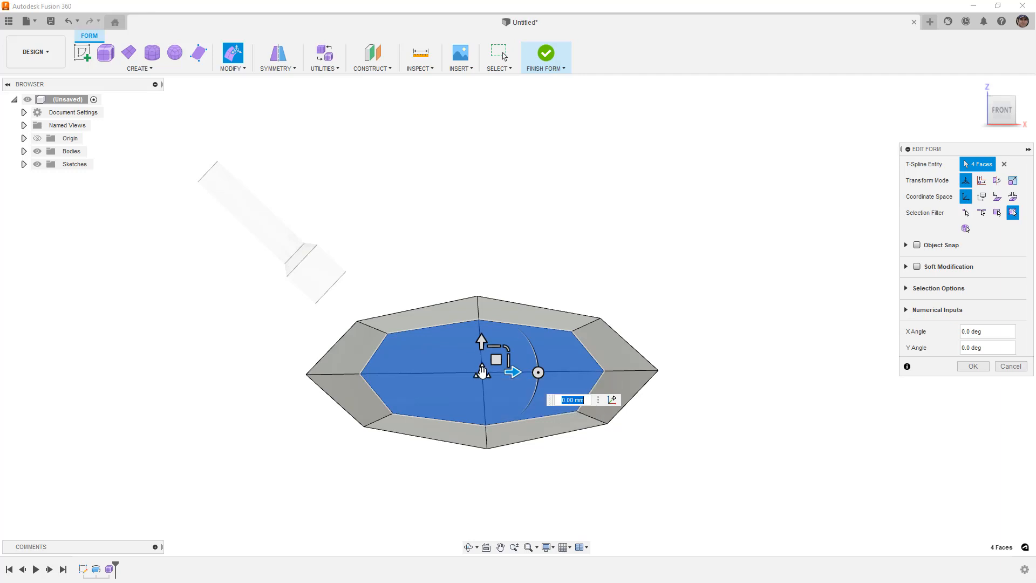
pyautogui.moveTo(495, 351); pyautogui.dragTo(517, 341)
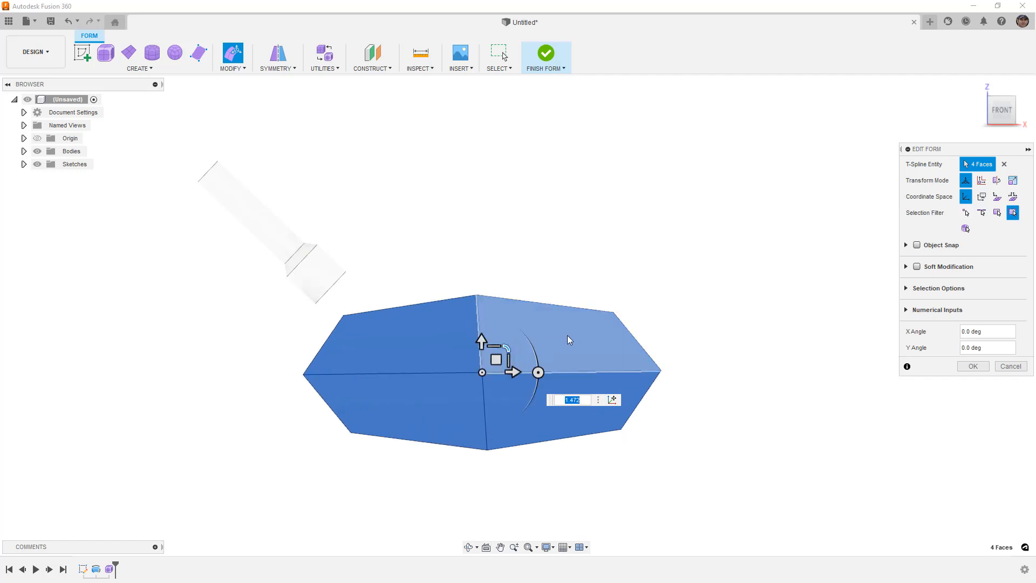
pyautogui.click(688, 297)
# - Align the three vertices on the flat end's vertical centerline by scaling them to 0 in X
pyautogui.scroll(1, 475, 327)
pyautogui.scroll(2, 477, 330)
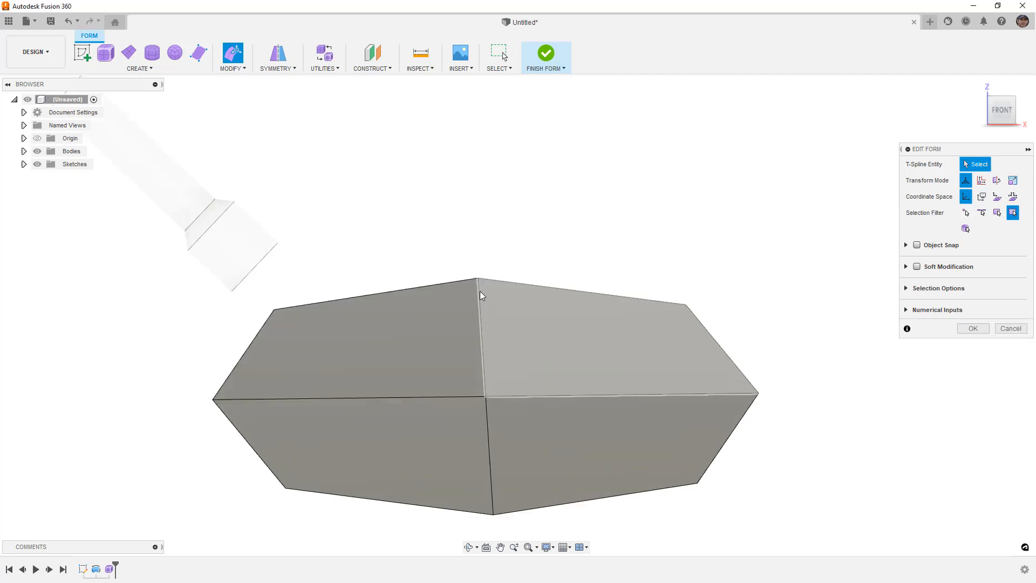
pyautogui.click(487, 397)
pyautogui.click(487, 397)
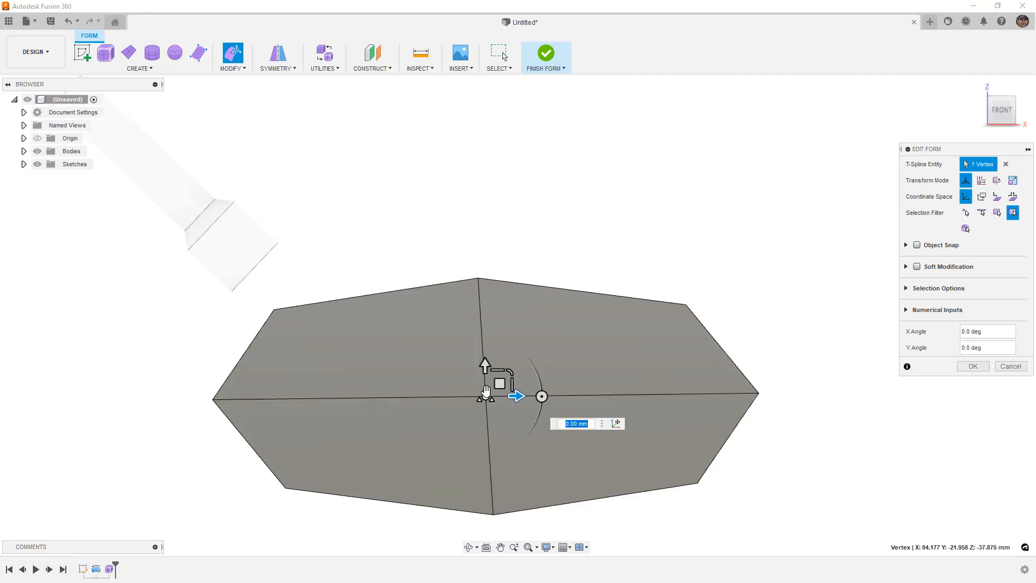
pyautogui.keyDown('shift'); pyautogui.click(478, 278); pyautogui.keyUp('shift')
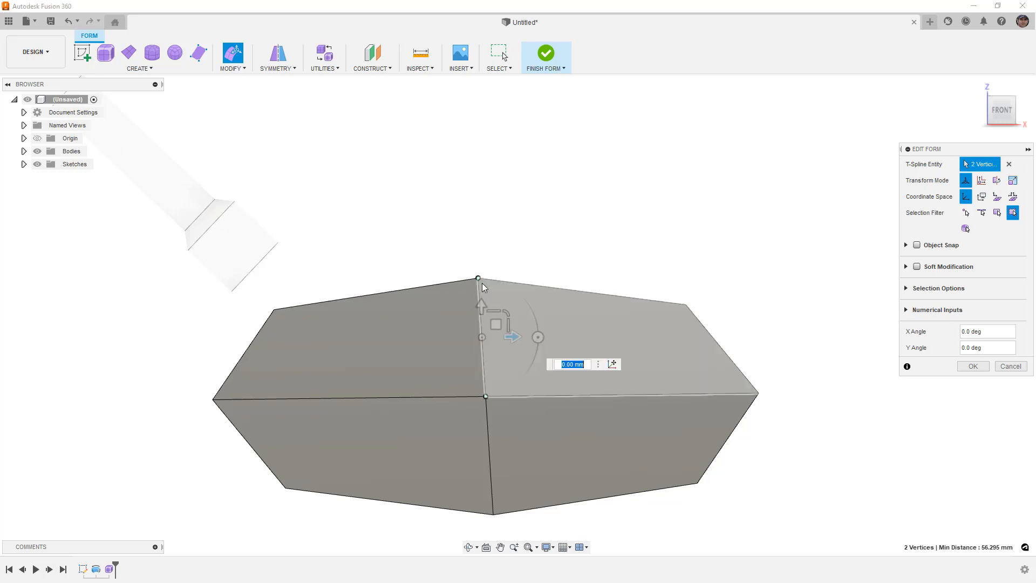
pyautogui.keyDown('shift'); pyautogui.click(493, 514); pyautogui.keyUp('shift')
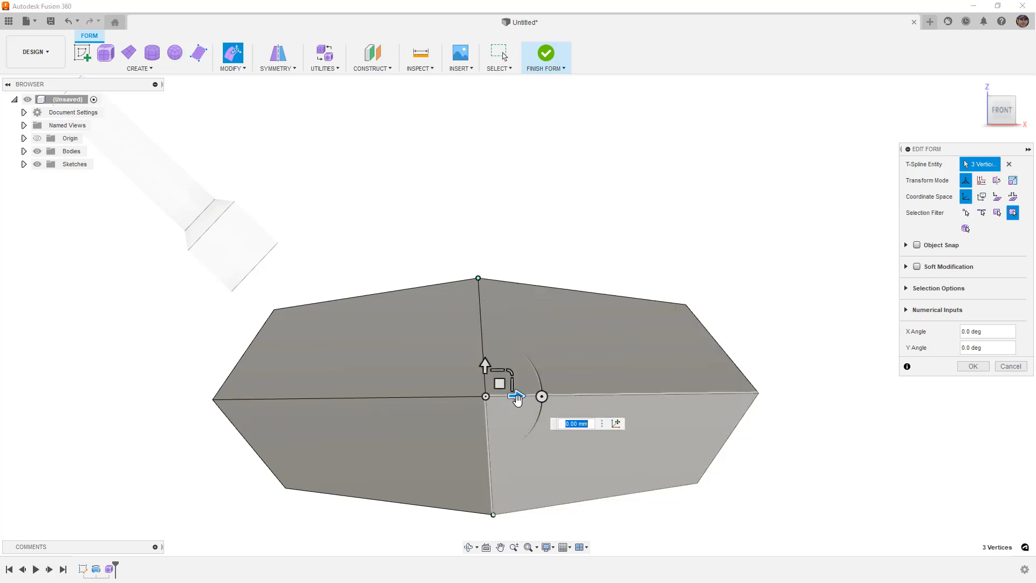
pyautogui.moveTo(512, 384); pyautogui.dragTo(501, 386)
pyautogui.write('0')
pyautogui.press('Return')
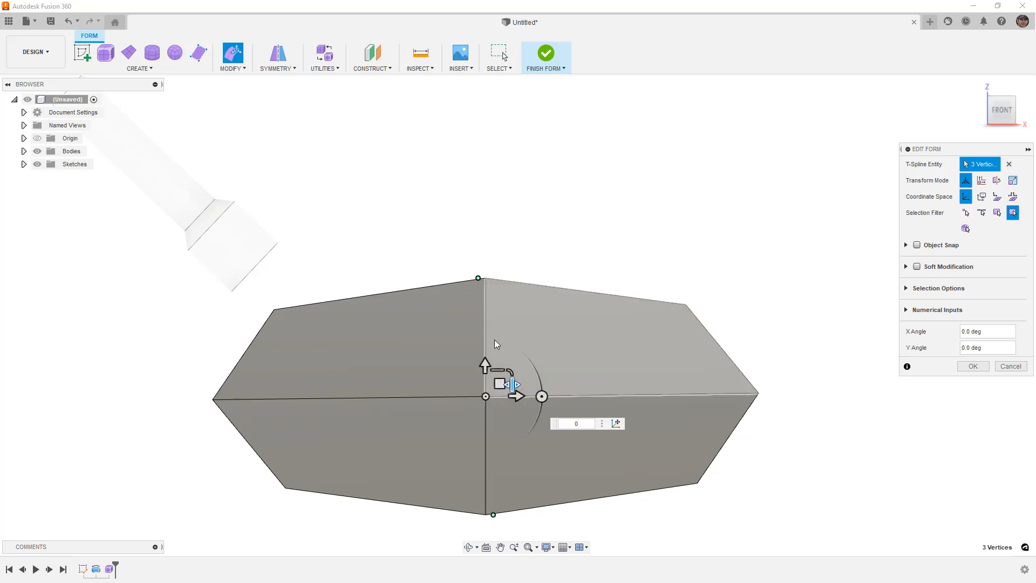
# - Level the three vertices on the flat end's horizontal centerline by scaling them to 0 in Z
pyautogui.click(758, 393)
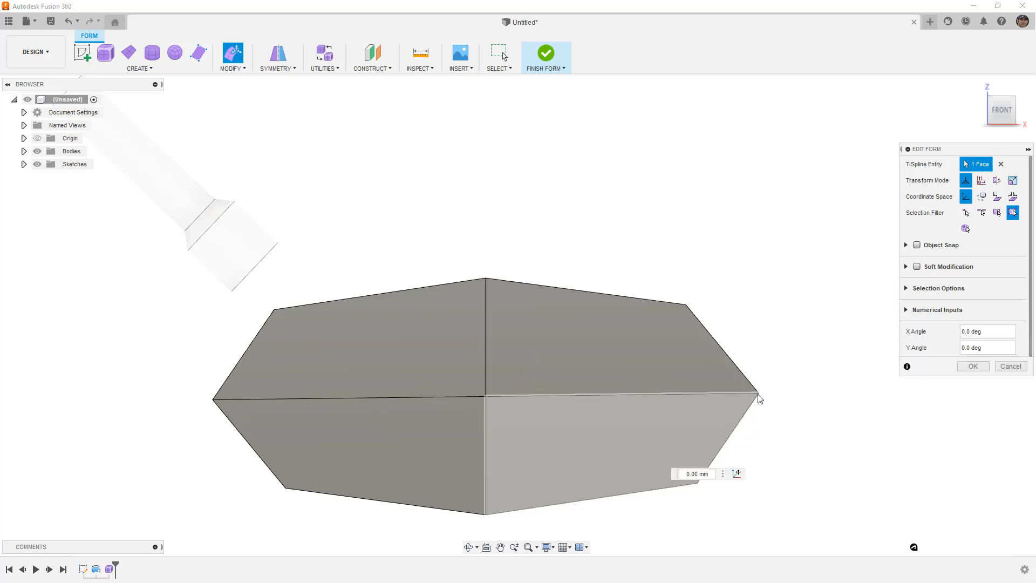
pyautogui.keyDown('shift'); pyautogui.click(485, 397); pyautogui.keyUp('shift')
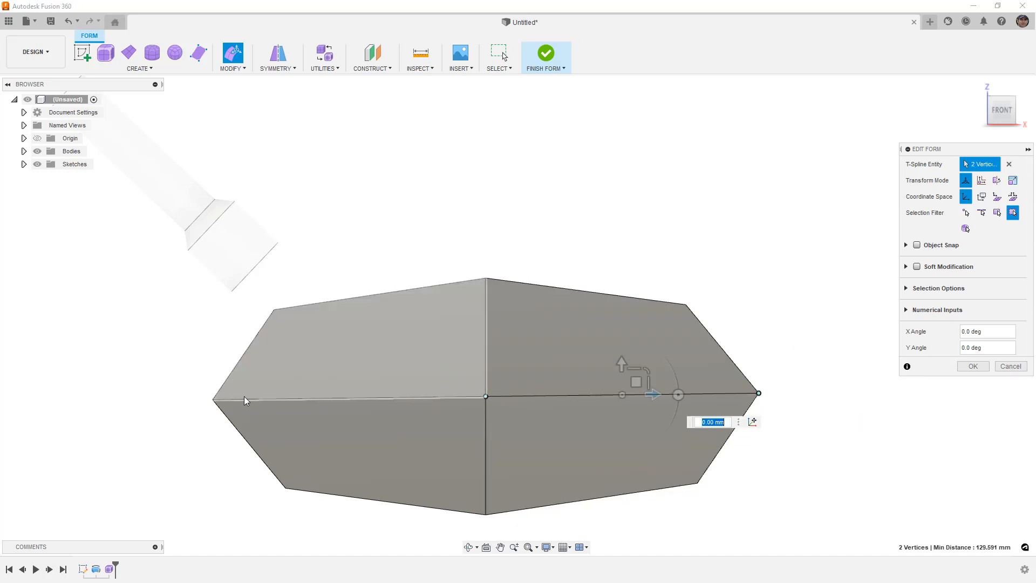
pyautogui.keyDown('shift'); pyautogui.click(212, 399); pyautogui.keyUp('shift')
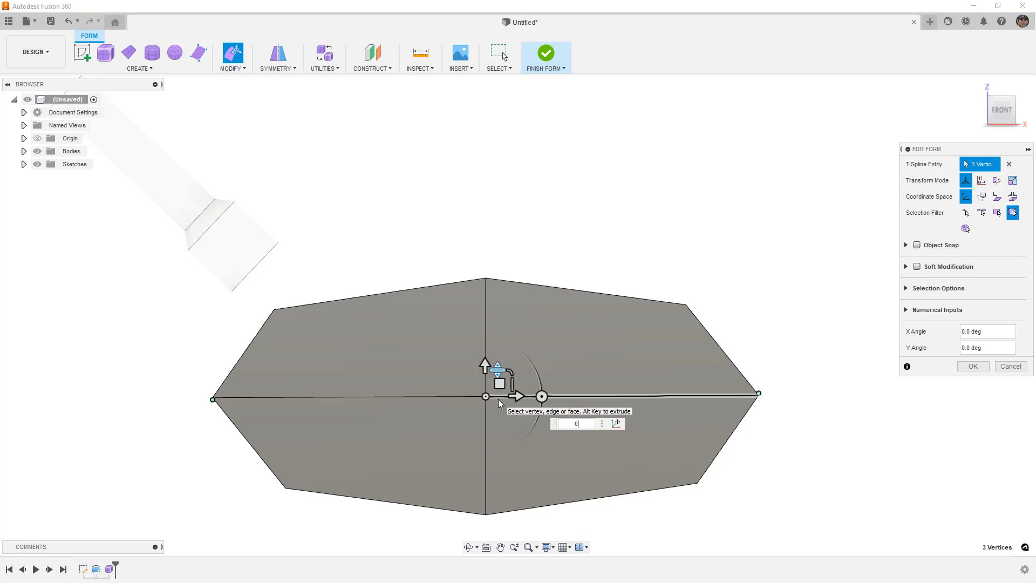
pyautogui.click(805, 320)
pyautogui.scroll(-4, 510, 274)
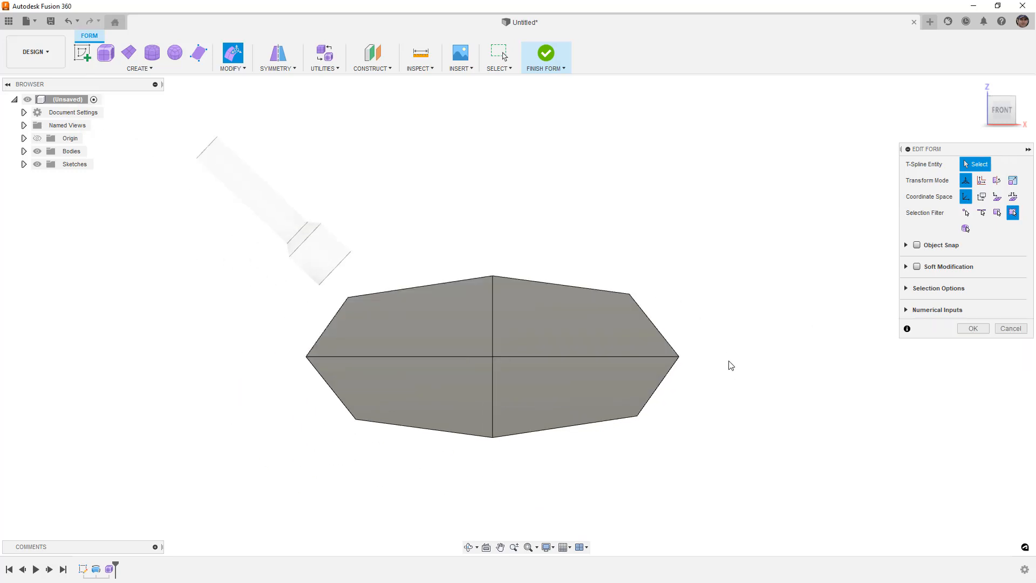
# - Compare the form's smooth and box display from the top, checking where the vertices sit at the flat end
pyautogui.keyDown('shift'); pyautogui.moveTo(708, 351); pyautogui.dragTo(604, 380, button='middle'); pyautogui.keyUp('shift')
pyautogui.hotkey('ctrl', '3')
pyautogui.keyDown('shift'); pyautogui.moveTo(505, 376); pyautogui.dragTo(666, 363, button='middle'); pyautogui.keyUp('shift')
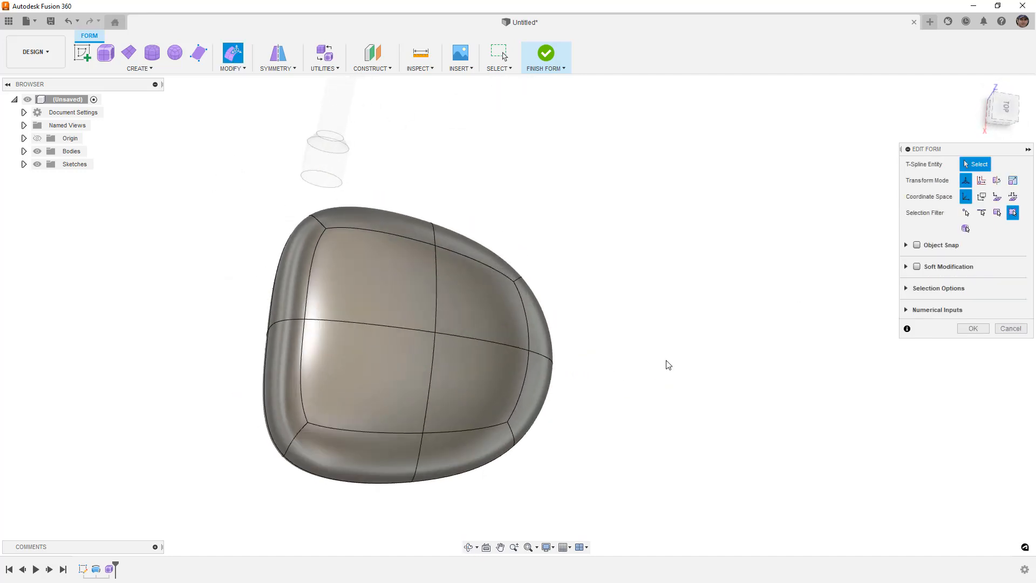
pyautogui.click(1002, 105)
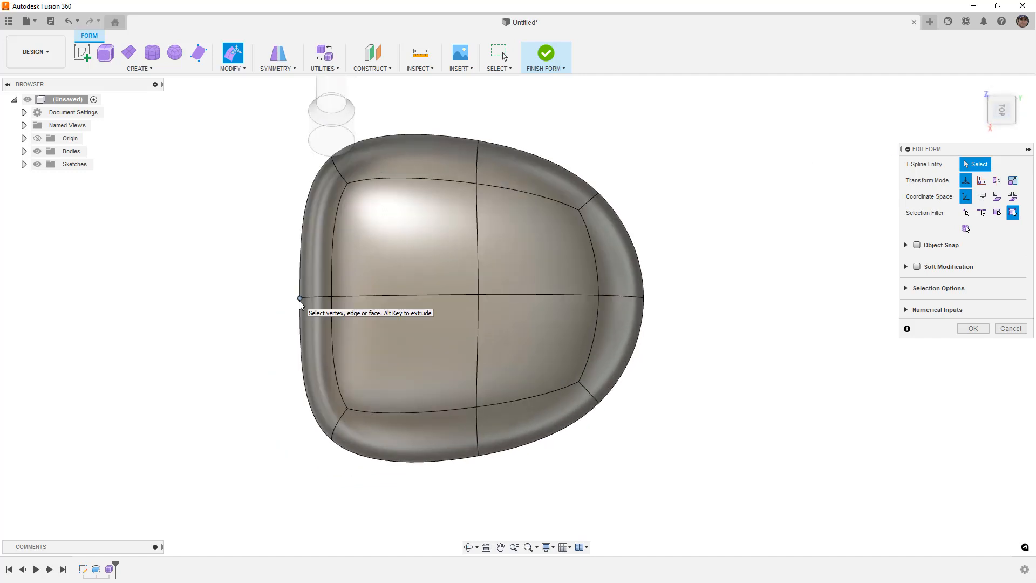
pyautogui.hotkey('alt', '1')
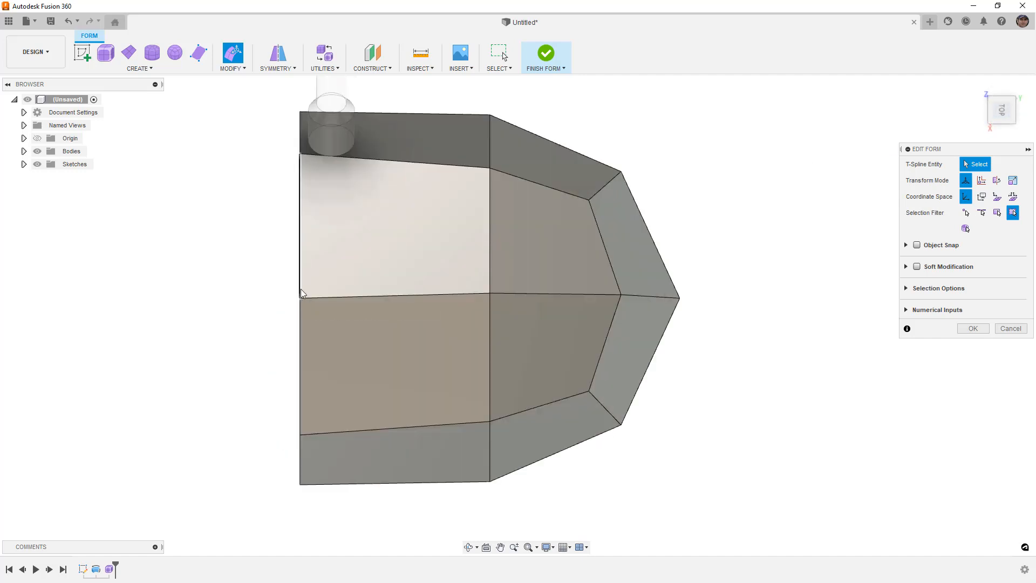
pyautogui.hotkey('alt', '3')
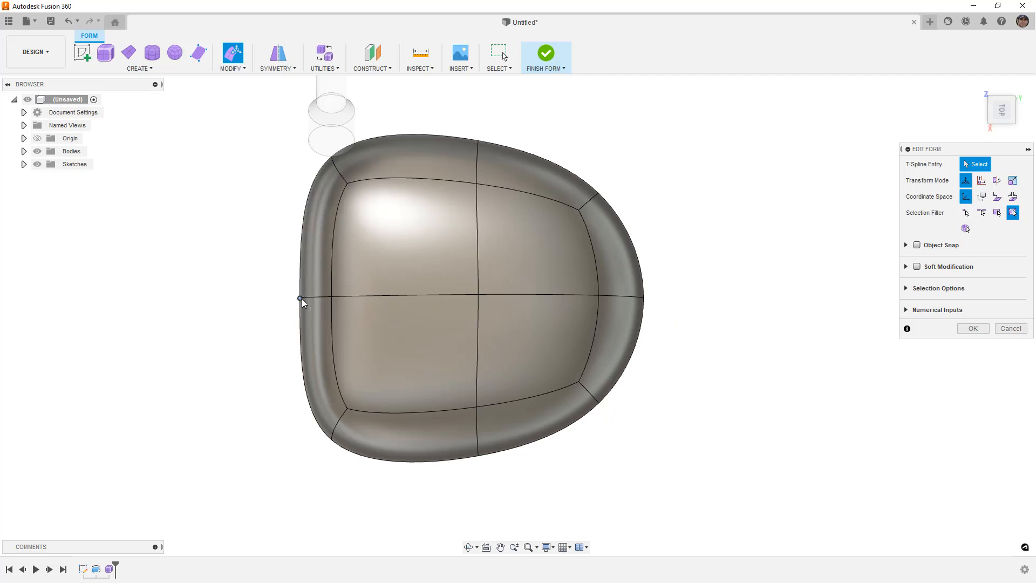
pyautogui.hotkey('alt', '1')
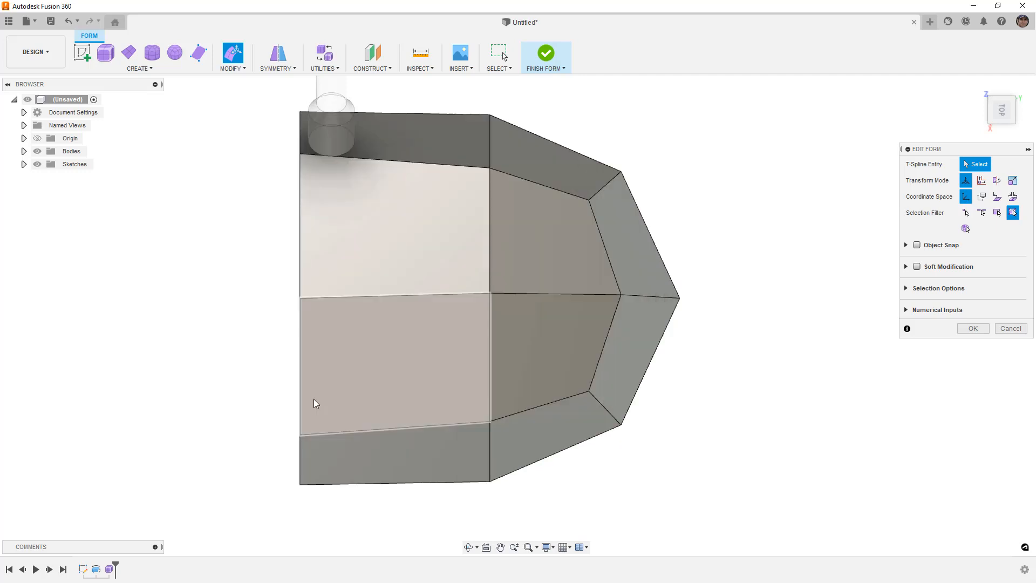
pyautogui.keyDown('shift'); pyautogui.moveTo(358, 389); pyautogui.dragTo(393, 318, button='middle'); pyautogui.keyUp('shift')
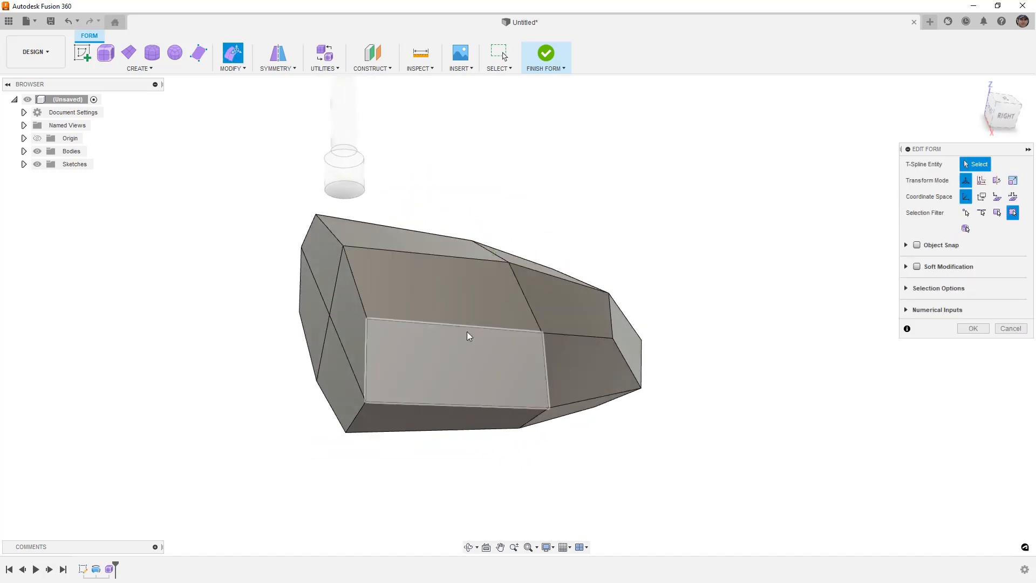
# - Insert an edge loop from the body's eight-edge middle loop at location -0.94, close to the flat end
pyautogui.click(973, 328)
pyautogui.doubleClick(354, 277)
pyautogui.keyDown('shift'); pyautogui.moveTo(368, 341); pyautogui.dragTo(506, 275, button='middle'); pyautogui.keyUp('shift')
pyautogui.doubleClick(504, 281)
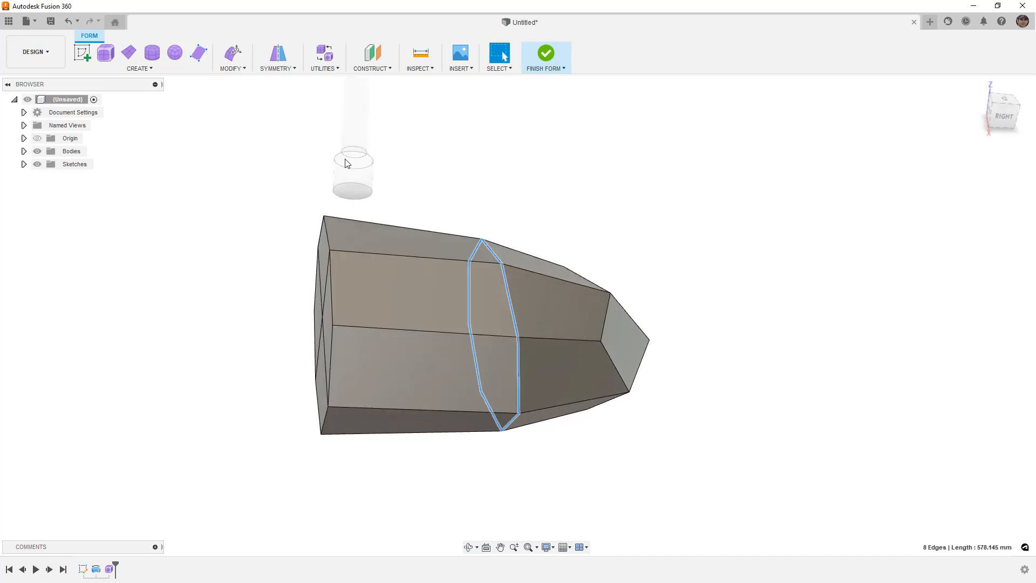
pyautogui.click(232, 69)
pyautogui.click(242, 105)
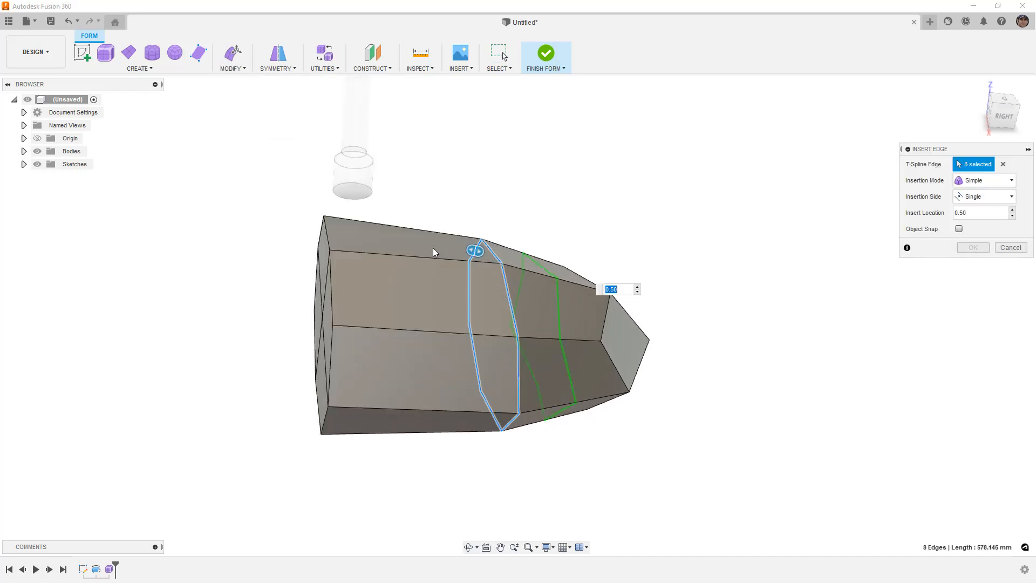
pyautogui.moveTo(475, 250); pyautogui.dragTo(266, 255)
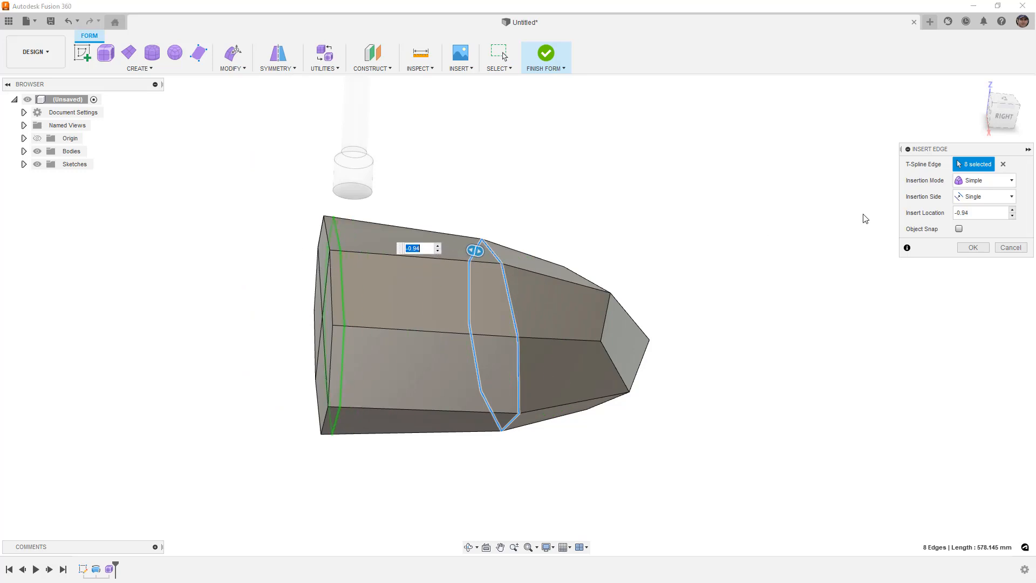
pyautogui.click(966, 247)
# - Scale the inserted edge loop near the flat end by 1.01 within the front plane
pyautogui.doubleClick(342, 270)
pyautogui.click(233, 58)
pyautogui.click(993, 111)
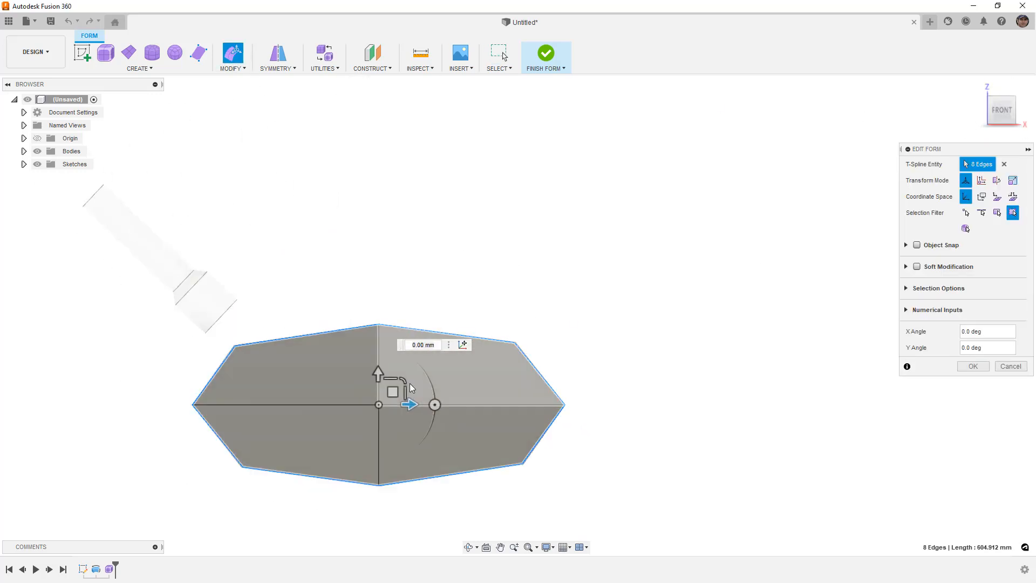
pyautogui.click(400, 378)
pyautogui.write('1.01')
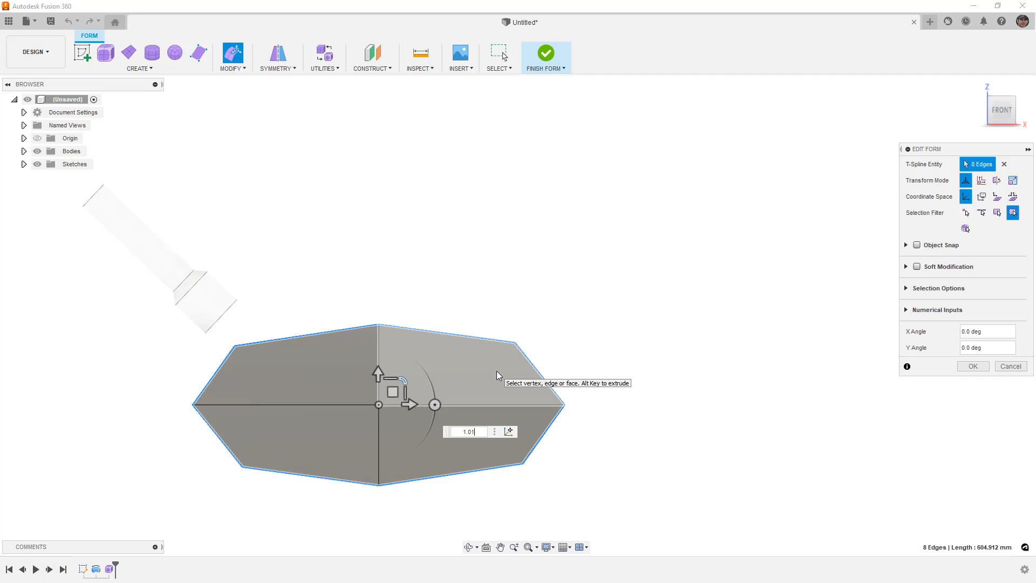
pyautogui.press('Return')
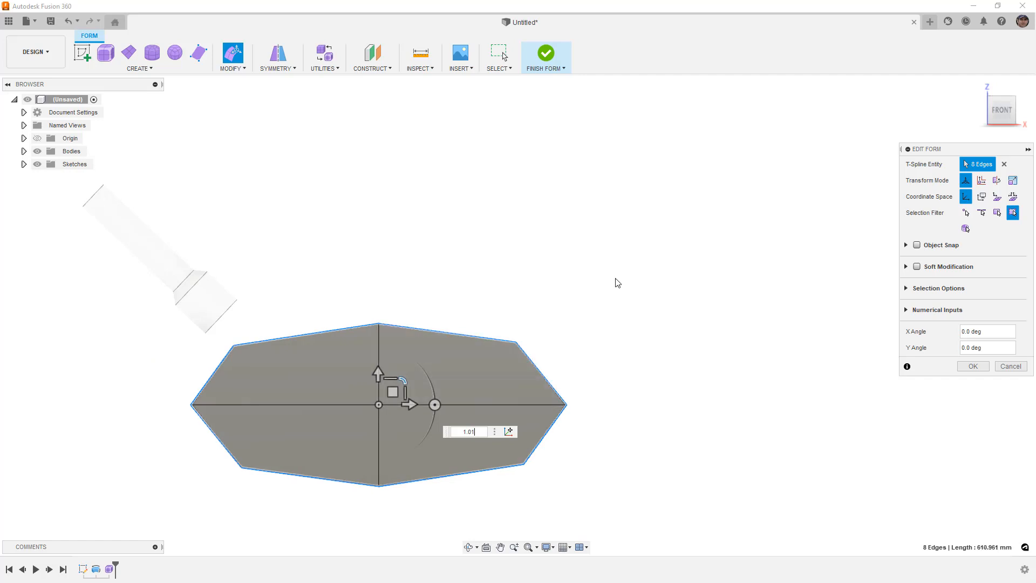
# - Examine the form in smooth display, checking the pinched surface around the rim of the flat end
pyautogui.hotkey('alt', '3')
pyautogui.keyDown('shift'); pyautogui.moveTo(627, 282); pyautogui.dragTo(608, 349, button='middle'); pyautogui.keyUp('shift')
pyautogui.click(632, 307)
pyautogui.scroll(10, 443, 381)
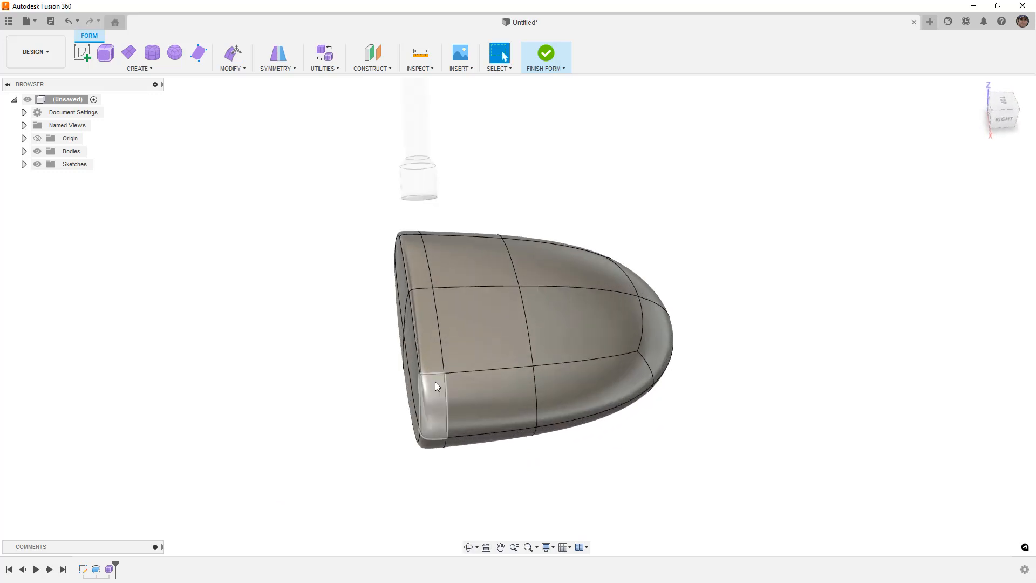
pyautogui.scroll(-10, 436, 369)
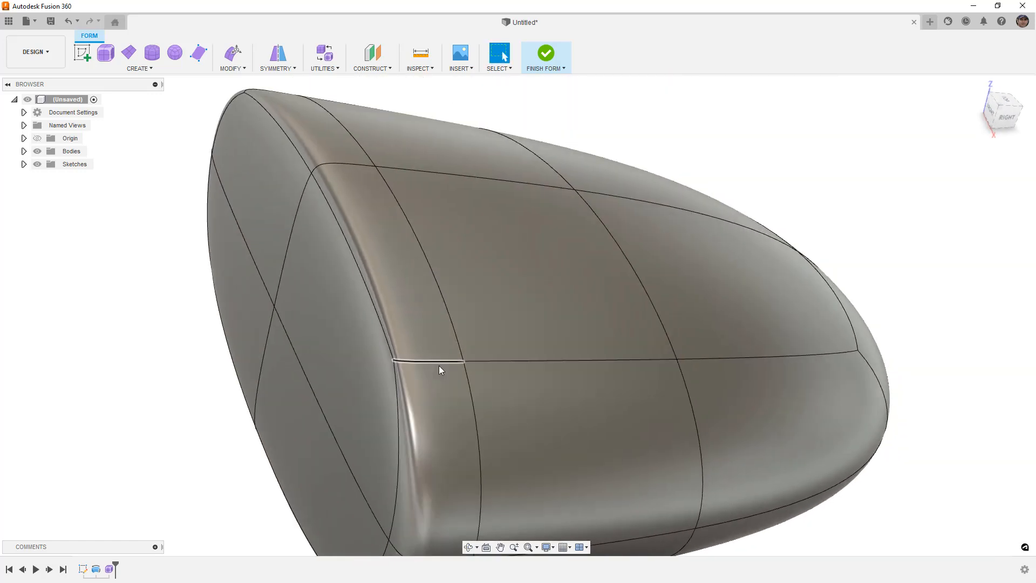
pyautogui.click(392, 359)
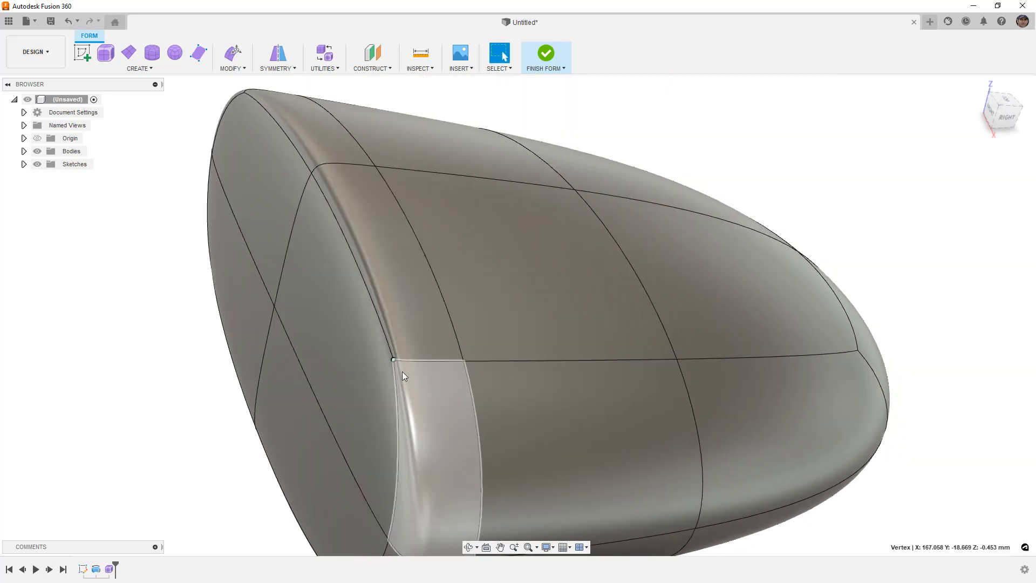
pyautogui.scroll(-4, 404, 418)
pyautogui.keyDown('shift'); pyautogui.moveTo(436, 402); pyautogui.dragTo(435, 363, button='middle'); pyautogui.keyUp('shift')
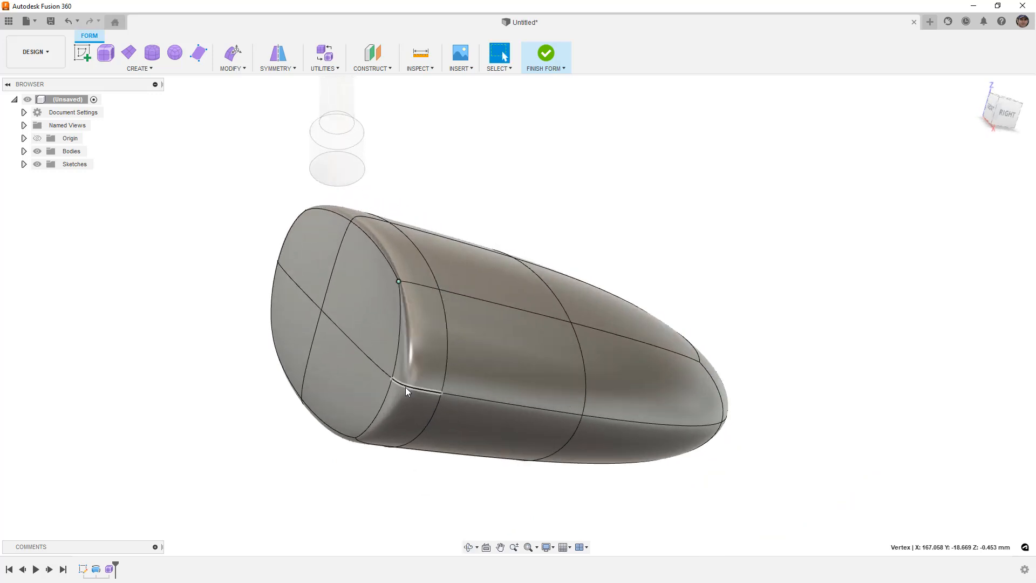
# - Make the T-Spline body uniform and return it to box display
pyautogui.click(325, 68)
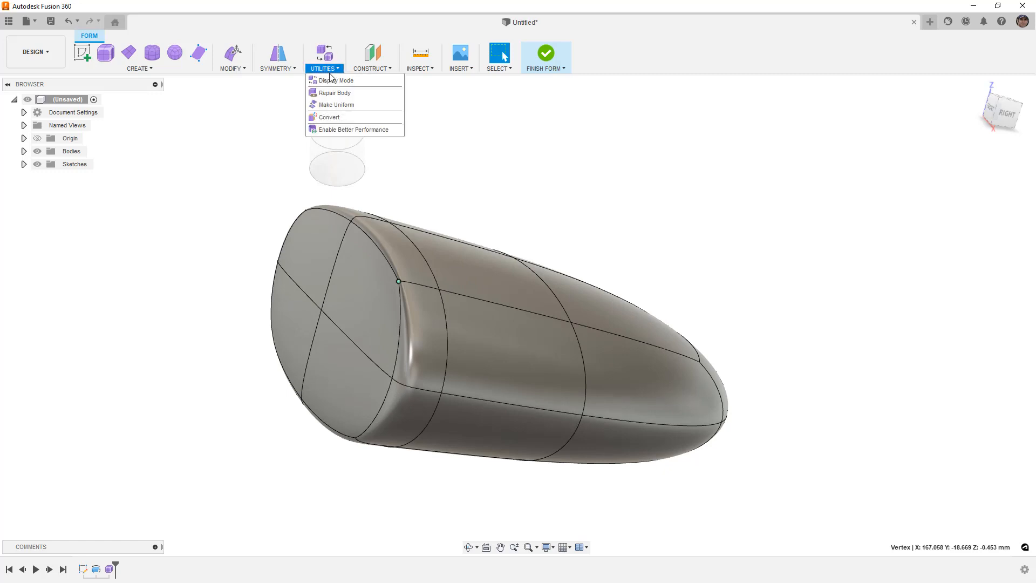
pyautogui.click(335, 104)
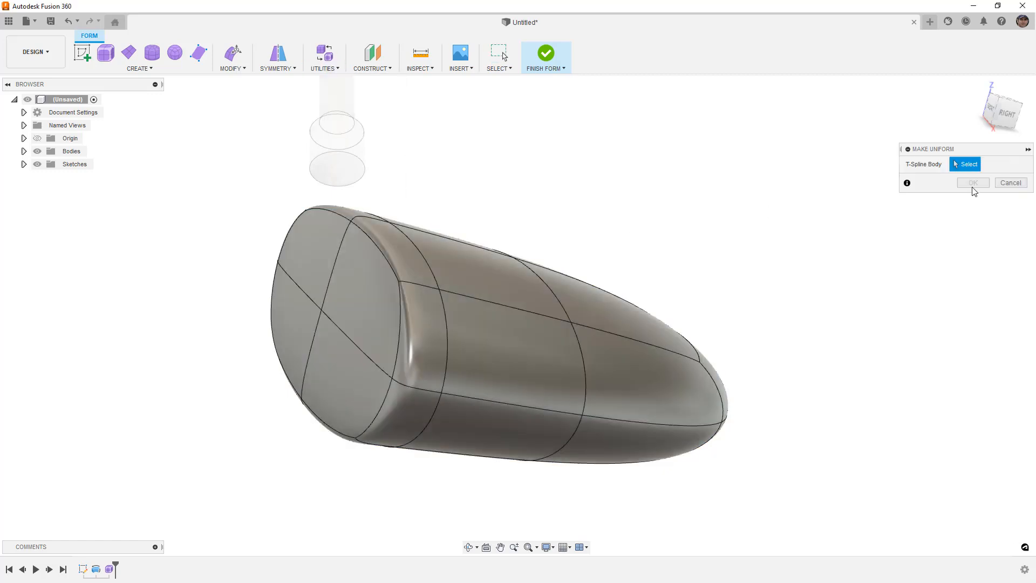
pyautogui.click(532, 340)
pyautogui.click(966, 184)
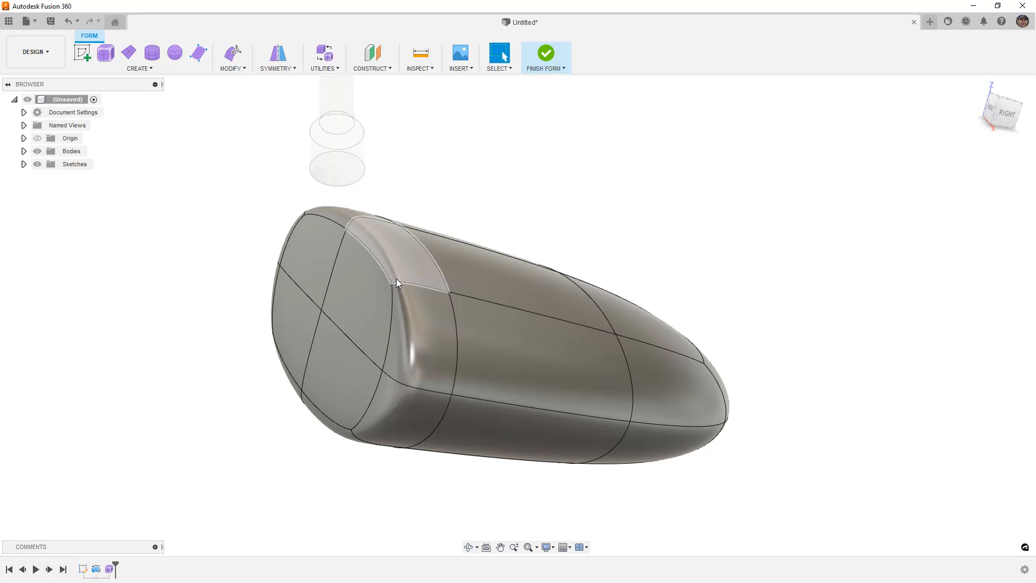
pyautogui.click(417, 274)
pyautogui.hotkey('alt', '1')
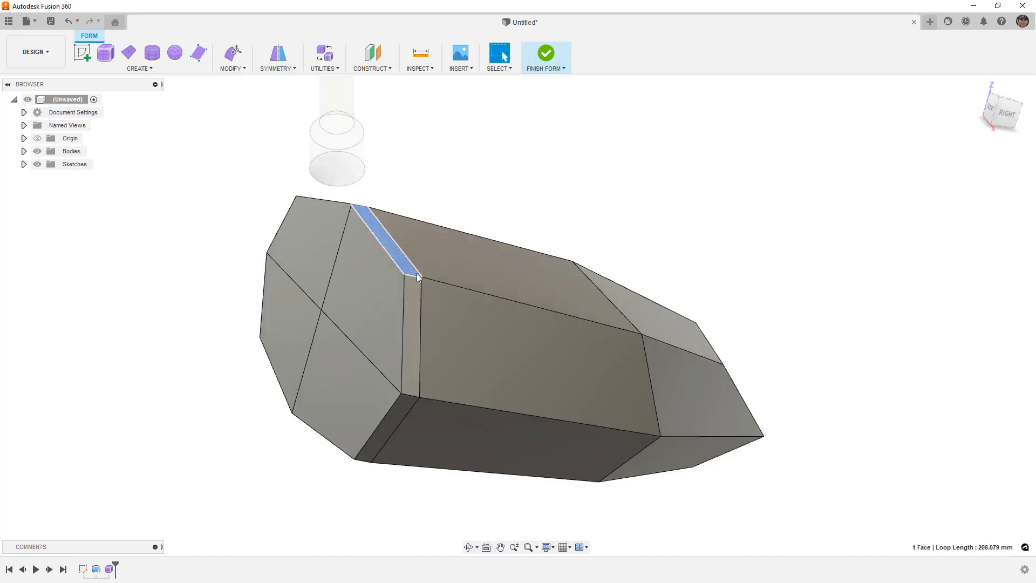
pyautogui.click(641, 150)
# - Save the design as "Golf Club" in the LEAD > Golf Club location
pyautogui.moveTo(690, 157)
pyautogui.keyDown('shift'); pyautogui.mouseDown(button='middle')
pyautogui.moveTo(666, 157)
pyautogui.moveTo(710, 161)
pyautogui.mouseUp(button='middle'); pyautogui.keyUp('shift')
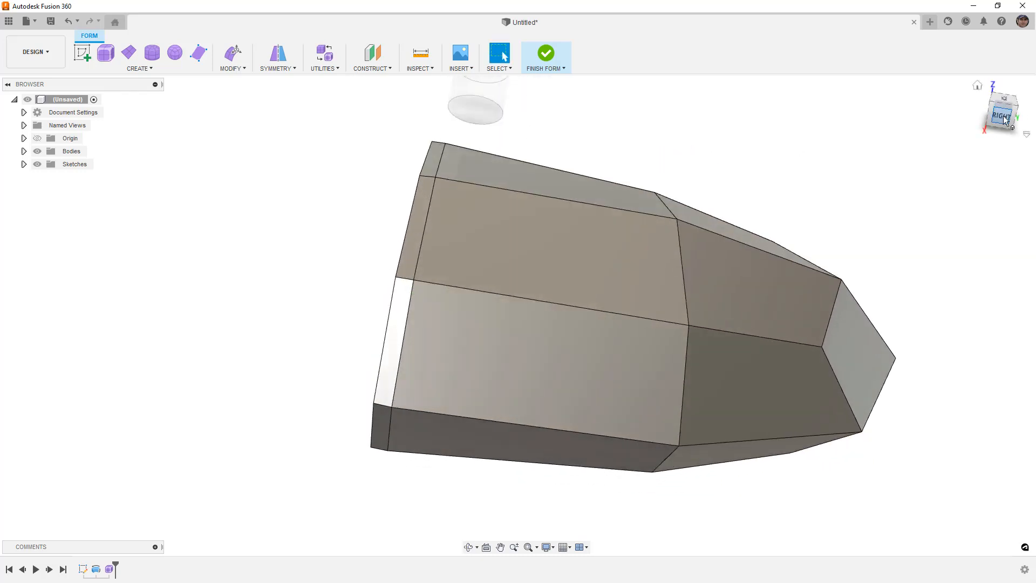
pyautogui.click(1005, 99)
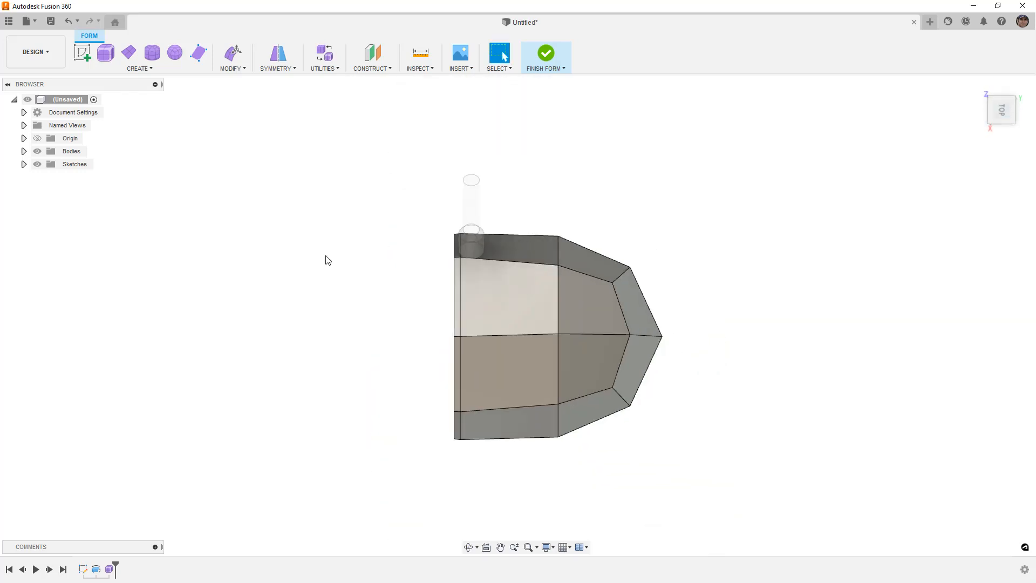
pyautogui.click(52, 22)
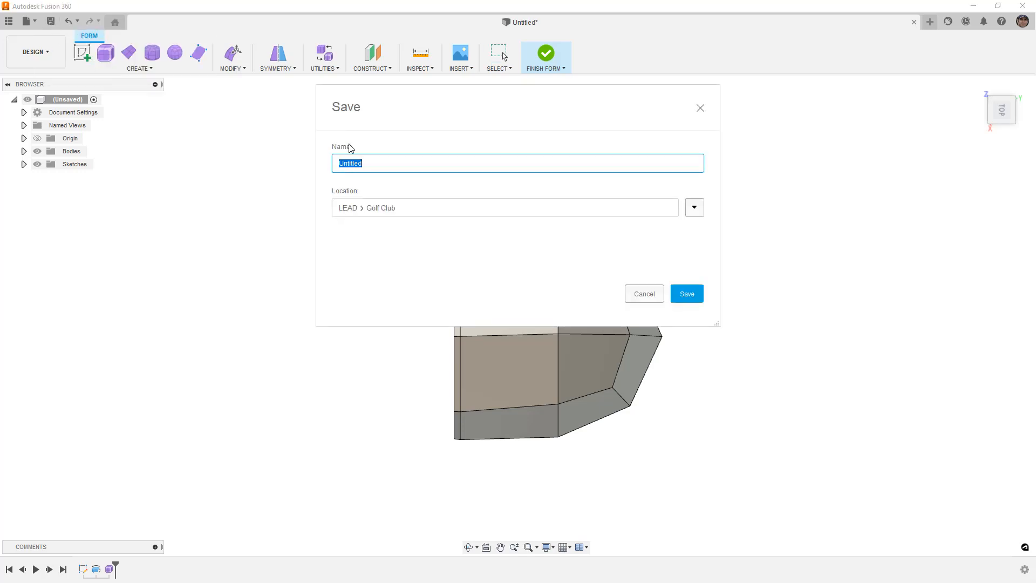
pyautogui.write('Golf Club')
pyautogui.press('Return')
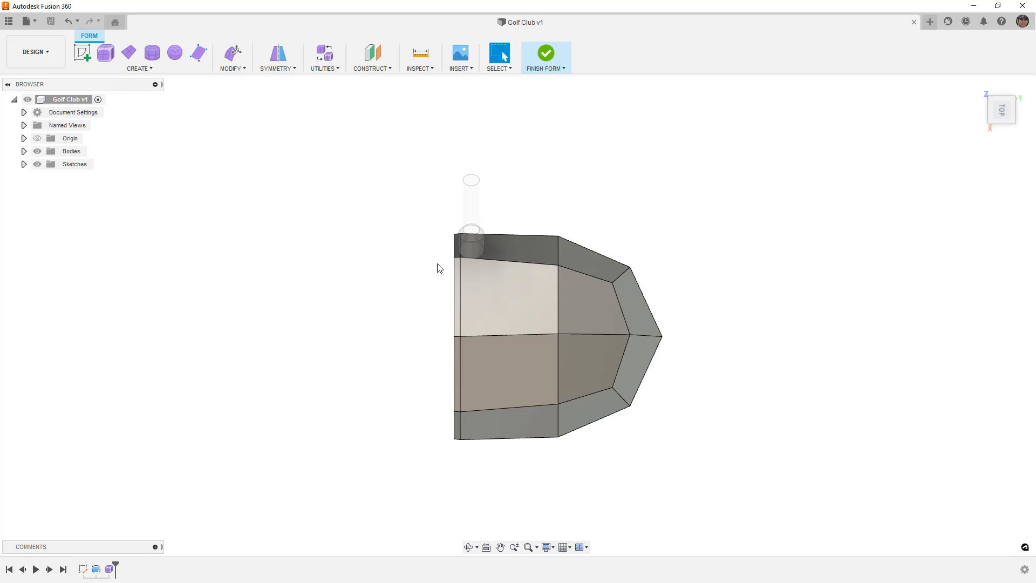
# - Start Edit Form with the flat end seen from the front
pyautogui.keyDown('shift'); pyautogui.moveTo(645, 416); pyautogui.dragTo(718, 370, button='middle'); pyautogui.keyUp('shift')
pyautogui.moveTo(592, 416); pyautogui.dragTo(605, 368, button='middle')
pyautogui.scroll(-1, 693, 227)
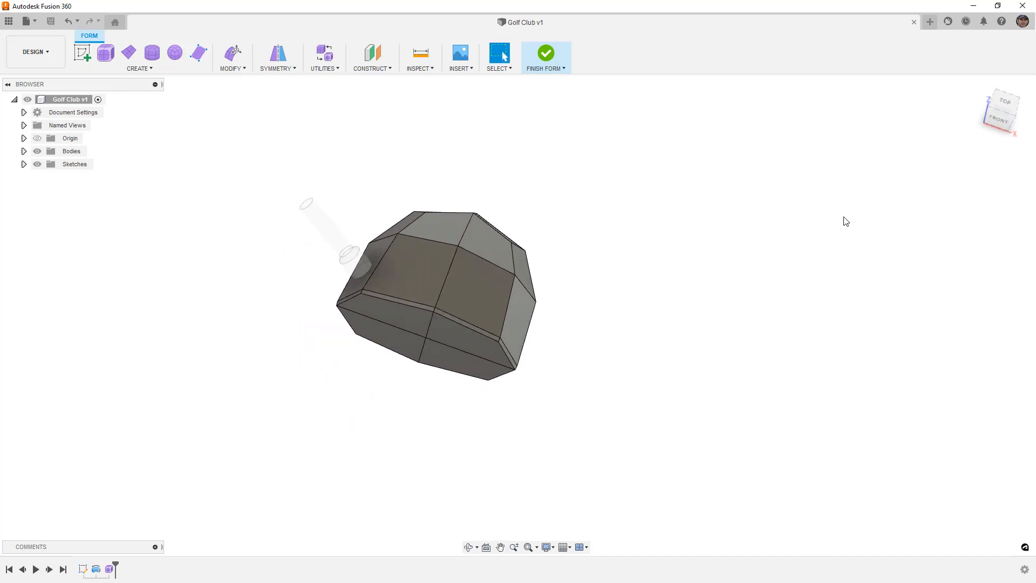
pyautogui.click(1005, 123)
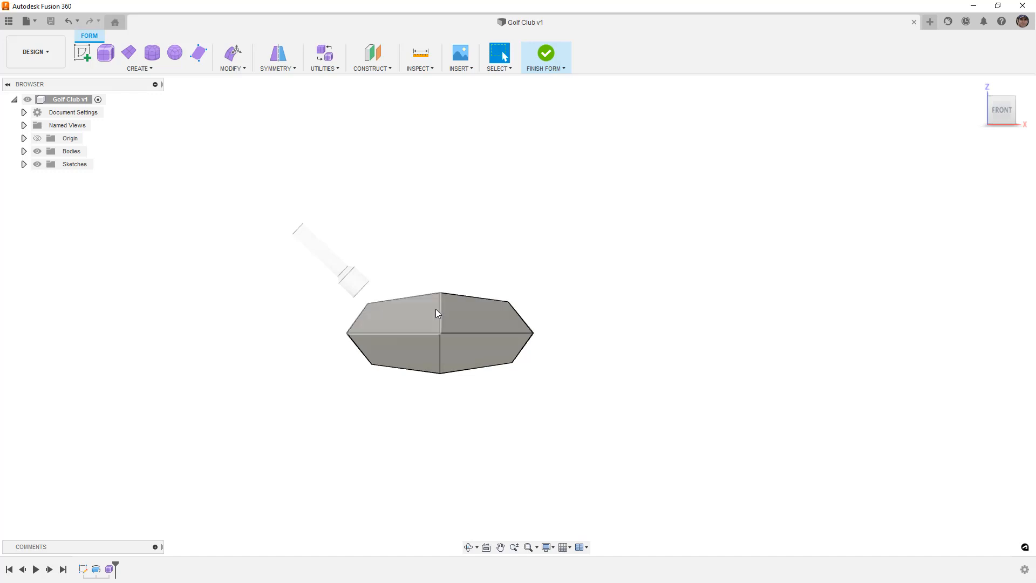
pyautogui.scroll(2, 436, 309)
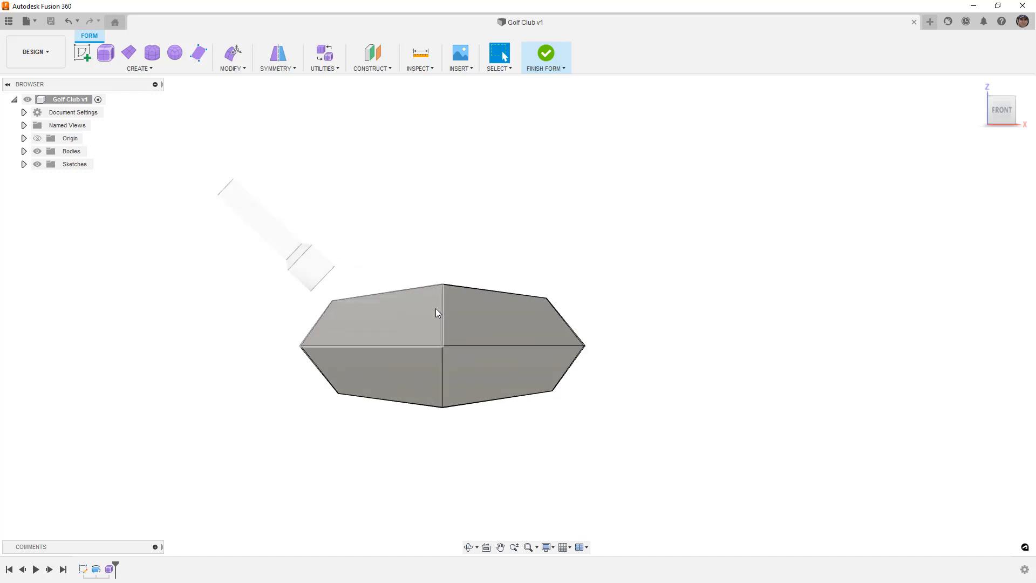
pyautogui.click(233, 52)
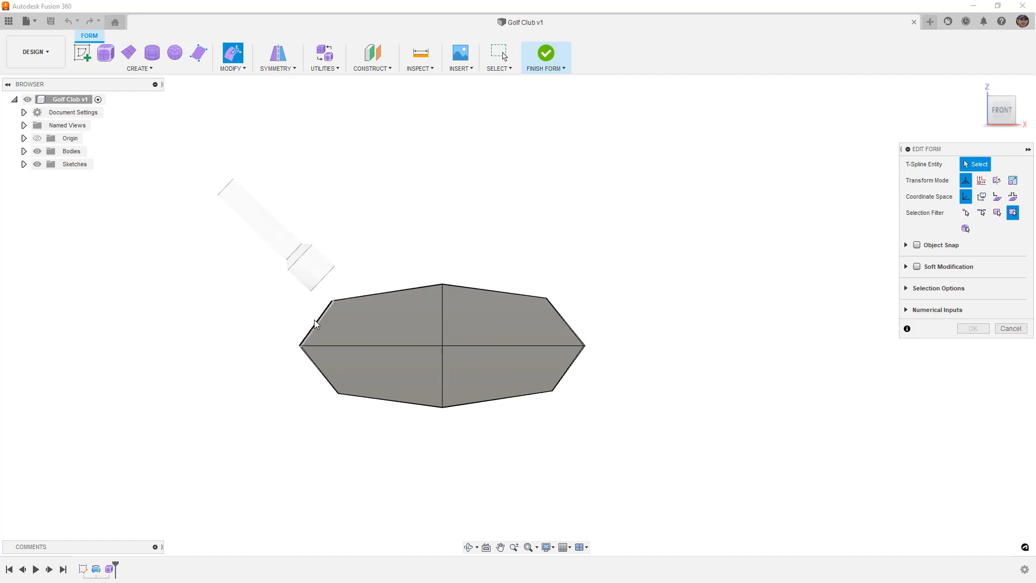
pyautogui.click(376, 319)
pyautogui.keyDown('shift'); pyautogui.click(507, 318); pyautogui.keyUp('shift')
pyautogui.keyDown('shift'); pyautogui.click(465, 362); pyautogui.keyUp('shift')
pyautogui.keyDown('shift'); pyautogui.click(415, 371); pyautogui.keyUp('shift')
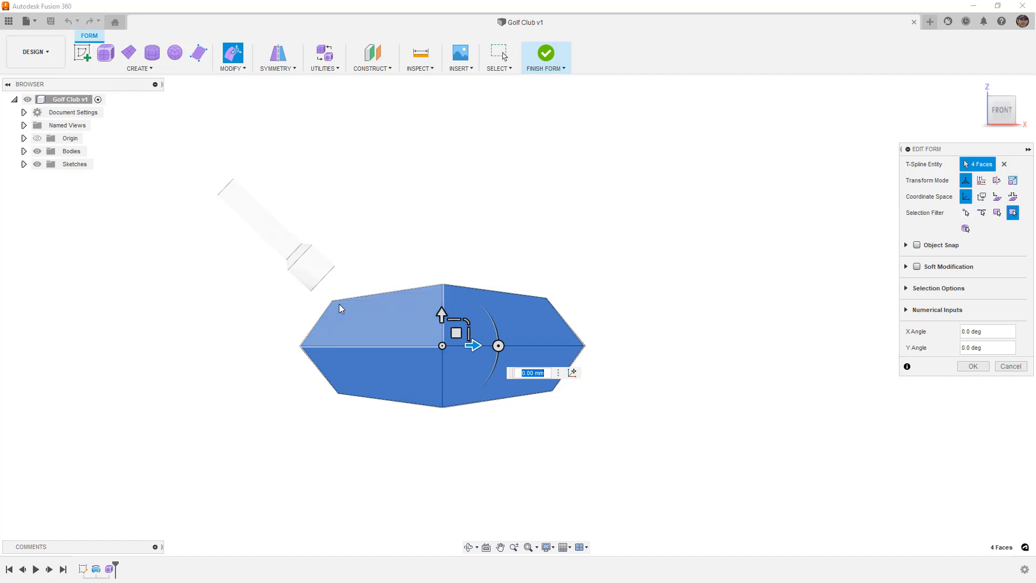
# - Move the flat end's upper corner vertex opposite the stem about 4.4 mm in X and 11.9 mm in Z, the lower about -19.3 and -13.3 mm
pyautogui.click(546, 299)
pyautogui.moveTo(546, 299); pyautogui.dragTo(564, 272)
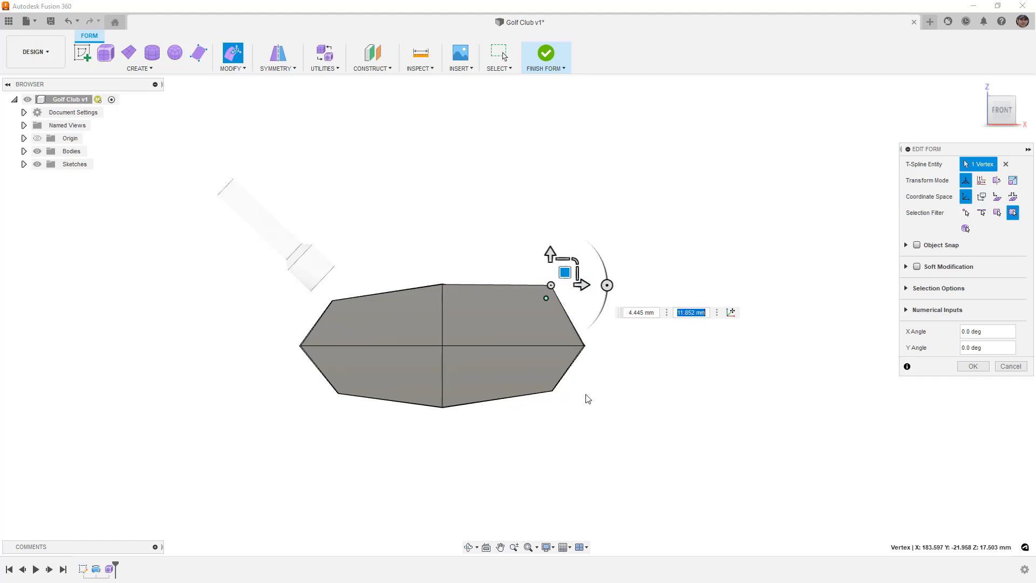
pyautogui.click(553, 390)
pyautogui.moveTo(566, 377); pyautogui.dragTo(545, 393)
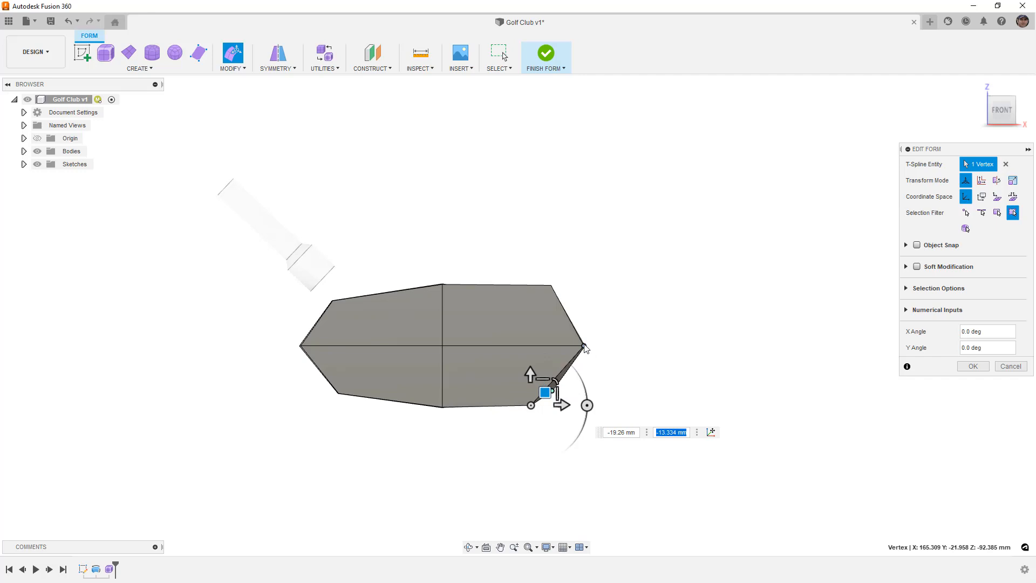
# - Move the flat end's middle vertex opposite the stem about -11.4 mm in X and -4 mm in Z, and check the smooth display
pyautogui.click(584, 346)
pyautogui.moveTo(584, 346); pyautogui.dragTo(582, 338)
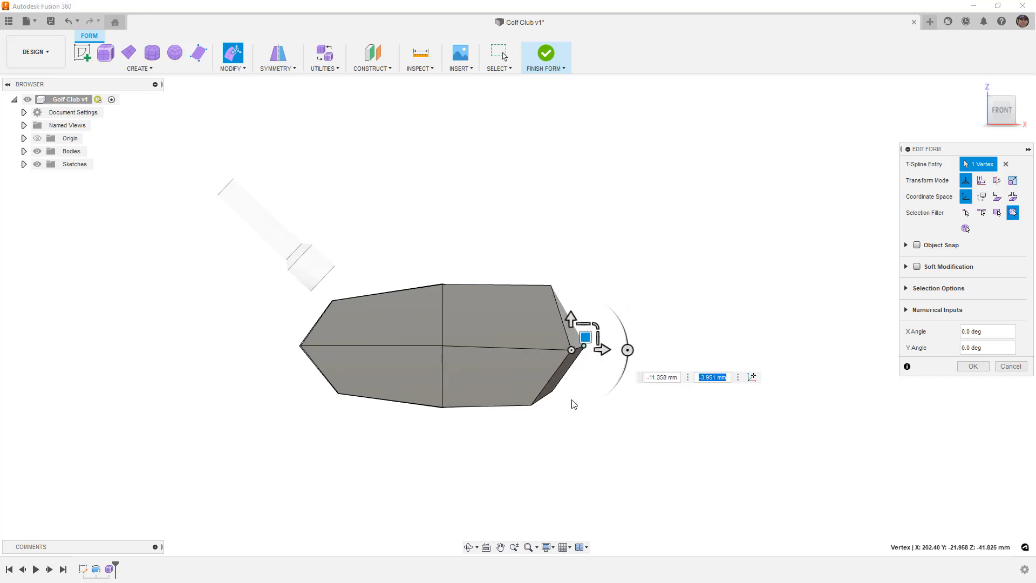
pyautogui.click(573, 416)
pyautogui.hotkey('alt', '3')
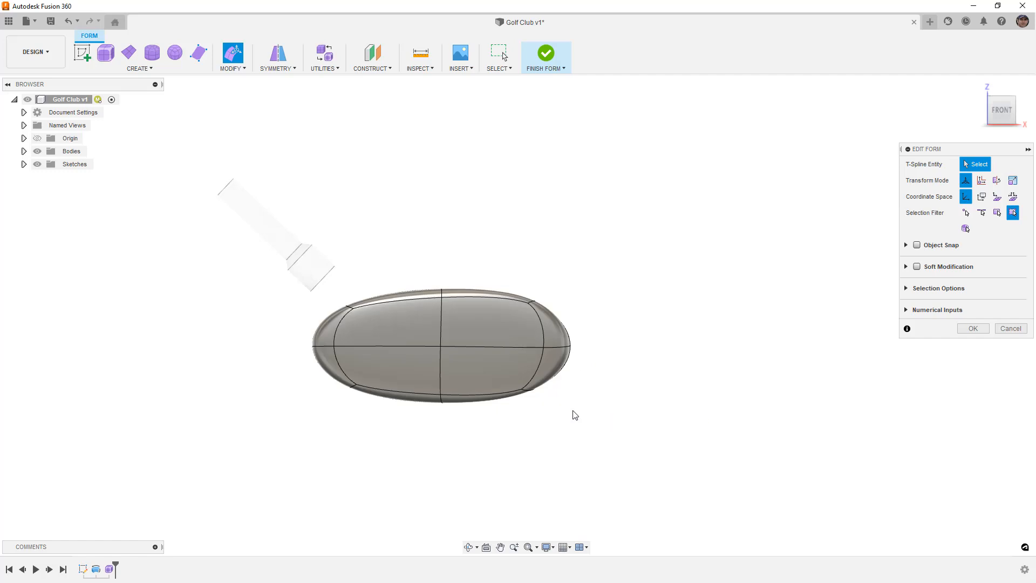
pyautogui.hotkey('alt', '1')
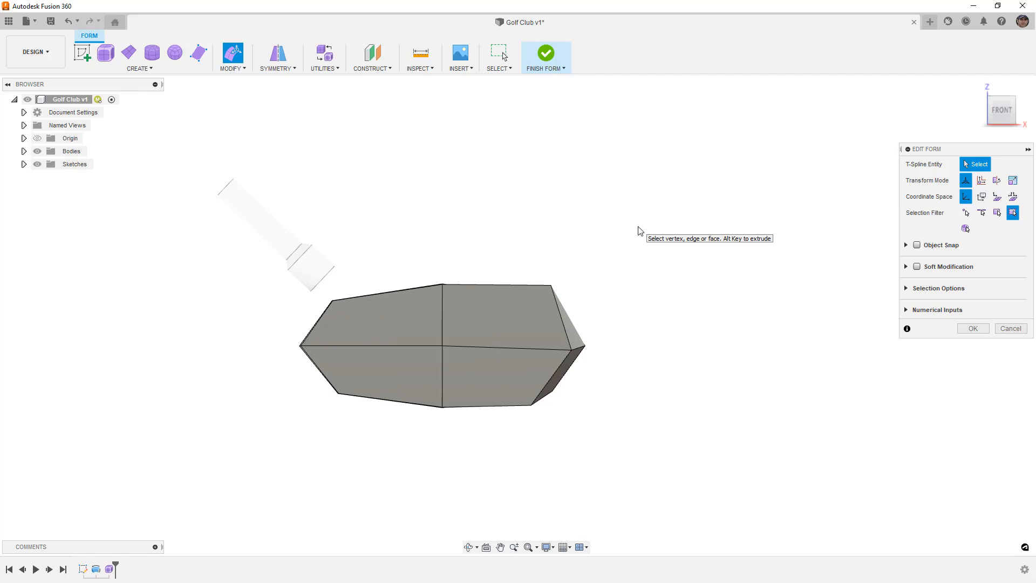
pyautogui.click(571, 351)
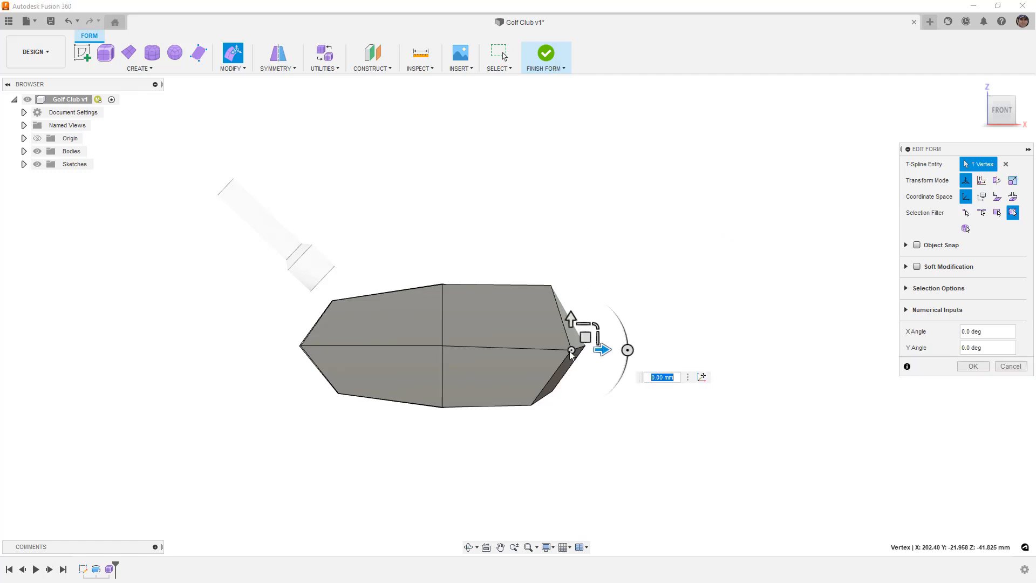
# - Move the flat end's upper and lower corner vertices on the stem side outward, placing the lower one at about X -28.6 mm, Z -75 mm
pyautogui.click(338, 394)
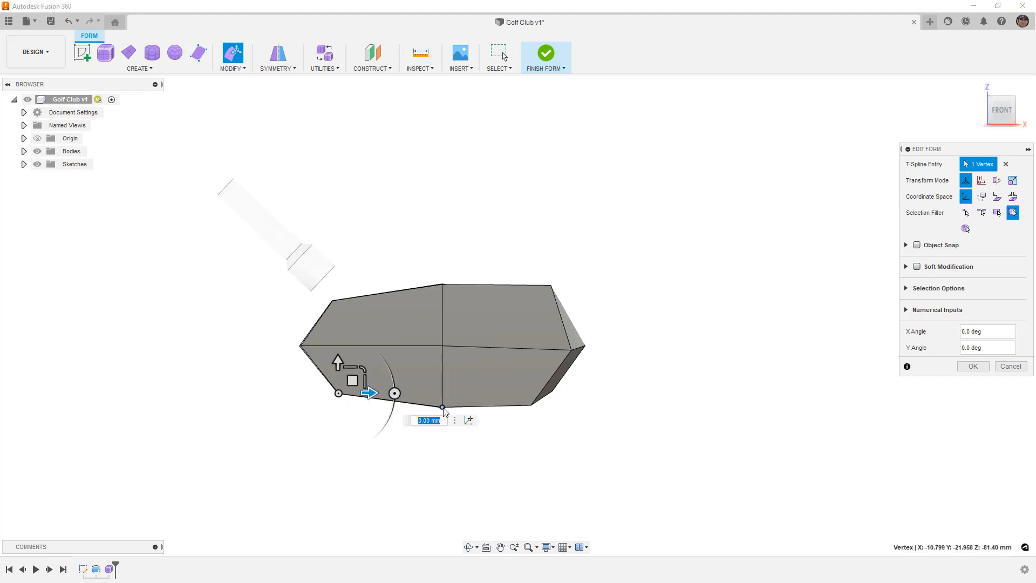
pyautogui.moveTo(352, 379); pyautogui.dragTo(340, 371)
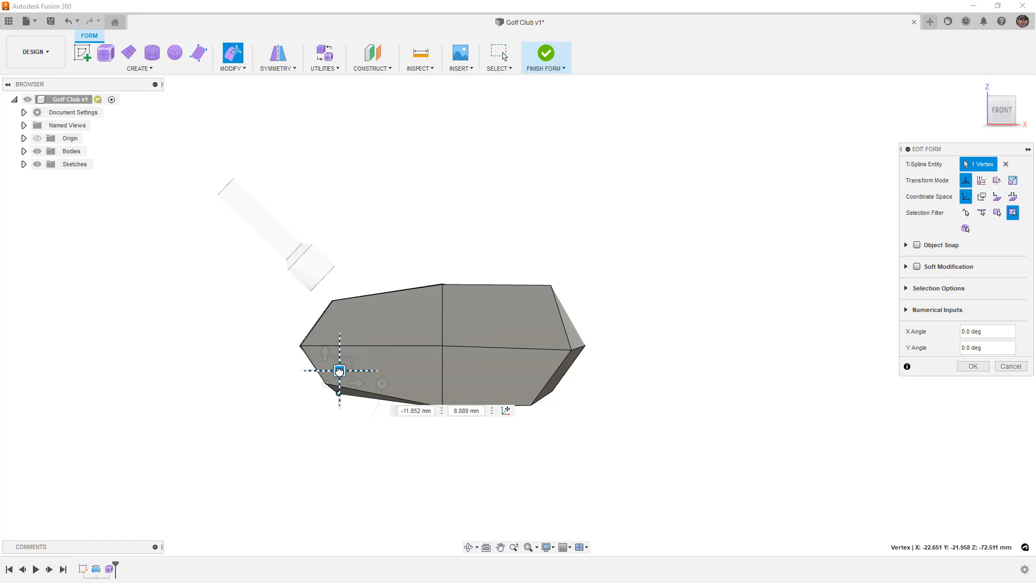
pyautogui.click(331, 301)
pyautogui.moveTo(347, 294); pyautogui.dragTo(335, 292)
pyautogui.click(326, 384)
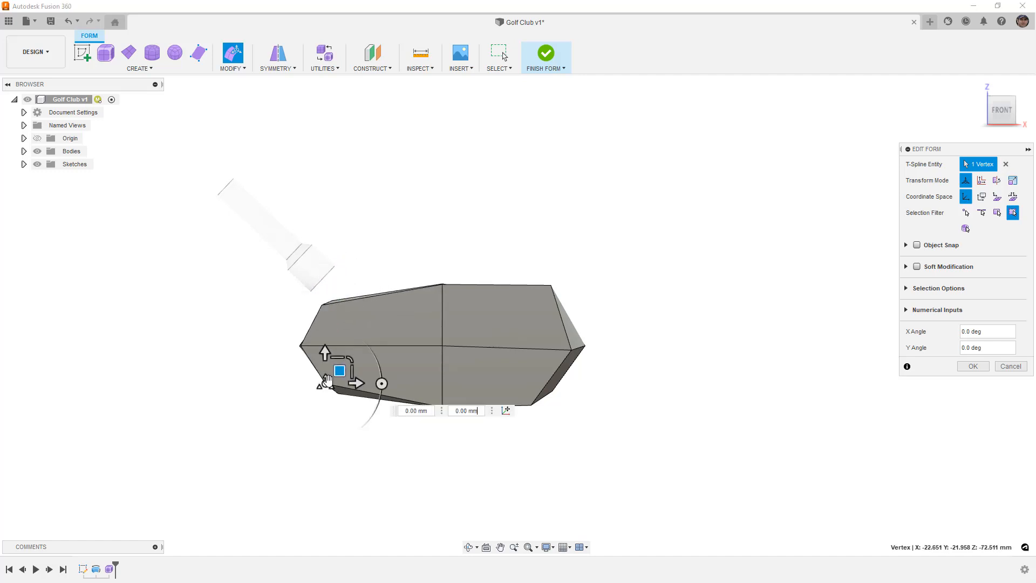
pyautogui.moveTo(335, 372); pyautogui.dragTo(334, 373)
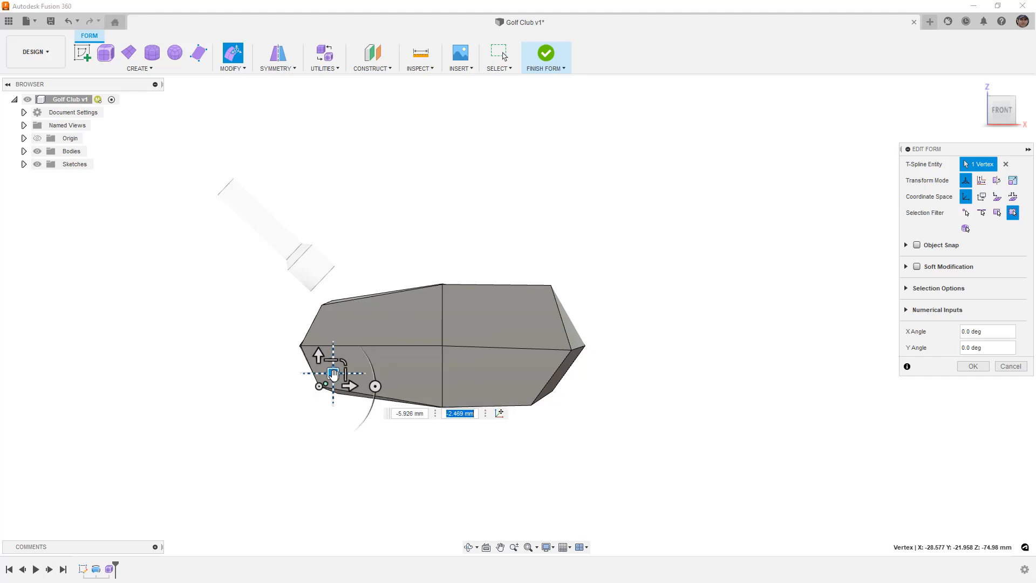
pyautogui.click(597, 379)
pyautogui.click(539, 371)
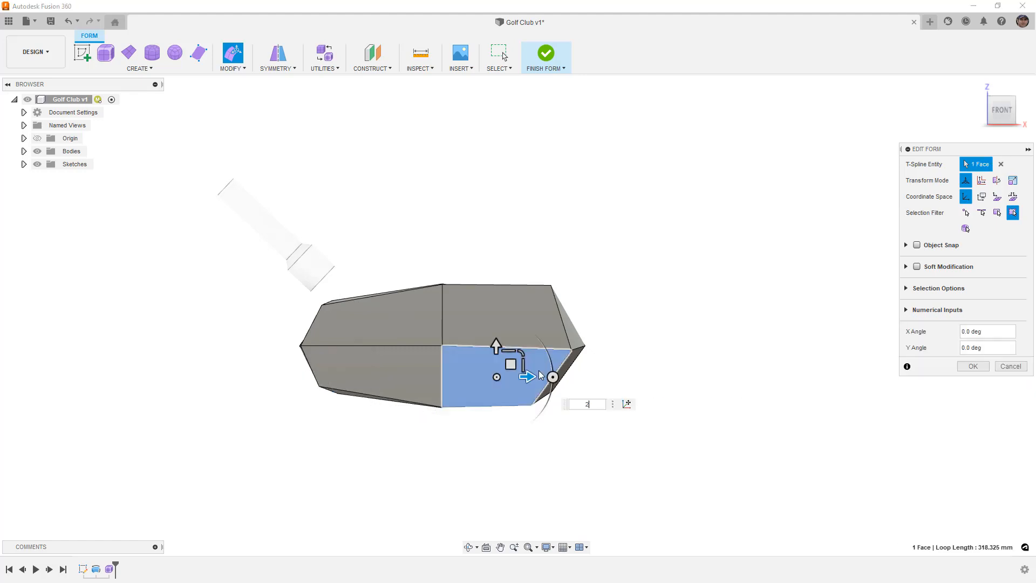
pyautogui.press('Escape')
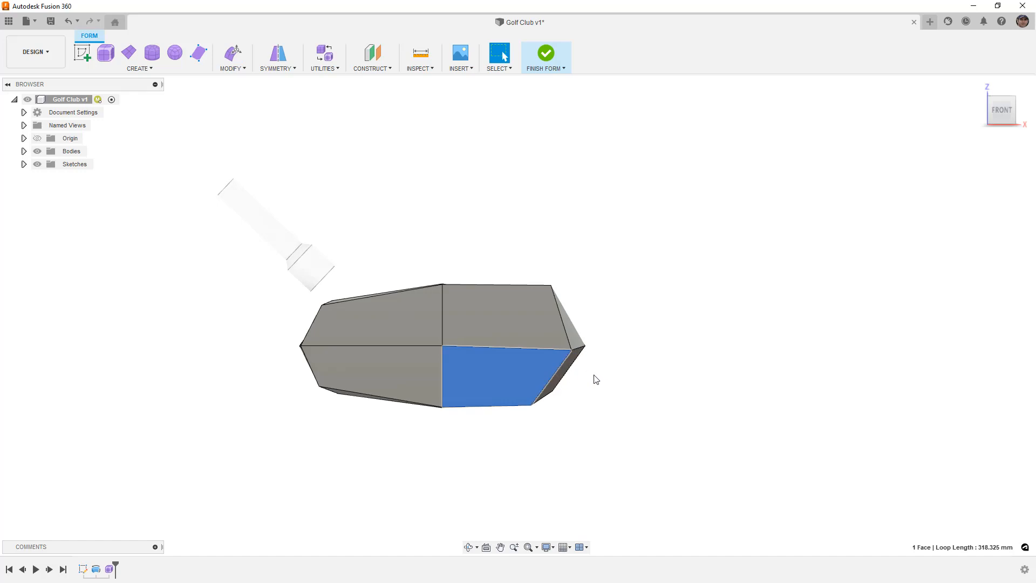
# - Compare the club head in smooth, box and control frame display, finishing in box display
pyautogui.hotkey('alt', '3')
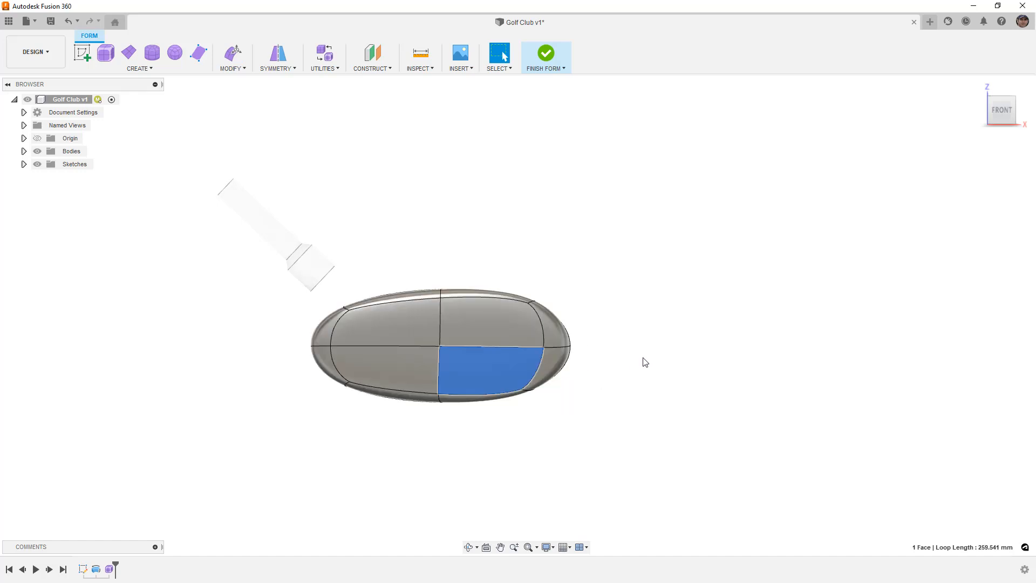
pyautogui.hotkey('alt', '1')
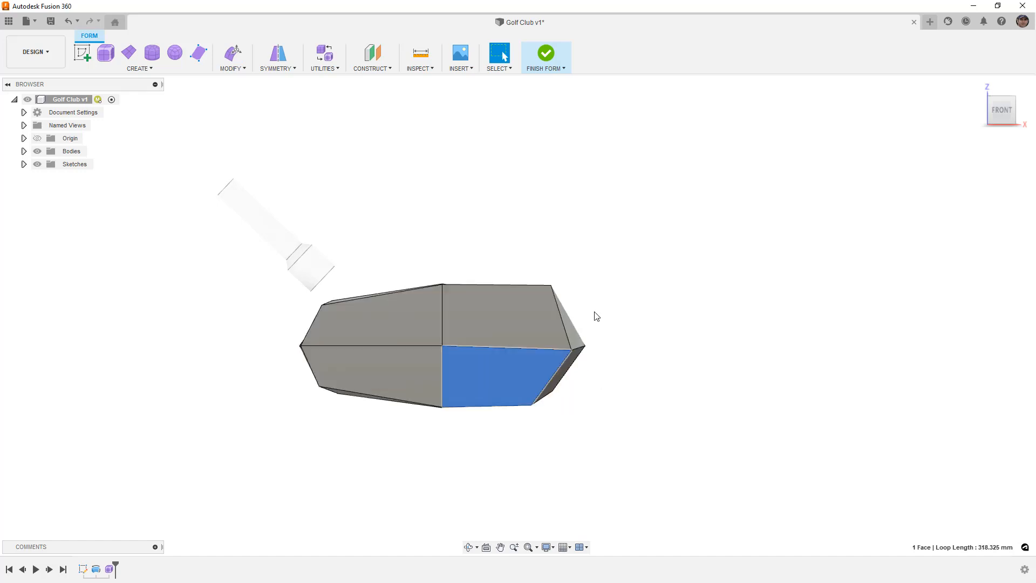
pyautogui.hotkey('alt', '2')
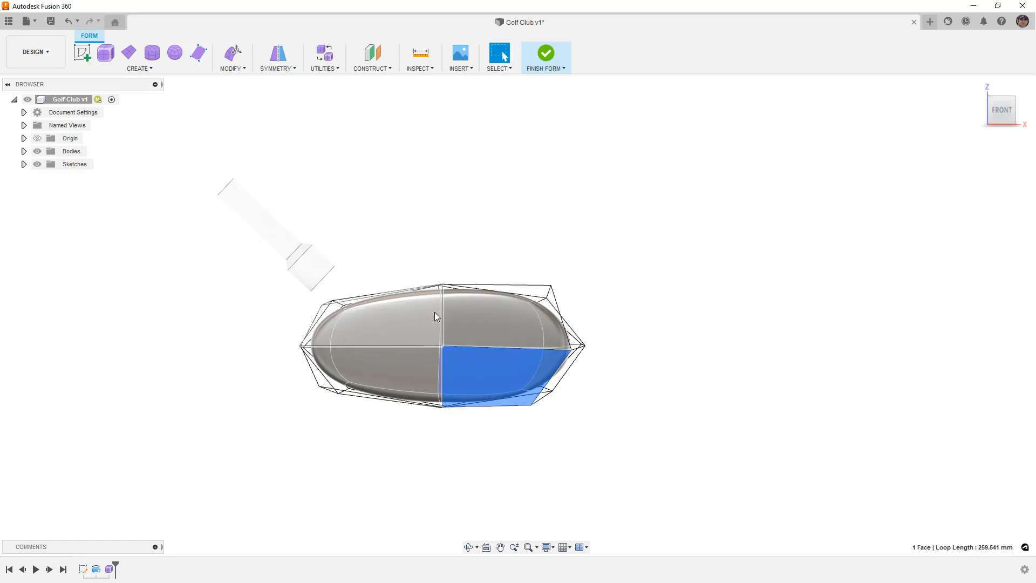
pyautogui.scroll(3, 450, 309)
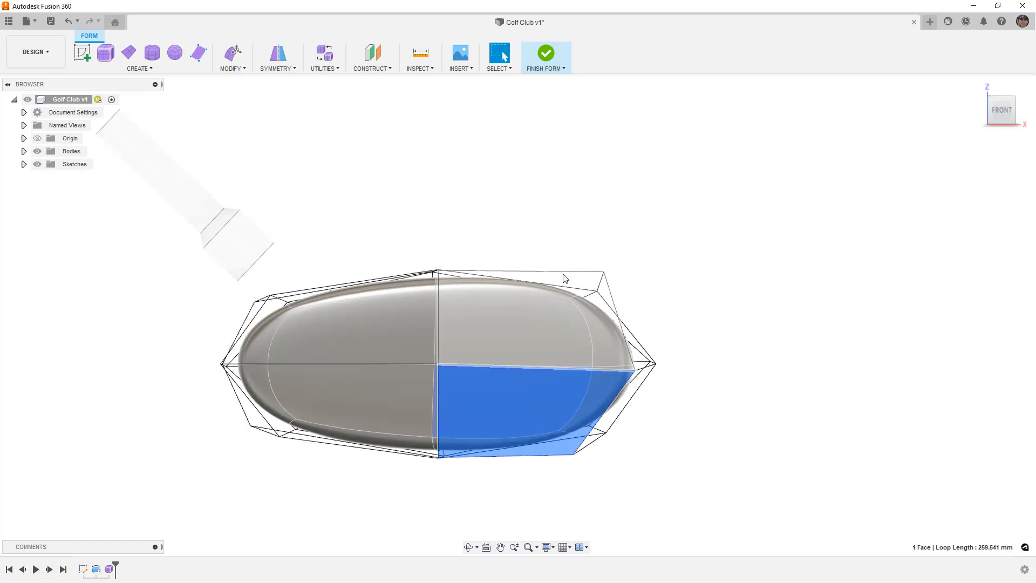
pyautogui.hotkey('ctrl', '1')
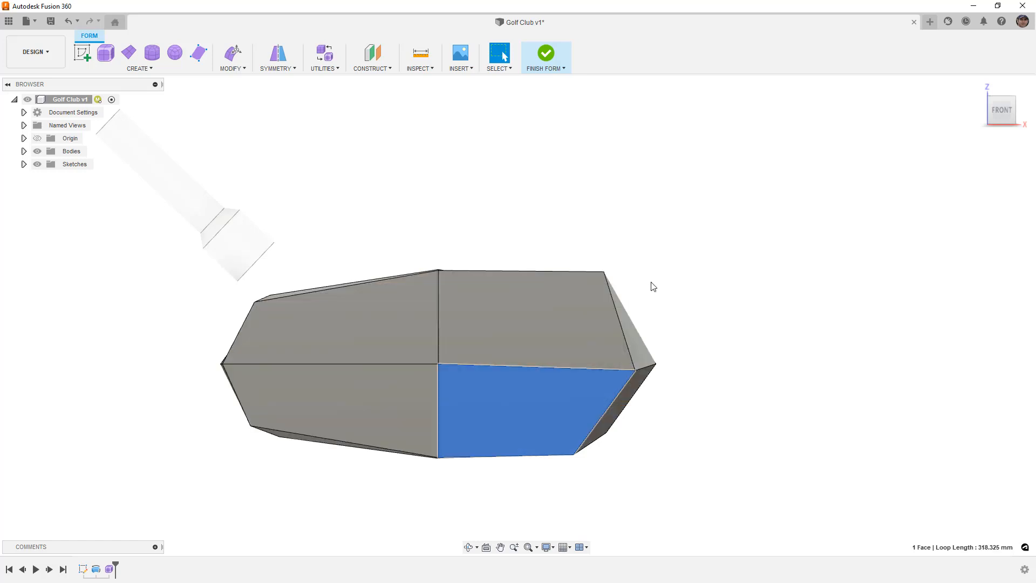
pyautogui.click(651, 283)
pyautogui.scroll(-3, 651, 283)
pyautogui.keyDown('shift'); pyautogui.moveTo(651, 284); pyautogui.dragTo(592, 299, button='middle'); pyautogui.keyUp('shift')
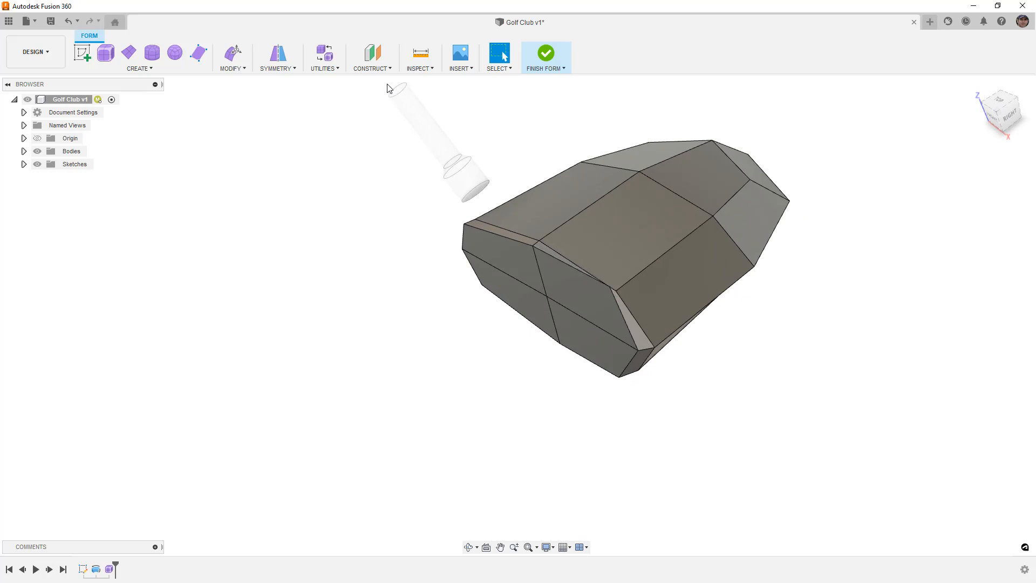
# - Examine the display mode choices in the Display Mode command and in Edit Form's selection options
pyautogui.click(325, 68)
pyautogui.click(334, 79)
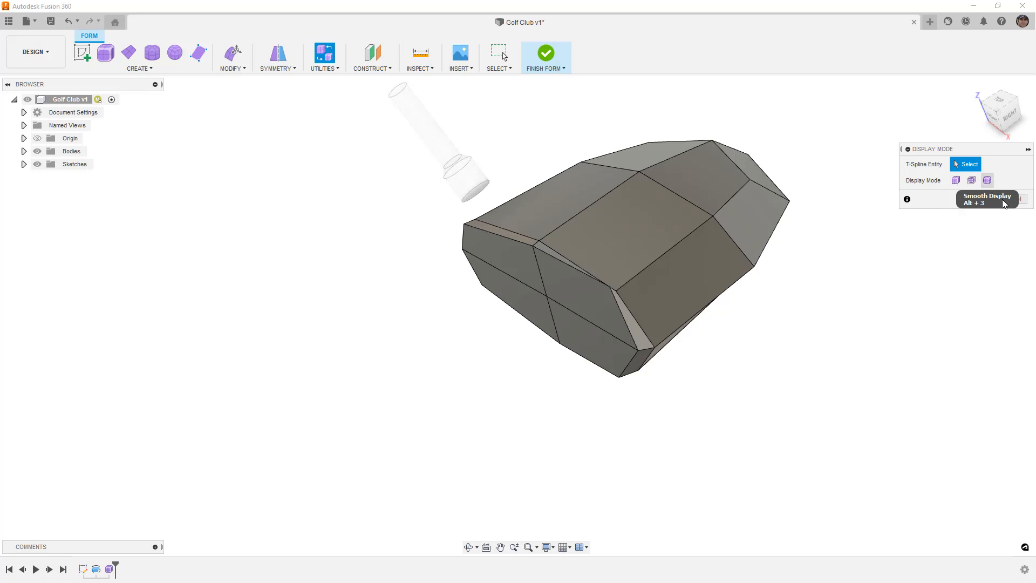
pyautogui.click(1020, 200)
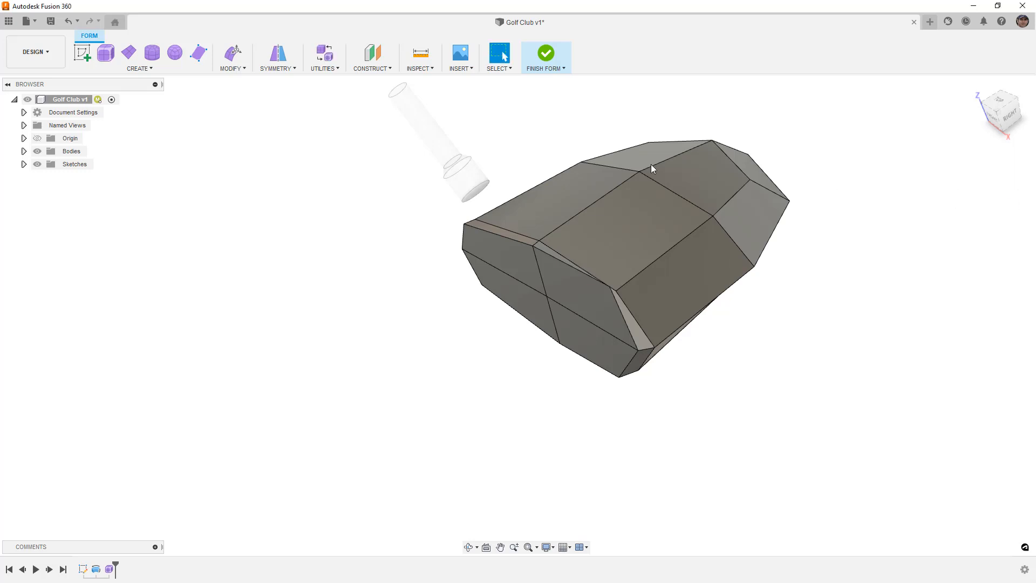
pyautogui.click(231, 54)
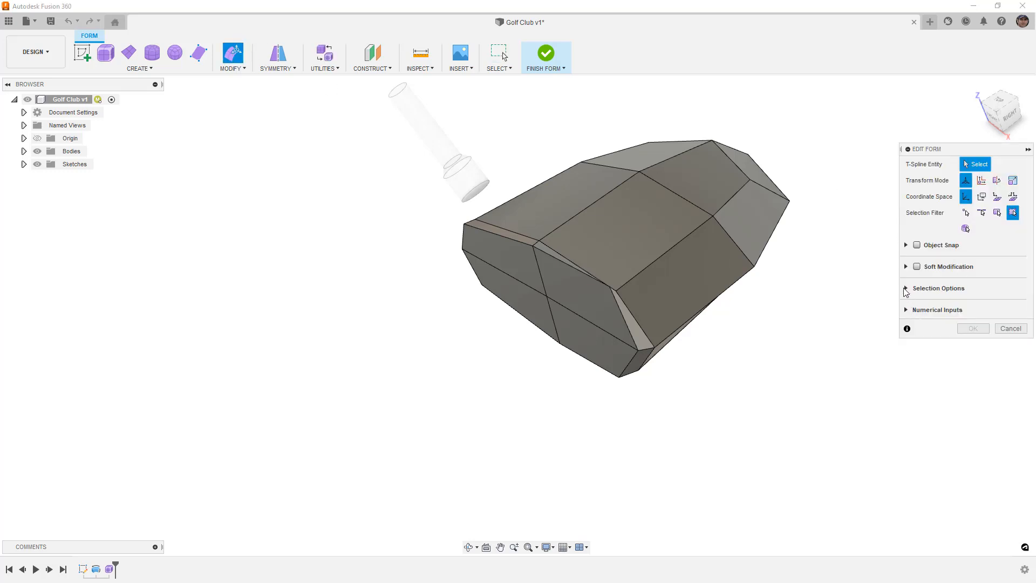
pyautogui.click(907, 289)
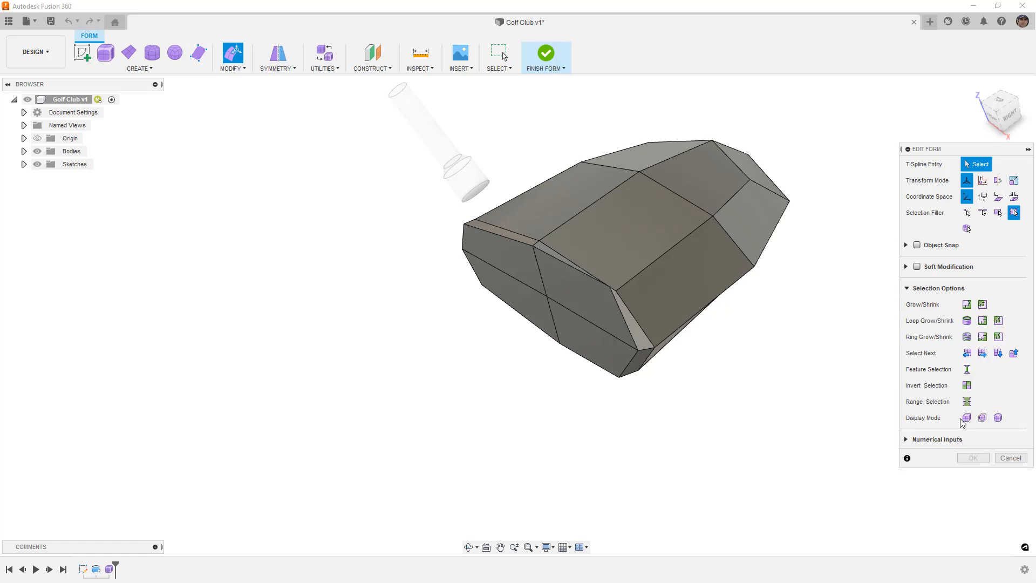
pyautogui.click(620, 289)
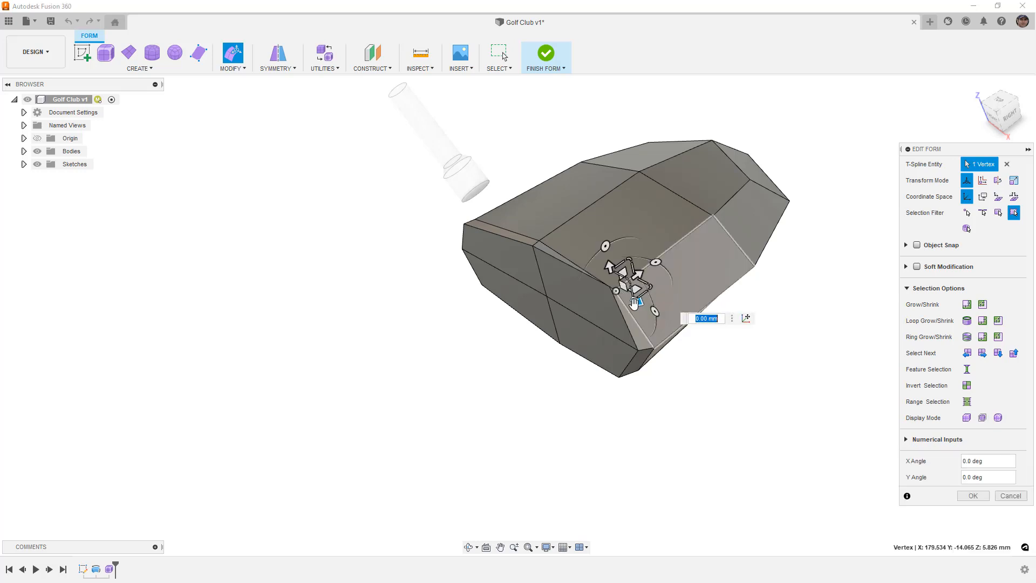
pyautogui.click(998, 418)
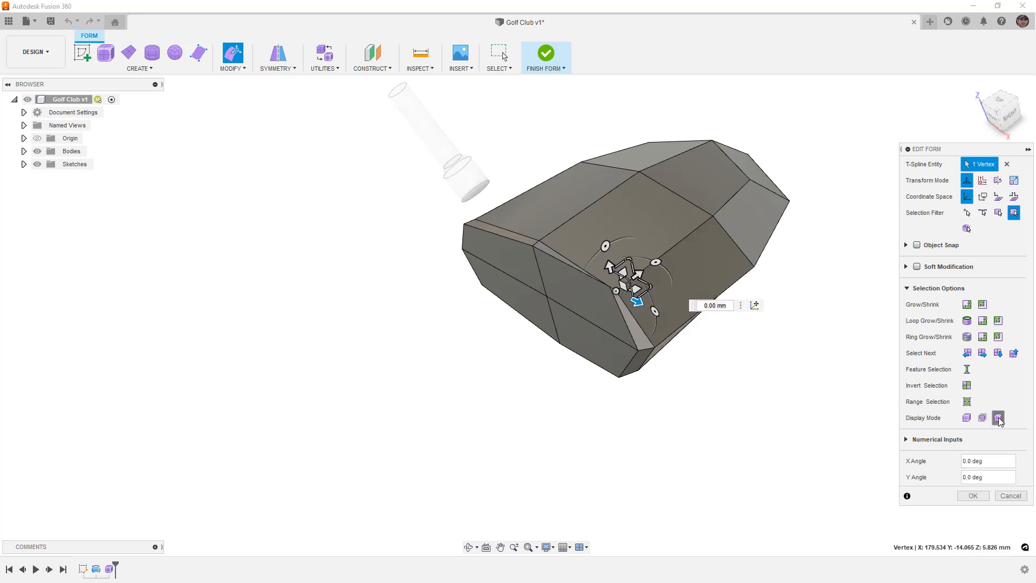
pyautogui.click(966, 418)
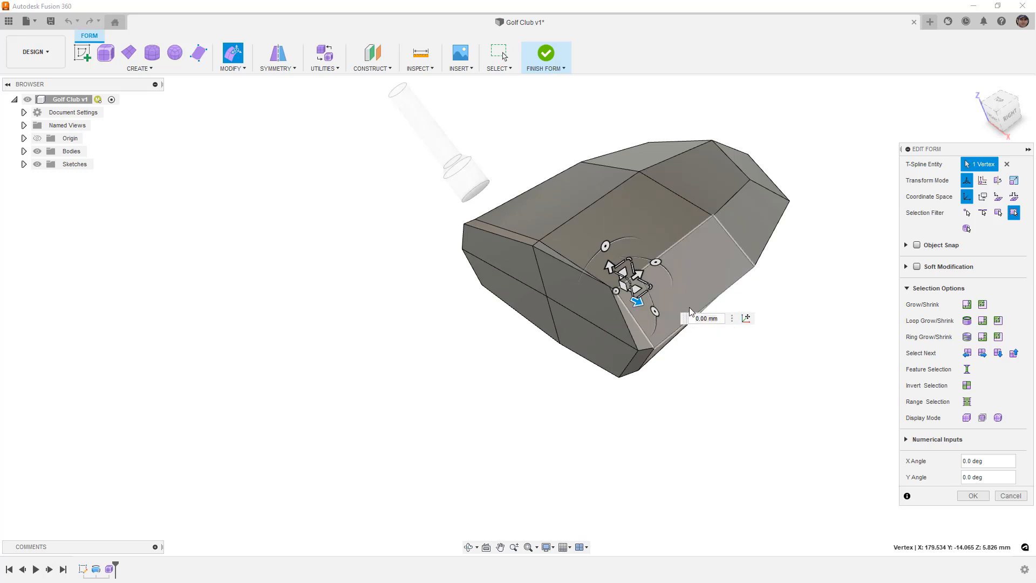
# - Try moving the upper mid-body vertex opposite the stem 31 mm in X, and reset the distance to 0
pyautogui.click(713, 216)
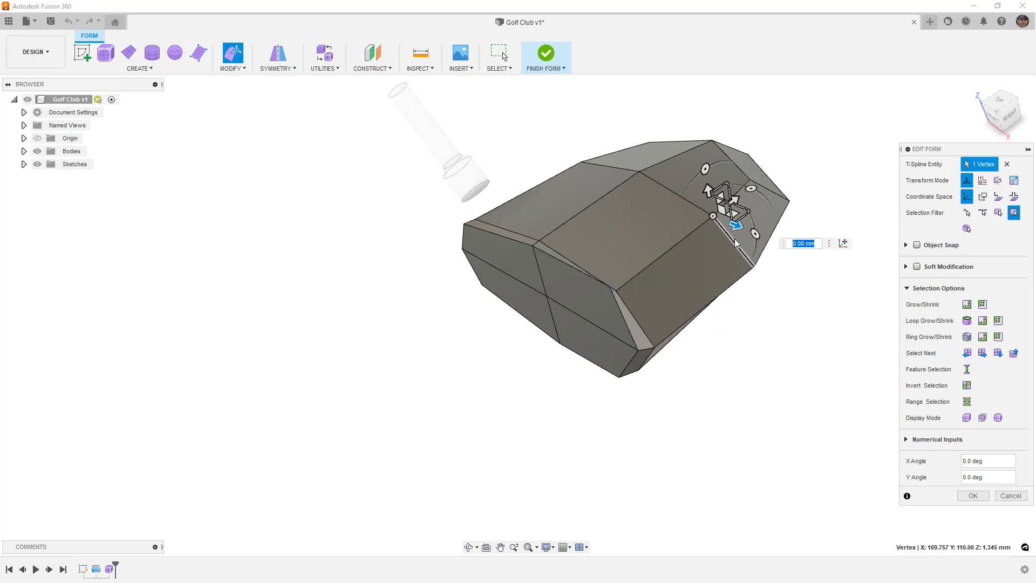
pyautogui.write('31')
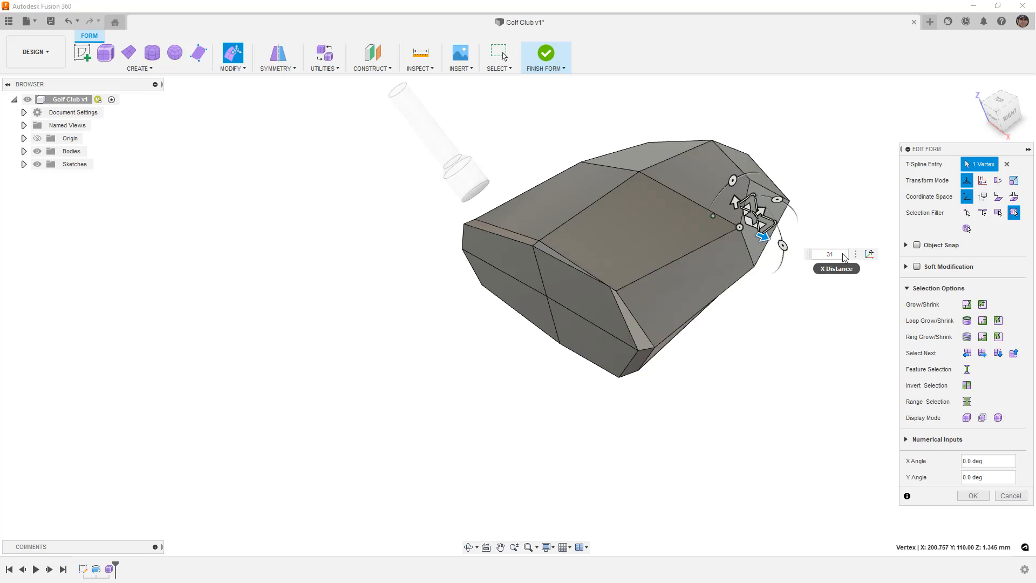
pyautogui.moveTo(843, 255); pyautogui.dragTo(811, 257)
pyautogui.write('0')
pyautogui.press('Return')
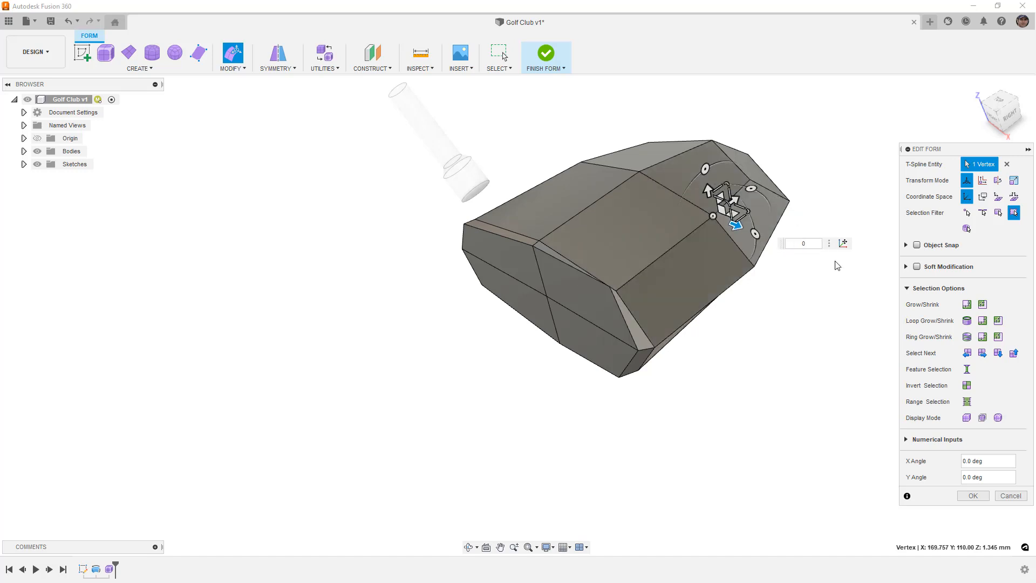
pyautogui.click(813, 279)
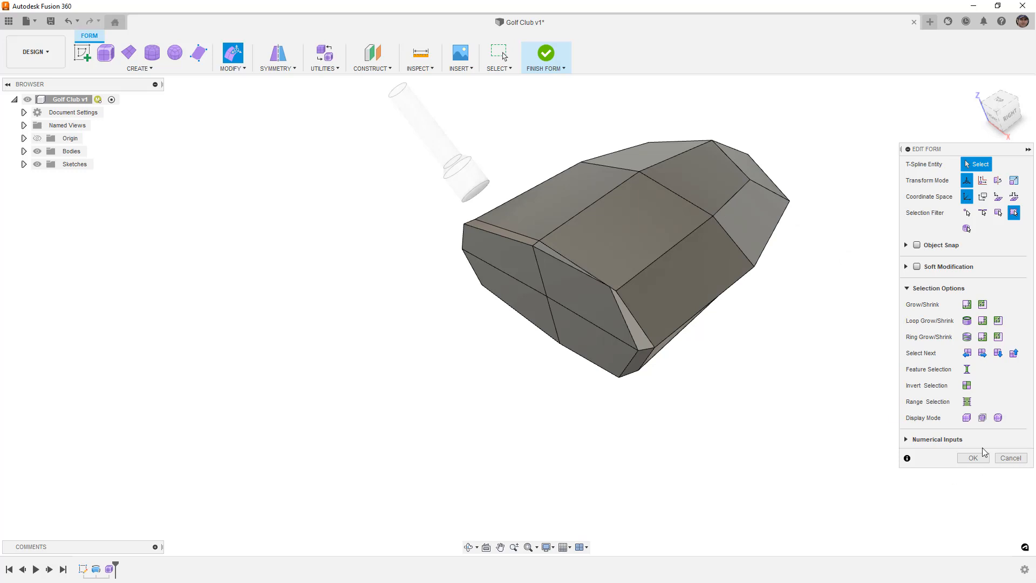
pyautogui.click(973, 458)
# - Working in the right view, raise the upper mid-body vertex opposite the stem 15 mm in Z with Edit Form
pyautogui.keyDown('shift'); pyautogui.moveTo(784, 446); pyautogui.dragTo(751, 437, button='middle'); pyautogui.keyUp('shift')
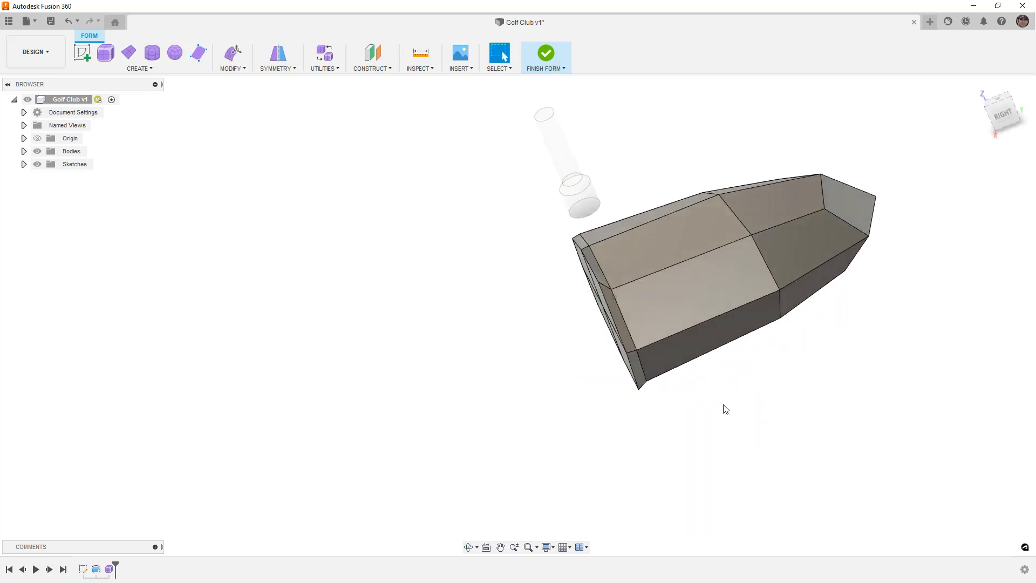
pyautogui.click(622, 310)
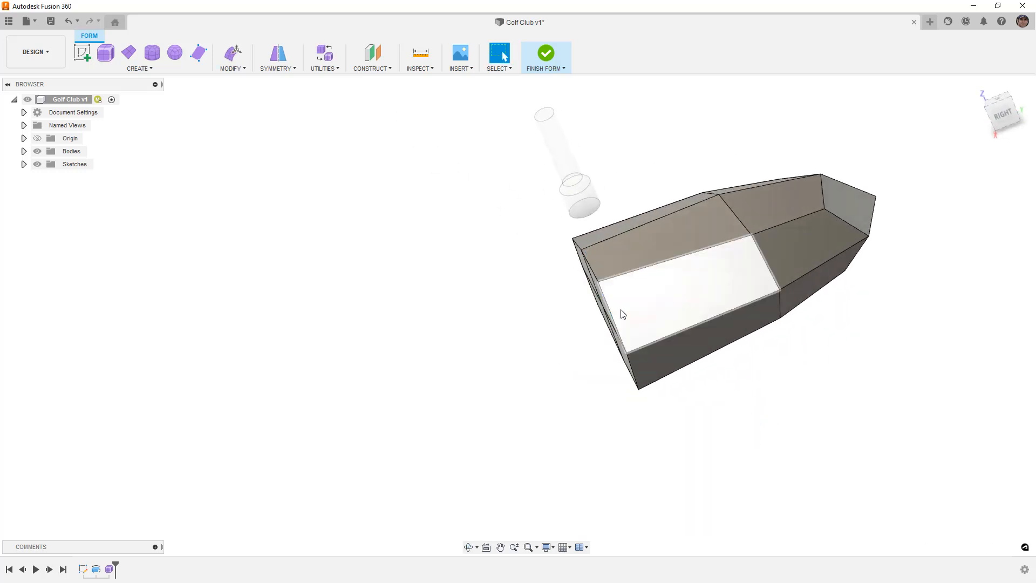
pyautogui.keyDown('shift'); pyautogui.moveTo(644, 308); pyautogui.dragTo(664, 271, button='middle'); pyautogui.keyUp('shift')
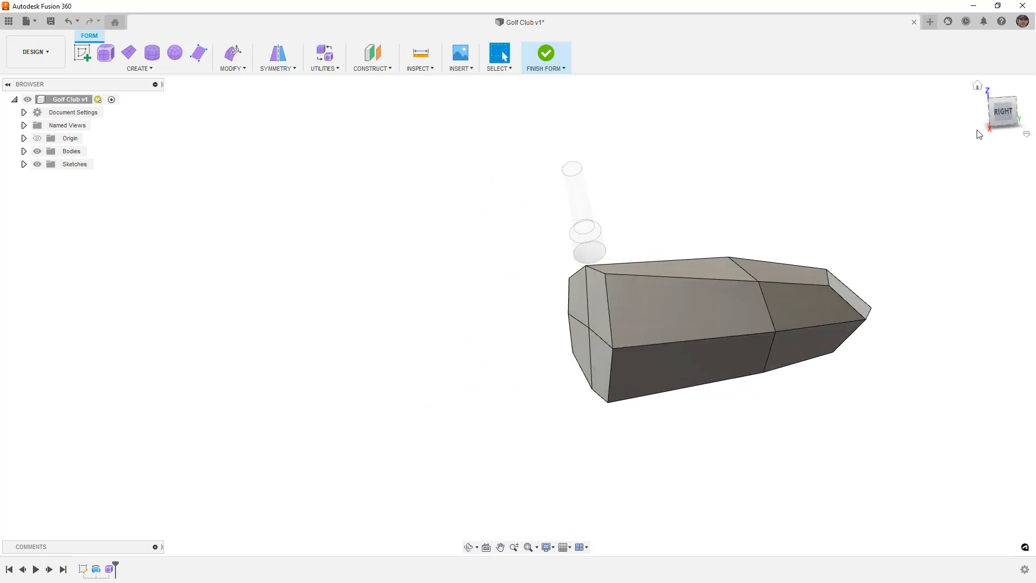
pyautogui.click(1002, 110)
pyautogui.moveTo(897, 333); pyautogui.dragTo(739, 323, button='middle')
pyautogui.click(232, 52)
pyautogui.click(592, 280)
pyautogui.moveTo(591, 251)
pyautogui.mouseDown()
pyautogui.moveTo(591, 225)
pyautogui.moveTo(591, 239)
pyautogui.mouseUp()
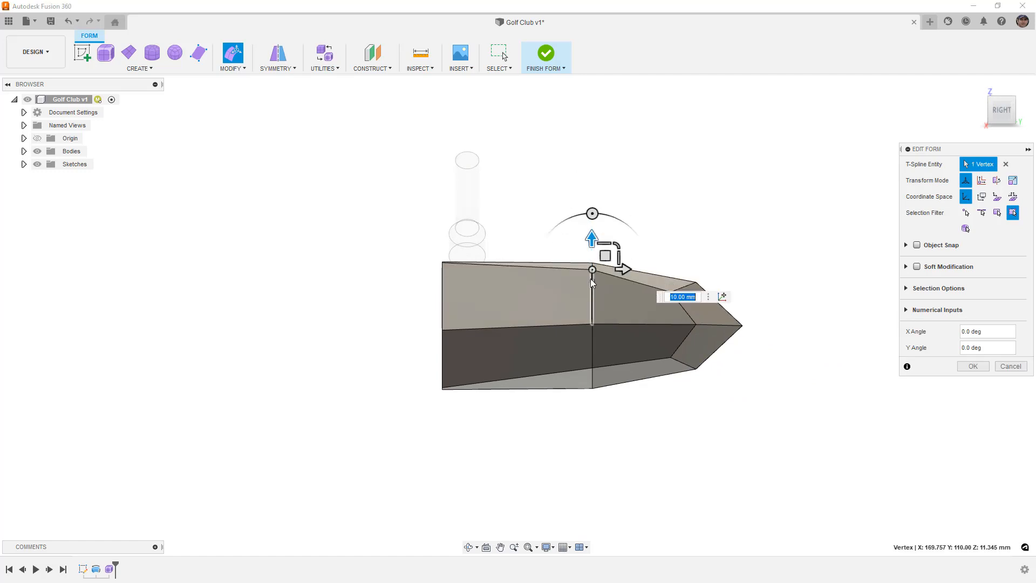
pyautogui.scroll(3, 591, 279)
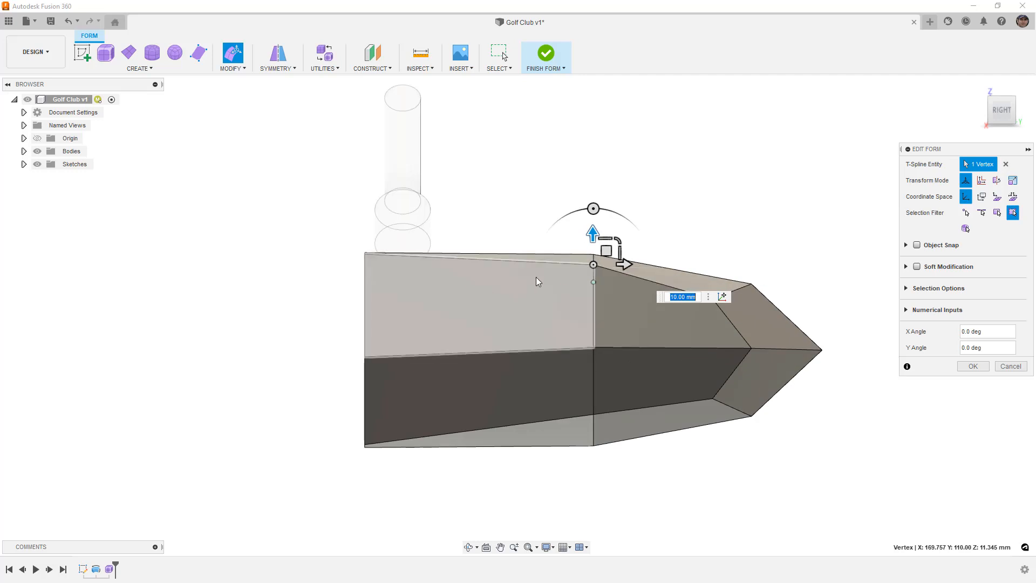
pyautogui.scroll(3, 595, 255)
pyautogui.moveTo(591, 244); pyautogui.dragTo(592, 232)
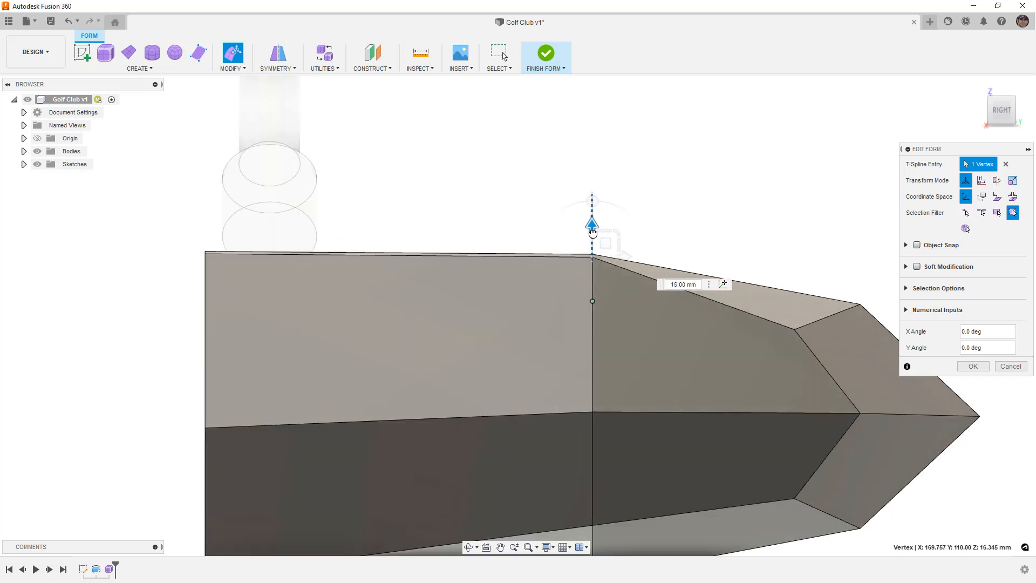
# - Move the lower mid-body vertex opposite the stem -15 mm in Z, nearly level with the underside
pyautogui.scroll(-3, 510, 253)
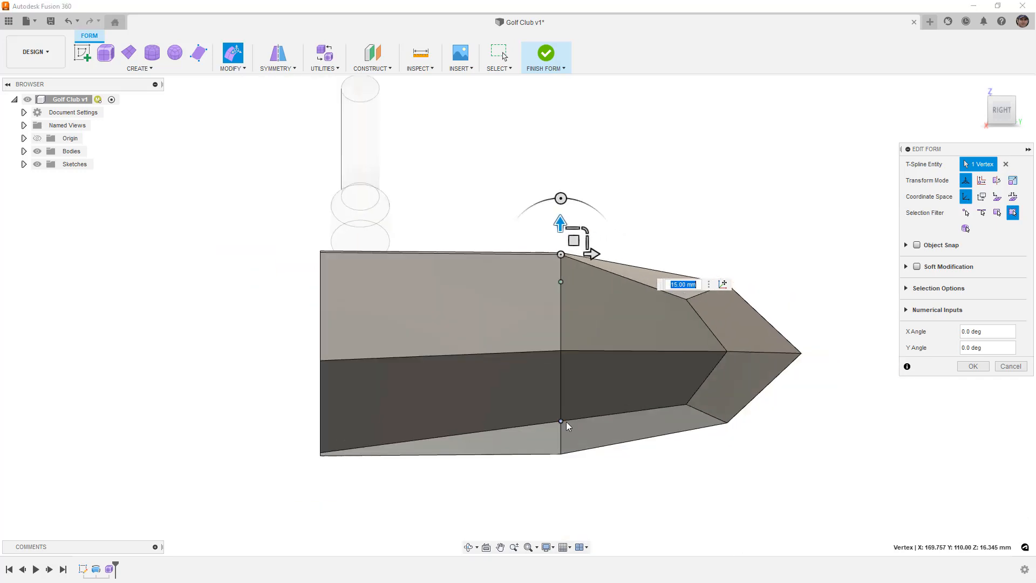
pyautogui.click(561, 422)
pyautogui.moveTo(560, 389); pyautogui.dragTo(556, 412)
pyautogui.scroll(3, 561, 427)
pyautogui.scroll(-4, 461, 423)
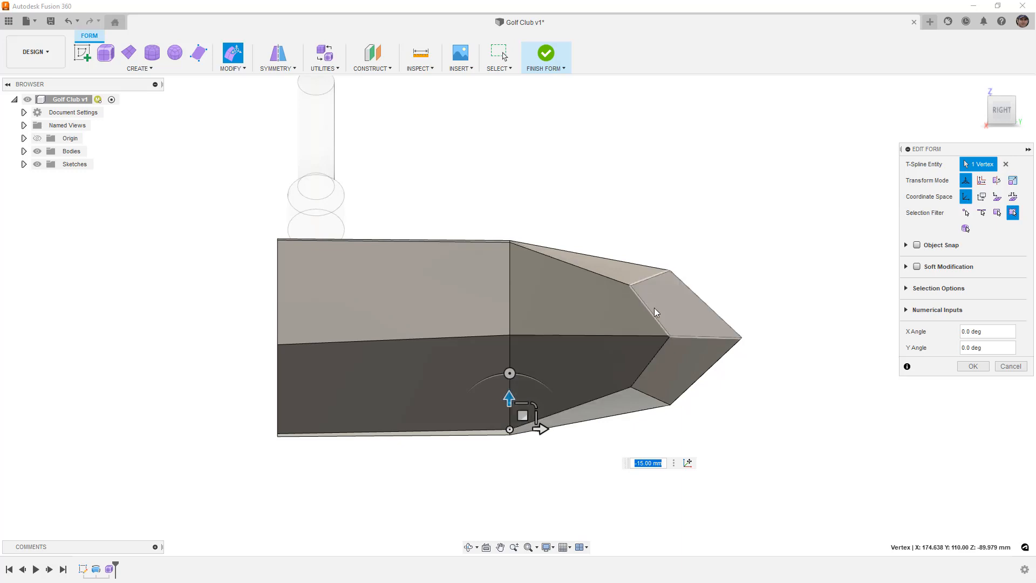
# - Check the head's stem side in box display and its top in smooth display, and accept the form edit in box display
pyautogui.scroll(-2, 704, 341)
pyautogui.keyDown('shift'); pyautogui.moveTo(703, 341); pyautogui.dragTo(821, 260, button='middle'); pyautogui.keyUp('shift')
pyautogui.click(997, 110)
pyautogui.scroll(3, 368, 302)
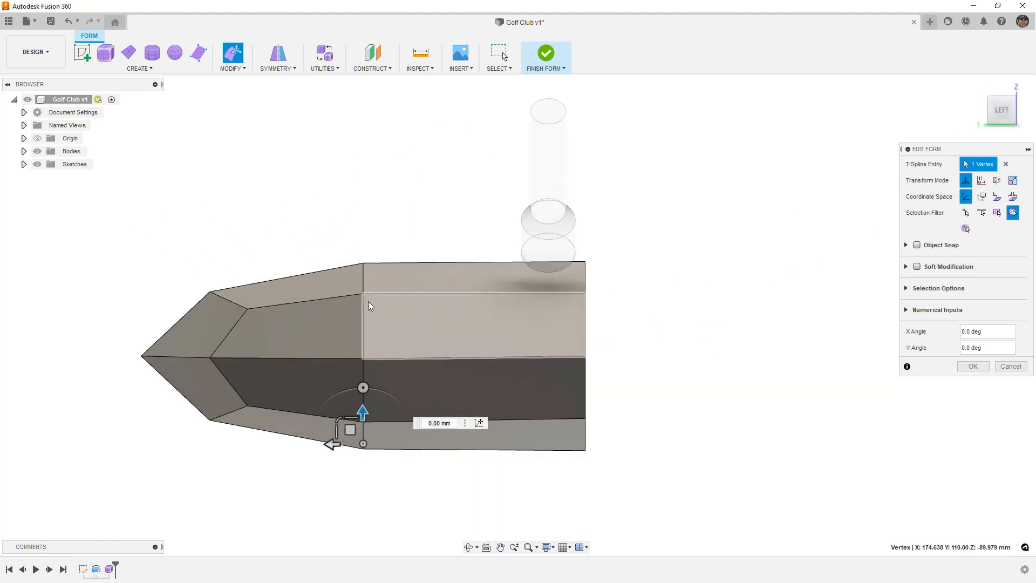
pyautogui.scroll(-2, 471, 319)
pyautogui.keyDown('shift'); pyautogui.moveTo(472, 320); pyautogui.dragTo(477, 397, button='middle'); pyautogui.keyUp('shift')
pyautogui.click(568, 396)
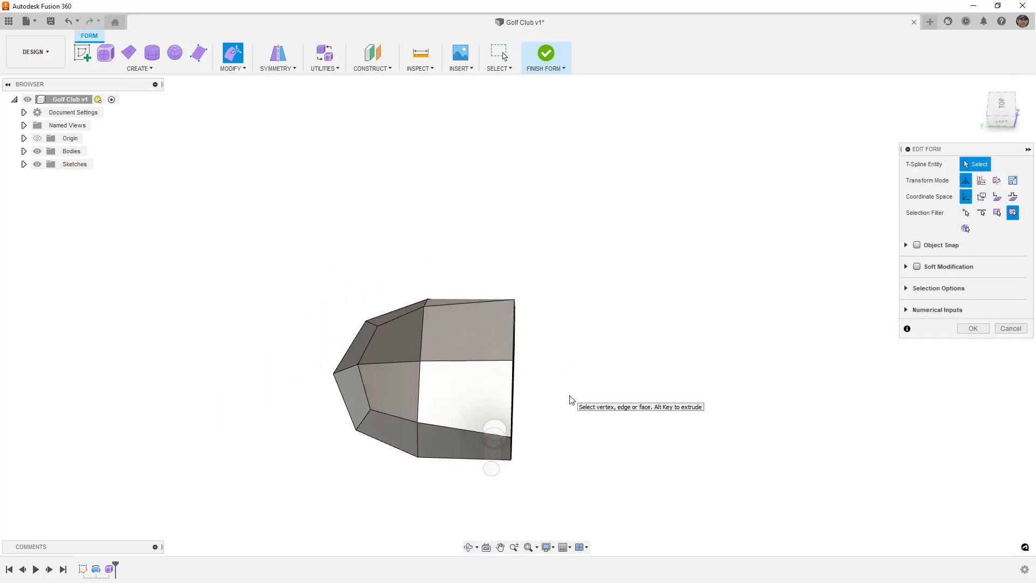
pyautogui.hotkey('alt', '3')
pyautogui.moveTo(532, 335)
pyautogui.keyDown('shift'); pyautogui.mouseDown(button='middle')
pyautogui.moveTo(536, 375)
pyautogui.moveTo(539, 338)
pyautogui.mouseUp(button='middle'); pyautogui.keyUp('shift')
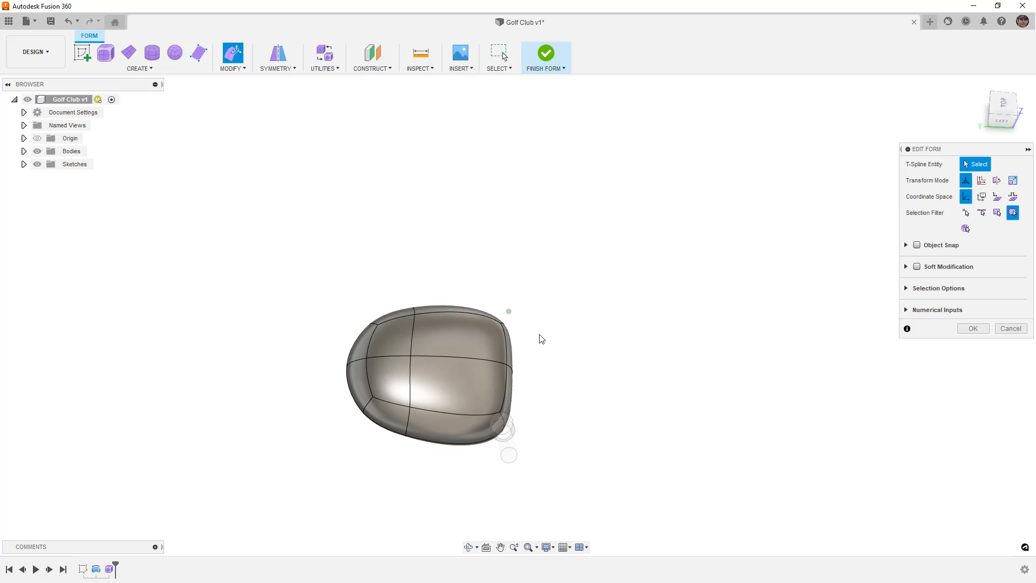
pyautogui.hotkey('alt', '1')
pyautogui.keyDown('shift'); pyautogui.moveTo(561, 411); pyautogui.dragTo(542, 354, button='middle'); pyautogui.keyUp('shift')
pyautogui.click(973, 328)
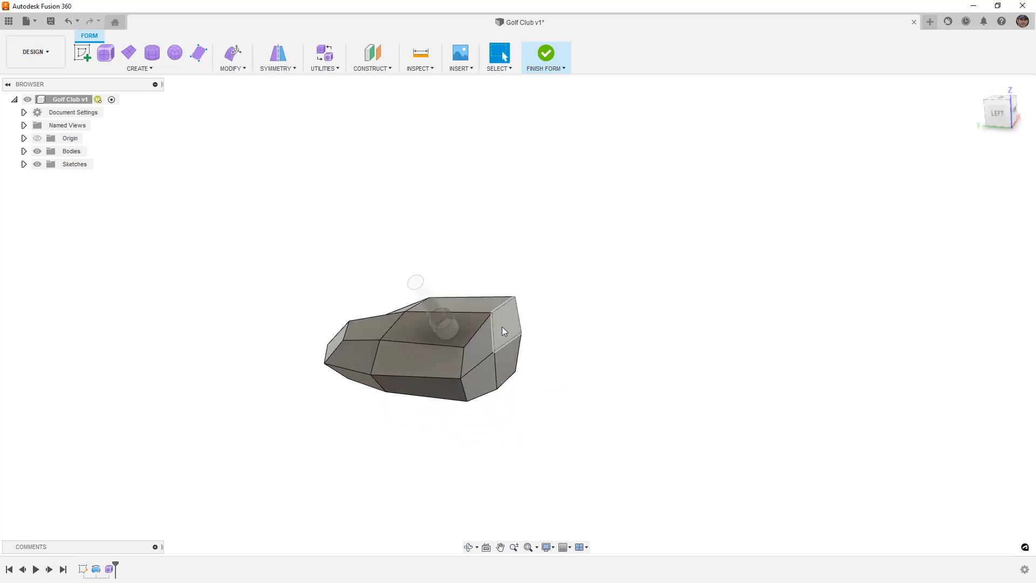
# - Try creasing the eight edges around the perimeter of the club head's flat face
pyautogui.scroll(2, 483, 322)
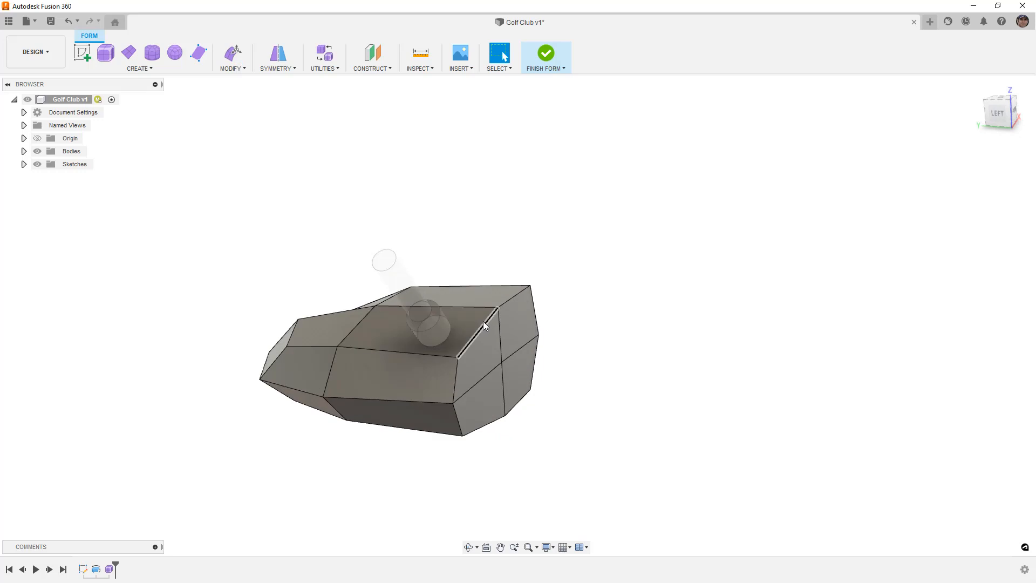
pyautogui.click(232, 68)
pyautogui.click(243, 194)
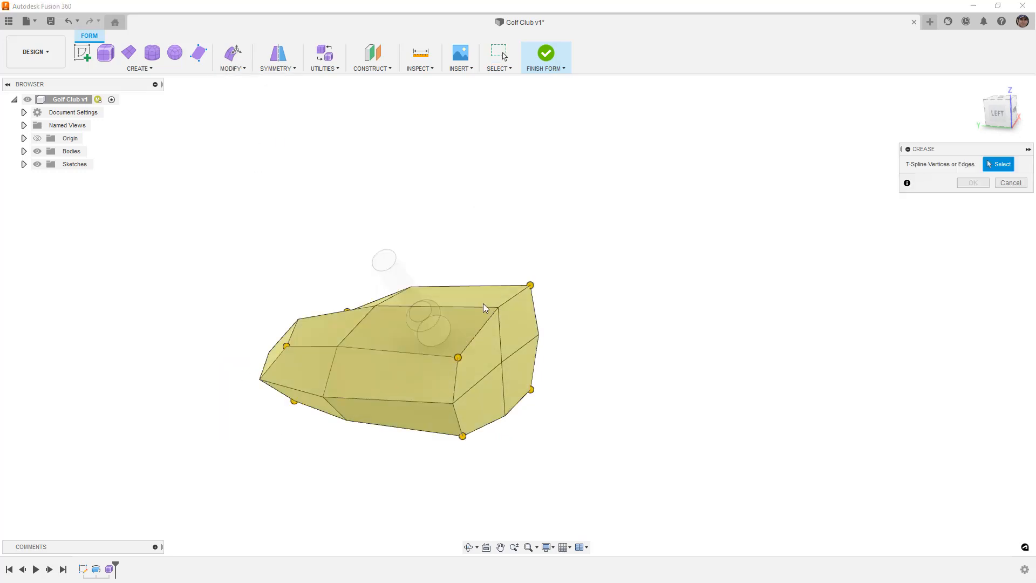
pyautogui.click(485, 323)
pyautogui.click(516, 295)
pyautogui.click(536, 315)
pyautogui.click(535, 361)
pyautogui.click(518, 402)
pyautogui.click(484, 426)
pyautogui.click(458, 420)
pyautogui.click(455, 380)
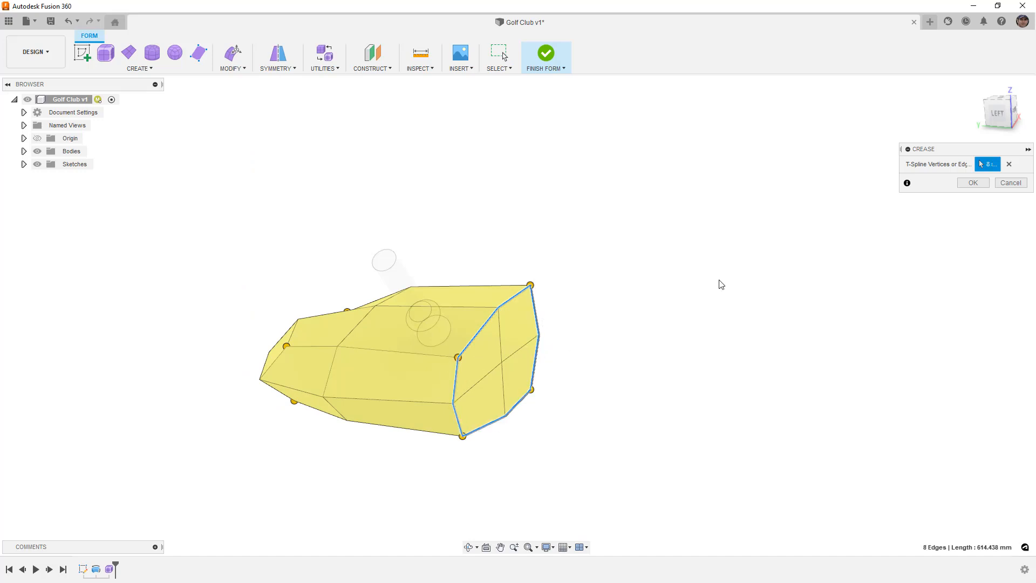
pyautogui.click(973, 182)
# - Inspect the creased flat face in smooth display and undo the crease
pyautogui.hotkey('alt', '3')
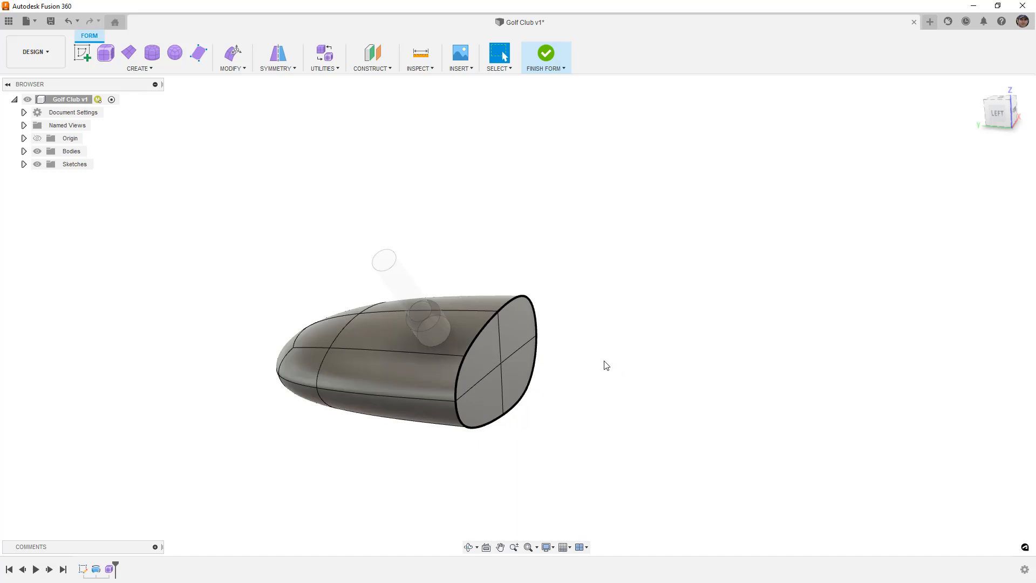
pyautogui.keyDown('shift'); pyautogui.moveTo(513, 357); pyautogui.dragTo(387, 327, button='middle'); pyautogui.keyUp('shift')
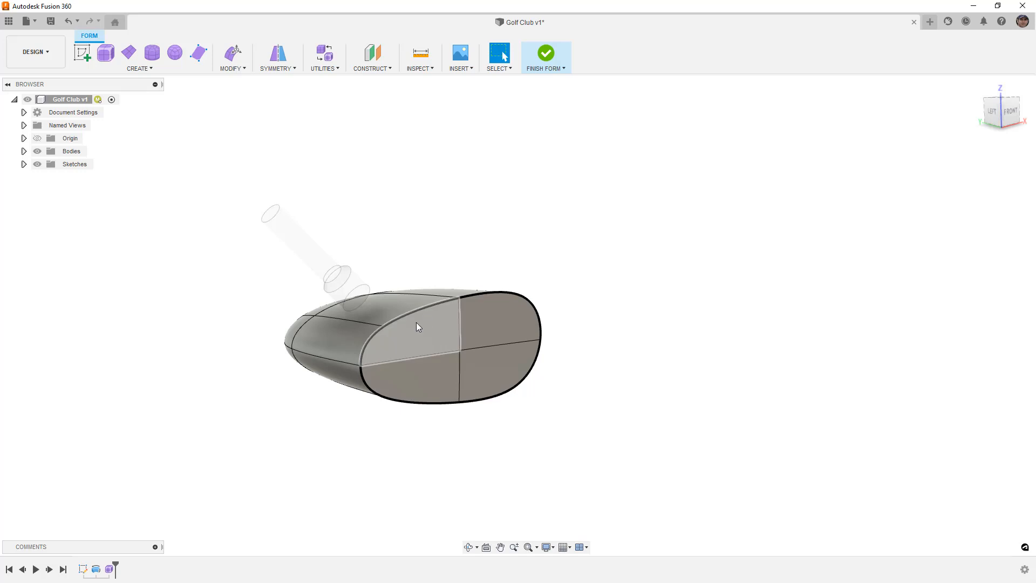
pyautogui.keyDown('shift'); pyautogui.moveTo(413, 339); pyautogui.dragTo(450, 338, button='middle'); pyautogui.keyUp('shift')
pyautogui.hotkey('ctrl', 'z')
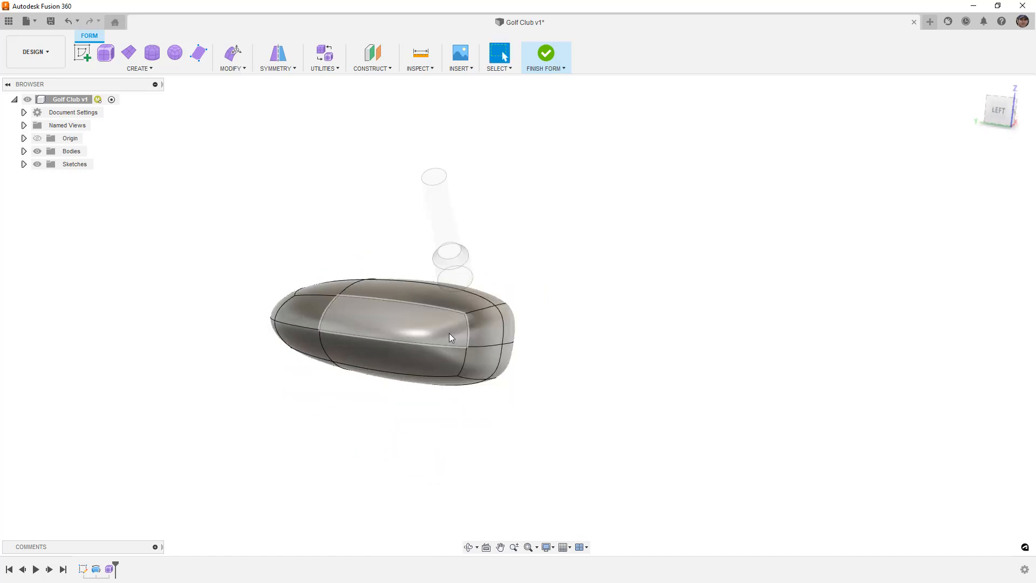
# - Examine the club head's shape in box display from the top, front and right, including its mid-body edge loop
pyautogui.keyDown('shift'); pyautogui.moveTo(511, 327); pyautogui.dragTo(512, 345, button='middle'); pyautogui.keyUp('shift')
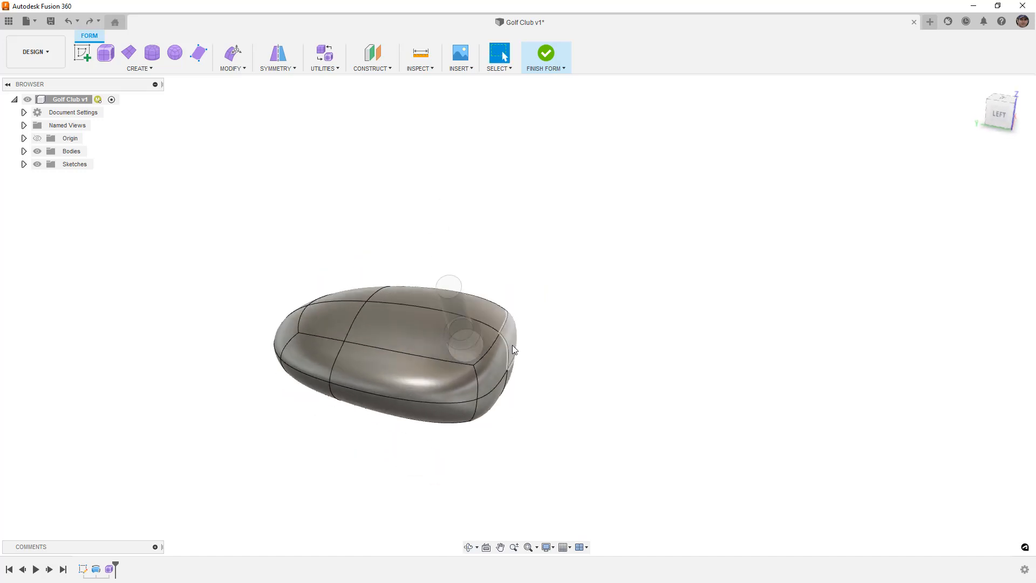
pyautogui.hotkey('ctrl', '1')
pyautogui.doubleClick(371, 323)
pyautogui.keyDown('shift'); pyautogui.moveTo(385, 335); pyautogui.dragTo(432, 334, button='middle'); pyautogui.keyUp('shift')
pyautogui.keyDown('shift'); pyautogui.moveTo(351, 362); pyautogui.dragTo(372, 426, button='middle'); pyautogui.keyUp('shift')
pyautogui.click(1002, 105)
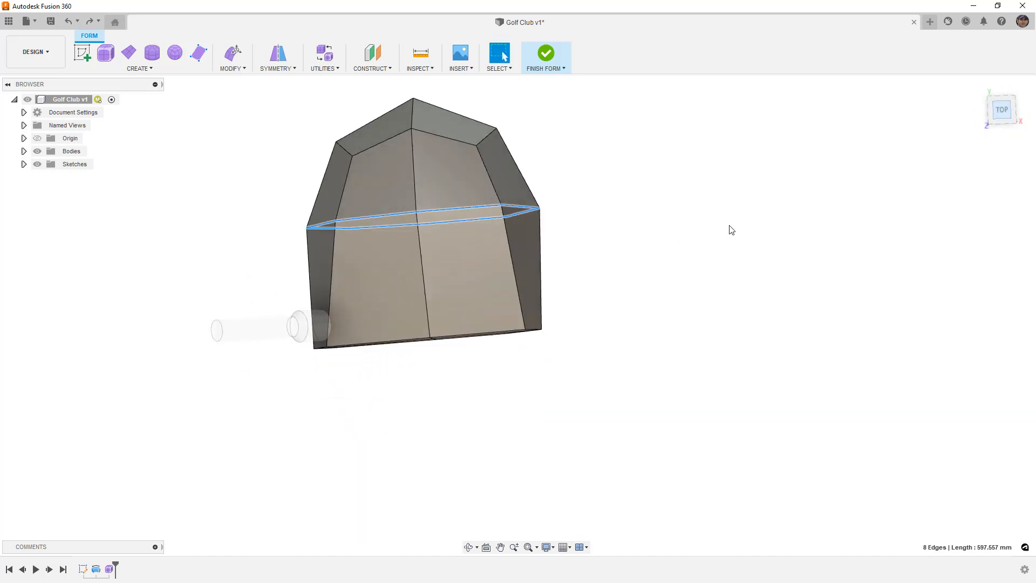
pyautogui.click(623, 275)
pyautogui.moveTo(629, 259); pyautogui.dragTo(618, 291, button='middle')
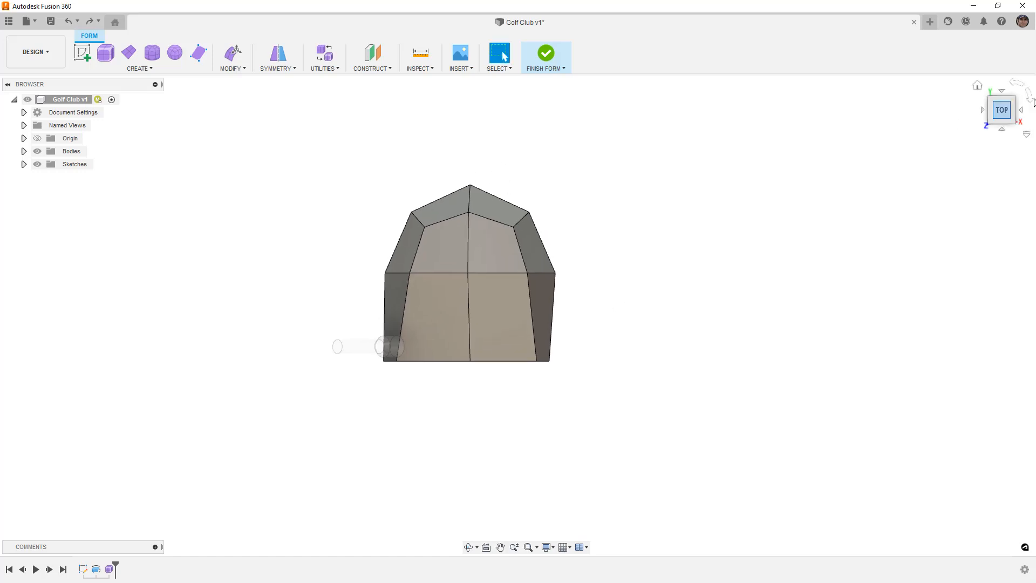
pyautogui.click(1004, 128)
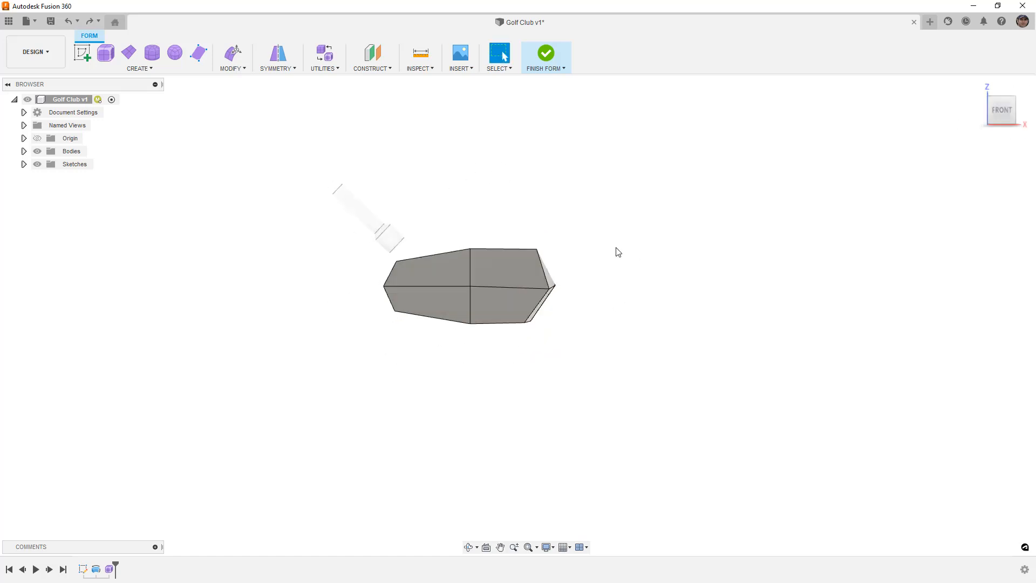
pyautogui.click(1021, 112)
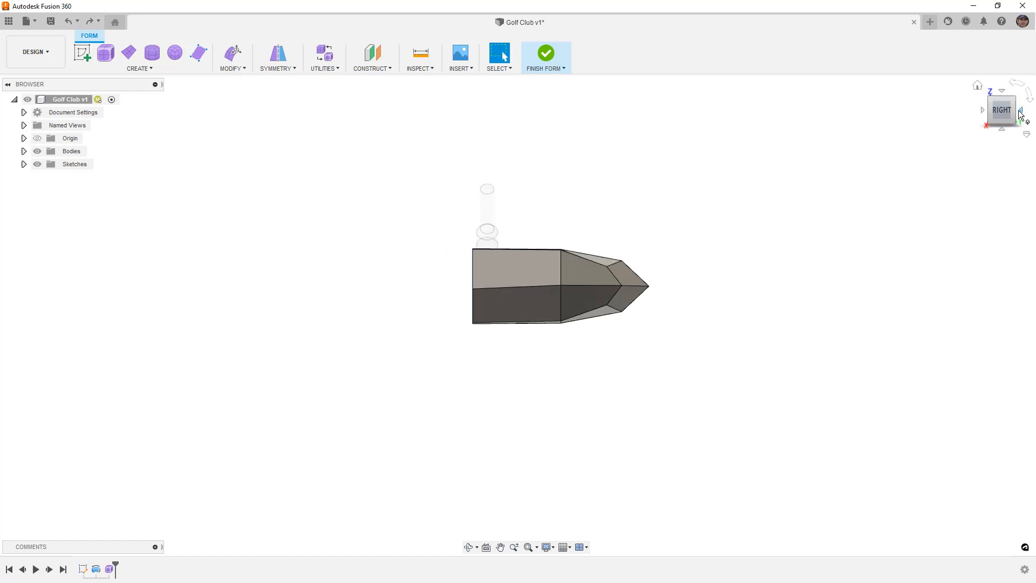
pyautogui.scroll(1, 623, 290)
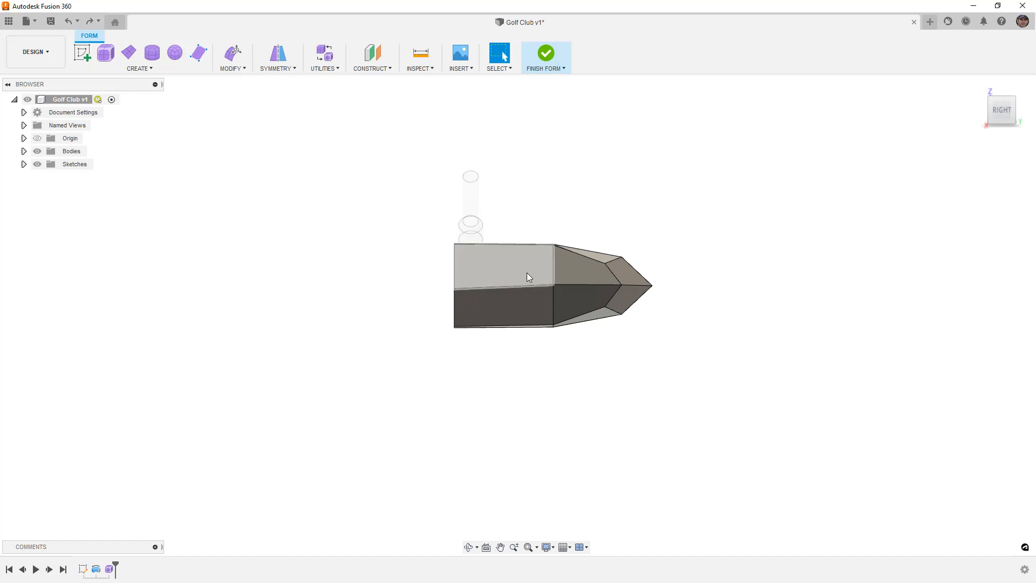
pyautogui.keyDown('shift'); pyautogui.moveTo(500, 294); pyautogui.dragTo(590, 354, button='middle'); pyautogui.keyUp('shift')
# - Insert a simple, single-sided edge loop at location -0.5 between the club head's mid-body loop and its flat face
pyautogui.click(999, 105)
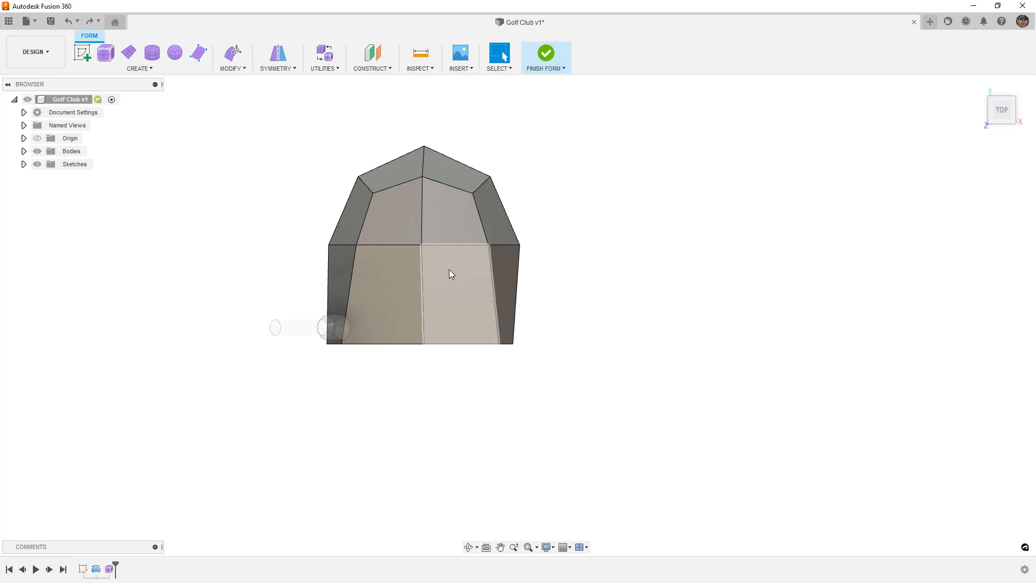
pyautogui.doubleClick(447, 246)
pyautogui.click(232, 68)
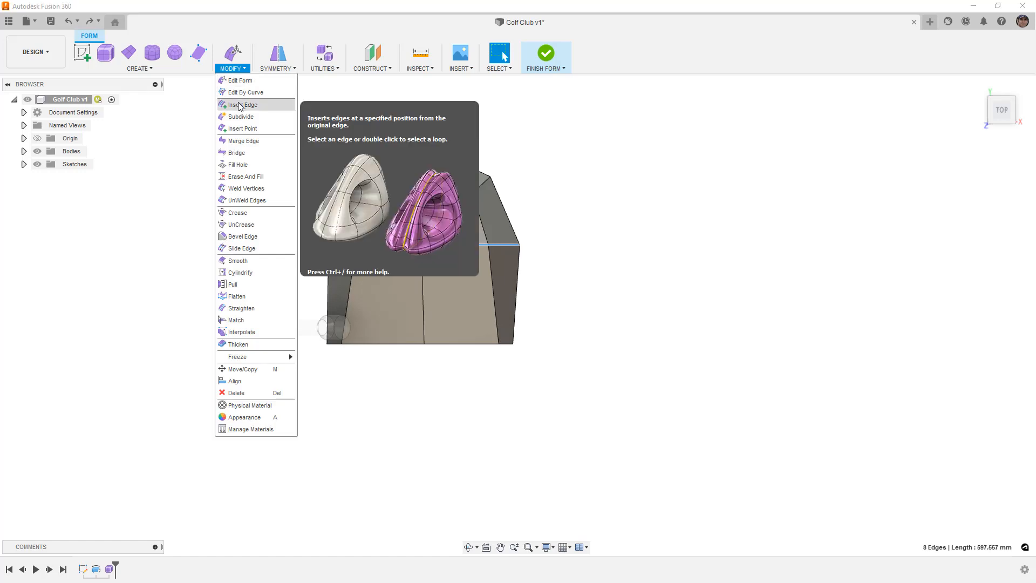
pyautogui.click(242, 105)
pyautogui.moveTo(341, 244); pyautogui.dragTo(343, 332)
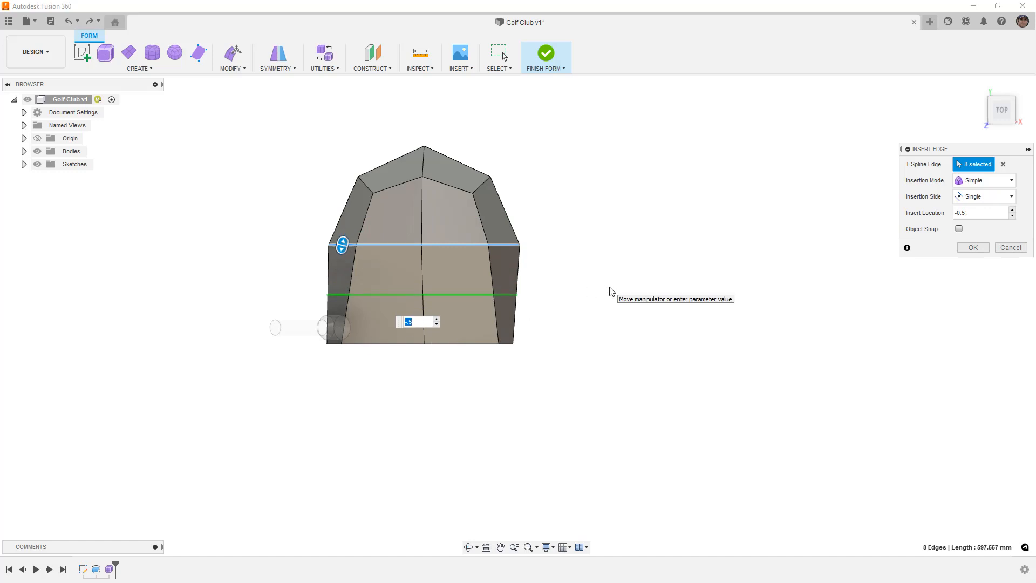
pyautogui.press('Return')
# - Inspect the inserted edge loop from the front and right in box display, and the head's upper profile in smooth display
pyautogui.keyDown('shift'); pyautogui.moveTo(558, 311); pyautogui.dragTo(540, 276, button='middle'); pyautogui.keyUp('shift')
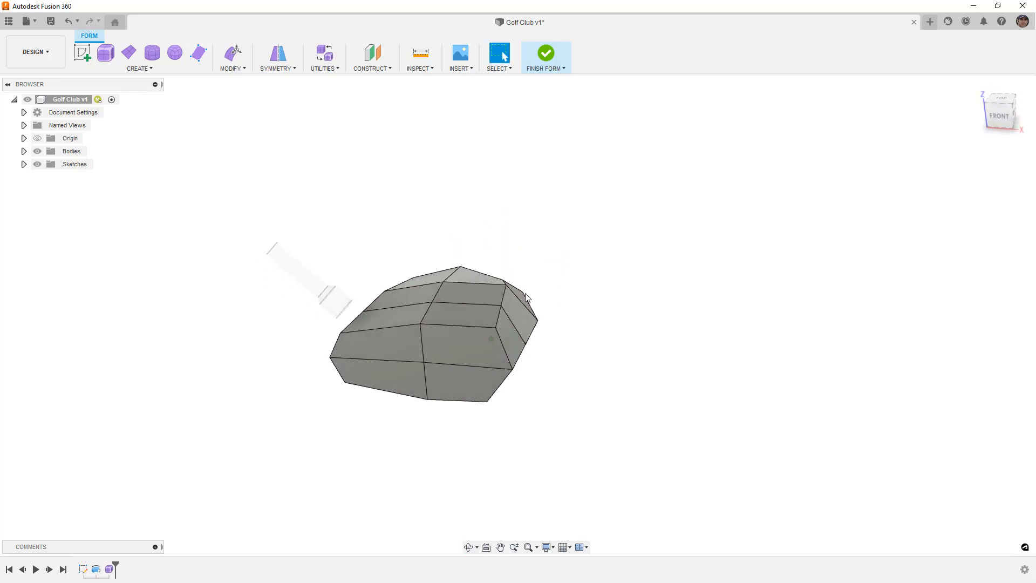
pyautogui.scroll(3, 499, 312)
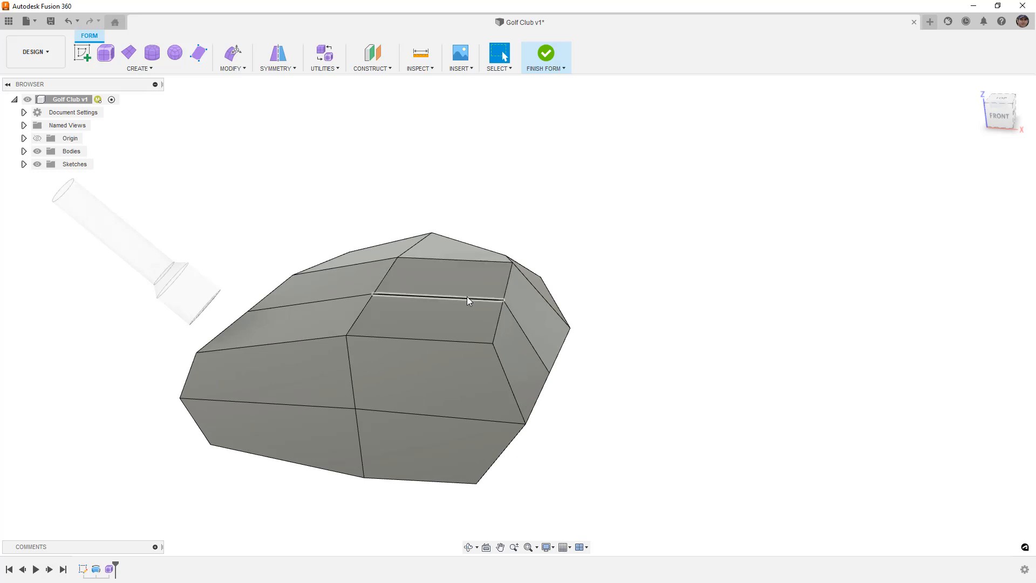
pyautogui.keyDown('shift'); pyautogui.moveTo(467, 297); pyautogui.dragTo(439, 308, button='middle'); pyautogui.keyUp('shift')
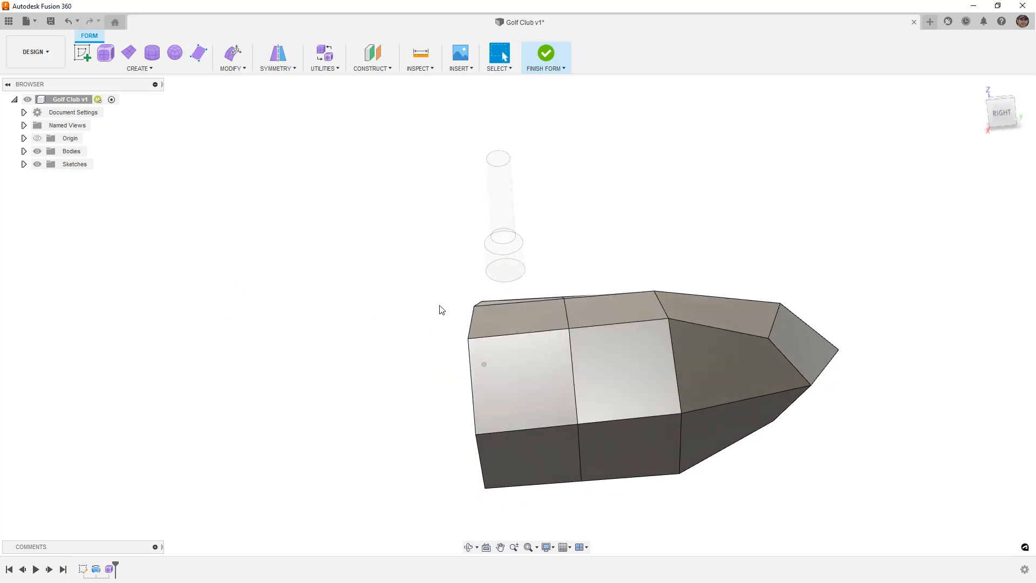
pyautogui.click(1002, 111)
pyautogui.scroll(3, 620, 318)
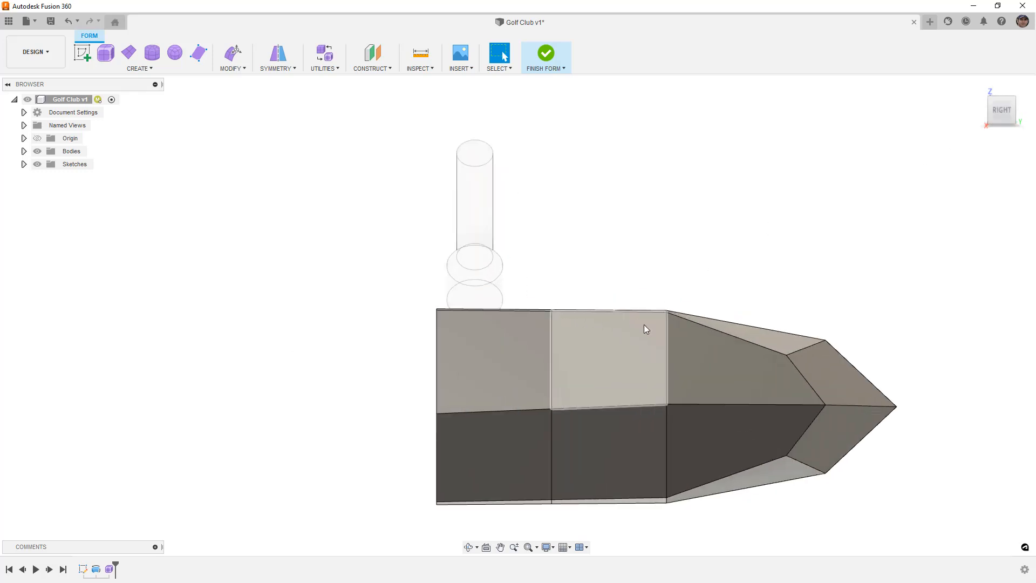
pyautogui.moveTo(637, 321); pyautogui.dragTo(600, 305, button='middle')
pyautogui.scroll(4, 572, 306)
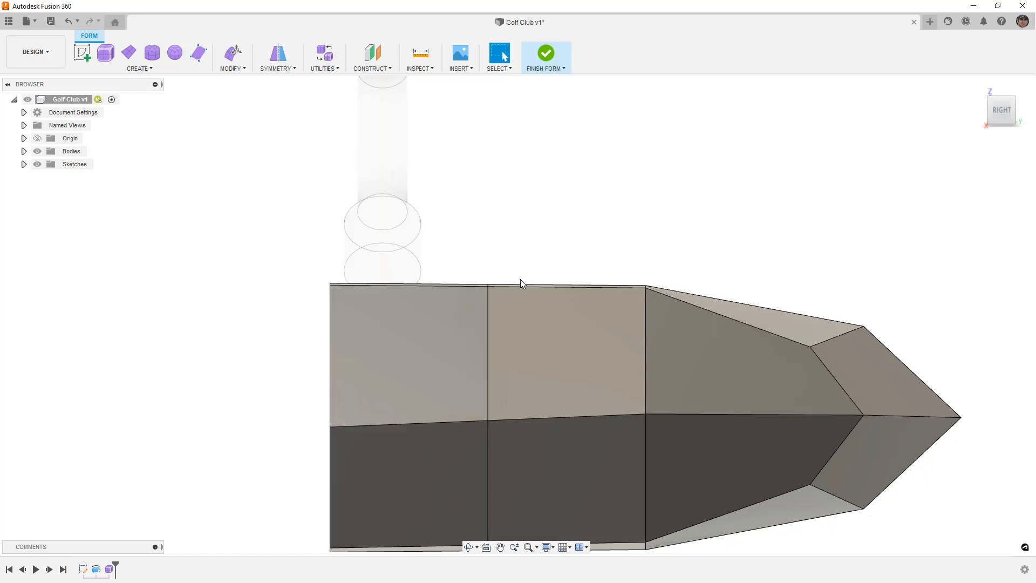
pyautogui.hotkey('alt', '3')
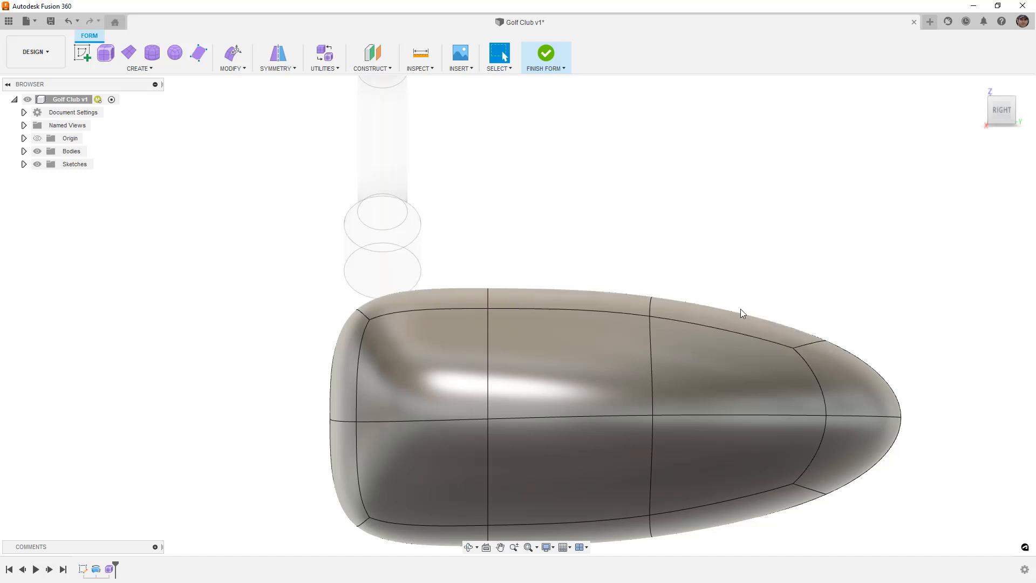
pyautogui.scroll(3, 438, 296)
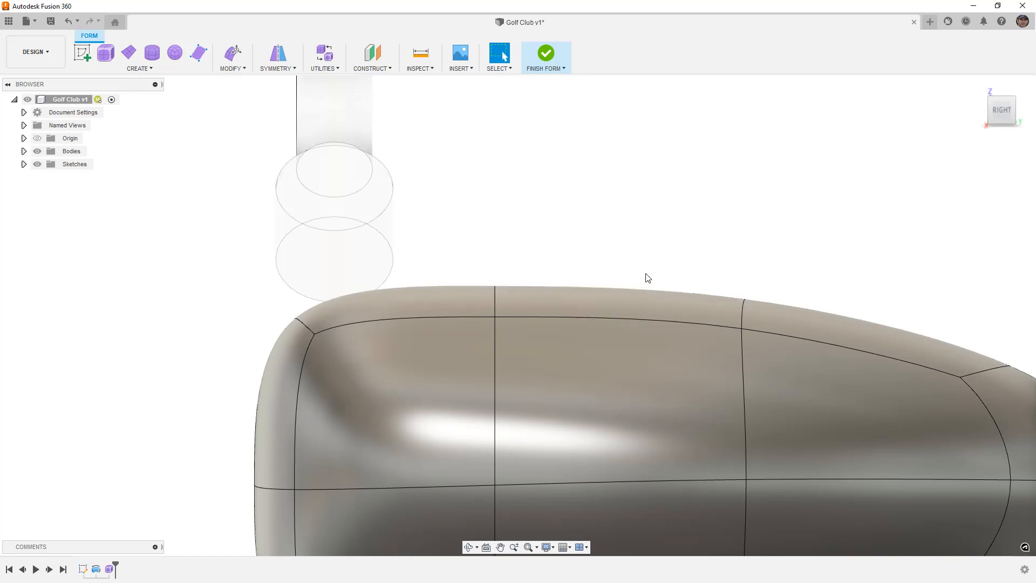
# - In control frame display, scale the inserted eight-edge loop by 1.01 in the XZ plane with Edit Form
pyautogui.hotkey('alt', '2')
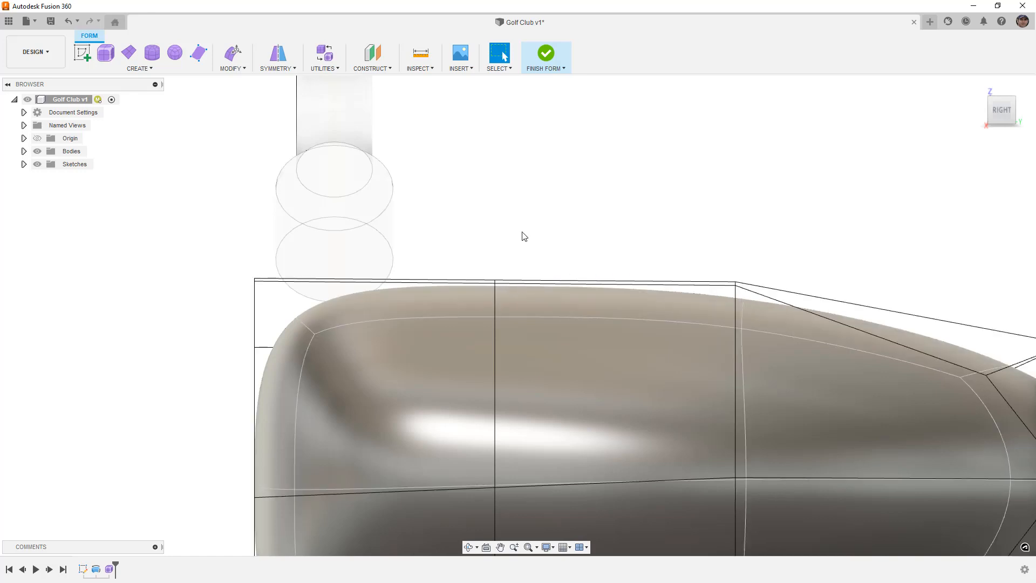
pyautogui.scroll(-1, 508, 220)
pyautogui.scroll(-1, 507, 220)
pyautogui.click(356, 268)
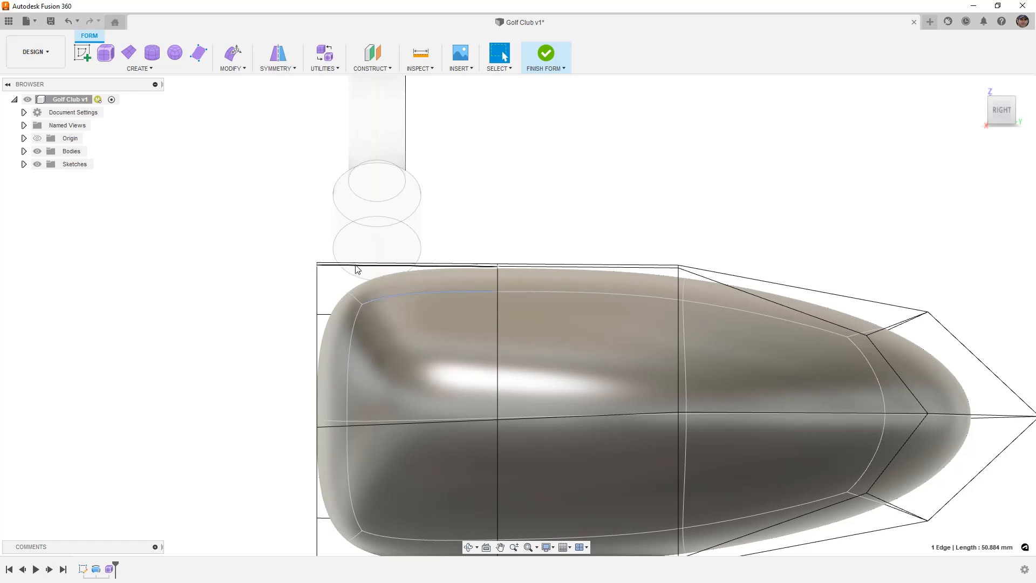
pyautogui.doubleClick(497, 273)
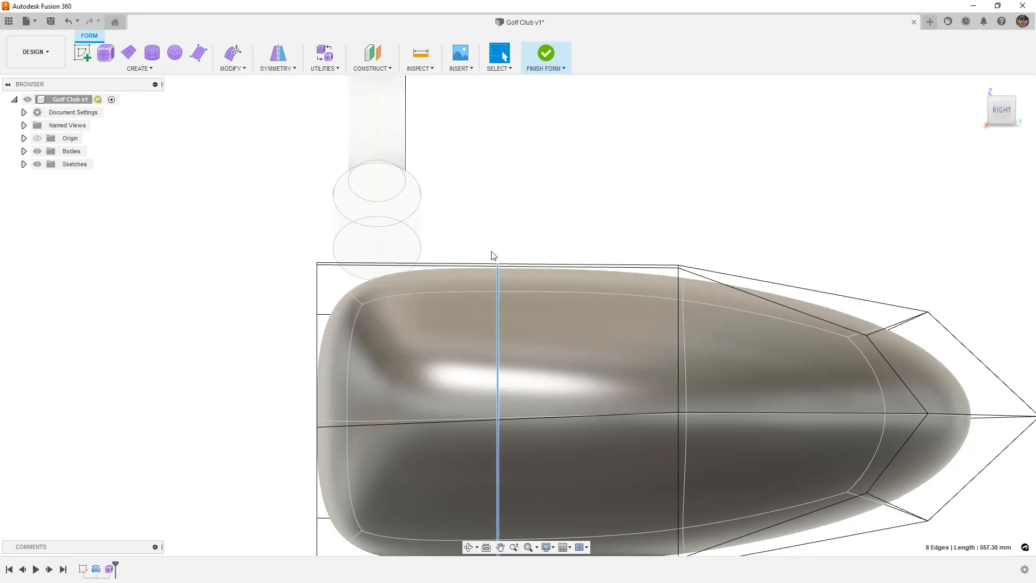
pyautogui.scroll(2, 507, 258)
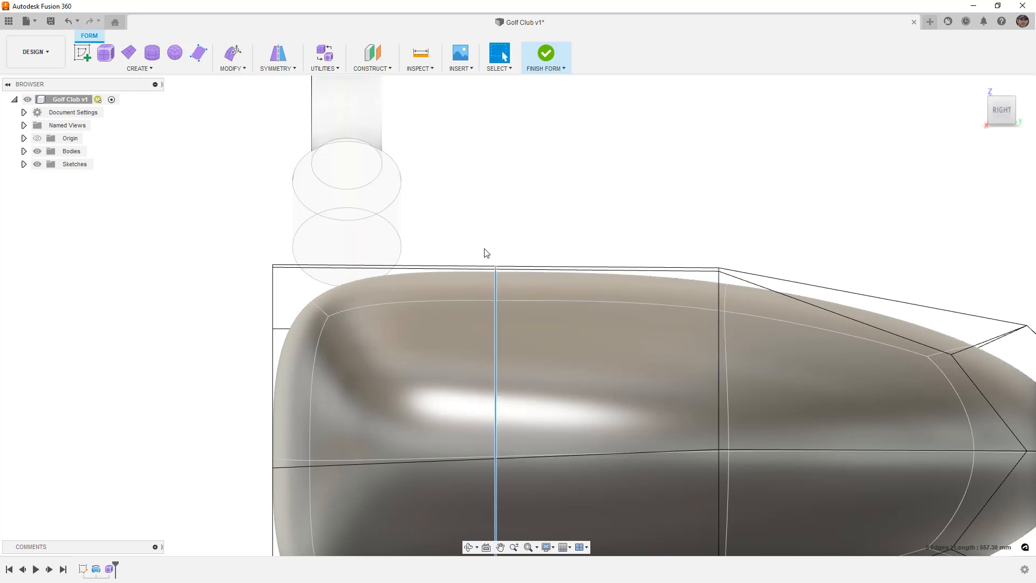
pyautogui.click(234, 54)
pyautogui.keyDown('shift'); pyautogui.moveTo(555, 220); pyautogui.dragTo(605, 205, button='middle'); pyautogui.keyUp('shift')
pyautogui.click(993, 115)
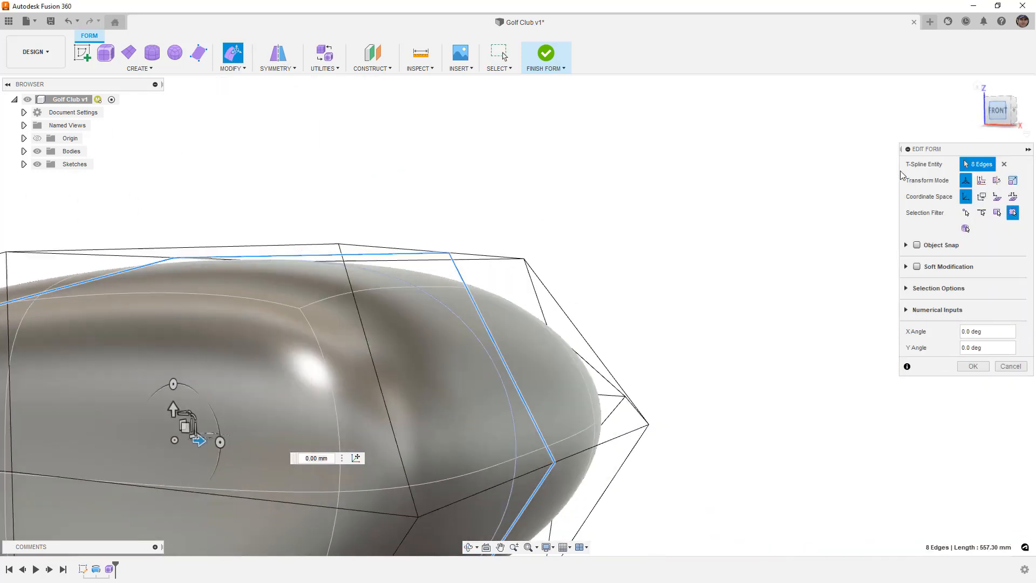
pyautogui.click(411, 347)
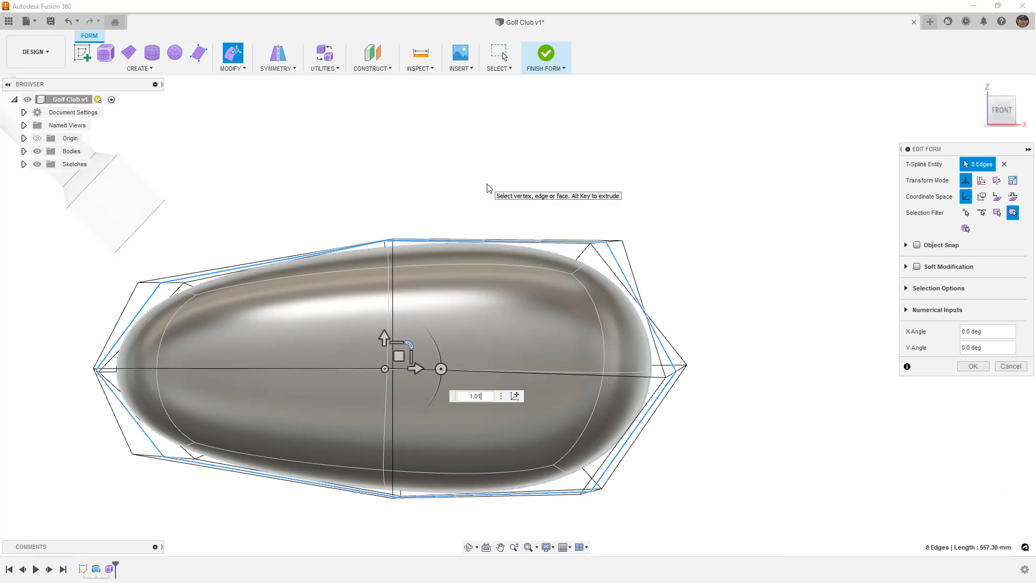
pyautogui.click(705, 204)
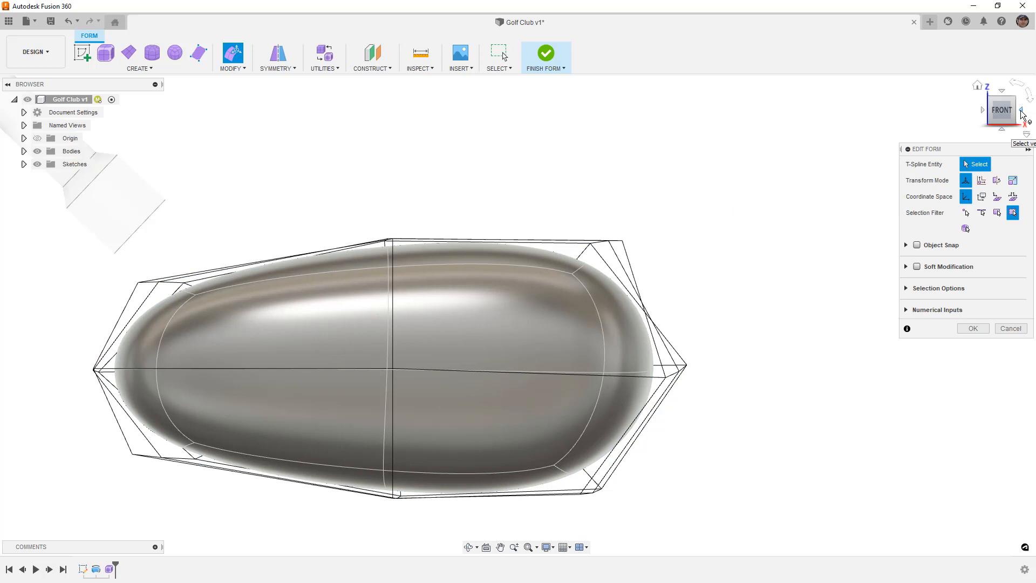
# - Reselect the inserted edge loop and scale it by a further 1.02 in the XZ plane
pyautogui.click(1021, 110)
pyautogui.scroll(5, 448, 244)
pyautogui.scroll(5, 446, 248)
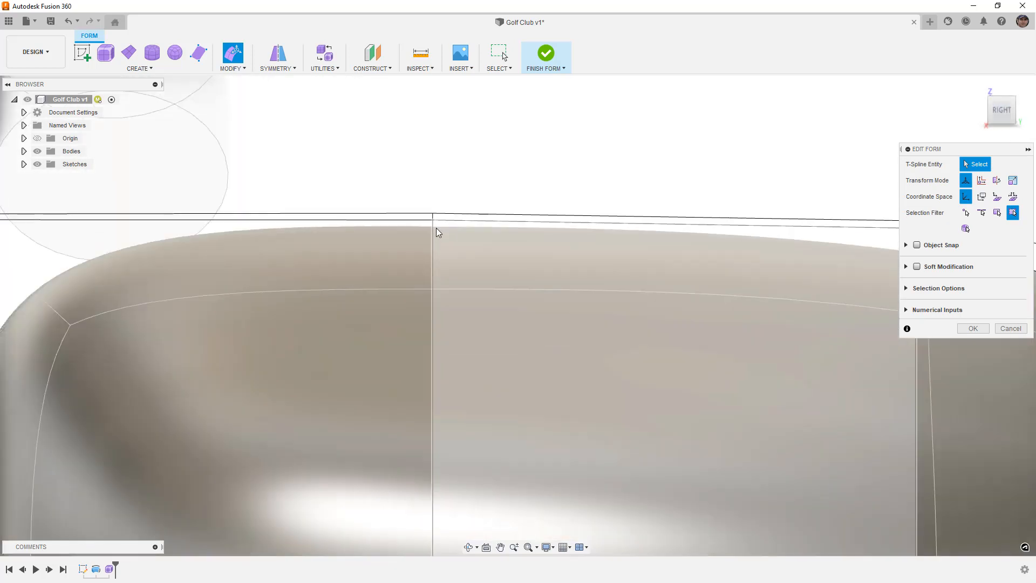
pyautogui.scroll(-6, 437, 231)
pyautogui.doubleClick(430, 258)
pyautogui.keyDown('shift'); pyautogui.moveTo(425, 287); pyautogui.dragTo(457, 286, button='middle'); pyautogui.keyUp('shift')
pyautogui.click(245, 297)
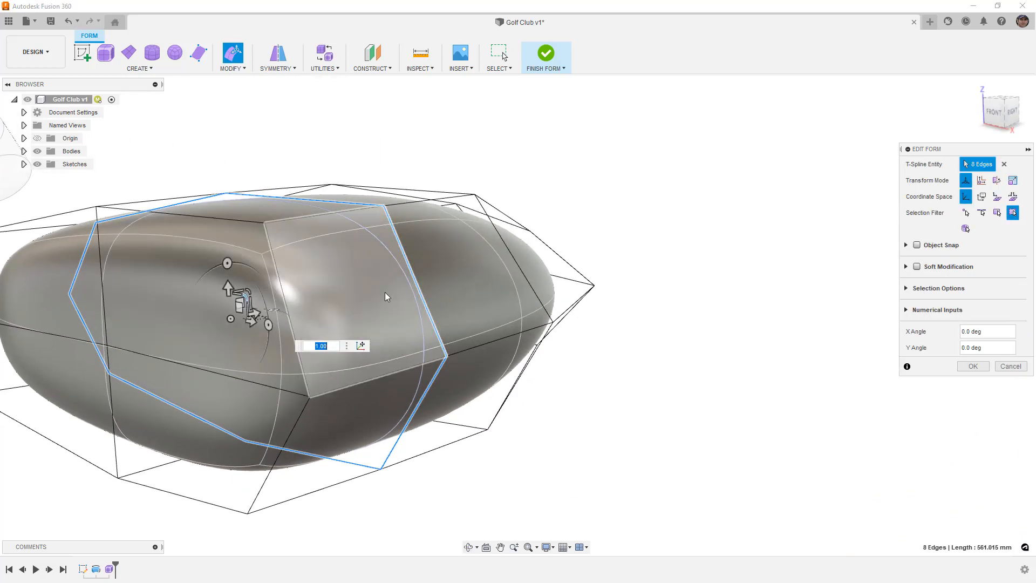
pyautogui.write('1.02')
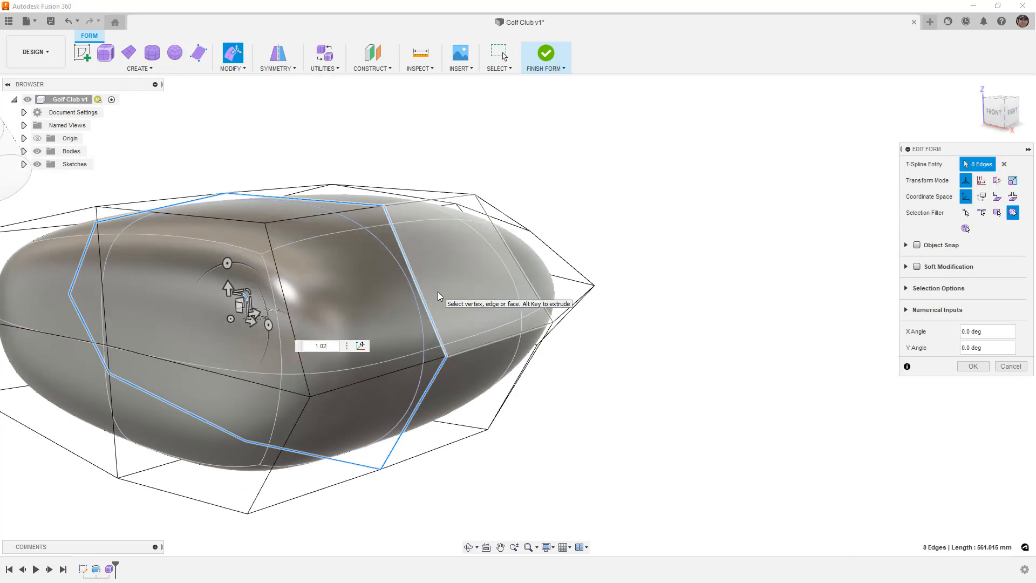
pyautogui.click(710, 264)
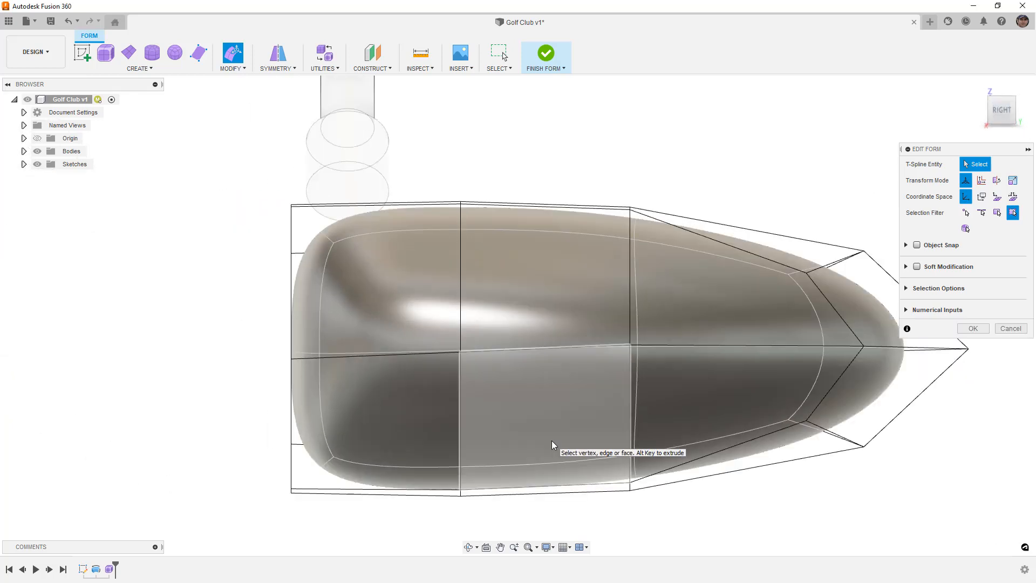
# - Inspect the head's crown profile and outline from the right and top in smooth display
pyautogui.hotkey('alt', '3')
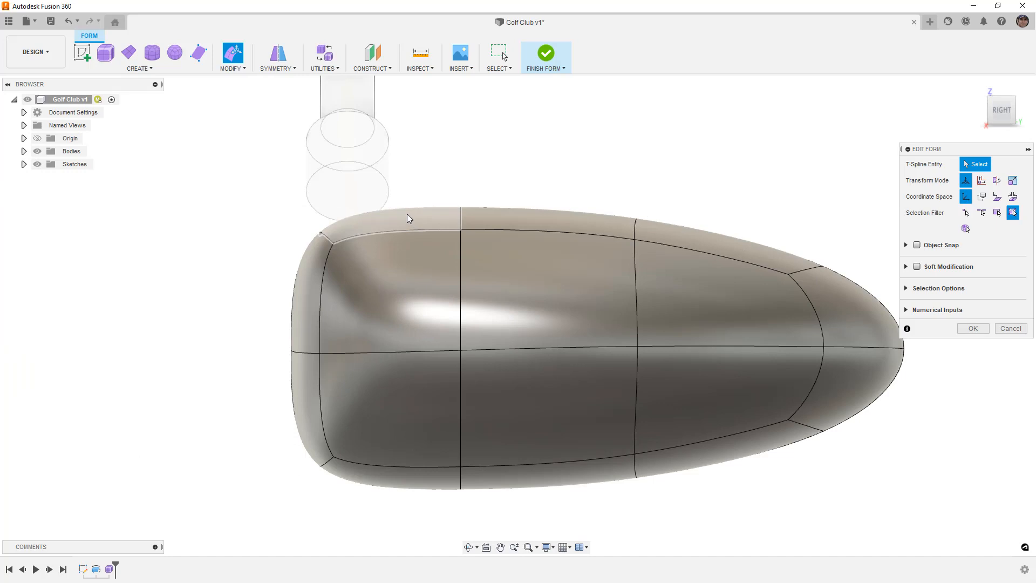
pyautogui.click(460, 208)
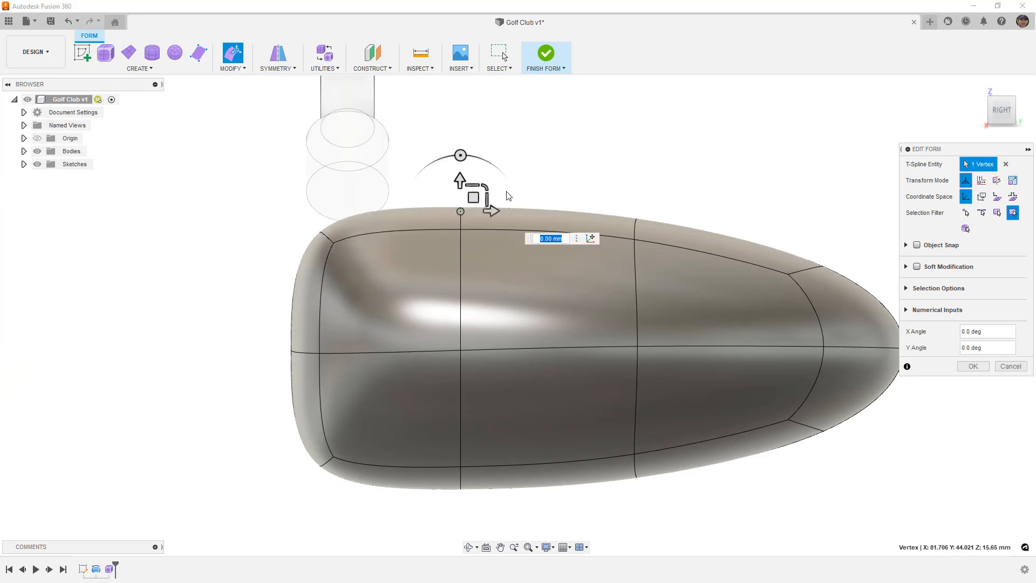
pyautogui.click(576, 155)
pyautogui.scroll(-3, 471, 203)
pyautogui.keyDown('shift'); pyautogui.moveTo(471, 203); pyautogui.dragTo(565, 281, button='middle'); pyautogui.keyUp('shift')
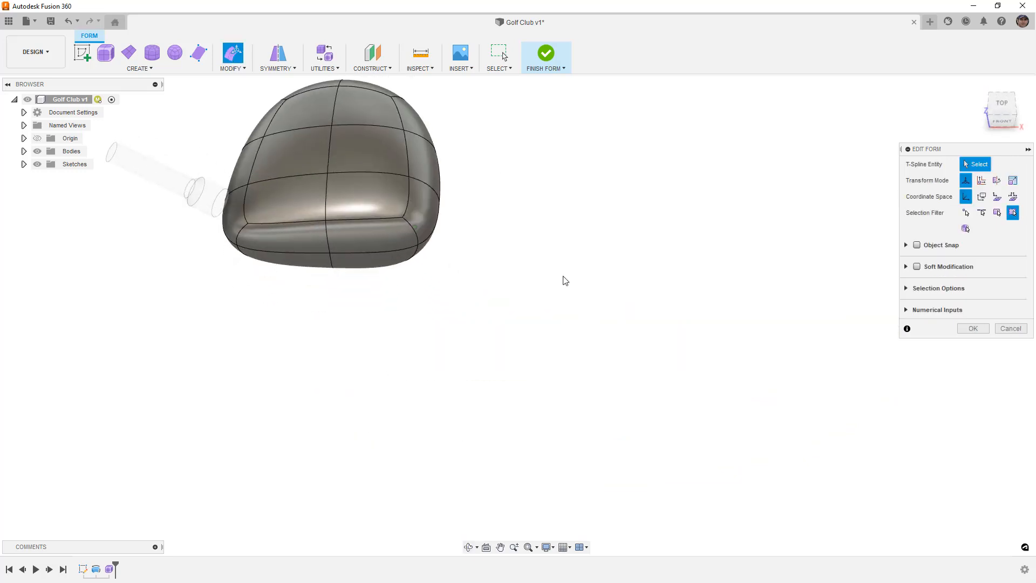
pyautogui.click(1001, 100)
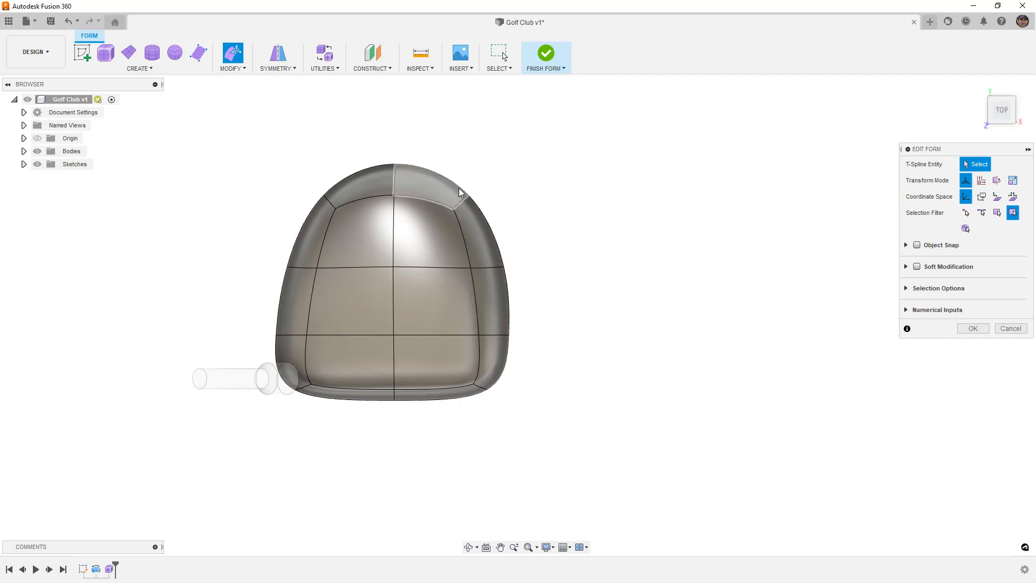
# - In box display, spread the two upper side vertices of the mid-body loop apart by scaling them about 1.118 in X
pyautogui.hotkey('alt', '1')
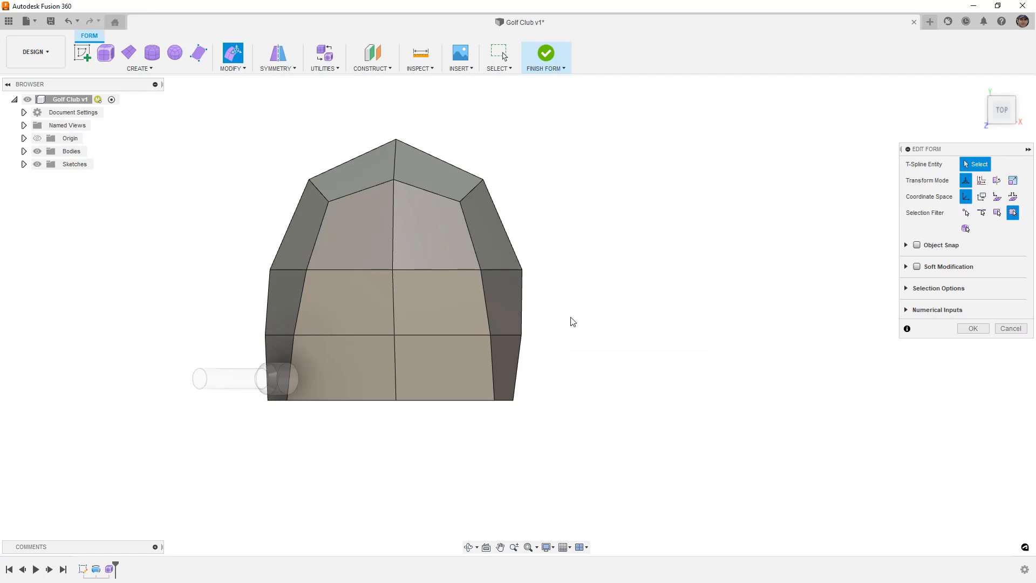
pyautogui.click(480, 269)
pyautogui.keyDown('shift'); pyautogui.click(307, 269); pyautogui.keyUp('shift')
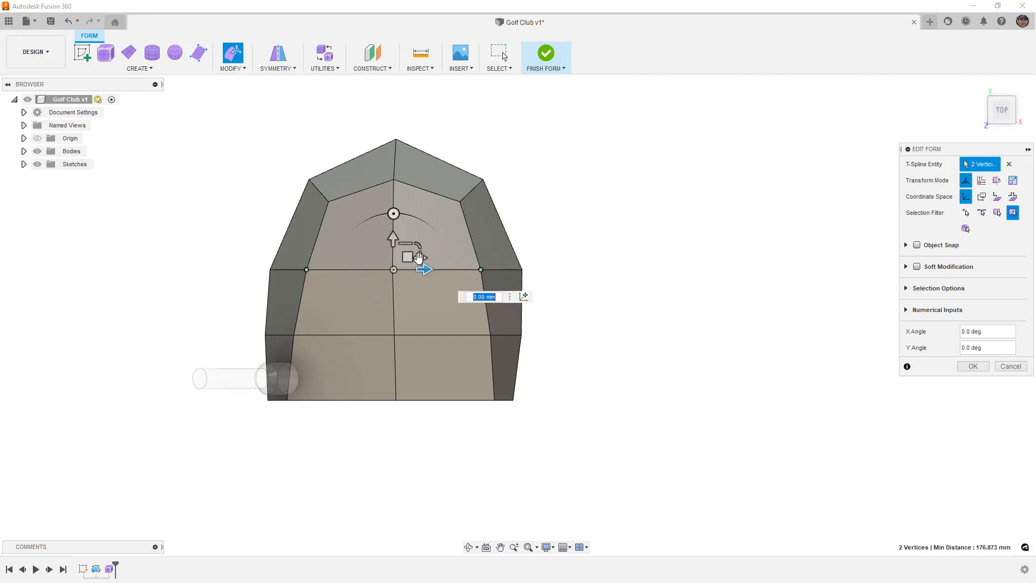
pyautogui.moveTo(418, 259); pyautogui.dragTo(421, 257)
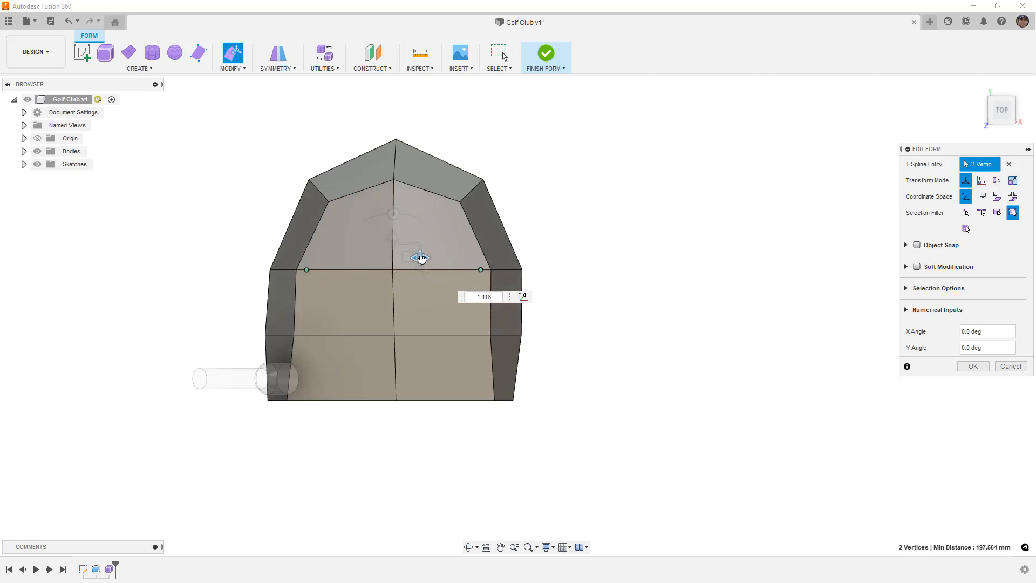
# - Spread the two upper side vertices of the edge loop nearest the club face apart by scaling them in X
pyautogui.click(293, 335)
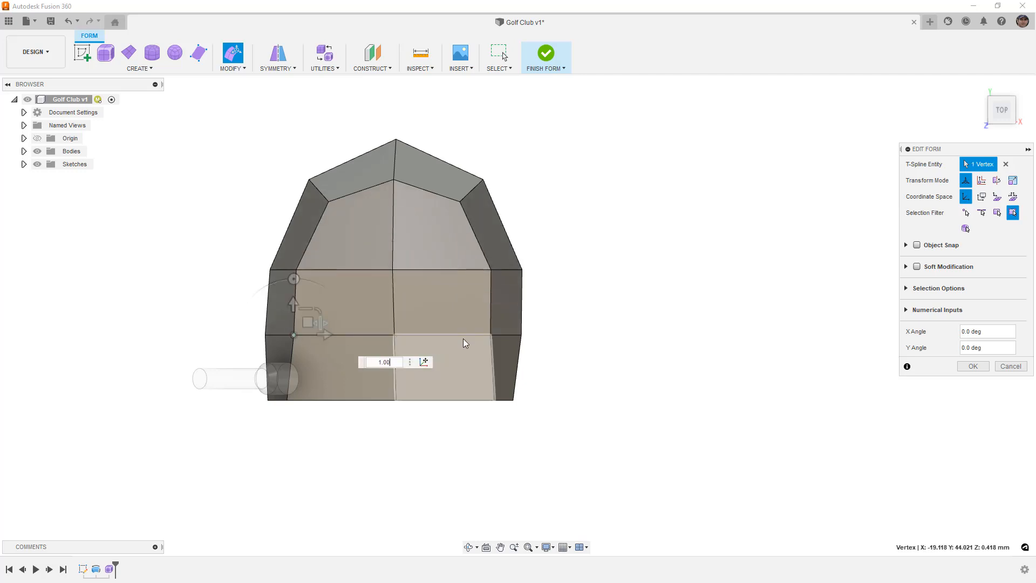
pyautogui.keyDown('shift'); pyautogui.click(490, 334); pyautogui.keyUp('shift')
pyautogui.moveTo(415, 323); pyautogui.dragTo(420, 323)
pyautogui.click(572, 344)
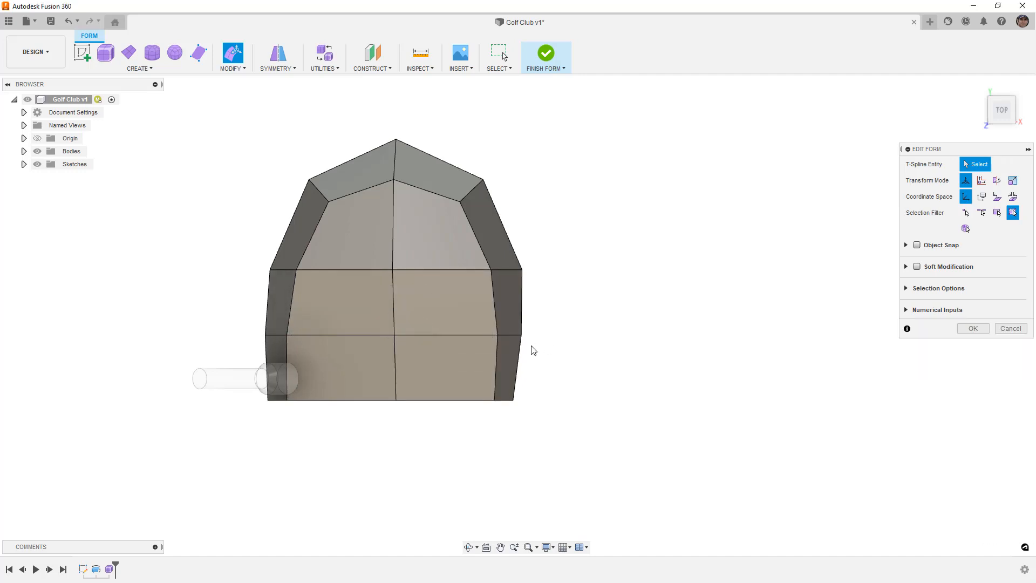
pyautogui.click(498, 346)
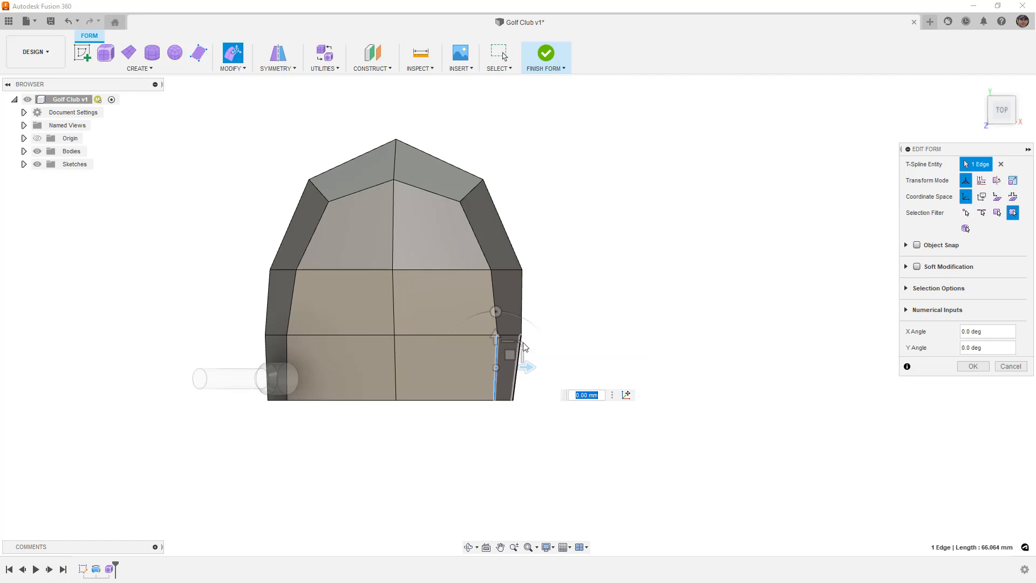
pyautogui.click(529, 413)
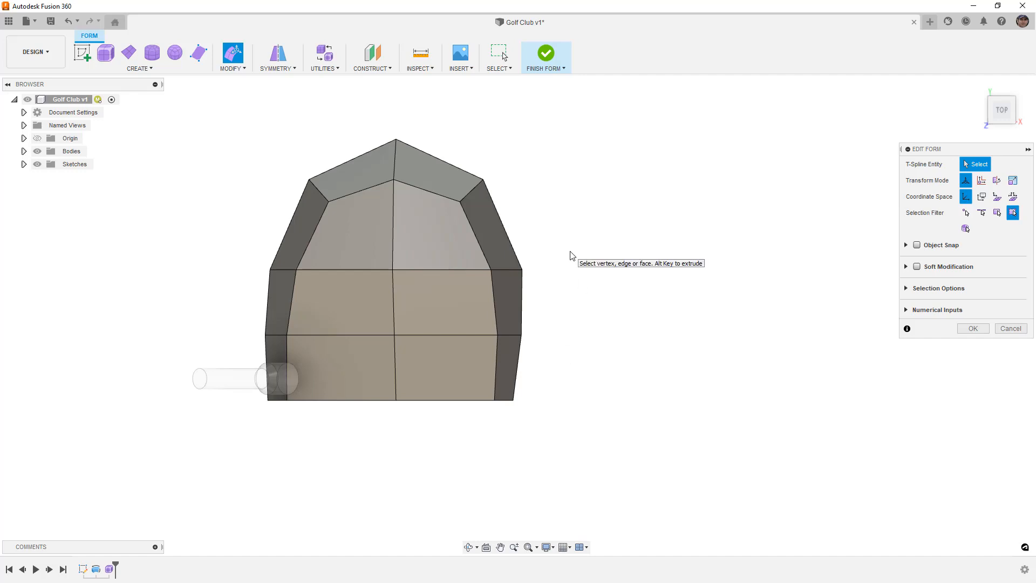
pyautogui.click(501, 222)
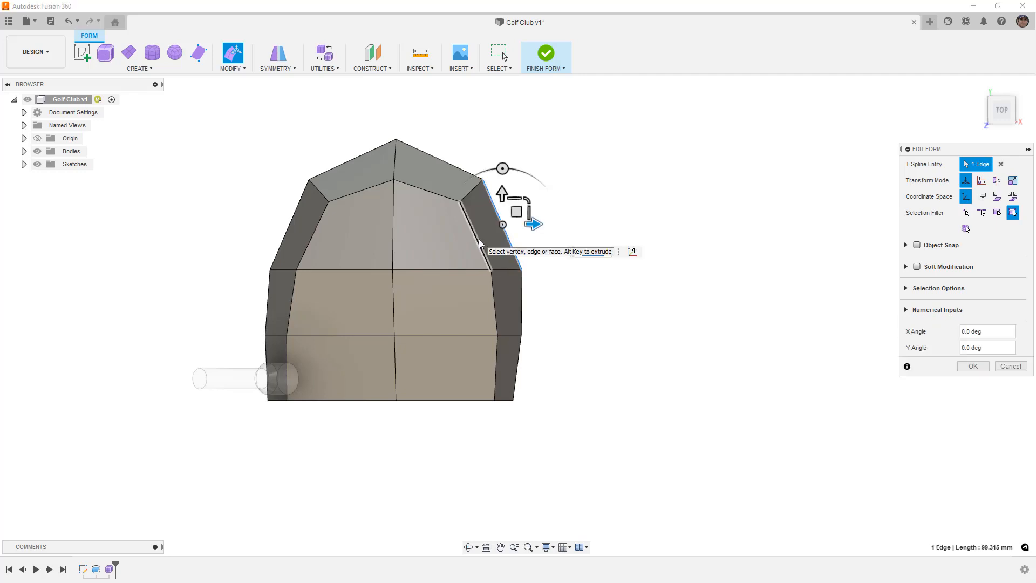
pyautogui.click(541, 259)
# - Try to spread the two upper side vertices of the mid-body loop further apart in X, checking the head in smooth display
pyautogui.click(491, 269)
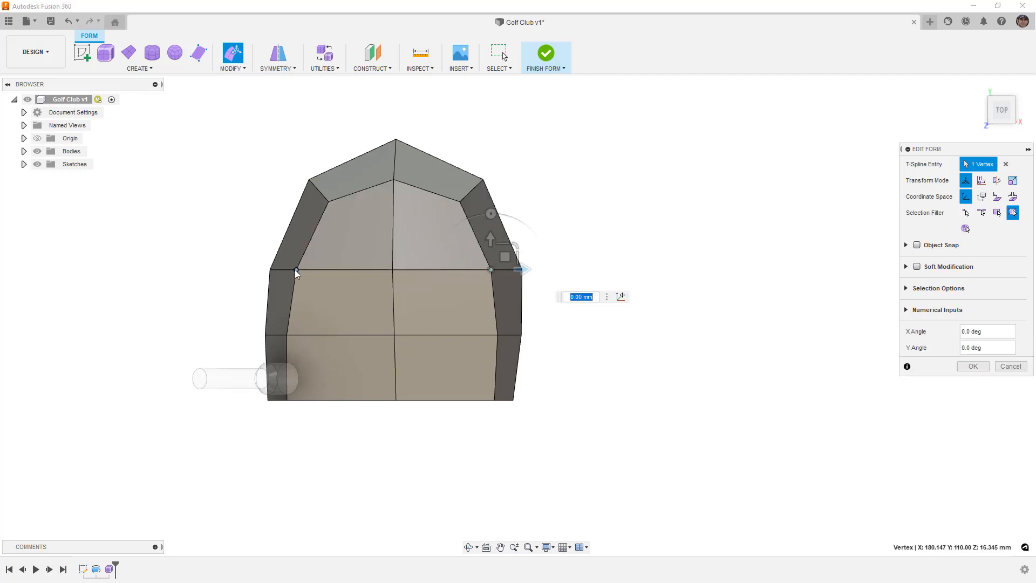
pyautogui.keyDown('shift'); pyautogui.click(296, 269); pyautogui.keyUp('shift')
pyautogui.moveTo(415, 257); pyautogui.dragTo(422, 260)
pyautogui.keyDown('shift'); pyautogui.moveTo(453, 355); pyautogui.dragTo(576, 376, button='middle'); pyautogui.keyUp('shift')
pyautogui.click(560, 375)
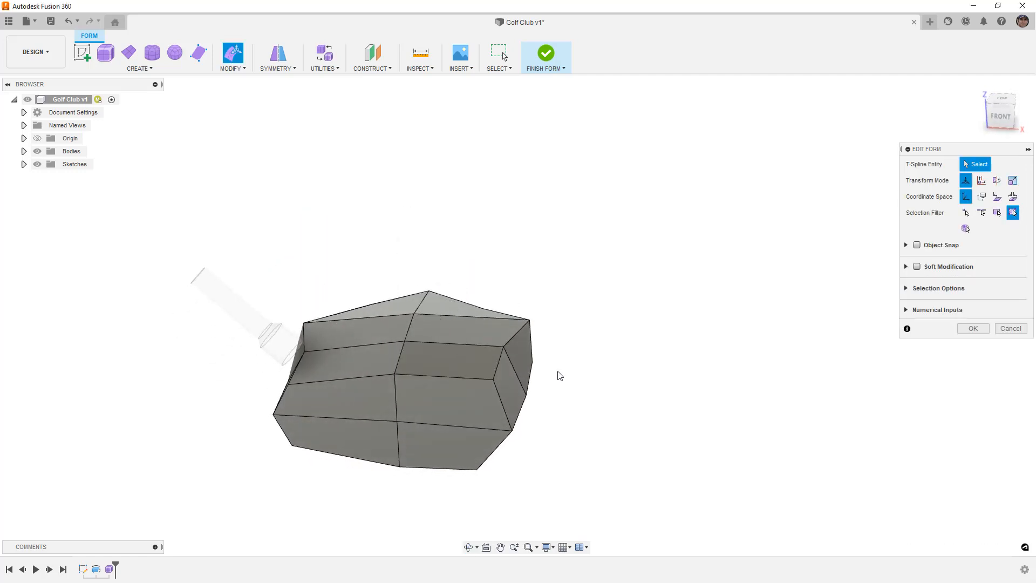
pyautogui.hotkey('alt', '3')
pyautogui.scroll(3, 513, 341)
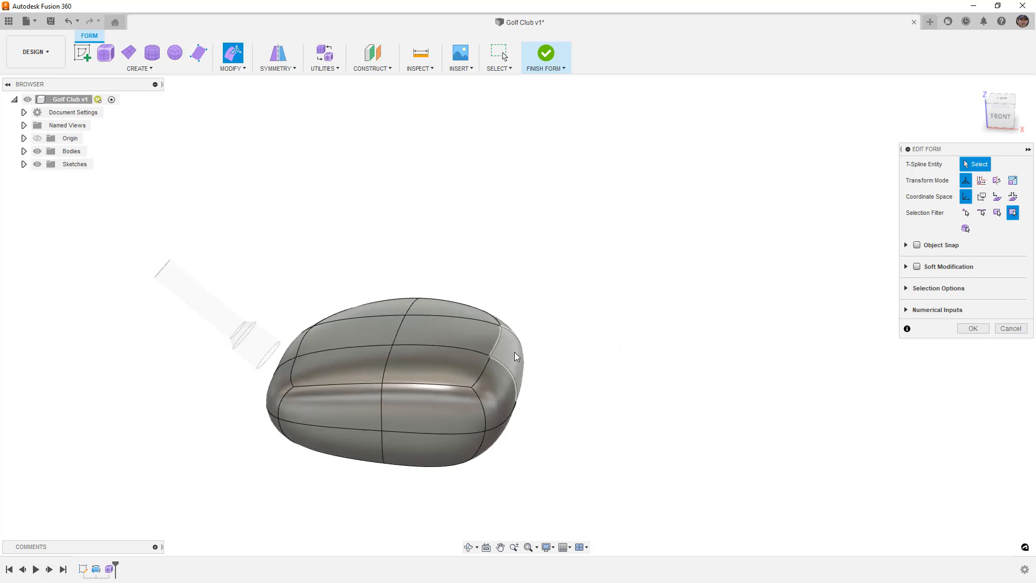
pyautogui.moveTo(515, 348)
pyautogui.keyDown('shift'); pyautogui.mouseDown(button='middle')
pyautogui.moveTo(506, 326)
pyautogui.moveTo(470, 331)
pyautogui.moveTo(520, 326)
pyautogui.moveTo(510, 357)
pyautogui.mouseUp(button='middle'); pyautogui.keyUp('shift')
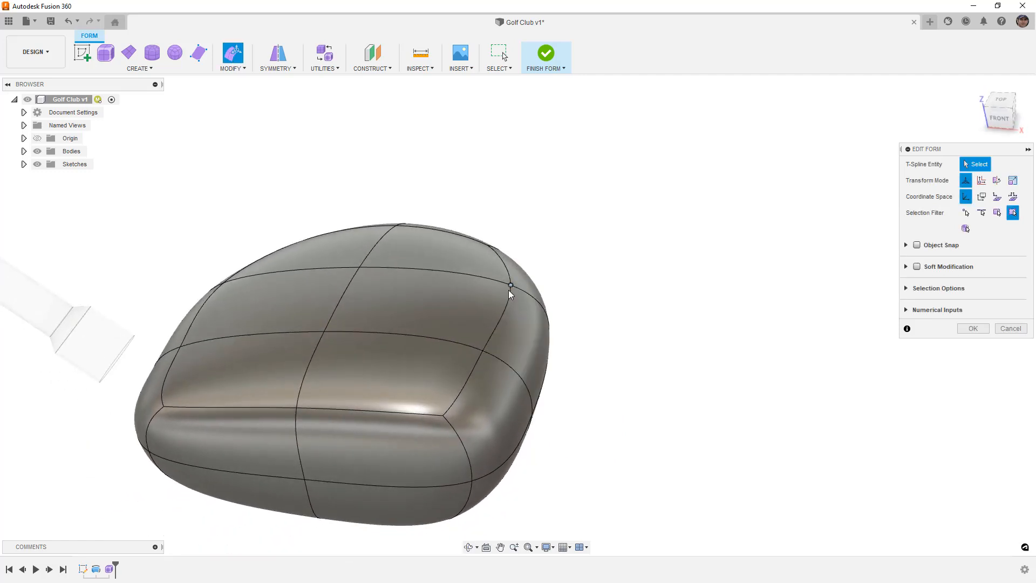
pyautogui.click(550, 296)
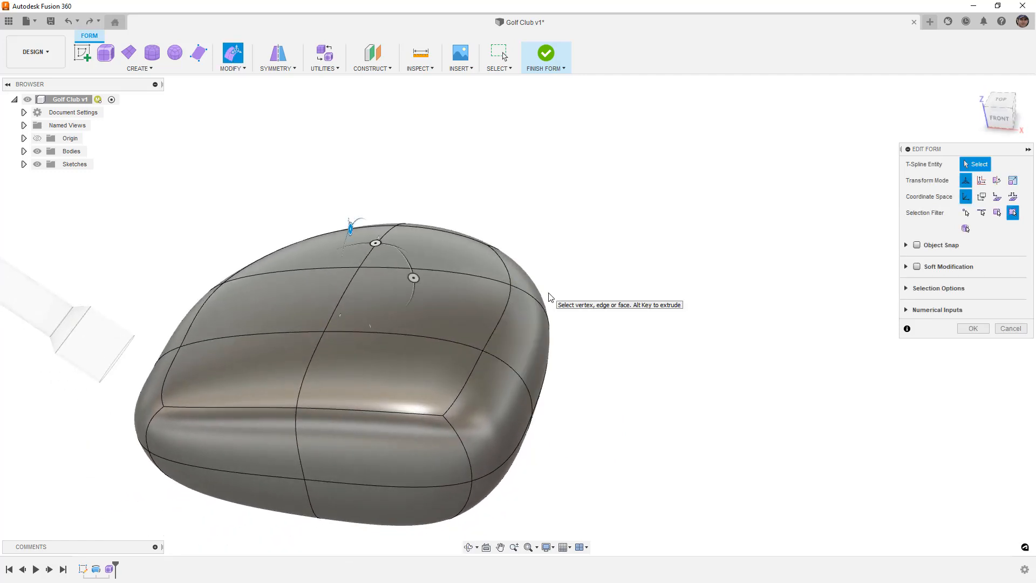
# - In box display from the top, spread the two rear upper side vertices apart by scaling them about 1.095 in X
pyautogui.keyDown('shift'); pyautogui.moveTo(575, 308); pyautogui.dragTo(644, 321, button='middle'); pyautogui.keyUp('shift')
pyautogui.scroll(-1, 563, 306)
pyautogui.write('1')
pyautogui.click(641, 317)
pyautogui.hotkey('ctrl', '1')
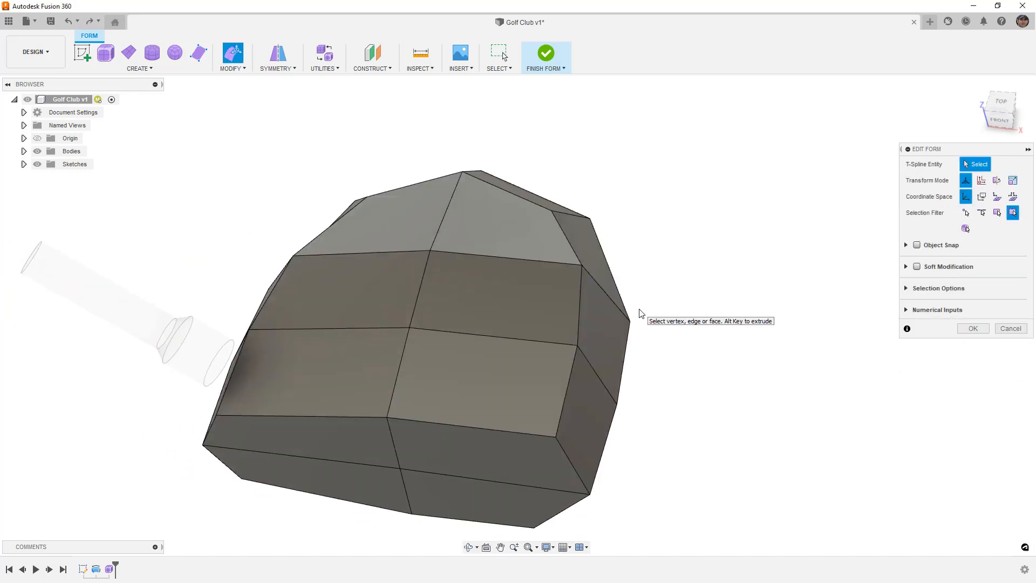
pyautogui.click(1007, 102)
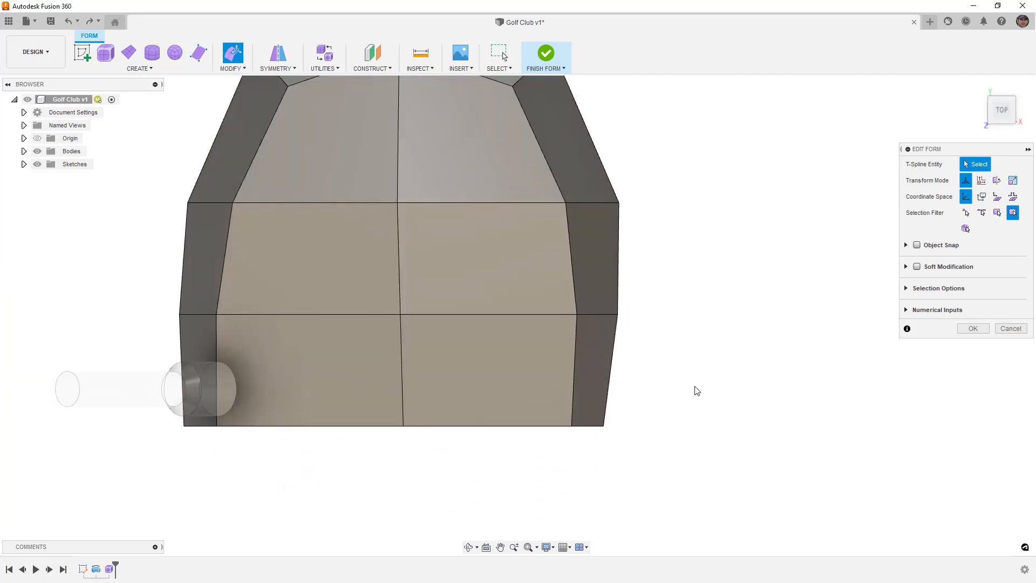
pyautogui.click(462, 223)
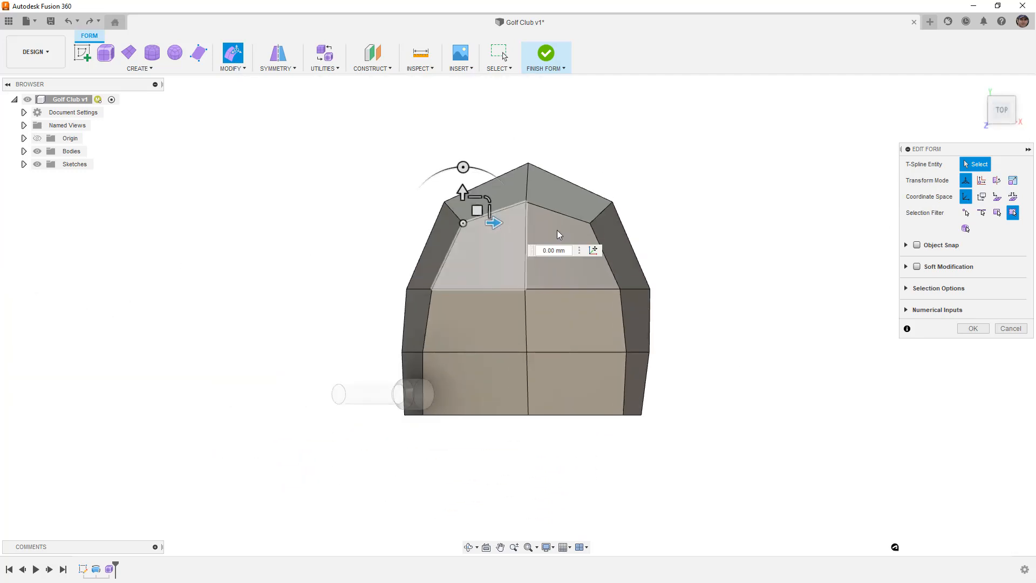
pyautogui.keyDown('shift'); pyautogui.click(590, 222); pyautogui.keyUp('shift')
pyautogui.moveTo(554, 210); pyautogui.dragTo(555, 211)
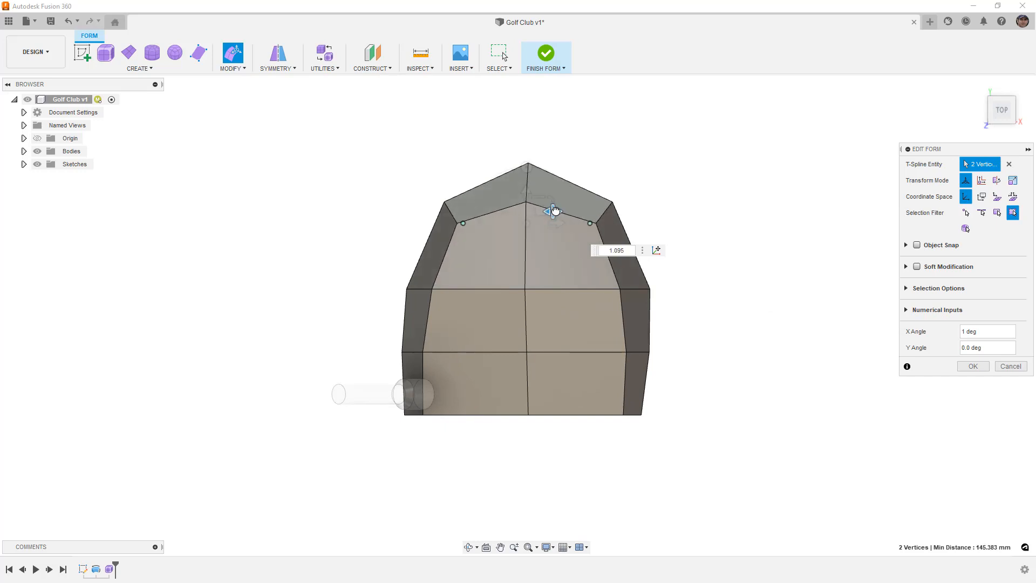
pyautogui.click(662, 215)
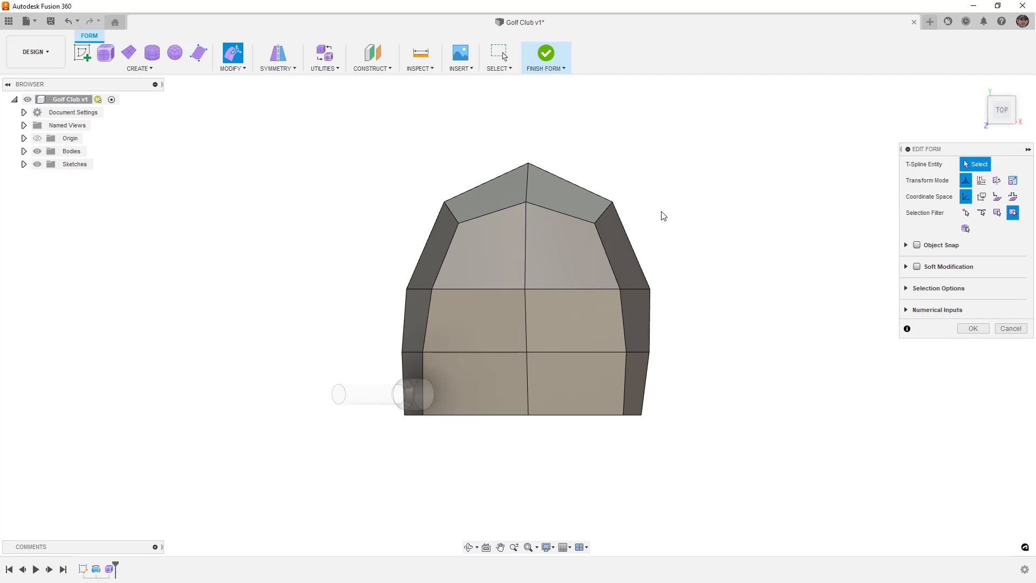
# - Straighten the ten-edge centreline loop of the head by scaling it to 0 in X
pyautogui.doubleClick(529, 168)
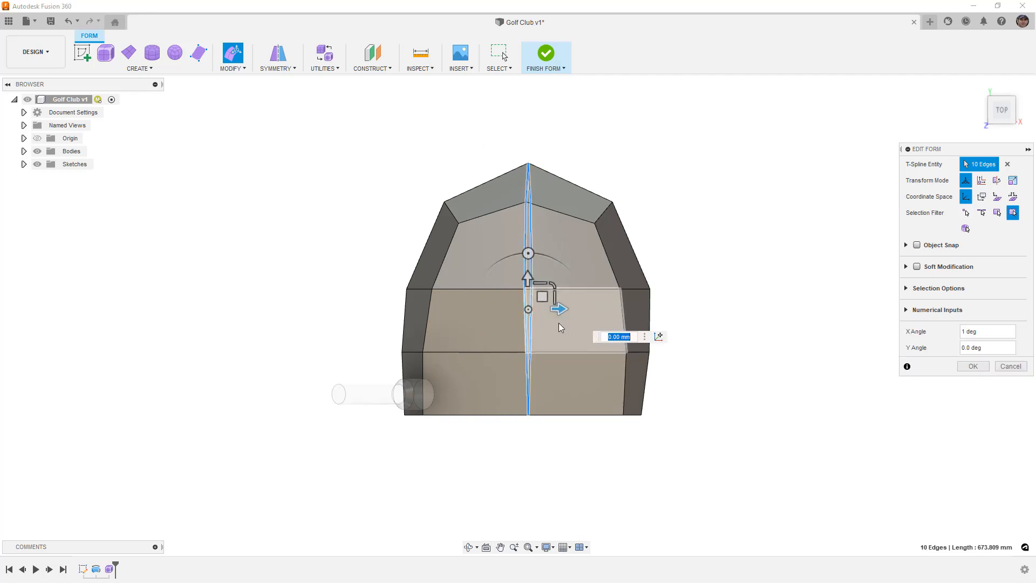
pyautogui.moveTo(559, 308); pyautogui.dragTo(529, 303)
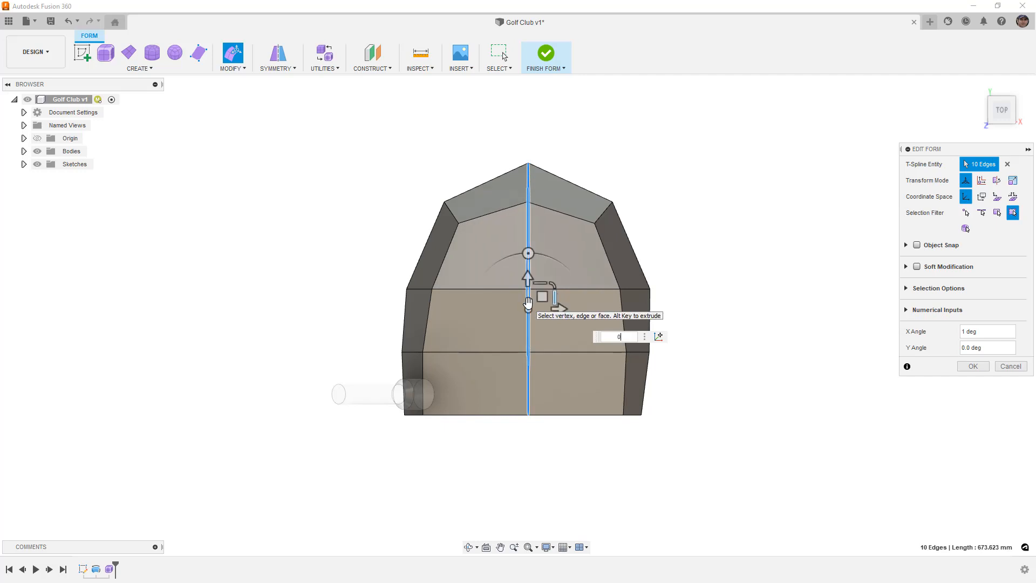
pyautogui.click(711, 250)
# - From the right side, flatten the ten-edge horizontal loop around the head's mid-height by scaling it to 0 in Z
pyautogui.keyDown('shift'); pyautogui.moveTo(685, 393); pyautogui.dragTo(575, 317, button='middle'); pyautogui.keyUp('shift')
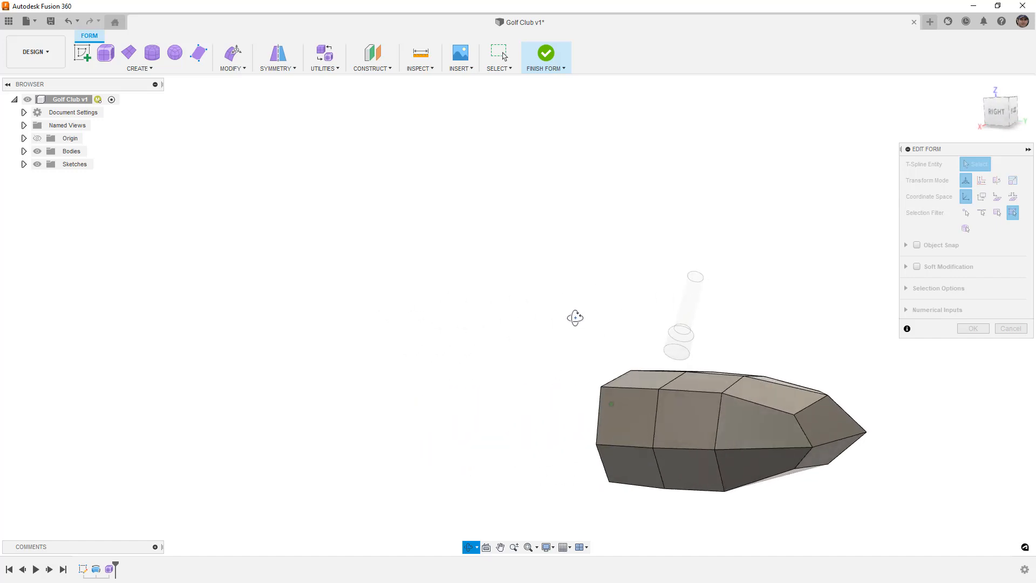
pyautogui.click(998, 112)
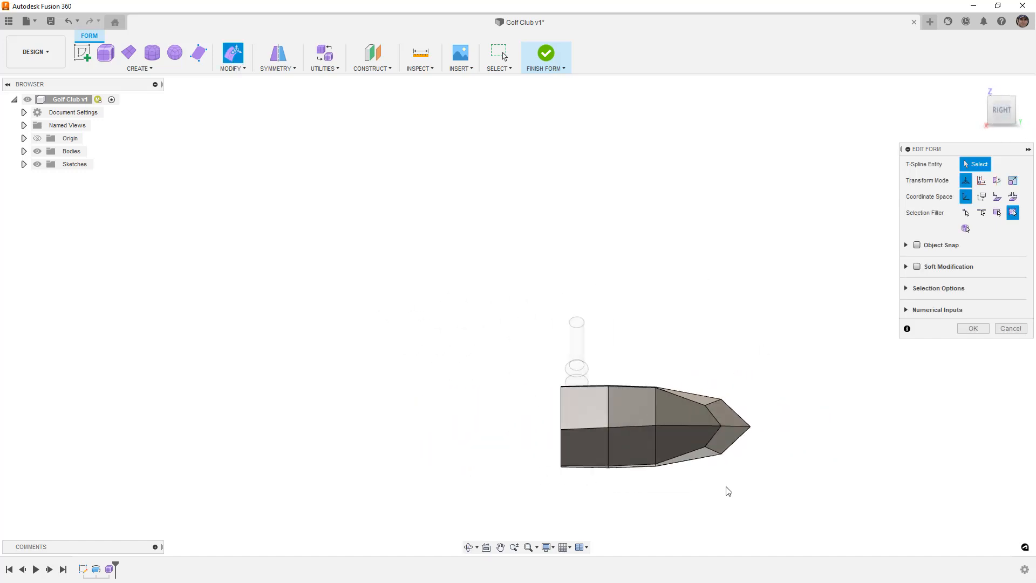
pyautogui.scroll(5, 712, 464)
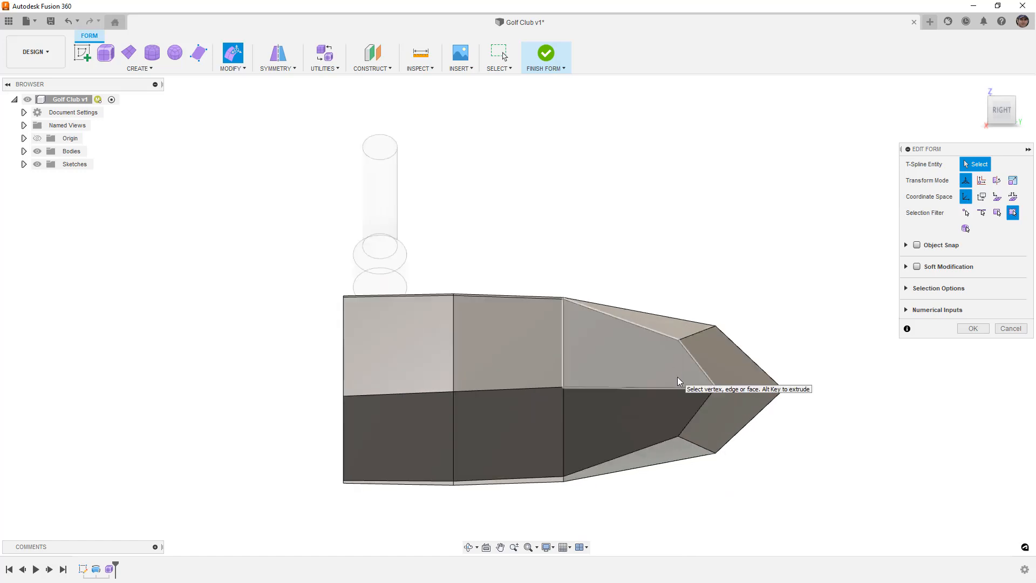
pyautogui.hotkey('alt', '3')
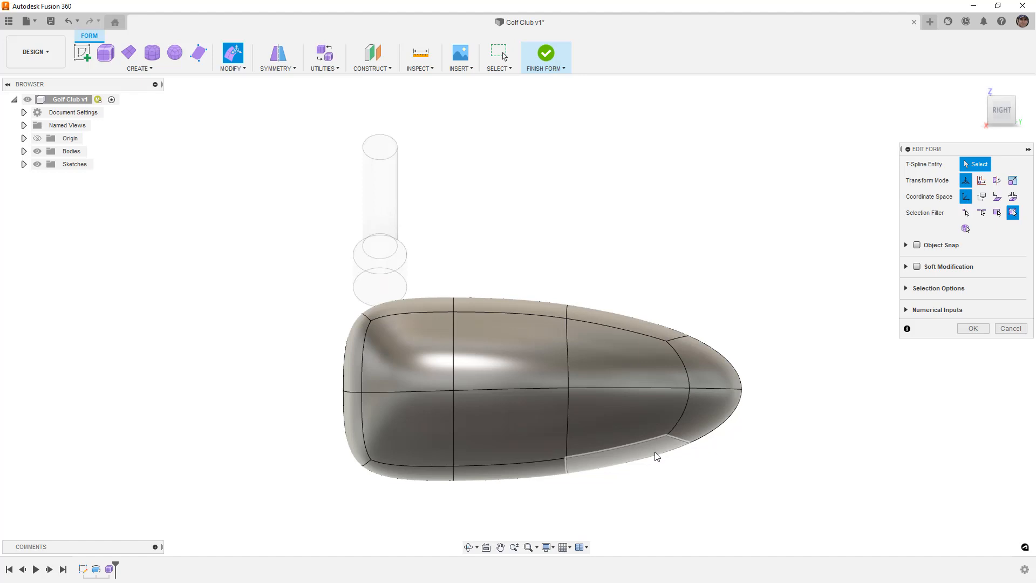
pyautogui.hotkey('alt', '1')
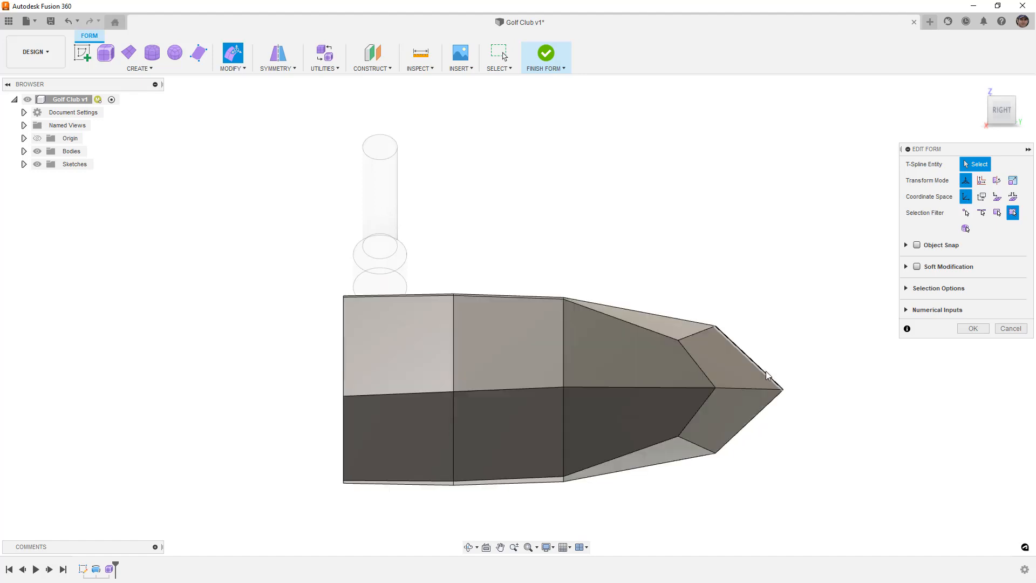
pyautogui.doubleClick(435, 394)
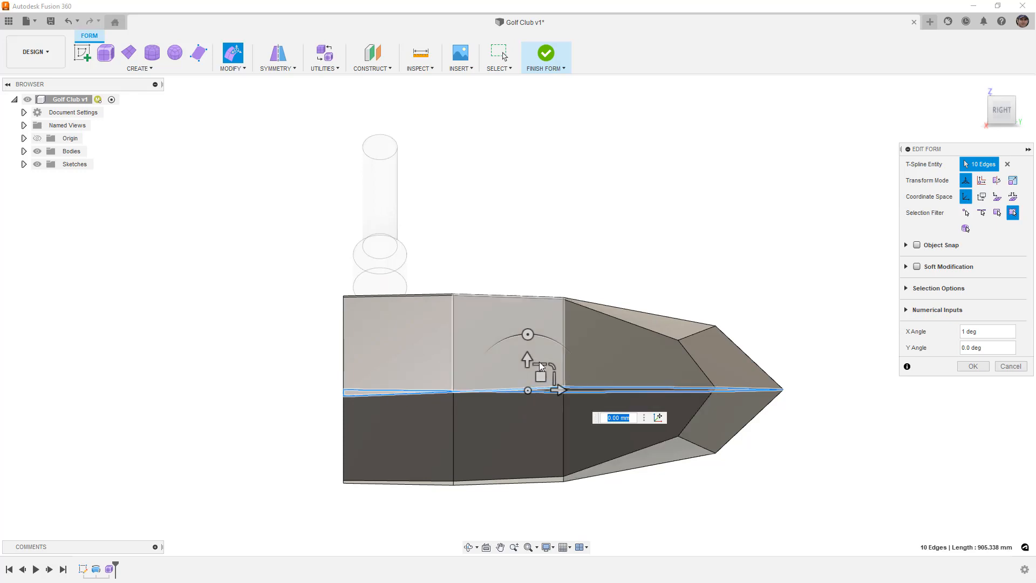
pyautogui.moveTo(539, 364); pyautogui.dragTo(538, 386)
pyautogui.write('0')
pyautogui.press('Return')
pyautogui.press('Escape')
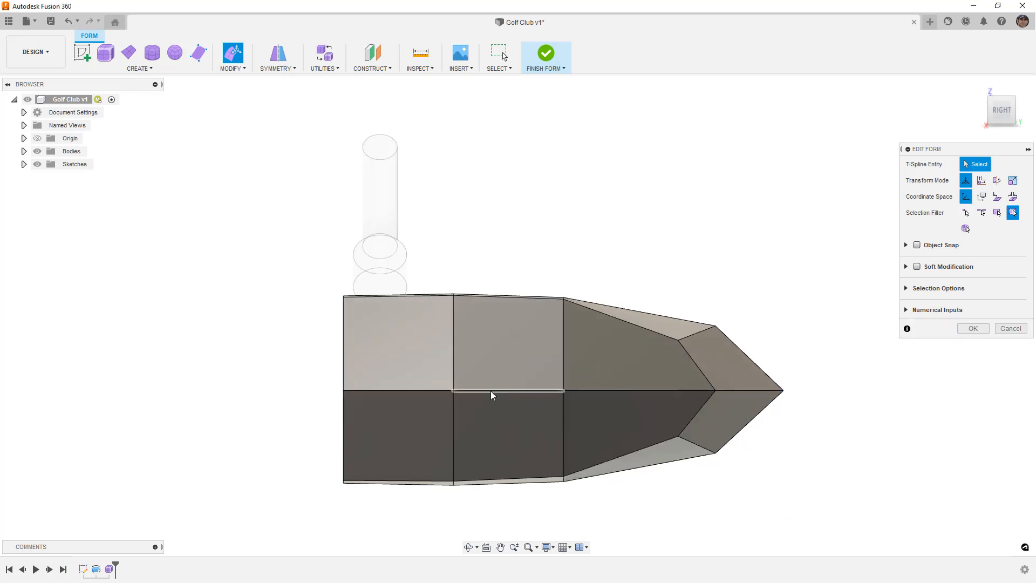
# - Try to rotate the horizontal mid-height edge loop -5 degrees about a pivot at its front end, check it in smooth display, and undo it
pyautogui.doubleClick(491, 390)
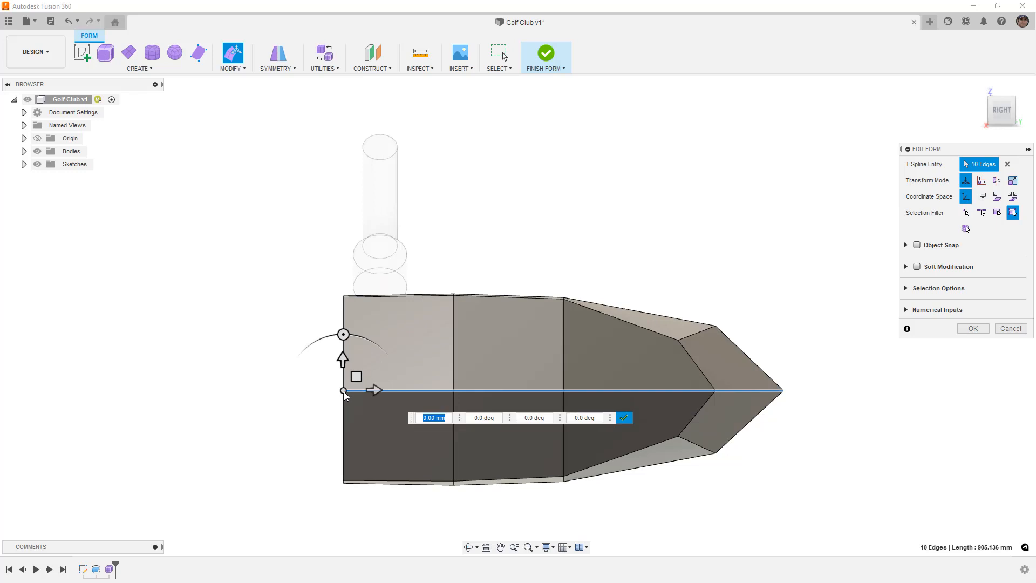
pyautogui.moveTo(343, 335); pyautogui.dragTo(350, 335)
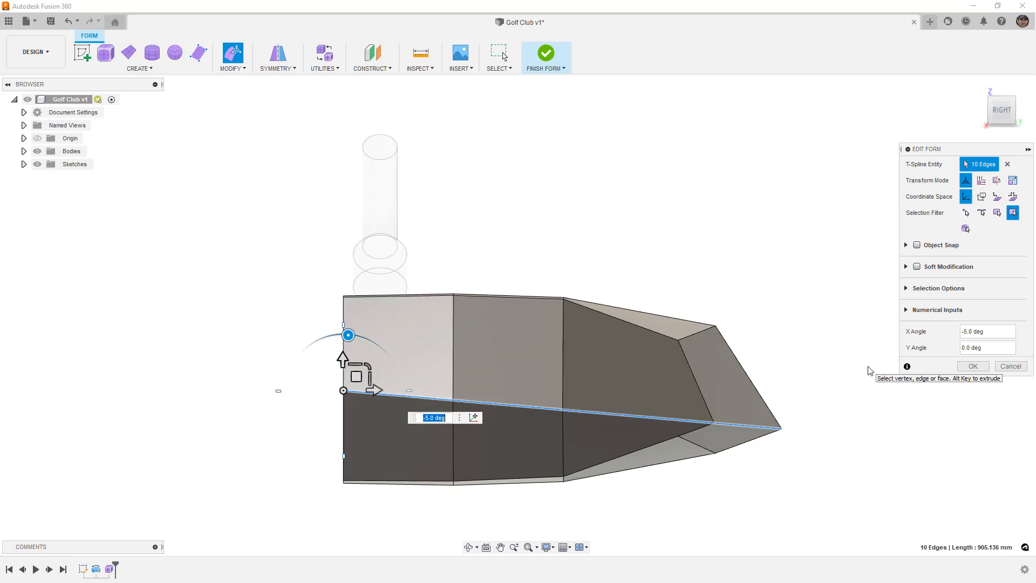
pyautogui.click(907, 289)
pyautogui.click(998, 418)
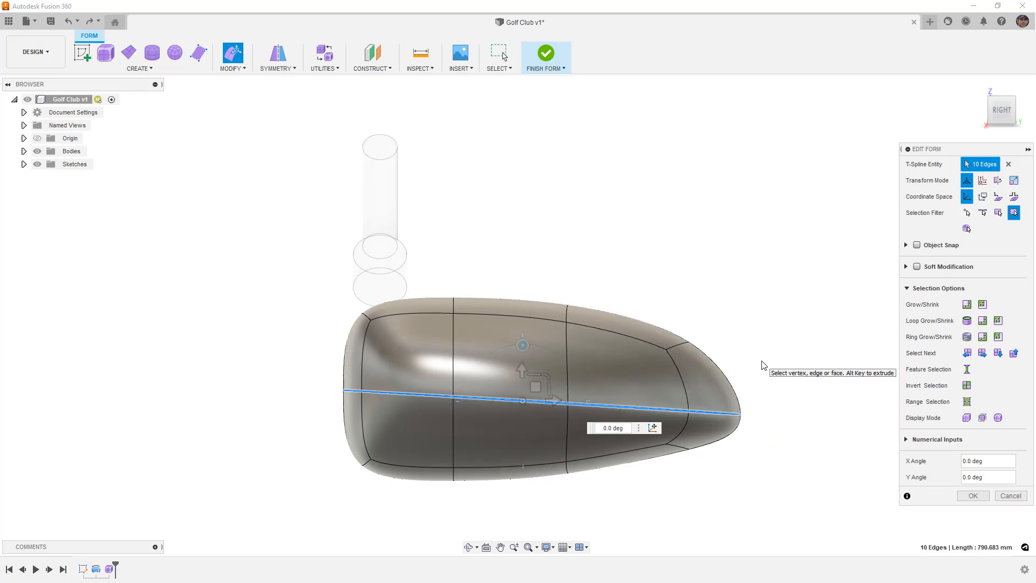
pyautogui.hotkey('ctrl', 'z')
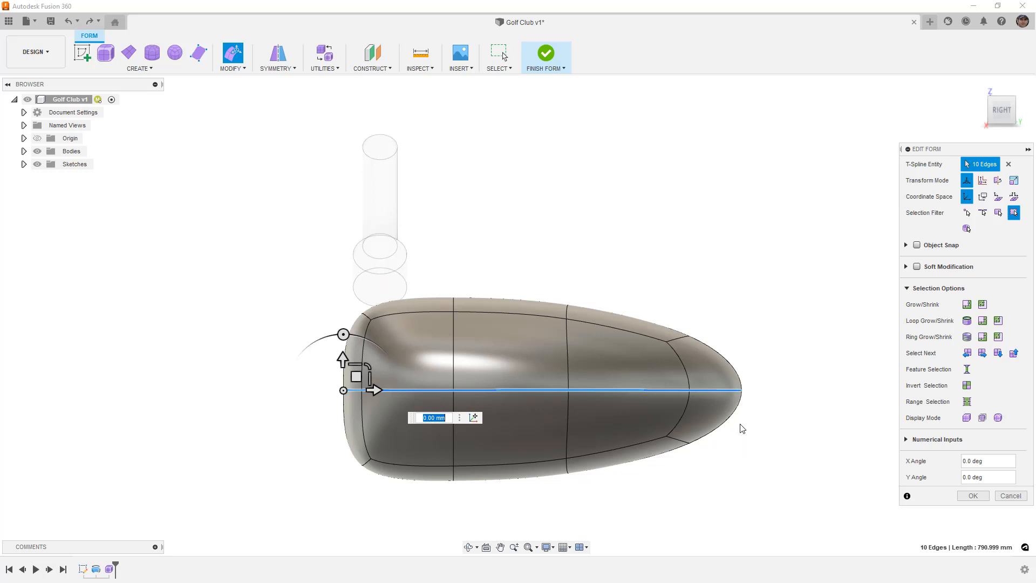
pyautogui.click(738, 326)
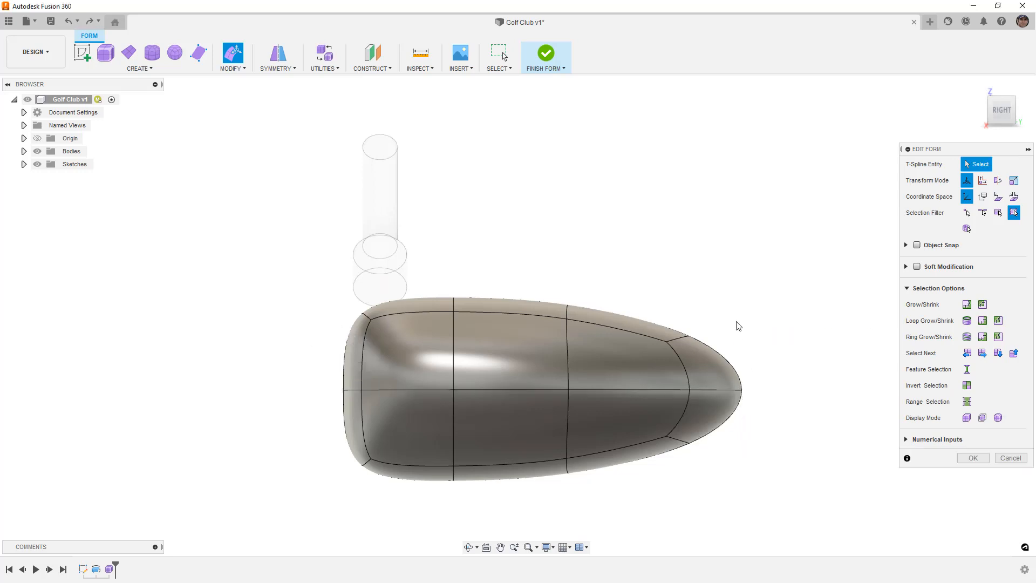
# - In box display, move the lower rear centreline vertex about 8.65 mm rearward in Y and 13.1 mm down in Z
pyautogui.hotkey('alt', '1')
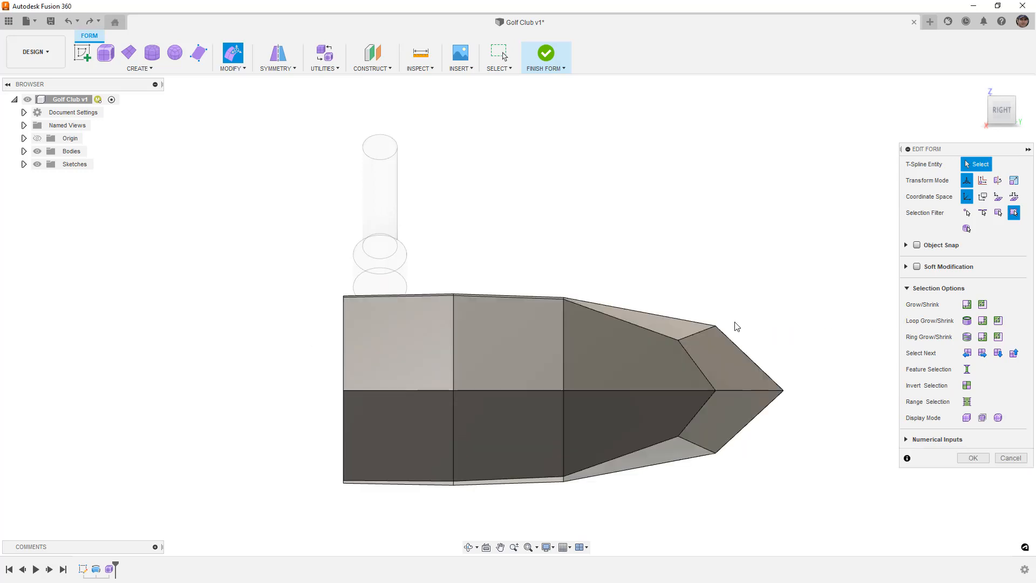
pyautogui.click(715, 454)
pyautogui.moveTo(719, 458); pyautogui.dragTo(685, 426, button='middle')
pyautogui.scroll(2, 694, 405)
pyautogui.moveTo(696, 373); pyautogui.dragTo(714, 402)
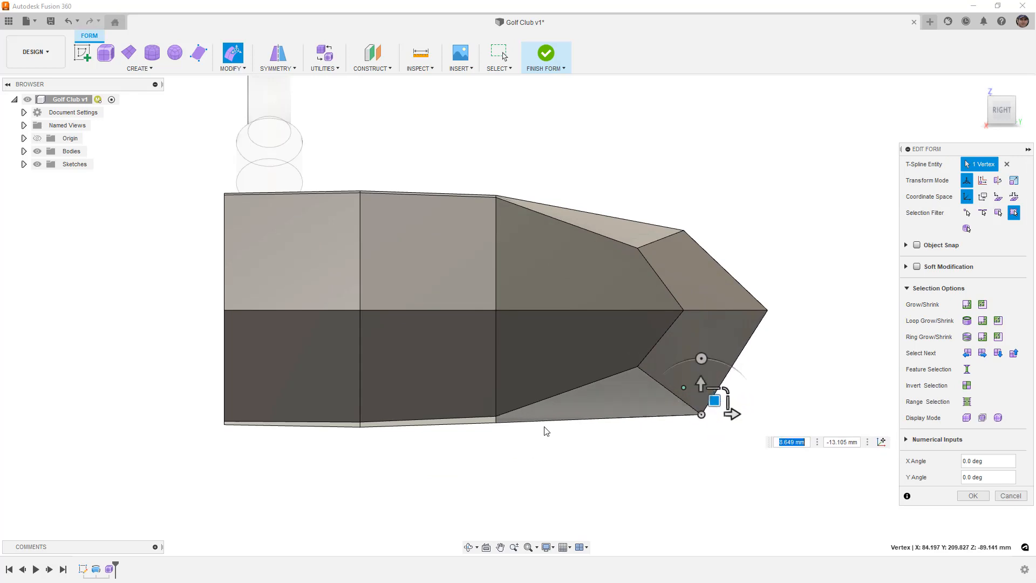
# - Scale the head's four lower centreline vertices to about 0.5 in Z, using a pivot placed at the front vertex
pyautogui.click(224, 426)
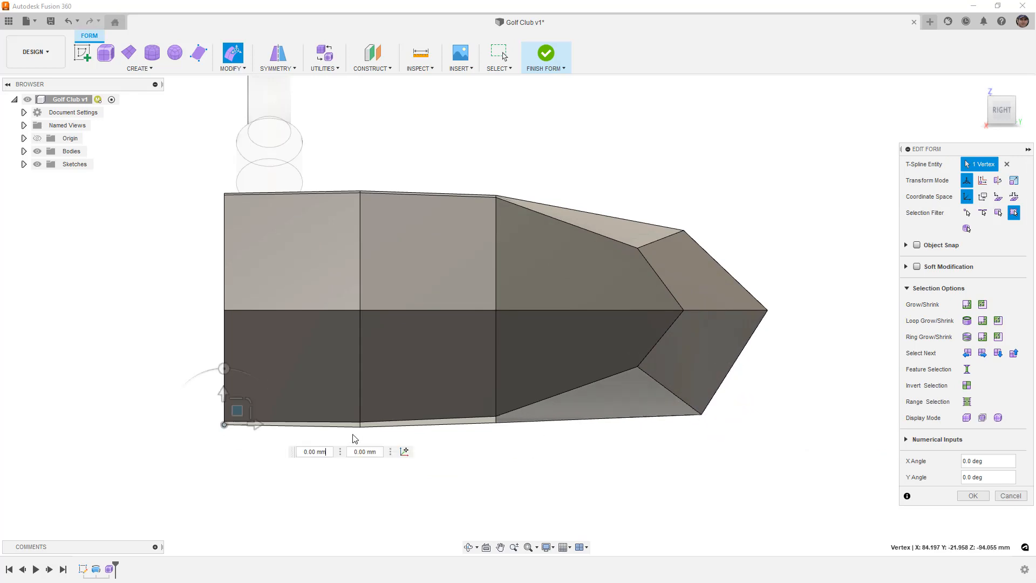
pyautogui.keyDown('shift'); pyautogui.click(360, 426); pyautogui.keyUp('shift')
pyautogui.keyDown('shift'); pyautogui.click(497, 424); pyautogui.keyUp('shift')
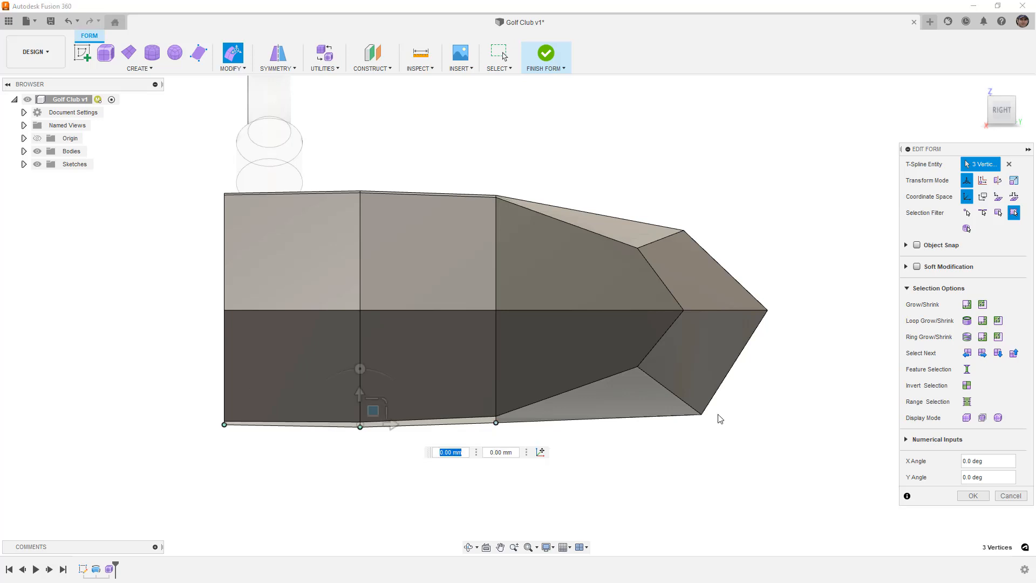
pyautogui.keyDown('shift'); pyautogui.click(701, 415); pyautogui.keyUp('shift')
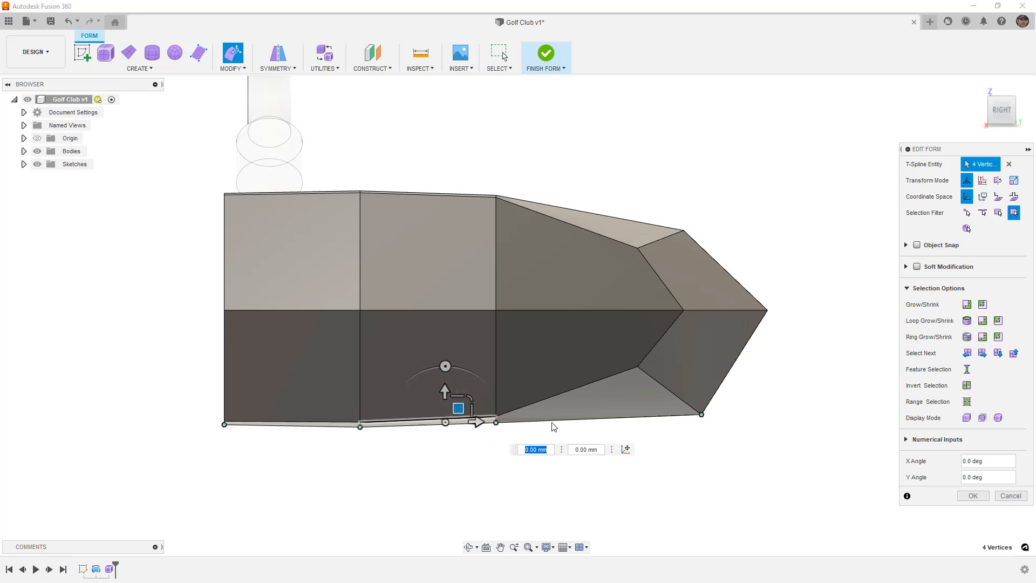
pyautogui.click(626, 449)
pyautogui.click(225, 424)
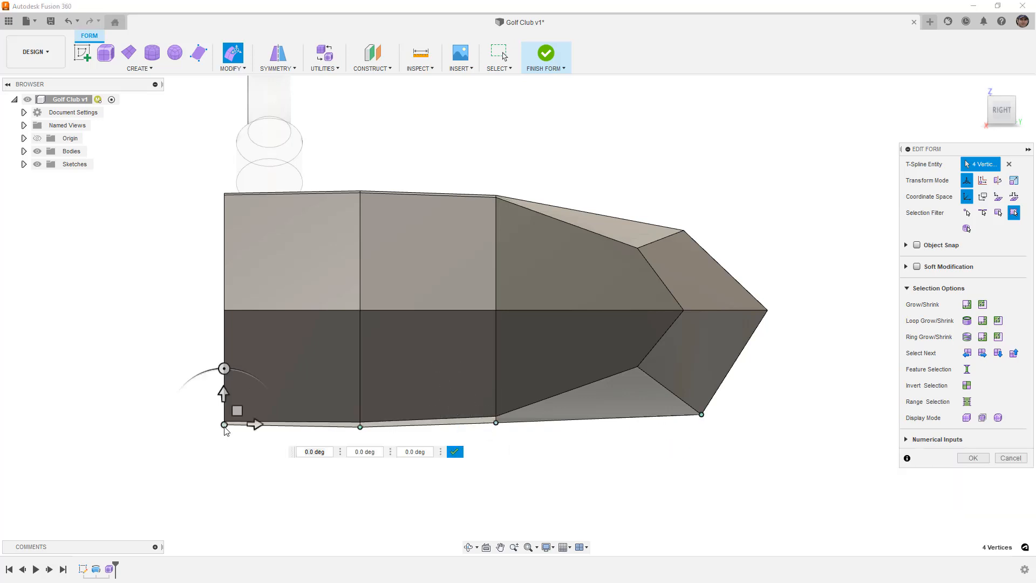
pyautogui.click(505, 449)
pyautogui.moveTo(237, 410); pyautogui.dragTo(233, 446)
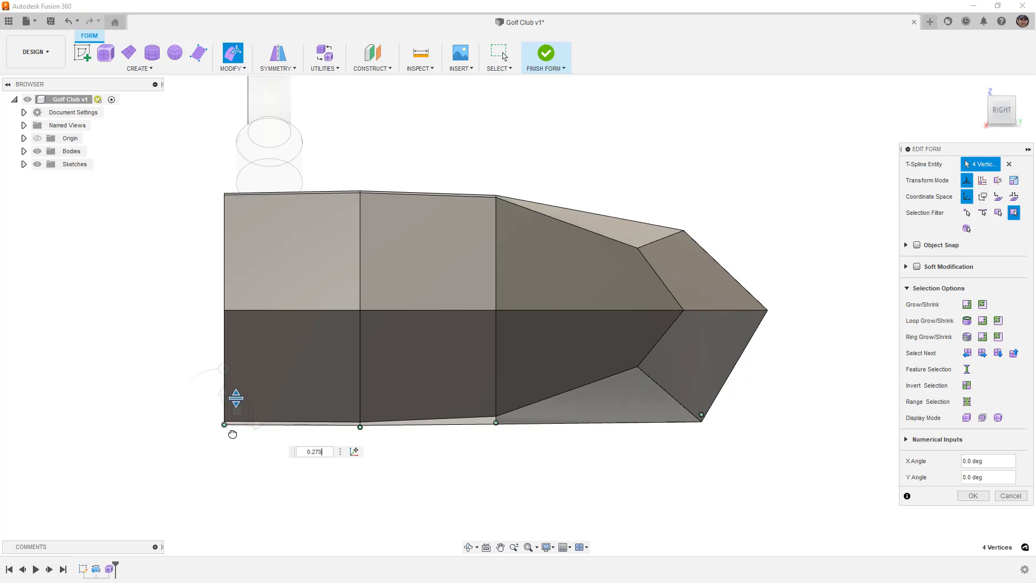
pyautogui.moveTo(232, 430); pyautogui.dragTo(234, 415)
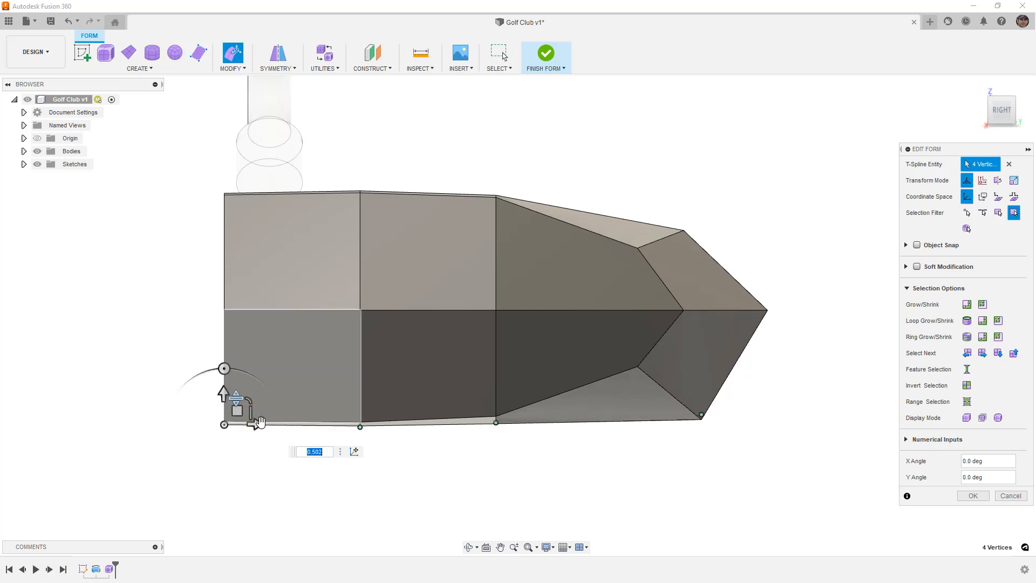
# - From the right side, move the lower rear corner vertex about 17.8 mm rearward in Y and 19.7 mm down in Z
pyautogui.click(638, 367)
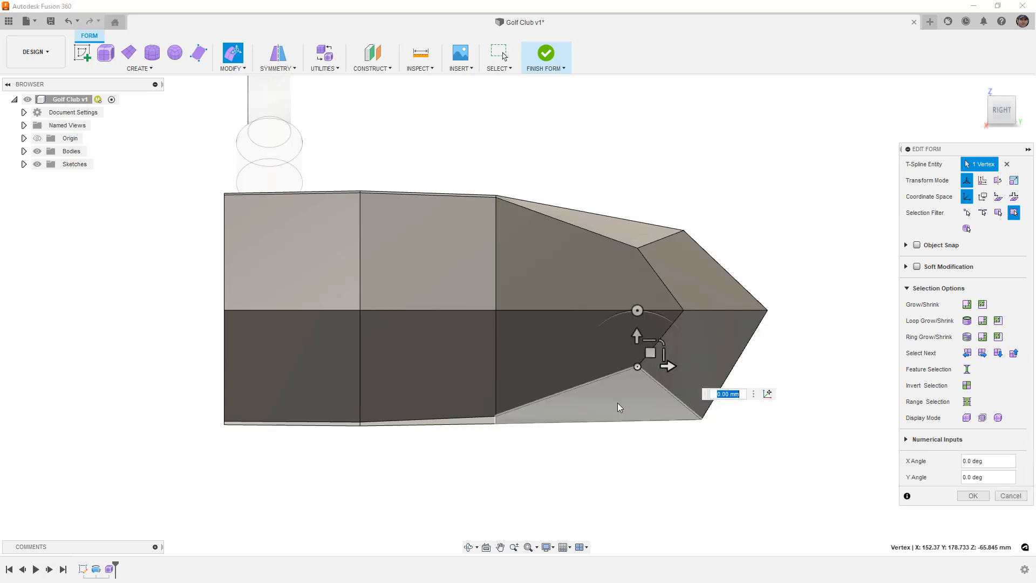
pyautogui.keyDown('shift'); pyautogui.moveTo(633, 380); pyautogui.dragTo(576, 374, button='middle'); pyautogui.keyUp('shift')
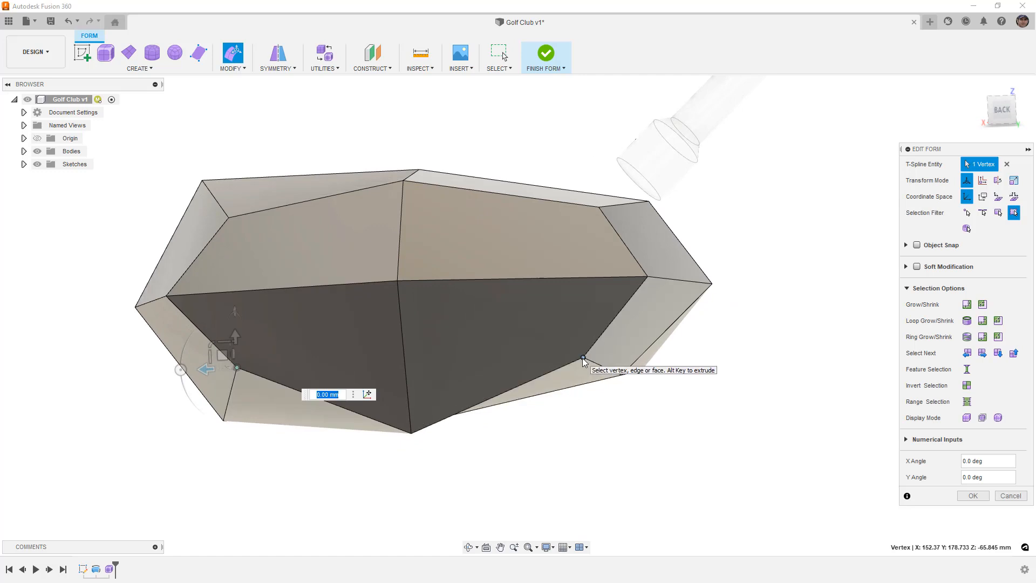
pyautogui.keyDown('shift'); pyautogui.moveTo(532, 384); pyautogui.dragTo(621, 374, button='middle'); pyautogui.keyUp('shift')
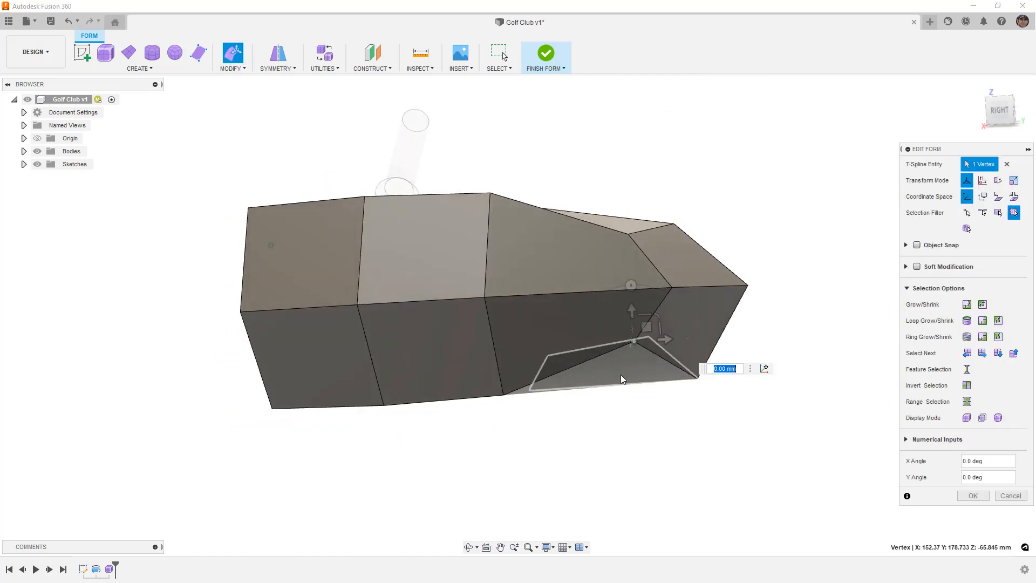
pyautogui.click(1002, 110)
pyautogui.moveTo(645, 357); pyautogui.dragTo(669, 379)
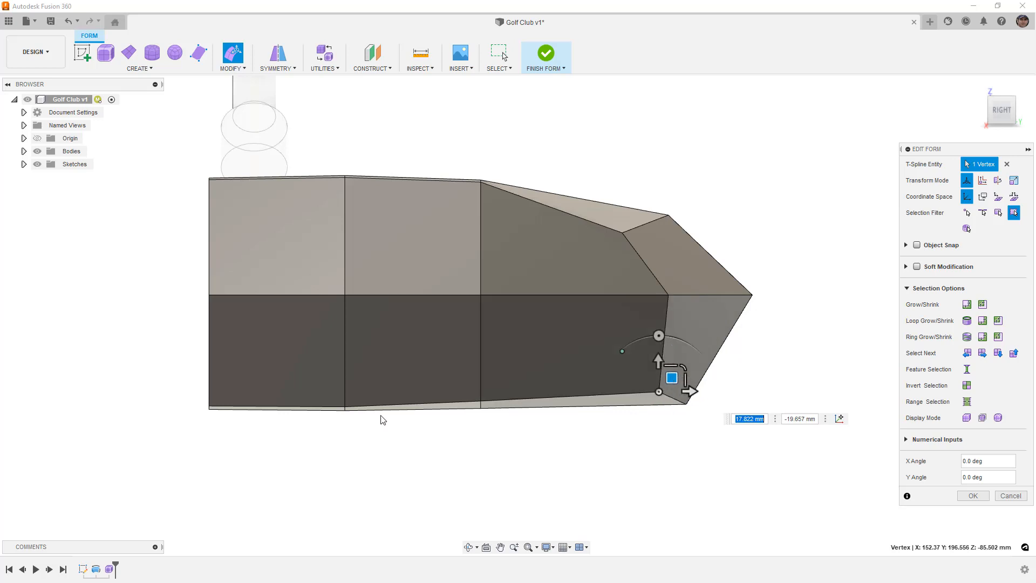
# - Check the lower side edges, and nudge the right lower rear corner vertex about 0.5 mm rearward in Y and 2.1 mm up in Z
pyautogui.click(334, 408)
pyautogui.doubleClick(335, 410)
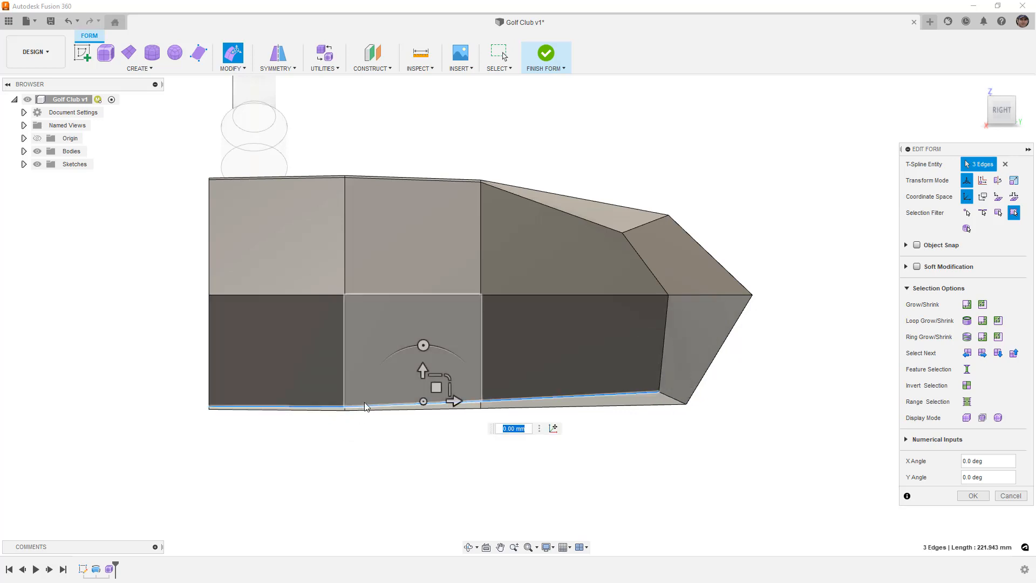
pyautogui.click(657, 391)
pyautogui.click(660, 392)
pyautogui.moveTo(671, 381); pyautogui.dragTo(674, 376)
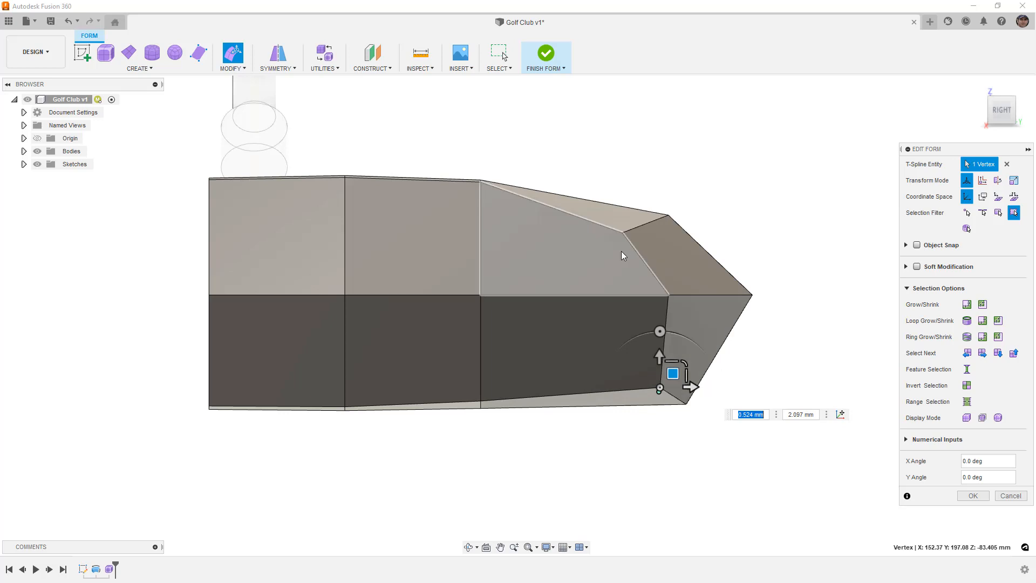
# - Move the upper rear centreline vertex rearward and down, and the right upper rear corner vertex about 9.4 mm in Y and -12.1 mm in Z
pyautogui.click(668, 215)
pyautogui.moveTo(677, 205); pyautogui.dragTo(655, 243)
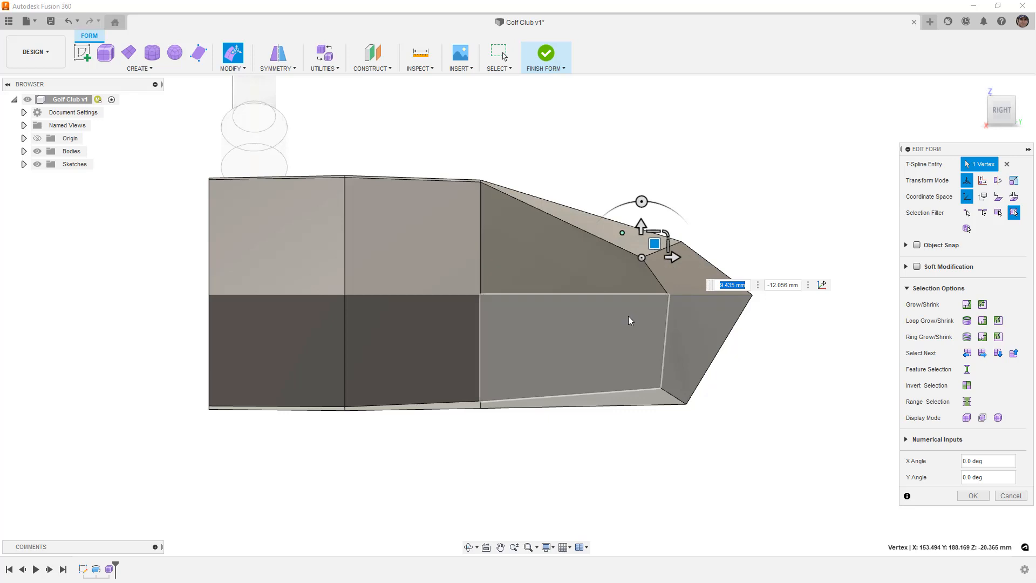
pyautogui.scroll(-3, 628, 315)
pyautogui.click(776, 388)
# - From the left side, move the lower and the upper rear corner vertices of the head rearward and down
pyautogui.keyDown('shift'); pyautogui.moveTo(777, 314); pyautogui.dragTo(657, 314, button='middle'); pyautogui.keyUp('shift')
pyautogui.click(1011, 104)
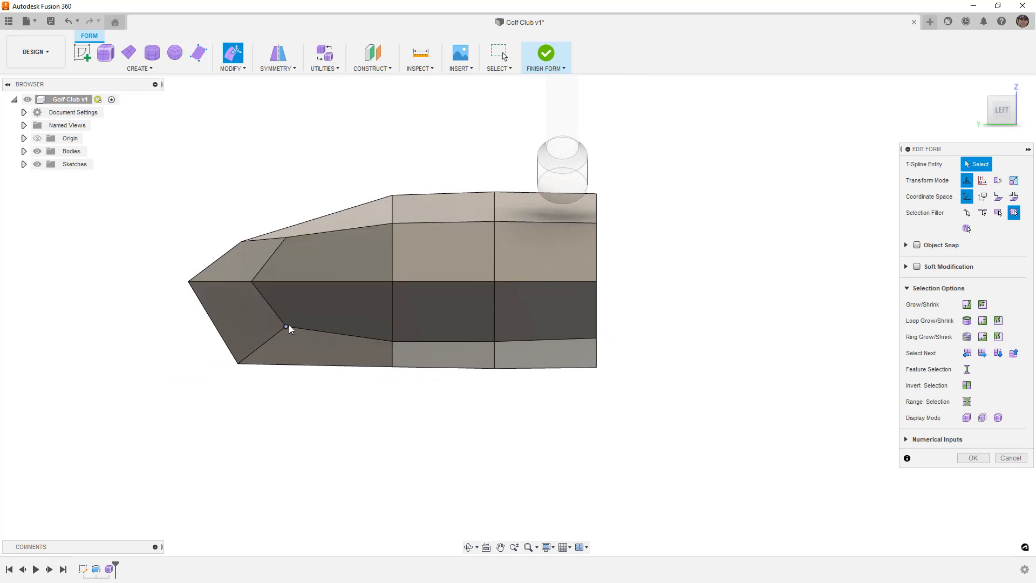
pyautogui.click(286, 328)
pyautogui.scroll(2, 286, 334)
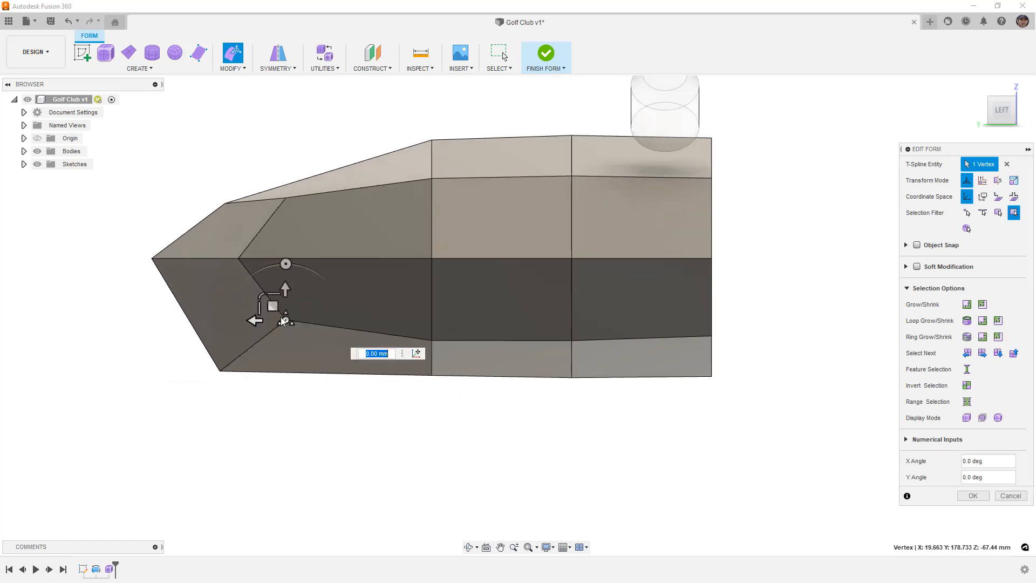
pyautogui.moveTo(274, 305); pyautogui.dragTo(261, 325)
pyautogui.click(285, 200)
pyautogui.moveTo(273, 185); pyautogui.dragTo(262, 195)
pyautogui.click(442, 469)
# - Examine the head's rear shape in smooth display, ending in the left view
pyautogui.scroll(-5, 442, 469)
pyautogui.keyDown('shift'); pyautogui.moveTo(448, 431); pyautogui.dragTo(496, 447, button='middle'); pyautogui.keyUp('shift')
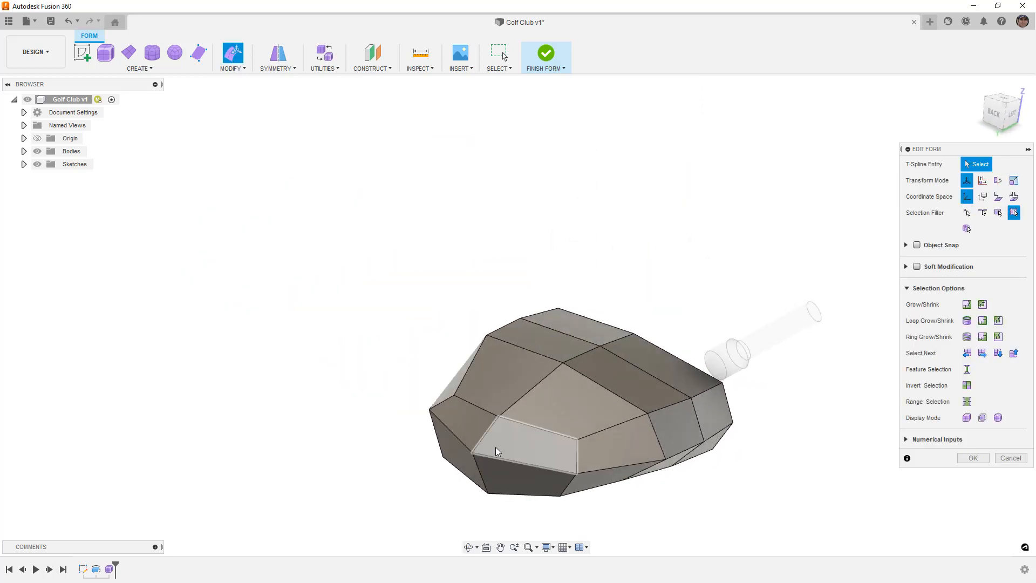
pyautogui.hotkey('alt', '3')
pyautogui.scroll(-3, 460, 403)
pyautogui.keyDown('shift'); pyautogui.moveTo(556, 418); pyautogui.dragTo(516, 395, button='middle'); pyautogui.keyUp('shift')
pyautogui.click(999, 114)
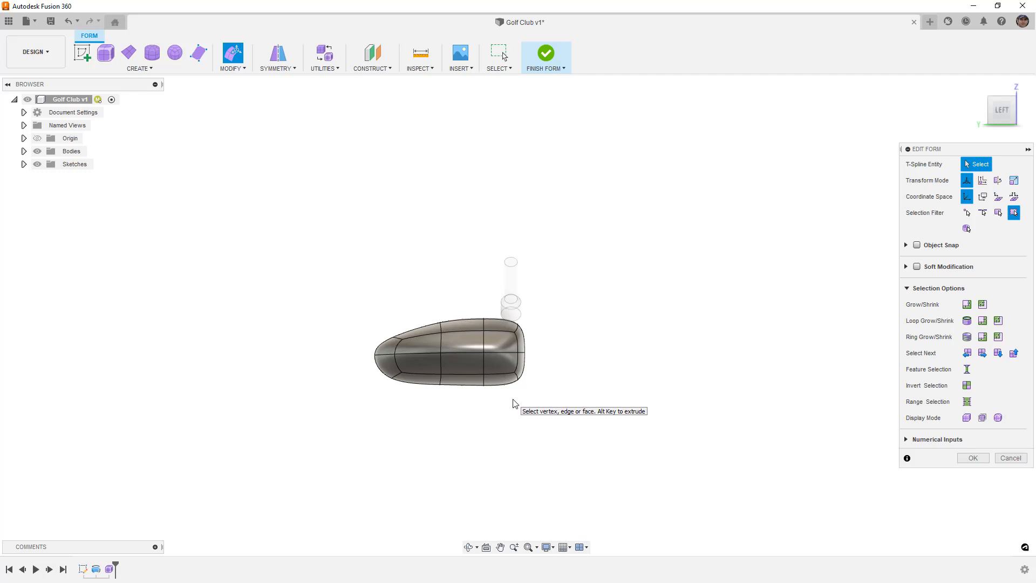
# - In multiple views with box display, move the right upper rear corner vertex about 10.8 mm rearward in Y and 3.4 mm up in Z
pyautogui.click(587, 547)
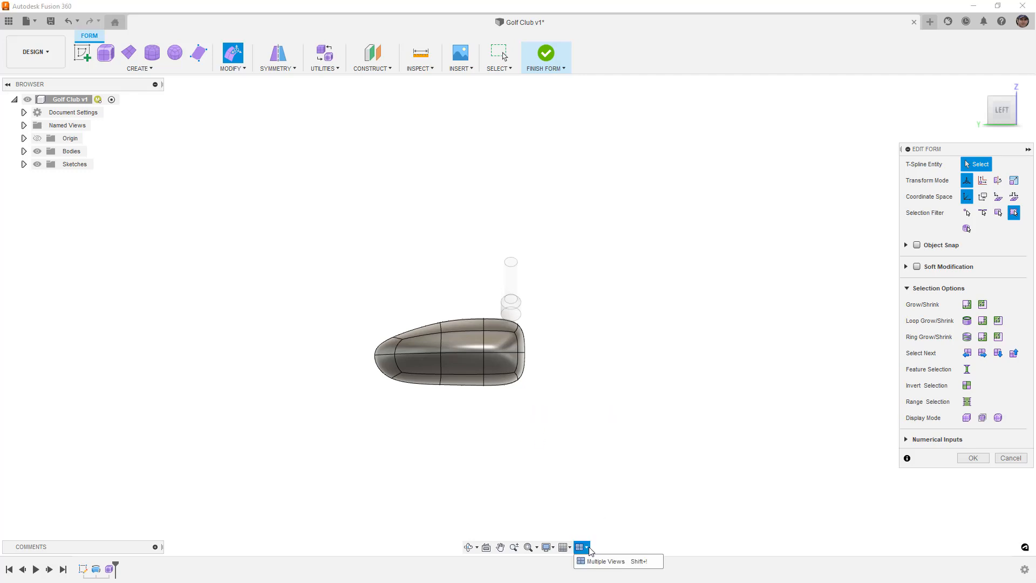
pyautogui.click(596, 567)
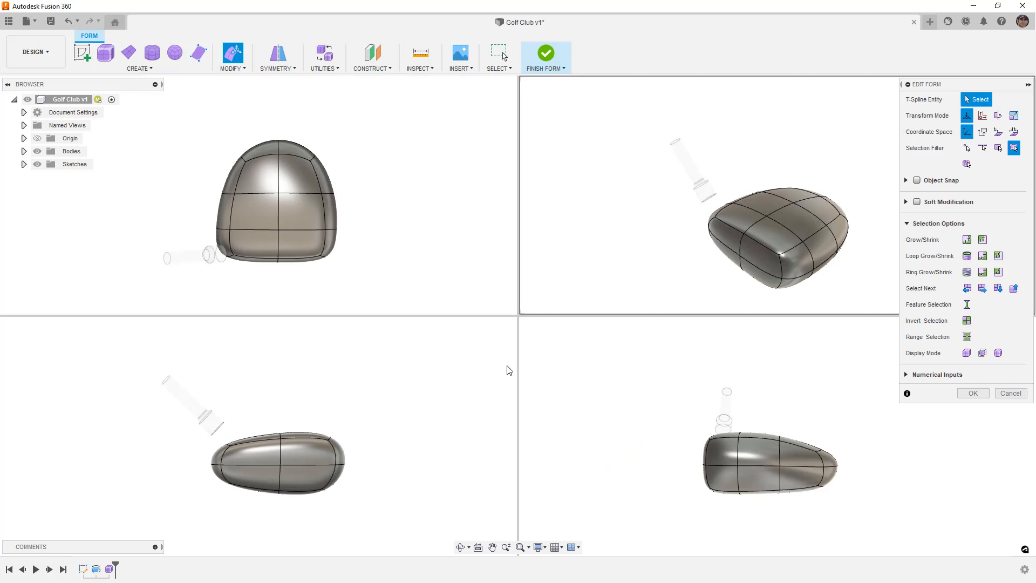
pyautogui.hotkey('alt', '1')
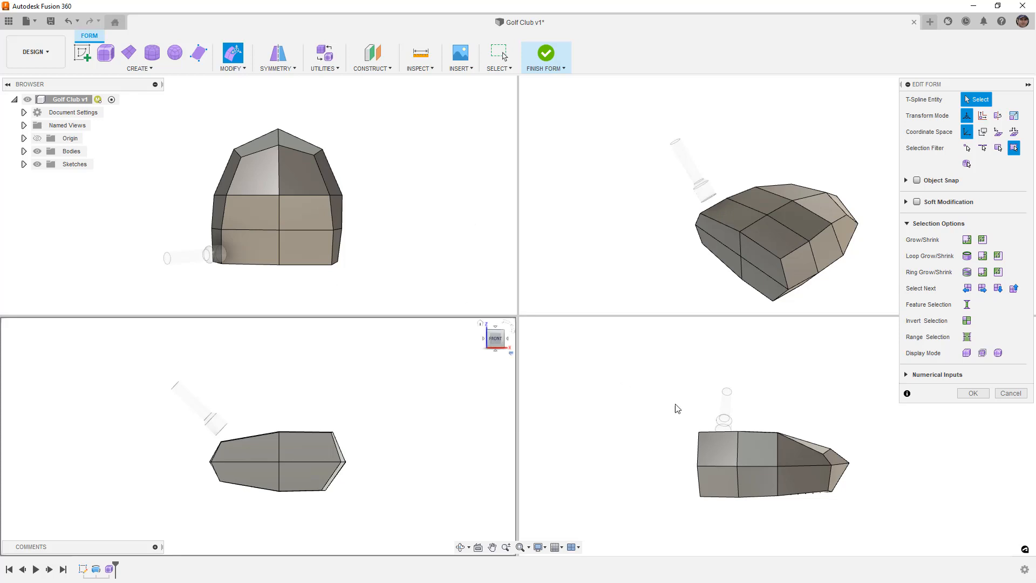
pyautogui.click(823, 454)
pyautogui.scroll(2, 825, 454)
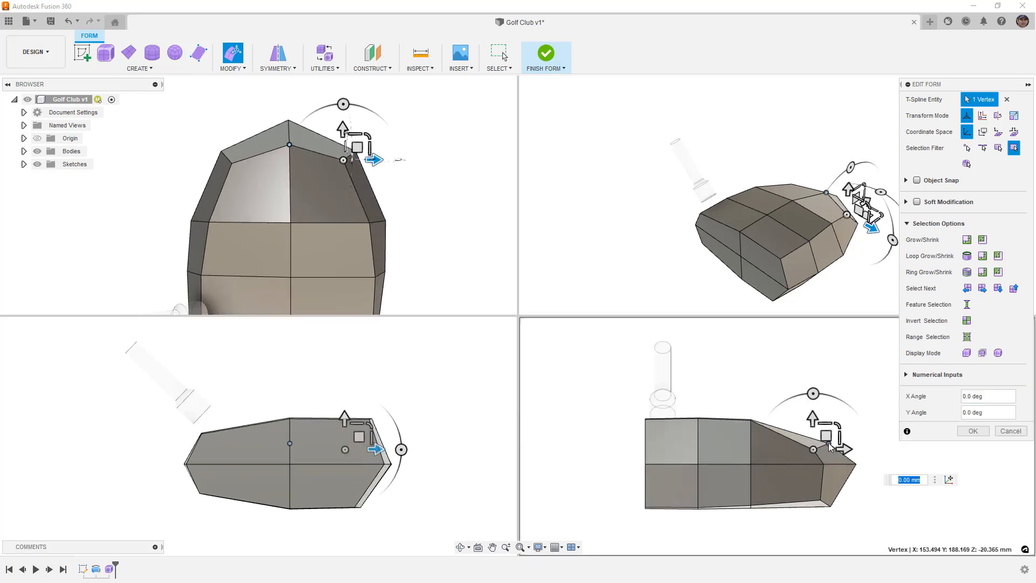
pyautogui.moveTo(828, 434); pyautogui.dragTo(834, 434)
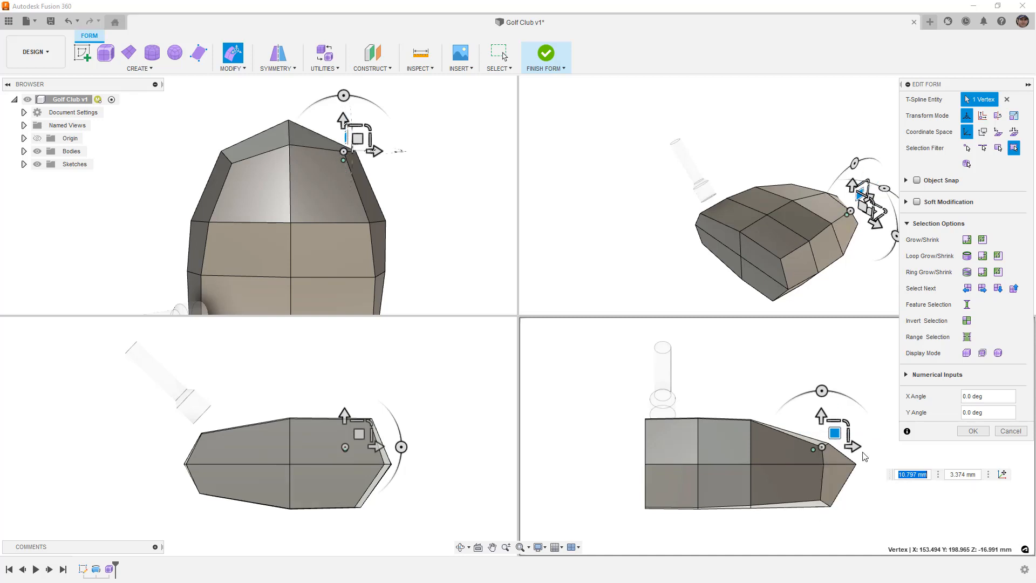
# - In the top view, pull the rearmost centre vertex about 14.2 mm forward and shift the left upper rear corner vertex slightly rearward
pyautogui.moveTo(320, 102); pyautogui.dragTo(303, 116)
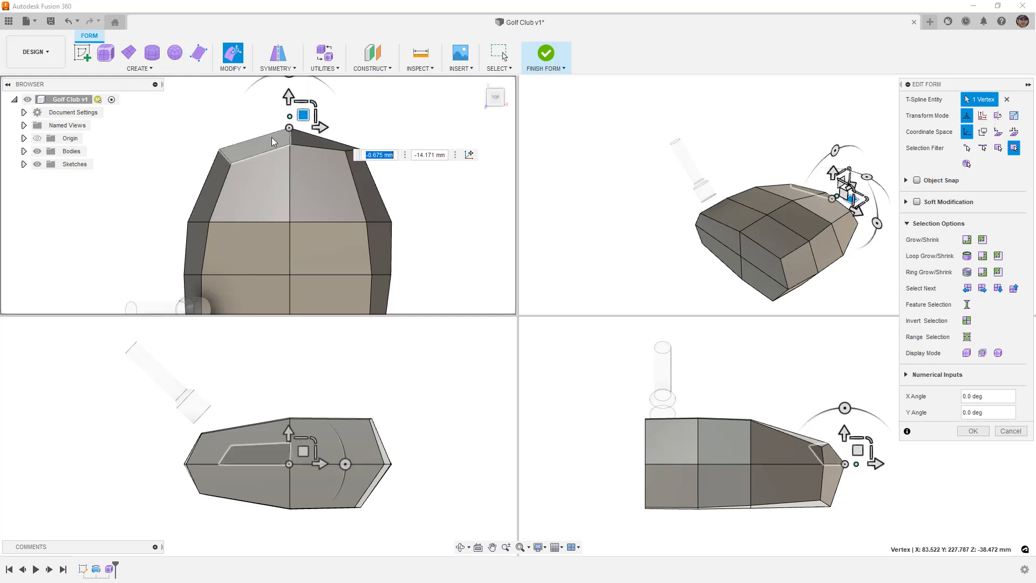
pyautogui.click(232, 165)
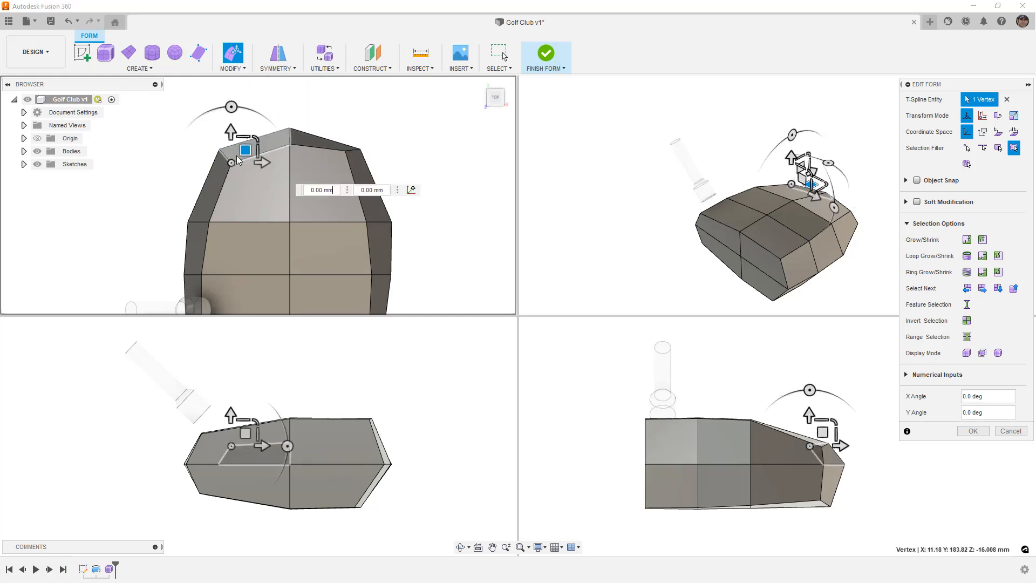
pyautogui.moveTo(242, 145); pyautogui.dragTo(248, 140)
# - Move the right upper rear corner vertex about 3.4 mm outward in X and 6.7 mm forward in Y, and return to a single view
pyautogui.click(345, 151)
pyautogui.moveTo(360, 138); pyautogui.dragTo(362, 144)
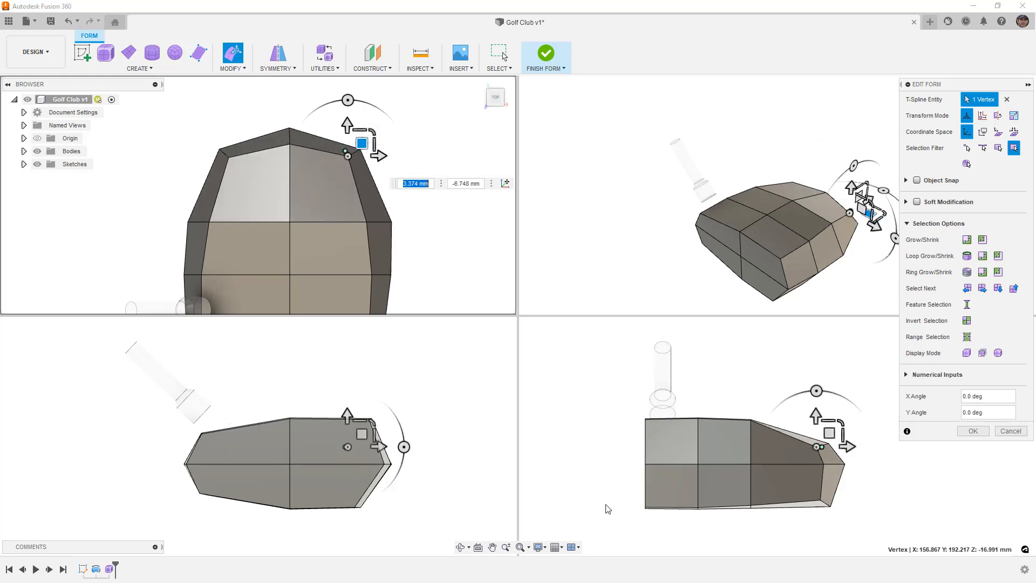
pyautogui.click(579, 547)
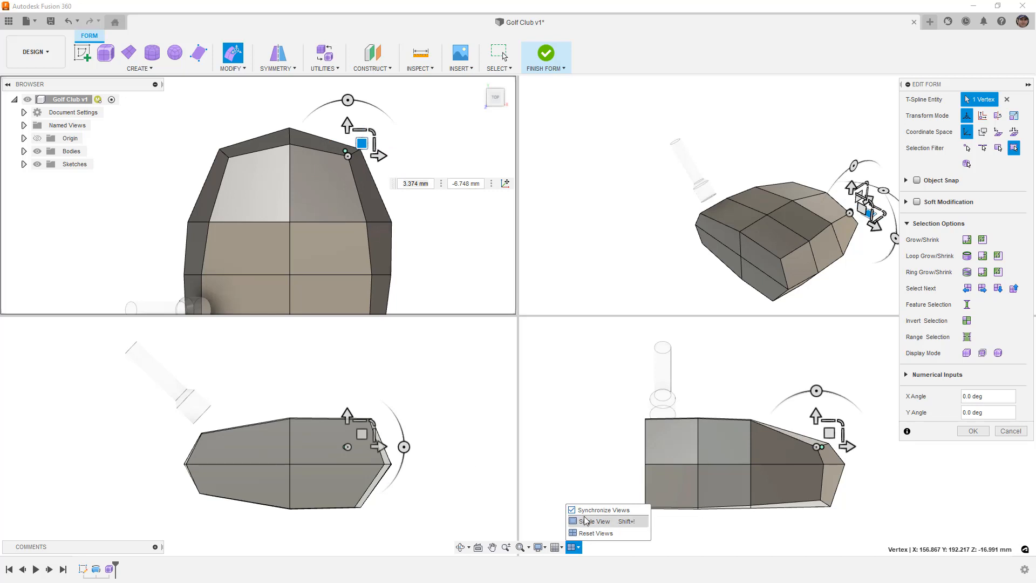
pyautogui.click(584, 519)
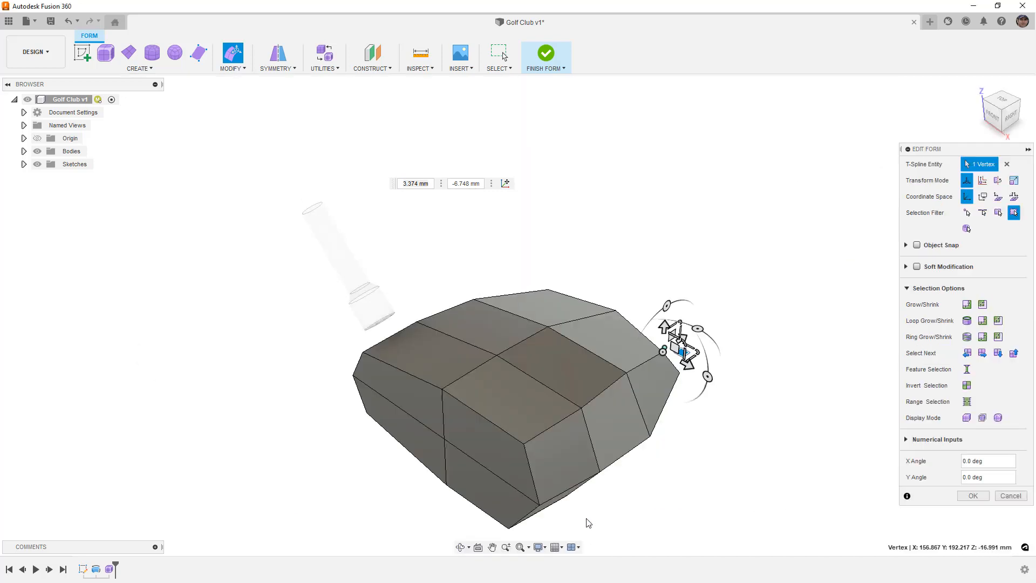
pyautogui.click(591, 262)
# - From the right side, lower the upper side vertex on the rearmost vertical edge line by 5 mm in Z
pyautogui.scroll(-2, 597, 319)
pyautogui.keyDown('shift'); pyautogui.moveTo(569, 400); pyautogui.dragTo(534, 321, button='middle'); pyautogui.keyUp('shift')
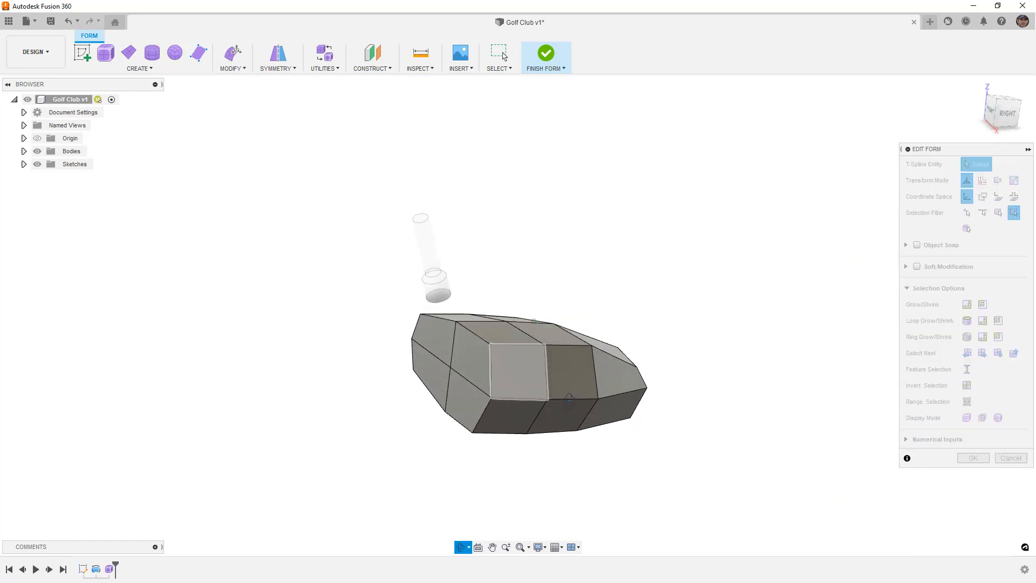
pyautogui.click(1005, 113)
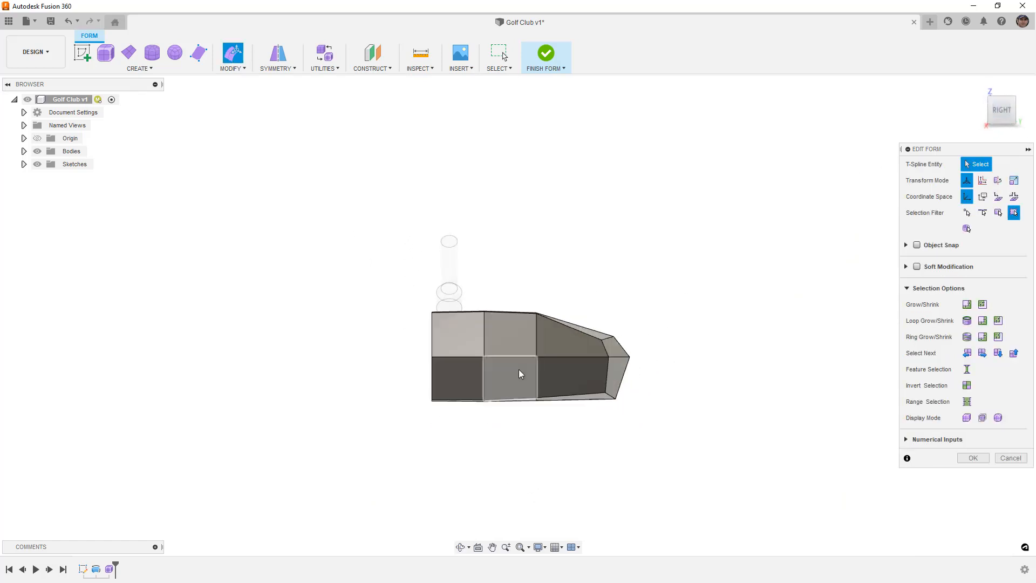
pyautogui.scroll(5, 537, 313)
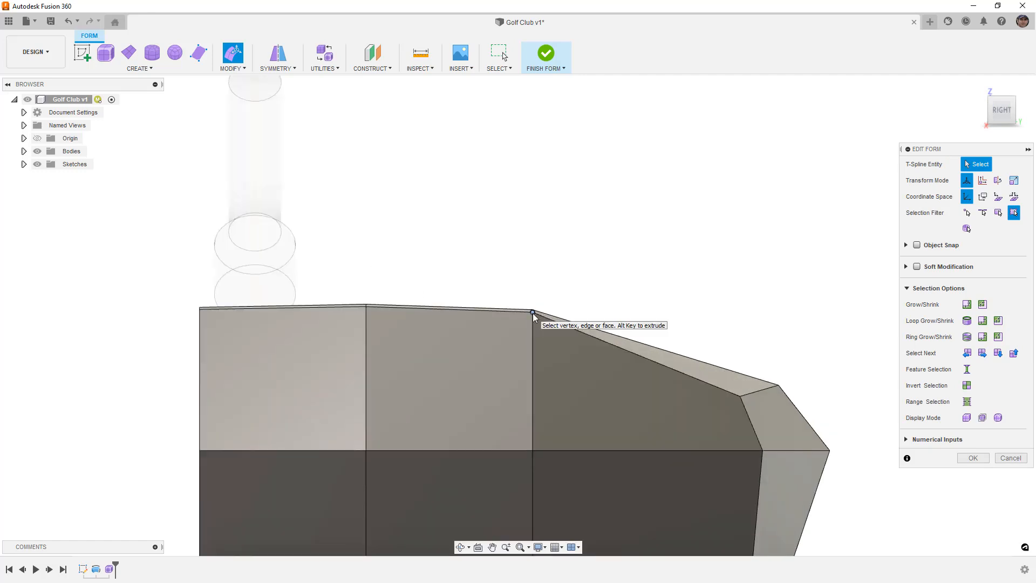
pyautogui.click(533, 313)
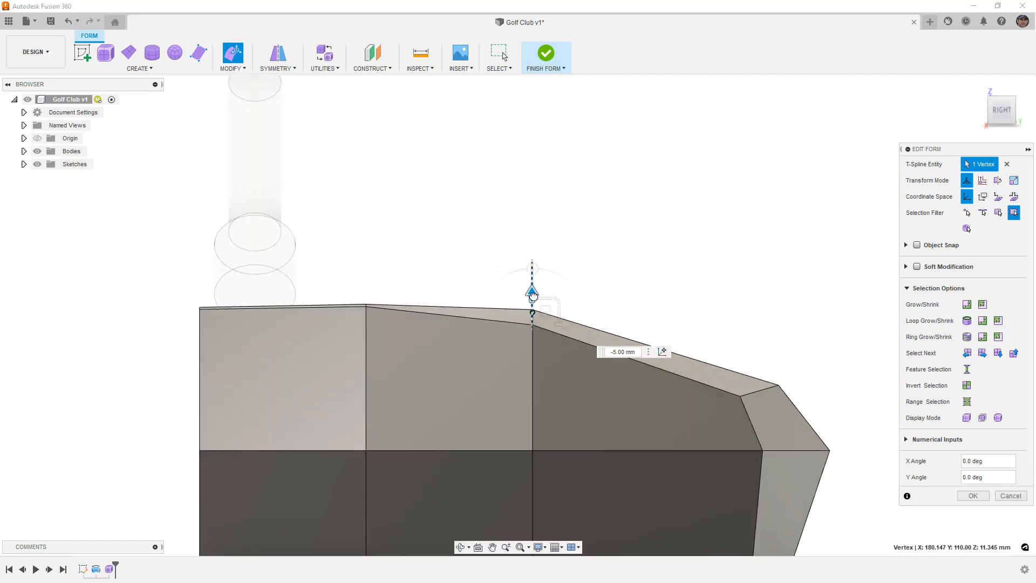
pyautogui.click(565, 252)
pyautogui.scroll(-5, 566, 255)
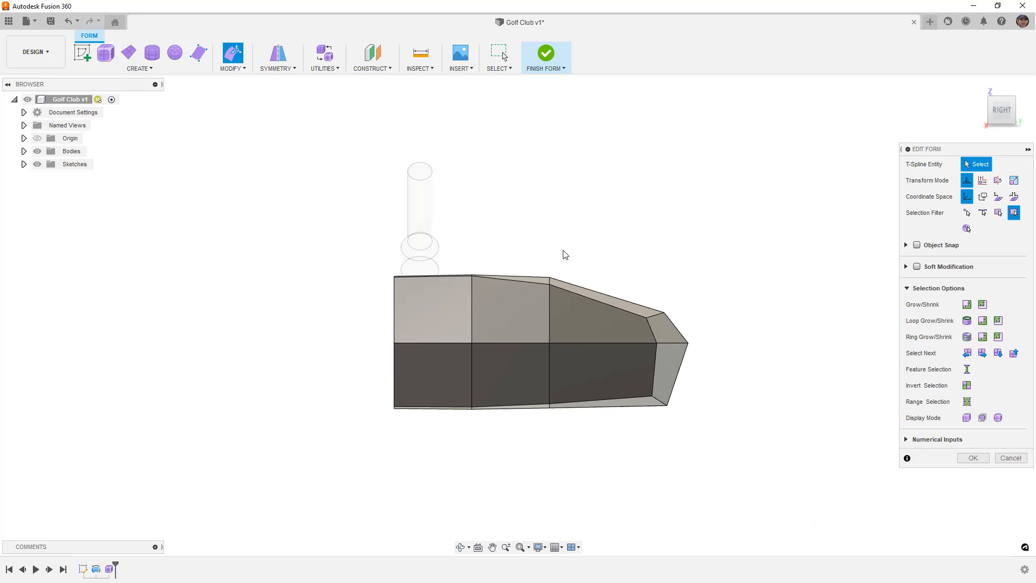
# - Examine the head in smooth display from the side and underneath, and return to box display in the bottom view
pyautogui.hotkey('alt', '3')
pyautogui.scroll(-3, 564, 255)
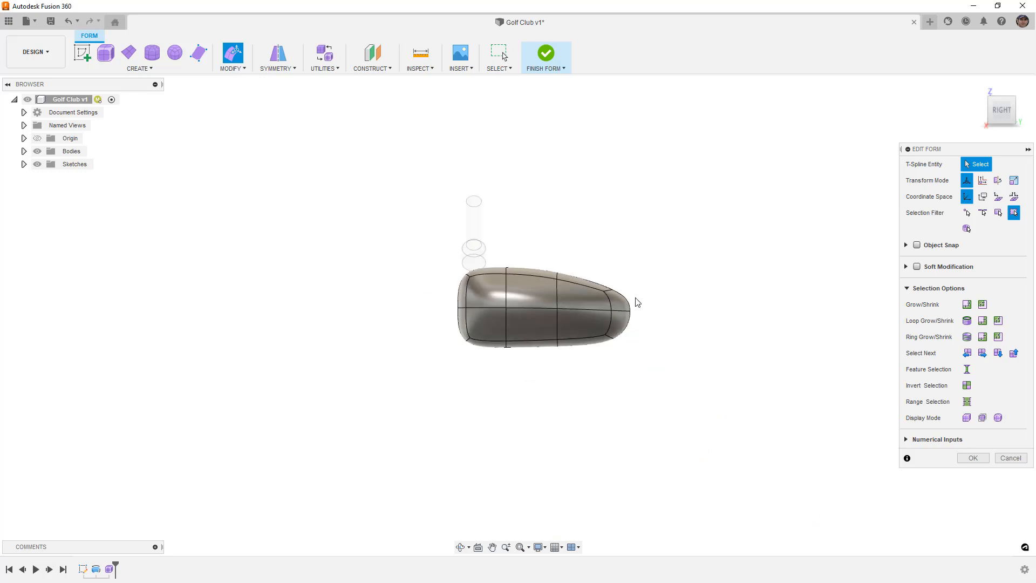
pyautogui.keyDown('shift'); pyautogui.moveTo(503, 362); pyautogui.dragTo(600, 316, button='middle'); pyautogui.keyUp('shift')
pyautogui.hotkey('alt', '1')
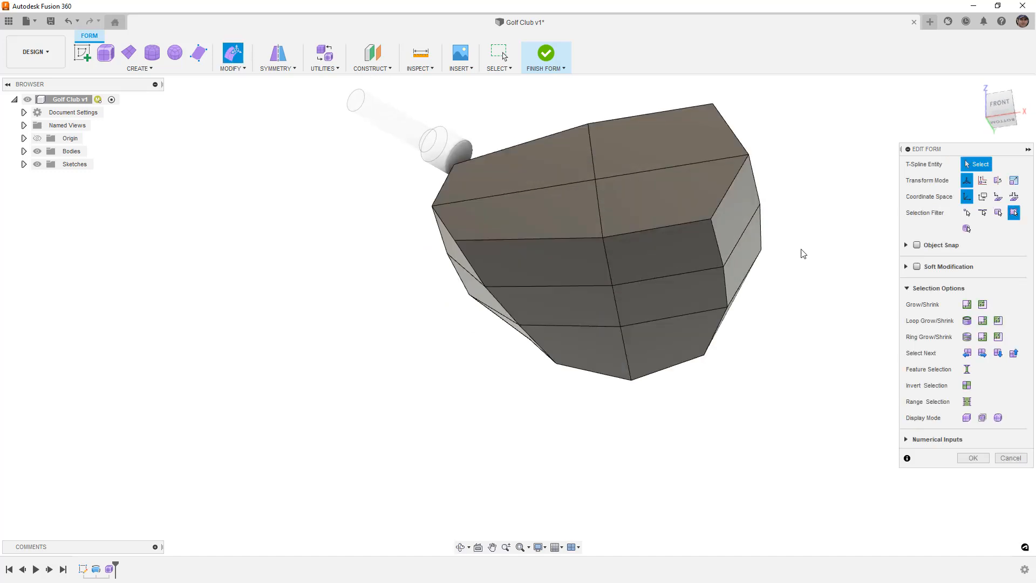
pyautogui.click(1002, 120)
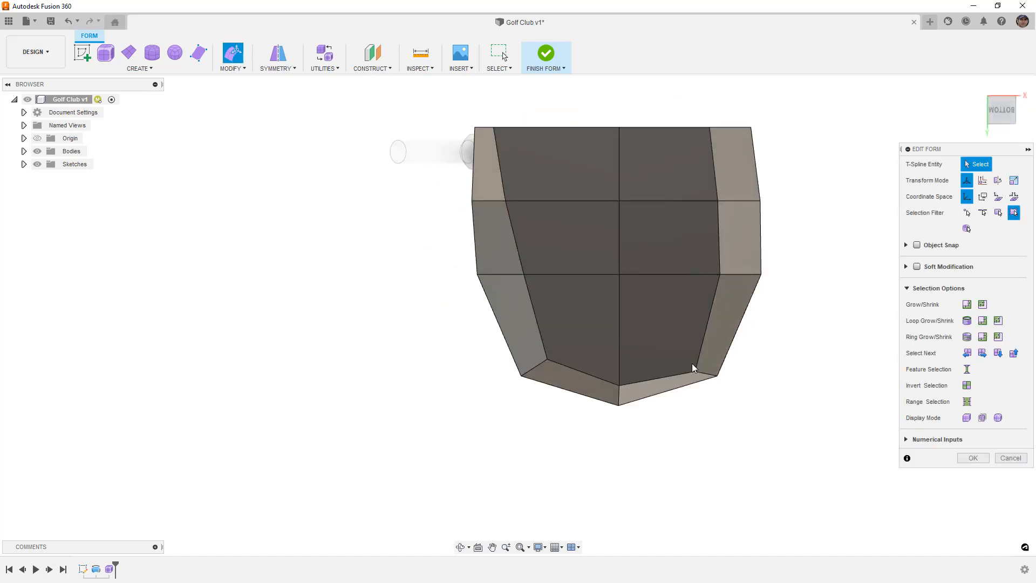
# - In the bottom view, move the two frontmost right underside vertices 20 mm outward in X and pull the third one outward in line
pyautogui.click(710, 128)
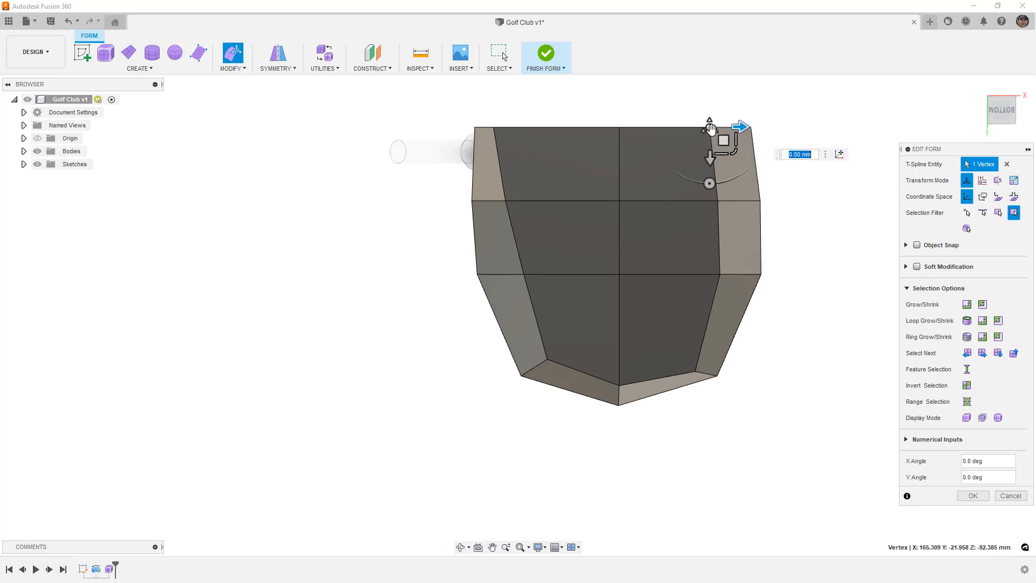
pyautogui.scroll(3, 741, 140)
pyautogui.moveTo(739, 122); pyautogui.dragTo(757, 121)
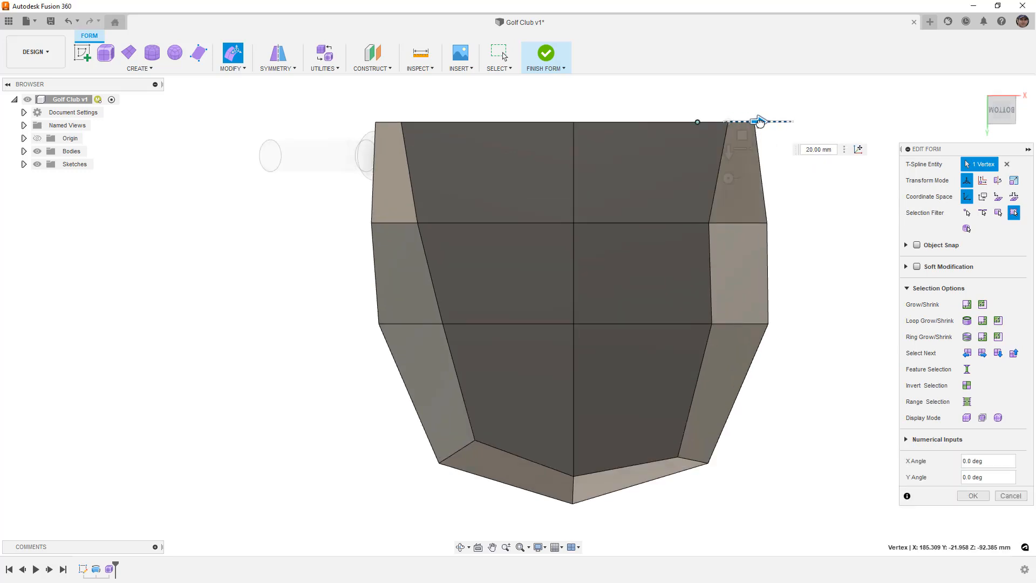
pyautogui.click(710, 224)
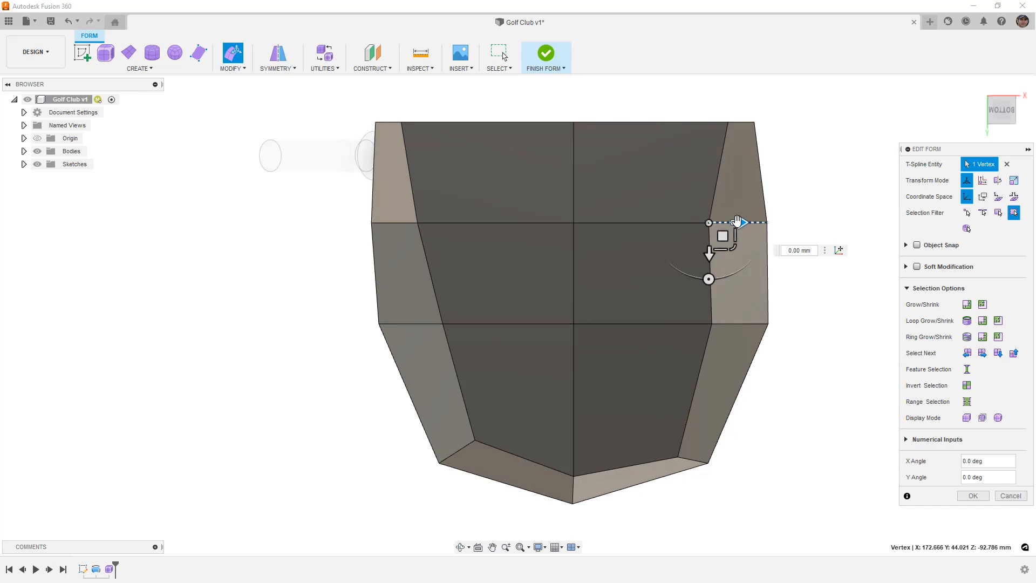
pyautogui.moveTo(736, 220); pyautogui.dragTo(766, 221)
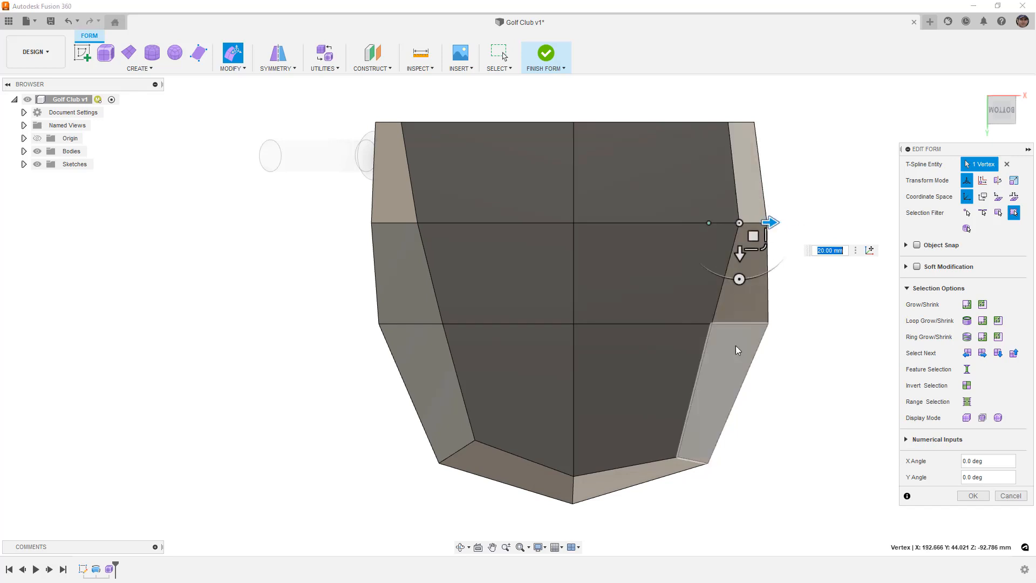
pyautogui.click(712, 324)
pyautogui.moveTo(743, 324)
pyautogui.mouseDown()
pyautogui.moveTo(771, 325)
pyautogui.moveTo(744, 312)
pyautogui.mouseUp()
# - Move the left underside vertices outward in X, the second row by -10 mm and the third row by -20 mm
pyautogui.scroll(3, 770, 340)
pyautogui.scroll(-1, 766, 347)
pyautogui.scroll(-1, 761, 347)
pyautogui.click(387, 215)
pyautogui.scroll(1, 376, 215)
pyautogui.moveTo(422, 213); pyautogui.dragTo(398, 213)
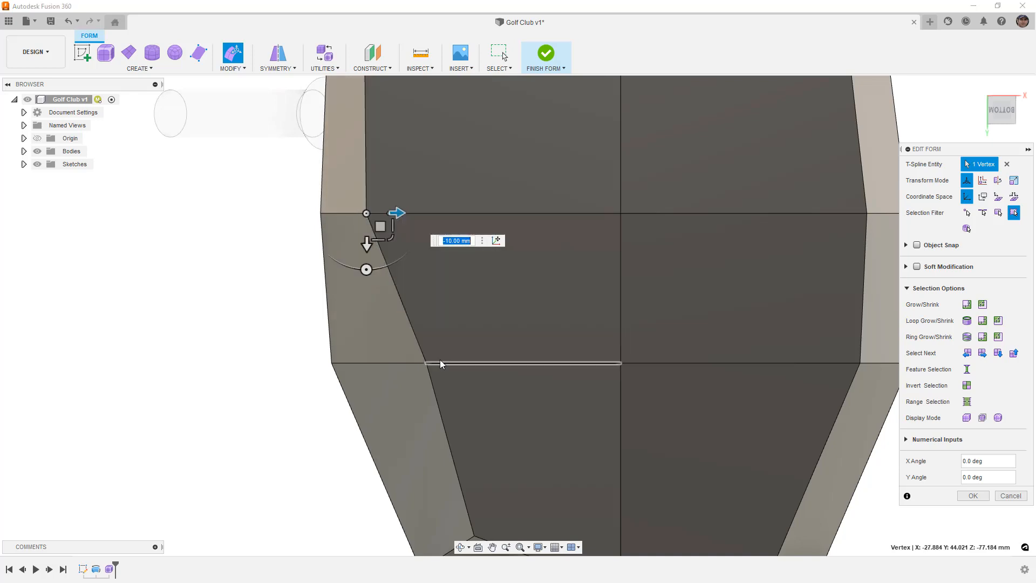
pyautogui.click(427, 362)
pyautogui.moveTo(458, 363); pyautogui.dragTo(417, 363)
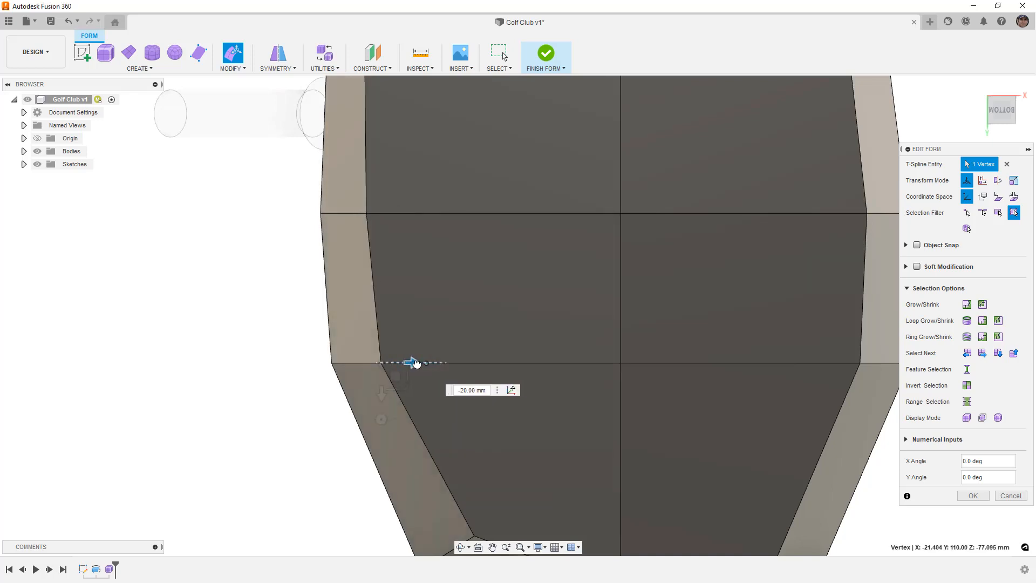
# - From the front, shift the lower left corner vertex of the front face slightly inward and down
pyautogui.scroll(-2, 378, 324)
pyautogui.keyDown('shift'); pyautogui.moveTo(509, 220); pyautogui.dragTo(613, 202, button='middle'); pyautogui.keyUp('shift')
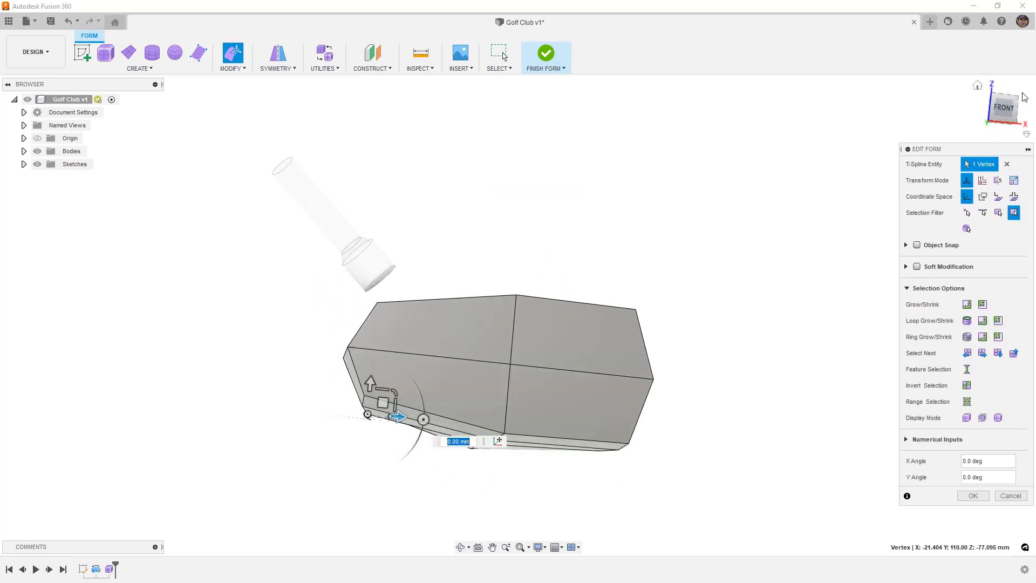
pyautogui.click(1005, 109)
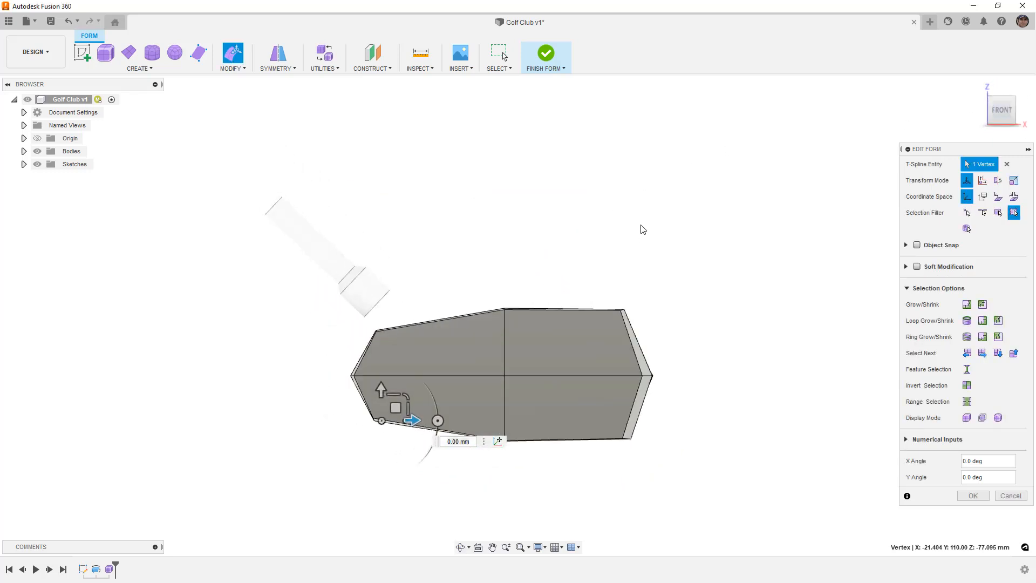
pyautogui.click(712, 324)
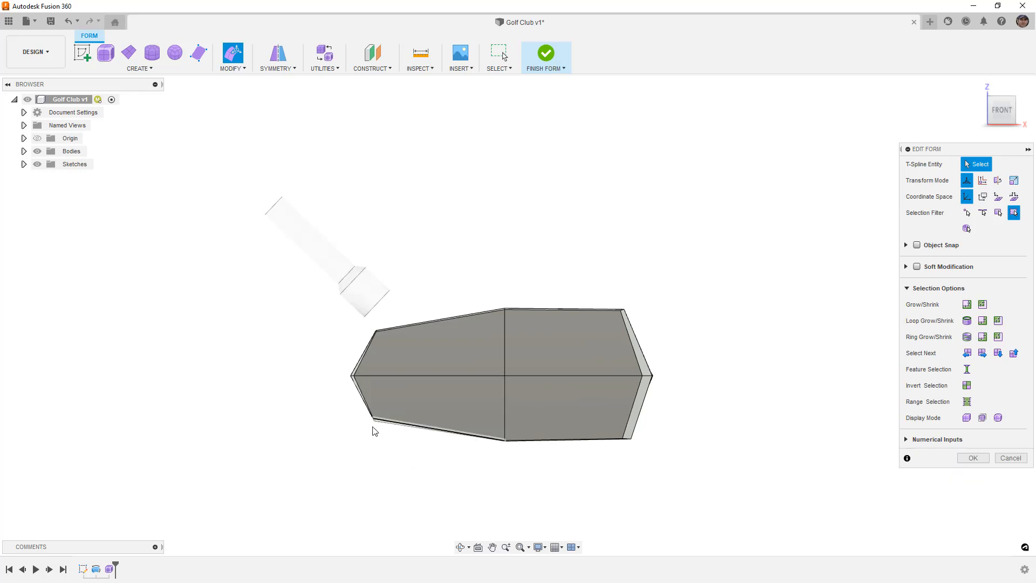
pyautogui.scroll(5, 384, 420)
pyautogui.click(386, 410)
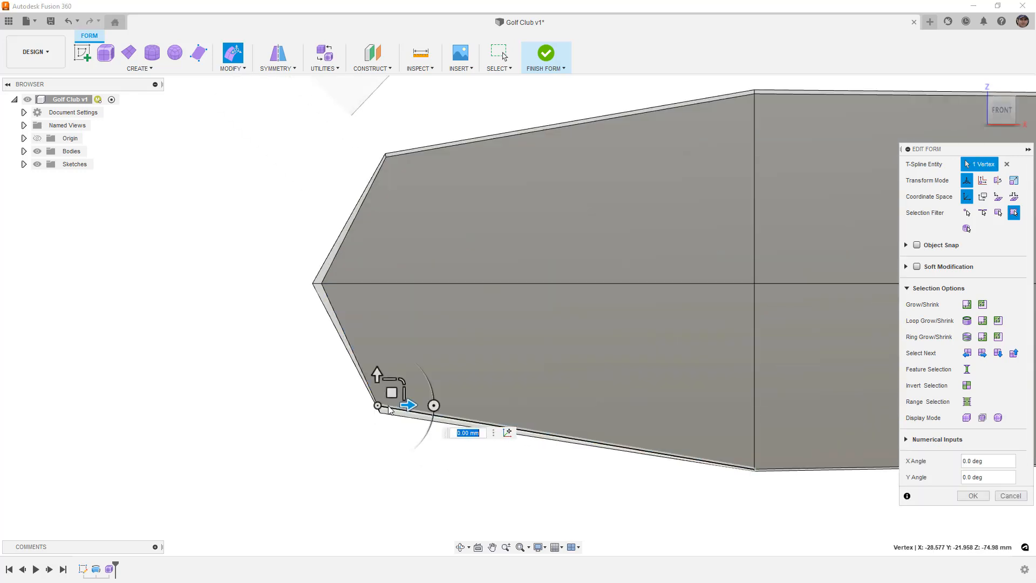
pyautogui.moveTo(392, 393); pyautogui.dragTo(397, 398)
pyautogui.click(310, 399)
pyautogui.scroll(-5, 309, 377)
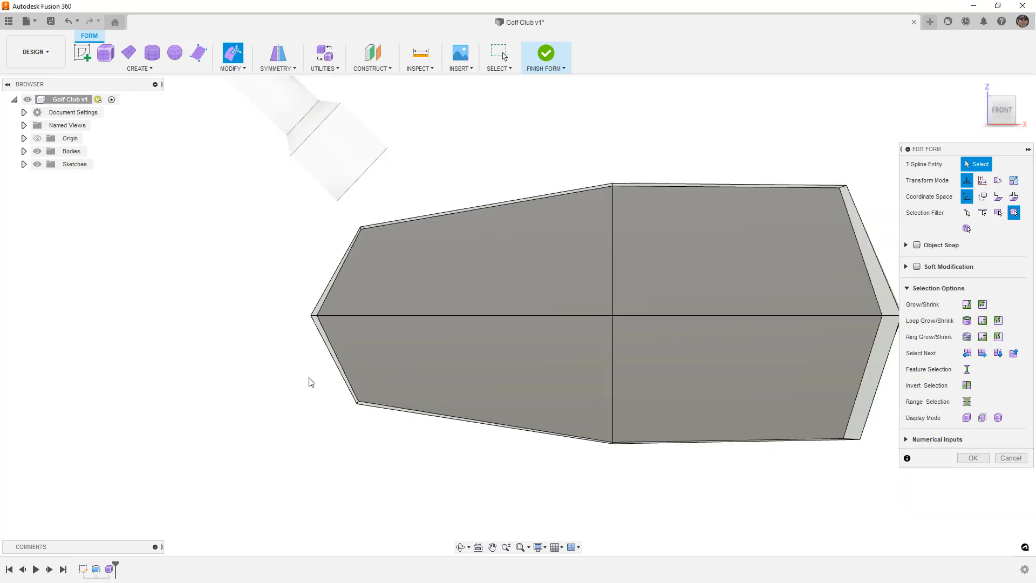
# - Examine the head from the right side and at an angle in smooth display, and return to box display
pyautogui.keyDown('shift'); pyautogui.moveTo(736, 252); pyautogui.dragTo(655, 271, button='middle'); pyautogui.keyUp('shift')
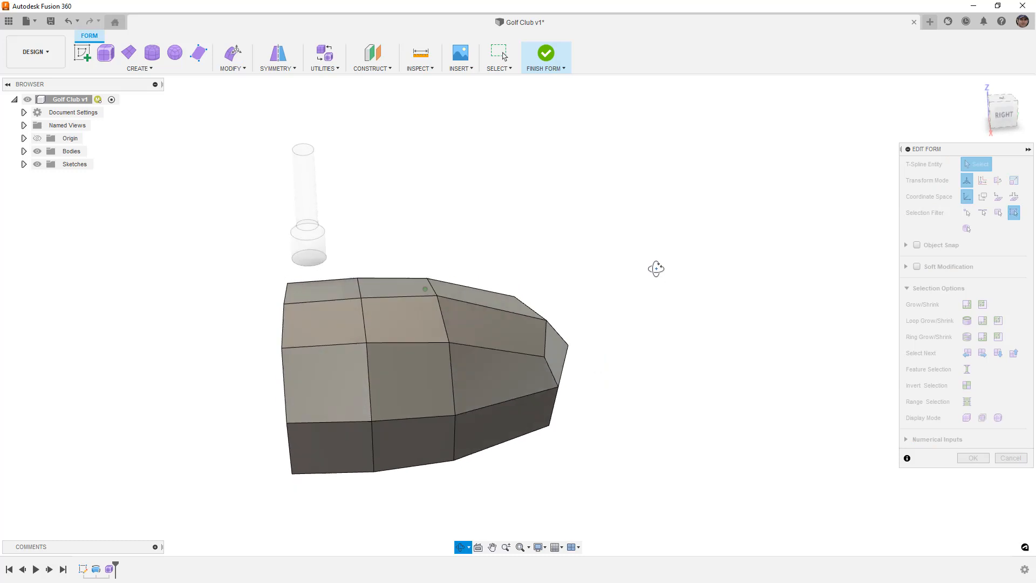
pyautogui.click(1002, 114)
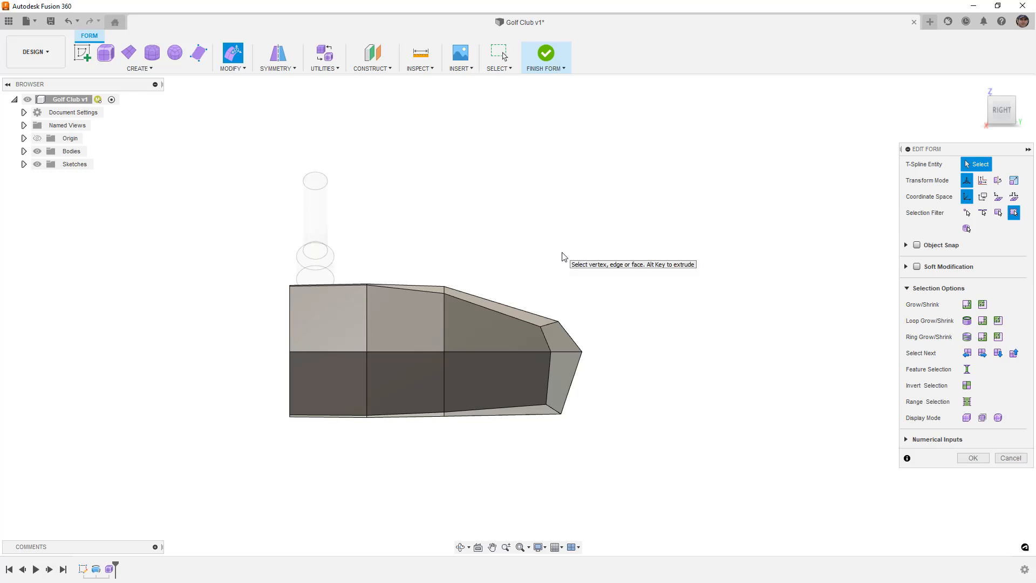
pyautogui.keyDown('shift'); pyautogui.moveTo(561, 256); pyautogui.dragTo(551, 301, button='middle'); pyautogui.keyUp('shift')
pyautogui.hotkey('alt', '3')
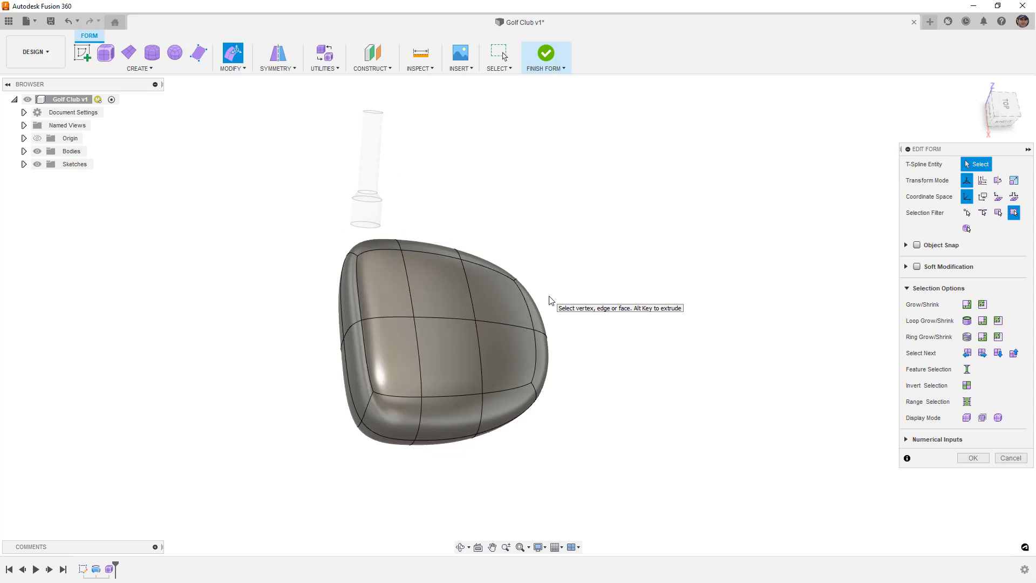
pyautogui.hotkey('alt', '1')
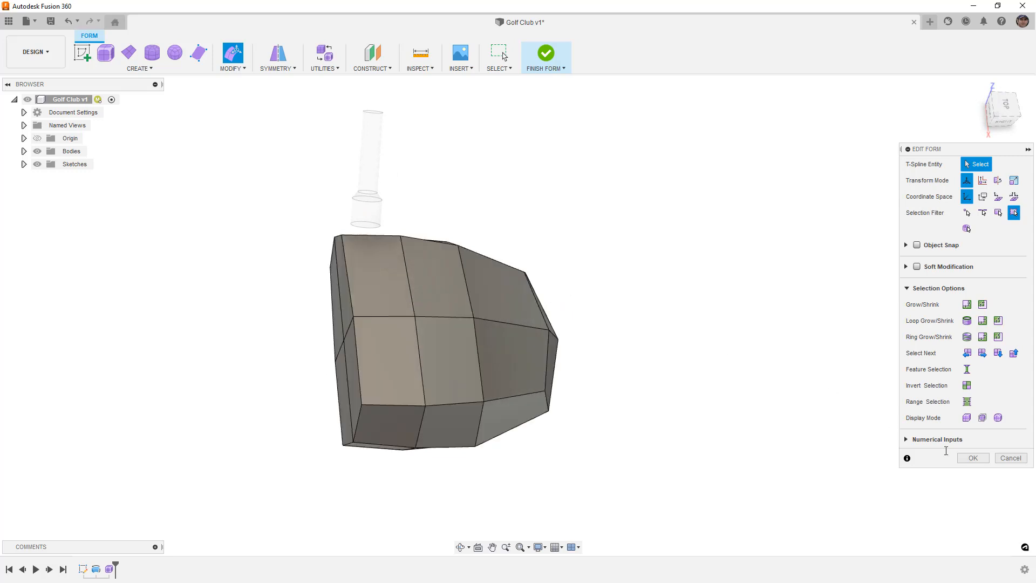
pyautogui.click(907, 288)
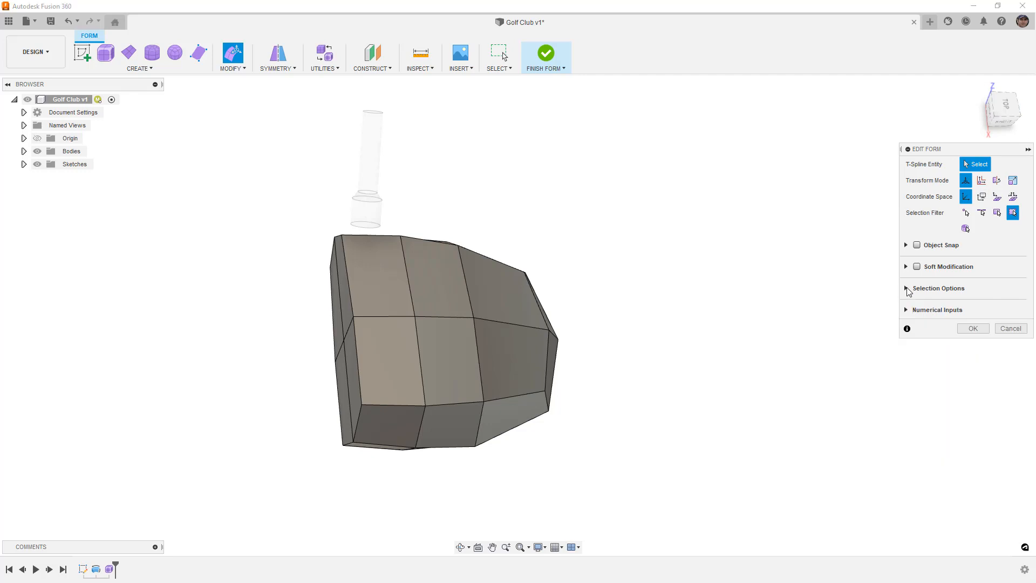
# - Compare the head's outline from above in smooth and box display, and finish the form edit
pyautogui.click(1004, 105)
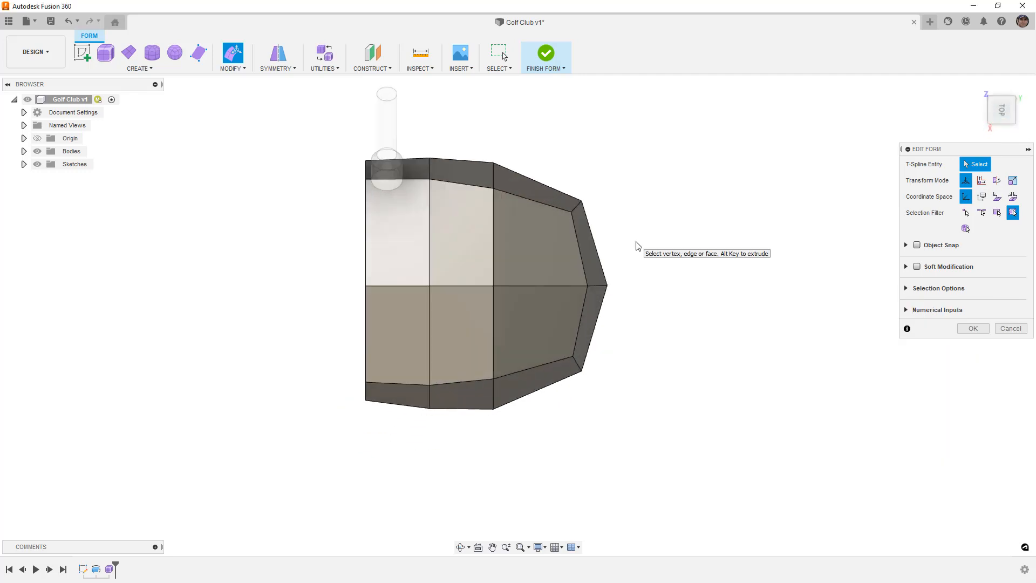
pyautogui.moveTo(638, 247); pyautogui.dragTo(610, 296, button='middle')
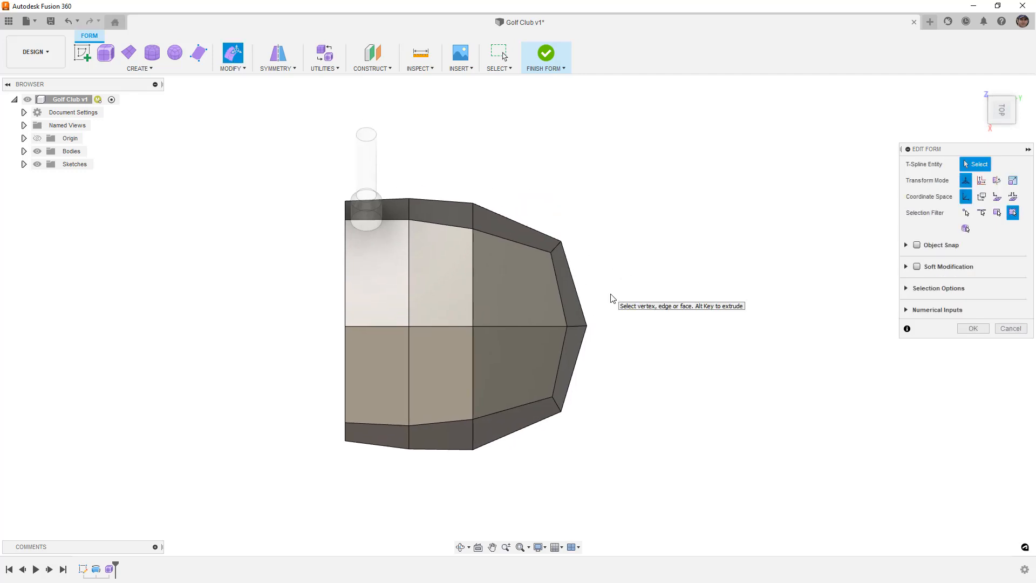
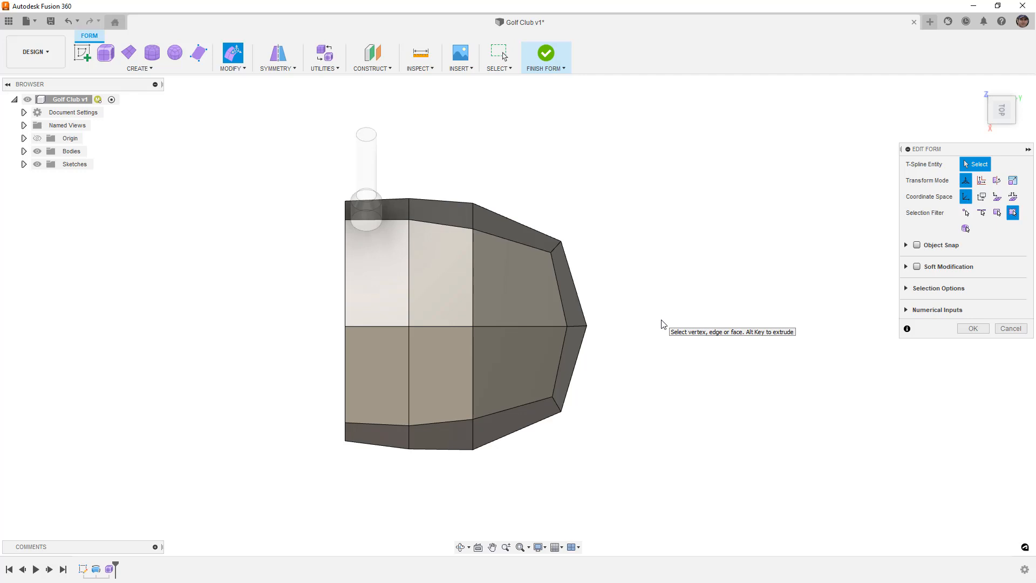
pyautogui.press('3')
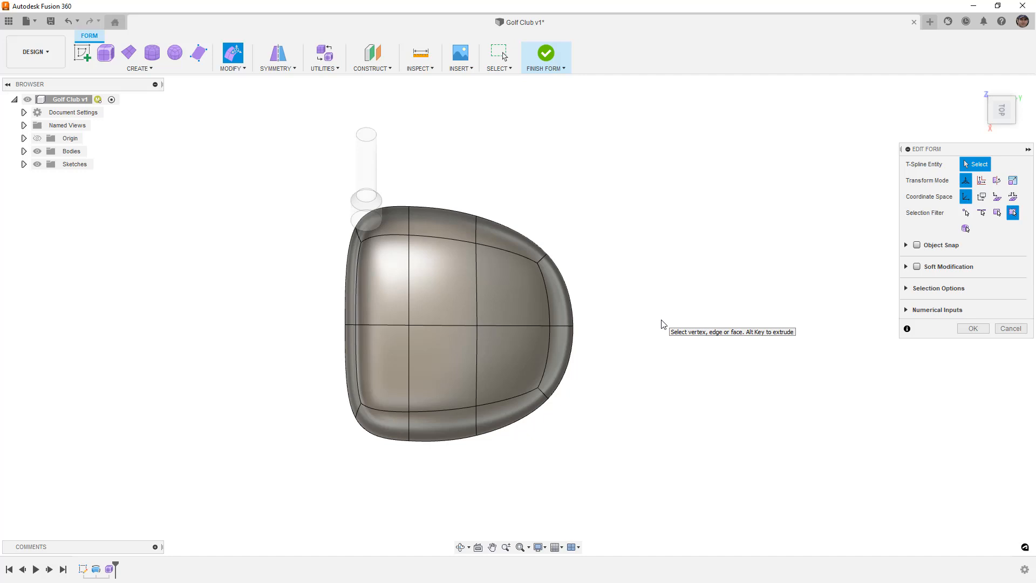
pyautogui.hotkey('alt', '1')
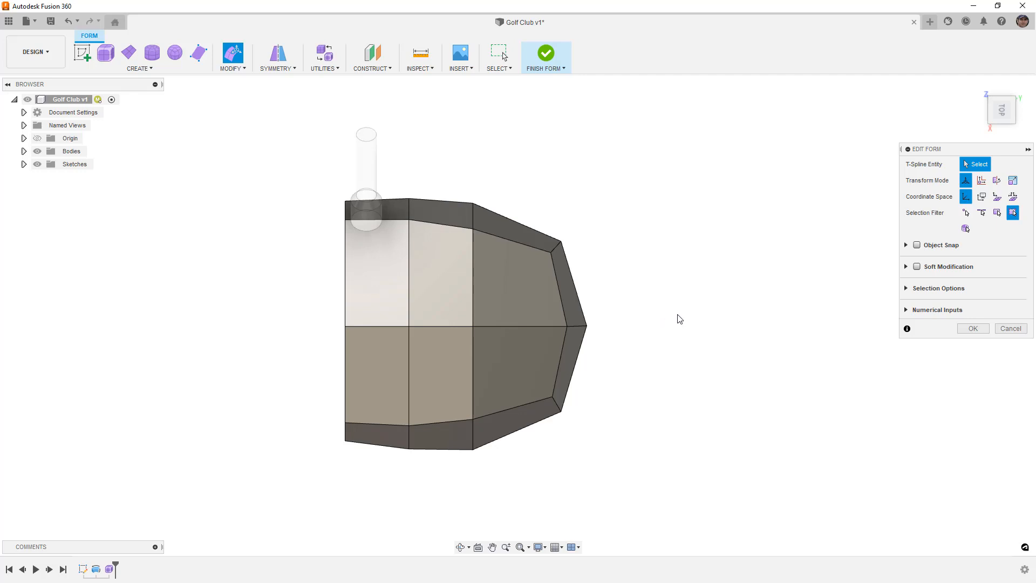
pyautogui.keyDown('shift'); pyautogui.moveTo(664, 393); pyautogui.dragTo(691, 316, button='middle'); pyautogui.keyUp('shift')
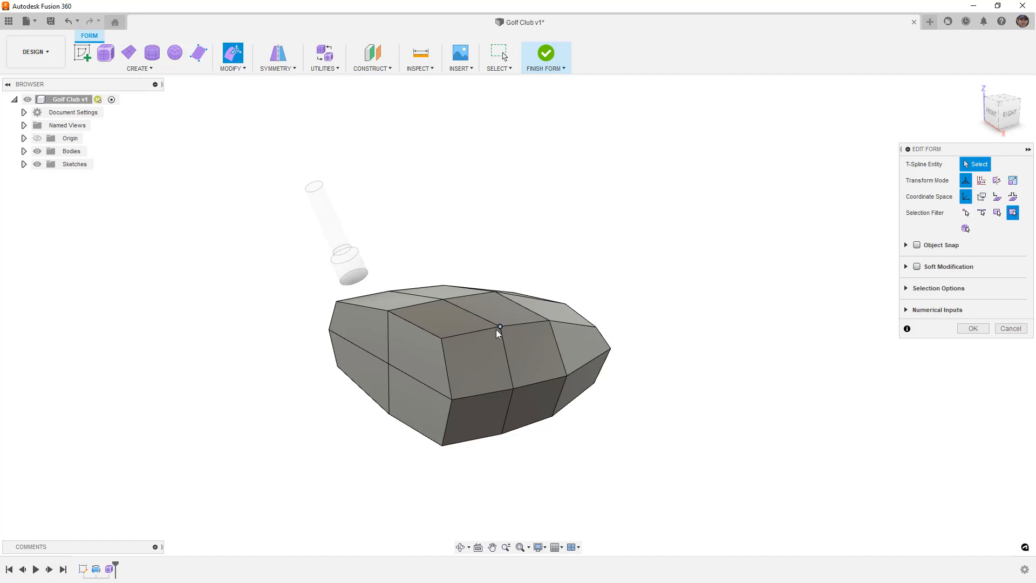
pyautogui.click(973, 329)
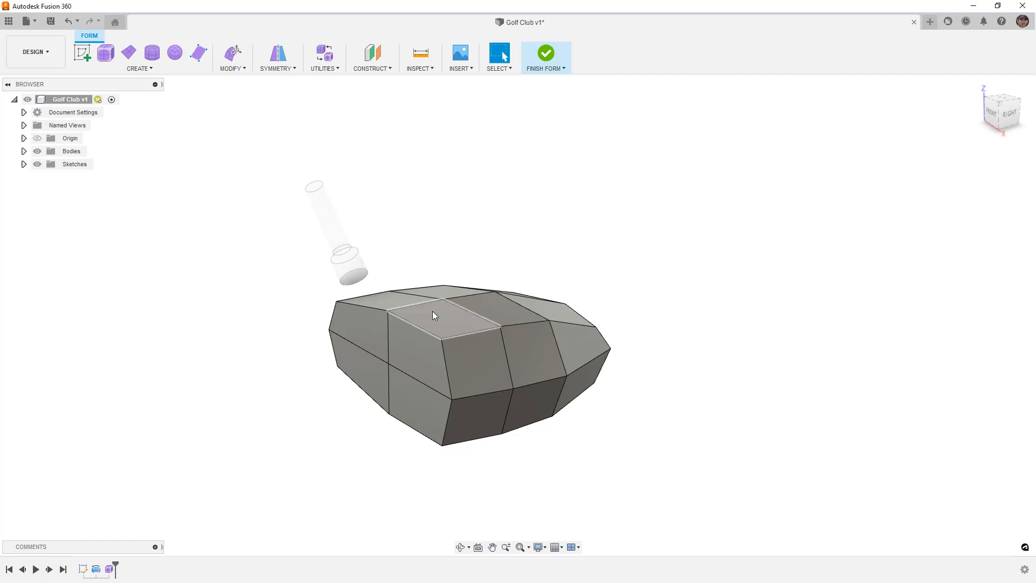
# - Insert a simple, single-sided edge loop just behind the front face from the adjacent loop, at insert location 0.941
pyautogui.doubleClick(471, 311)
pyautogui.click(245, 69)
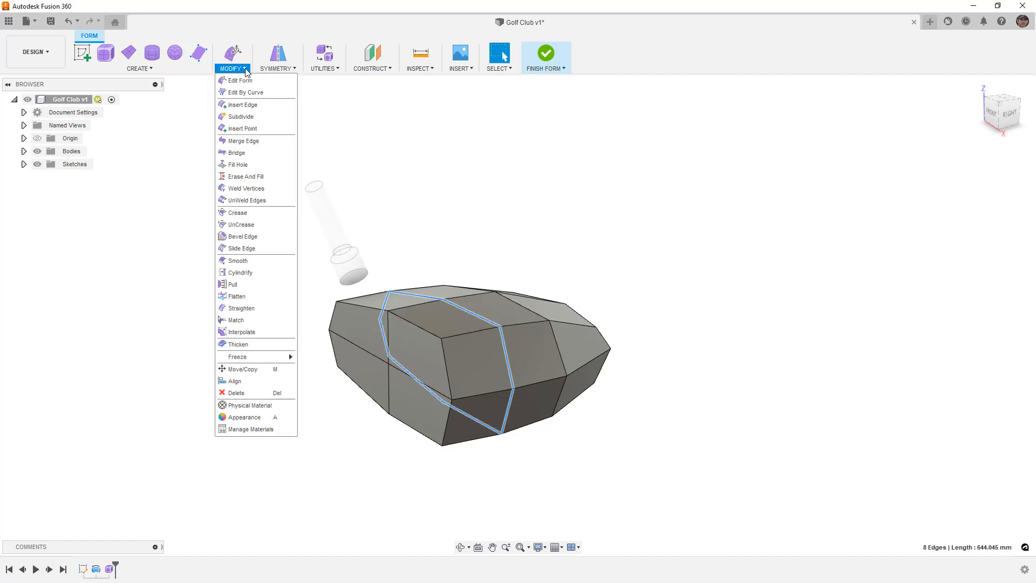
pyautogui.click(243, 105)
pyautogui.keyDown('shift'); pyautogui.moveTo(397, 229); pyautogui.dragTo(425, 318, button='middle'); pyautogui.keyUp('shift')
pyautogui.moveTo(411, 307); pyautogui.dragTo(330, 322)
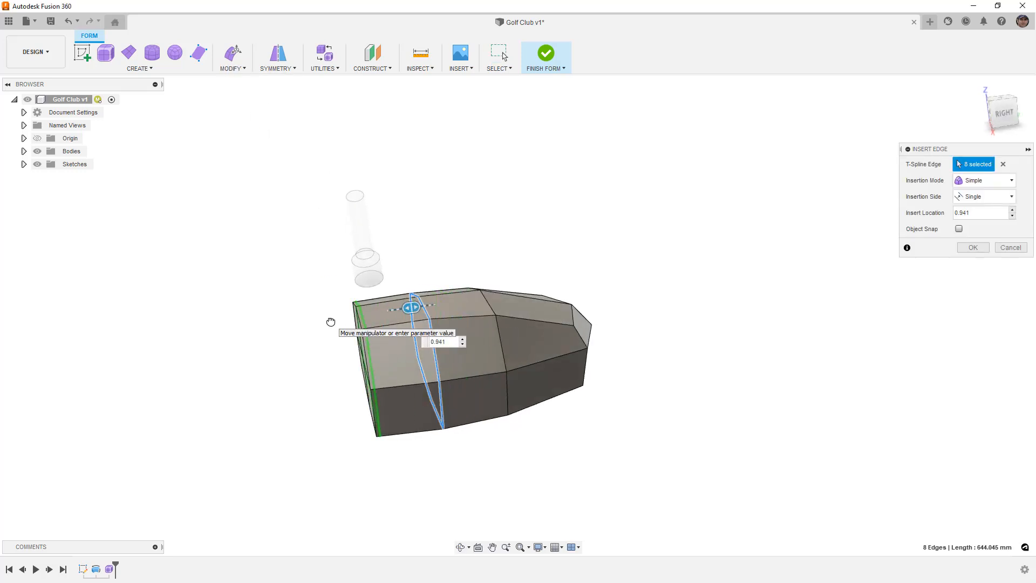
pyautogui.click(1002, 111)
pyautogui.scroll(5, 360, 303)
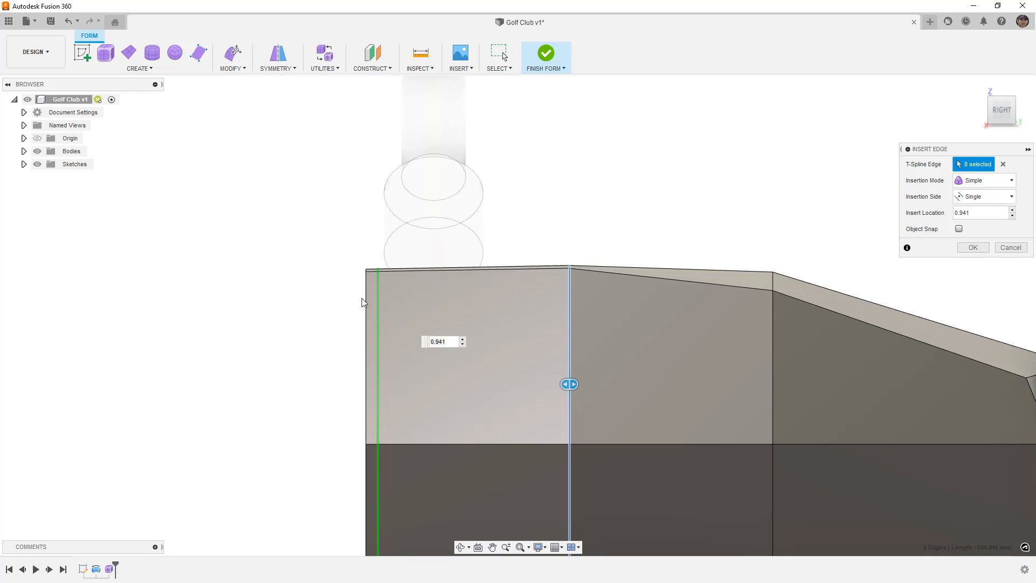
pyautogui.scroll(-3, 371, 291)
pyautogui.keyDown('shift'); pyautogui.moveTo(372, 311); pyautogui.dragTo(436, 345, button='middle'); pyautogui.keyUp('shift')
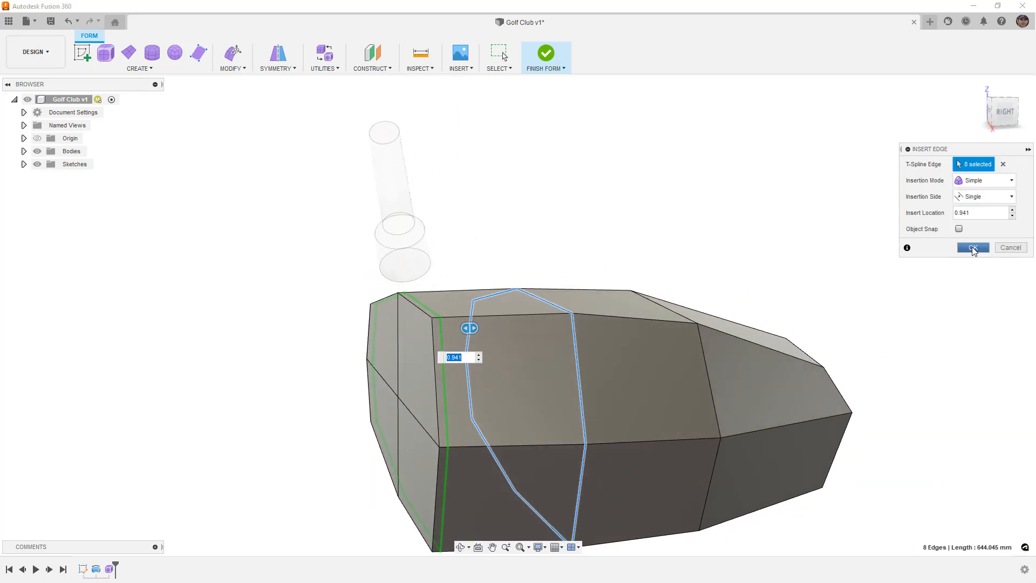
pyautogui.click(973, 247)
# - Inspect the edge loops around the front of the head and check the front edge in smooth display, returning to box display
pyautogui.click(433, 335)
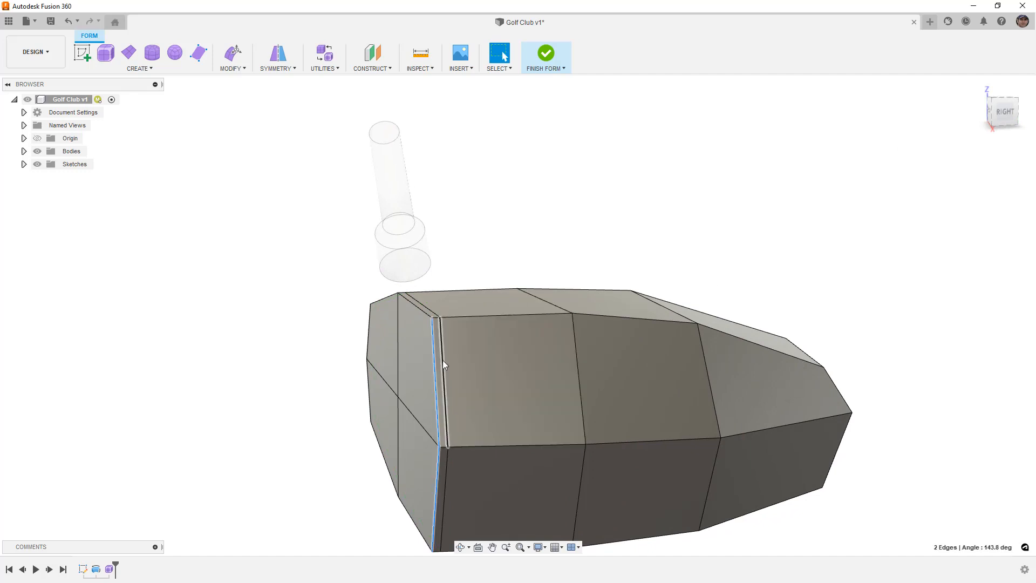
pyautogui.doubleClick(573, 323)
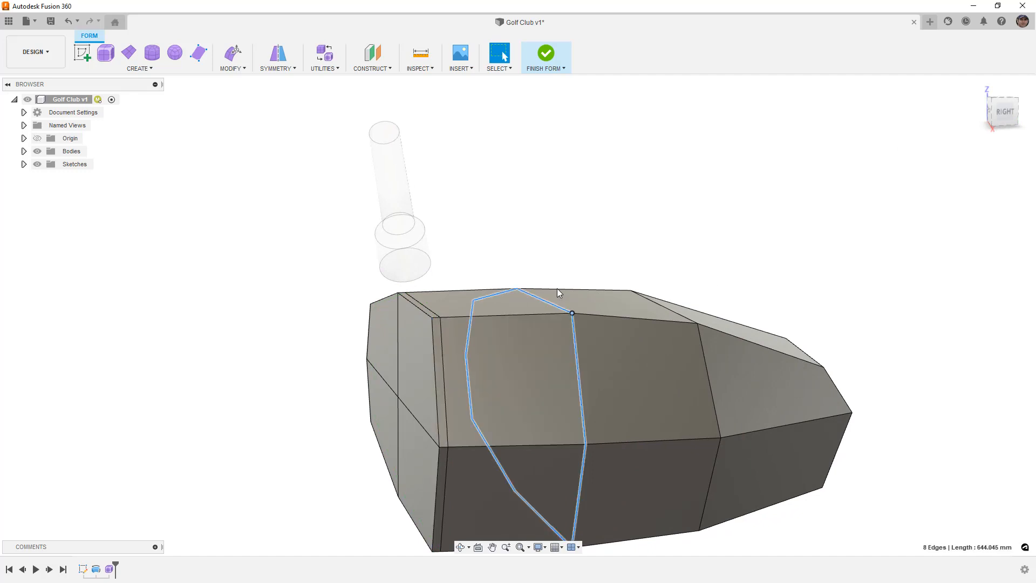
pyautogui.doubleClick(439, 339)
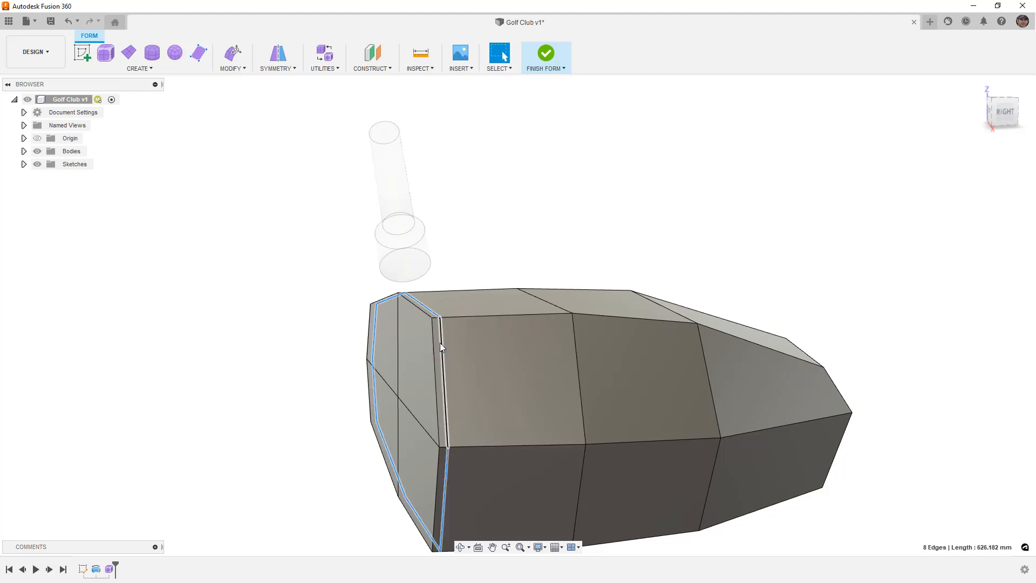
pyautogui.hotkey('alt', '3')
pyautogui.click(464, 273)
pyautogui.keyDown('shift'); pyautogui.moveTo(465, 273); pyautogui.dragTo(460, 276, button='middle'); pyautogui.keyUp('shift')
pyautogui.hotkey('alt', '1')
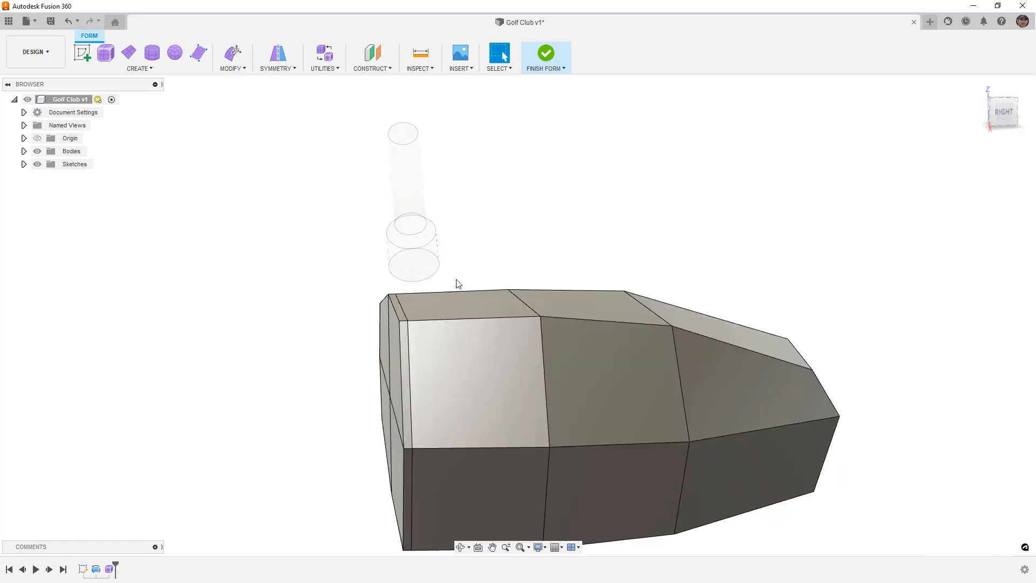
# - Select the eight perimeter edges of the front face and scale them down slightly and uniformly with Edit Form in the front view
pyautogui.click(403, 339)
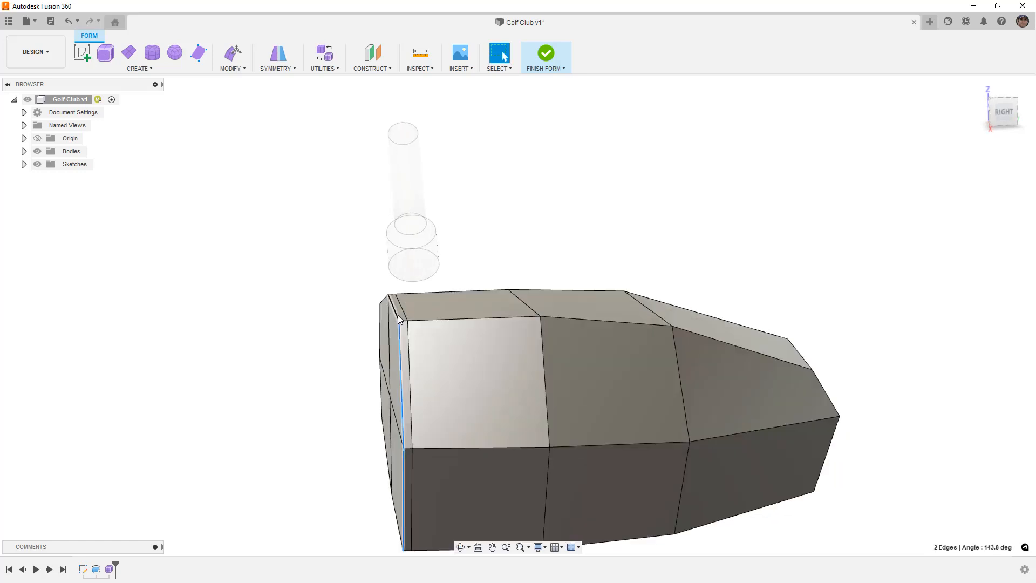
pyautogui.keyDown('shift'); pyautogui.click(400, 318); pyautogui.keyUp('shift')
pyautogui.keyDown('shift'); pyautogui.moveTo(391, 338); pyautogui.dragTo(430, 314, button='middle'); pyautogui.keyUp('shift')
pyautogui.keyDown('shift'); pyautogui.click(439, 306); pyautogui.keyUp('shift')
pyautogui.keyDown('shift'); pyautogui.click(348, 332); pyautogui.keyUp('shift')
pyautogui.keyDown('shift'); pyautogui.click(346, 426); pyautogui.keyUp('shift')
pyautogui.keyDown('shift'); pyautogui.click(392, 469); pyautogui.keyUp('shift')
pyautogui.keyDown('shift'); pyautogui.click(510, 528); pyautogui.keyUp('shift')
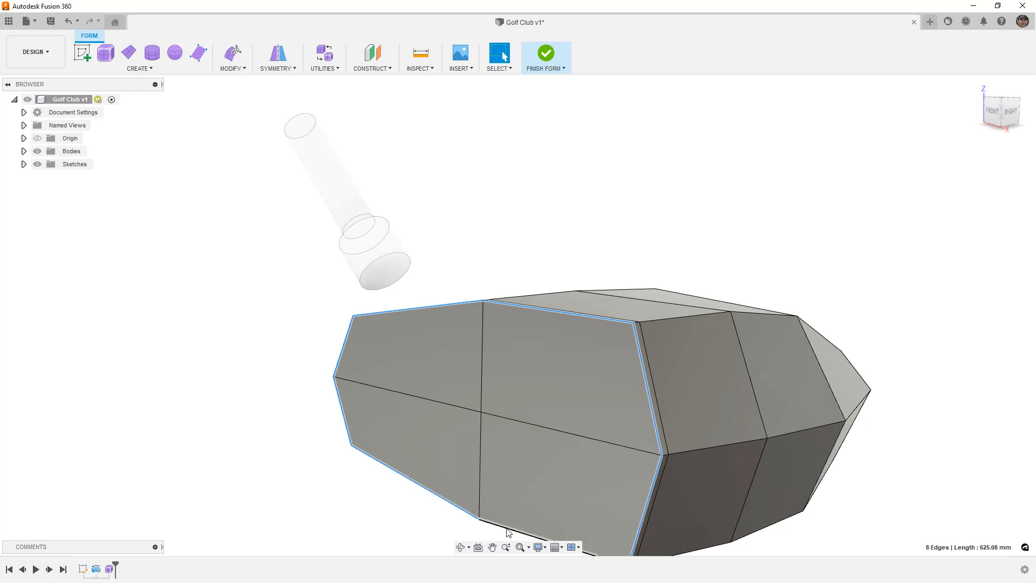
pyautogui.click(992, 111)
pyautogui.click(233, 53)
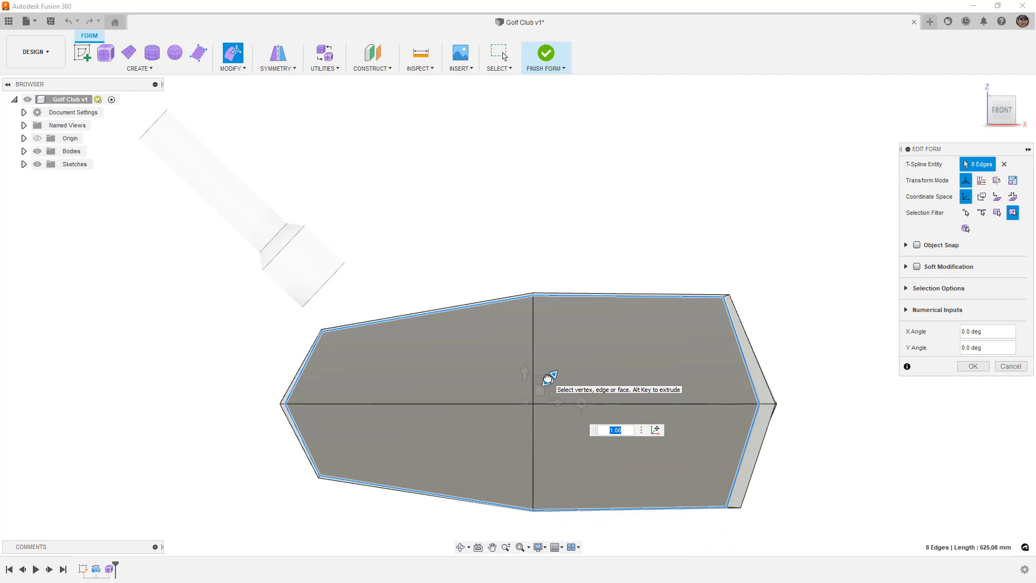
pyautogui.moveTo(546, 377); pyautogui.dragTo(548, 378)
pyautogui.keyDown('shift'); pyautogui.moveTo(675, 424); pyautogui.dragTo(619, 261, button='middle'); pyautogui.keyUp('shift')
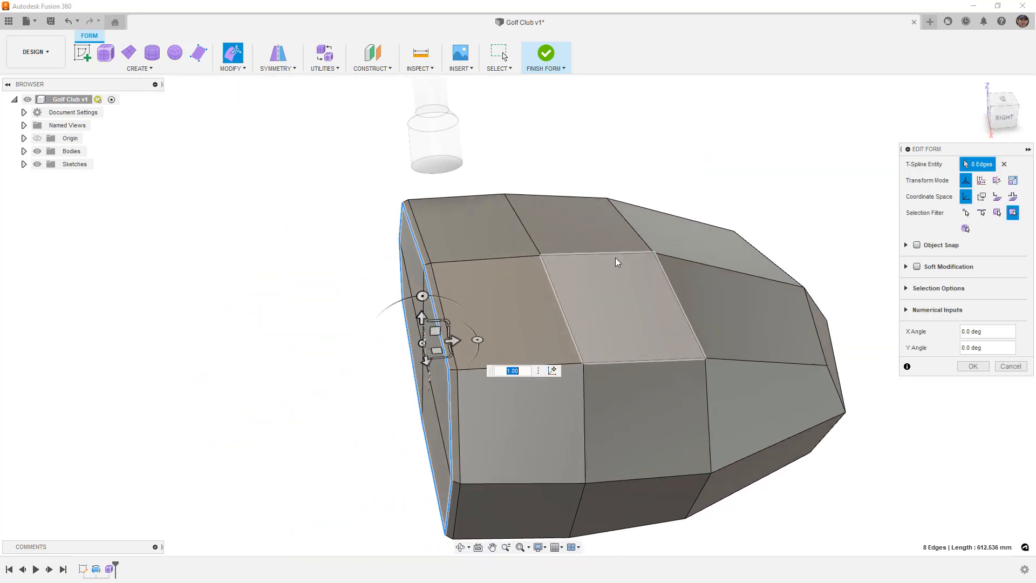
# - Check the front edge from the right view in smooth display, and finish the form edit in box display with the loop behind the front face selected
pyautogui.click(600, 141)
pyautogui.hotkey('alt', '3')
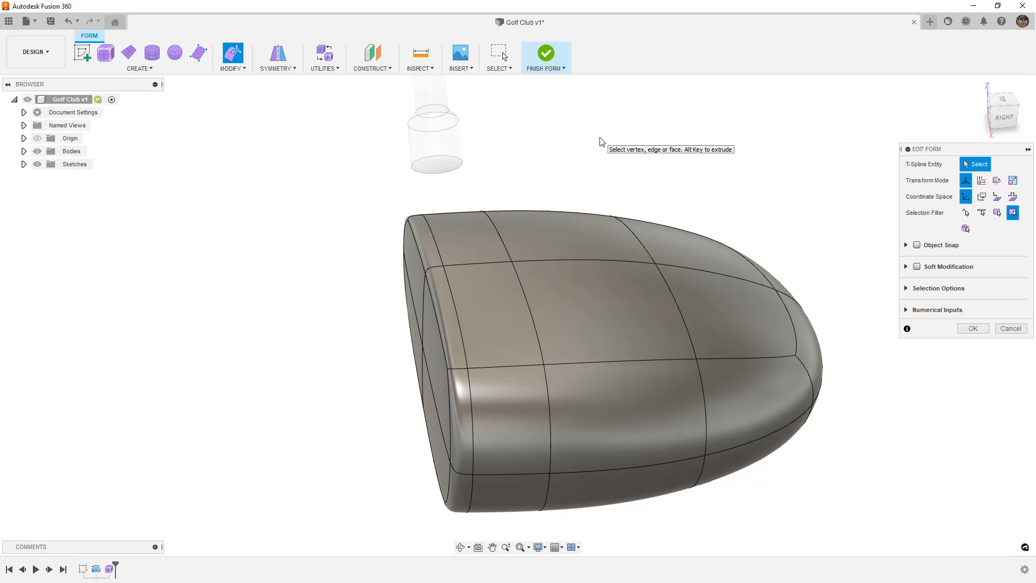
pyautogui.click(1003, 116)
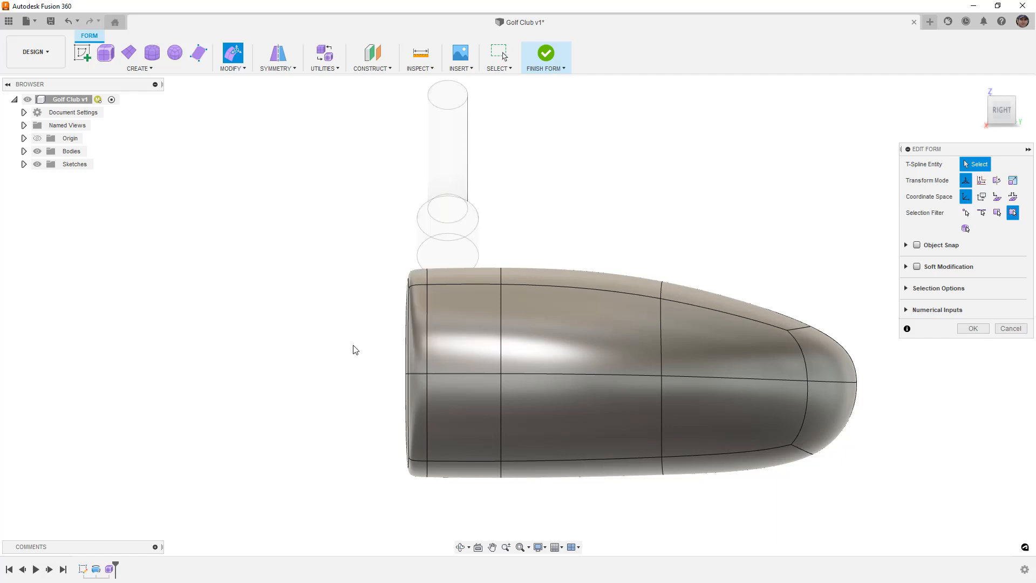
pyautogui.scroll(4, 416, 278)
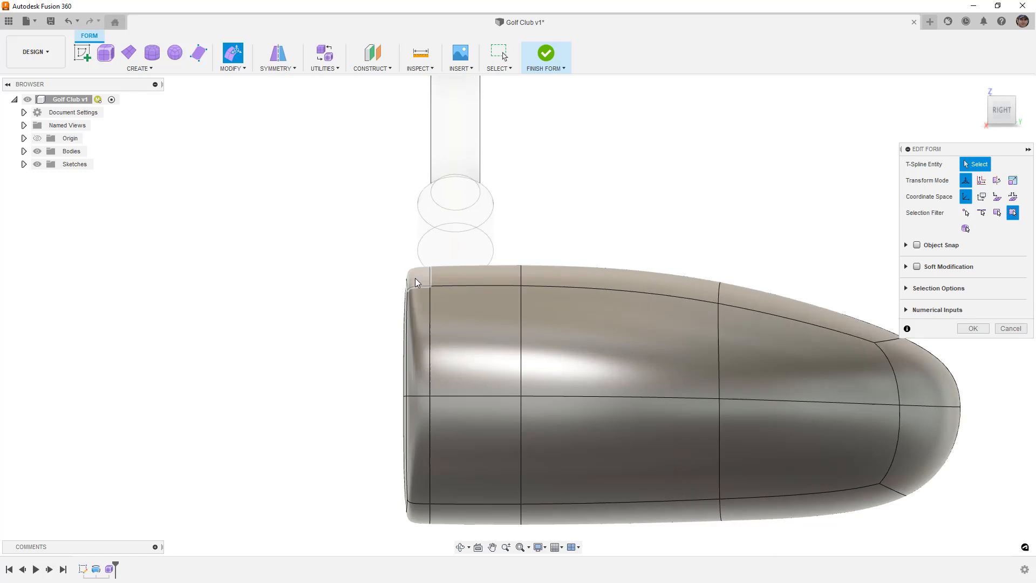
pyautogui.hotkey('ctrl', '1')
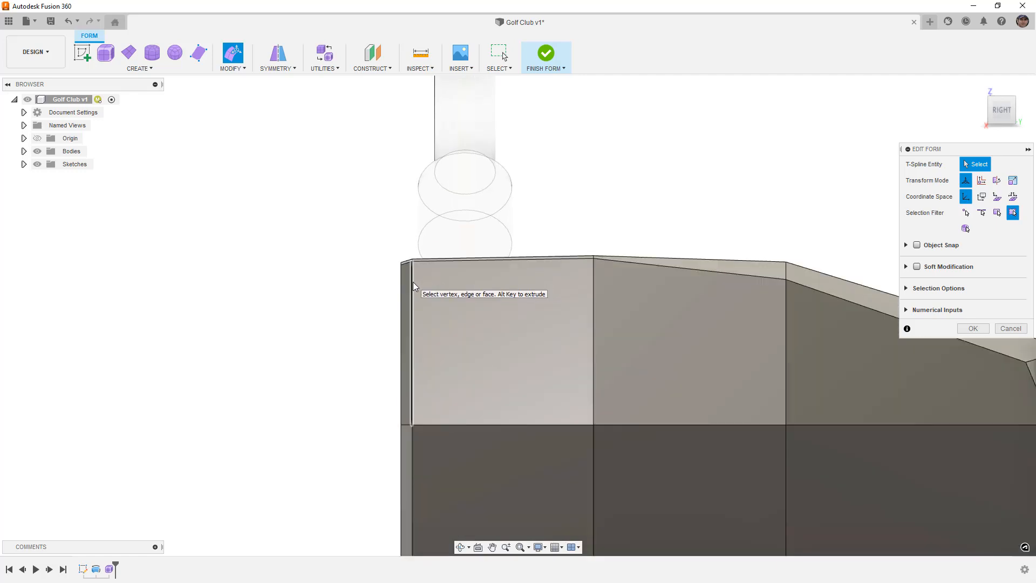
pyautogui.doubleClick(413, 281)
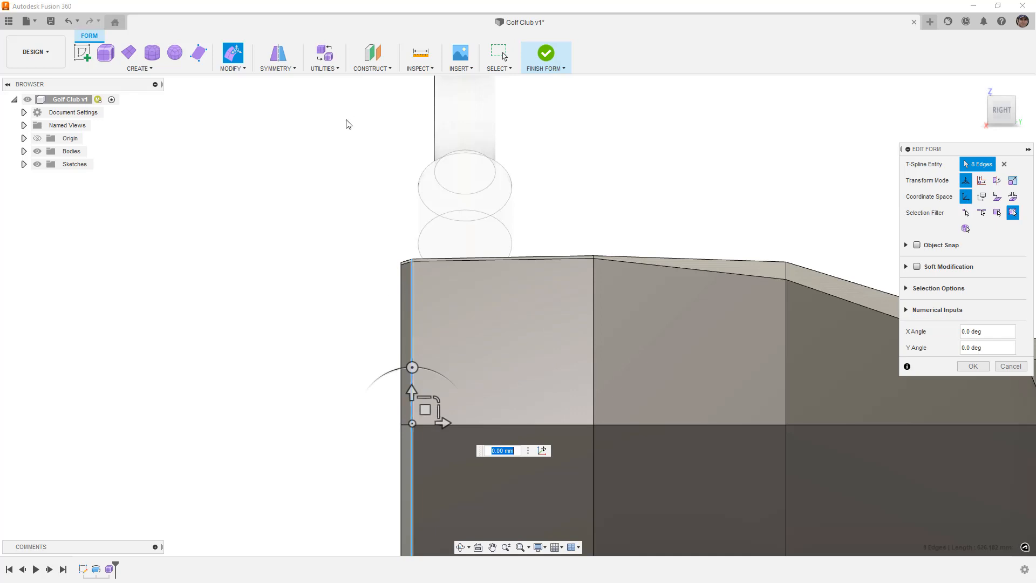
pyautogui.click(973, 365)
# - Insert an exact, single-sided edge loop at insert location -0.50 between the selected loop and the front face
pyautogui.click(233, 65)
pyautogui.click(247, 109)
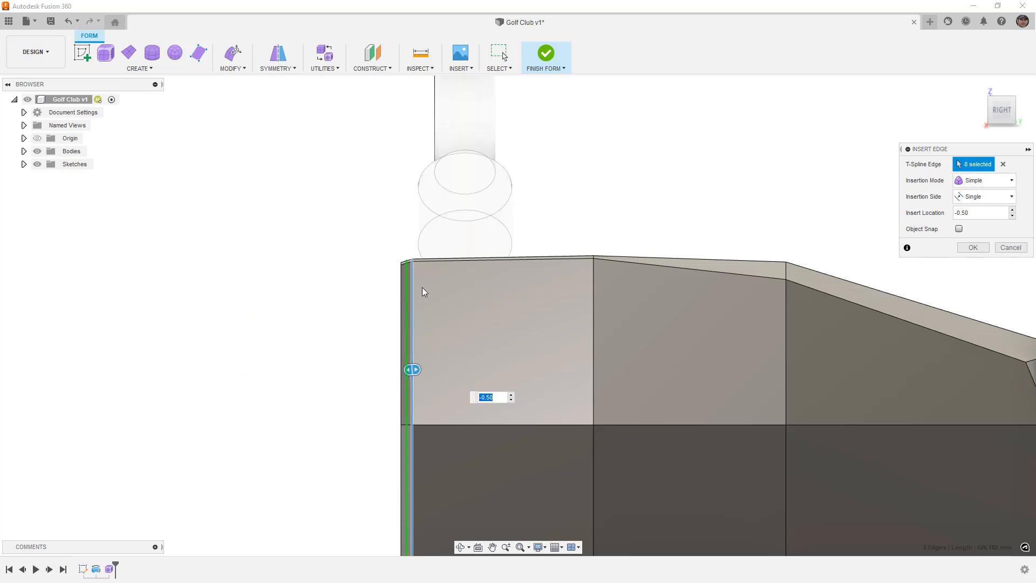
pyautogui.scroll(2, 409, 270)
pyautogui.scroll(3, 409, 267)
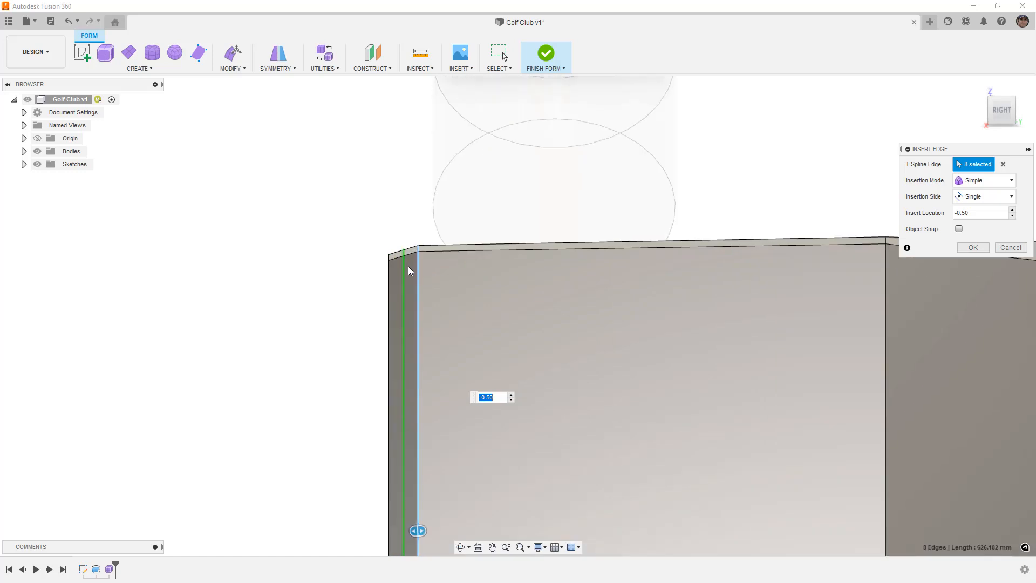
pyautogui.click(979, 181)
pyautogui.click(981, 209)
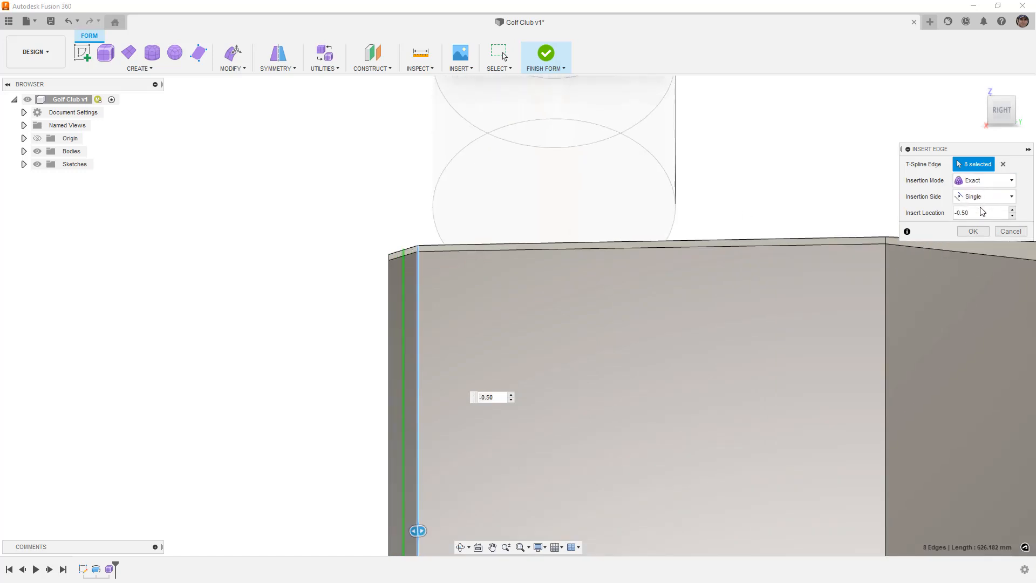
pyautogui.click(972, 231)
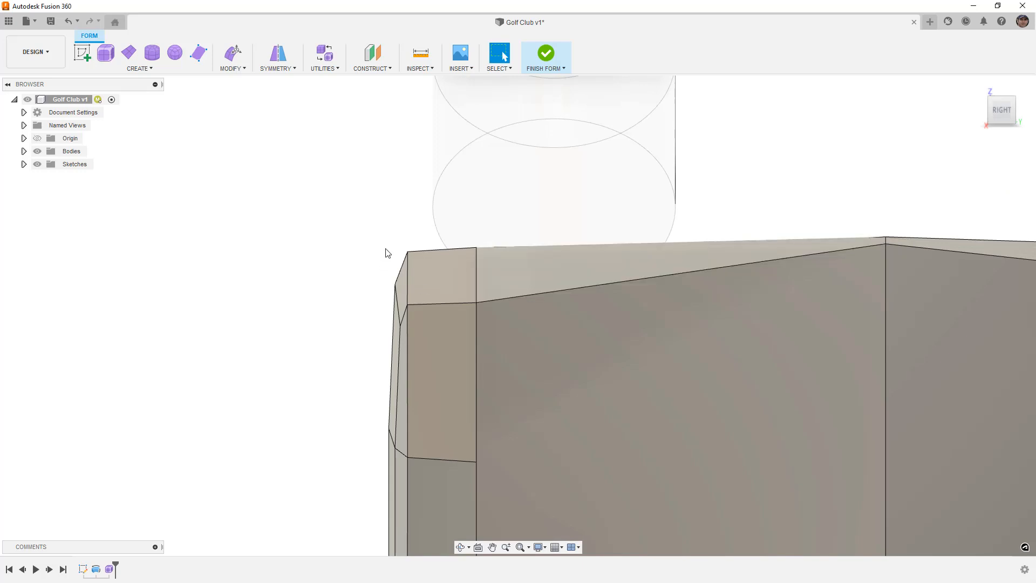
# - Inspect the mesh around the front of the head and undo the exact edge insertion
pyautogui.scroll(-3, 405, 237)
pyautogui.scroll(-3, 405, 237)
pyautogui.keyDown('shift'); pyautogui.moveTo(405, 238); pyautogui.dragTo(437, 255, button='middle'); pyautogui.keyUp('shift')
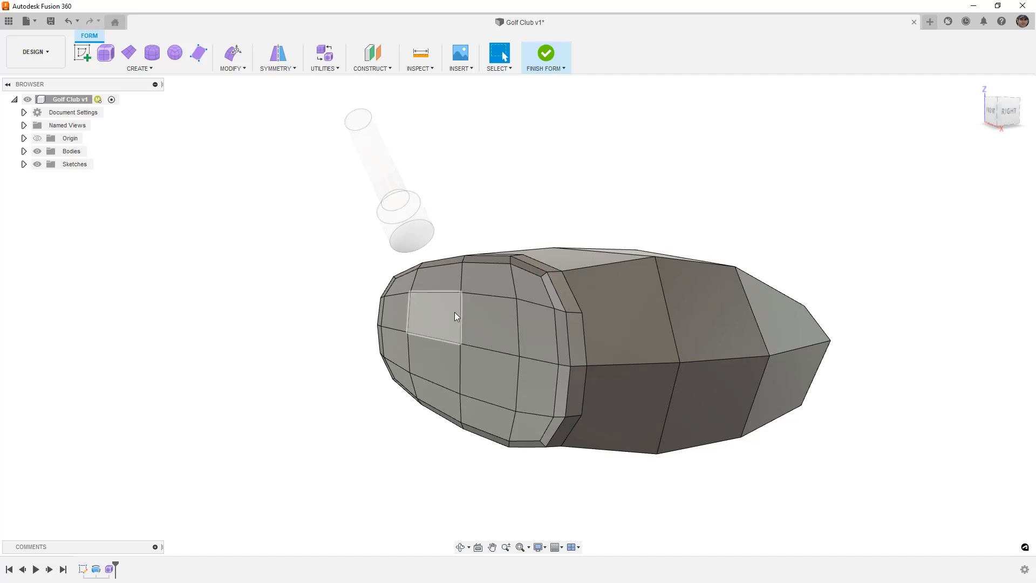
pyautogui.hotkey('alt', '1')
# - Insert a simple edge loop between the front face's perimeter and the eight-edge loop just behind it
pyautogui.keyDown('shift'); pyautogui.moveTo(529, 326); pyautogui.dragTo(503, 325, button='middle'); pyautogui.keyUp('shift')
pyautogui.scroll(3, 445, 273)
pyautogui.doubleClick(444, 273)
pyautogui.click(237, 69)
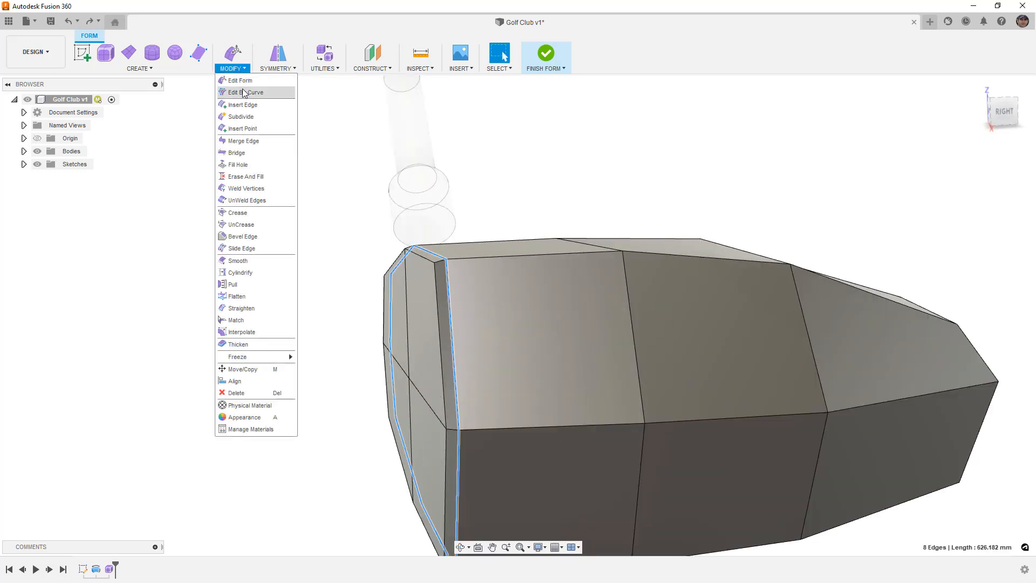
pyautogui.click(243, 104)
pyautogui.click(984, 180)
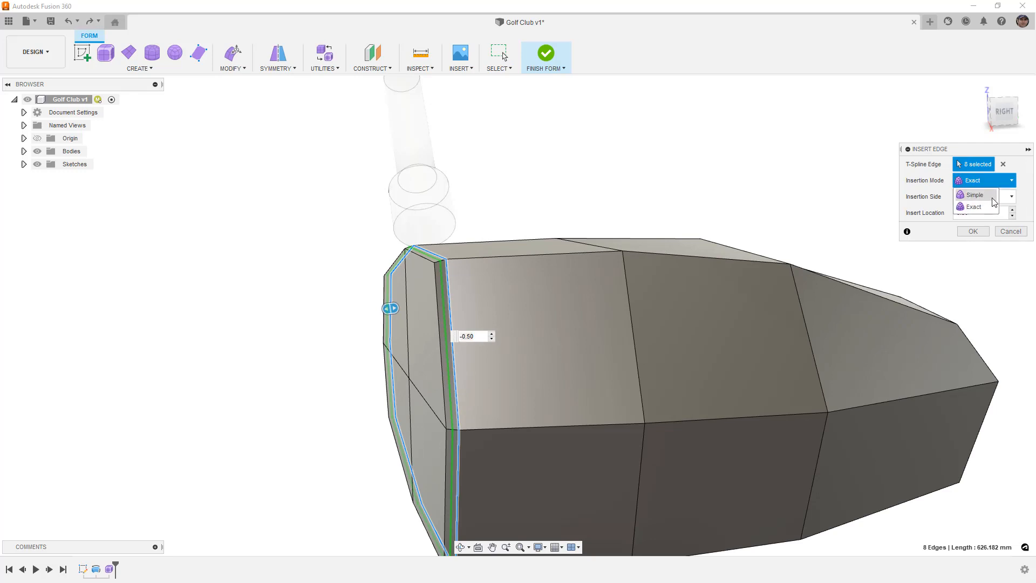
# - Insert an edge loop in Simple mode at location -0.50 beside the selected loop behind the club head's front face
pyautogui.click(991, 196)
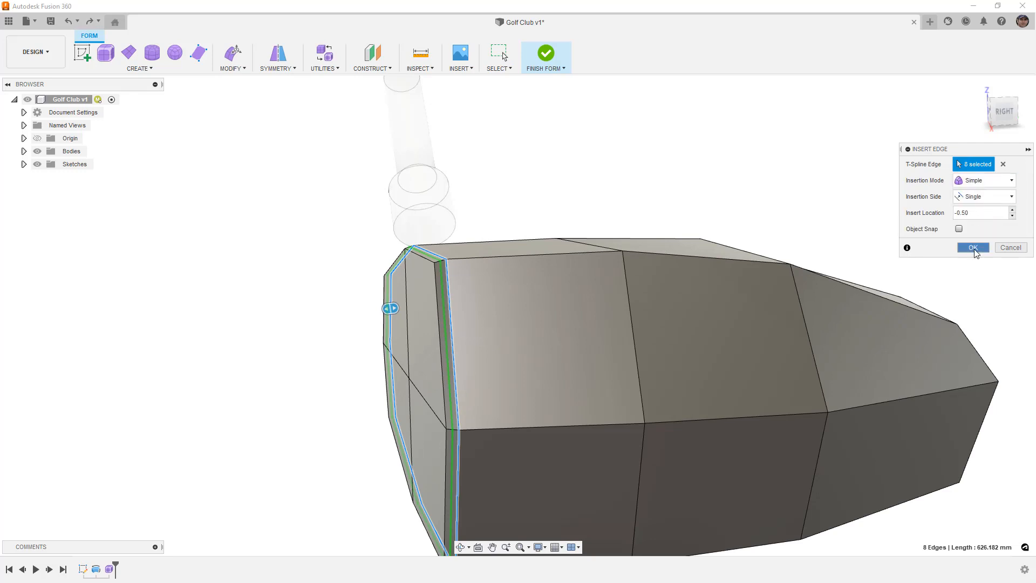
pyautogui.click(974, 250)
# - Scale the newly inserted edge loop around the front face by 1.01 in the front plane using Edit Form
pyautogui.scroll(4, 434, 267)
pyautogui.doubleClick(446, 272)
pyautogui.click(232, 52)
pyautogui.scroll(-4, 730, 187)
pyautogui.keyDown('shift'); pyautogui.moveTo(667, 235); pyautogui.dragTo(712, 233, button='middle'); pyautogui.keyUp('shift')
pyautogui.click(999, 111)
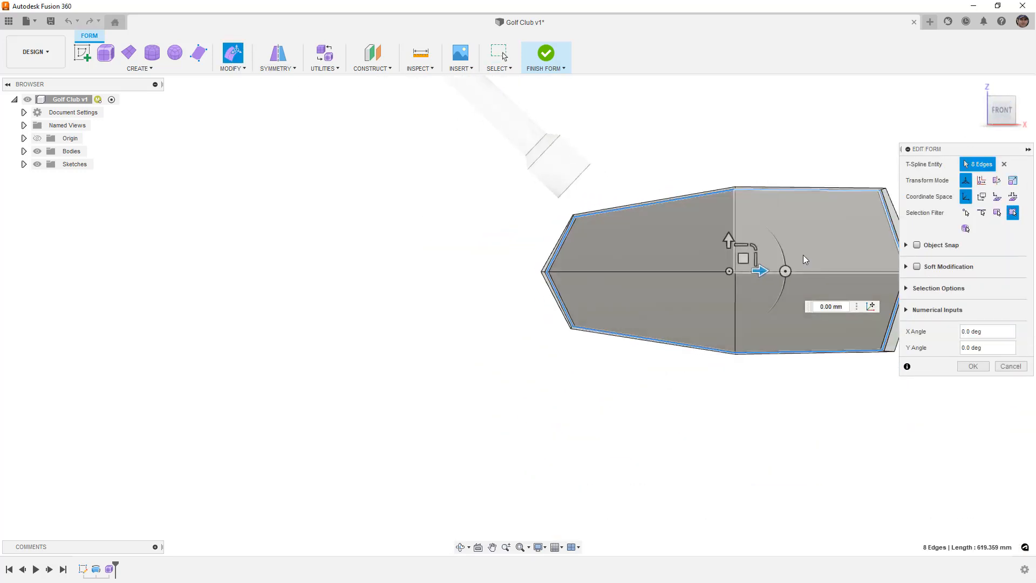
pyautogui.click(605, 264)
pyautogui.scroll(5, 602, 248)
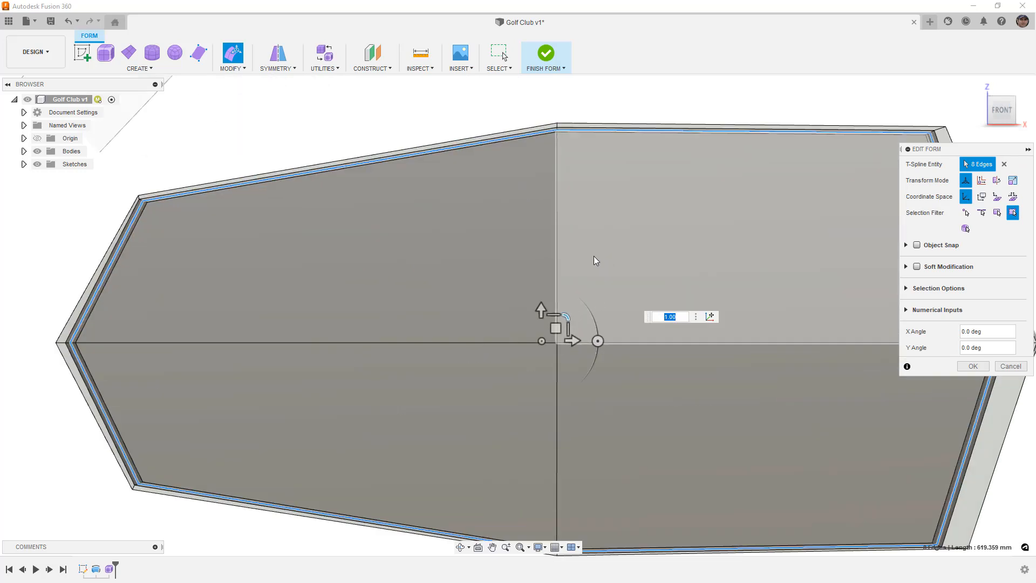
pyautogui.moveTo(566, 315); pyautogui.dragTo(567, 316)
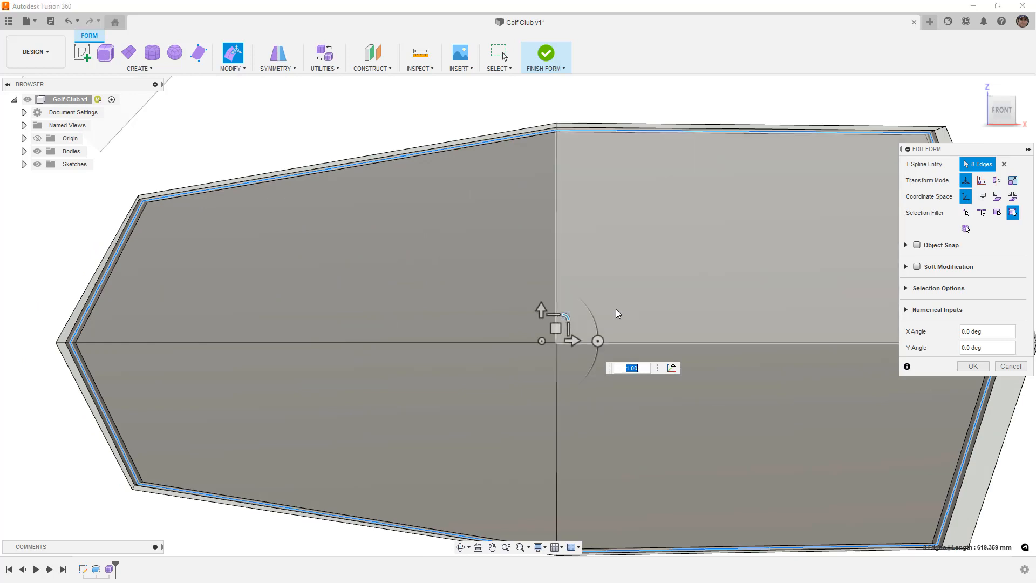
pyautogui.write('1.01')
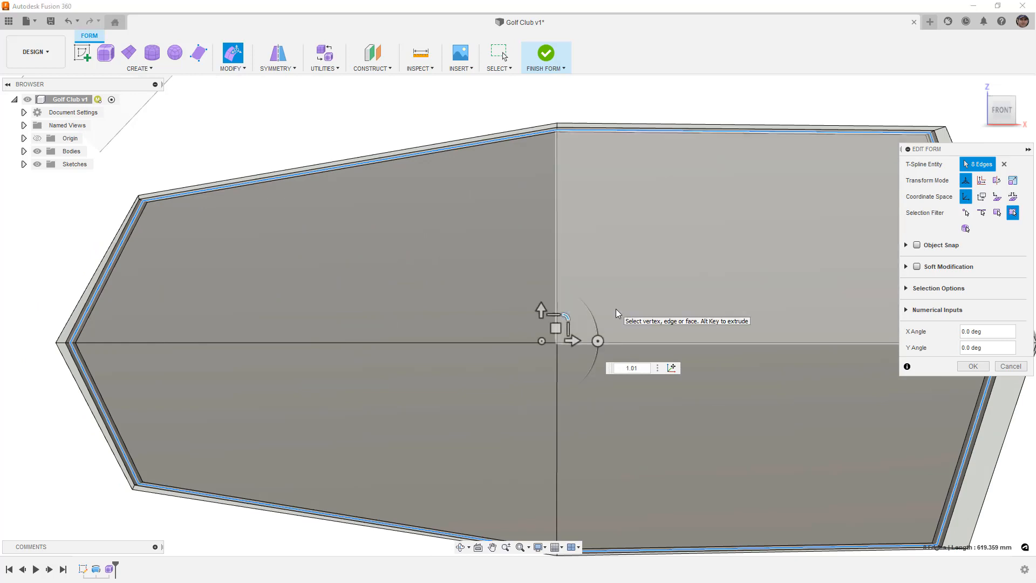
# - Scale the neighbouring eight-edge loop just behind the inserted one by 1.01 in the front plane, then clear the selection
pyautogui.keyDown('shift'); pyautogui.moveTo(698, 235); pyautogui.dragTo(620, 230, button='middle'); pyautogui.keyUp('shift')
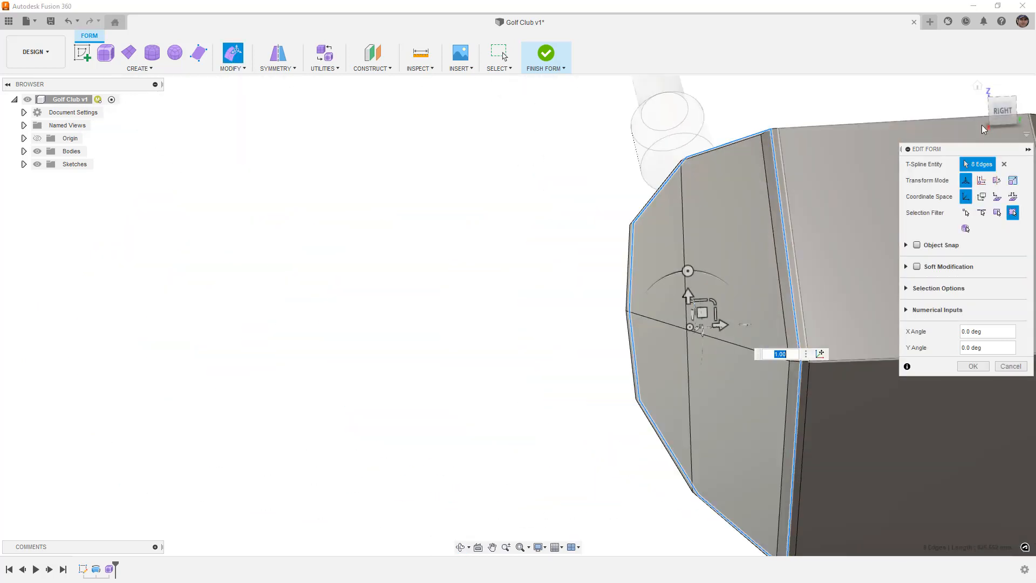
pyautogui.click(1002, 110)
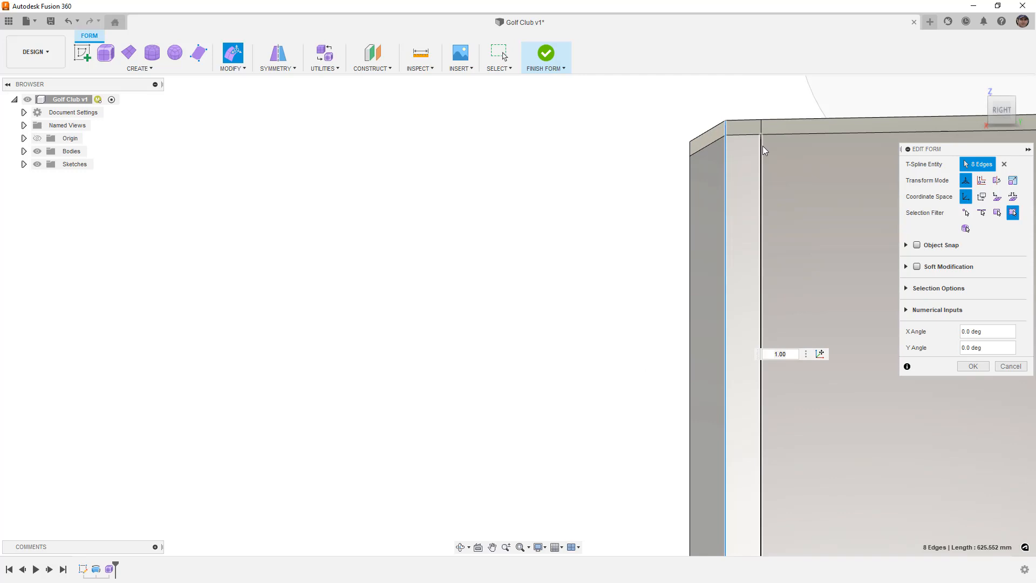
pyautogui.scroll(-2, 750, 154)
pyautogui.scroll(-3, 749, 154)
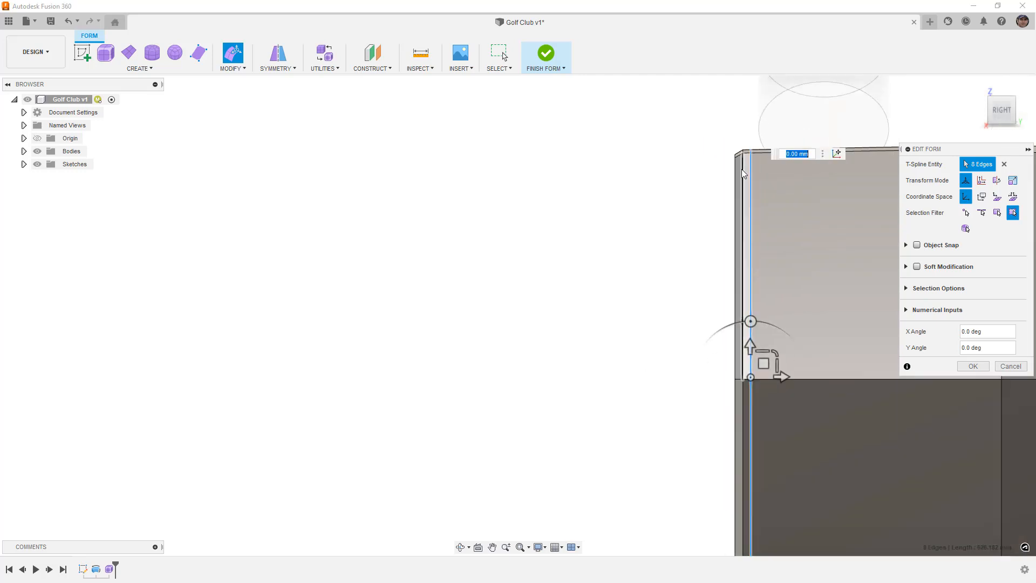
pyautogui.keyDown('shift'); pyautogui.moveTo(717, 219); pyautogui.dragTo(628, 249, button='middle'); pyautogui.keyUp('shift')
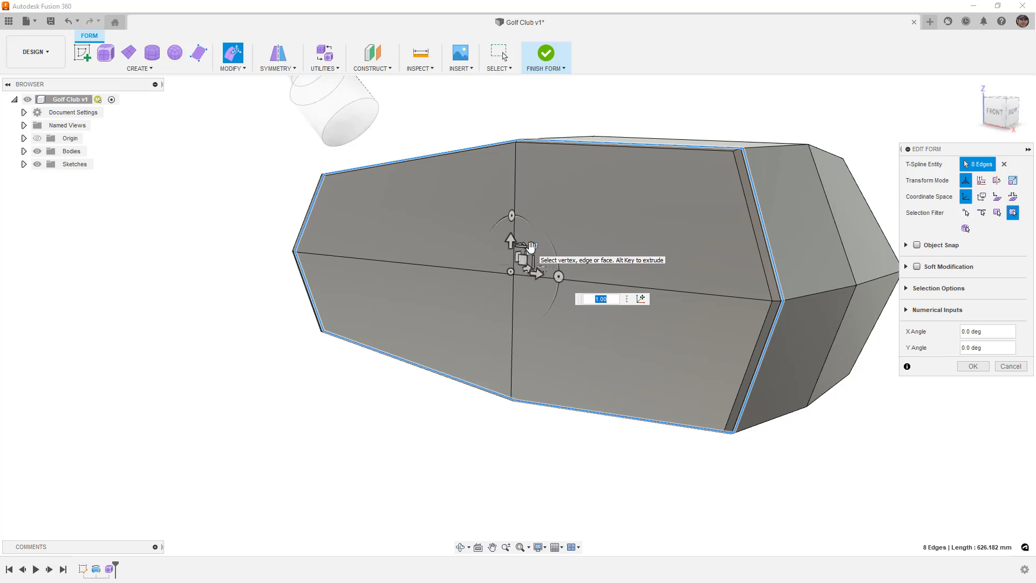
pyautogui.press('Return')
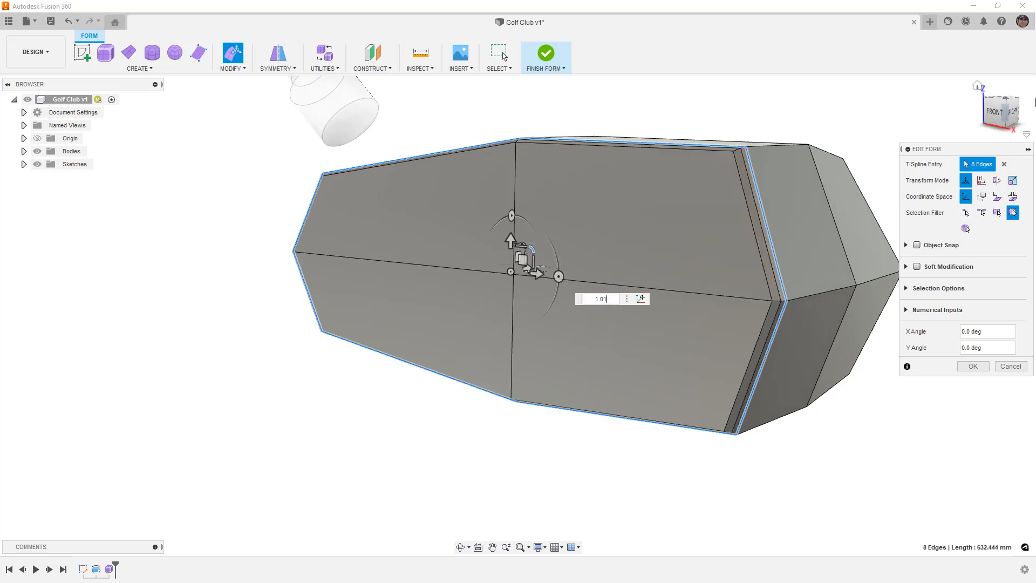
pyautogui.click(1015, 112)
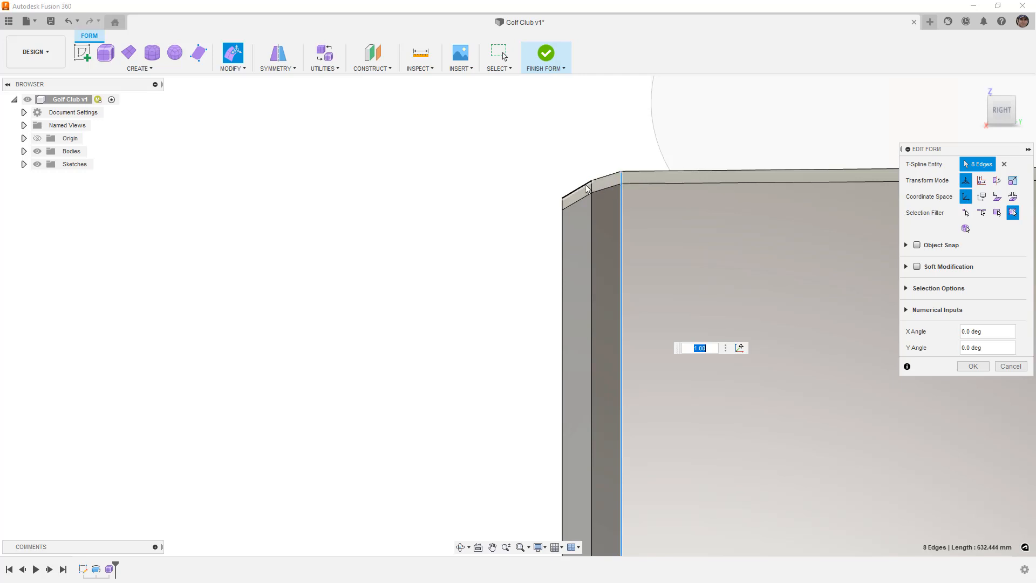
pyautogui.click(591, 153)
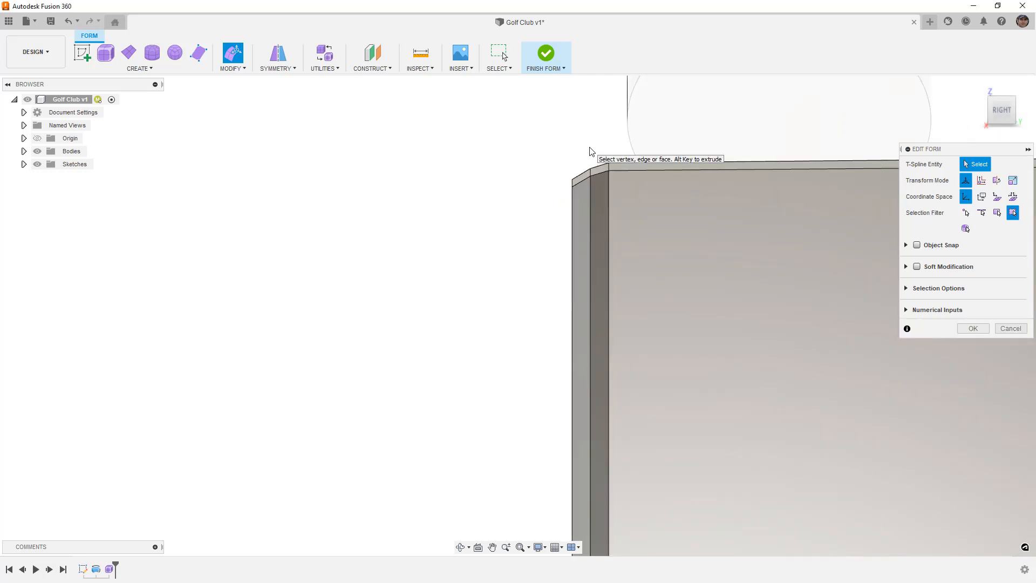
# - Switch the form to smooth display, check the rim around the front face, and accept the form edits
pyautogui.hotkey('alt', '3')
pyautogui.scroll(-1, 587, 161)
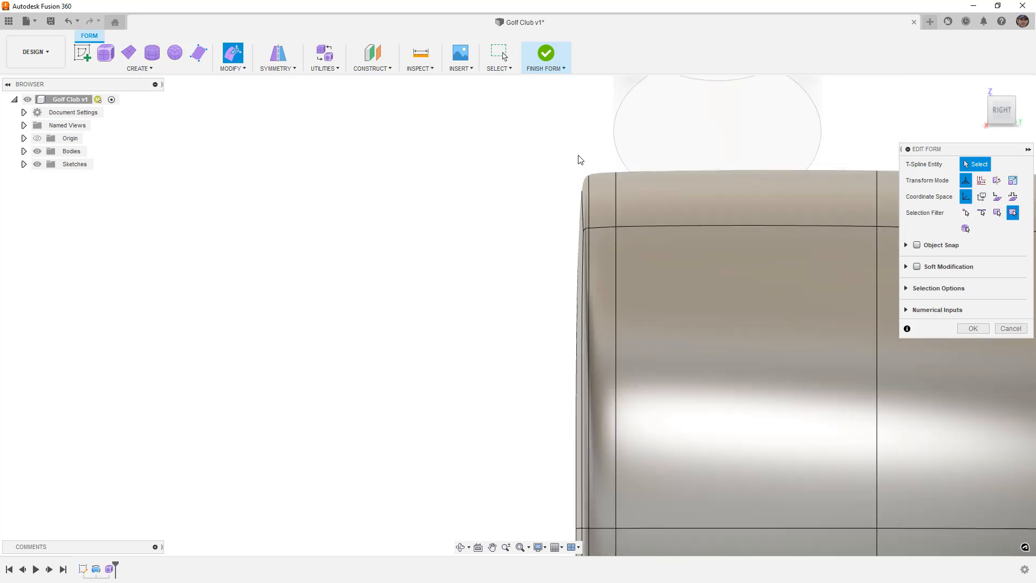
pyautogui.scroll(-1, 584, 162)
pyautogui.keyDown('shift'); pyautogui.moveTo(582, 162); pyautogui.dragTo(416, 194, button='middle'); pyautogui.keyUp('shift')
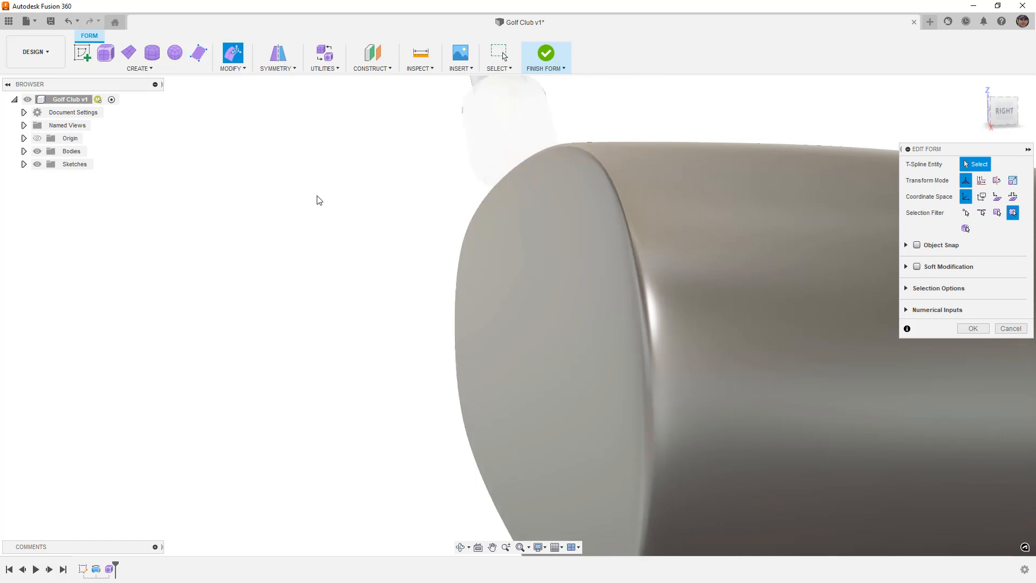
pyautogui.keyDown('shift'); pyautogui.moveTo(339, 199); pyautogui.dragTo(541, 142, button='middle'); pyautogui.keyUp('shift')
pyautogui.keyDown('shift'); pyautogui.moveTo(652, 136); pyautogui.dragTo(521, 203, button='middle'); pyautogui.keyUp('shift')
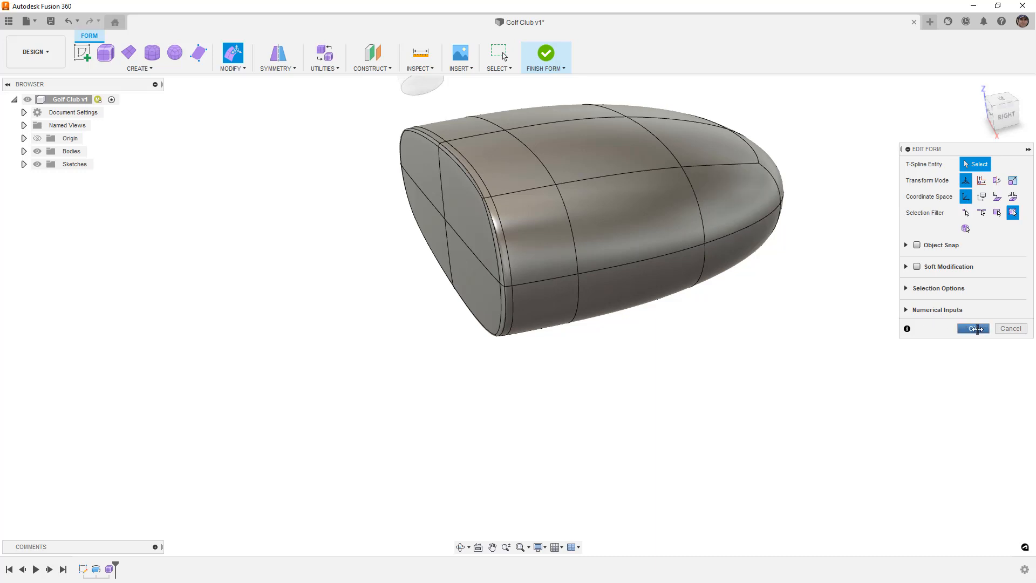
pyautogui.click(981, 329)
# - Return the club head to box display with no face selected
pyautogui.click(533, 222)
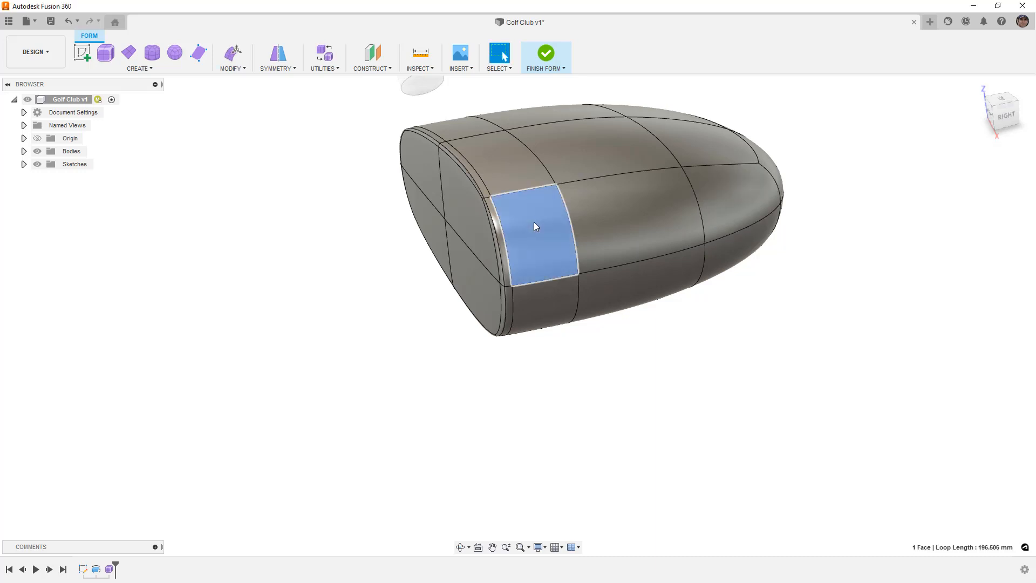
pyautogui.hotkey('ctrl', '1')
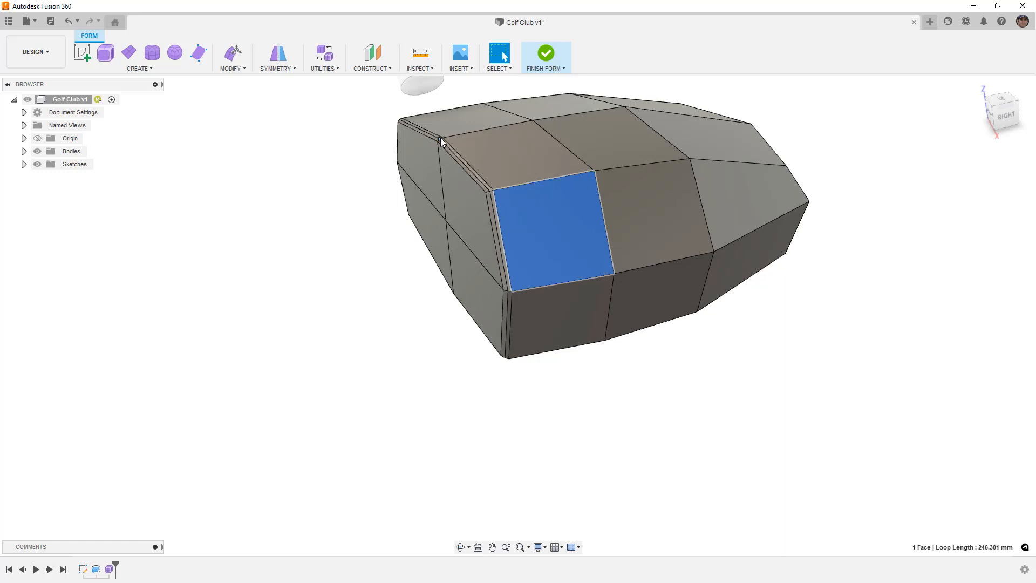
pyautogui.click(394, 200)
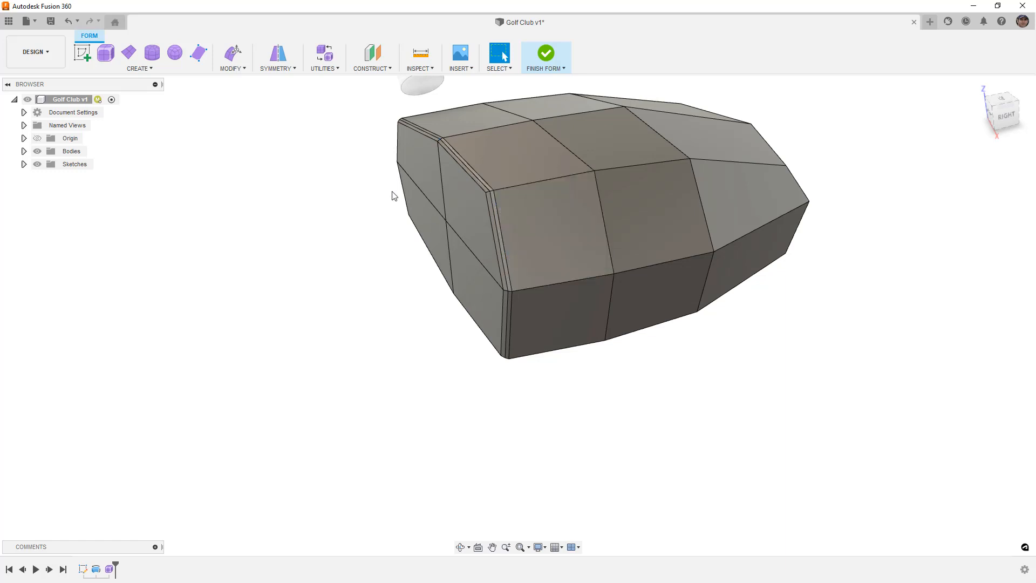
# - With Insert Point in Simple mode, place points from the crown's centre vertex behind the front face across the crown and down the toe side
pyautogui.click(1005, 115)
pyautogui.click(232, 68)
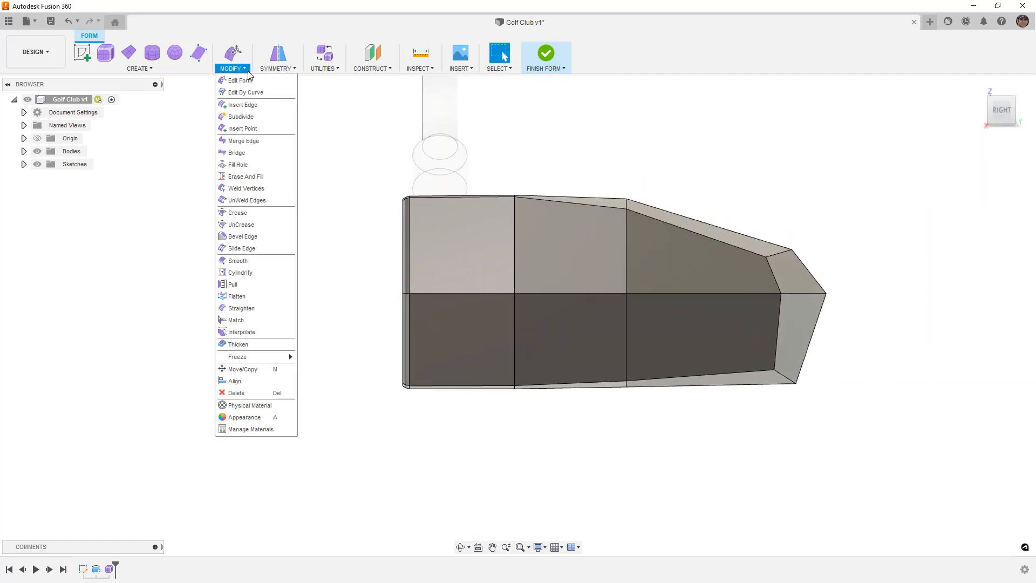
pyautogui.click(246, 128)
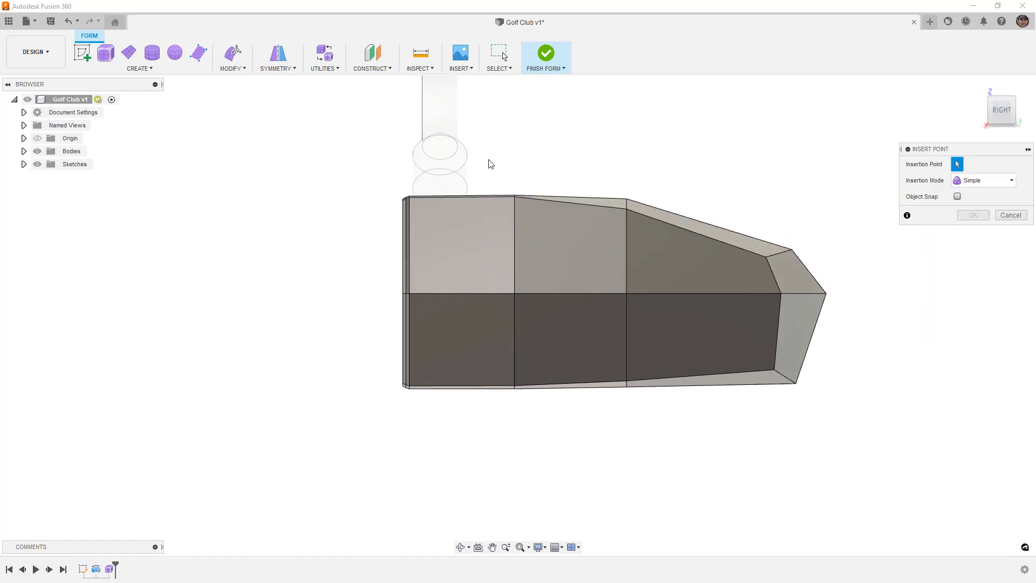
pyautogui.scroll(5, 458, 173)
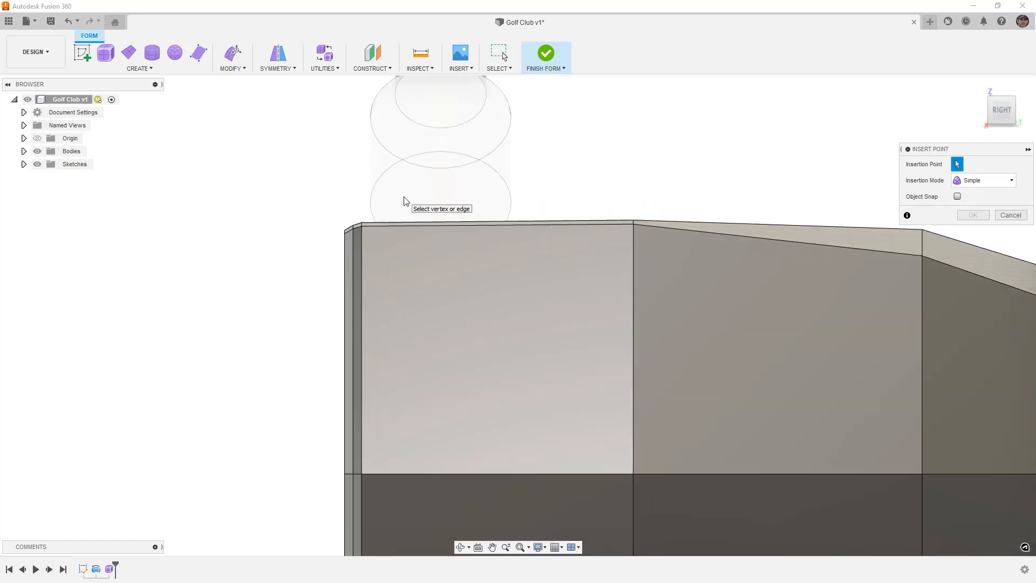
pyautogui.keyDown('shift'); pyautogui.moveTo(406, 187); pyautogui.dragTo(412, 210, button='middle'); pyautogui.keyUp('shift')
pyautogui.click(1003, 98)
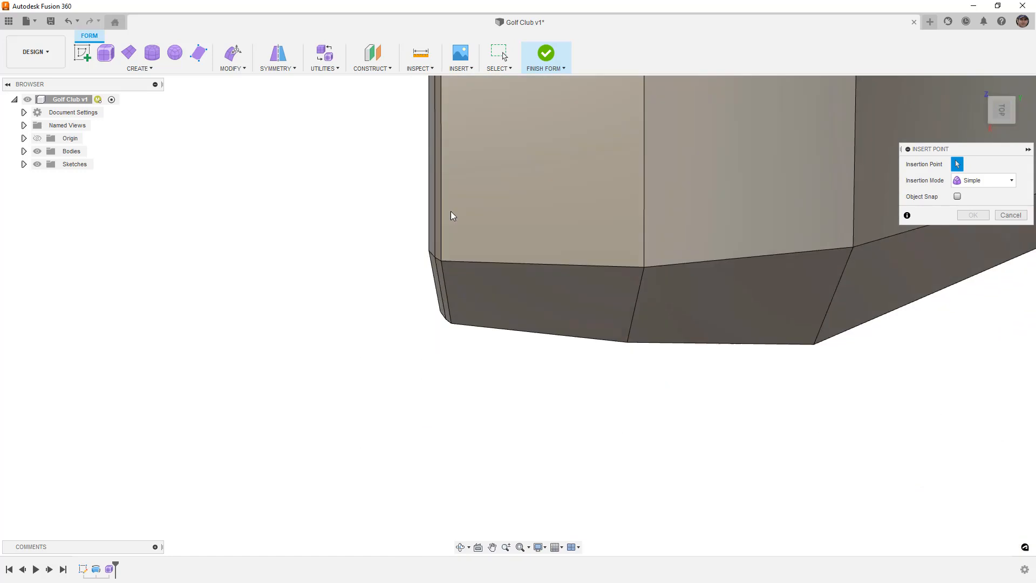
pyautogui.moveTo(505, 163); pyautogui.dragTo(517, 235, button='middle')
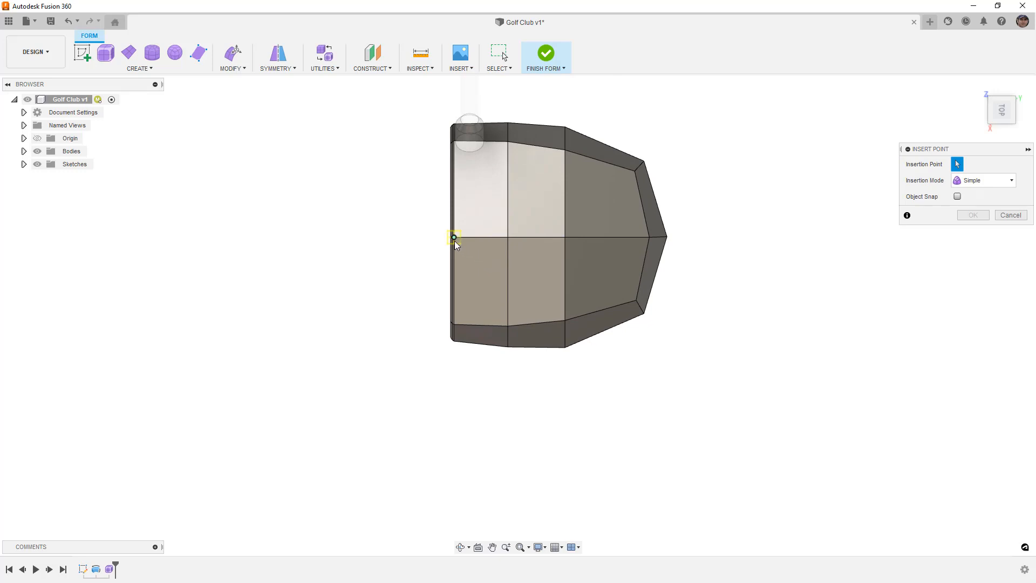
pyautogui.scroll(1, 454, 241)
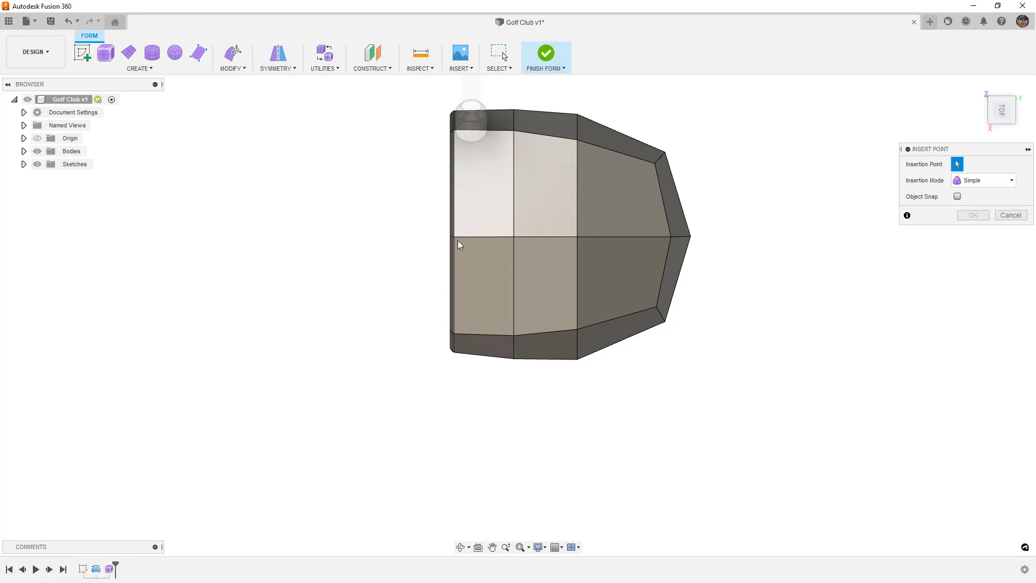
pyautogui.scroll(2, 455, 242)
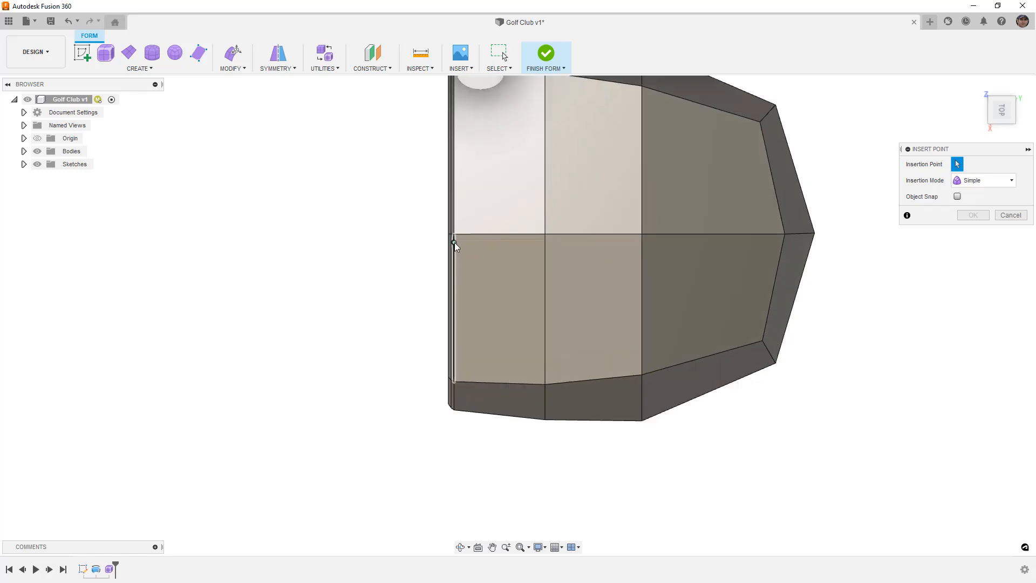
pyautogui.click(460, 397)
pyautogui.keyDown('shift'); pyautogui.moveTo(471, 451); pyautogui.dragTo(473, 351, button='middle'); pyautogui.keyUp('shift')
pyautogui.keyDown('shift'); pyautogui.moveTo(474, 429); pyautogui.dragTo(477, 424, button='middle'); pyautogui.keyUp('shift')
pyautogui.click(479, 419)
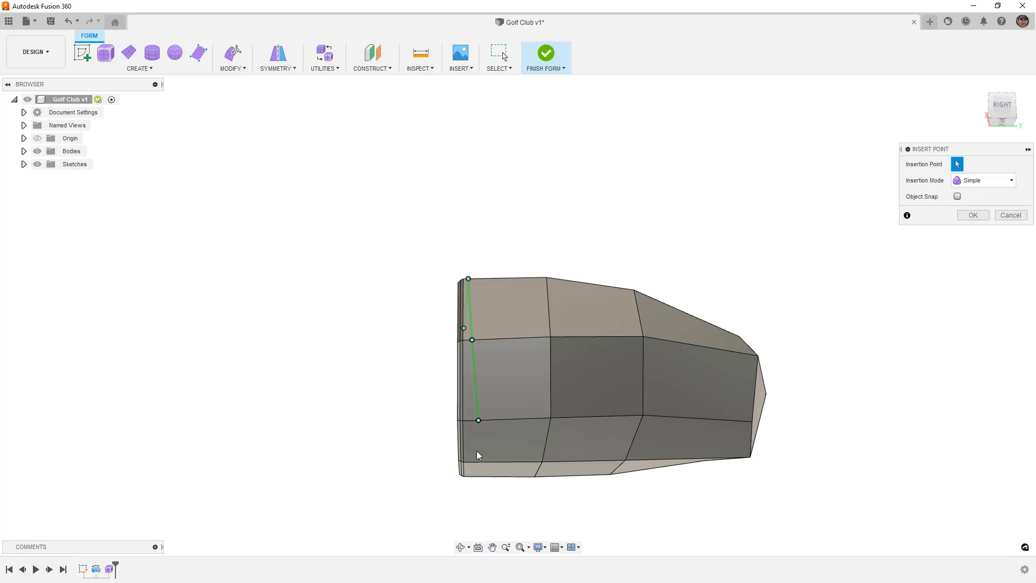
pyautogui.click(479, 462)
# - Continue the inserted points across the underside to the front loop's vertex near the shaft and apply them
pyautogui.keyDown('shift'); pyautogui.moveTo(481, 465); pyautogui.dragTo(497, 342, button='middle'); pyautogui.keyUp('shift')
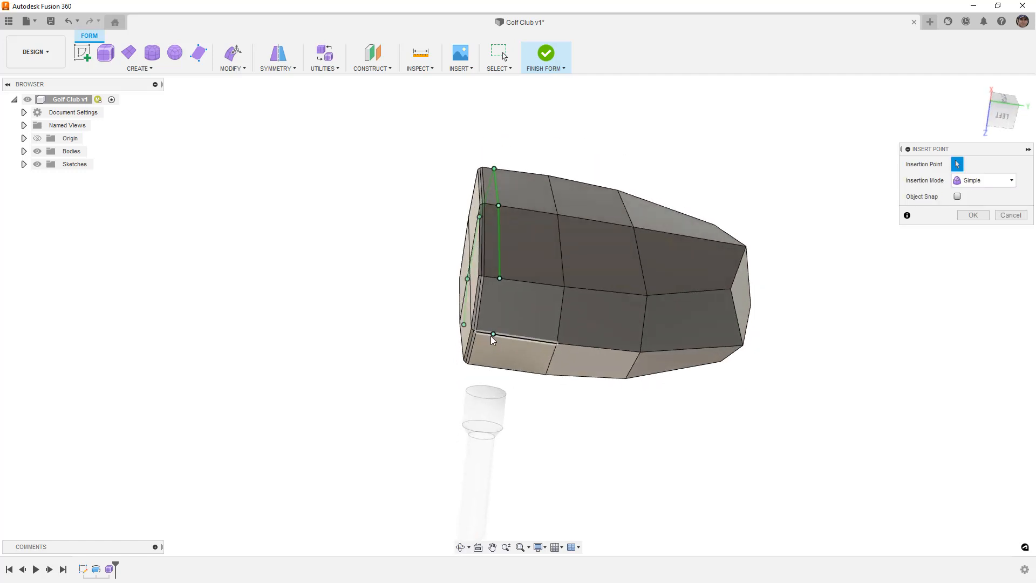
pyautogui.keyDown('shift'); pyautogui.moveTo(485, 354); pyautogui.dragTo(489, 322, button='middle'); pyautogui.keyUp('shift')
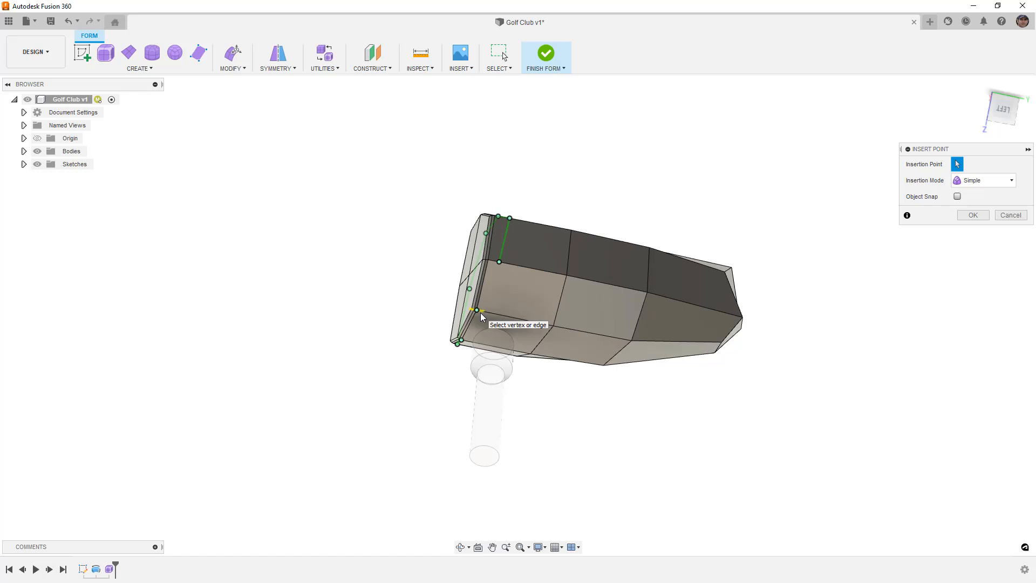
pyautogui.press('Return')
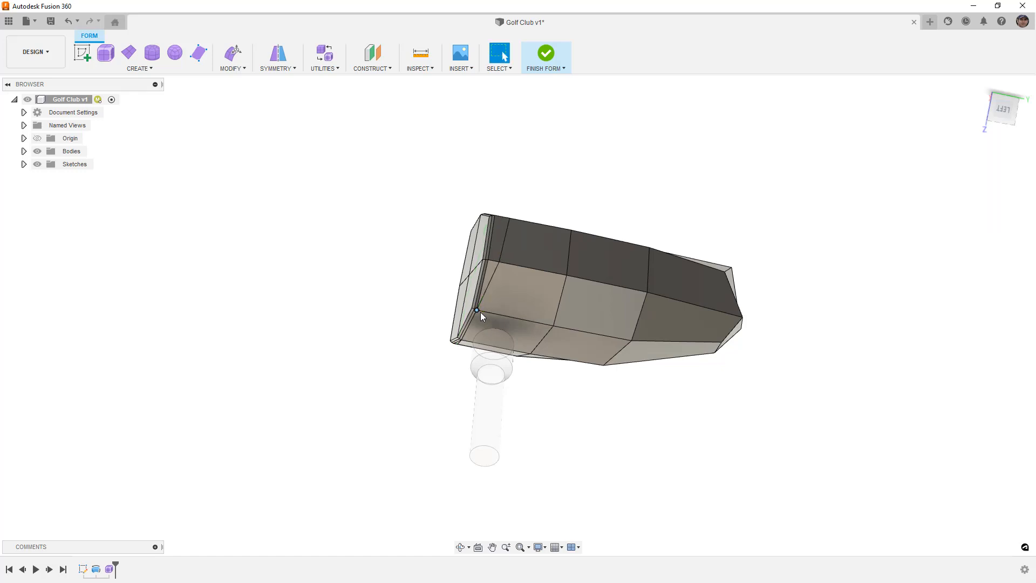
# - Clear the edge selection and show the club head in smooth display with a shaded style without edges
pyautogui.doubleClick(482, 294)
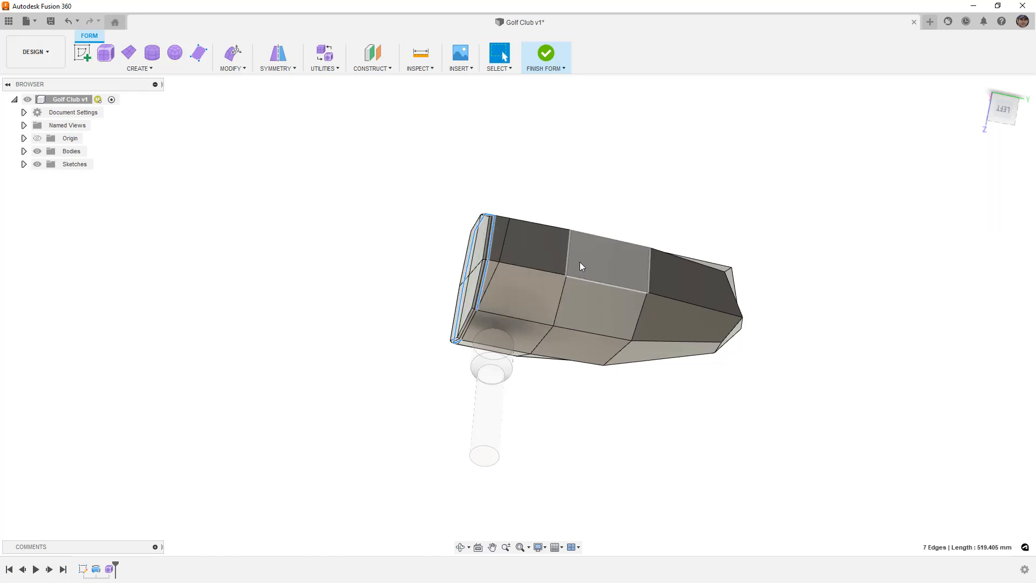
pyautogui.press('Escape')
pyautogui.keyDown('shift'); pyautogui.moveTo(581, 261); pyautogui.dragTo(587, 409, button='middle'); pyautogui.keyUp('shift')
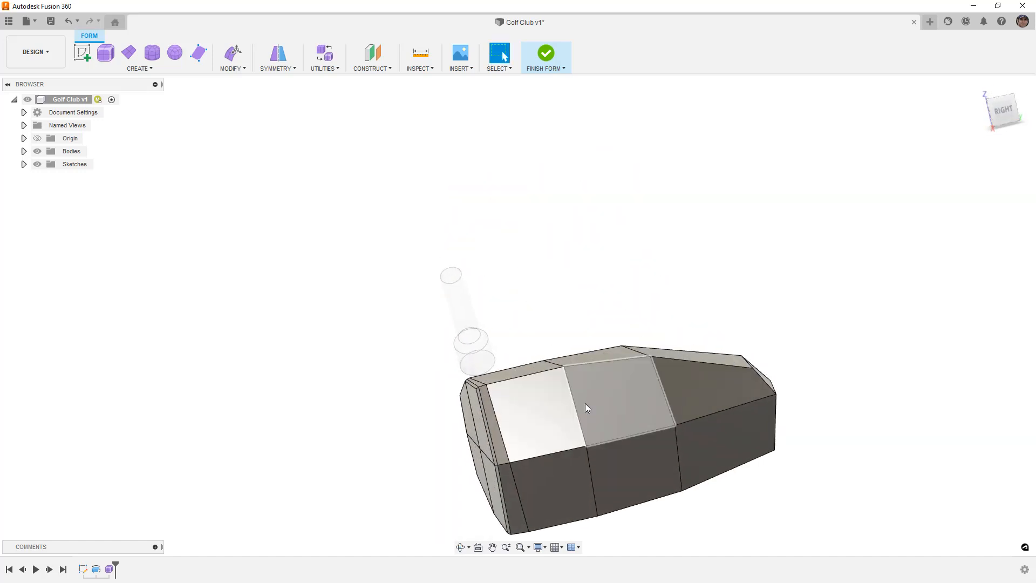
pyautogui.hotkey('alt', '3')
pyautogui.keyDown('shift'); pyautogui.moveTo(555, 250); pyautogui.dragTo(574, 270, button='middle'); pyautogui.keyUp('shift')
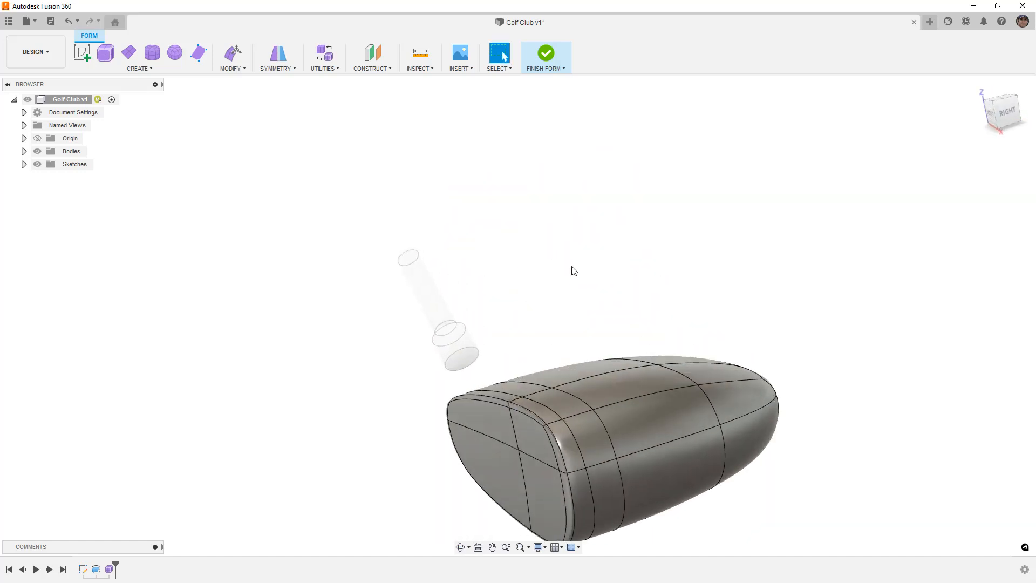
pyautogui.hotkey('ctrl', '4')
# - Examine the smoothed club head's crown and the rim around its front face from several angles
pyautogui.scroll(-2, 565, 254)
pyautogui.keyDown('shift'); pyautogui.moveTo(593, 323); pyautogui.dragTo(603, 380, button='middle'); pyautogui.keyUp('shift')
pyautogui.scroll(4, 542, 348)
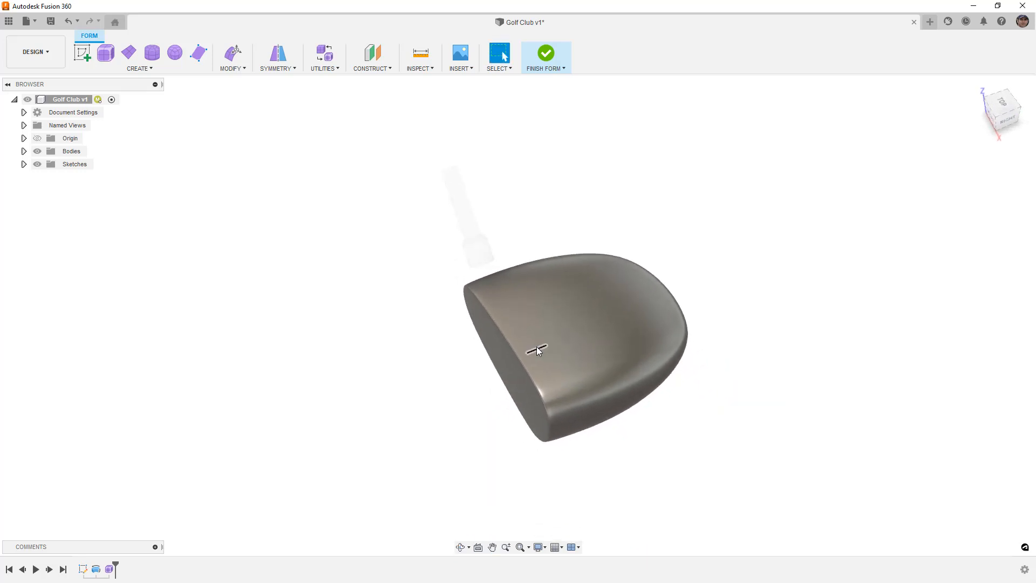
pyautogui.scroll(3, 514, 349)
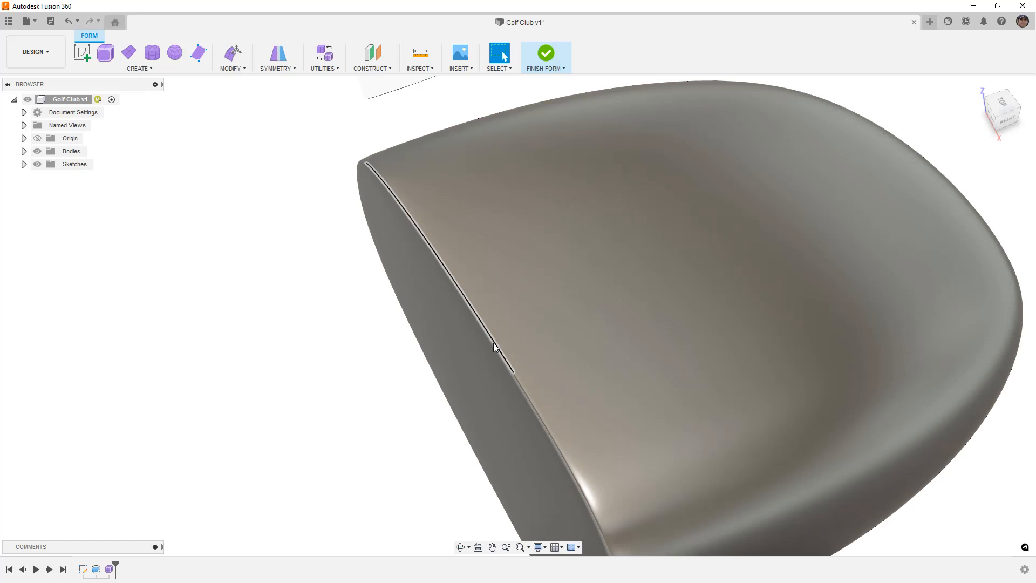
pyautogui.scroll(-2, 493, 342)
pyautogui.scroll(-2, 493, 331)
pyautogui.keyDown('shift'); pyautogui.moveTo(494, 331); pyautogui.dragTo(538, 409, button='middle'); pyautogui.keyUp('shift')
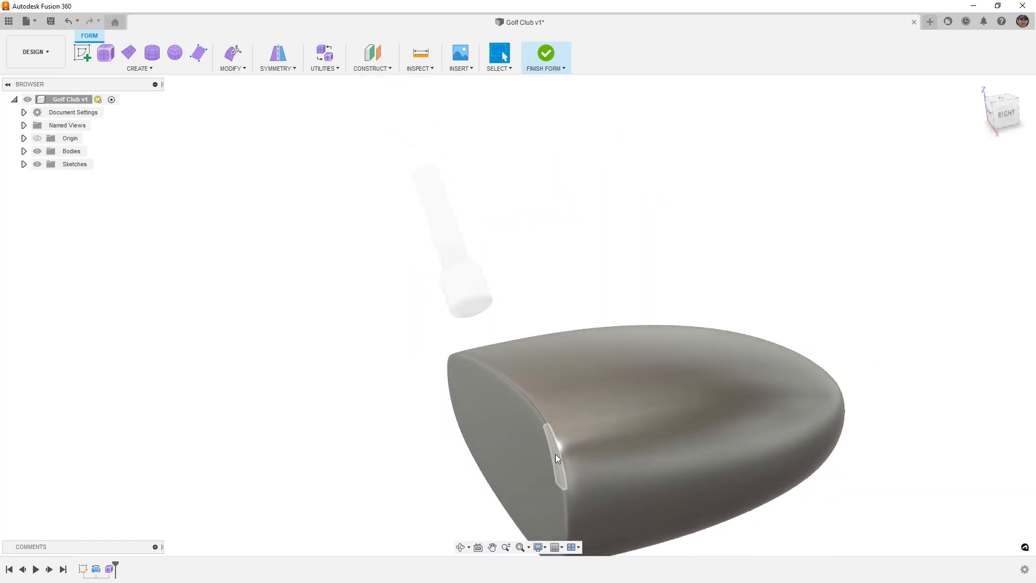
# - Show the club head's edges and switch the form to box display
pyautogui.moveTo(575, 457); pyautogui.dragTo(547, 355, button='middle')
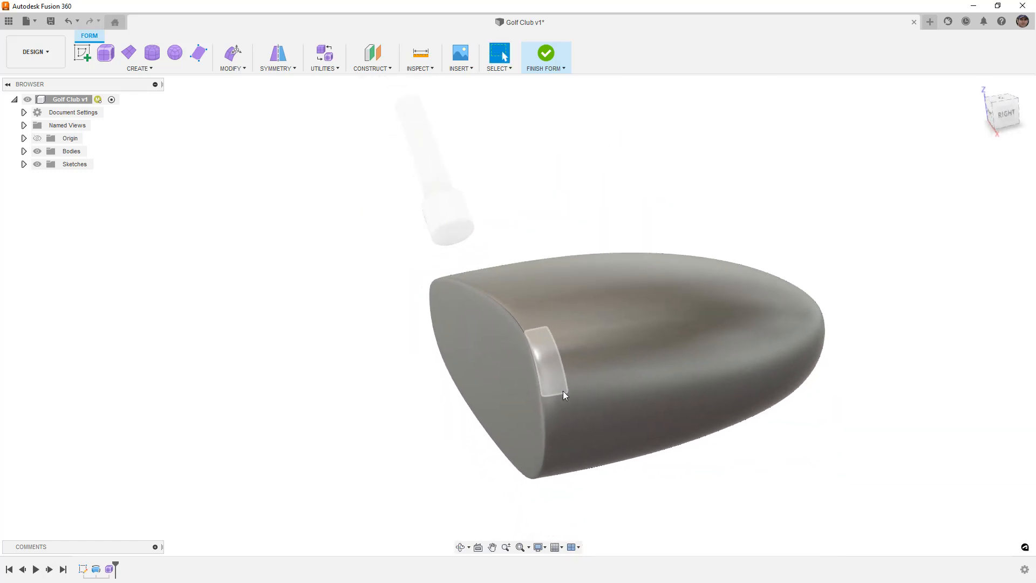
pyautogui.scroll(-1, 547, 355)
pyautogui.moveTo(656, 483)
pyautogui.keyDown('shift'); pyautogui.mouseDown(button='middle')
pyautogui.moveTo(640, 471)
pyautogui.moveTo(669, 498)
pyautogui.mouseUp(button='middle'); pyautogui.keyUp('shift')
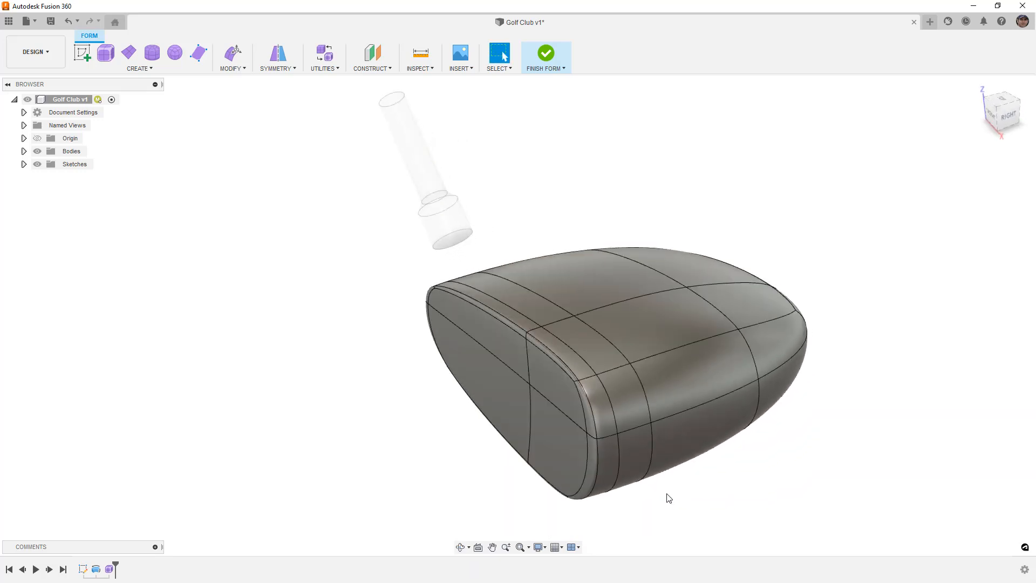
pyautogui.hotkey('alt', '1')
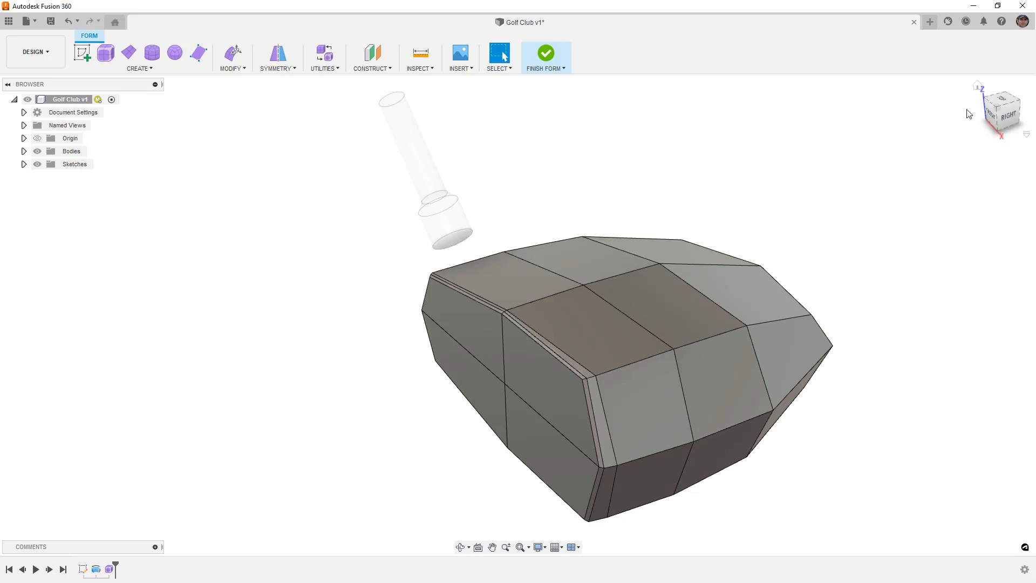
# - With Insert Point in Simple mode, place points along the narrow band behind the front face, from the crown's centre to its toe-side edge
pyautogui.click(1000, 99)
pyautogui.moveTo(680, 334); pyautogui.dragTo(553, 492, button='middle')
pyautogui.scroll(-1, 625, 372)
pyautogui.moveTo(625, 396); pyautogui.dragTo(604, 504, button='middle')
pyautogui.click(232, 63)
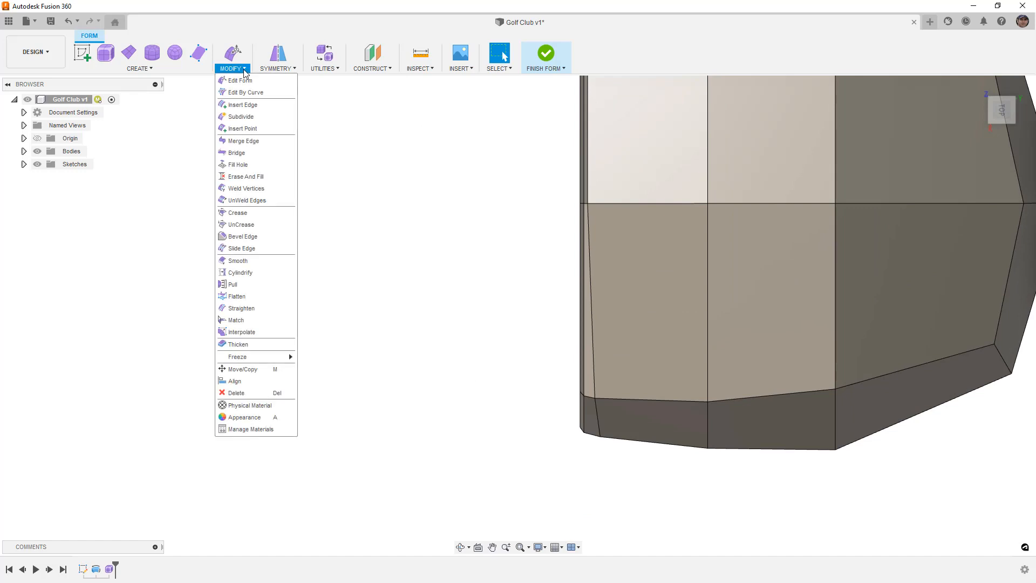
pyautogui.scroll(3, 573, 215)
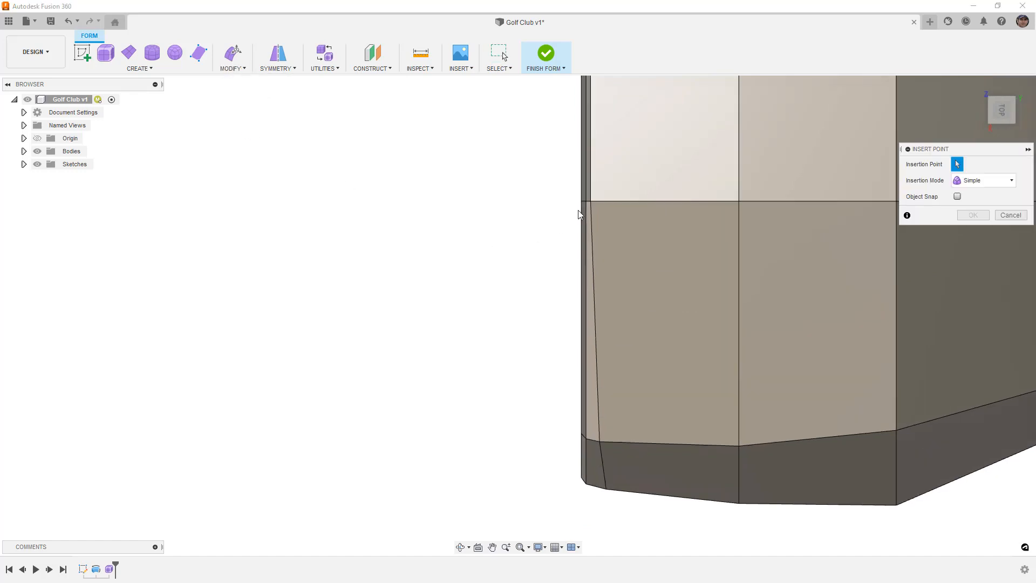
pyautogui.click(587, 200)
pyautogui.moveTo(621, 361); pyautogui.dragTo(631, 151, button='middle')
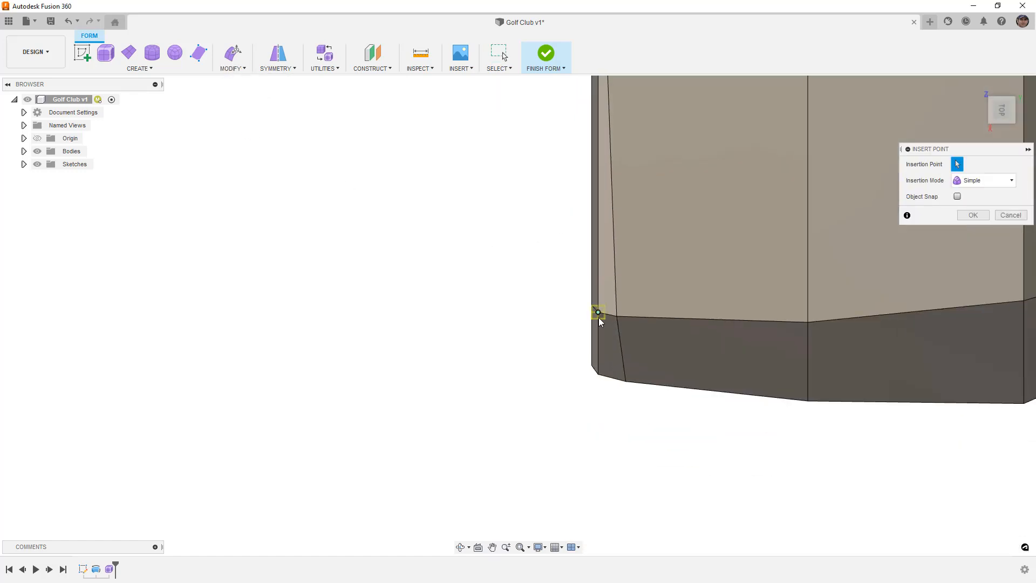
pyautogui.scroll(2, 607, 321)
pyautogui.scroll(1, 607, 321)
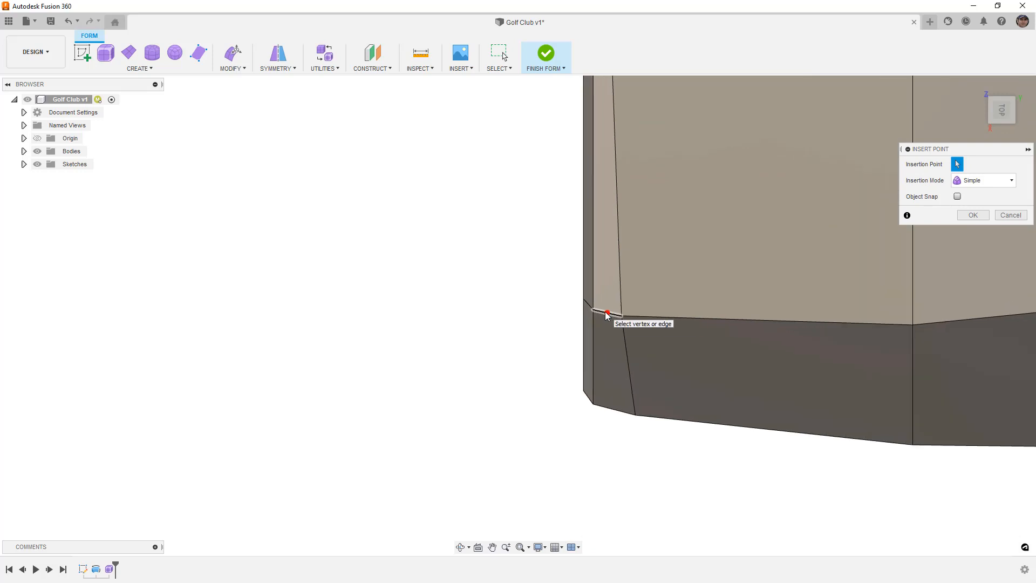
pyautogui.click(607, 314)
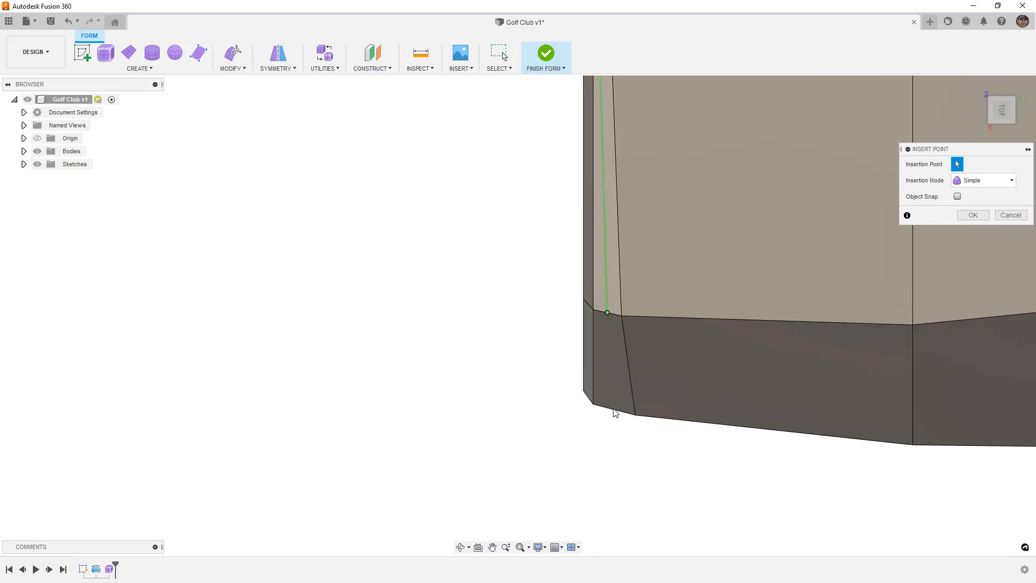
# - Continue the inserted points down the toe side and across the underside to the front loop's vertex near the shaft, and apply them
pyautogui.keyDown('shift'); pyautogui.moveTo(615, 411); pyautogui.dragTo(566, 367, button='middle'); pyautogui.keyUp('shift')
pyautogui.click(583, 514)
pyautogui.click(577, 367)
pyautogui.click(562, 393)
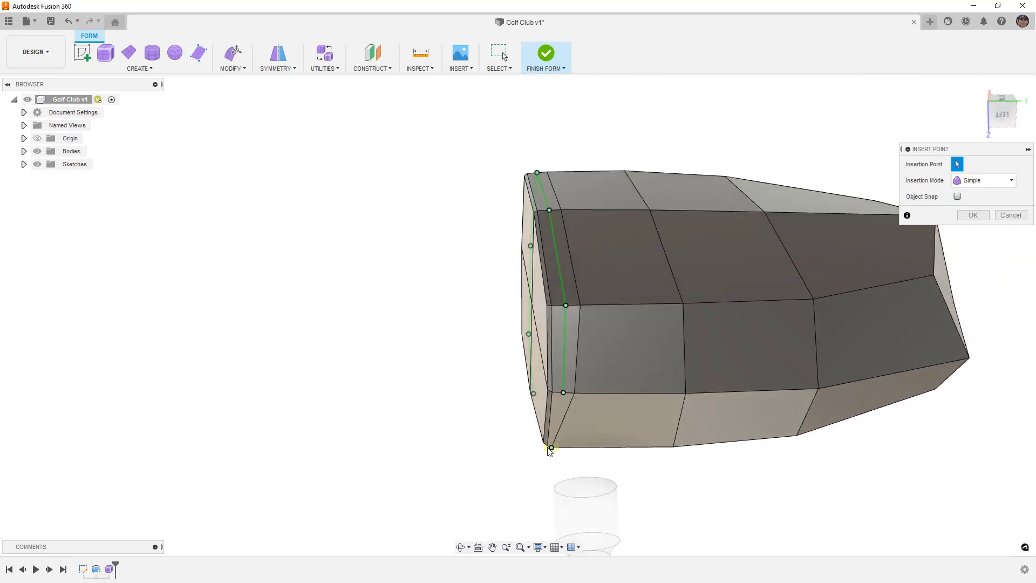
pyautogui.click(547, 446)
pyautogui.press('Return')
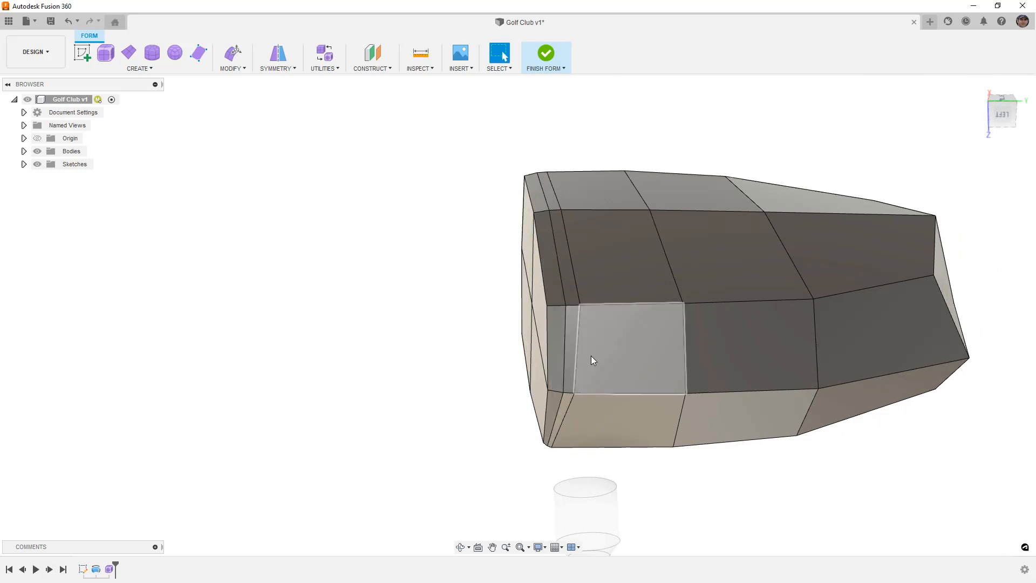
# - Show the club head in smooth display without edges and check its front face and rim
pyautogui.hotkey('alt', '3')
pyautogui.moveTo(623, 262)
pyautogui.keyDown('shift'); pyautogui.mouseDown(button='middle')
pyautogui.moveTo(632, 431)
pyautogui.moveTo(636, 339)
pyautogui.moveTo(642, 354)
pyautogui.moveTo(719, 328)
pyautogui.moveTo(721, 362)
pyautogui.moveTo(632, 275)
pyautogui.mouseUp(button='middle'); pyautogui.keyUp('shift')
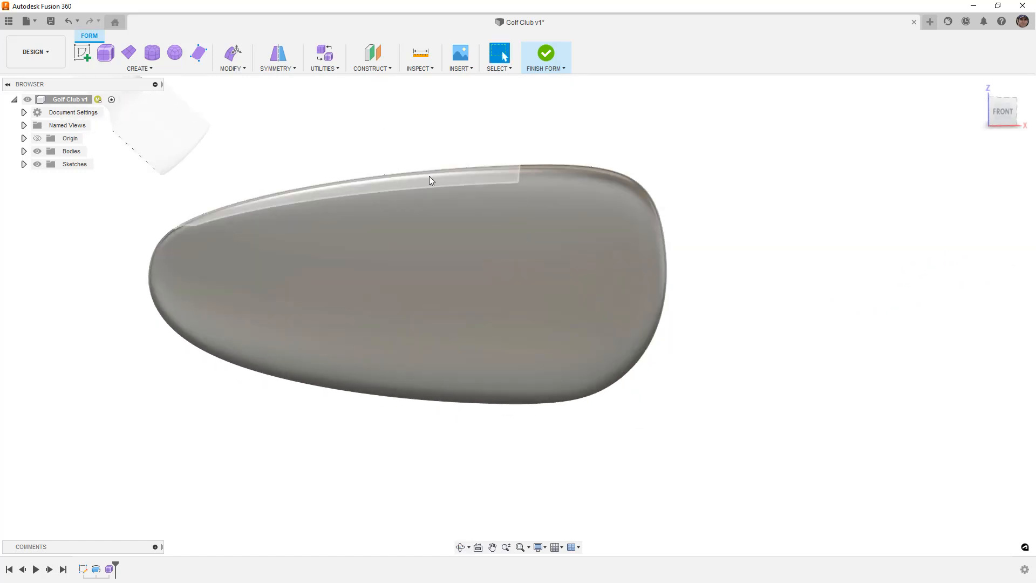
pyautogui.keyDown('shift'); pyautogui.moveTo(539, 220); pyautogui.dragTo(363, 162, button='middle'); pyautogui.keyUp('shift')
# - Apply Make Uniform to the club head's T-spline body and show its edges again
pyautogui.click(331, 67)
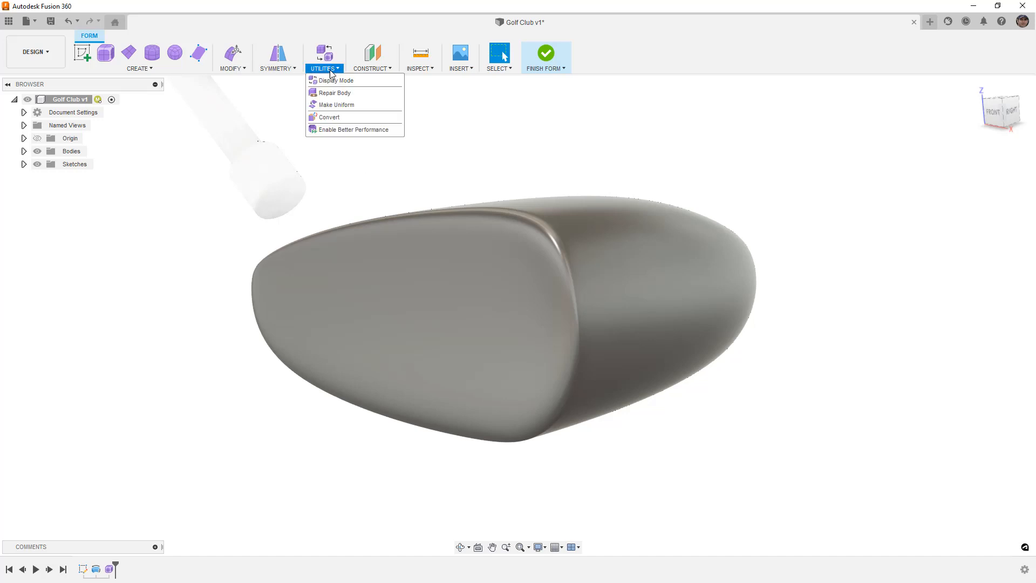
pyautogui.click(336, 105)
pyautogui.click(563, 284)
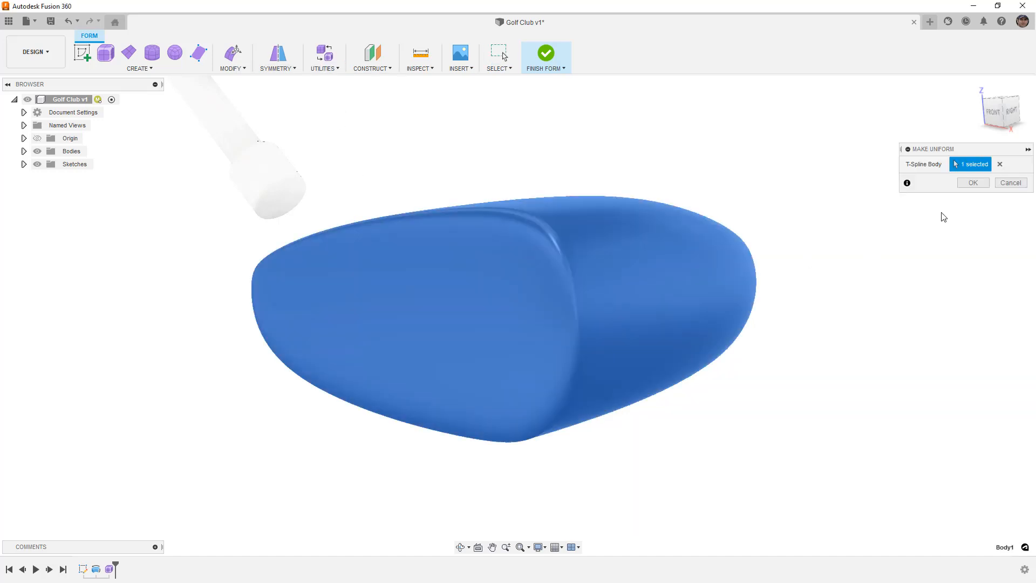
pyautogui.click(974, 183)
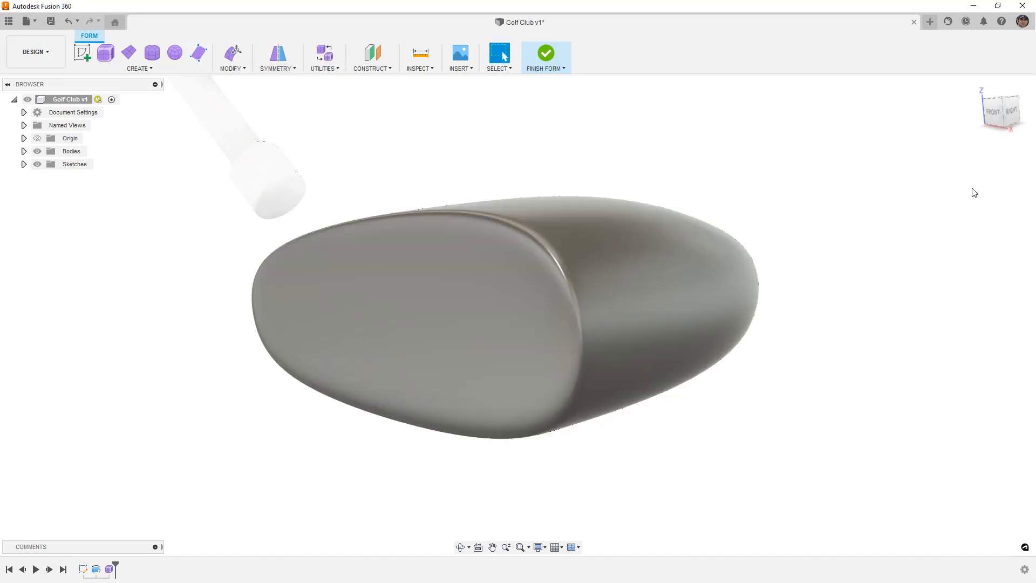
pyautogui.moveTo(695, 276)
pyautogui.keyDown('shift'); pyautogui.mouseDown(button='middle')
pyautogui.moveTo(638, 271)
pyautogui.moveTo(703, 280)
pyautogui.mouseUp(button='middle'); pyautogui.keyUp('shift')
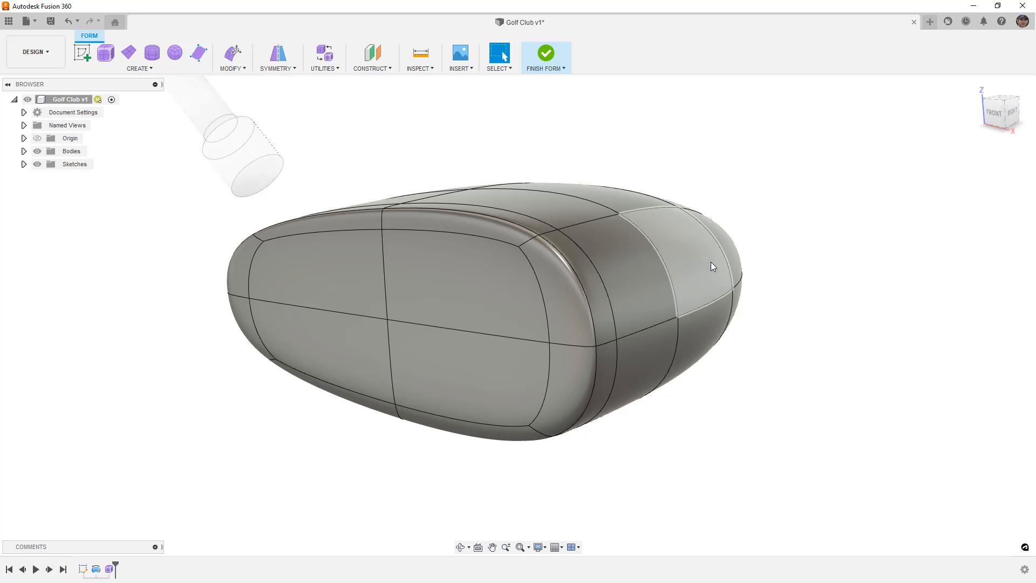
# - Undo and redo Make Uniform repeatedly to compare the front face, also in box display, ending with it reapplied
pyautogui.hotkey('ctrl', 'z')
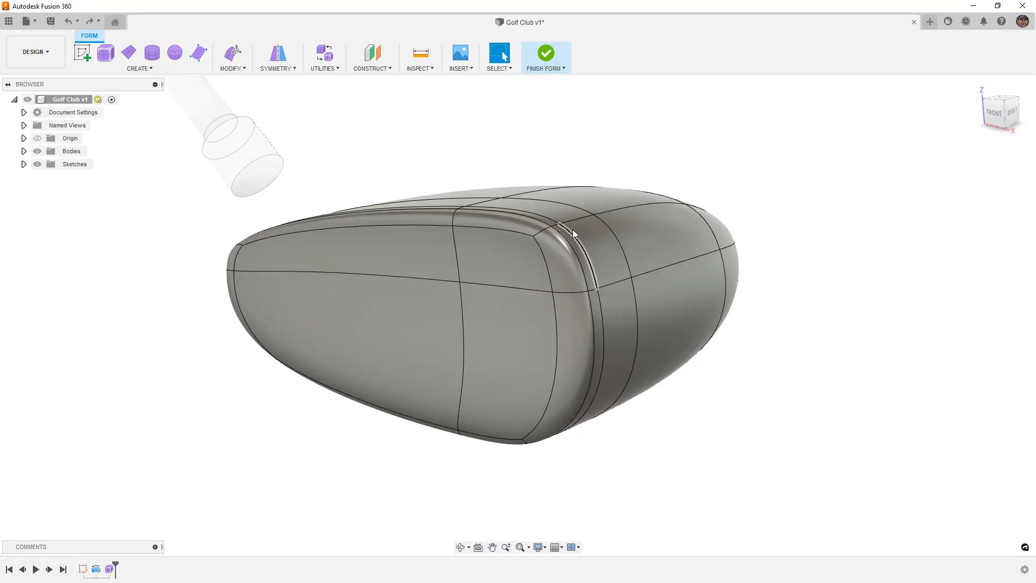
pyautogui.click(89, 23)
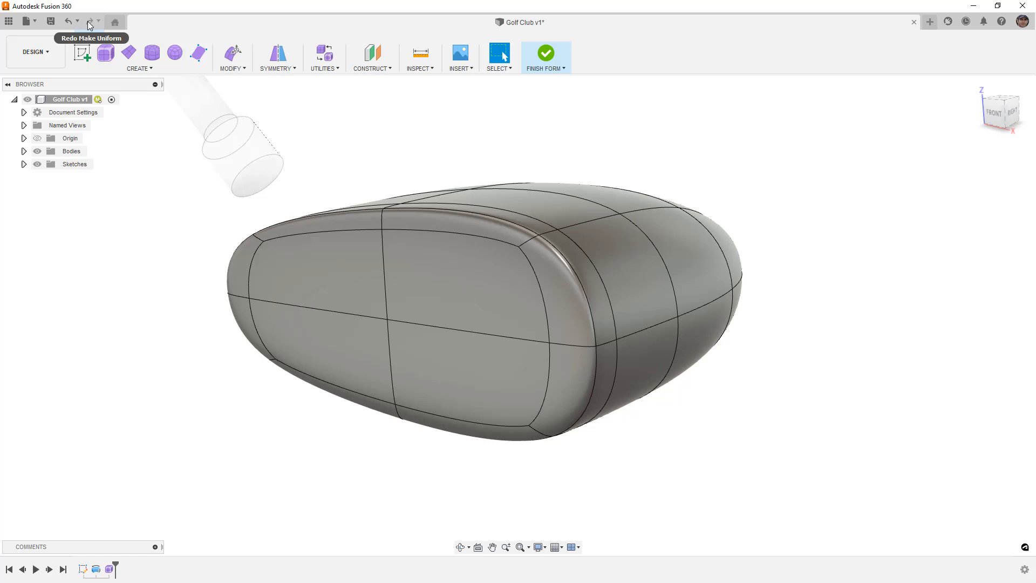
pyautogui.click(70, 21)
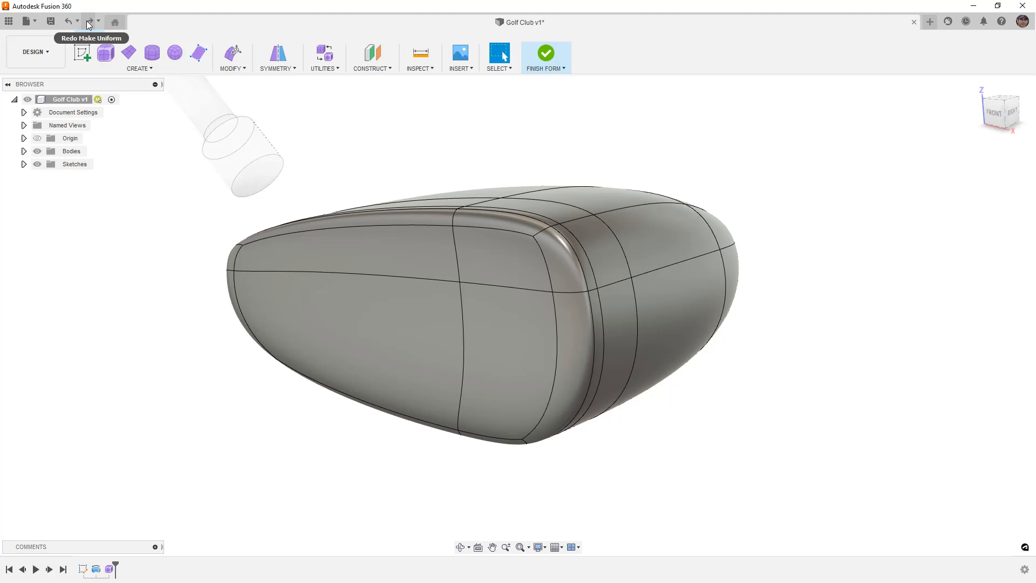
pyautogui.click(88, 21)
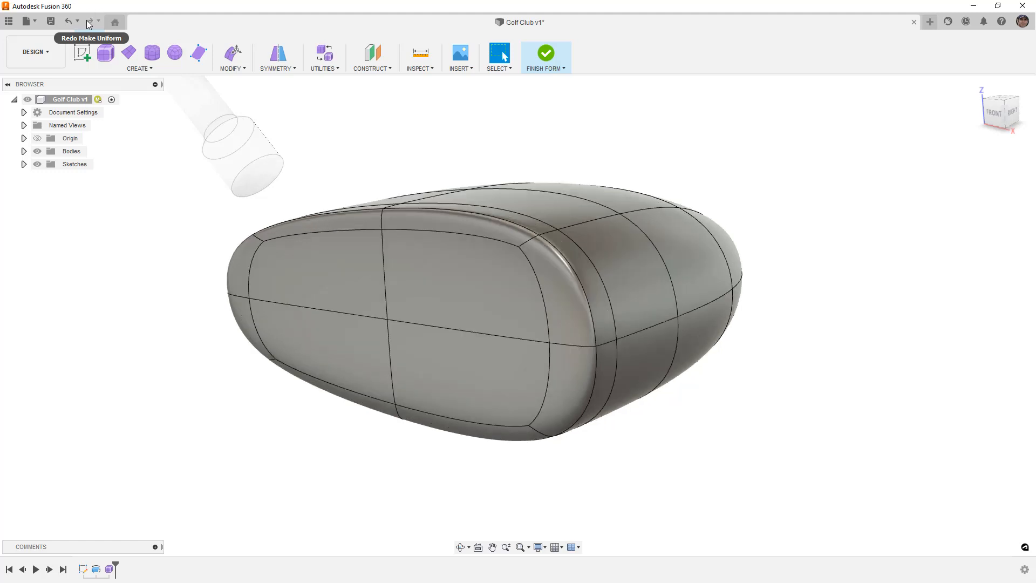
pyautogui.click(70, 20)
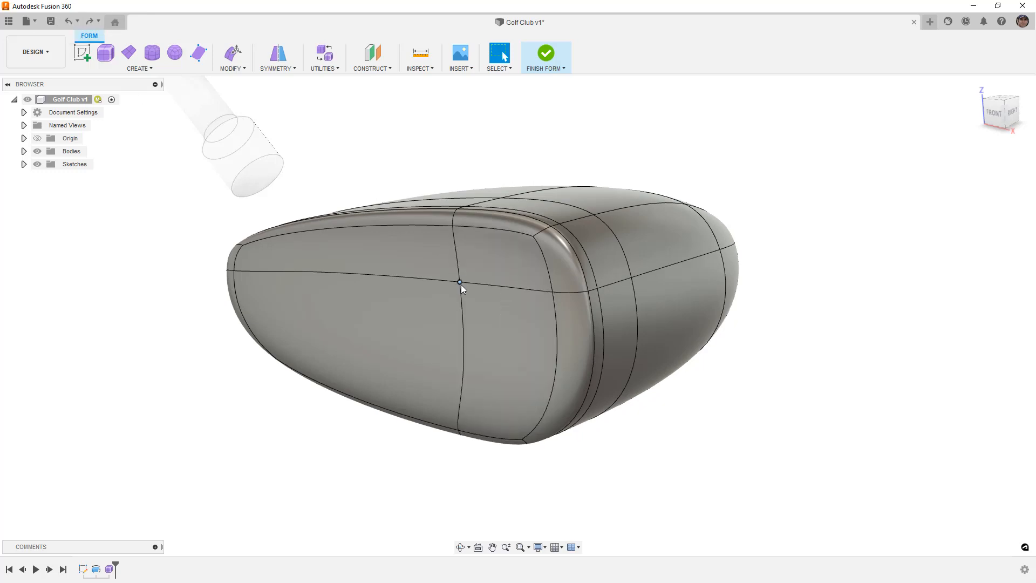
pyautogui.hotkey('ctrl', '1')
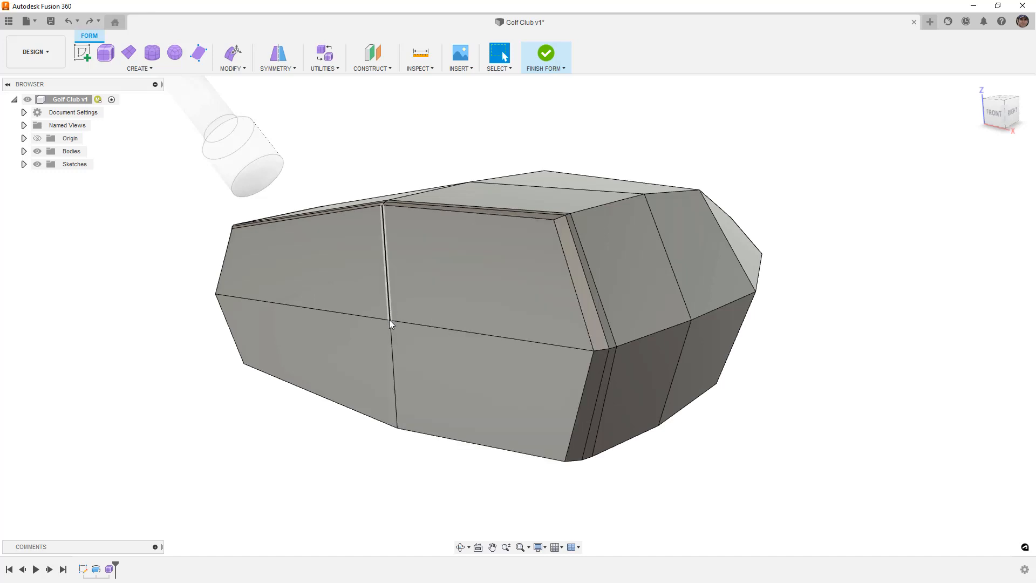
pyautogui.hotkey('ctrl', '3')
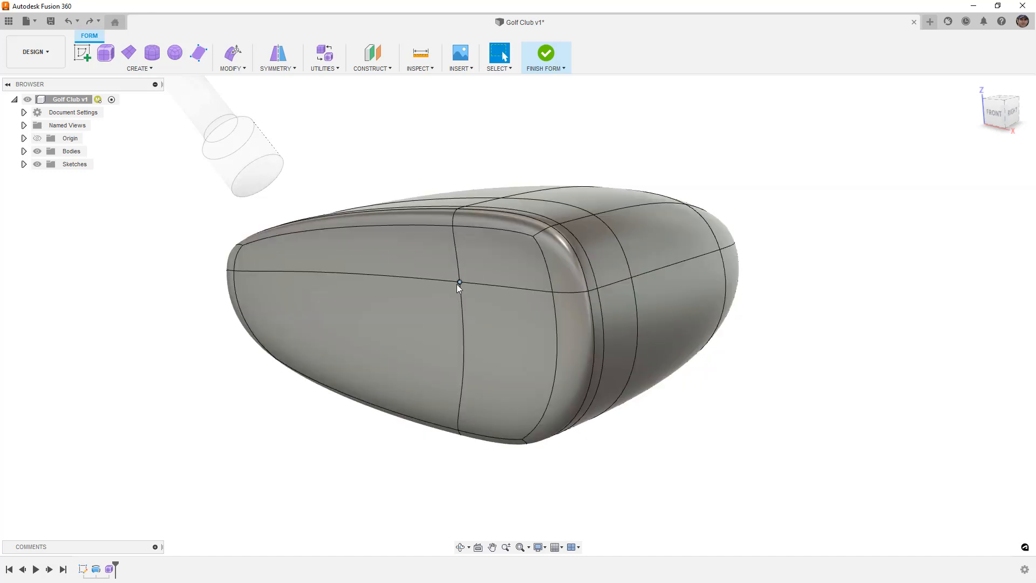
pyautogui.click(92, 21)
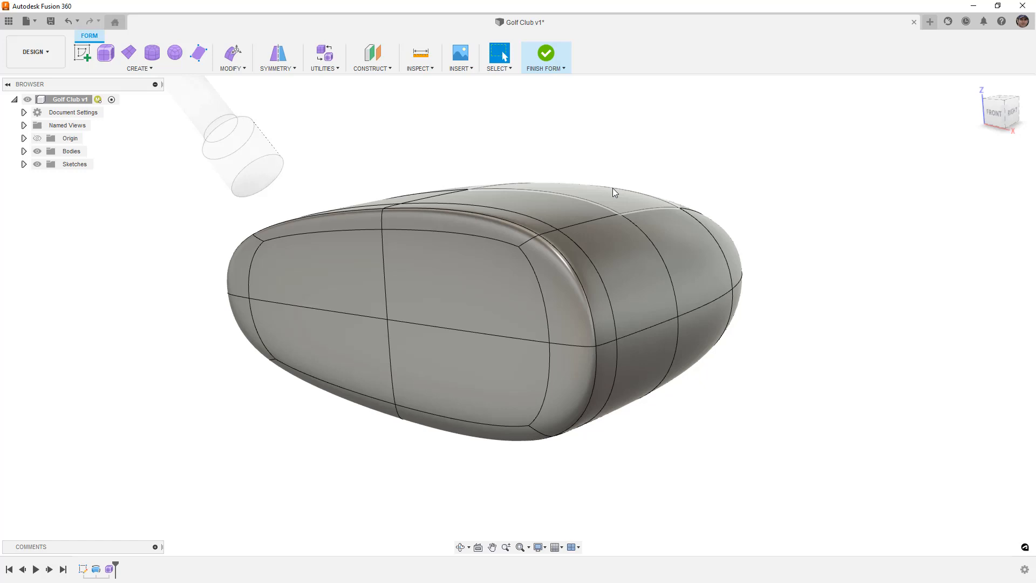
# - In box display, select the front face's three toe-side vertices and move them with Edit Form in the front view
pyautogui.click(602, 248)
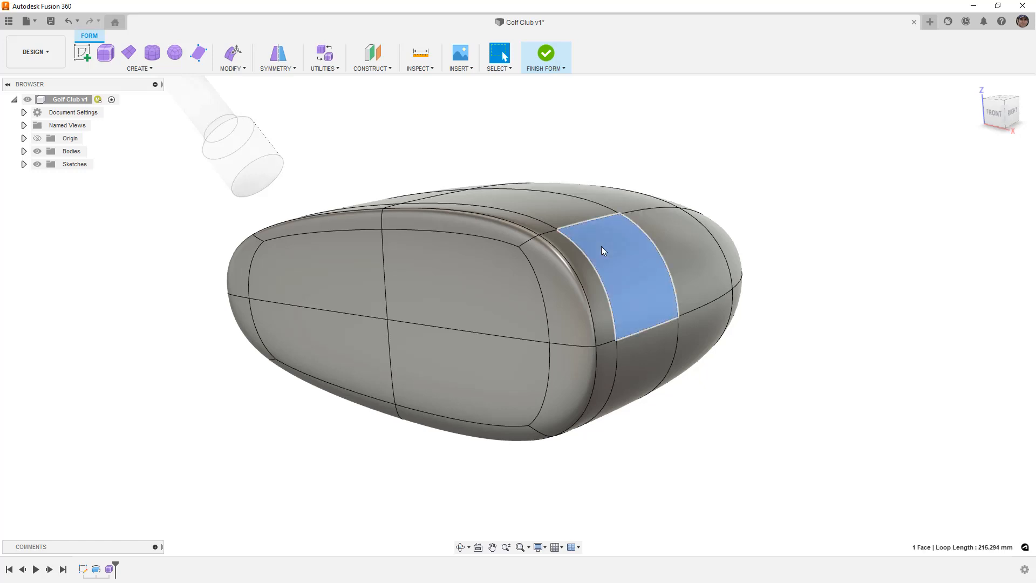
pyautogui.hotkey('alt', '1')
pyautogui.keyDown('shift'); pyautogui.moveTo(622, 315); pyautogui.dragTo(615, 294, button='middle'); pyautogui.keyUp('shift')
pyautogui.click(554, 223)
pyautogui.keyDown('shift'); pyautogui.click(601, 349); pyautogui.keyUp('shift')
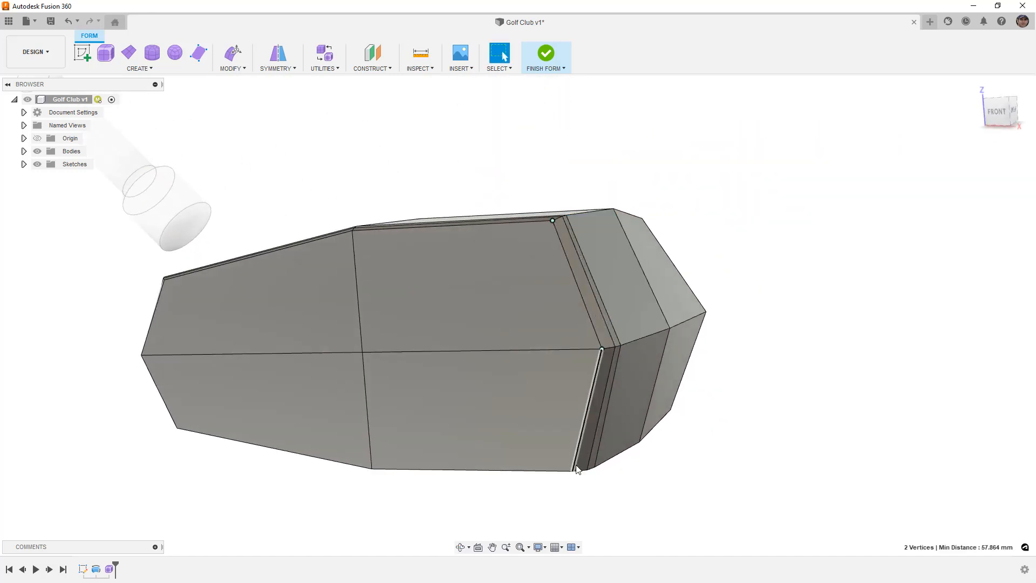
pyautogui.keyDown('shift'); pyautogui.click(572, 470); pyautogui.keyUp('shift')
pyautogui.click(997, 110)
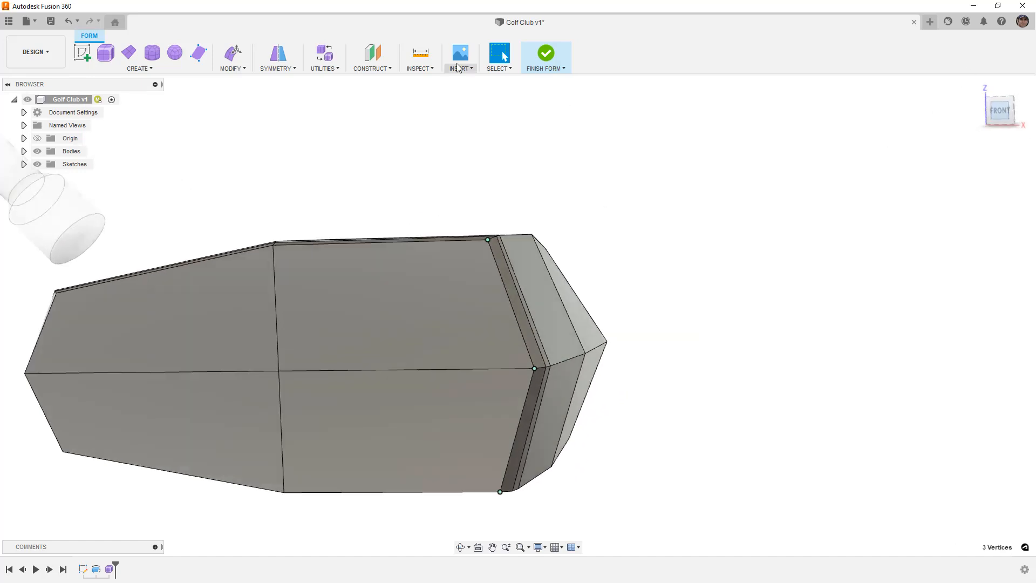
pyautogui.click(235, 58)
pyautogui.moveTo(429, 362); pyautogui.dragTo(467, 273, button='middle')
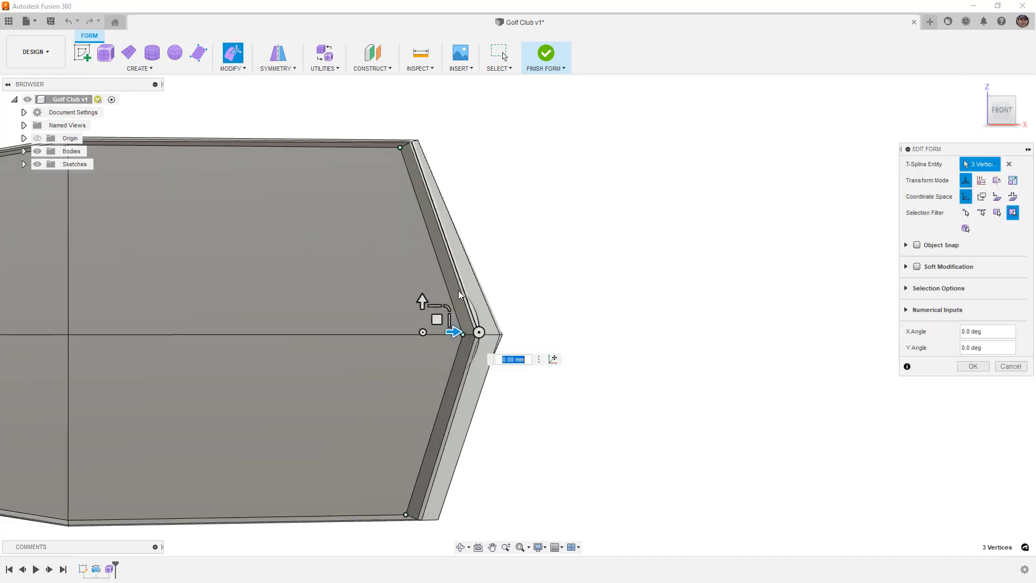
pyautogui.moveTo(435, 306); pyautogui.dragTo(445, 334)
# - Deselect the vertices, return to smooth display to check the club head's shape, and accept the form edit
pyautogui.click(641, 246)
pyautogui.hotkey('alt', '3')
pyautogui.scroll(-3, 639, 219)
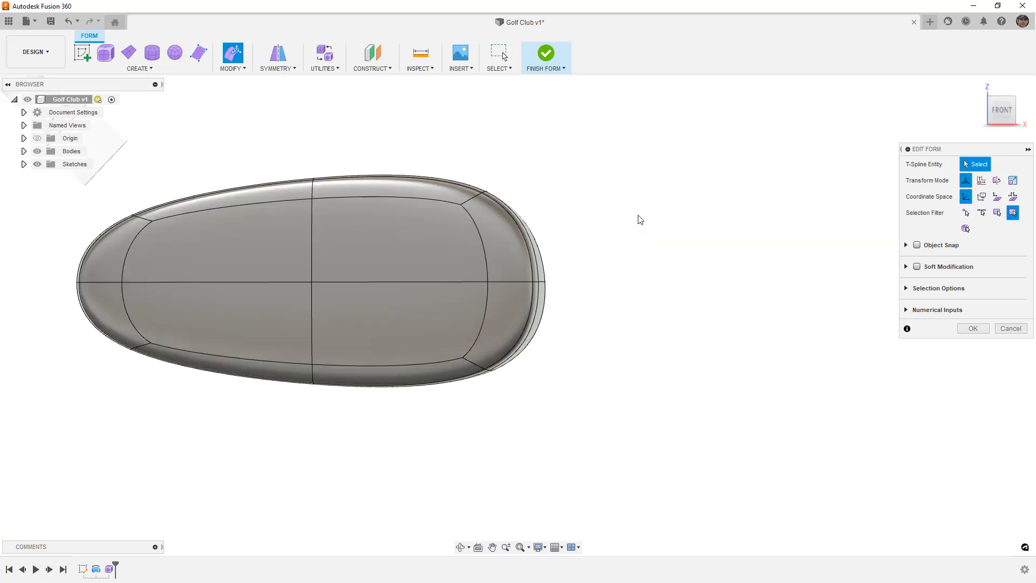
pyautogui.keyDown('shift'); pyautogui.moveTo(624, 266); pyautogui.dragTo(614, 289, button='middle'); pyautogui.keyUp('shift')
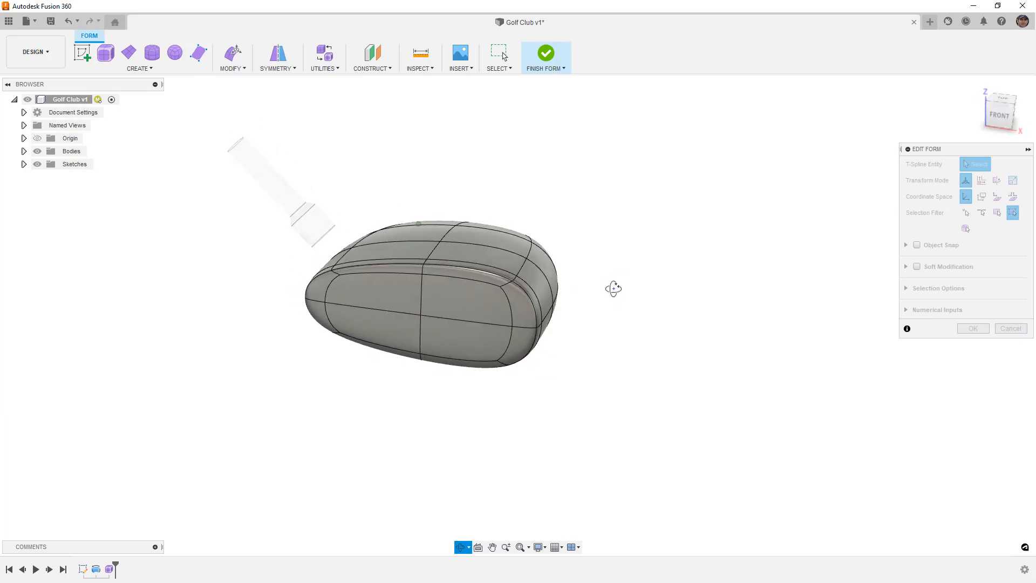
pyautogui.moveTo(683, 243); pyautogui.dragTo(726, 216, button='middle')
pyautogui.click(972, 328)
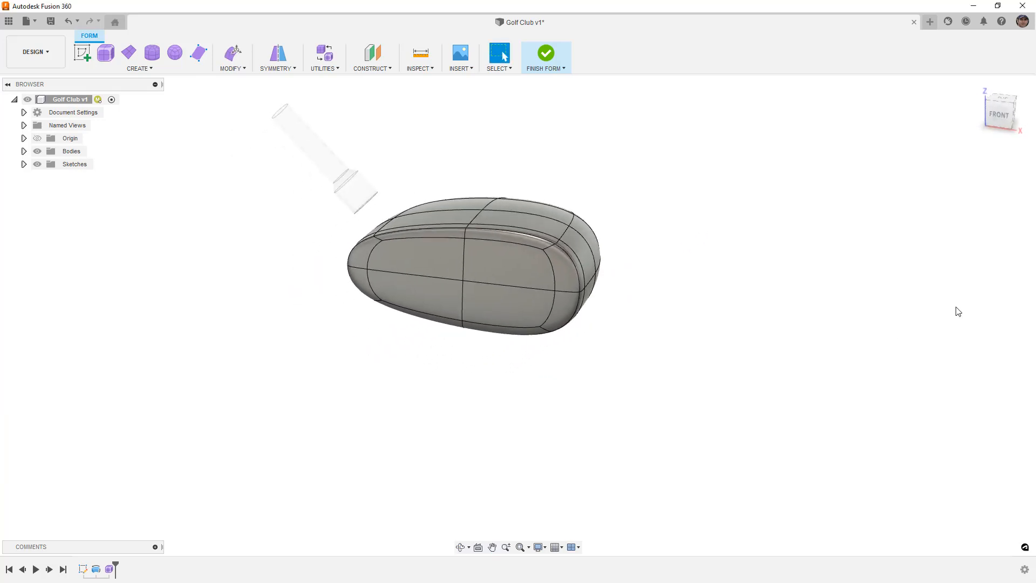
# - Orient the view to the front, save the design as a new version, and finish the form
pyautogui.click(999, 115)
pyautogui.hotkey('ctrl', 's')
pyautogui.press('Return')
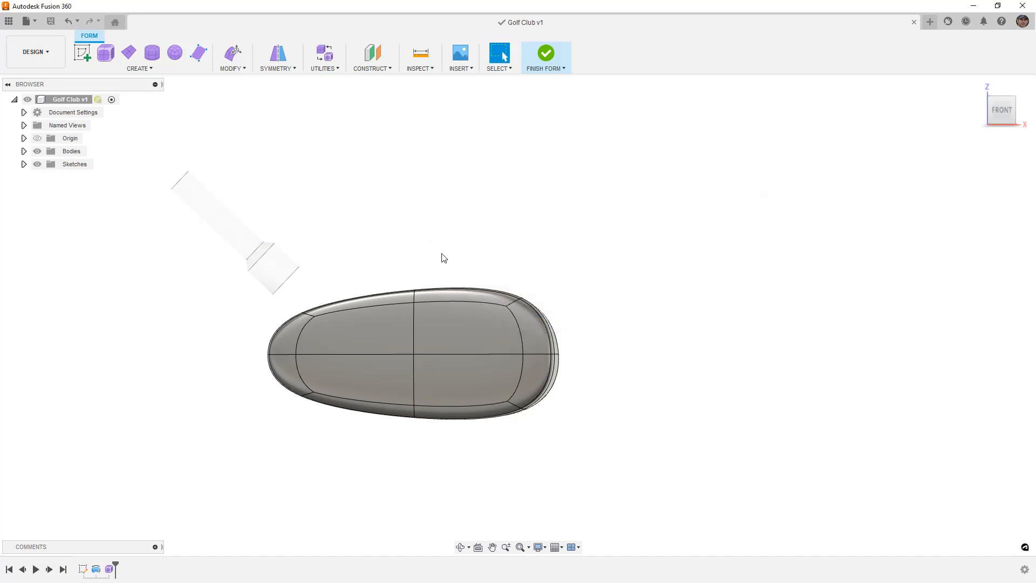
pyautogui.moveTo(452, 270); pyautogui.dragTo(519, 236, button='middle')
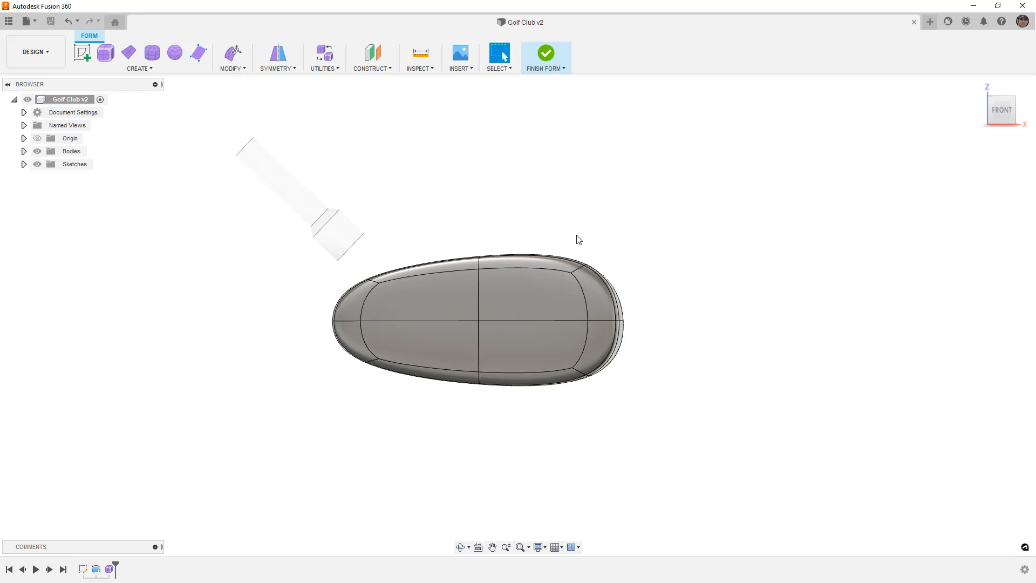
pyautogui.click(545, 57)
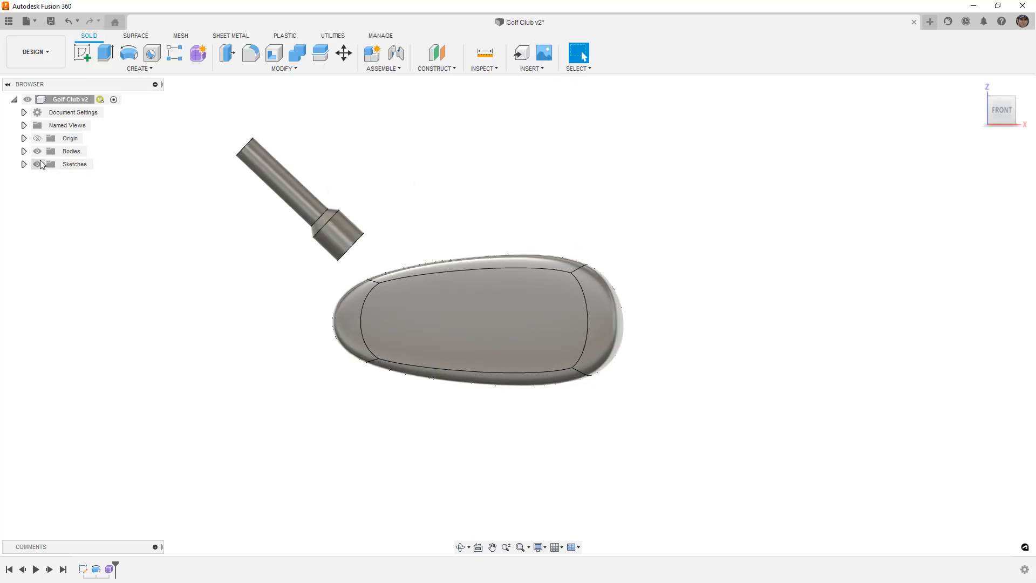
# - Start moving the shaft as a body and set the move pivot at the origin point
pyautogui.click(23, 164)
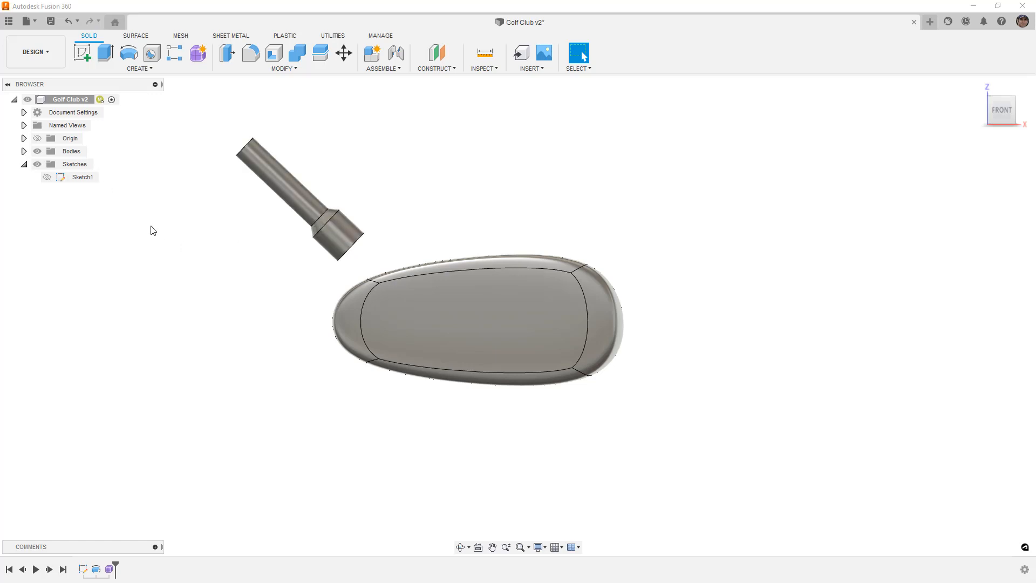
pyautogui.click(344, 52)
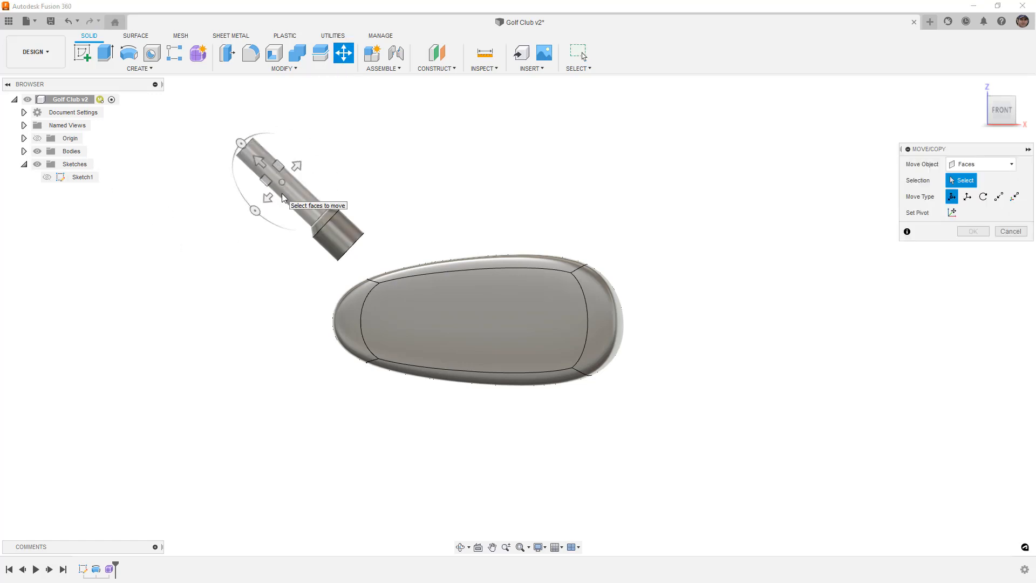
pyautogui.click(981, 164)
pyautogui.click(967, 190)
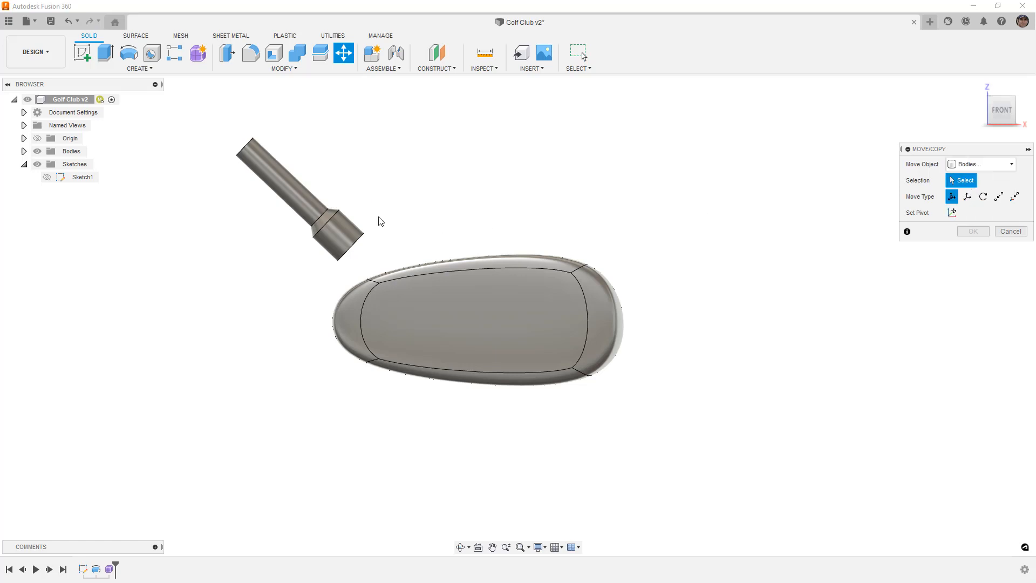
pyautogui.click(291, 191)
pyautogui.click(952, 212)
pyautogui.scroll(-2, 699, 235)
pyautogui.scroll(-2, 655, 249)
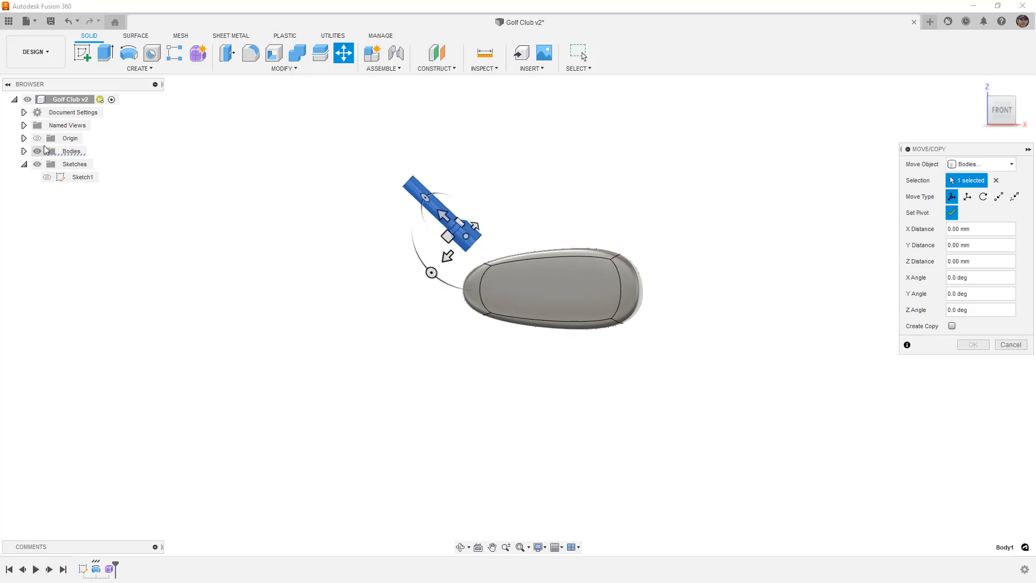
pyautogui.click(495, 262)
pyautogui.click(492, 260)
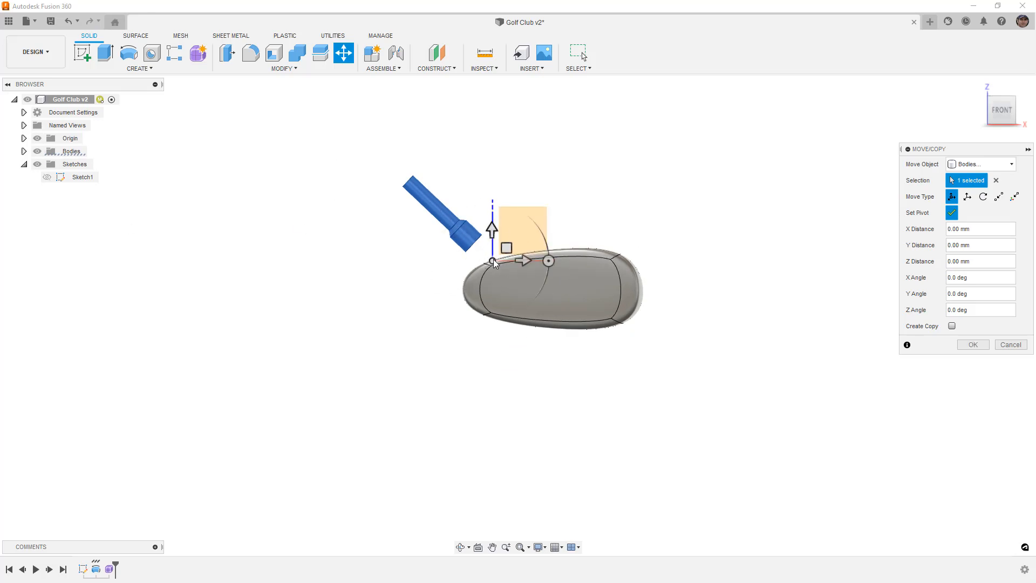
pyautogui.click(952, 213)
# - Rotate the shaft 95° about Y, move it about -33.8 mm in X and 194.2 mm in Z beyond the head's wide end, and accept
pyautogui.moveTo(549, 259); pyautogui.dragTo(486, 343)
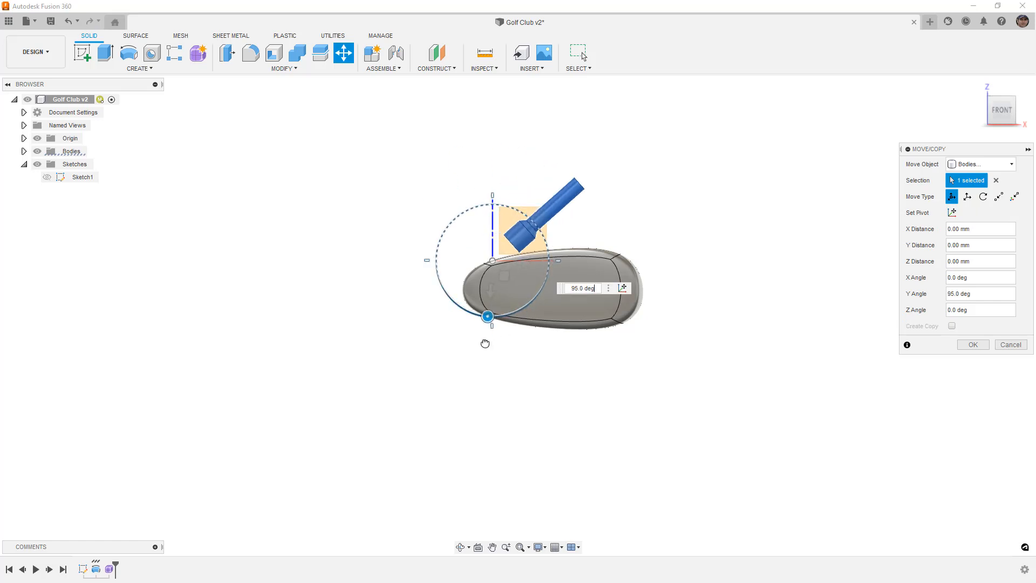
pyautogui.moveTo(505, 278); pyautogui.dragTo(649, 263)
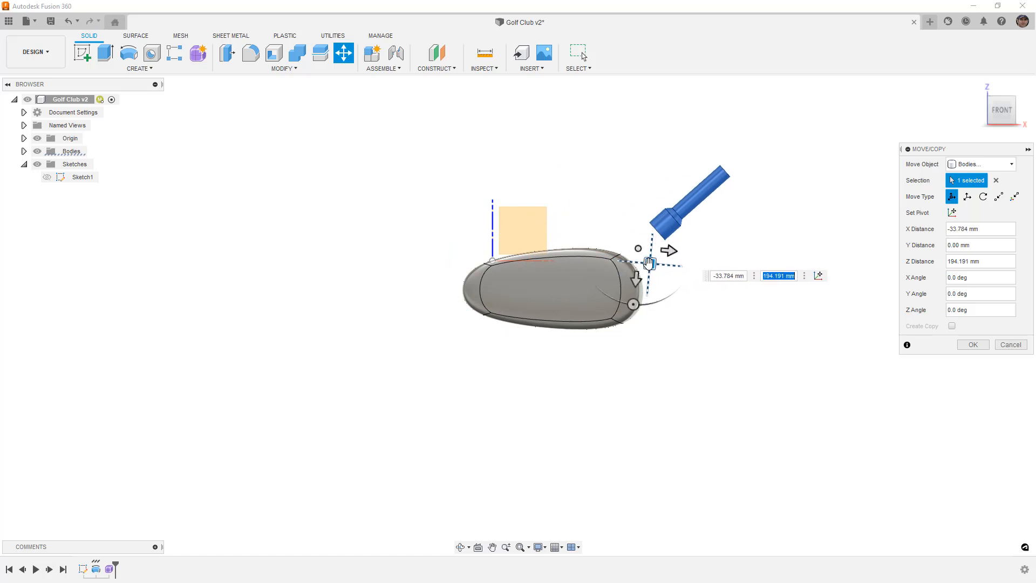
pyautogui.click(973, 344)
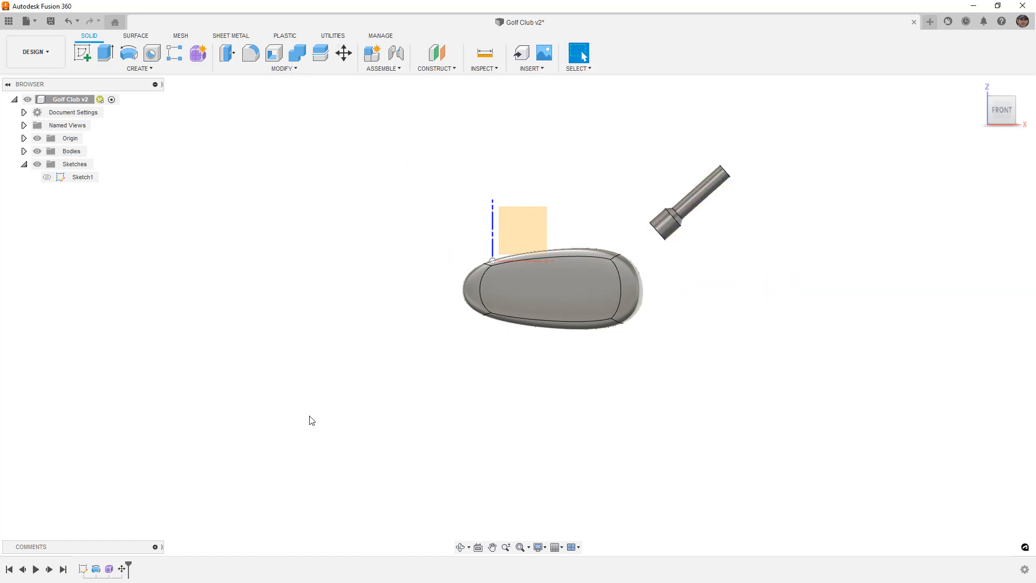
# - Open and finish the form once, reorder the shaft's move feature before the form in the timeline, and reopen the form for editing
pyautogui.doubleClick(108, 569)
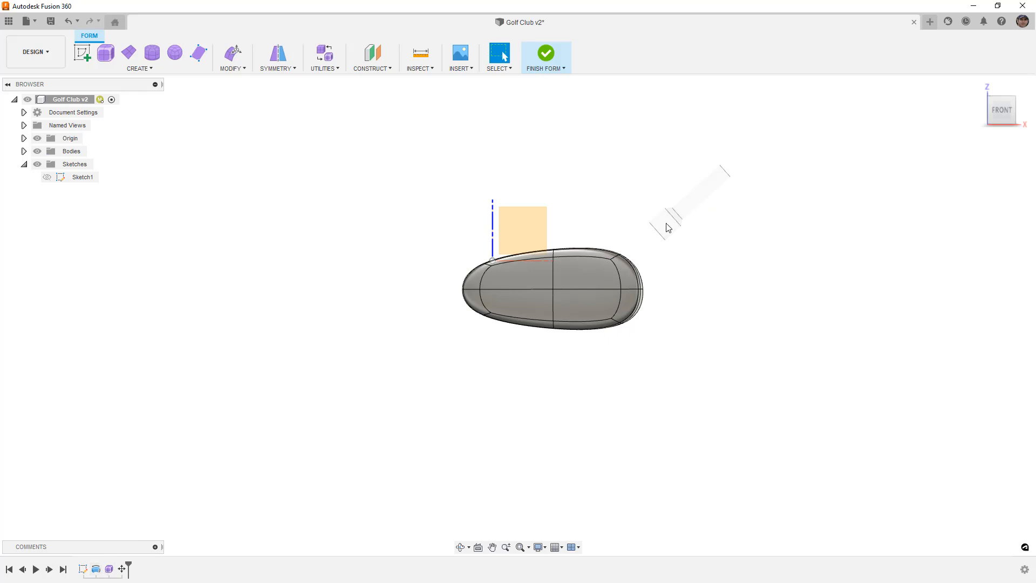
pyautogui.click(545, 59)
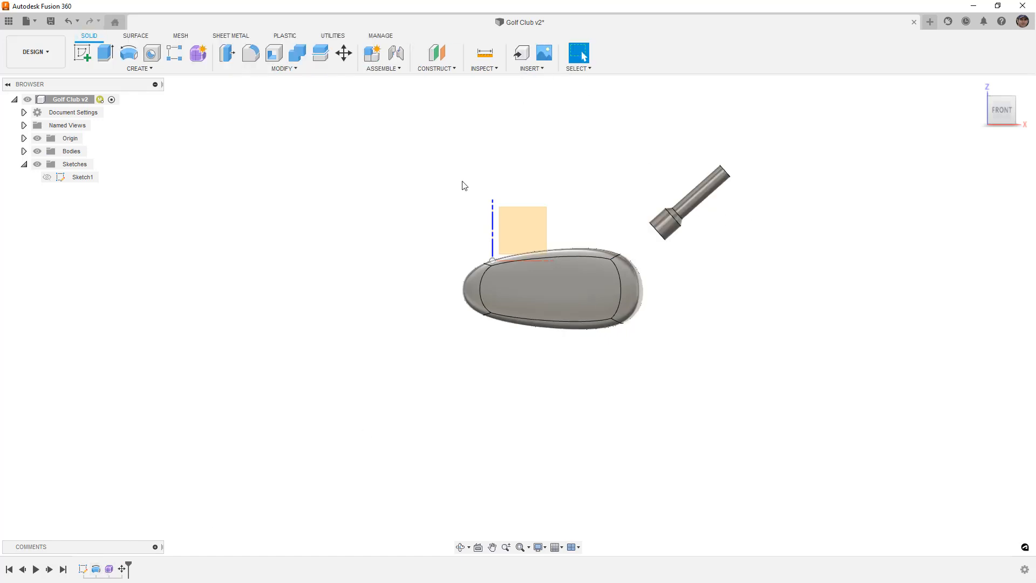
pyautogui.moveTo(123, 569); pyautogui.dragTo(109, 574)
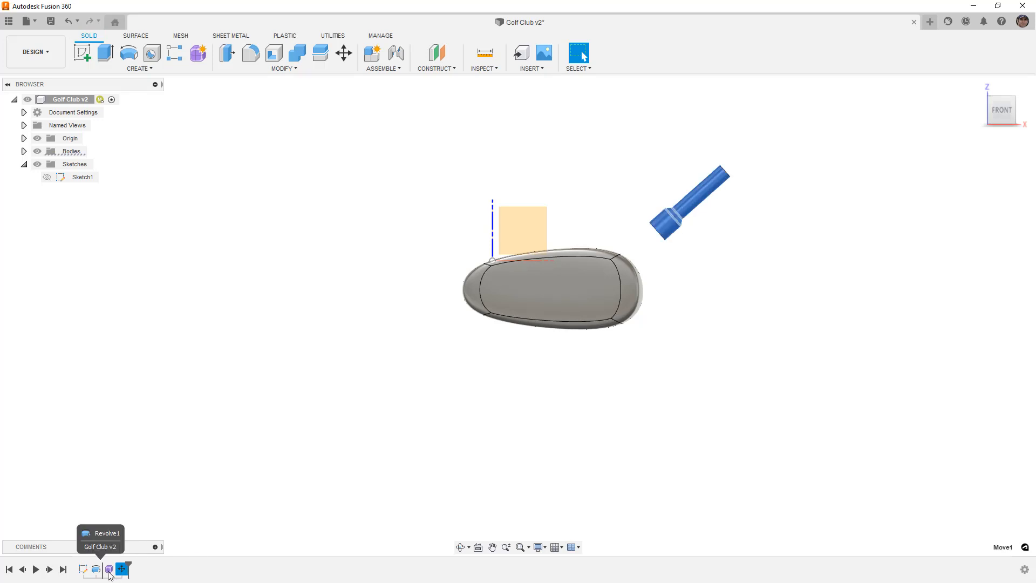
pyautogui.doubleClick(123, 570)
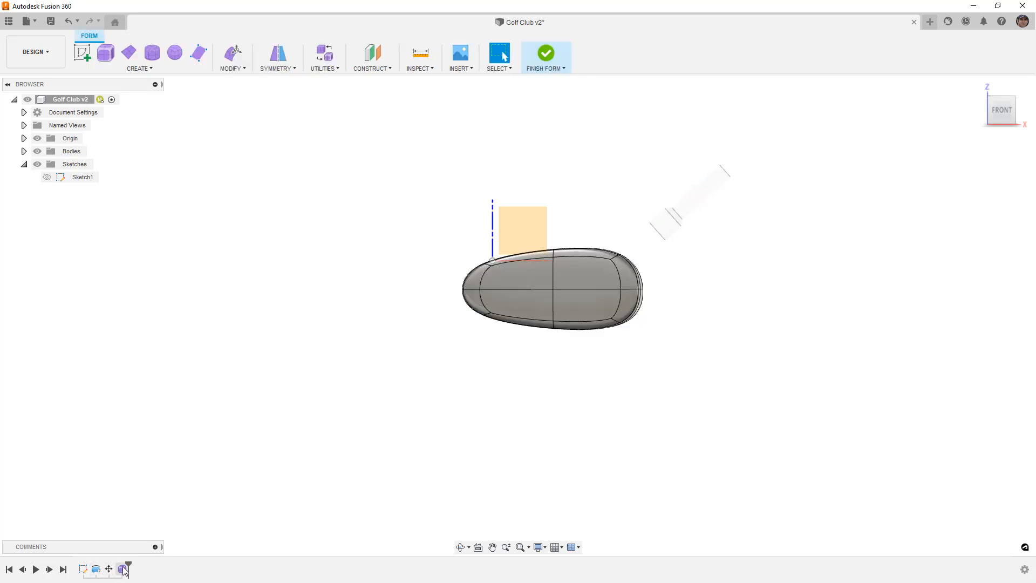
# - Hide the origin, check the head against the moved shaft from an angle, and return to the front view
pyautogui.scroll(3, 686, 230)
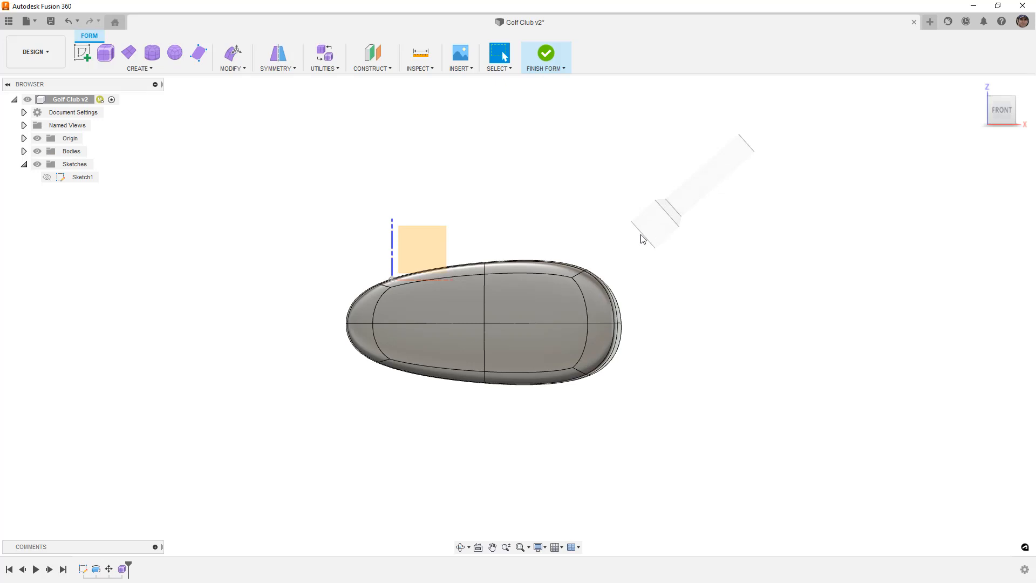
pyautogui.click(38, 138)
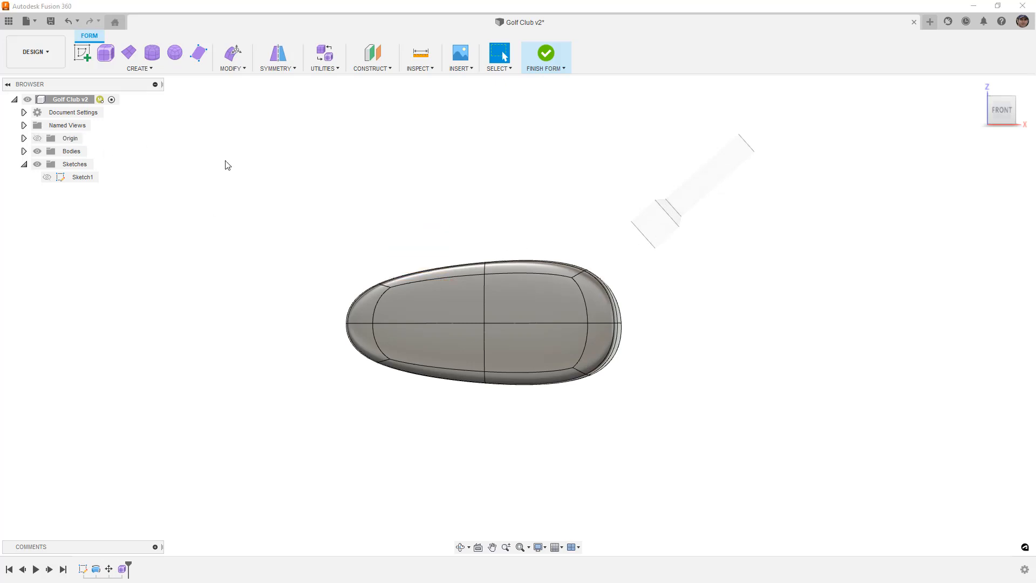
pyautogui.keyDown('shift'); pyautogui.moveTo(552, 260); pyautogui.dragTo(536, 312, button='middle'); pyautogui.keyUp('shift')
pyautogui.press('Escape')
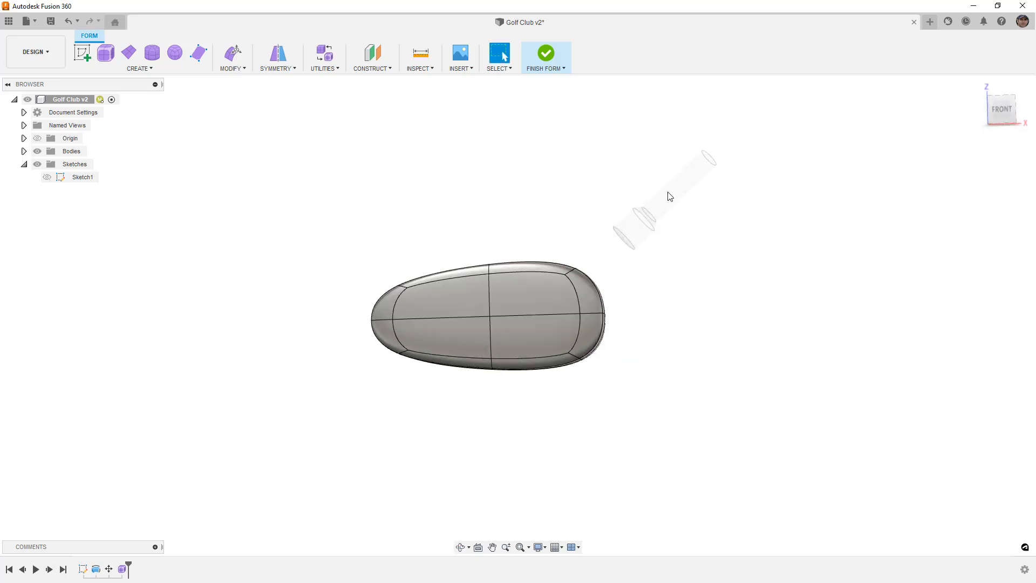
pyautogui.click(994, 109)
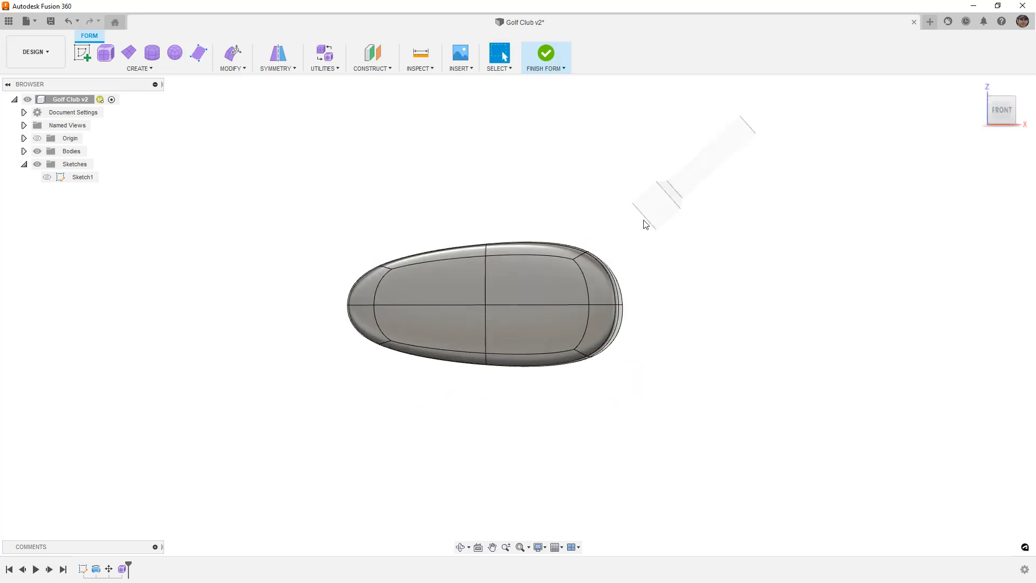
pyautogui.scroll(-2, 667, 301)
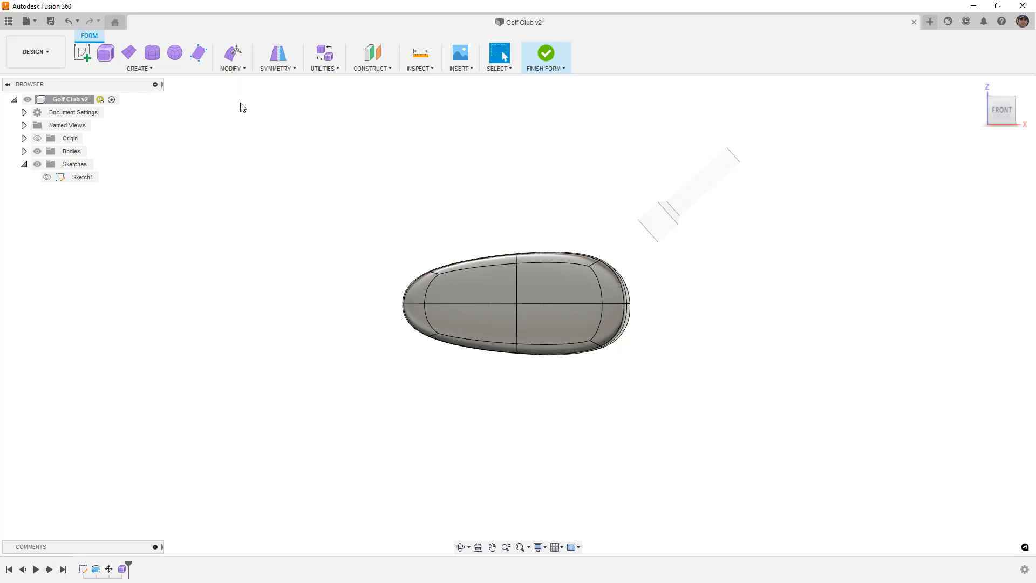
# - Copy the club head's T-spline body and paste the duplicate about 138.6 mm above the original in Z and -5.8 mm in X
pyautogui.click(24, 151)
pyautogui.click(79, 165)
pyautogui.rightClick(77, 169)
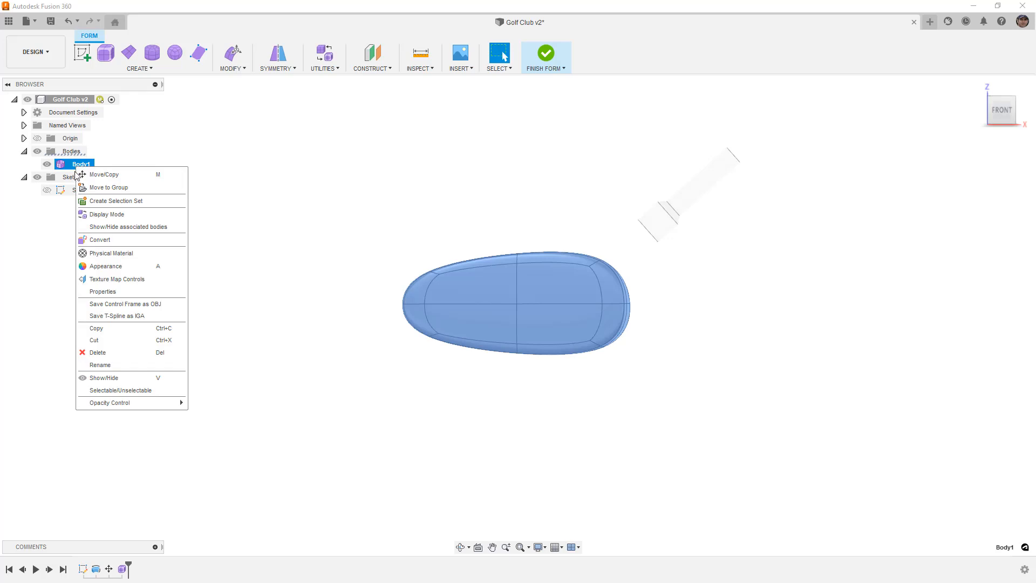
pyautogui.click(104, 330)
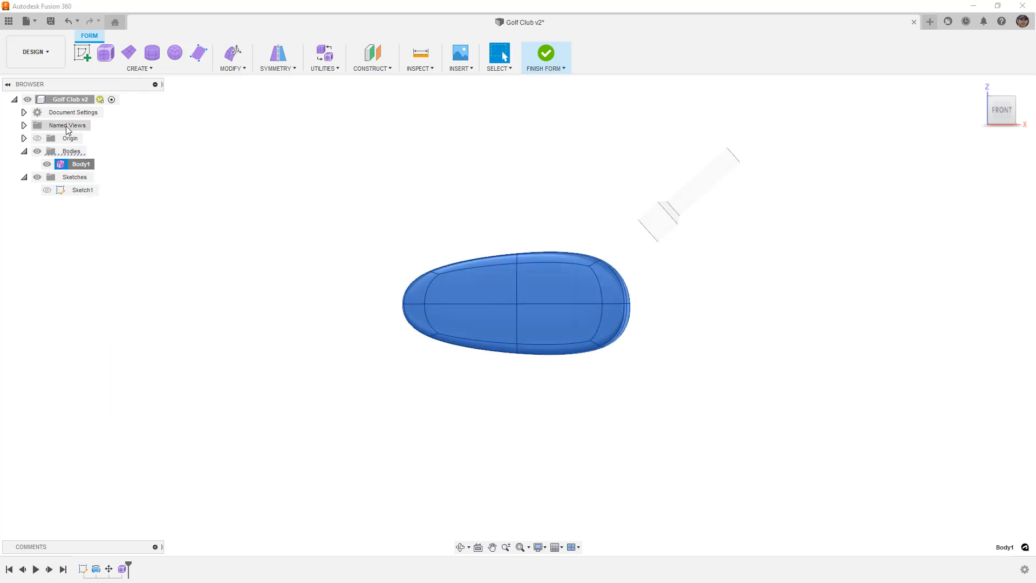
pyautogui.rightClick(70, 151)
pyautogui.click(50, 171)
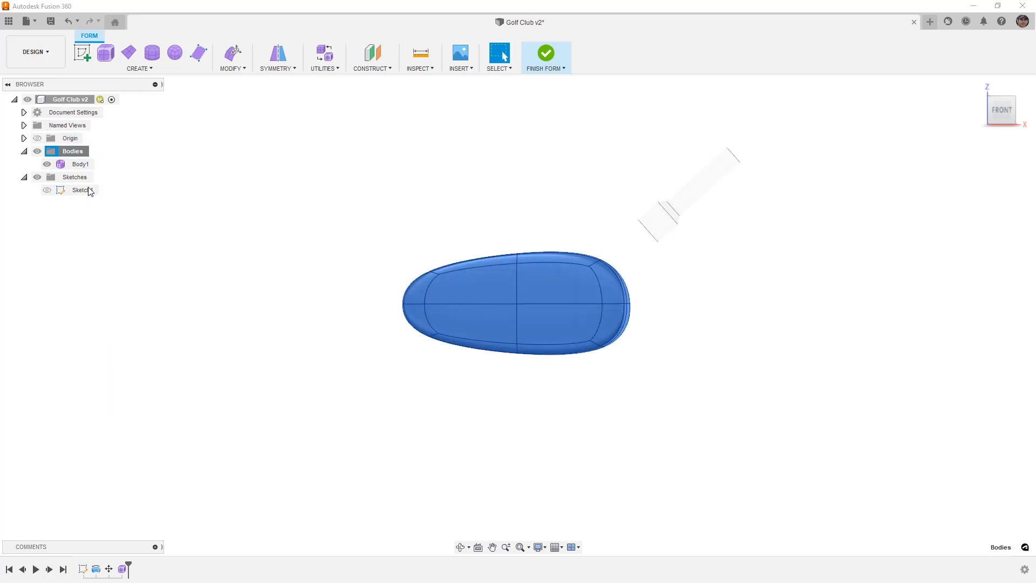
pyautogui.moveTo(530, 291); pyautogui.dragTo(526, 163)
pyautogui.press('Tab')
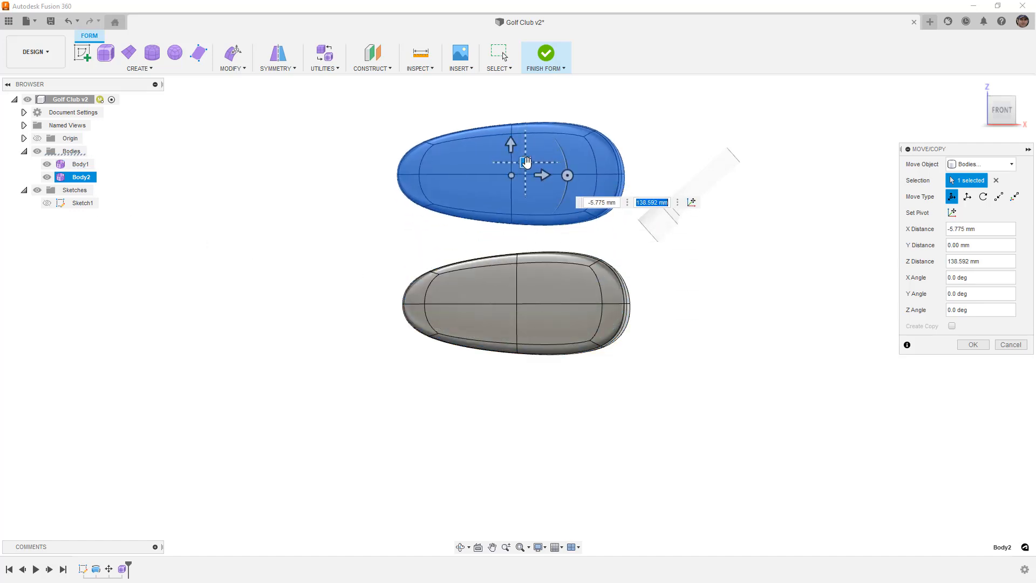
pyautogui.click(965, 346)
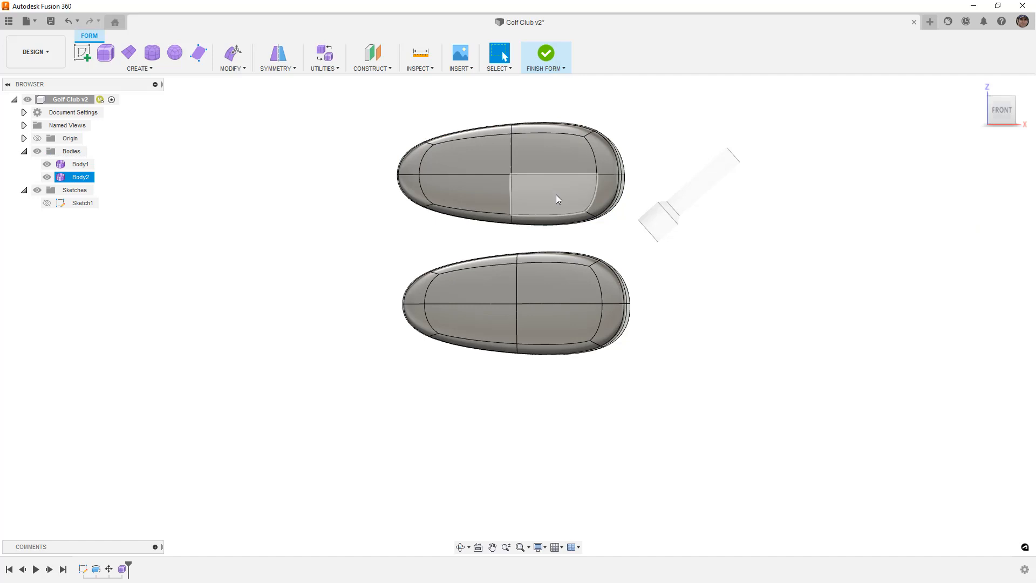
# - Delete the pasted duplicate of the club head body
pyautogui.click(78, 177)
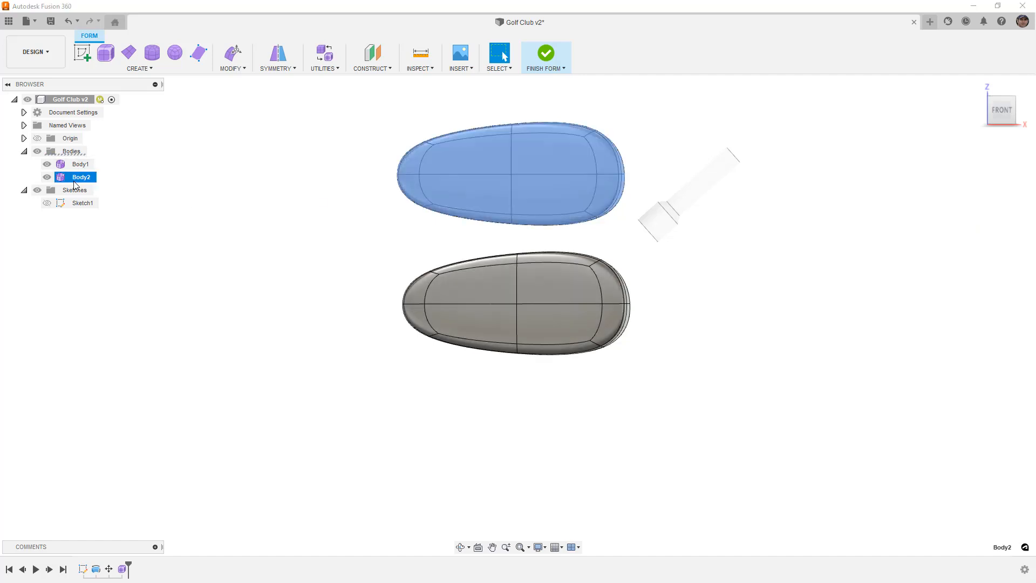
pyautogui.click(78, 177)
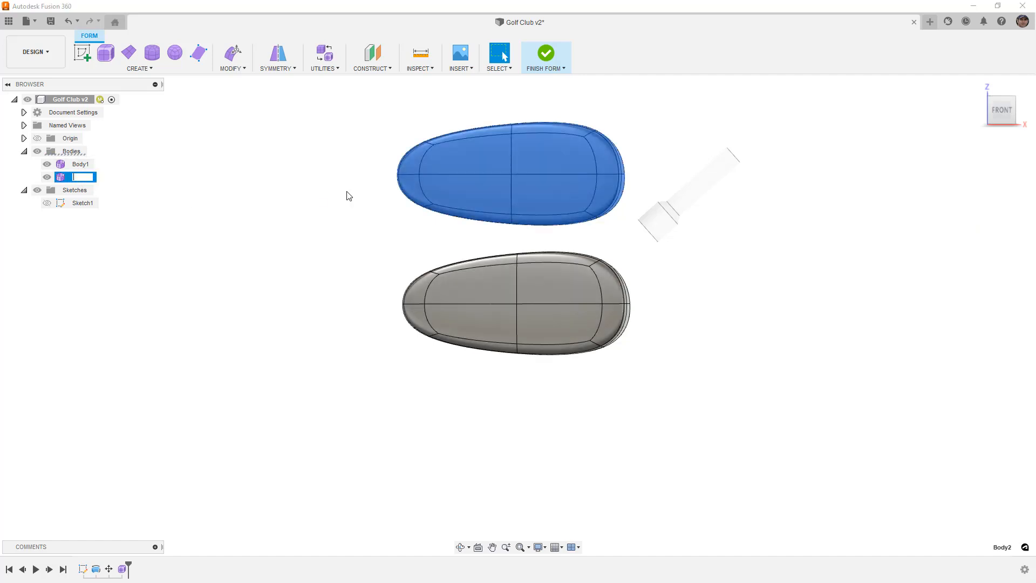
pyautogui.press('Escape')
pyautogui.press('Delete')
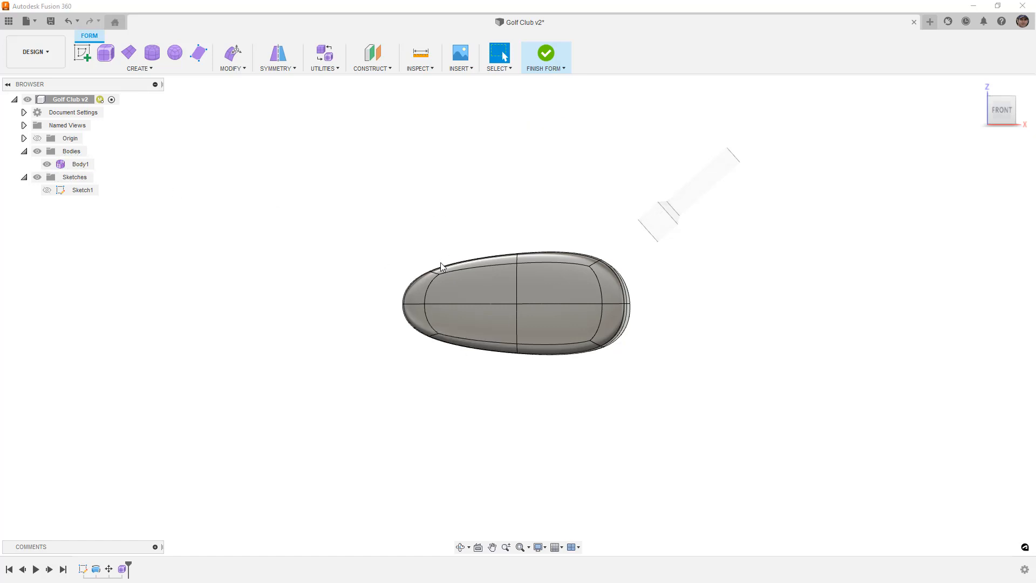
# - In the top view, select the three edges meeting at the rear corner on the shaft's side to examine the star point
pyautogui.keyDown('shift'); pyautogui.moveTo(463, 274); pyautogui.dragTo(533, 308, button='middle'); pyautogui.keyUp('shift')
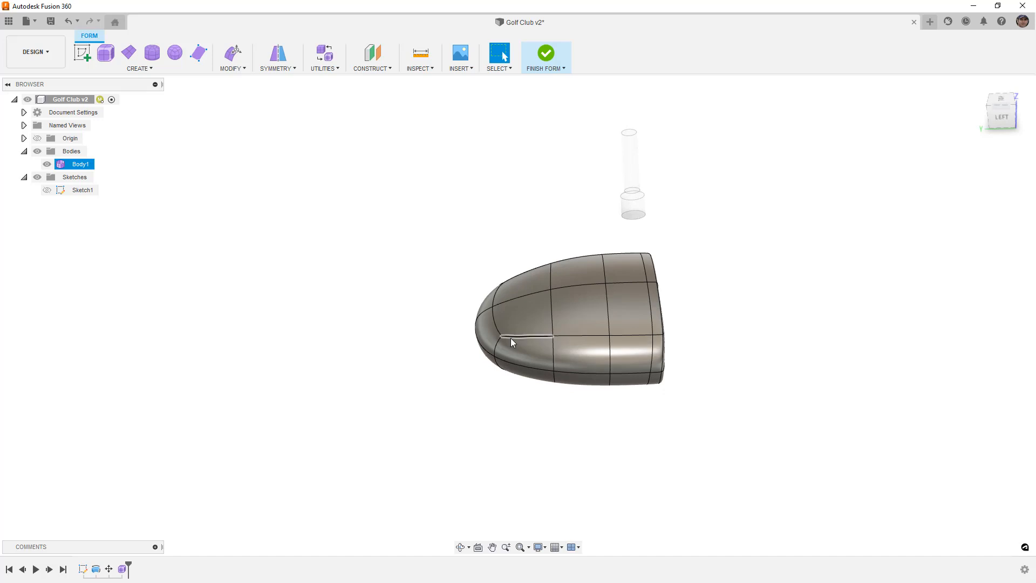
pyautogui.keyDown('shift'); pyautogui.moveTo(543, 331); pyautogui.dragTo(582, 339, button='middle'); pyautogui.keyUp('shift')
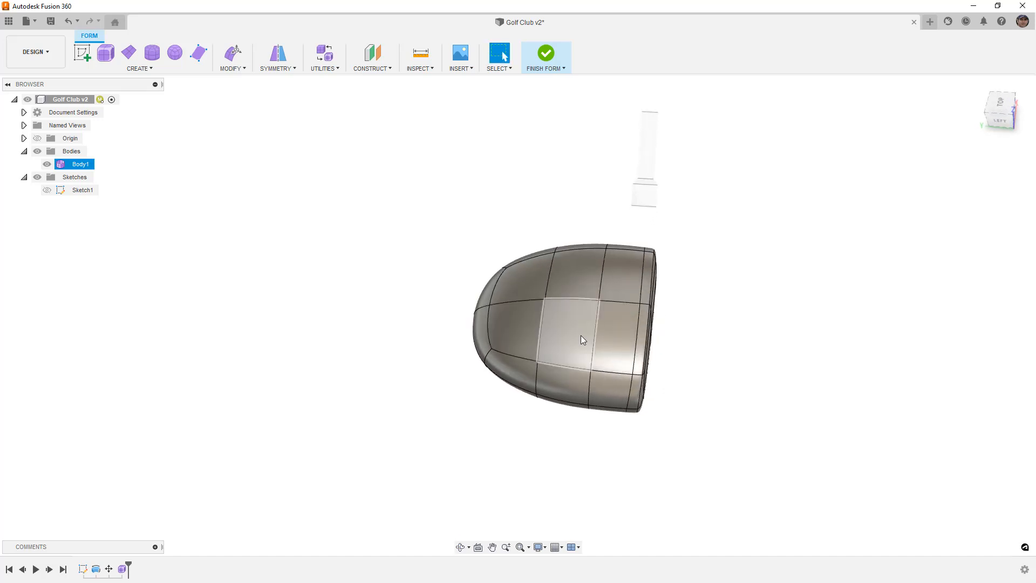
pyautogui.click(1000, 104)
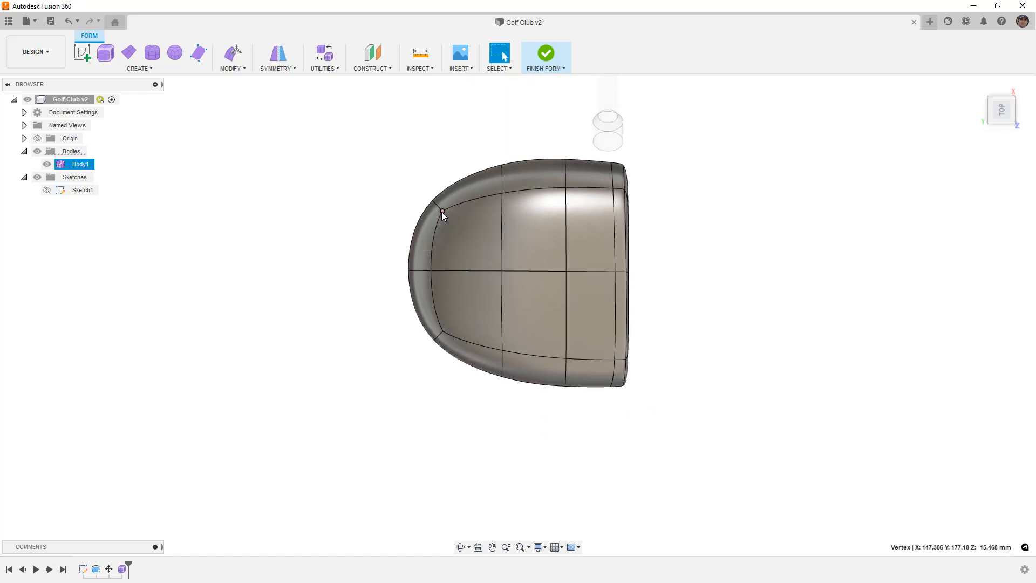
pyautogui.click(460, 206)
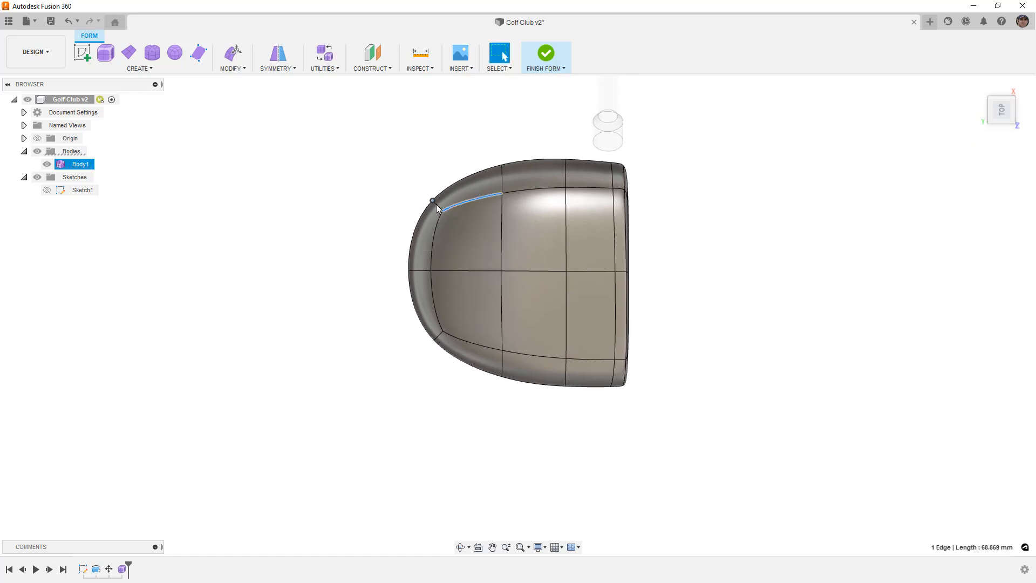
pyautogui.keyDown('shift'); pyautogui.click(438, 207); pyautogui.keyUp('shift')
pyautogui.keyDown('shift'); pyautogui.click(438, 221); pyautogui.keyUp('shift')
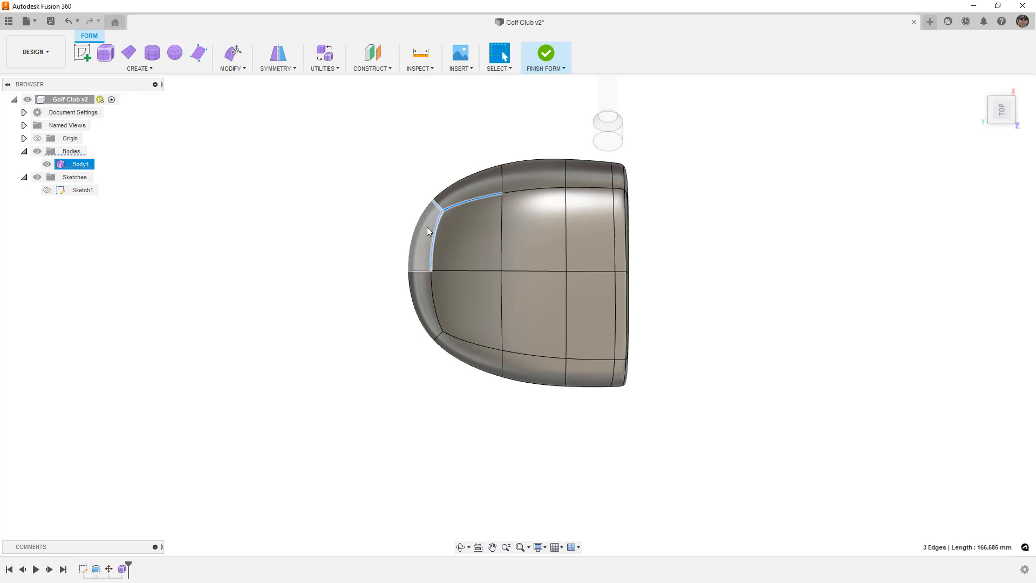
pyautogui.click(136, 69)
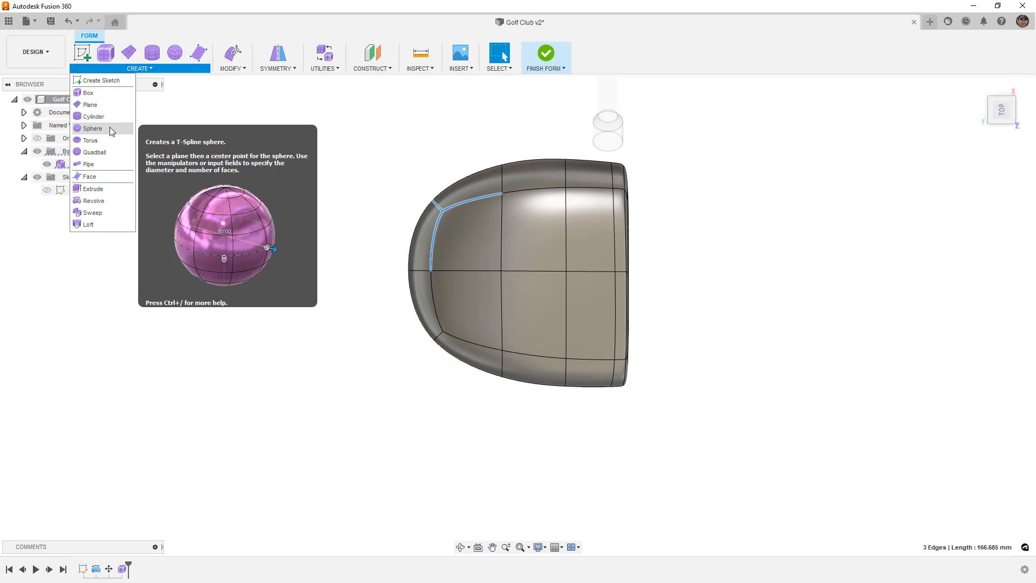
pyautogui.click(395, 124)
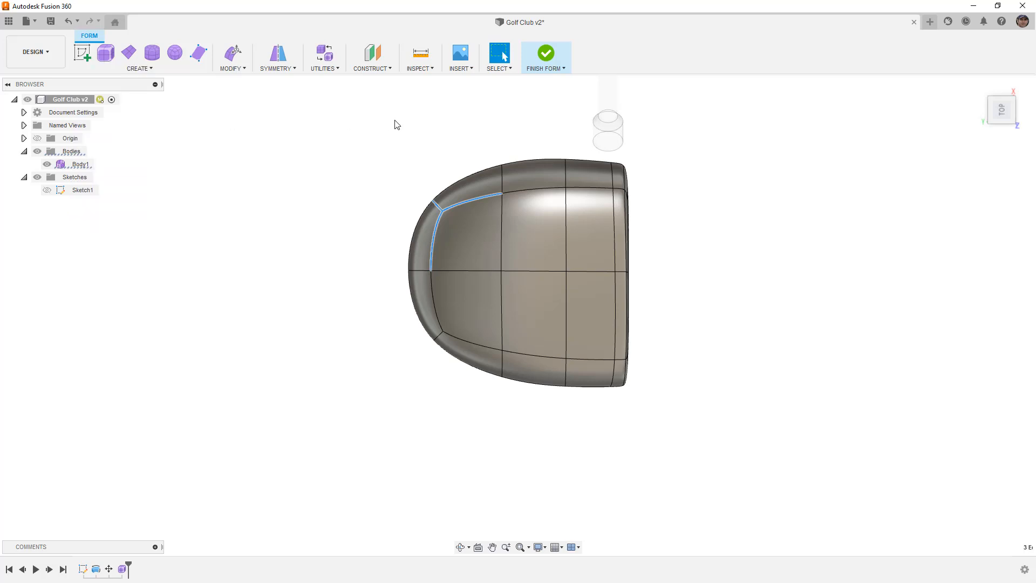
pyautogui.click(450, 208)
pyautogui.keyDown('shift'); pyautogui.click(436, 207); pyautogui.keyUp('shift')
pyautogui.keyDown('shift'); pyautogui.click(438, 218); pyautogui.keyUp('shift')
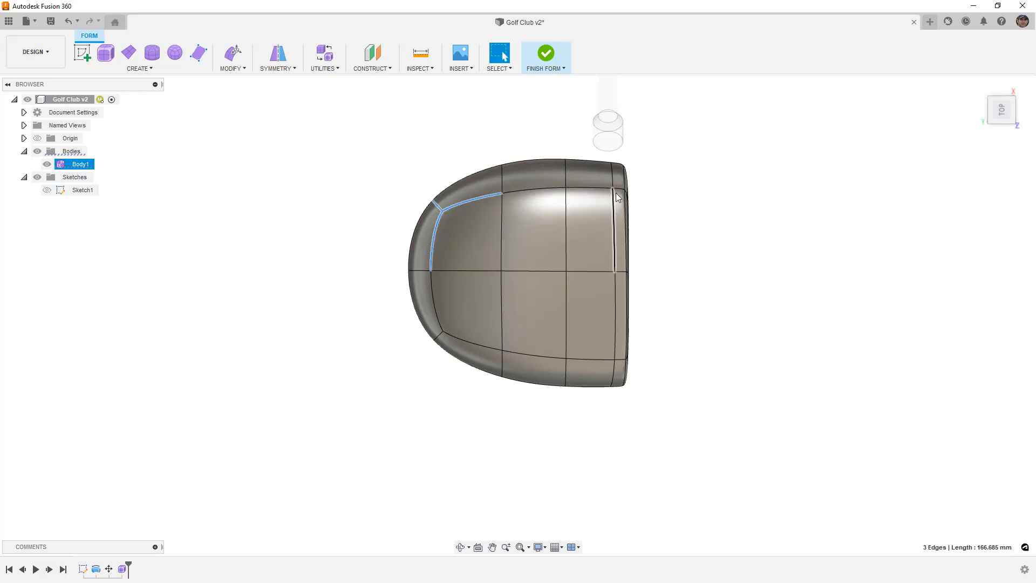
# - Insert a single Simple edge at location -0.50 alongside the 14-edge loop around the club head's outer perimeter
pyautogui.doubleClick(462, 178)
pyautogui.click(231, 68)
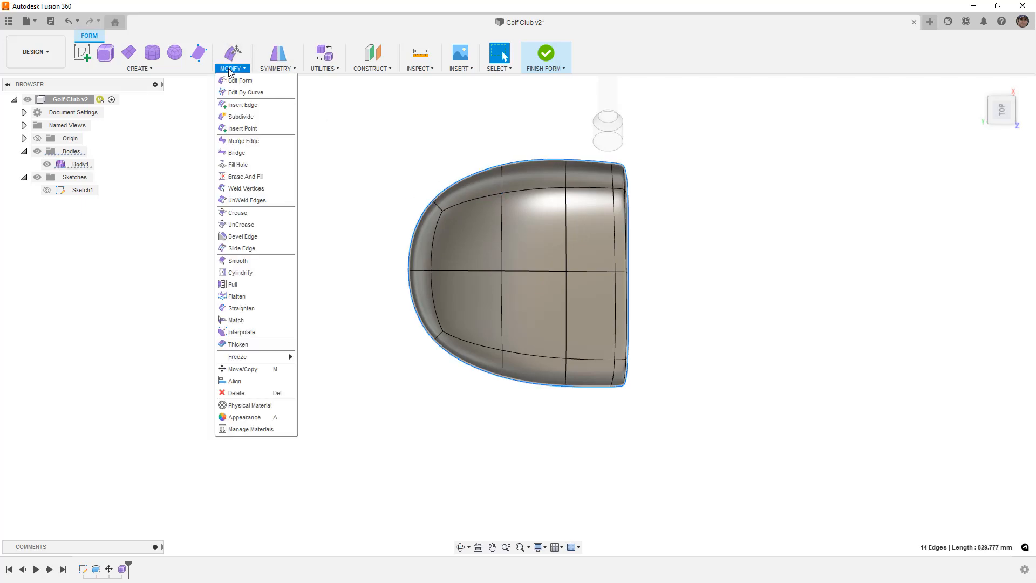
pyautogui.click(241, 105)
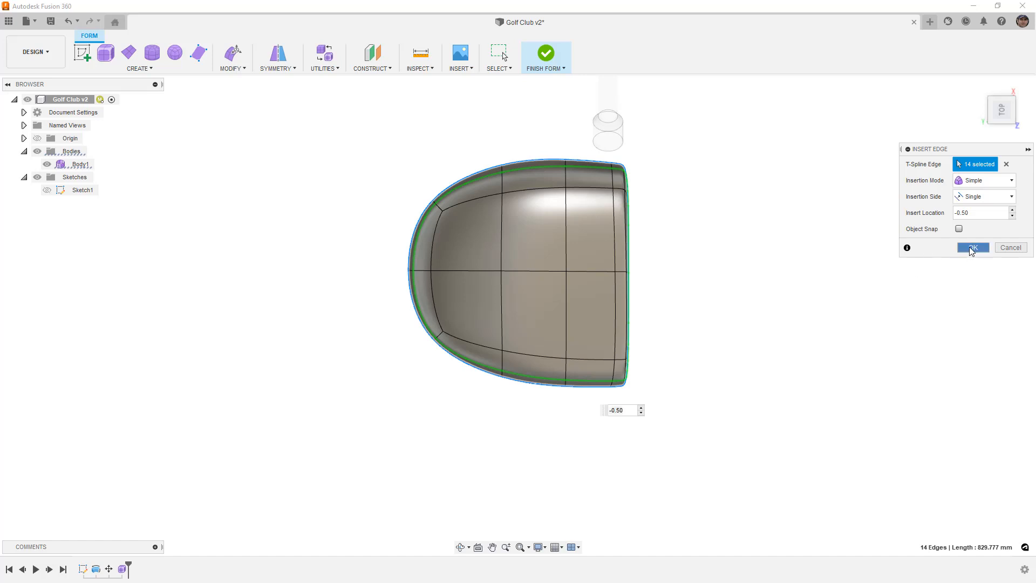
pyautogui.click(972, 248)
# - In box display from the left, edit the form to move the rear-end vertex on the inserted edge row slightly outward and up
pyautogui.keyDown('shift'); pyautogui.moveTo(795, 306); pyautogui.dragTo(750, 259, button='middle'); pyautogui.keyUp('shift')
pyautogui.hotkey('ctrl', '1')
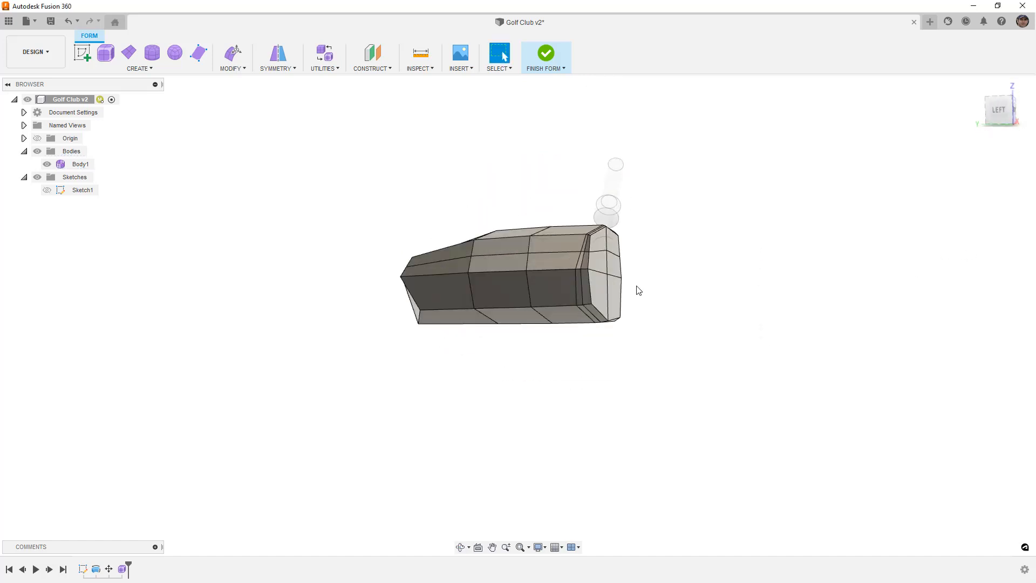
pyautogui.click(996, 111)
pyautogui.click(427, 256)
pyautogui.scroll(3, 390, 259)
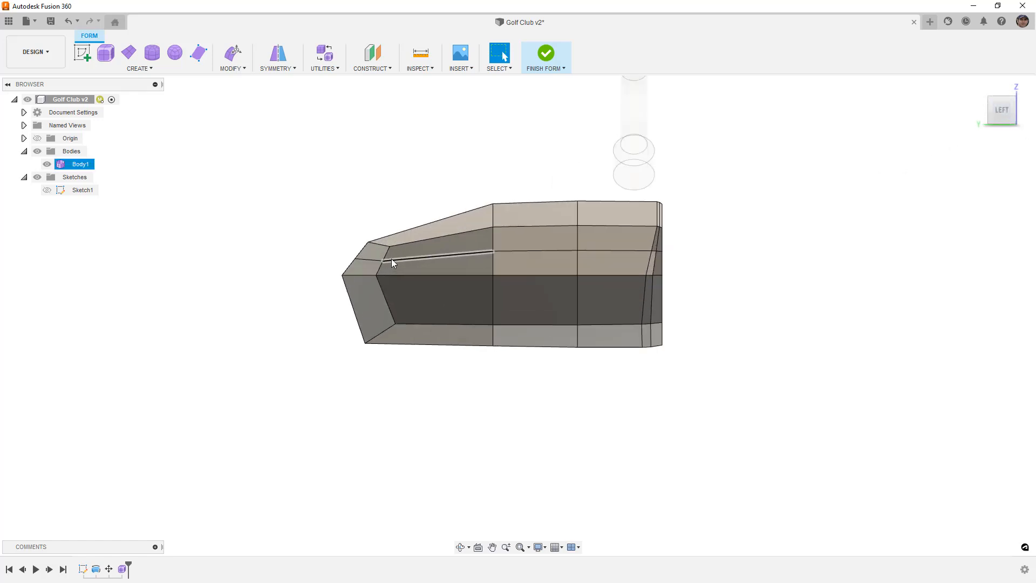
pyautogui.scroll(3, 364, 264)
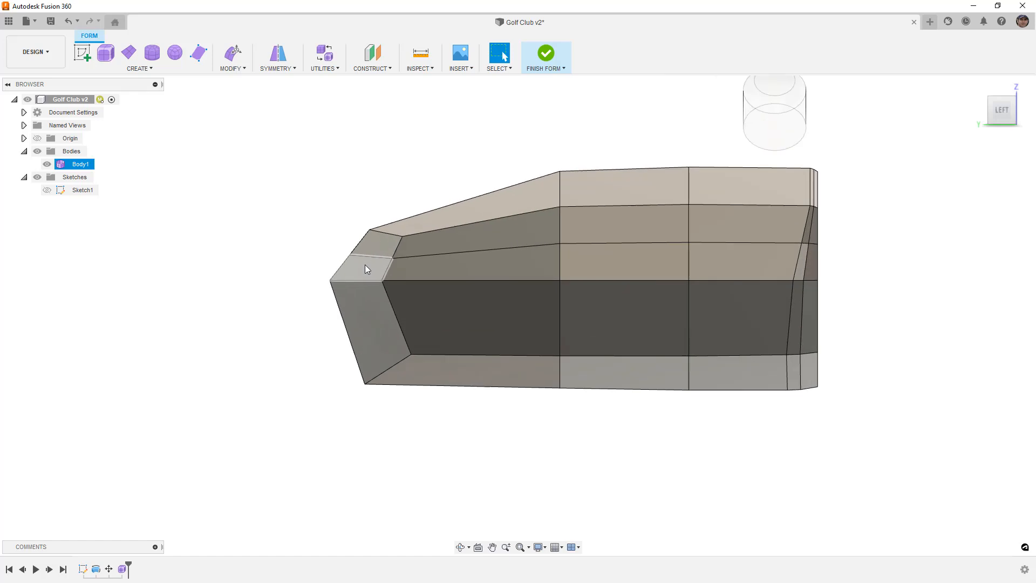
pyautogui.click(232, 53)
pyautogui.scroll(2, 349, 248)
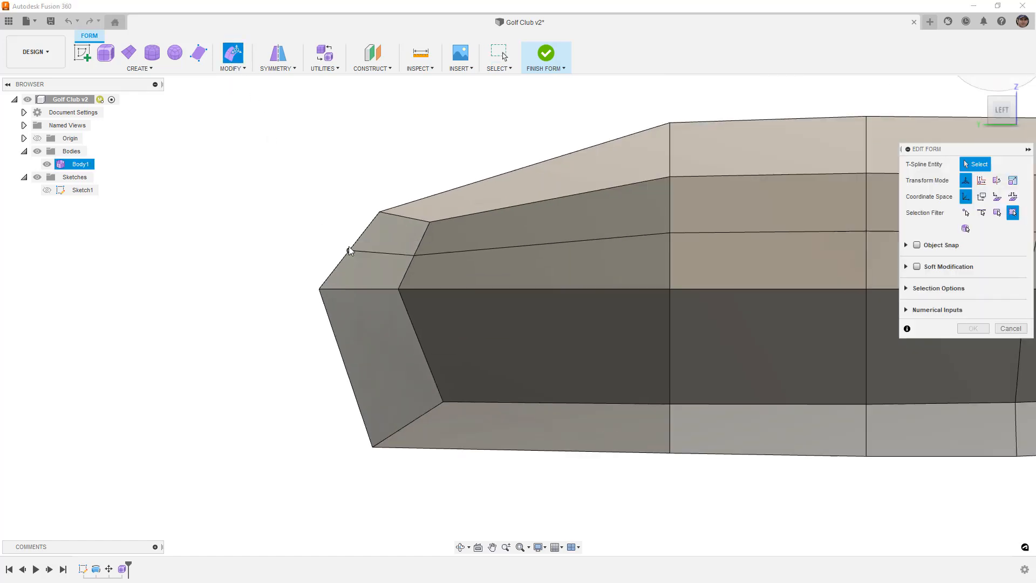
pyautogui.click(350, 251)
pyautogui.moveTo(336, 236); pyautogui.dragTo(331, 233)
# - From the back, move the inserted row's toe-side vertices outward, the last one about -1.09 mm in X and 0.73 mm in Z
pyautogui.click(414, 252)
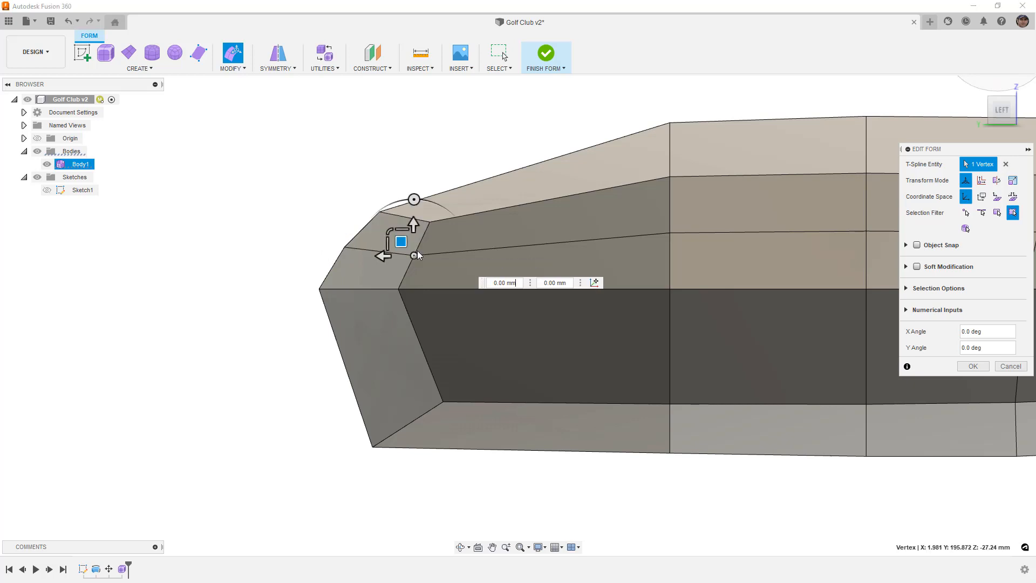
pyautogui.keyDown('shift'); pyautogui.moveTo(532, 200); pyautogui.dragTo(820, 157, button='middle'); pyautogui.keyUp('shift')
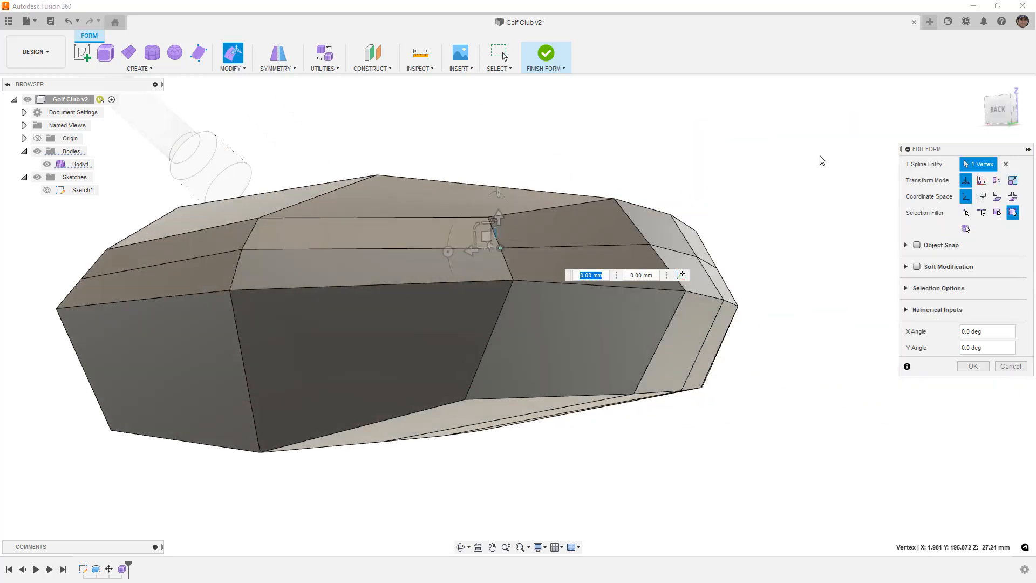
pyautogui.click(999, 109)
pyautogui.moveTo(499, 235); pyautogui.dragTo(507, 236)
pyautogui.click(613, 228)
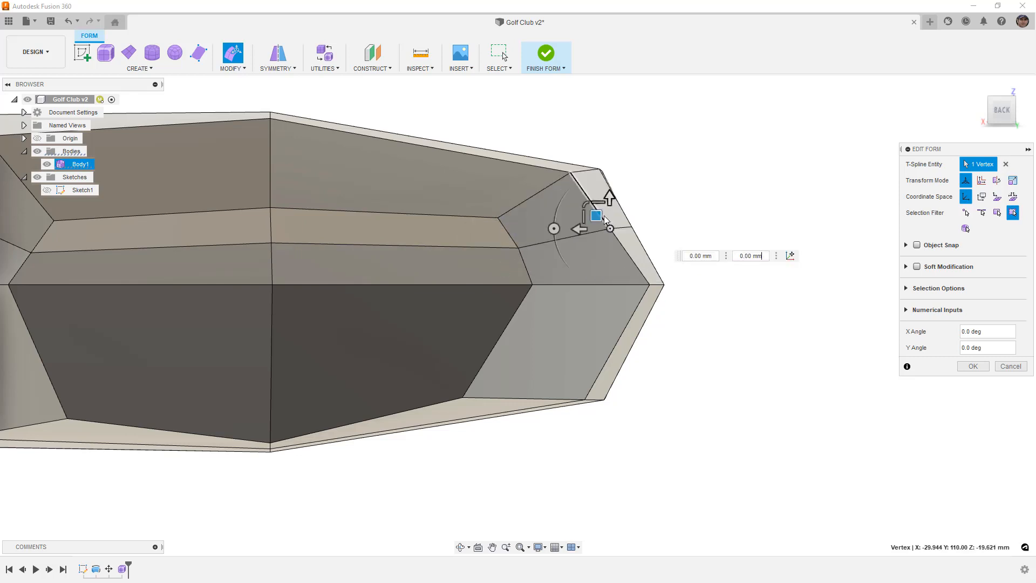
pyautogui.moveTo(598, 214); pyautogui.dragTo(620, 212)
pyautogui.click(631, 226)
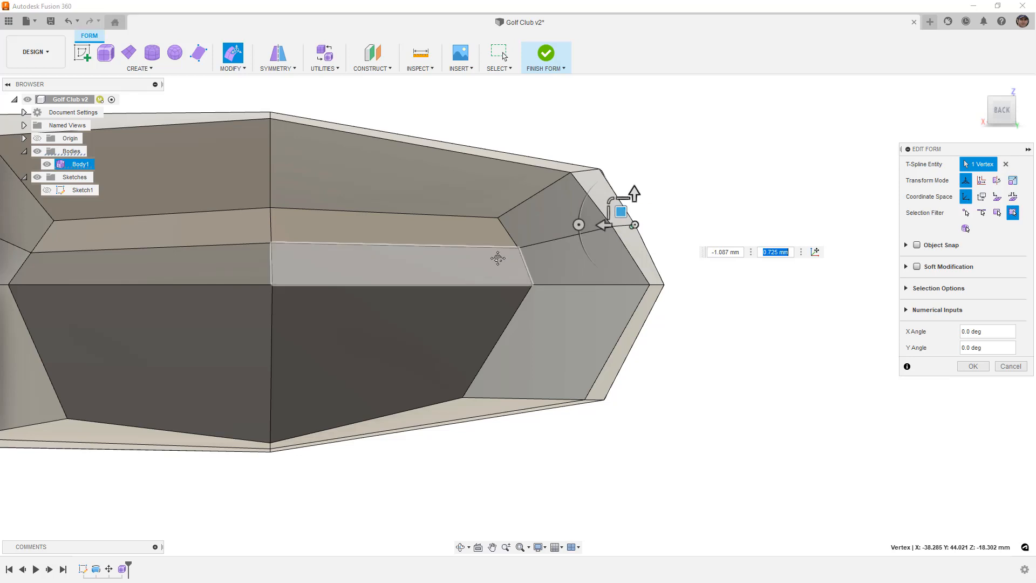
# - Move the inserted row's vertices on the shaft side of the head outward and slightly up, and clear the selection
pyautogui.moveTo(113, 274); pyautogui.dragTo(268, 272, button='middle')
pyautogui.click(189, 248)
pyautogui.moveTo(171, 237); pyautogui.dragTo(168, 236)
pyautogui.moveTo(229, 230); pyautogui.dragTo(344, 247, button='middle')
pyautogui.click(210, 228)
pyautogui.moveTo(193, 212); pyautogui.dragTo(181, 201)
pyautogui.click(187, 179)
pyautogui.click(198, 215)
pyautogui.scroll(-3, 197, 224)
pyautogui.click(641, 264)
# - From the front, move the inserted row's face vertex nearest the shaft about 0.50 mm in X and 0.14 mm in Z
pyautogui.keyDown('shift'); pyautogui.moveTo(642, 264); pyautogui.dragTo(645, 236, button='middle'); pyautogui.keyUp('shift')
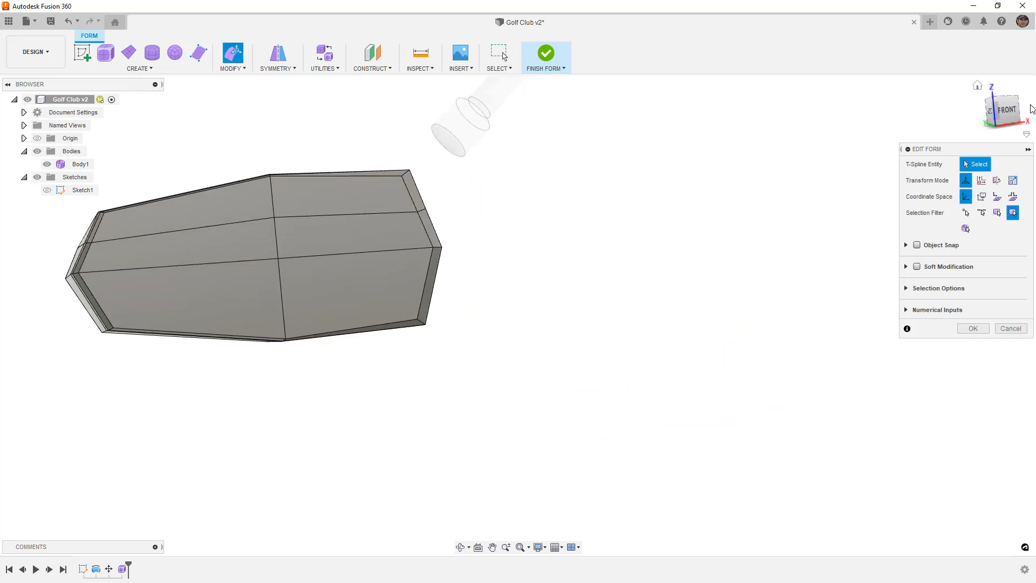
pyautogui.click(1012, 118)
pyautogui.scroll(6, 443, 196)
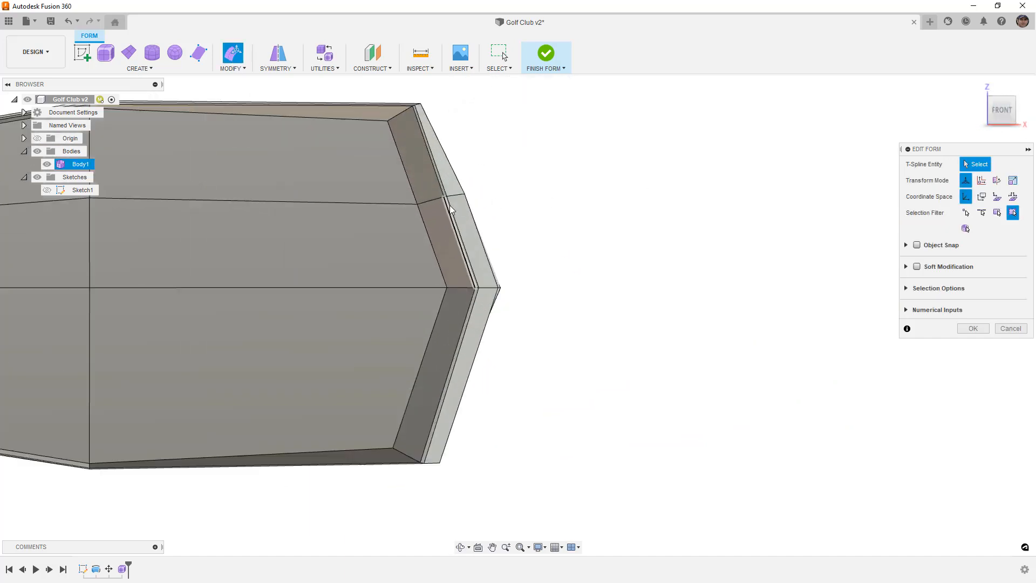
pyautogui.click(444, 187)
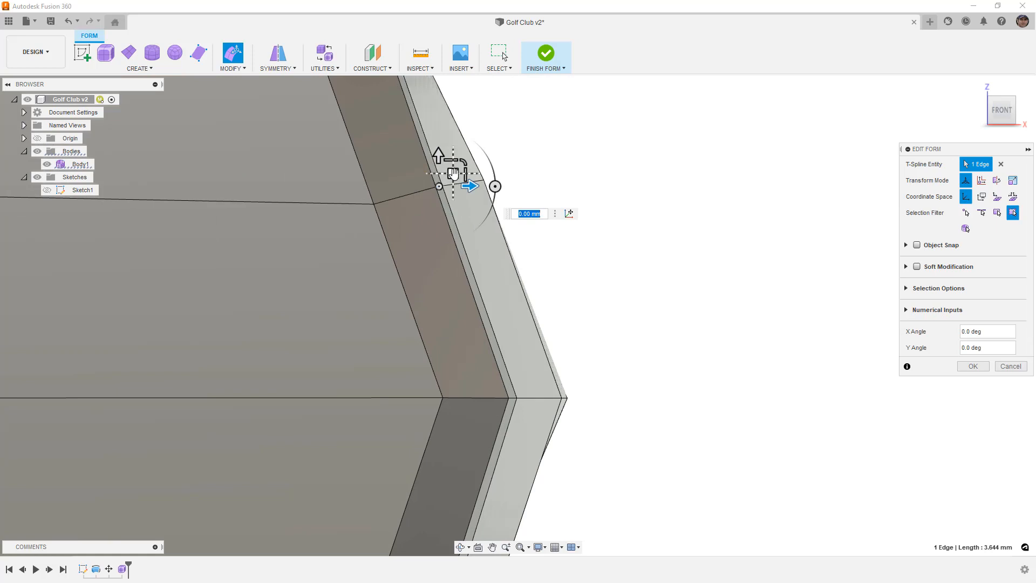
pyautogui.click(373, 203)
pyautogui.moveTo(383, 195); pyautogui.dragTo(389, 192)
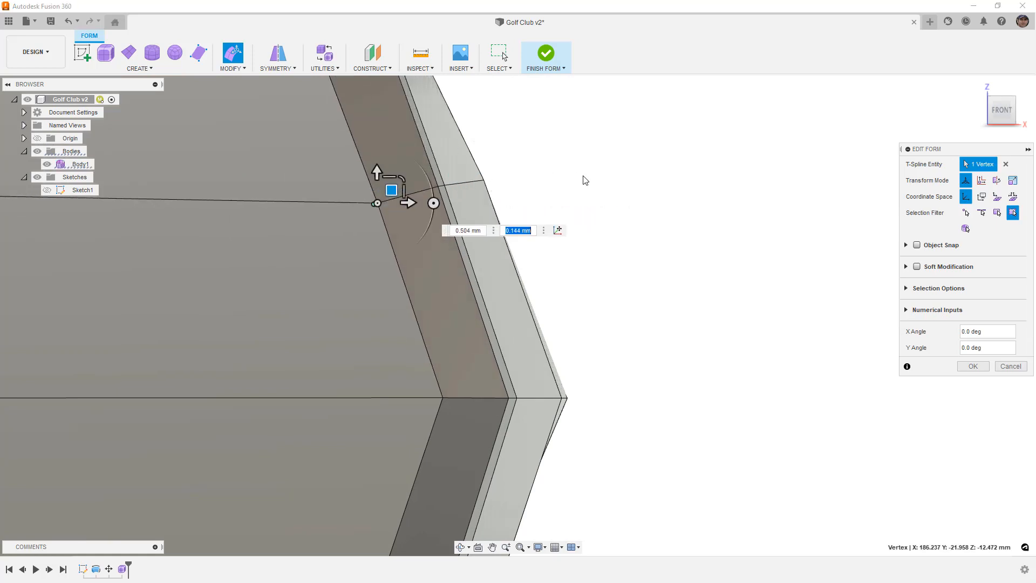
# - Move the inserted row's vertices at the face's toe end outward, the inner one about -0.54 mm in X and 0.24 mm in Z
pyautogui.scroll(-3, 607, 195)
pyautogui.scroll(-1, 605, 190)
pyautogui.moveTo(456, 230); pyautogui.dragTo(821, 261, button='middle')
pyautogui.scroll(-1, 821, 261)
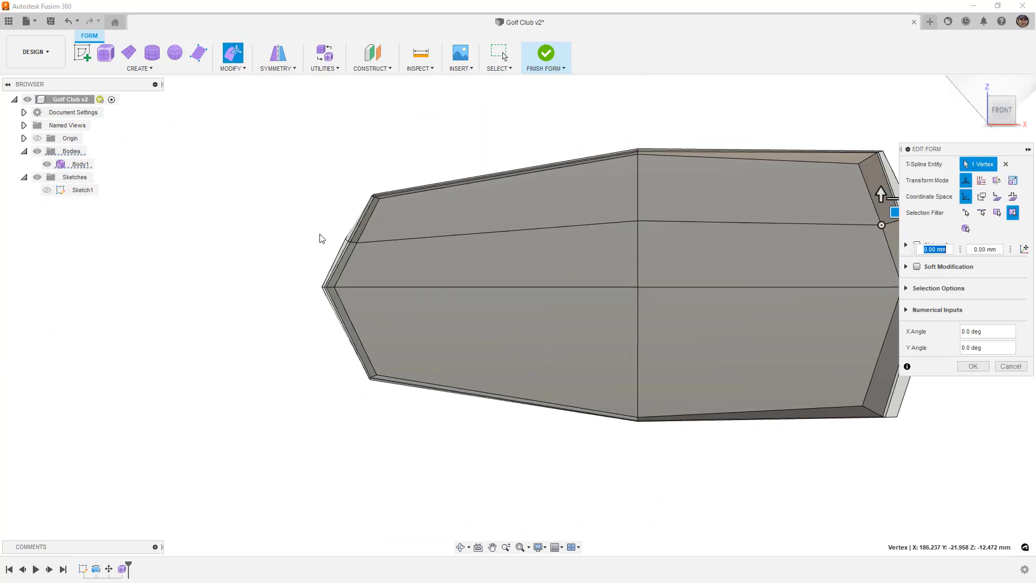
pyautogui.scroll(5, 357, 247)
pyautogui.click(348, 241)
pyautogui.moveTo(349, 240); pyautogui.dragTo(331, 203)
pyautogui.click(384, 222)
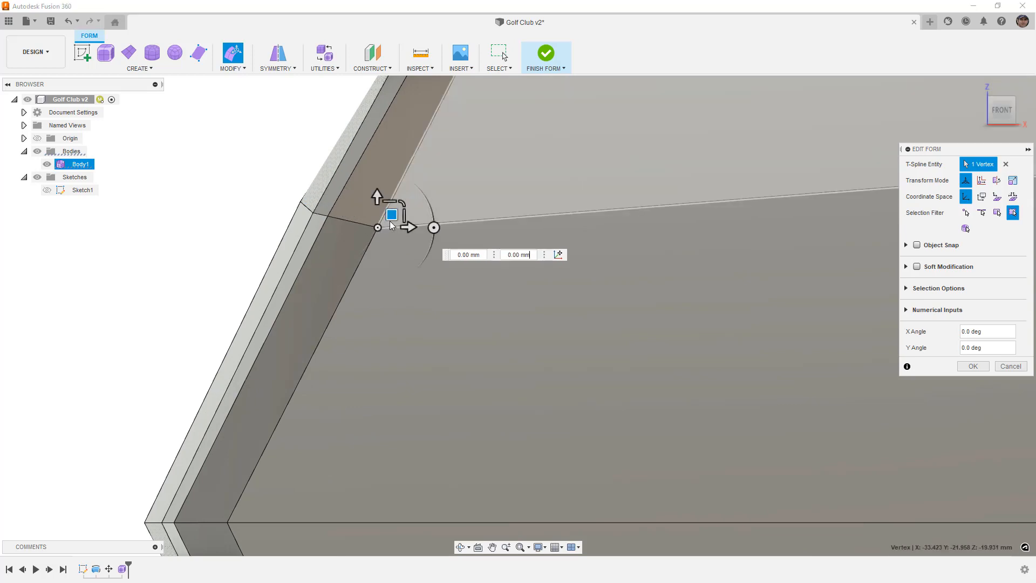
pyautogui.click(379, 227)
pyautogui.moveTo(379, 226); pyautogui.dragTo(381, 216)
pyautogui.scroll(-5, 381, 216)
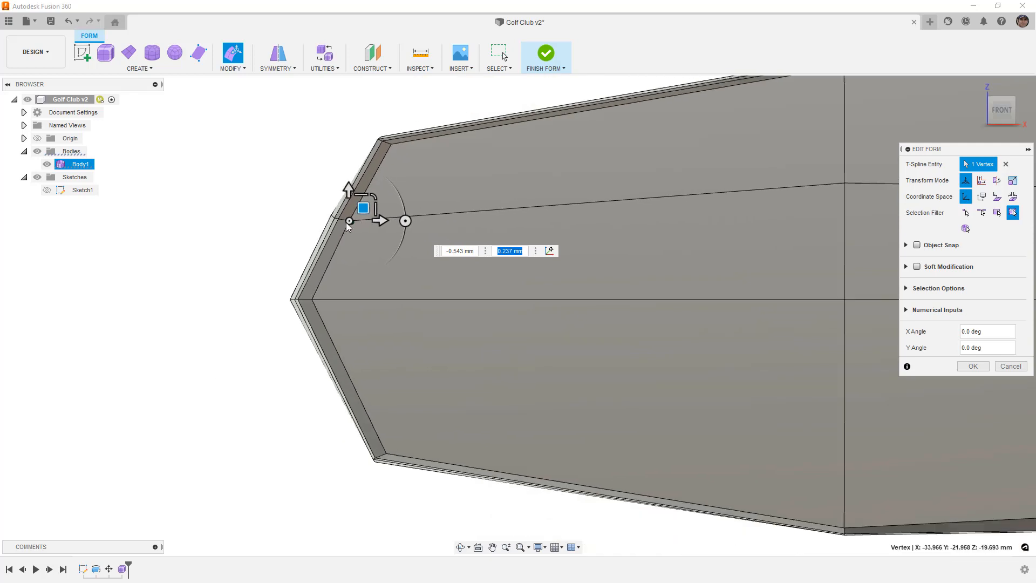
# - Examine the head from the top and front in box and smooth display, zooming in on the toe end's outline
pyautogui.keyDown('shift'); pyautogui.moveTo(403, 211); pyautogui.dragTo(534, 277, button='middle'); pyautogui.keyUp('shift')
pyautogui.click(998, 105)
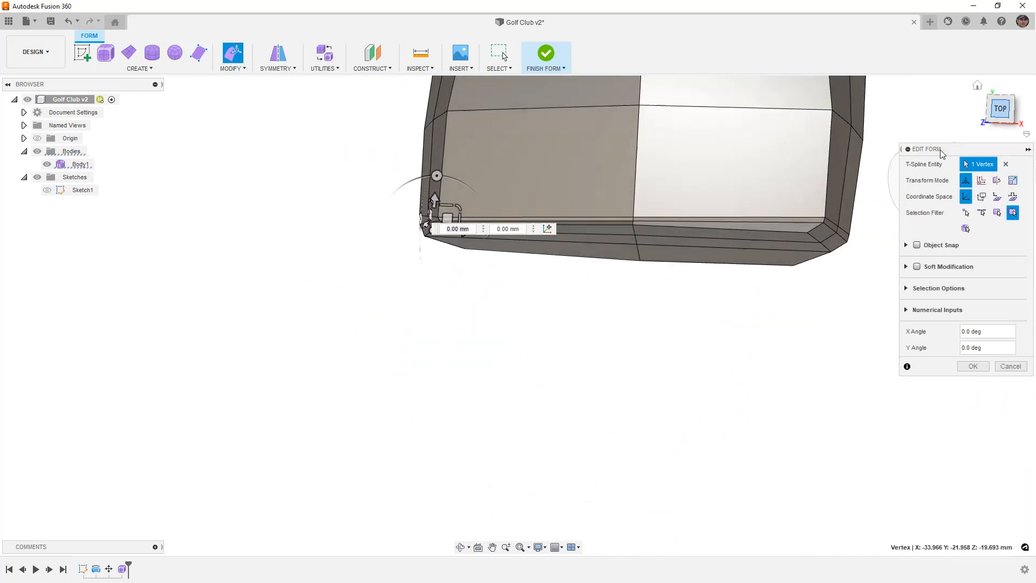
pyautogui.click(753, 276)
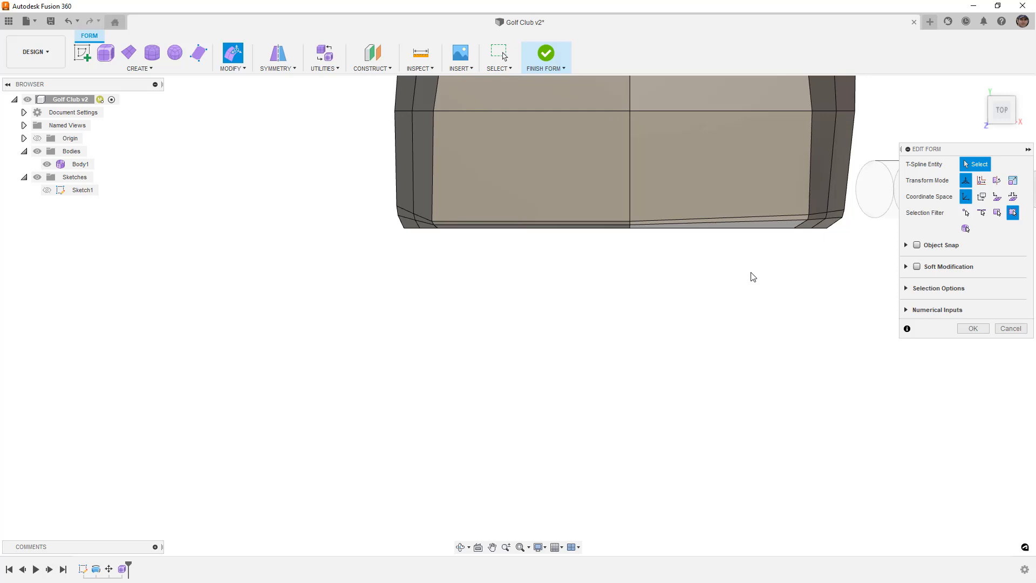
pyautogui.scroll(-5, 712, 354)
pyautogui.keyDown('shift'); pyautogui.moveTo(707, 370); pyautogui.dragTo(708, 311, button='middle'); pyautogui.keyUp('shift')
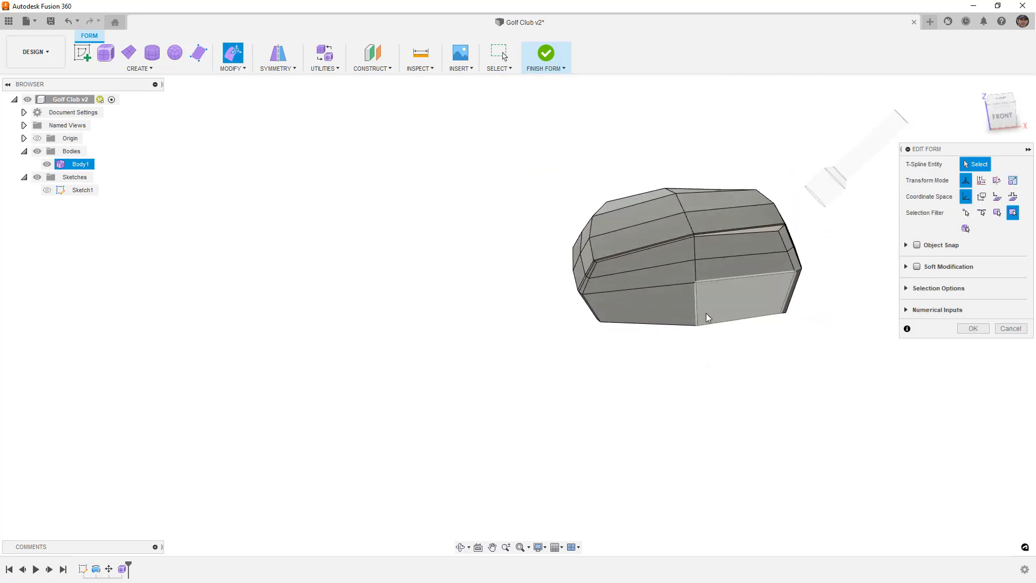
pyautogui.hotkey('alt', '3')
pyautogui.keyDown('shift'); pyautogui.moveTo(702, 357); pyautogui.dragTo(661, 327, button='middle'); pyautogui.keyUp('shift')
pyautogui.hotkey('ctrl', '4')
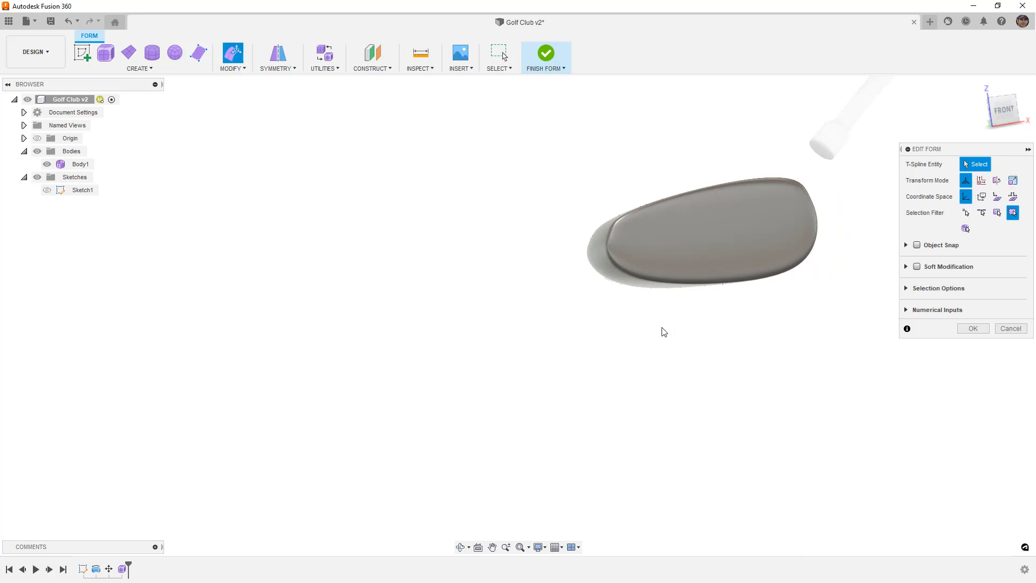
pyautogui.click(616, 250)
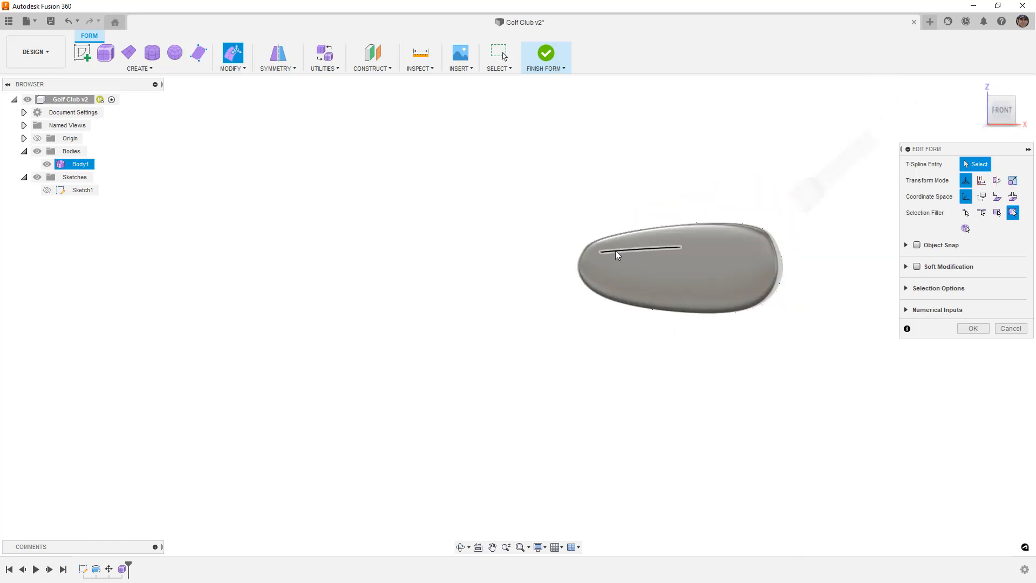
pyautogui.scroll(5, 588, 255)
pyautogui.click(559, 244)
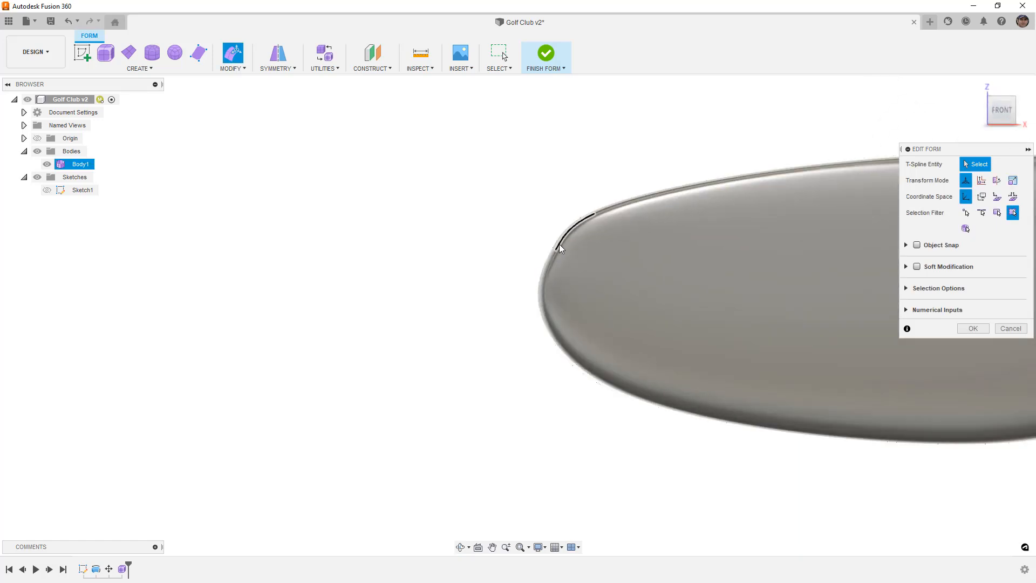
pyautogui.click(555, 260)
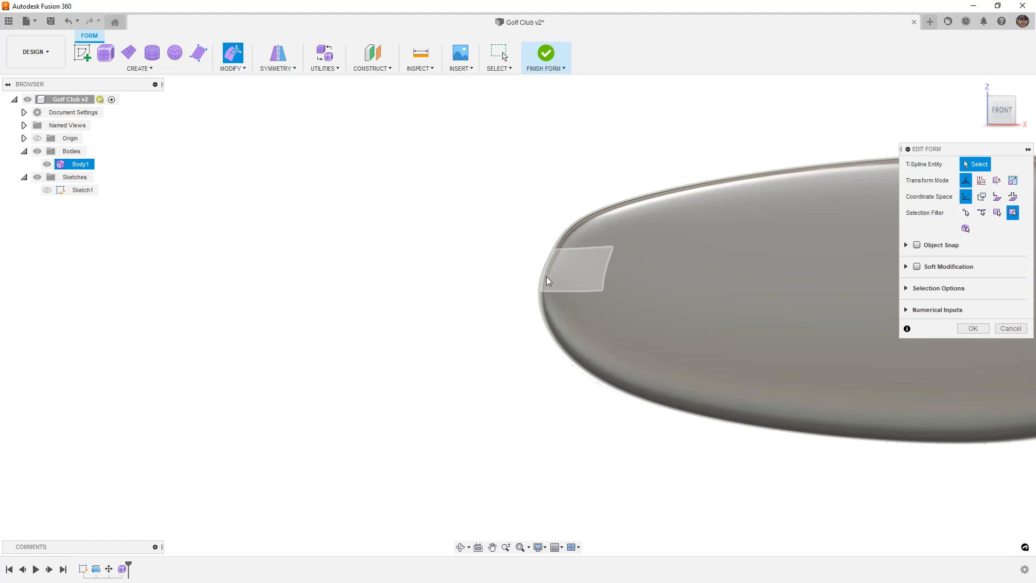
pyautogui.scroll(2, 542, 273)
pyautogui.click(562, 227)
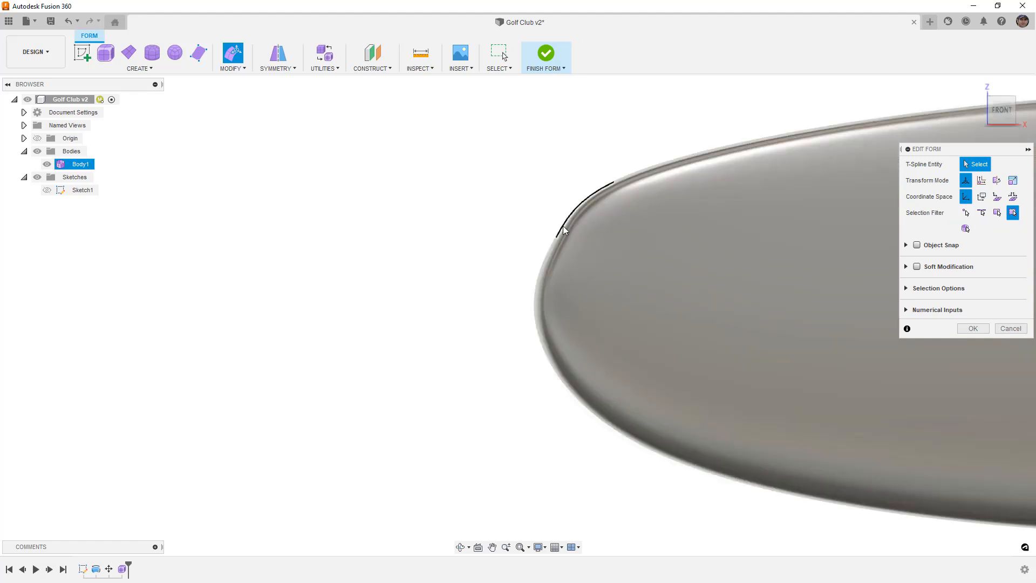
pyautogui.click(499, 236)
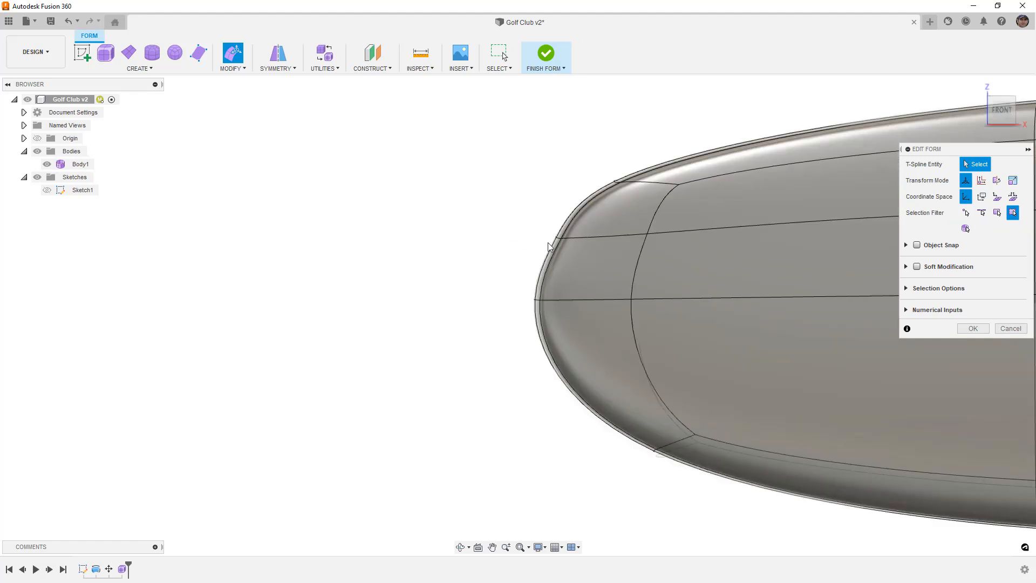
# - In box display, nudge the inserted row's outline vertex at the toe end, and review the front in smooth display
pyautogui.hotkey('alt', '1')
pyautogui.scroll(2, 555, 233)
pyautogui.moveTo(532, 227); pyautogui.dragTo(586, 231)
pyautogui.click(592, 232)
pyautogui.click(490, 212)
pyautogui.hotkey('alt', '3')
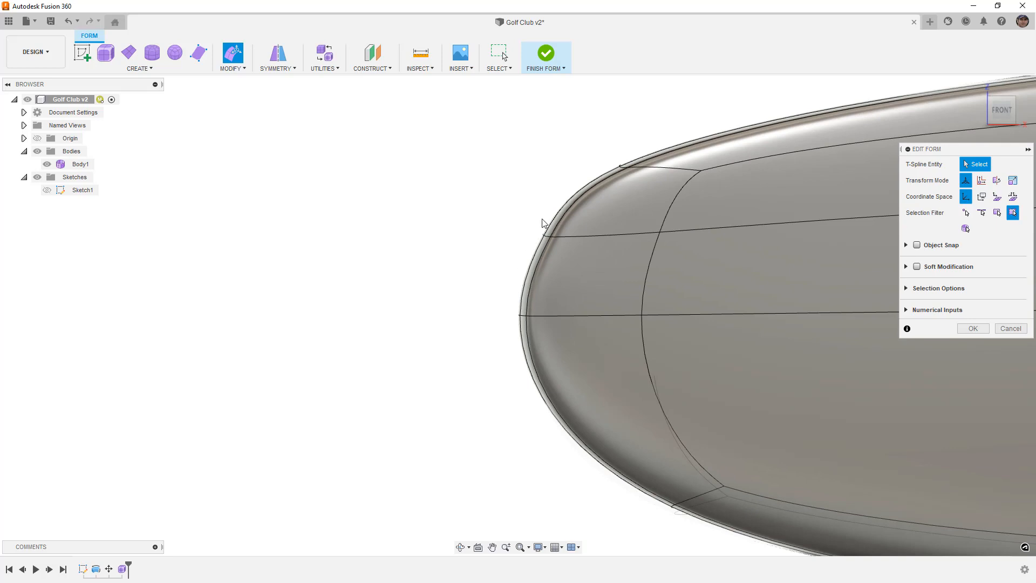
pyautogui.scroll(-5, 534, 243)
pyautogui.scroll(-2, 530, 239)
pyautogui.scroll(3, 786, 238)
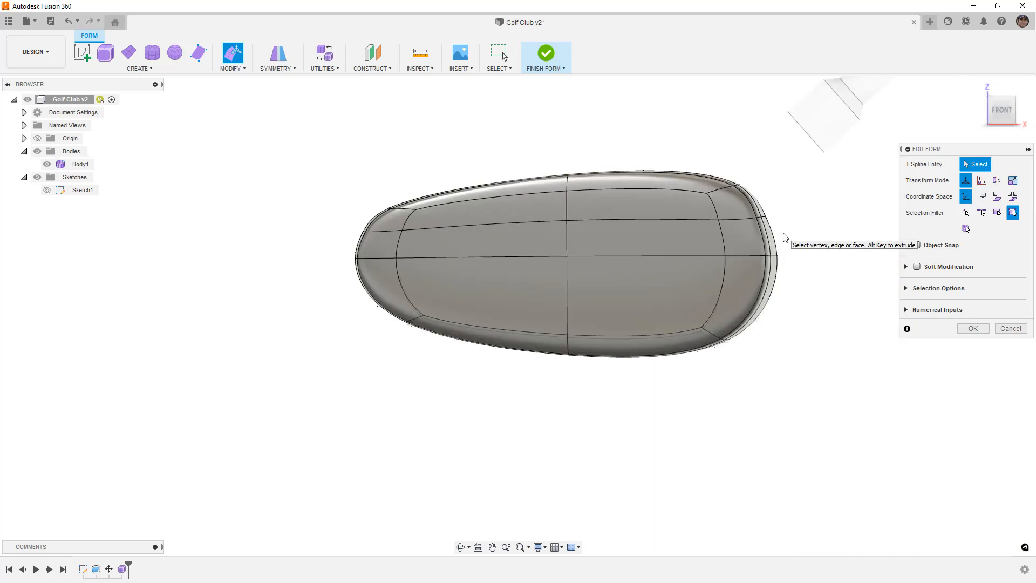
# - In box display, adjust the inner face vertex of the inserted row at the shaft end
pyautogui.hotkey('alt', '1')
pyautogui.scroll(5, 765, 216)
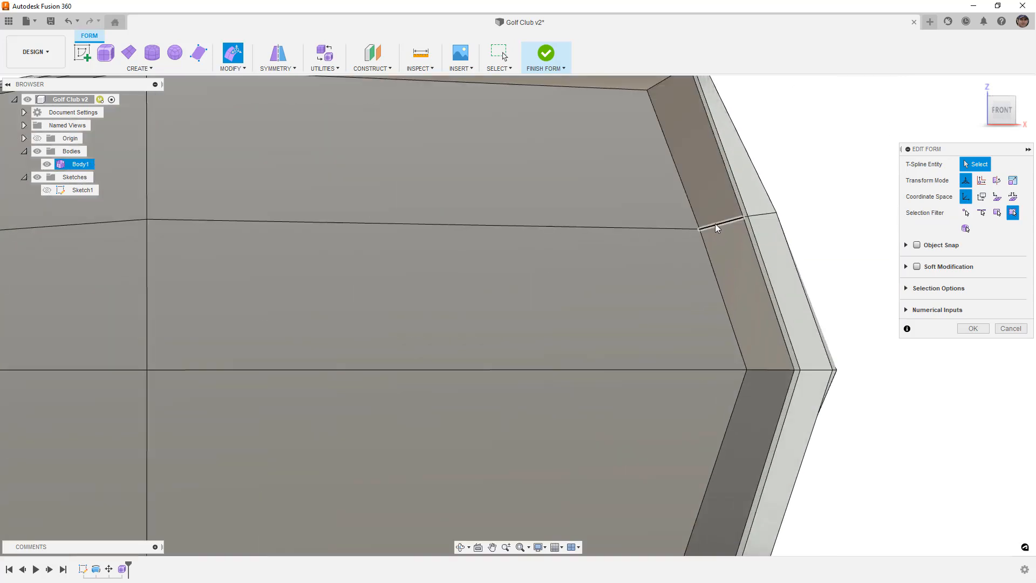
pyautogui.click(700, 229)
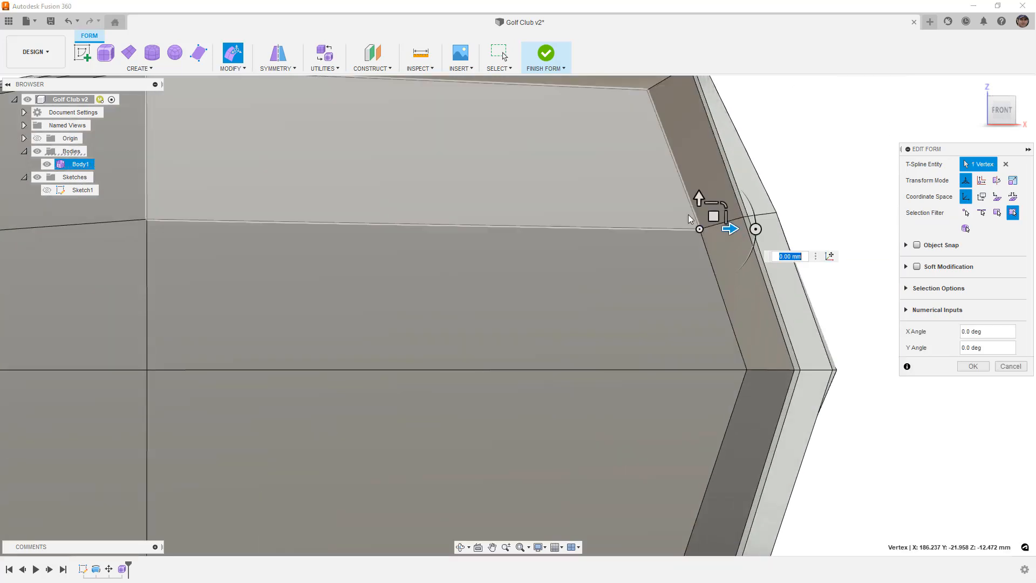
pyautogui.moveTo(714, 216); pyautogui.dragTo(721, 214)
pyautogui.moveTo(723, 213); pyautogui.dragTo(792, 197)
pyautogui.click(814, 189)
# - Move the inserted row's outermost shaft-end vertex about 1.16 mm in X and 0.22 mm in Z, and return to smooth display
pyautogui.scroll(2, 783, 216)
pyautogui.click(732, 217)
pyautogui.click(778, 201)
pyautogui.click(775, 210)
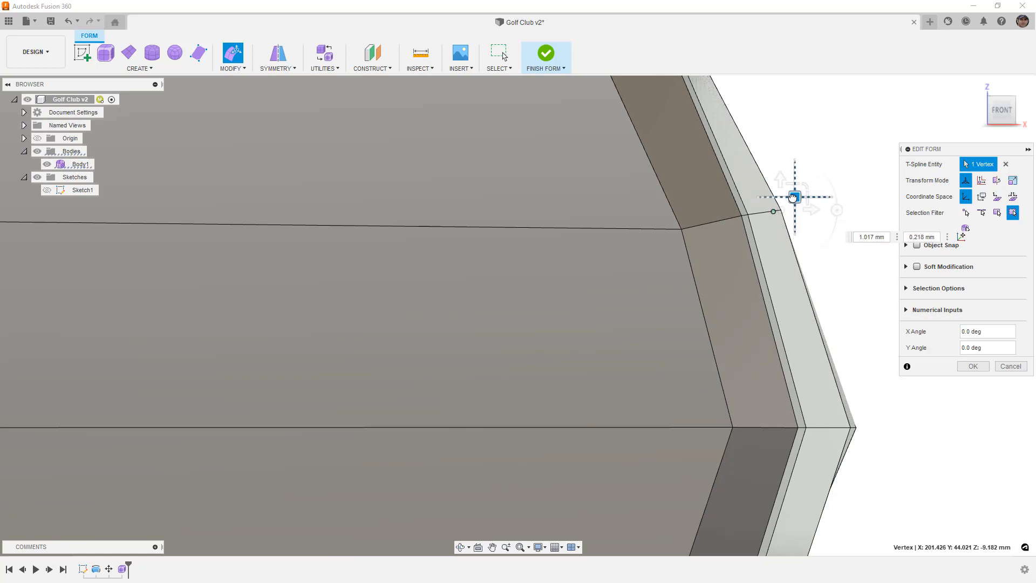
pyautogui.press('Tab')
pyautogui.scroll(-10, 761, 235)
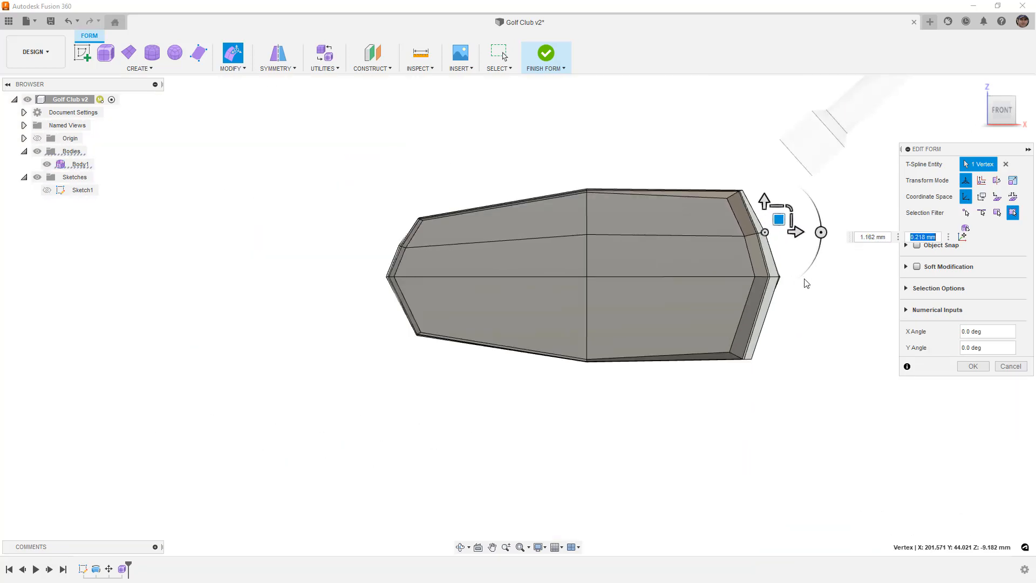
pyautogui.click(803, 282)
pyautogui.press('3')
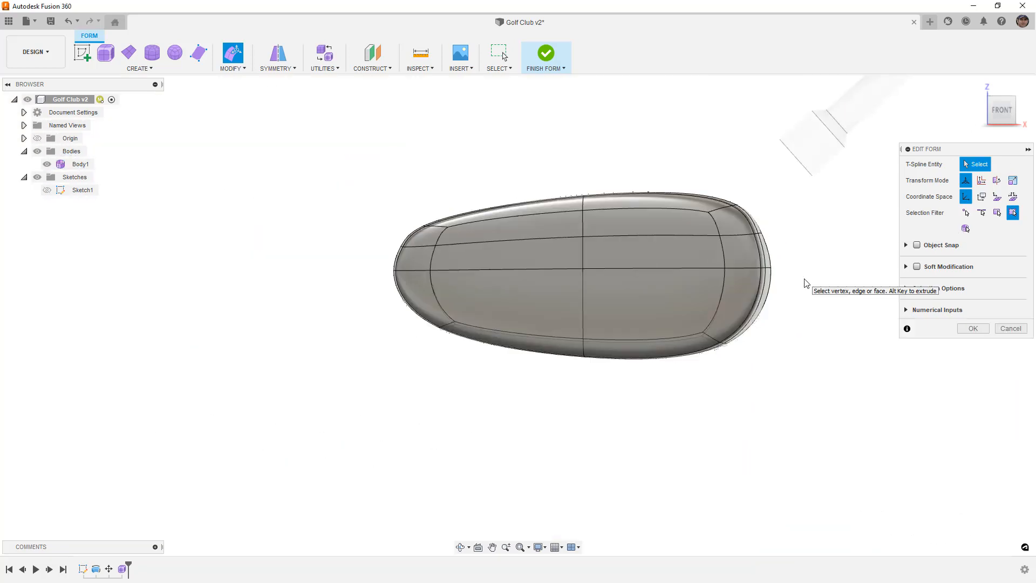
# - In box display from the back, move the inserted row's rear shaft-side vertex about 2.18 mm in X and 2.37 mm in Z
pyautogui.press('1')
pyautogui.keyDown('shift'); pyautogui.moveTo(629, 276); pyautogui.dragTo(572, 283, button='middle'); pyautogui.keyUp('shift')
pyautogui.keyDown('shift'); pyautogui.moveTo(702, 281); pyautogui.dragTo(715, 287, button='middle'); pyautogui.keyUp('shift')
pyautogui.click(1000, 114)
pyautogui.scroll(5, 606, 251)
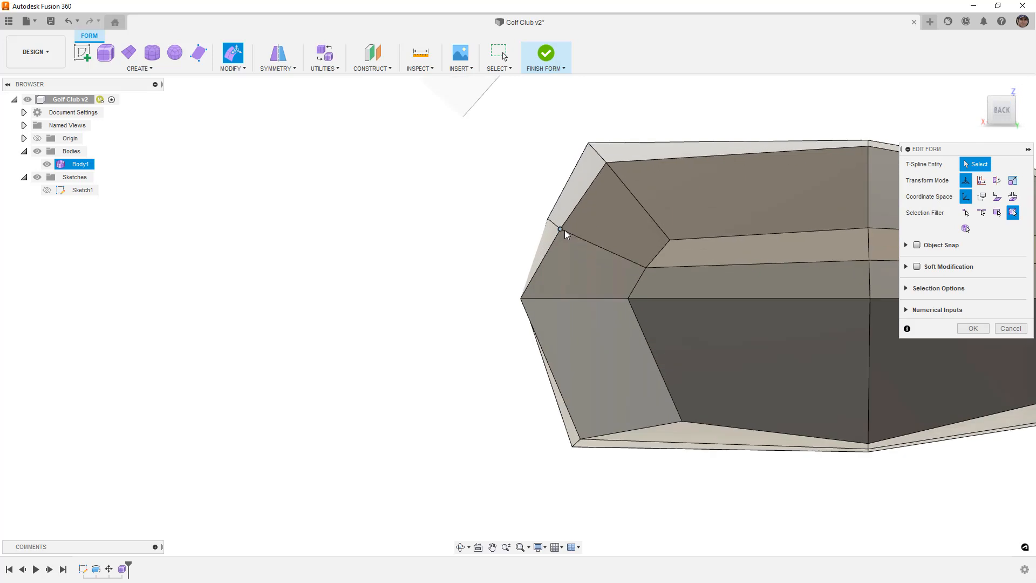
pyautogui.click(564, 229)
pyautogui.moveTo(550, 212); pyautogui.dragTo(540, 209)
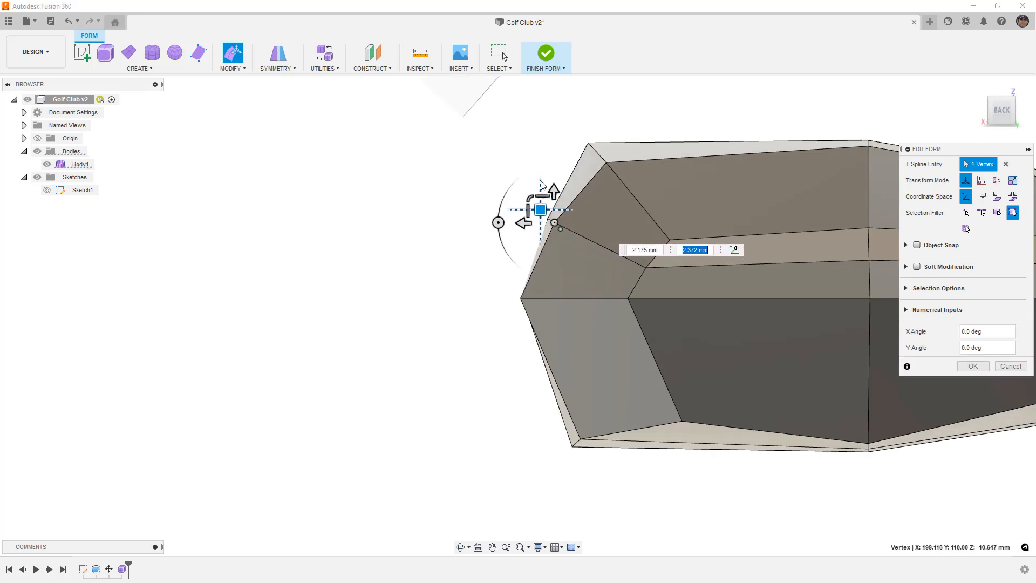
# - In box display from the back, nudge the shaft-end outline vertex at the widest point, just below the inserted row
pyautogui.click(546, 217)
pyautogui.click(549, 232)
pyautogui.keyDown('ctrl'); pyautogui.click(544, 228); pyautogui.keyUp('ctrl')
pyautogui.scroll(3, 529, 291)
pyautogui.scroll(2, 538, 276)
pyautogui.click(510, 314)
pyautogui.moveTo(501, 302); pyautogui.dragTo(505, 304)
pyautogui.click(480, 220)
pyautogui.scroll(-4, 479, 220)
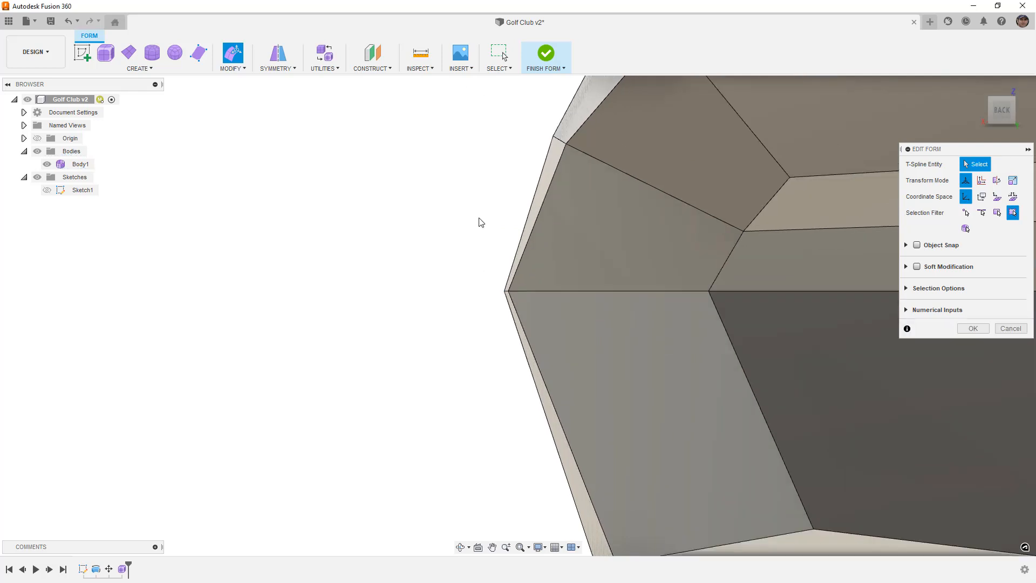
pyautogui.moveTo(483, 220); pyautogui.dragTo(476, 276, button='middle')
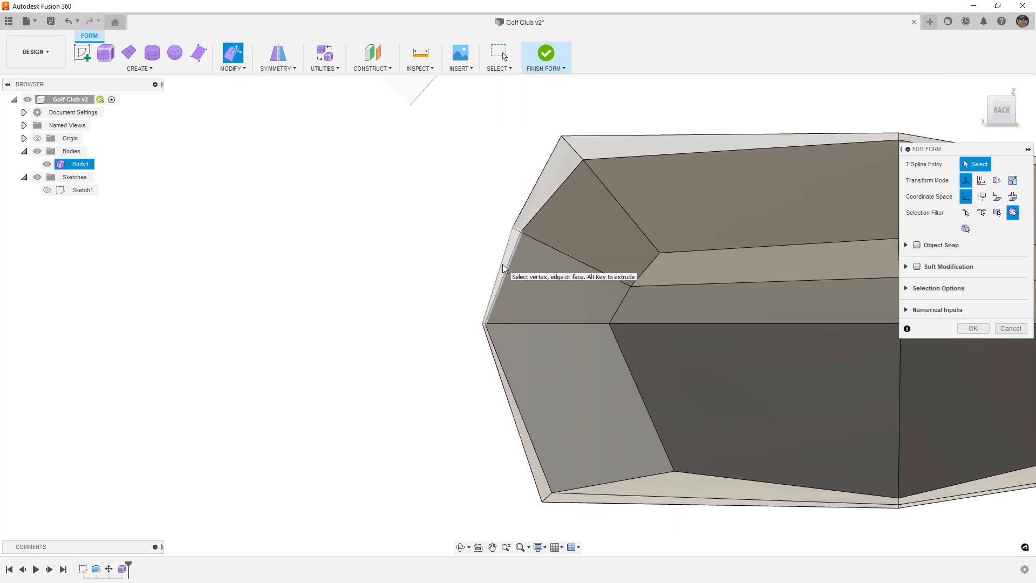
pyautogui.click(507, 257)
pyautogui.keyDown('shift'); pyautogui.click(506, 235); pyautogui.keyUp('shift')
pyautogui.keyDown('shift'); pyautogui.click(523, 207); pyautogui.keyUp('shift')
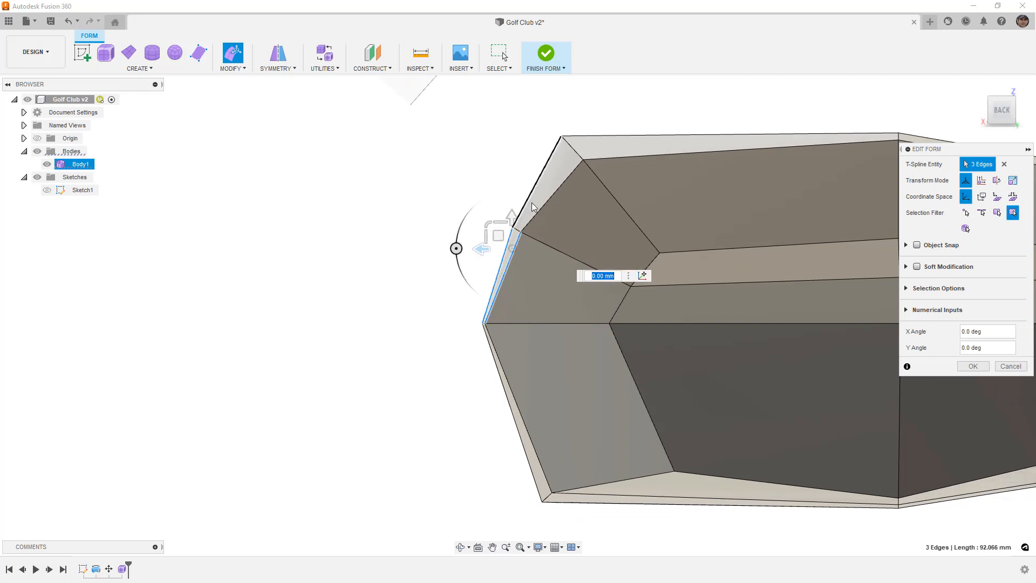
pyautogui.keyDown('shift'); pyautogui.click(542, 208); pyautogui.keyUp('shift')
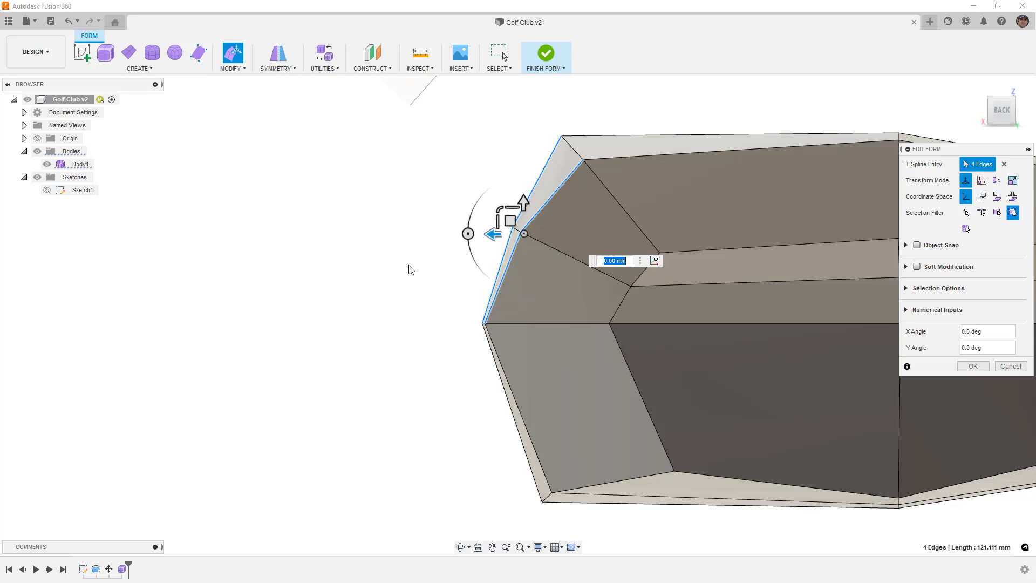
pyautogui.scroll(-4, 384, 275)
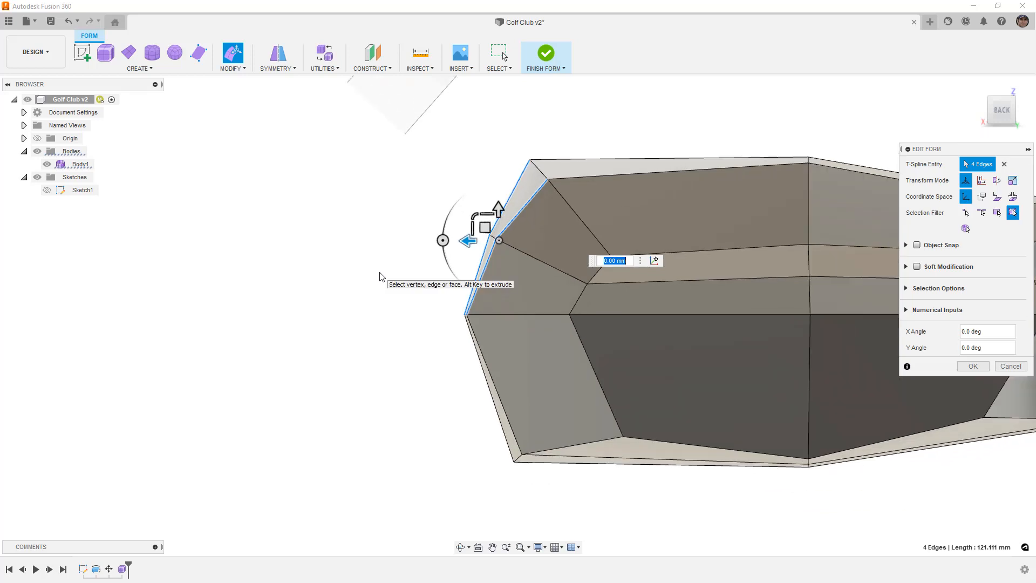
# - From the back, nudge the inserted row's rear corner vertex on the shaft side outward
pyautogui.click(539, 279)
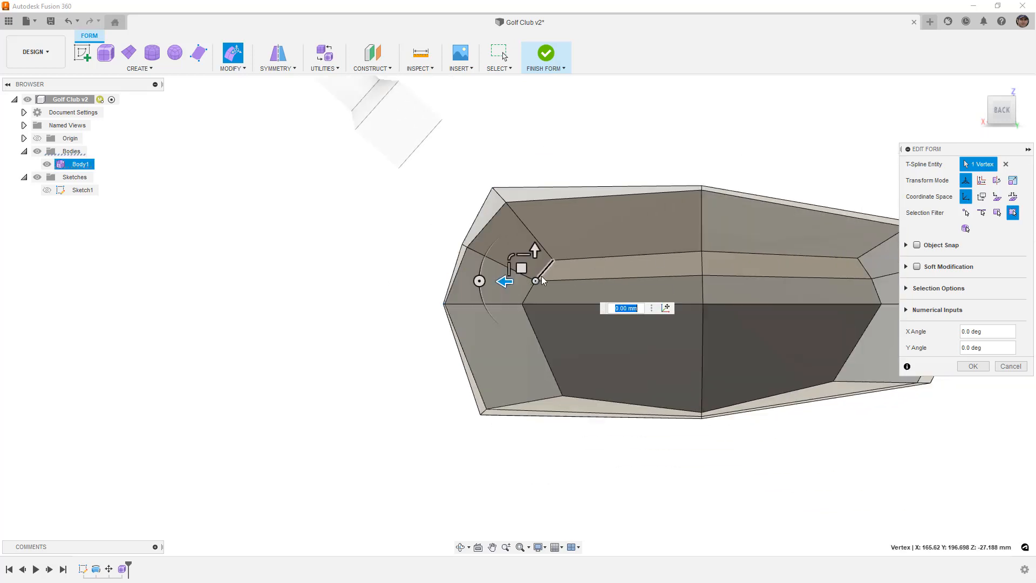
pyautogui.moveTo(521, 267); pyautogui.dragTo(516, 266)
pyautogui.moveTo(557, 299); pyautogui.dragTo(369, 314, button='middle')
pyautogui.scroll(-1, 720, 287)
# - Move the inserted row's toe-end vertex about -3.78 mm in X and 0.34 mm in Z, and its rear toe corner about -2.06 and 0.17 mm
pyautogui.click(743, 283)
pyautogui.scroll(3, 741, 278)
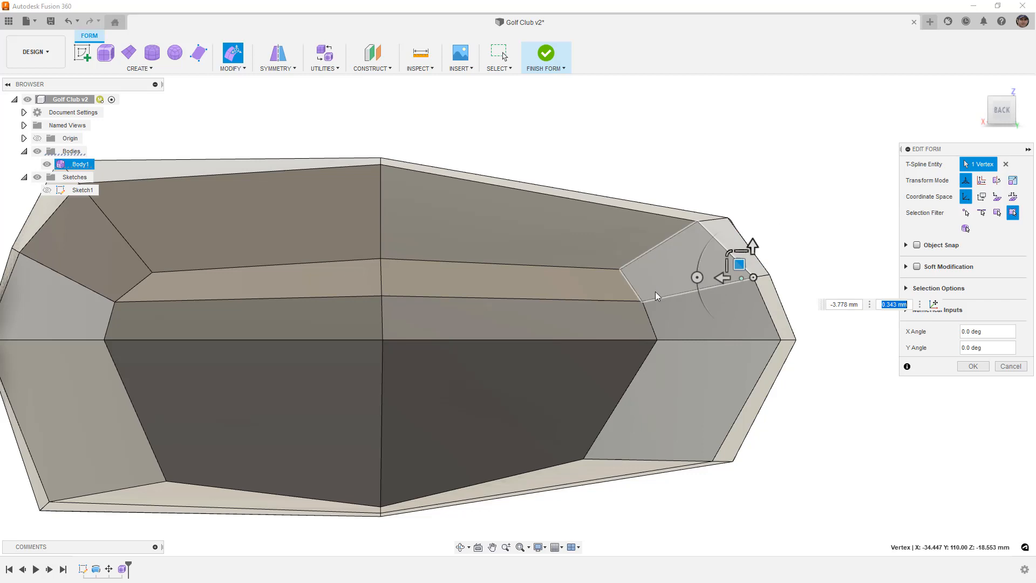
pyautogui.click(643, 300)
pyautogui.moveTo(638, 294); pyautogui.dragTo(645, 295)
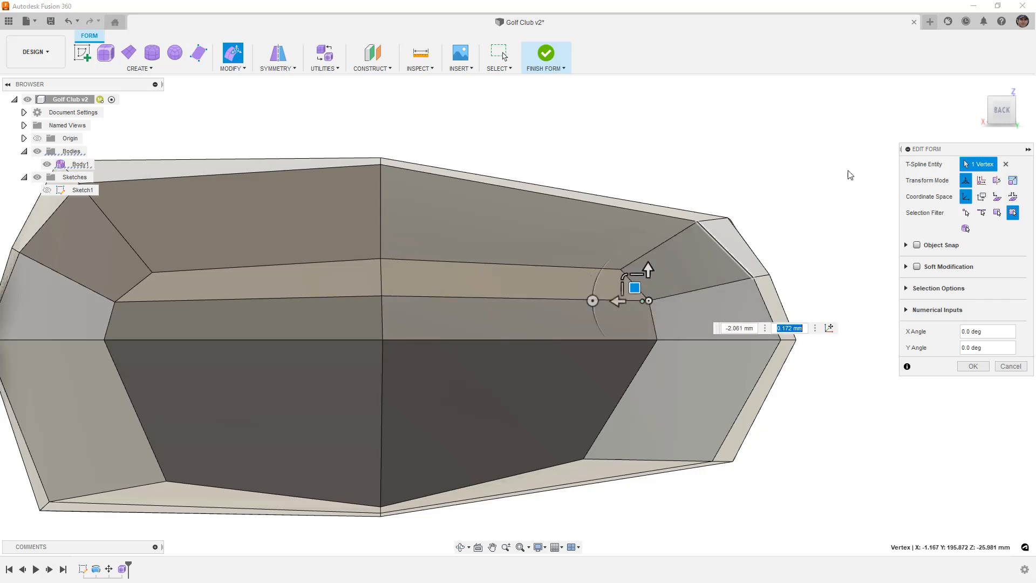
# - From the top, move the inserted row's rear shaft-side corner vertex about -0.8 mm in X and 1.8 mm in Y
pyautogui.click(1003, 92)
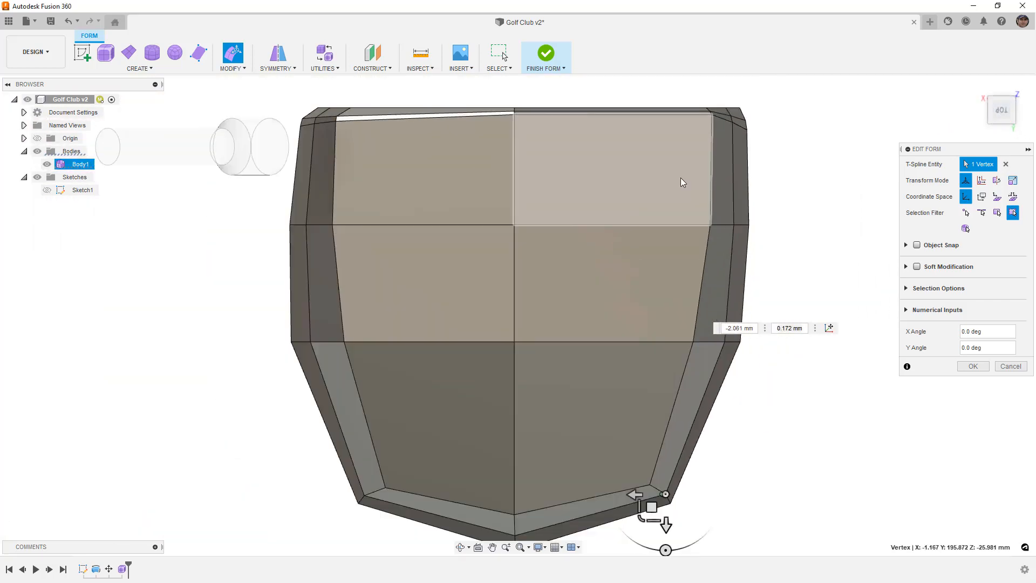
pyautogui.scroll(3, 371, 364)
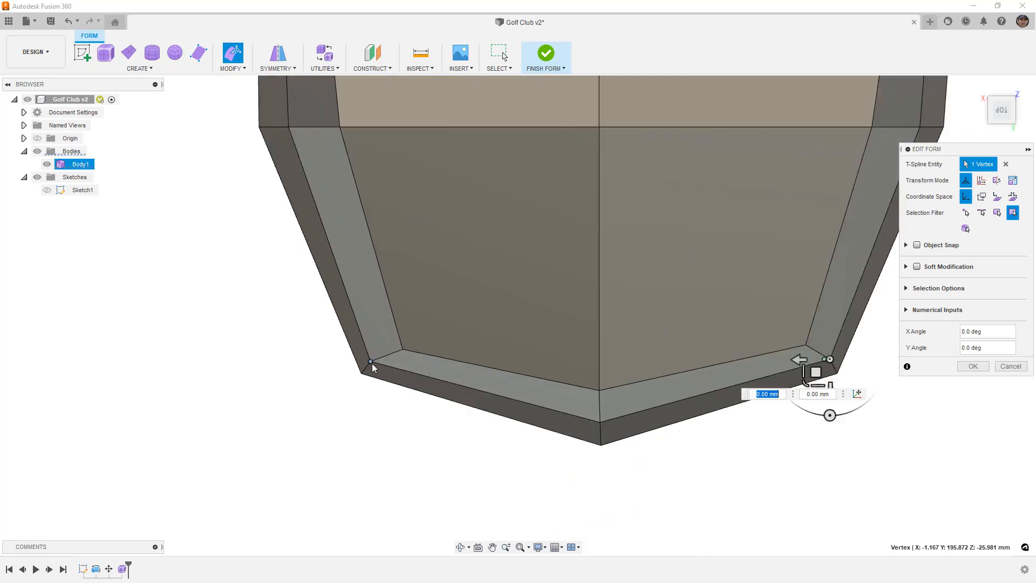
pyautogui.click(370, 362)
pyautogui.moveTo(359, 373); pyautogui.dragTo(358, 379)
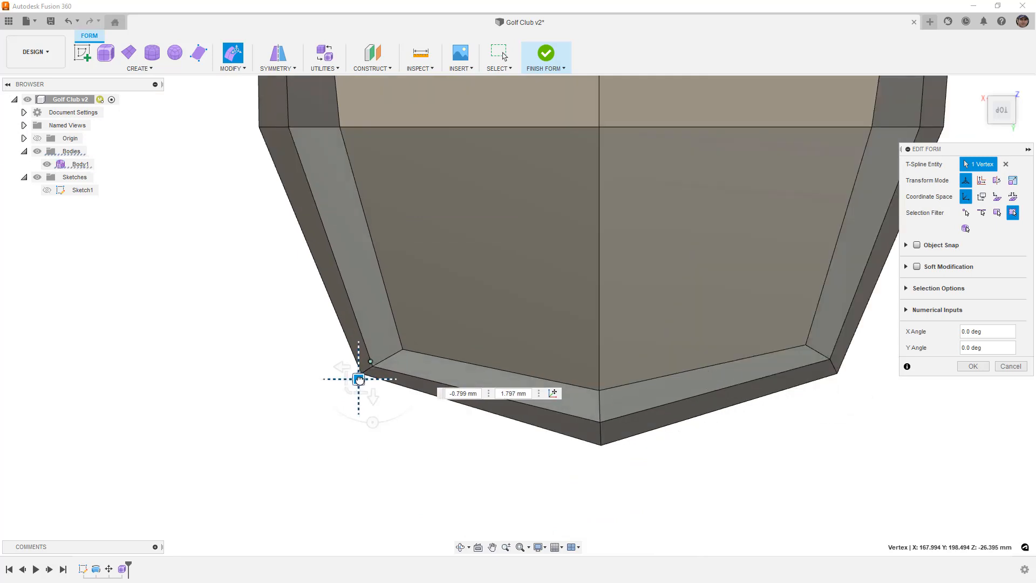
pyautogui.click(355, 452)
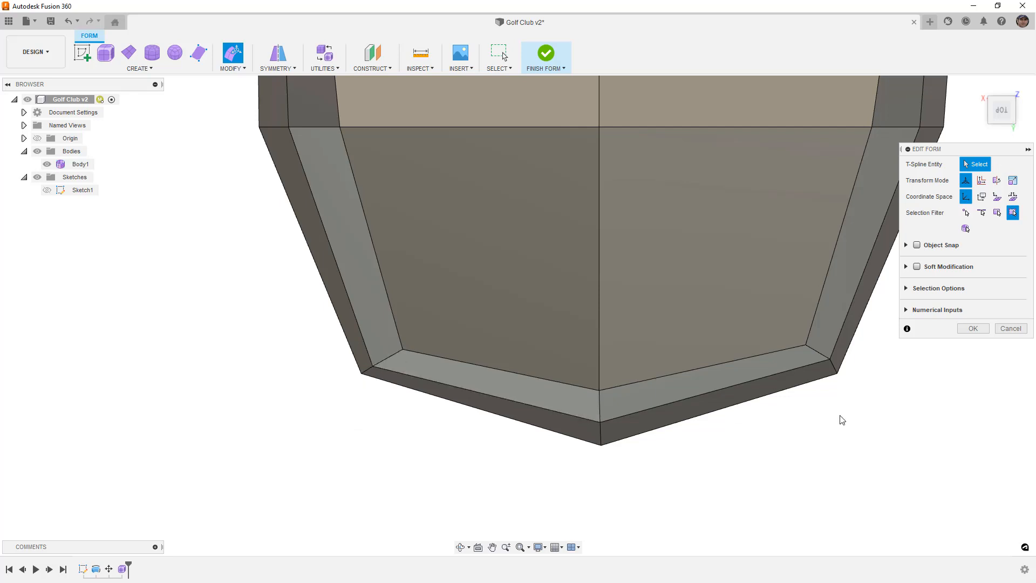
# - From the top, move the inserted row's rear toe-side corner vertex about 1.29 mm in X and 1.62 mm in Y
pyautogui.moveTo(843, 419); pyautogui.dragTo(724, 401, button='middle')
pyautogui.scroll(2, 717, 351)
pyautogui.click(716, 354)
pyautogui.moveTo(711, 348); pyautogui.dragTo(697, 373)
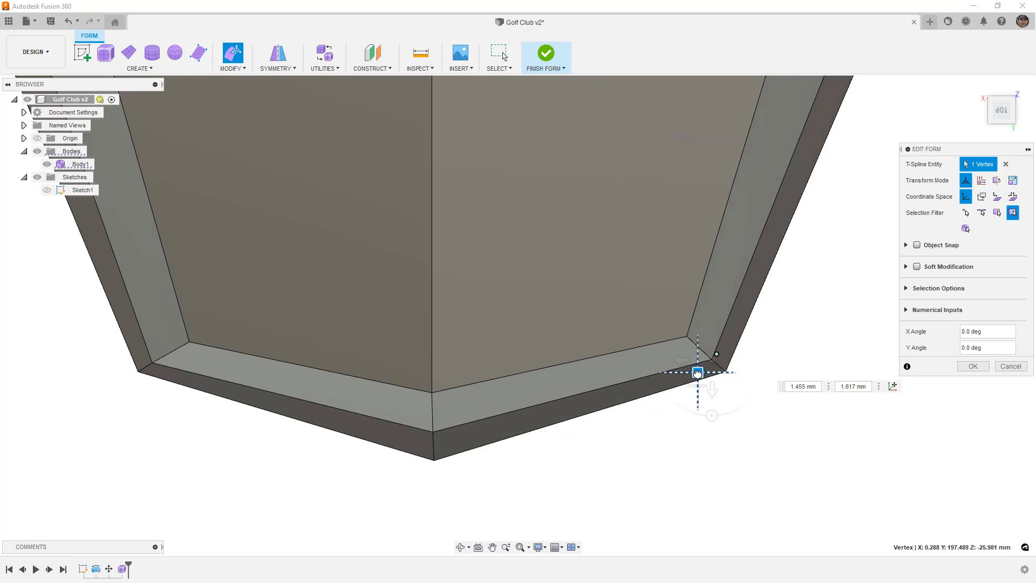
pyautogui.scroll(-3, 490, 462)
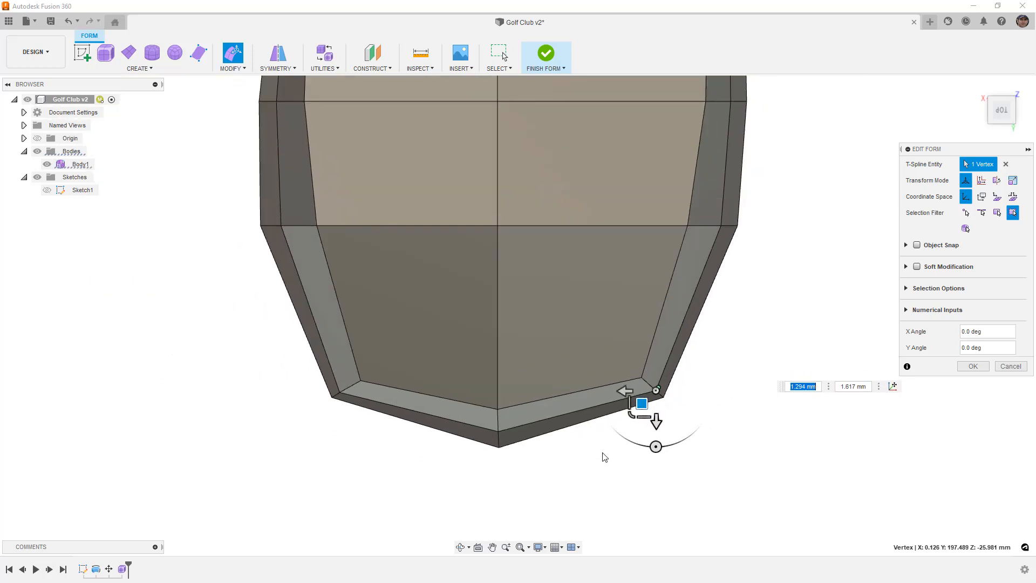
pyautogui.click(610, 474)
# - Return to smooth display, review the club head from the back and toe end, and finish the form edit
pyautogui.moveTo(609, 475)
pyautogui.keyDown('shift'); pyautogui.mouseDown(button='middle')
pyautogui.moveTo(606, 400)
pyautogui.moveTo(646, 379)
pyautogui.moveTo(593, 377)
pyautogui.moveTo(624, 377)
pyautogui.moveTo(629, 393)
pyautogui.mouseUp(button='middle'); pyautogui.keyUp('shift')
pyautogui.hotkey('alt', '3')
pyautogui.scroll(-3, 564, 343)
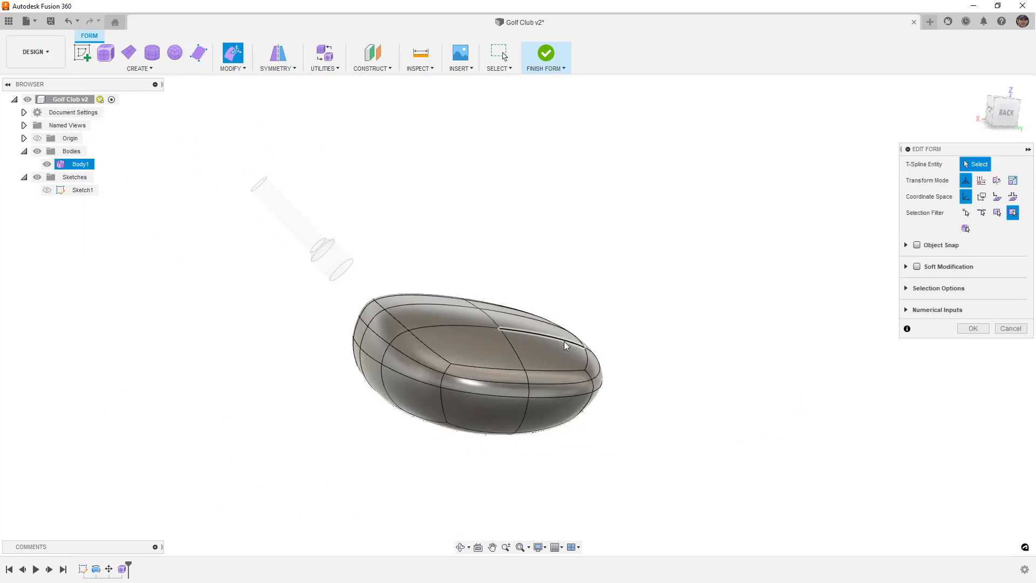
pyautogui.click(551, 354)
pyautogui.keyDown('shift'); pyautogui.moveTo(550, 354); pyautogui.dragTo(436, 337, button='middle'); pyautogui.keyUp('shift')
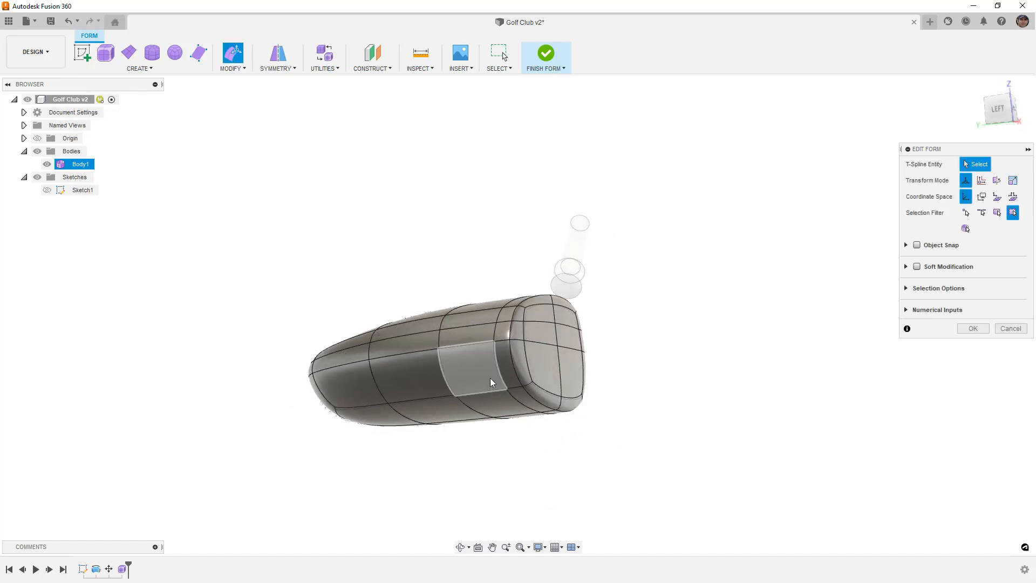
pyautogui.keyDown('shift'); pyautogui.moveTo(490, 380); pyautogui.dragTo(490, 386, button='middle'); pyautogui.keyUp('shift')
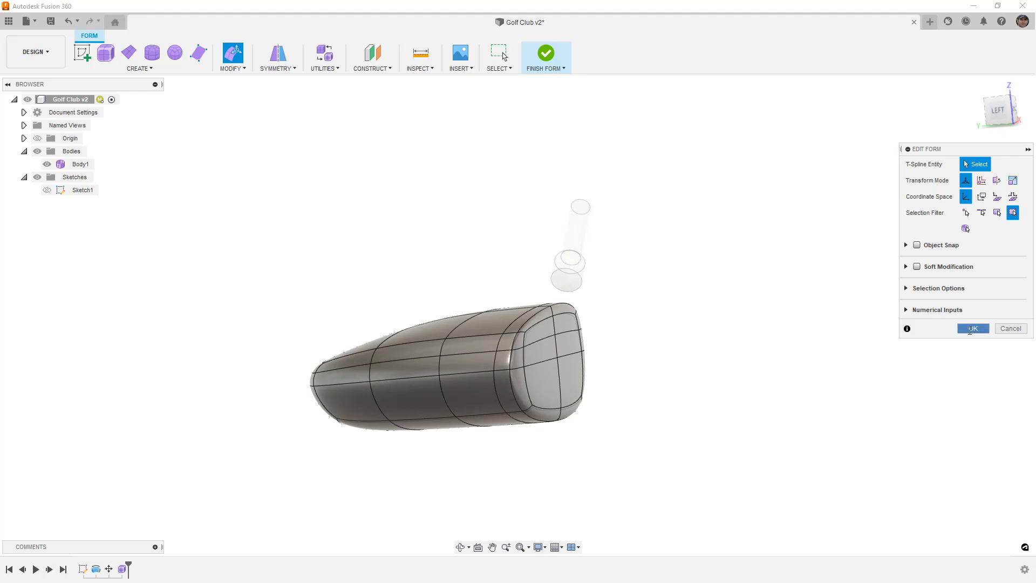
pyautogui.click(972, 329)
# - Insert a new edge loop below the full horizontal loop running around the club head's widest part
pyautogui.doubleClick(481, 372)
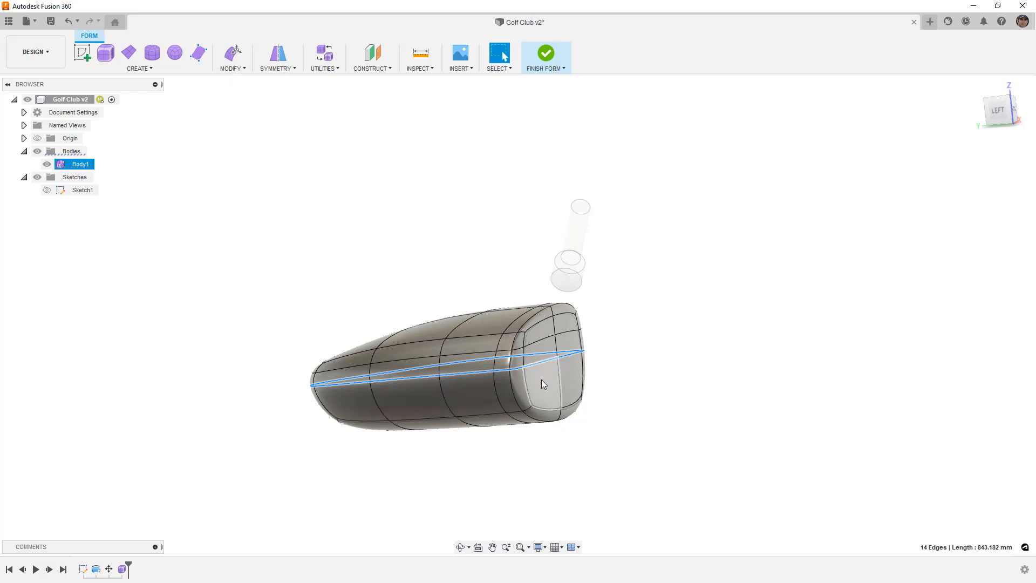
pyautogui.click(233, 69)
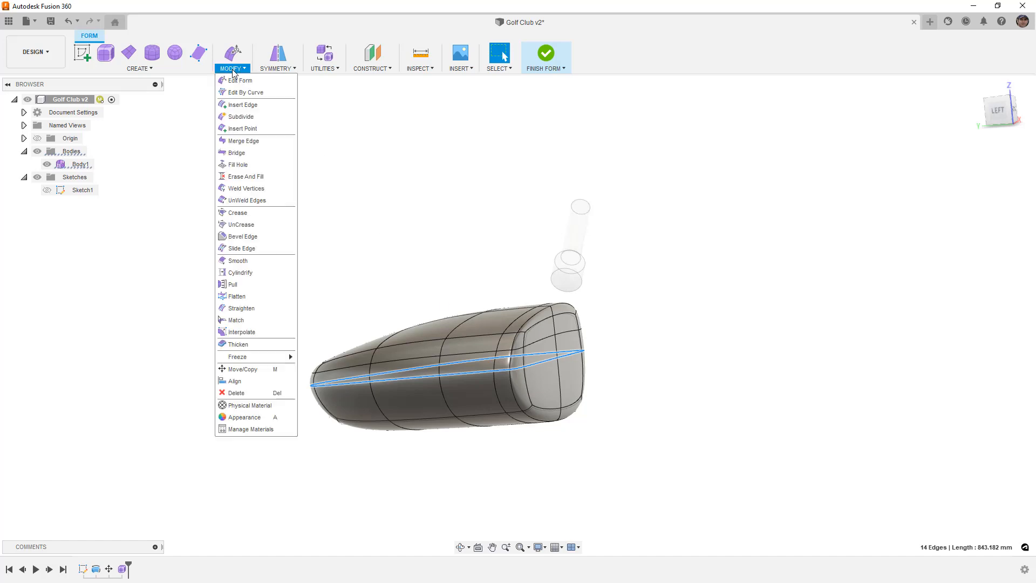
pyautogui.click(244, 102)
pyautogui.moveTo(409, 375); pyautogui.dragTo(415, 443)
pyautogui.click(973, 248)
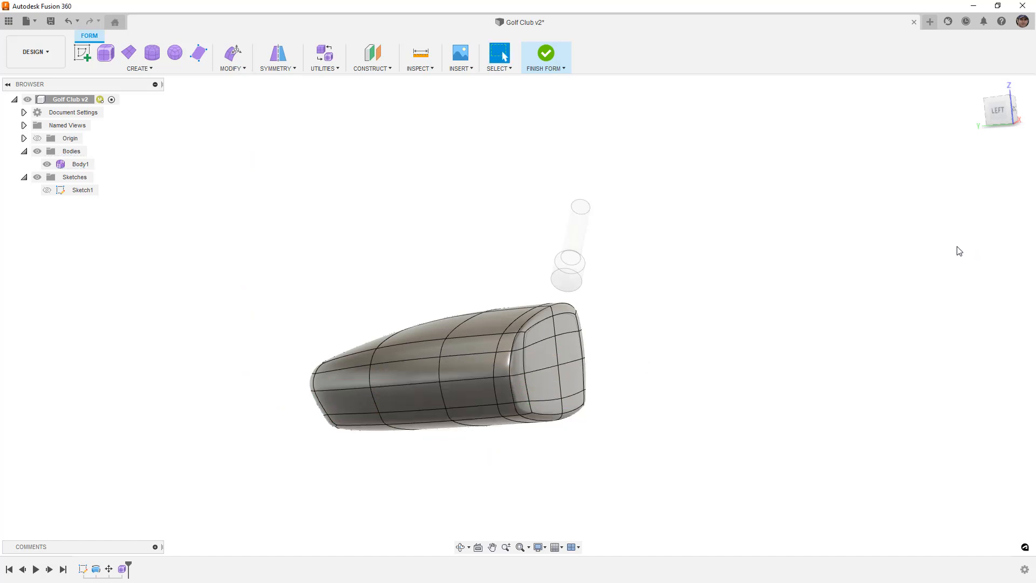
# - In box display from the top, scale the new lower edge loop outward by about 1.049 in X and 1.025 in Y
pyautogui.hotkey('alt', '1')
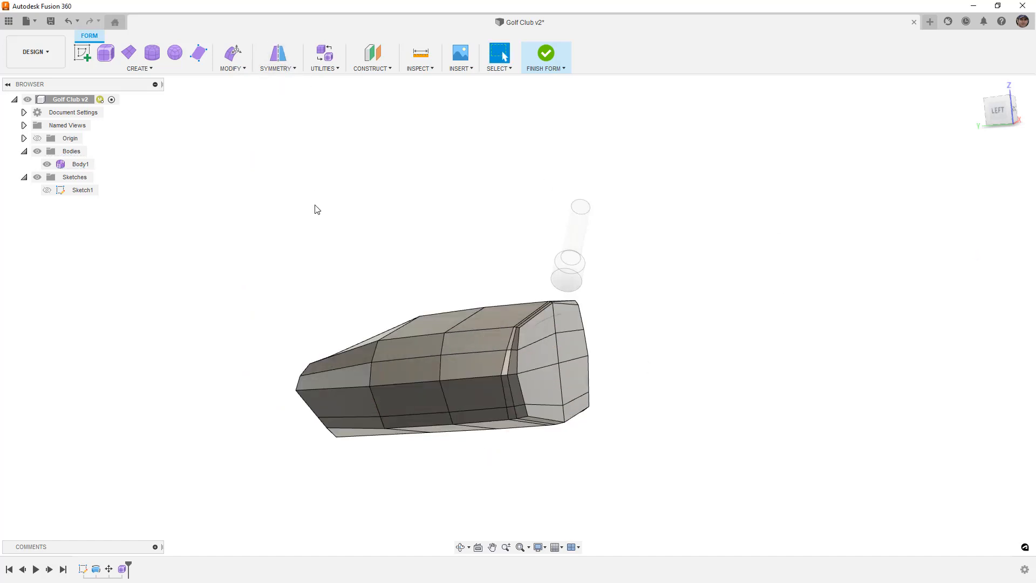
pyautogui.click(231, 59)
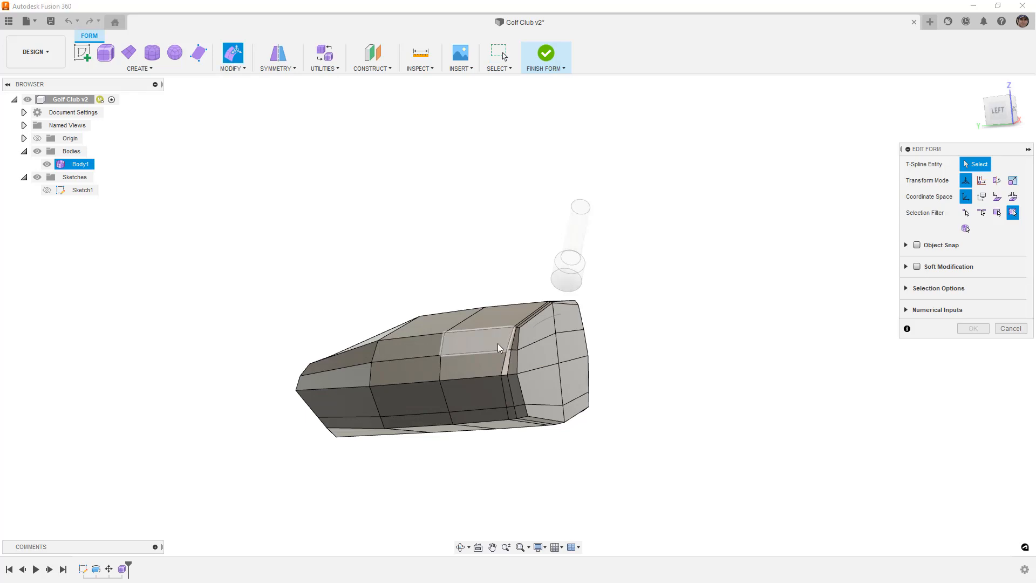
pyautogui.doubleClick(495, 409)
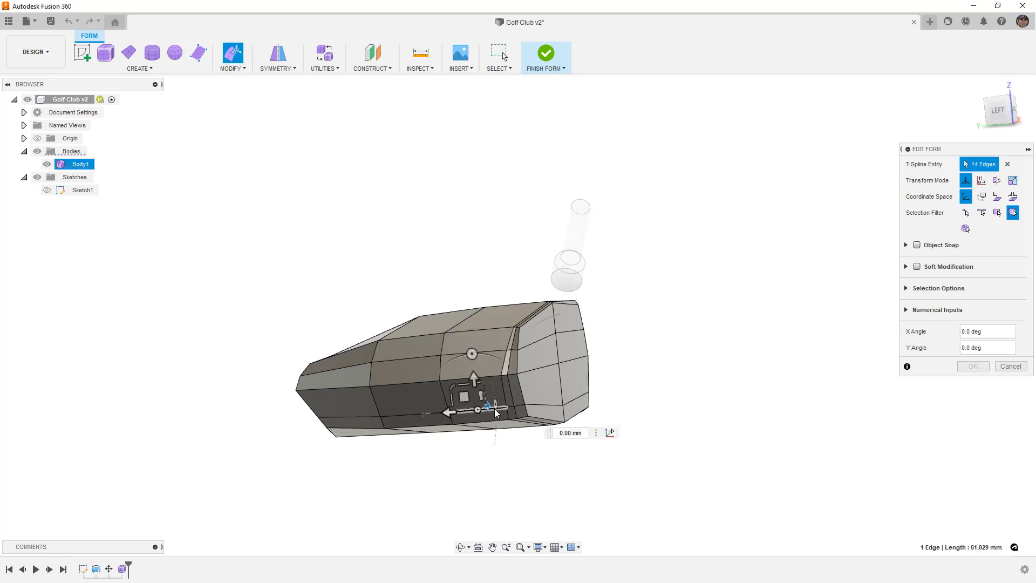
pyautogui.click(612, 432)
pyautogui.click(565, 406)
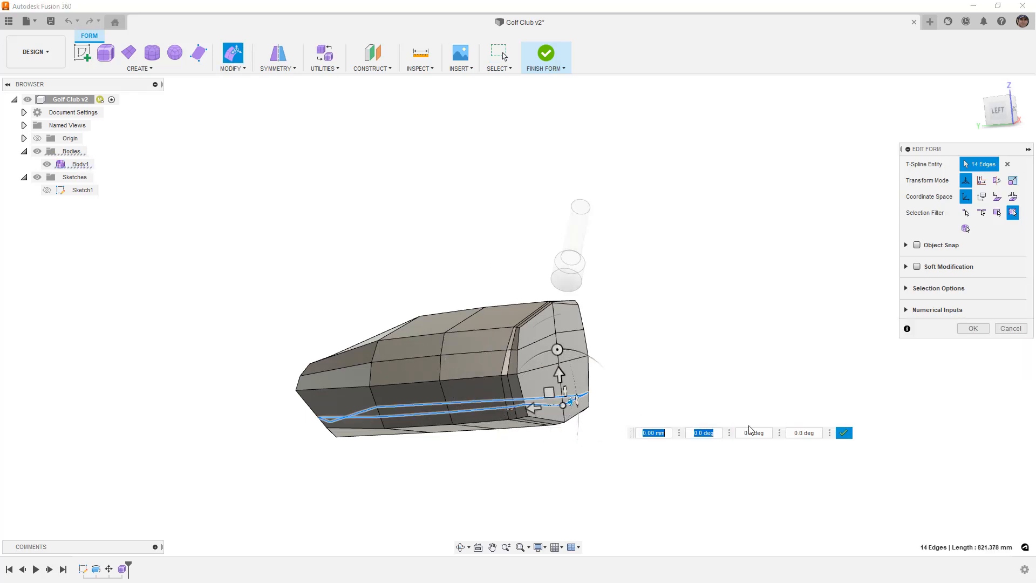
pyautogui.click(843, 433)
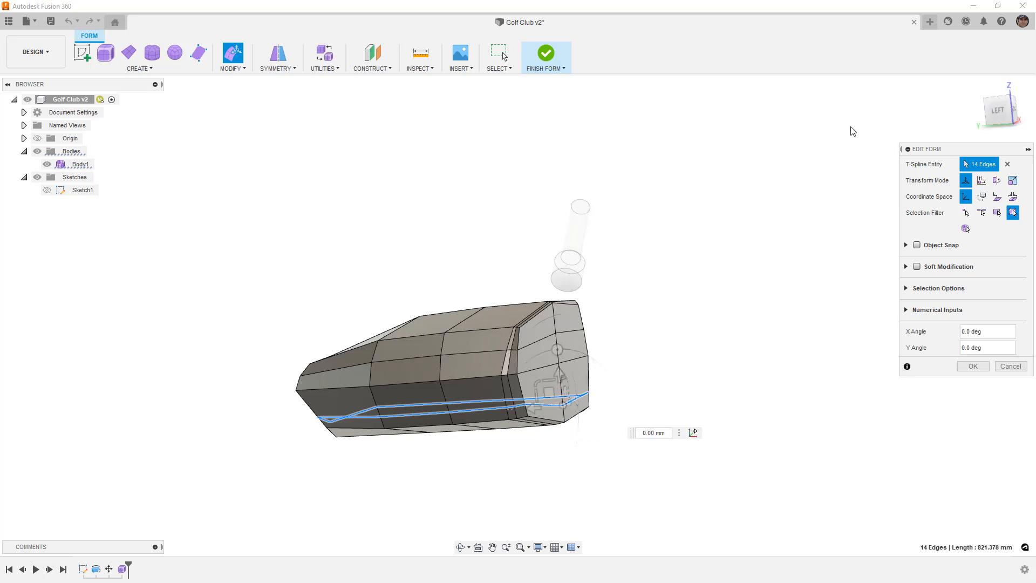
pyautogui.keyDown('shift'); pyautogui.moveTo(860, 132); pyautogui.dragTo(844, 180, button='middle'); pyautogui.keyUp('shift')
pyautogui.click(1006, 105)
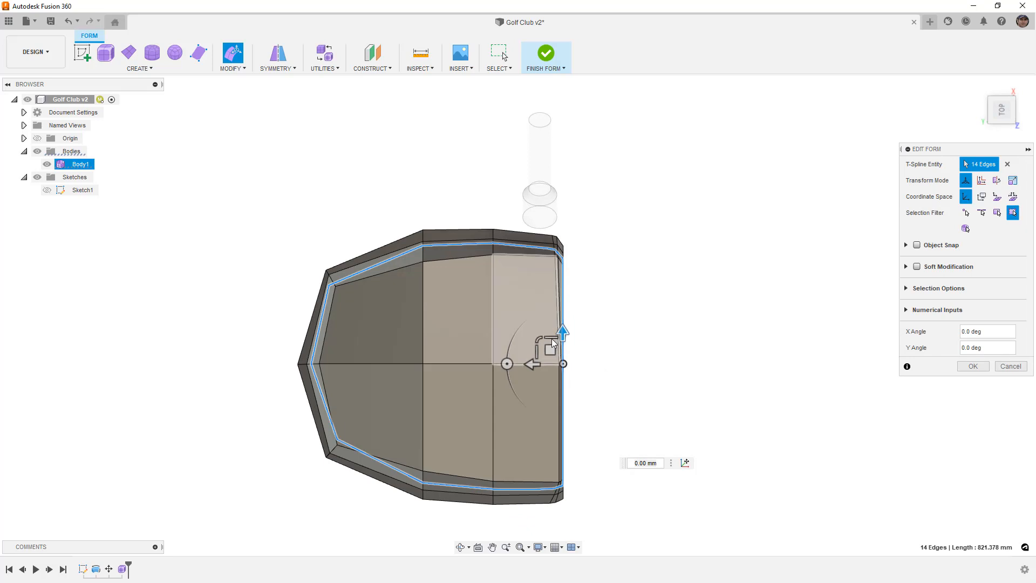
pyautogui.write('1.049')
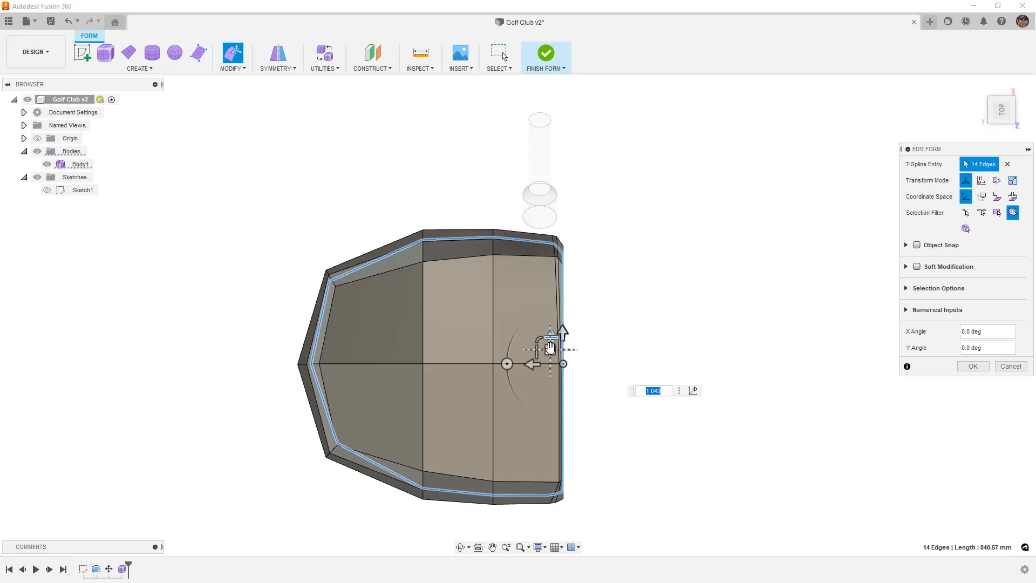
pyautogui.write('1.025')
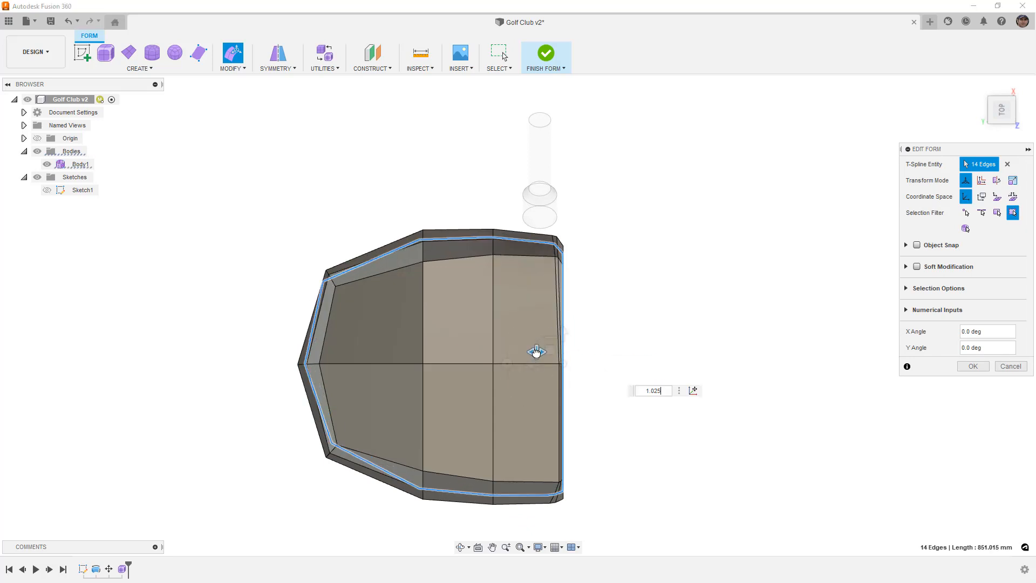
# - From the bottom, move the lower loop's rear shaft-side corner vertex about 1.03 mm in X and -1.88 mm in Y
pyautogui.keyDown('shift'); pyautogui.moveTo(520, 429); pyautogui.dragTo(441, 362, button='middle'); pyautogui.keyUp('shift')
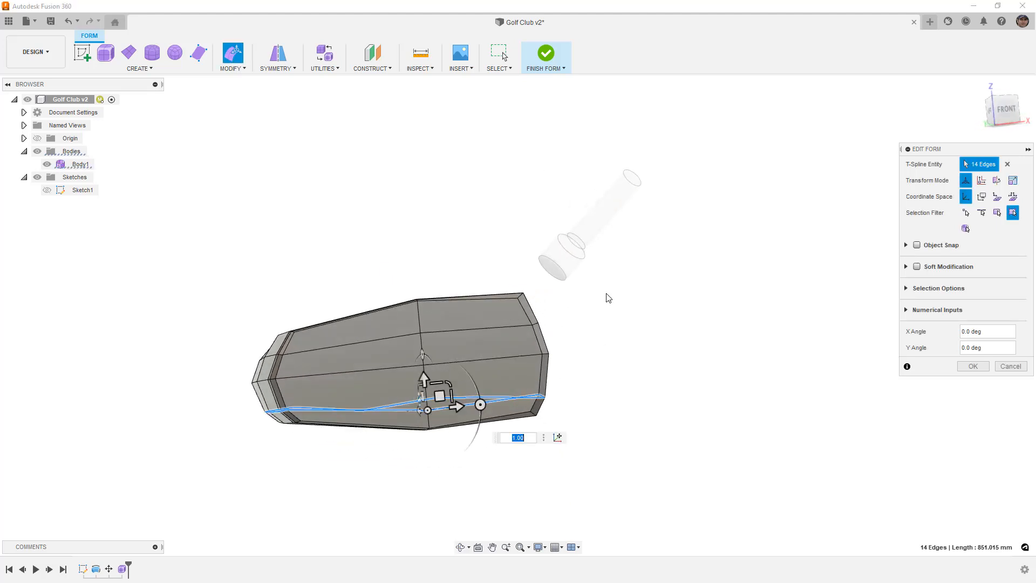
pyautogui.click(1004, 110)
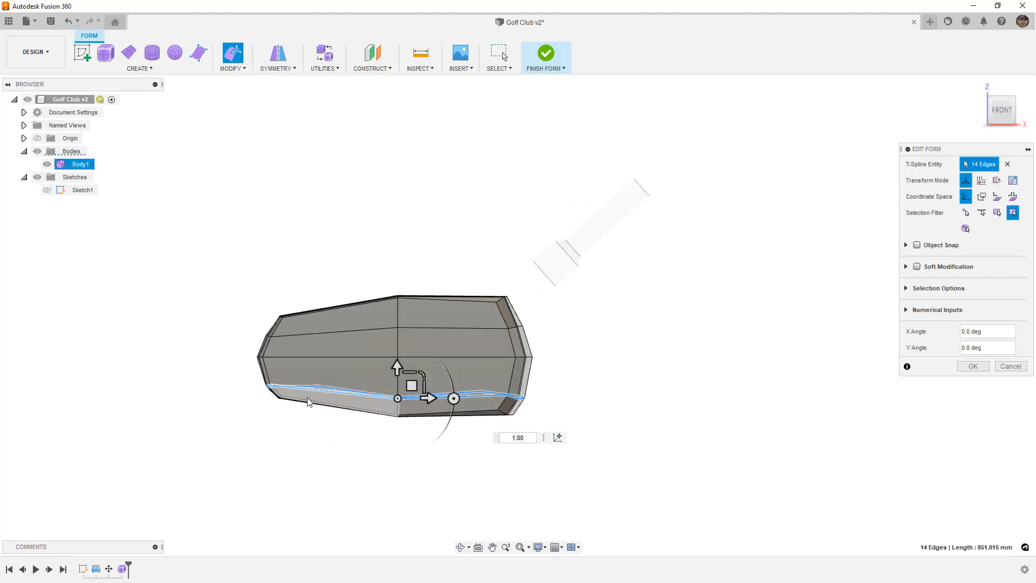
pyautogui.keyDown('shift'); pyautogui.moveTo(336, 429); pyautogui.dragTo(489, 329, button='middle'); pyautogui.keyUp('shift')
pyautogui.click(1004, 111)
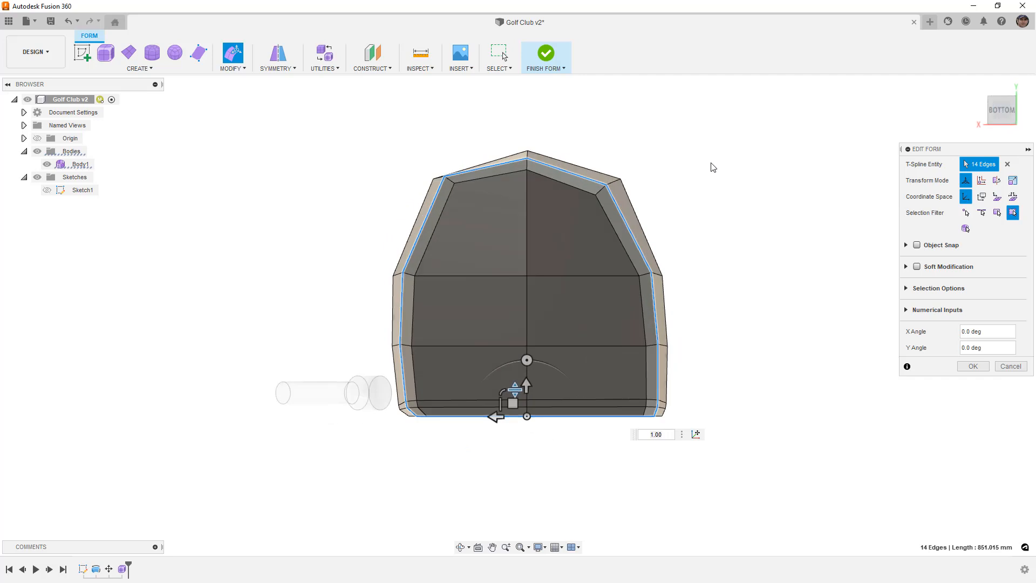
pyautogui.scroll(5, 441, 197)
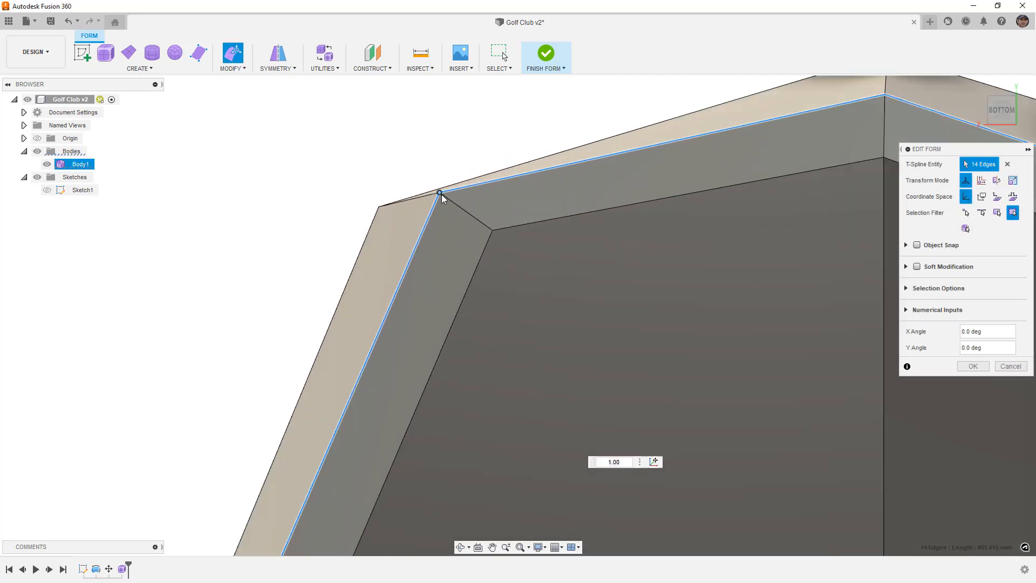
pyautogui.click(441, 194)
pyautogui.moveTo(426, 179); pyautogui.dragTo(422, 192)
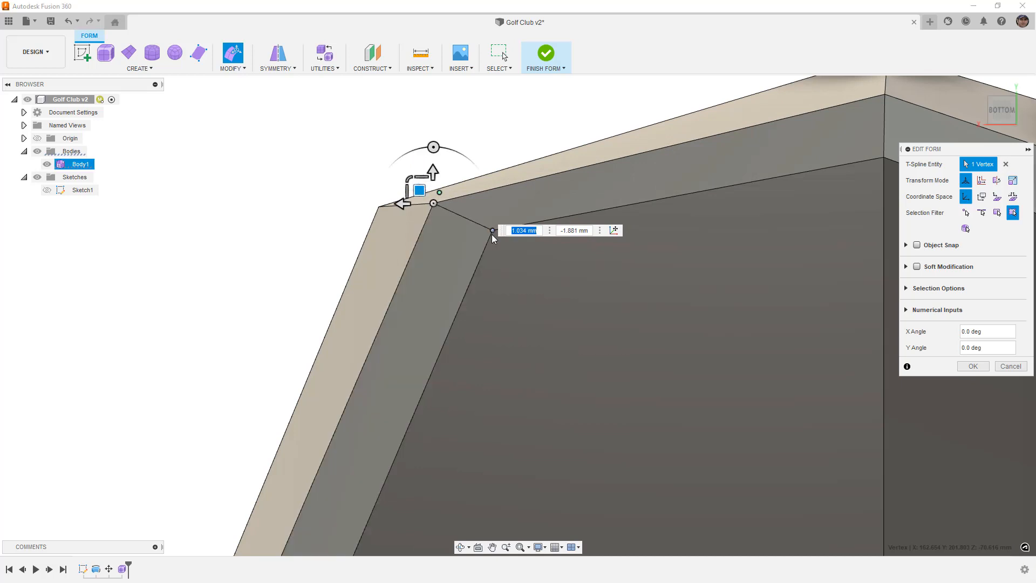
# - Move the adjacent inner sole vertex about 0.66 mm in X and -1.79 mm in Y, and review the head in smooth display
pyautogui.click(491, 232)
pyautogui.moveTo(479, 218); pyautogui.dragTo(475, 228)
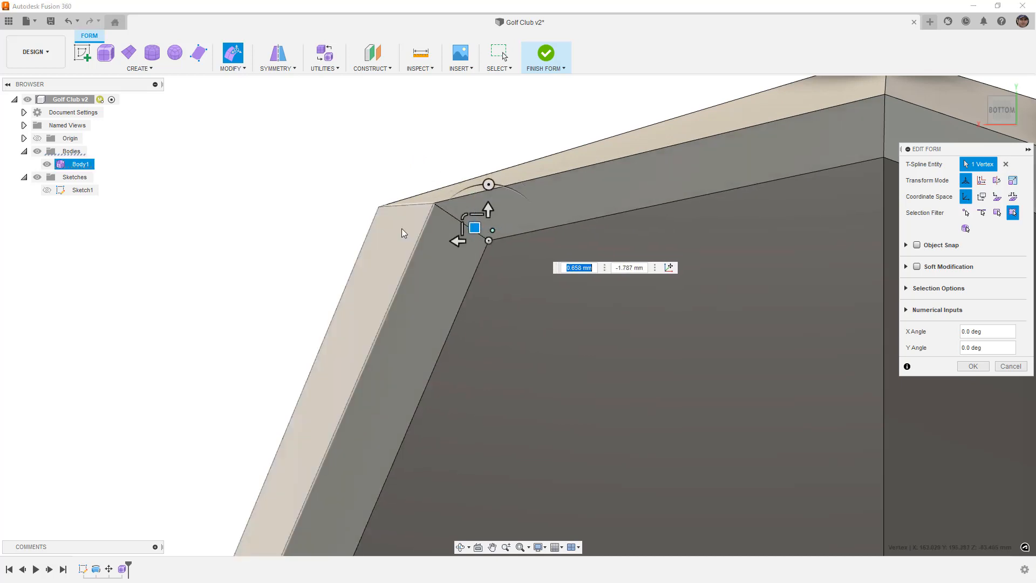
pyautogui.scroll(-5, 401, 227)
pyautogui.scroll(-3, 572, 219)
pyautogui.keyDown('shift'); pyautogui.moveTo(564, 160); pyautogui.dragTo(700, 210, button='middle'); pyautogui.keyUp('shift')
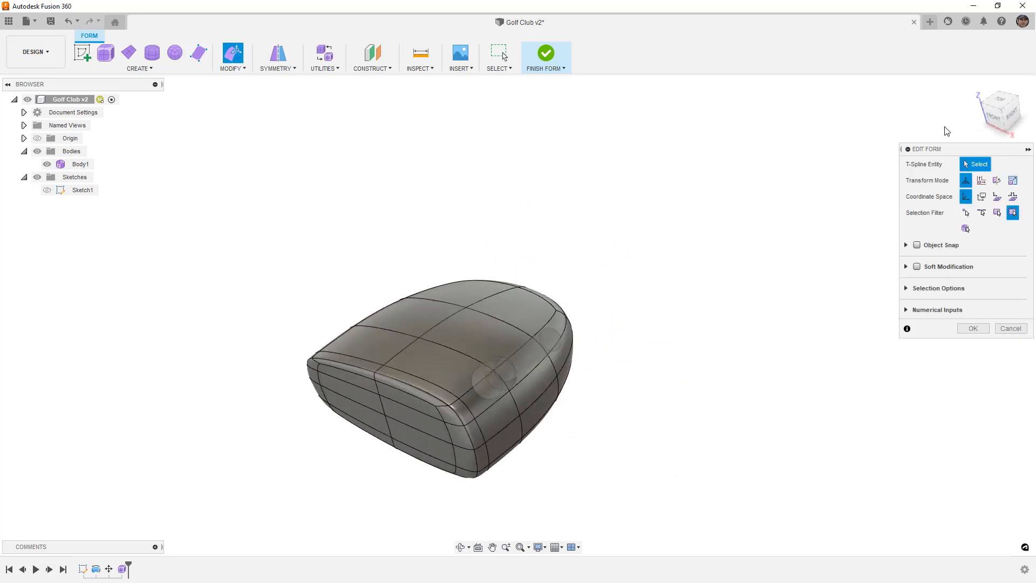
# - Examine the club head's outline up close from the front and around the shaft side
pyautogui.click(991, 116)
pyautogui.moveTo(691, 322); pyautogui.dragTo(715, 294, button='middle')
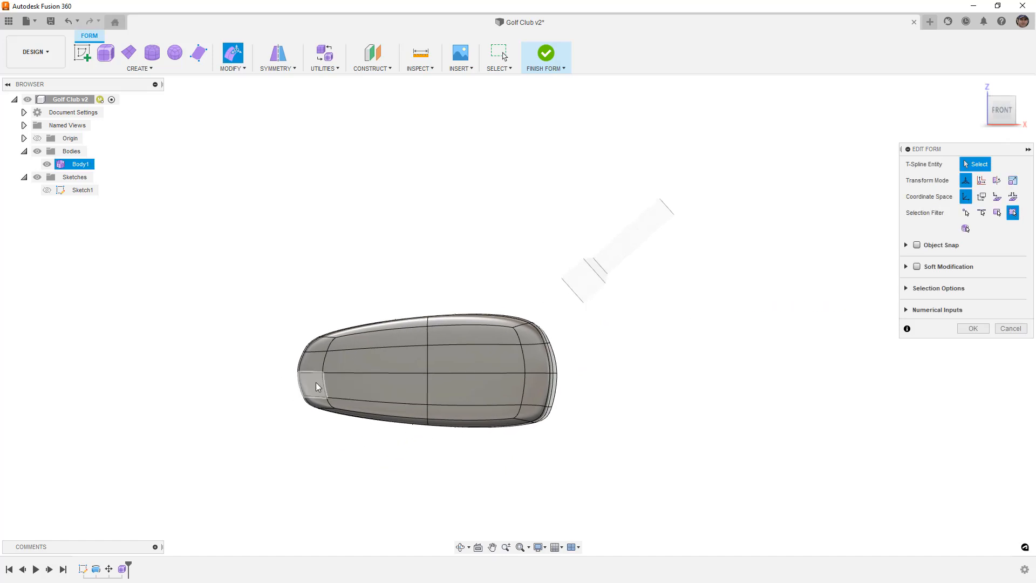
pyautogui.scroll(5, 328, 380)
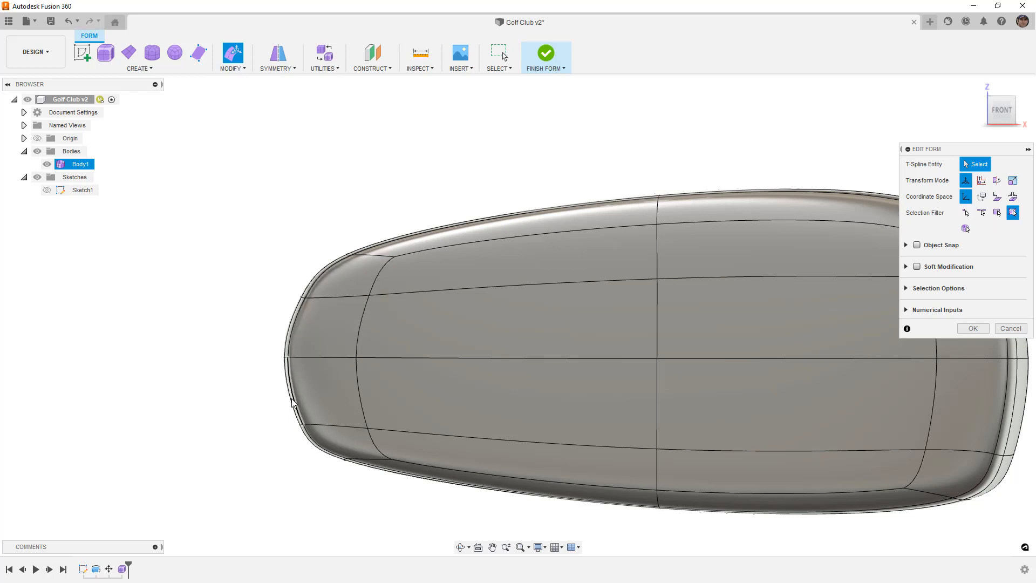
pyautogui.scroll(-5, 289, 324)
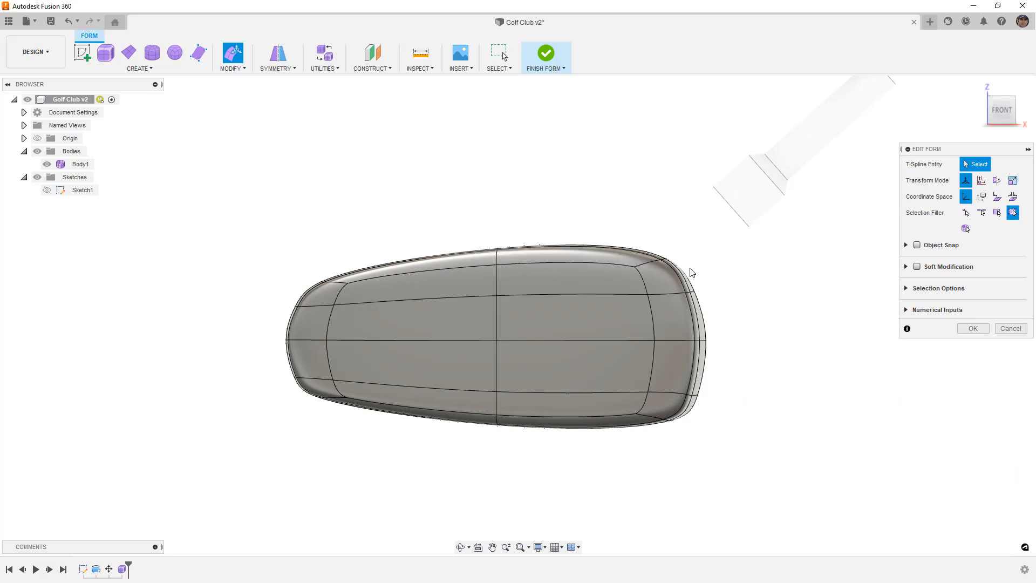
pyautogui.scroll(-3, 694, 285)
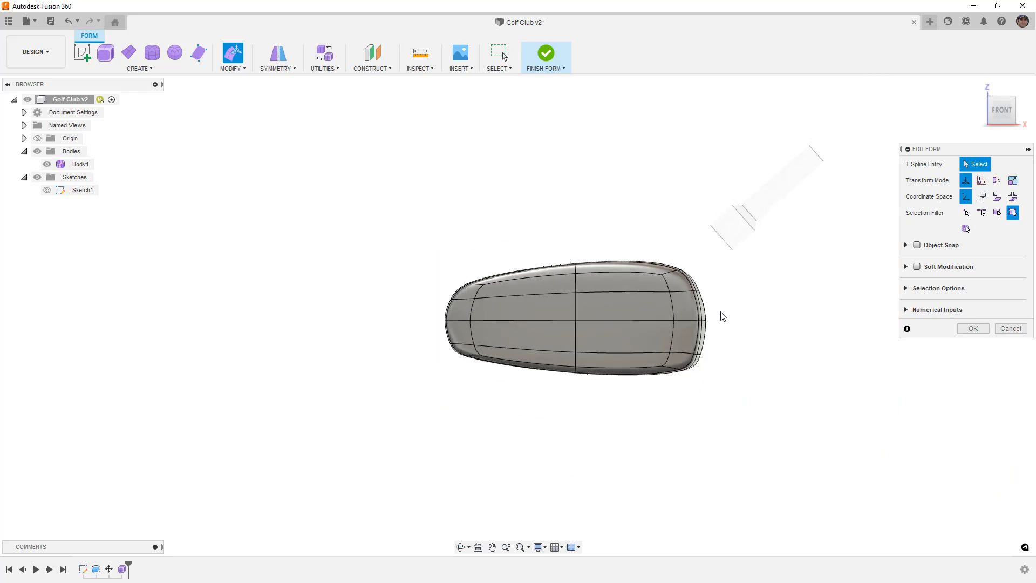
pyautogui.scroll(-3, 723, 315)
pyautogui.keyDown('shift'); pyautogui.moveTo(730, 310); pyautogui.dragTo(657, 354, button='middle'); pyautogui.keyUp('shift')
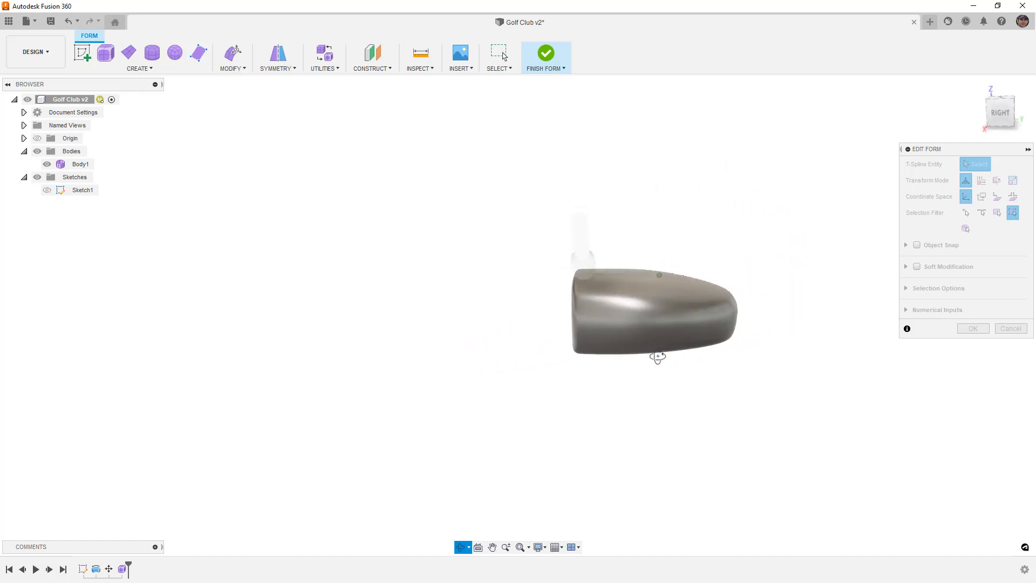
# - In box display from the right, move the rear sole vertex slightly forward and up, and nudge the middle sole vertex slightly rearward
pyautogui.hotkey('alt', '1')
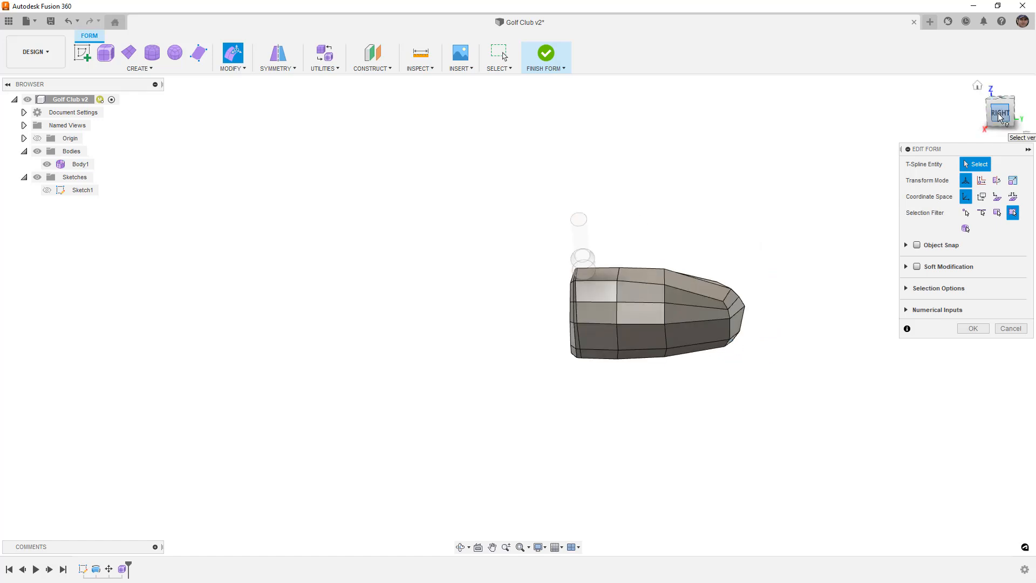
pyautogui.scroll(5, 732, 380)
pyautogui.scroll(4, 737, 366)
pyautogui.click(740, 330)
pyautogui.moveTo(753, 316); pyautogui.dragTo(736, 300)
pyautogui.click(489, 334)
pyautogui.scroll(3, 490, 335)
pyautogui.moveTo(495, 320); pyautogui.dragTo(500, 320)
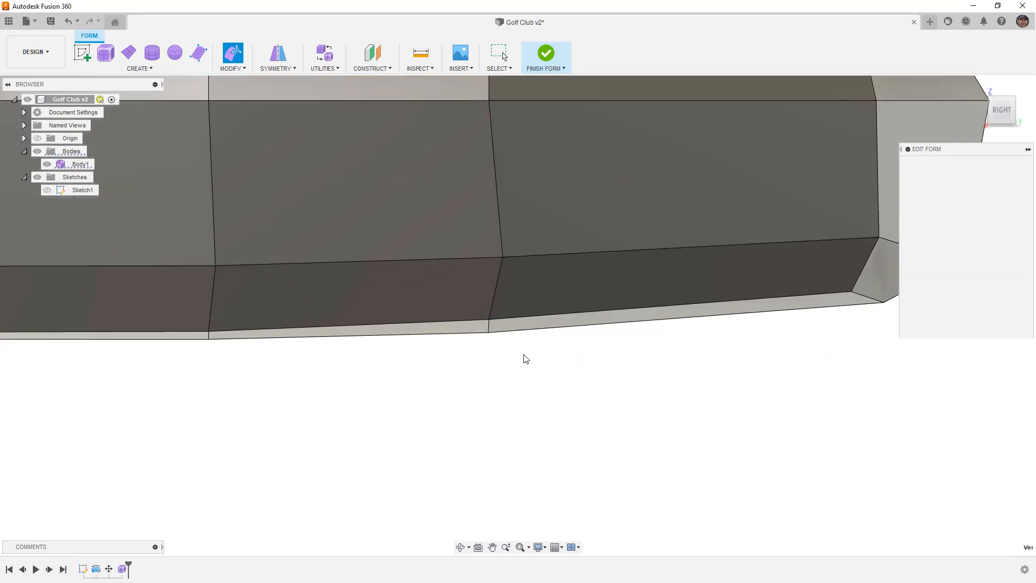
pyautogui.click(548, 350)
# - Move the lower loop's rearmost vertex about 0.66 mm in Y and 8.24 mm in Z, and return to smooth display
pyautogui.scroll(-3, 548, 347)
pyautogui.click(707, 314)
pyautogui.moveTo(707, 313); pyautogui.dragTo(722, 286)
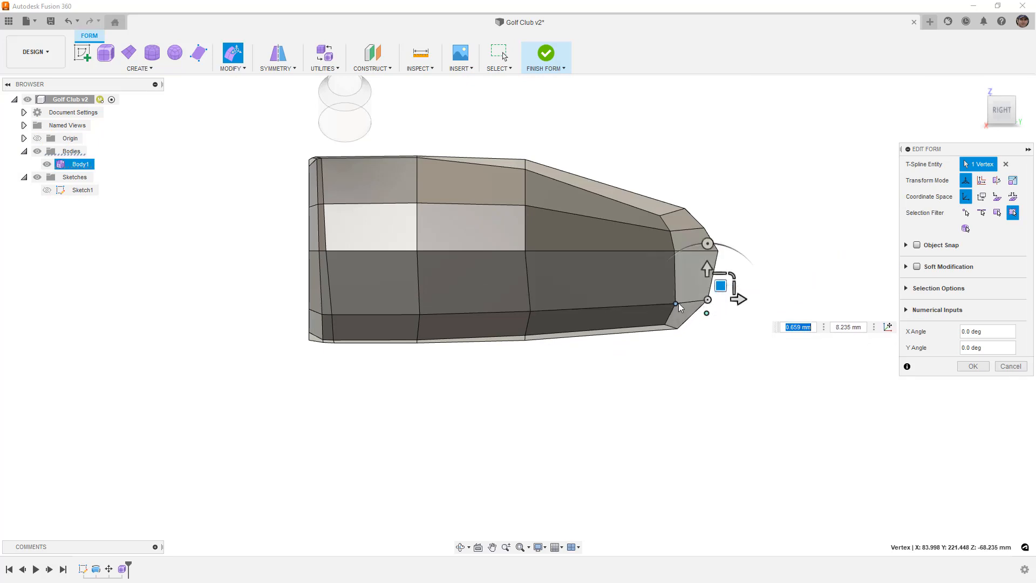
pyautogui.click(721, 356)
pyautogui.hotkey('alt', '3')
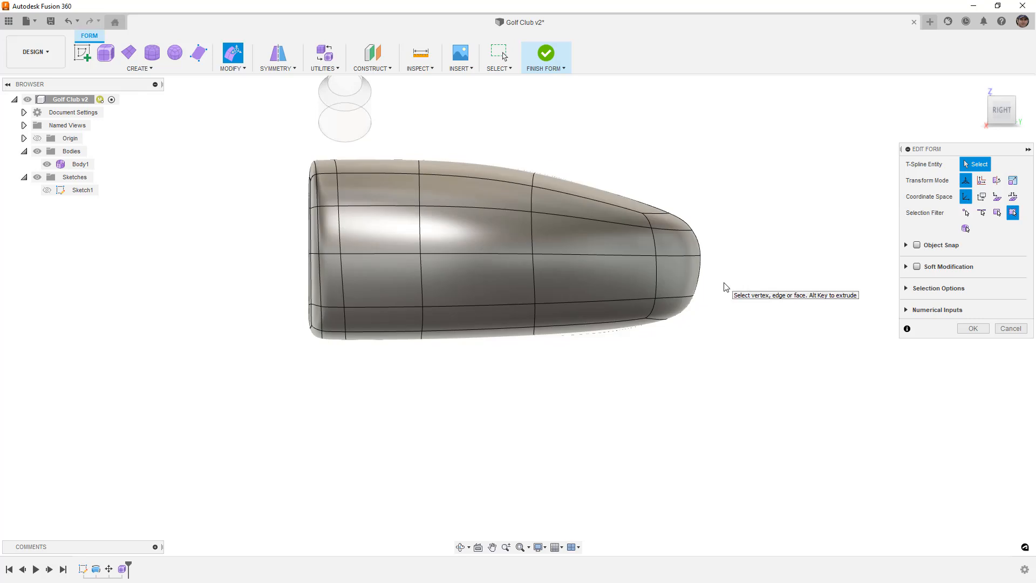
# - In box display, lower the crown's top vertex on the rear cross loop slightly, and return to smooth display
pyautogui.hotkey('alt', '1')
pyautogui.scroll(4, 569, 157)
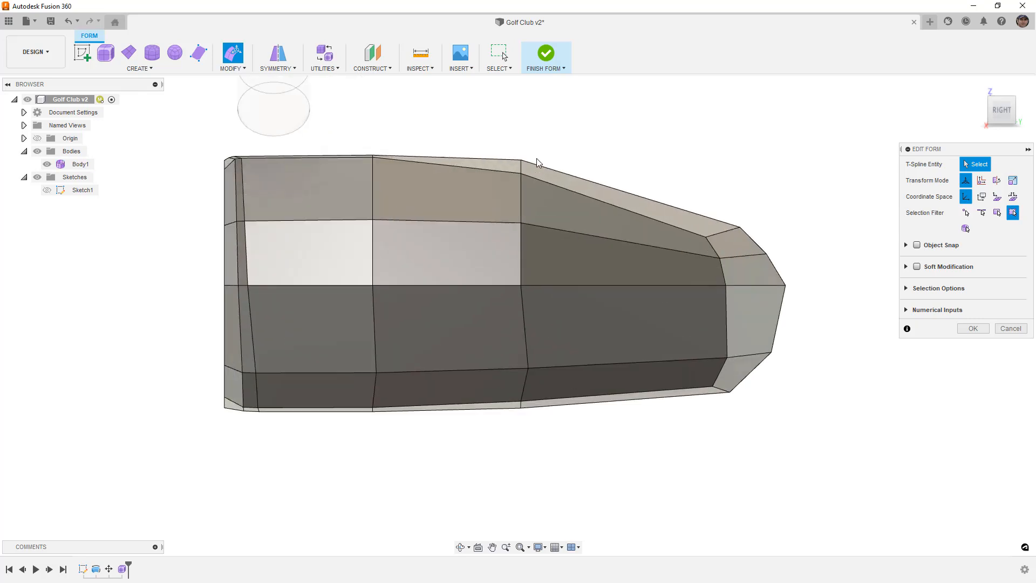
pyautogui.click(520, 161)
pyautogui.scroll(3, 522, 161)
pyautogui.moveTo(531, 145); pyautogui.dragTo(530, 156)
pyautogui.moveTo(530, 156); pyautogui.dragTo(530, 155)
pyautogui.click(621, 154)
pyautogui.hotkey('alt', '3')
pyautogui.scroll(-3, 620, 154)
pyautogui.scroll(-5, 620, 147)
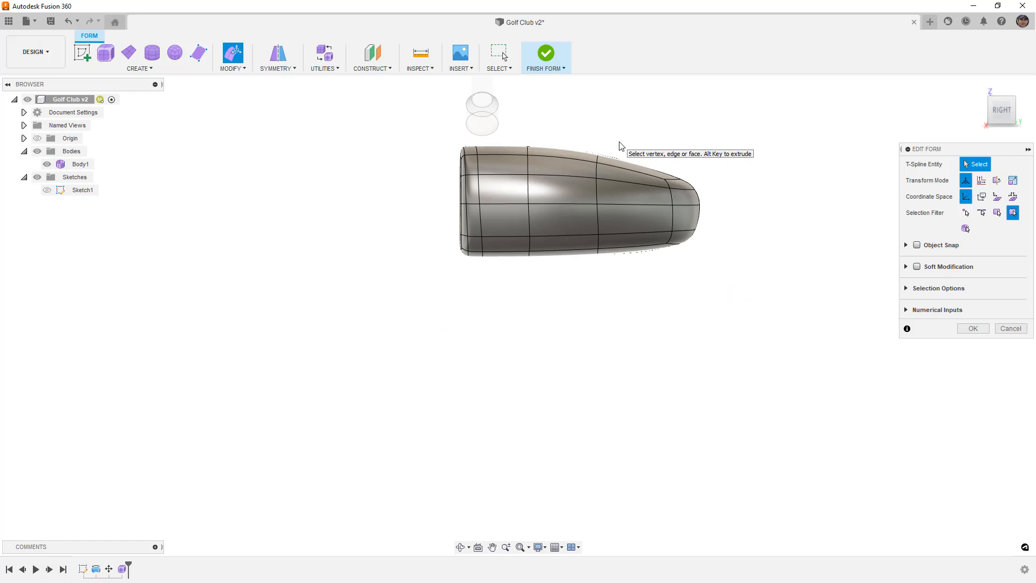
# - Inspect the head from above, behind and the shaft side, temporarily hiding the form body to view the solid outline beneath
pyautogui.keyDown('shift'); pyautogui.moveTo(620, 231); pyautogui.dragTo(491, 345, button='middle'); pyautogui.keyUp('shift')
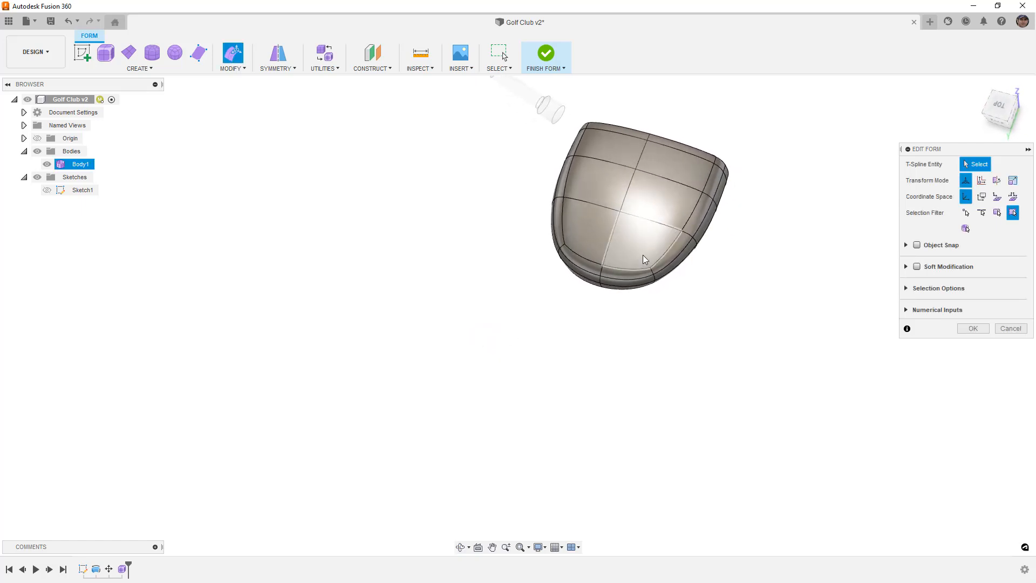
pyautogui.scroll(3, 639, 263)
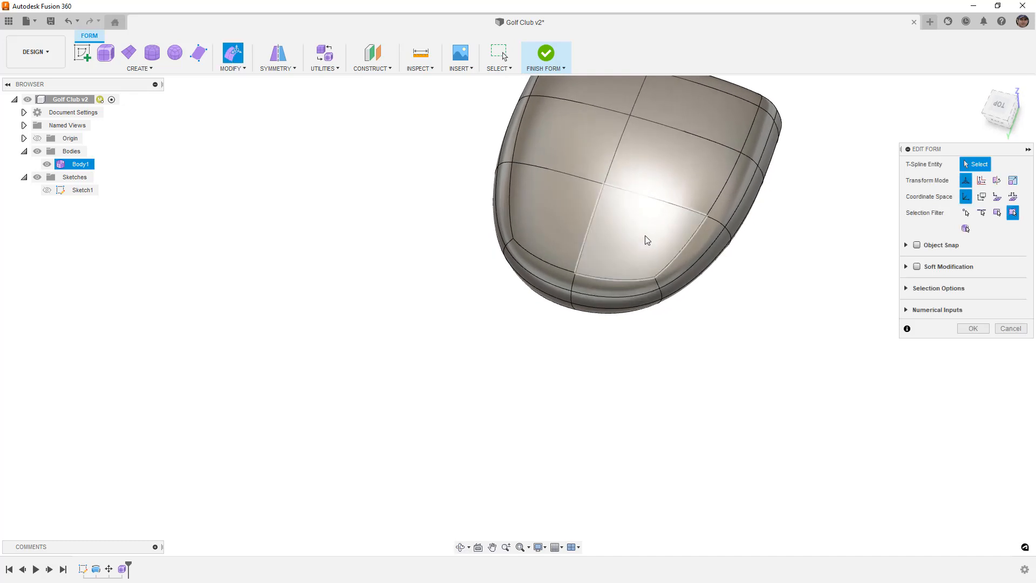
pyautogui.keyDown('shift'); pyautogui.moveTo(620, 286); pyautogui.dragTo(646, 248, button='middle'); pyautogui.keyUp('shift')
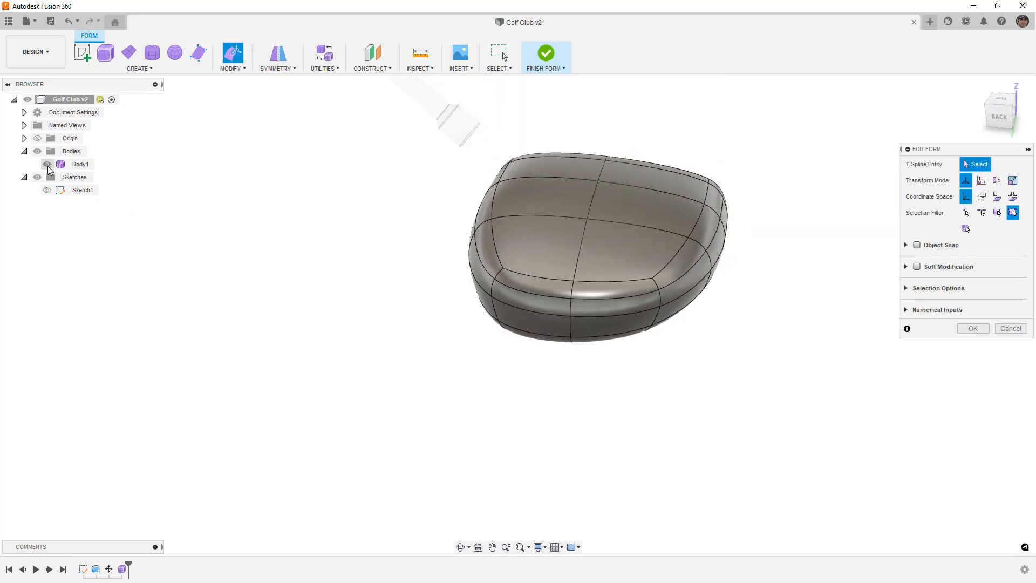
pyautogui.click(48, 166)
pyautogui.keyDown('shift'); pyautogui.moveTo(549, 332); pyautogui.dragTo(637, 351, button='middle'); pyautogui.keyUp('shift')
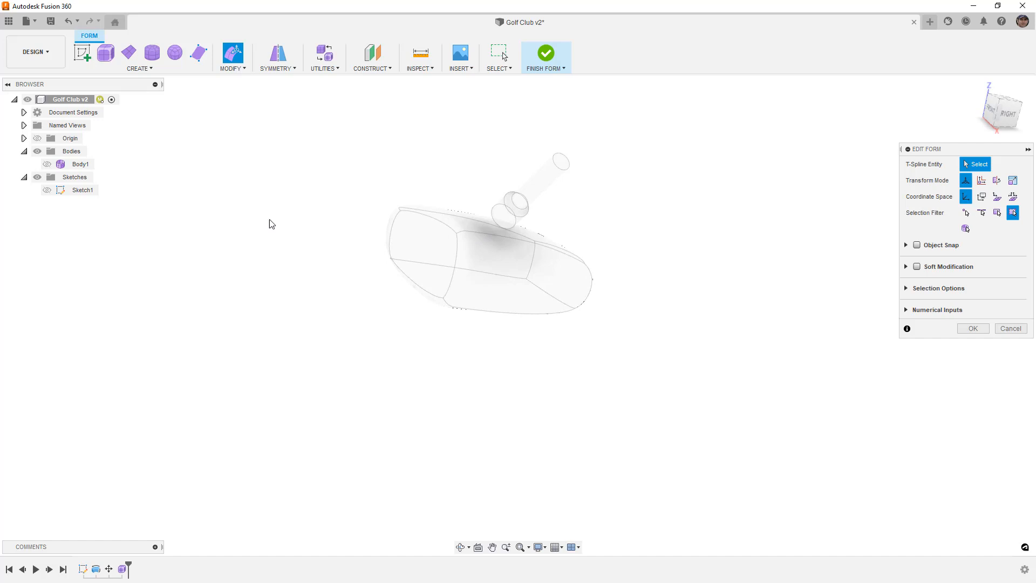
pyautogui.click(48, 164)
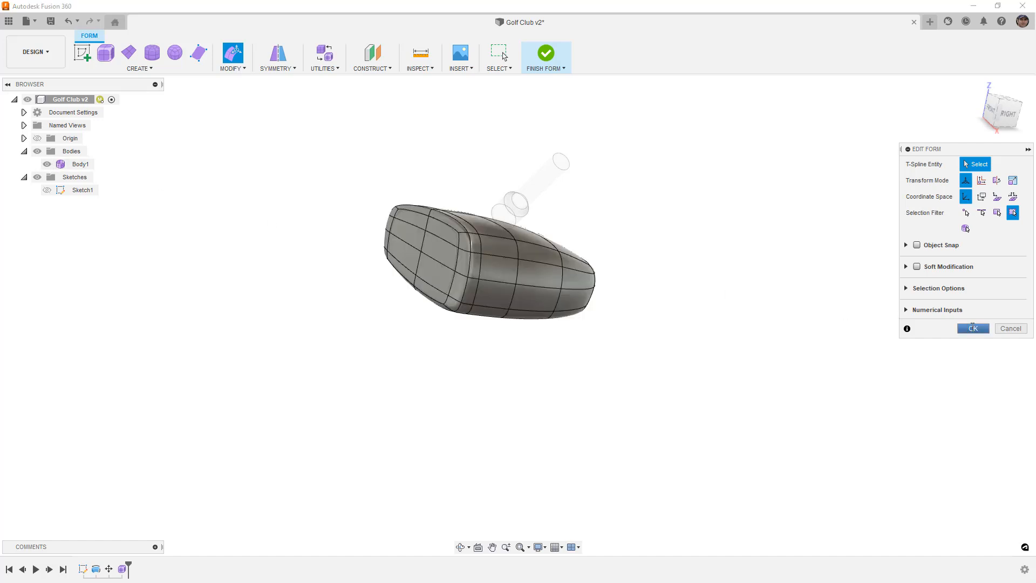
# - Accept the form edits, finish the form, and hide the club head's solid body Body2
pyautogui.click(972, 329)
pyautogui.click(553, 57)
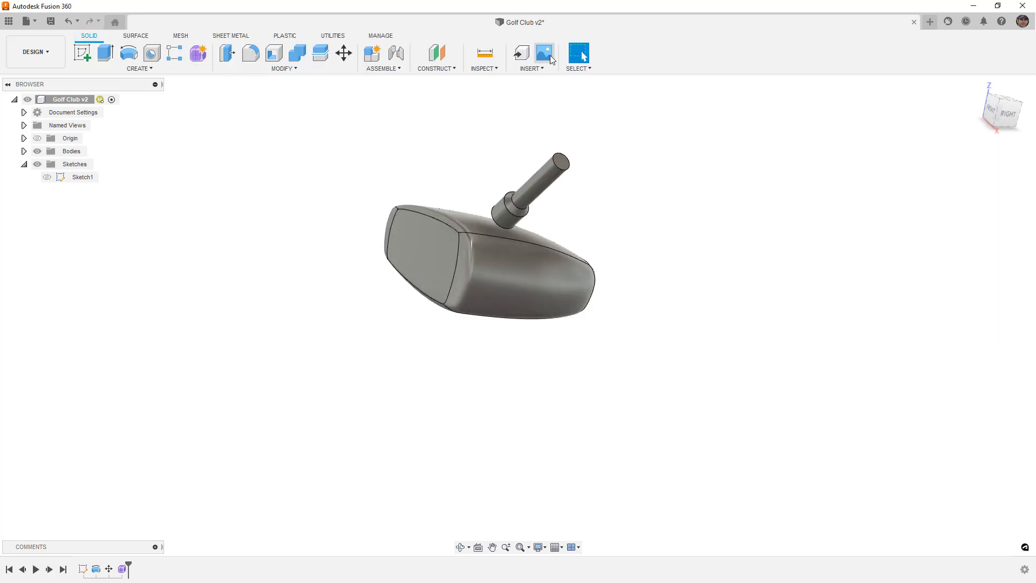
pyautogui.click(24, 151)
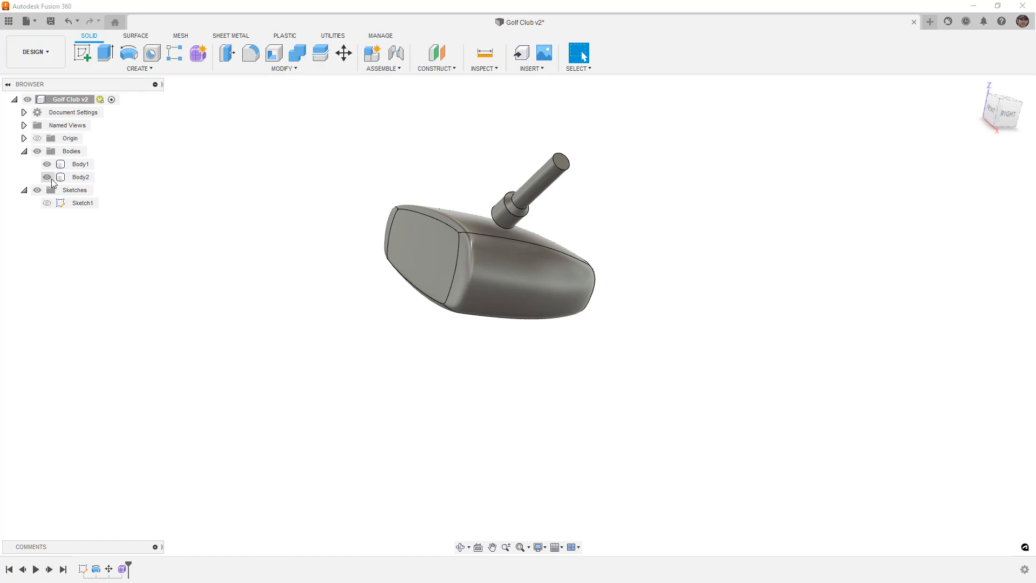
pyautogui.click(71, 177)
pyautogui.click(47, 178)
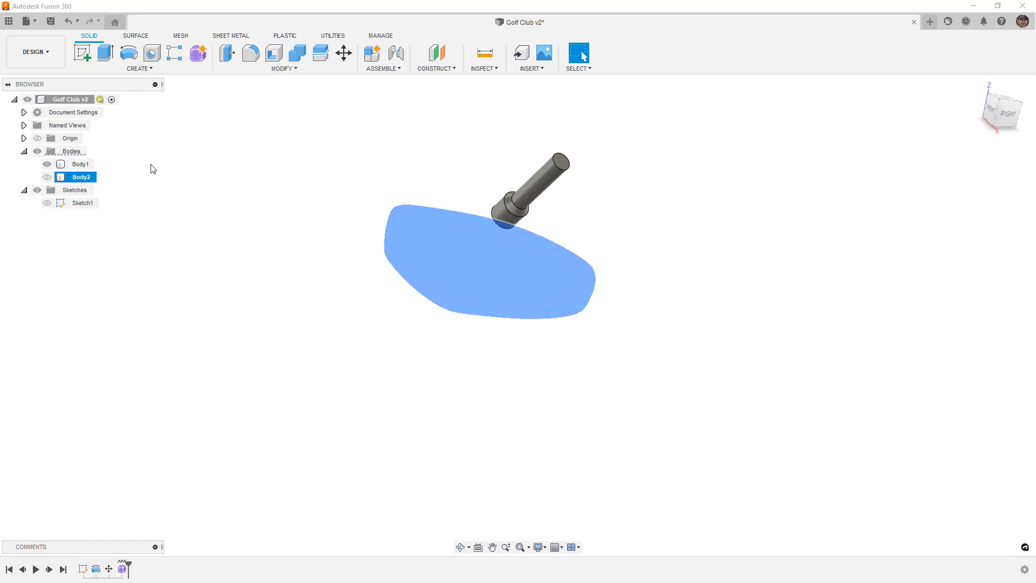
# - Reopen the form feature for editing, check the form body's visibility, and save the design as a new version
pyautogui.doubleClick(123, 569)
pyautogui.click(47, 165)
pyautogui.click(47, 165)
pyautogui.keyDown('shift'); pyautogui.moveTo(322, 269); pyautogui.dragTo(612, 212, button='middle'); pyautogui.keyUp('shift')
pyautogui.hotkey('ctrl', 's')
pyautogui.press('Return')
# - With Edit Form in box display from the right, move the upper loop's rear corner vertex about 6.67 mm in Y and 3.73 mm in Z
pyautogui.moveTo(522, 234); pyautogui.dragTo(449, 215, button='middle')
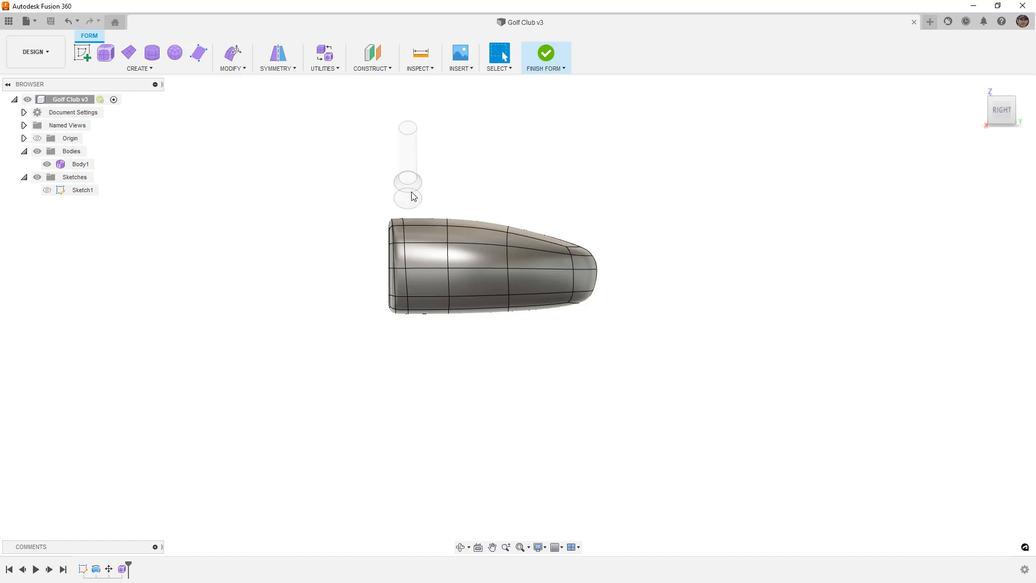
pyautogui.scroll(1, 419, 245)
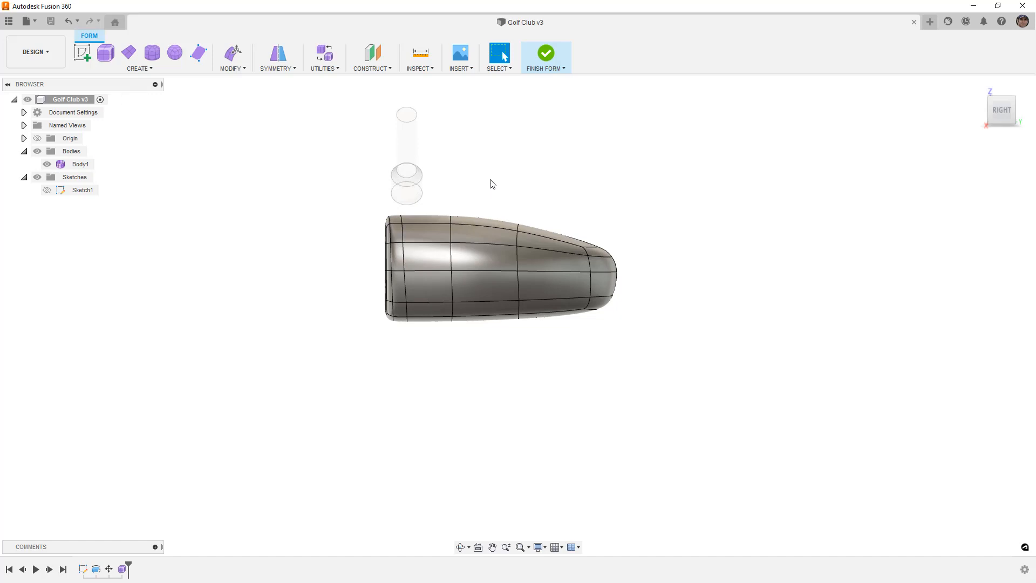
pyautogui.click(496, 239)
pyautogui.hotkey('alt', '1')
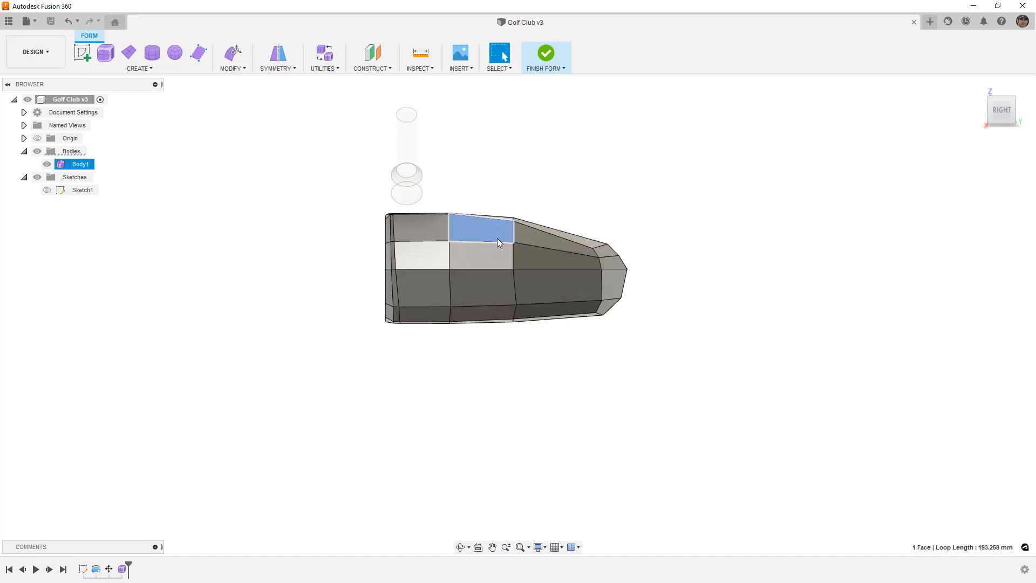
pyautogui.scroll(1, 548, 218)
pyautogui.click(549, 215)
pyautogui.click(232, 50)
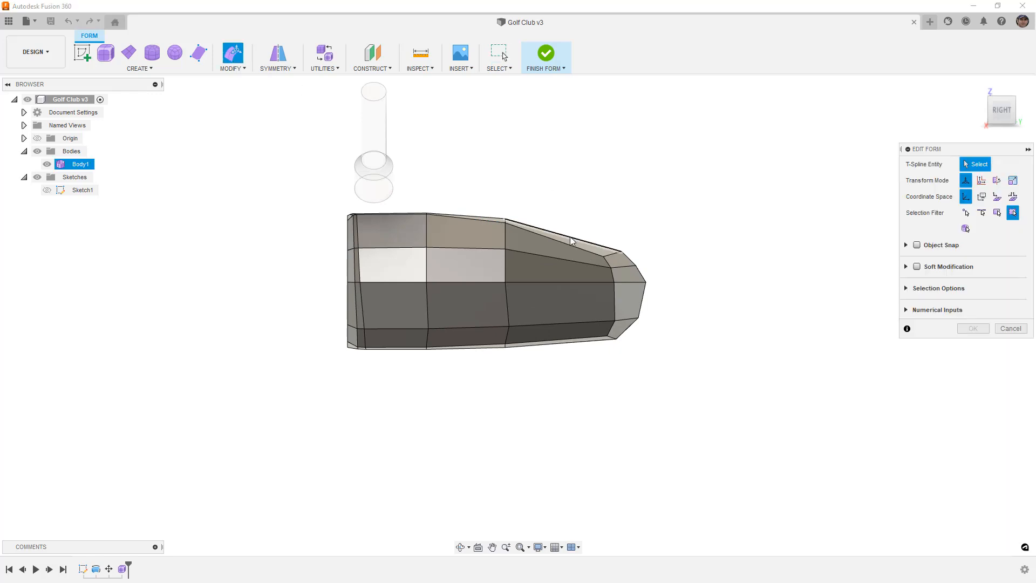
pyautogui.scroll(3, 582, 242)
pyautogui.click(614, 263)
pyautogui.moveTo(625, 248); pyautogui.dragTo(639, 242)
# - Raise the upper loop's shaft-side vertex on the rear cross loop about 1.28 mm in Z
pyautogui.scroll(5, 458, 219)
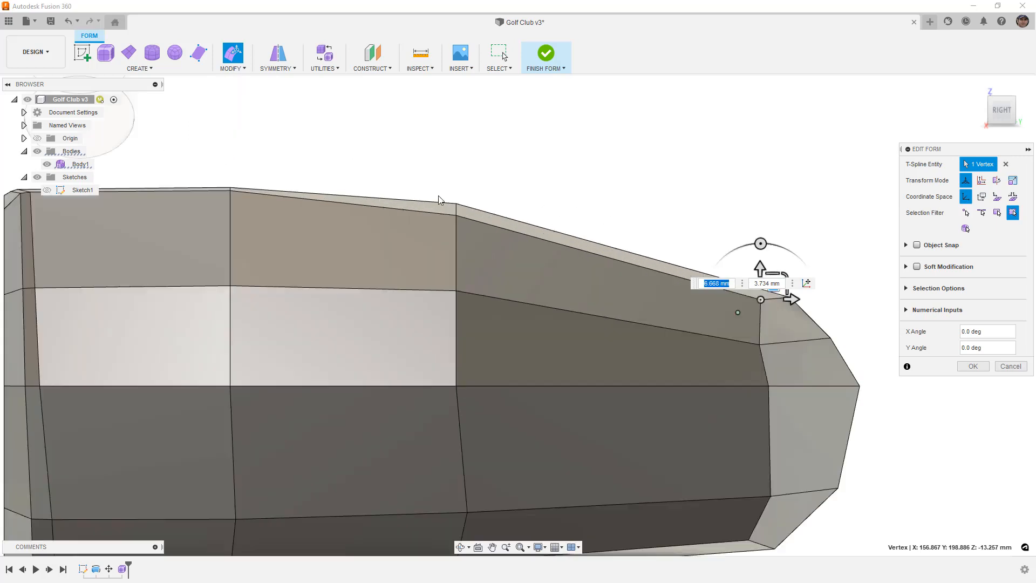
pyautogui.click(457, 216)
pyautogui.moveTo(468, 204); pyautogui.dragTo(465, 196)
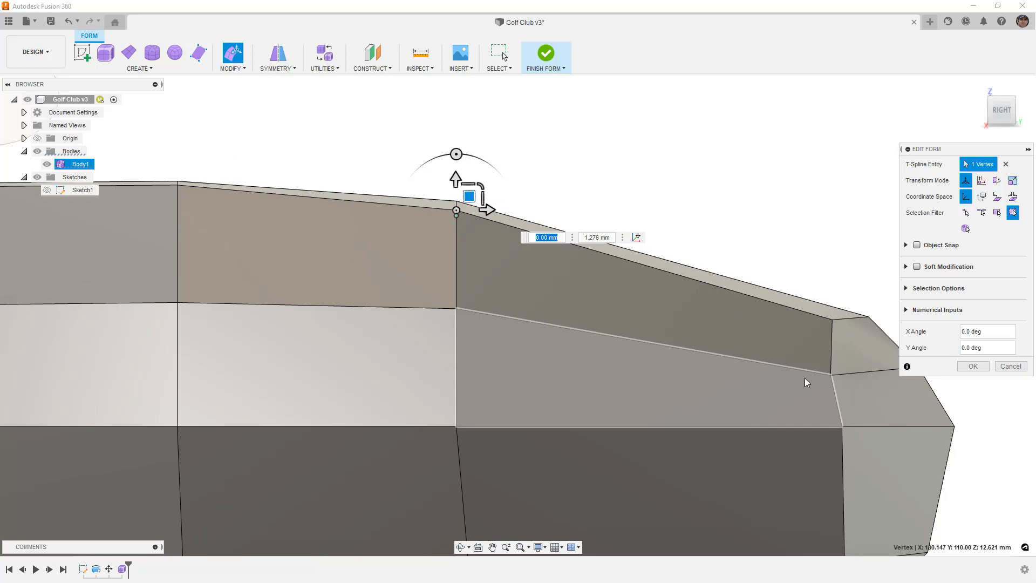
# - Move the next rear corner vertex below about 3.06 mm in Y and -0.13 mm in Z, and the widest loop's corner vertex about 1.79 mm in Y
pyautogui.click(831, 374)
pyautogui.moveTo(844, 362); pyautogui.dragTo(857, 362)
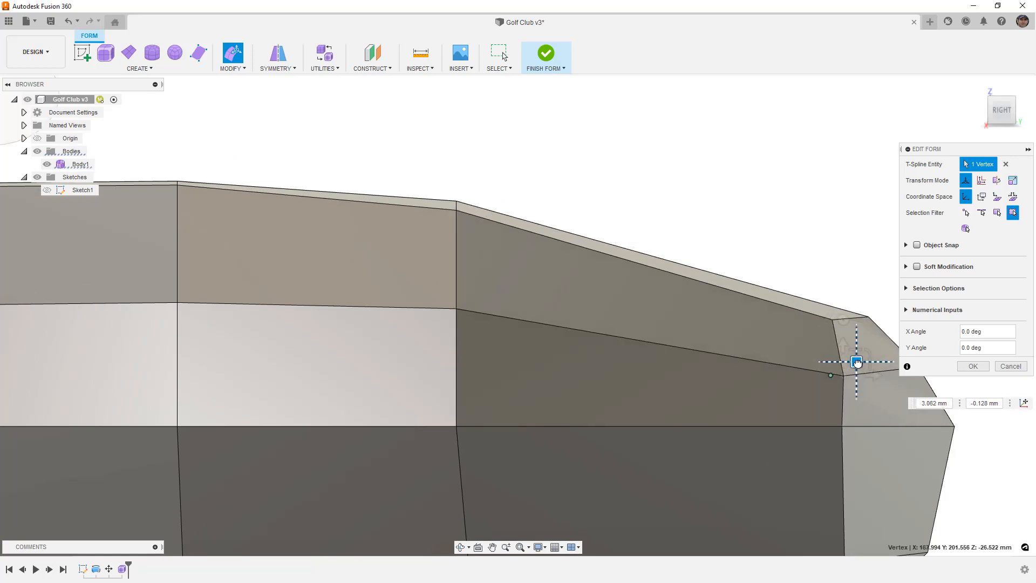
pyautogui.click(843, 426)
pyautogui.moveTo(855, 412); pyautogui.dragTo(863, 412)
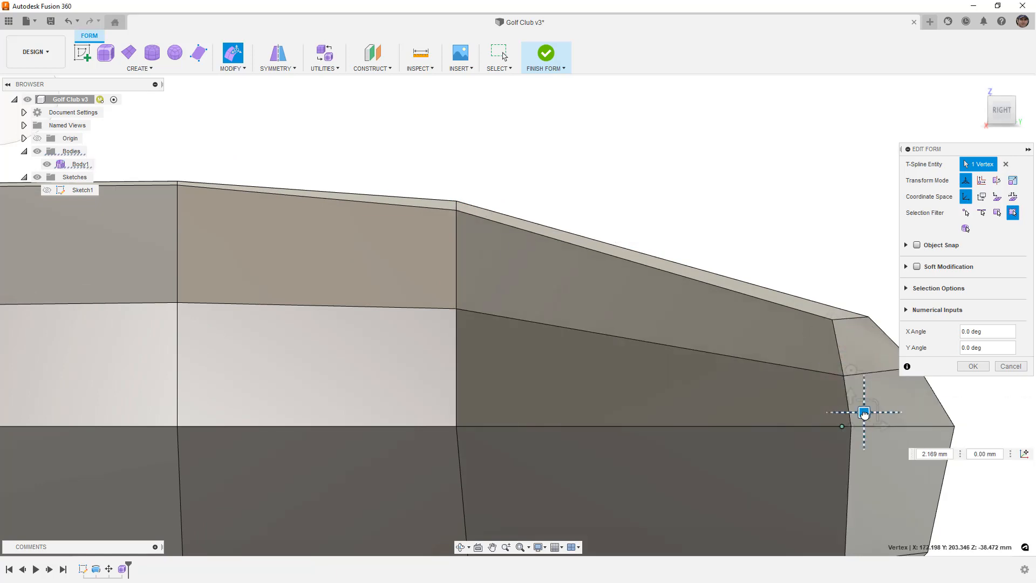
# - From the left, flatten the full cross loop nearer the face by scaling its 12 edges to about 0.168 in Y
pyautogui.scroll(-8, 778, 380)
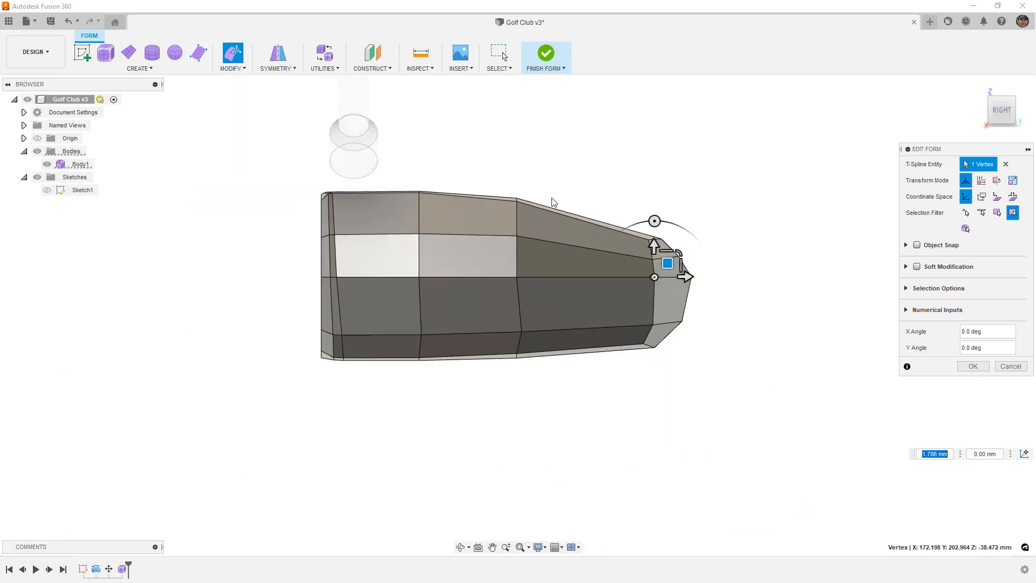
pyautogui.keyDown('shift'); pyautogui.moveTo(584, 302); pyautogui.dragTo(404, 302, button='middle'); pyautogui.keyUp('shift')
pyautogui.click(1003, 111)
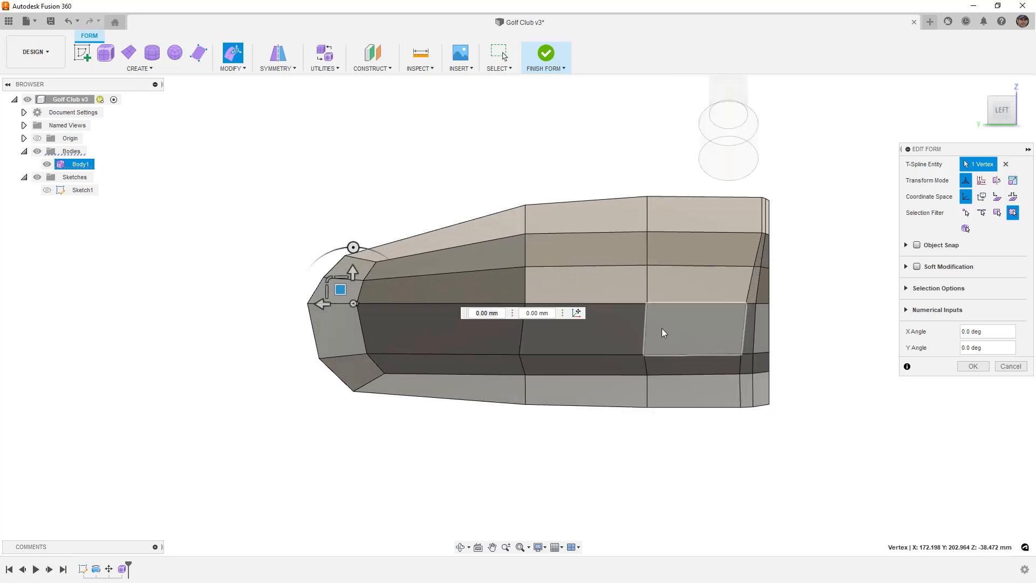
pyautogui.doubleClick(648, 278)
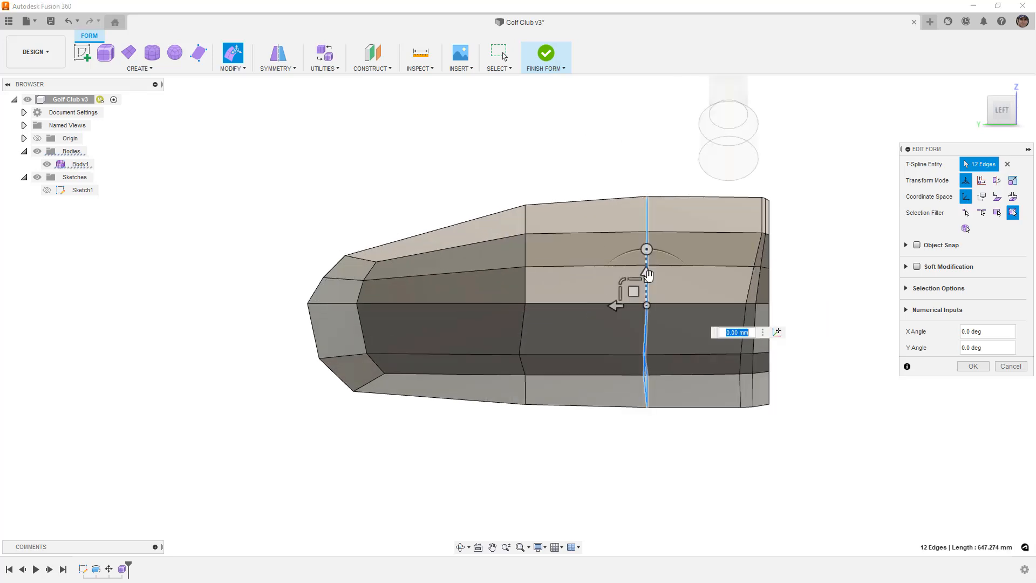
pyautogui.moveTo(624, 294); pyautogui.dragTo(642, 293)
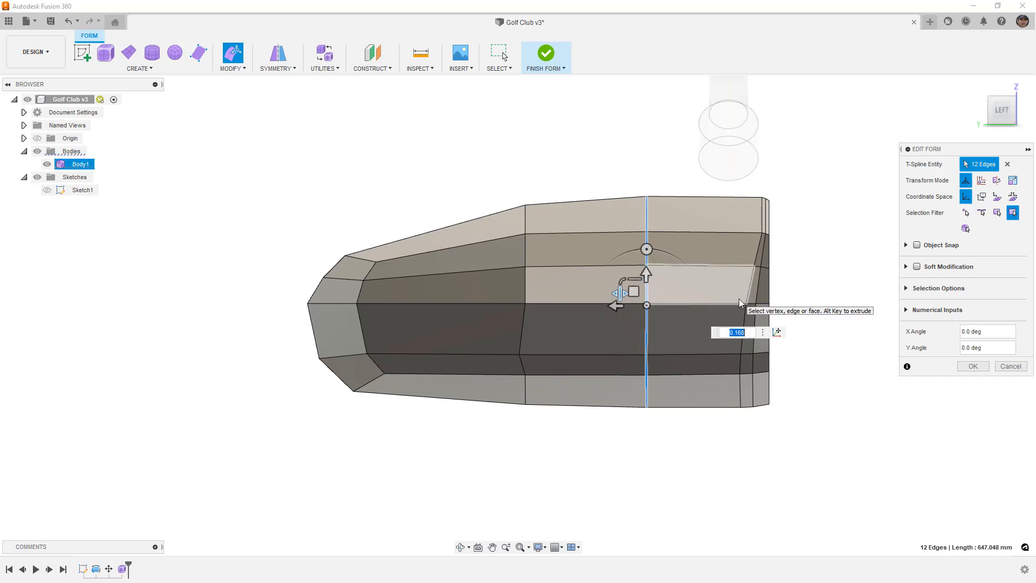
pyautogui.click(639, 445)
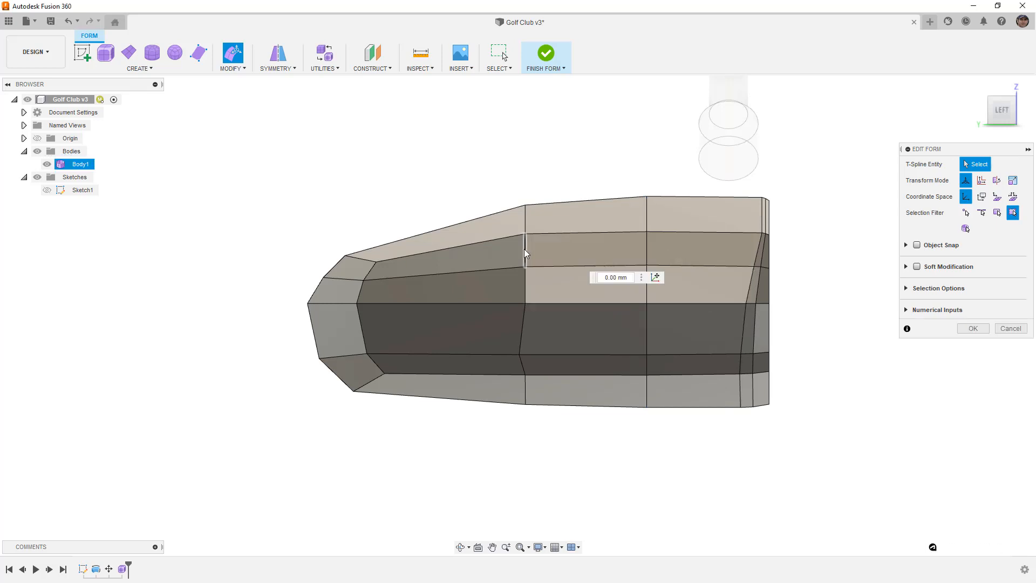
# - Flatten the full cross loop nearer the rear by scaling it to about 0.378 in Y, and return to smooth display
pyautogui.doubleClick(525, 252)
pyautogui.moveTo(511, 296); pyautogui.dragTo(519, 297)
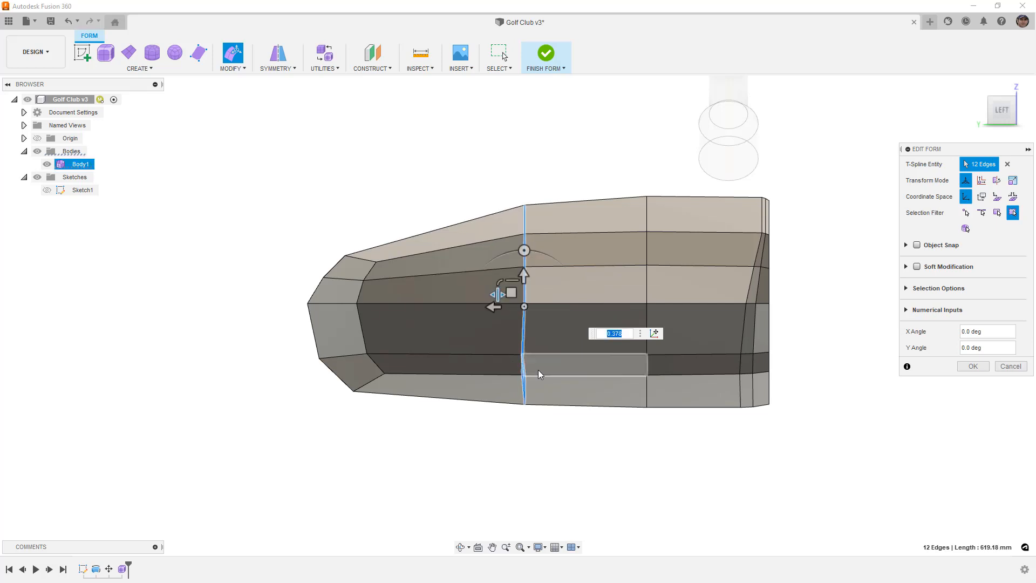
pyautogui.click(551, 428)
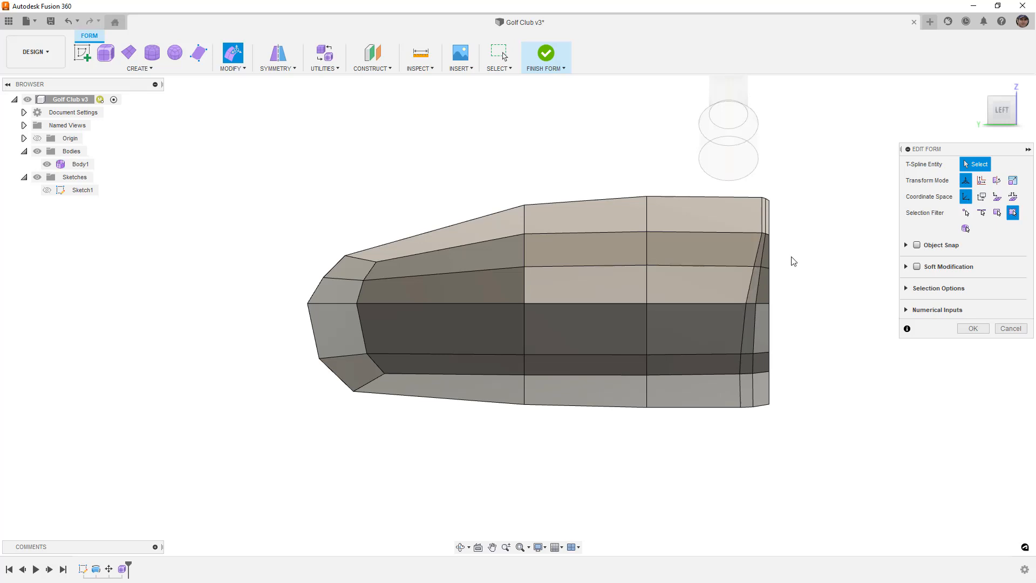
pyautogui.hotkey('alt', '3')
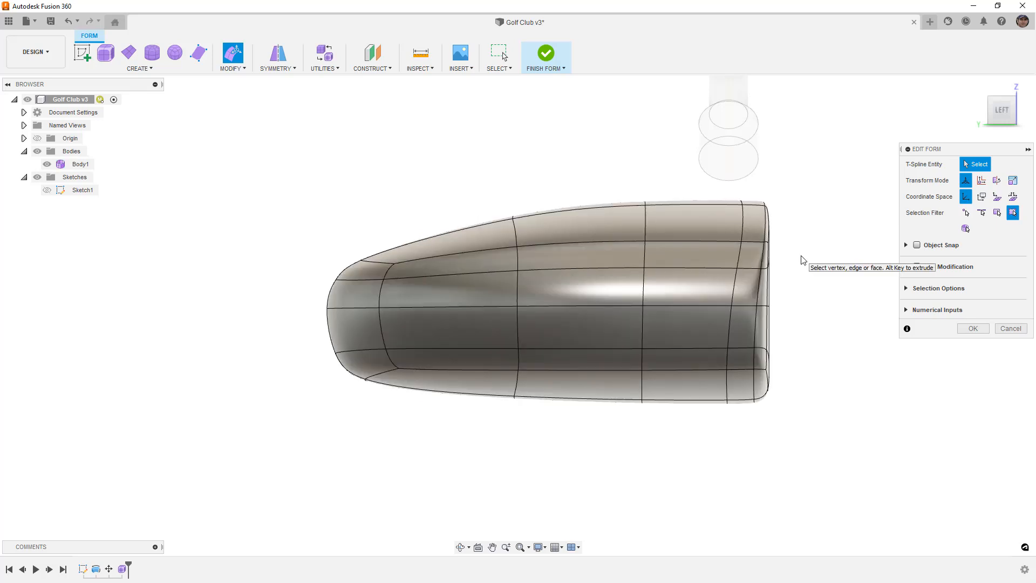
# - Insert a new 12-edge cross loop about halfway between the rear full cross loop and the narrow rear end of the head
pyautogui.hotkey('alt', '1')
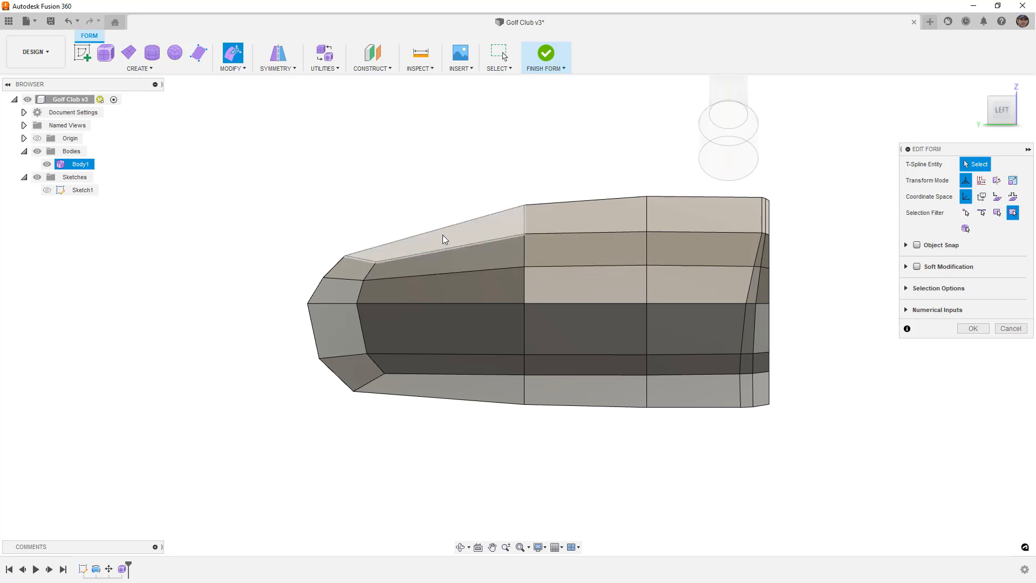
pyautogui.hotkey('alt', '3')
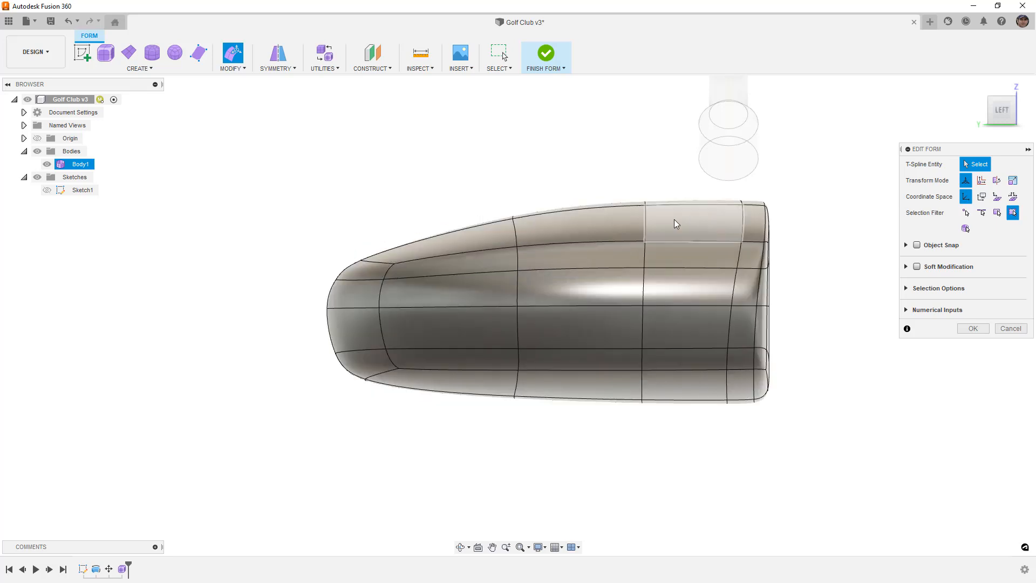
pyautogui.hotkey('alt', '1')
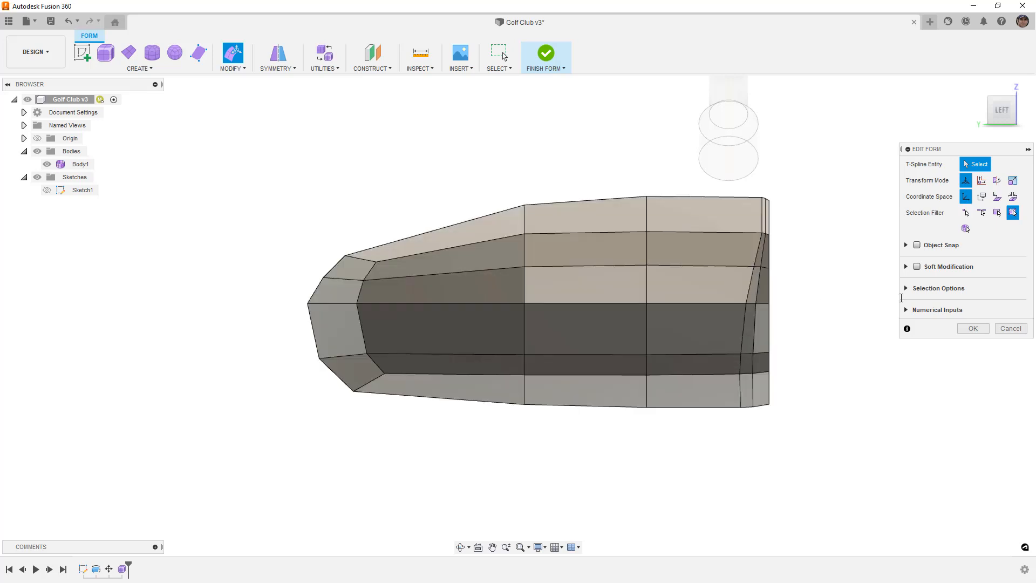
pyautogui.click(973, 328)
pyautogui.doubleClick(526, 218)
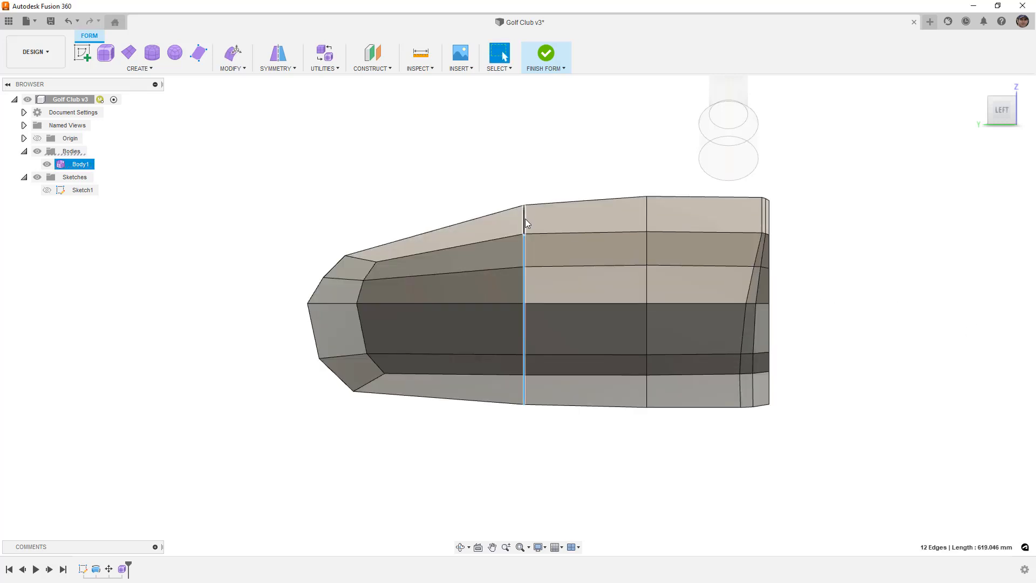
pyautogui.click(233, 68)
pyautogui.click(242, 104)
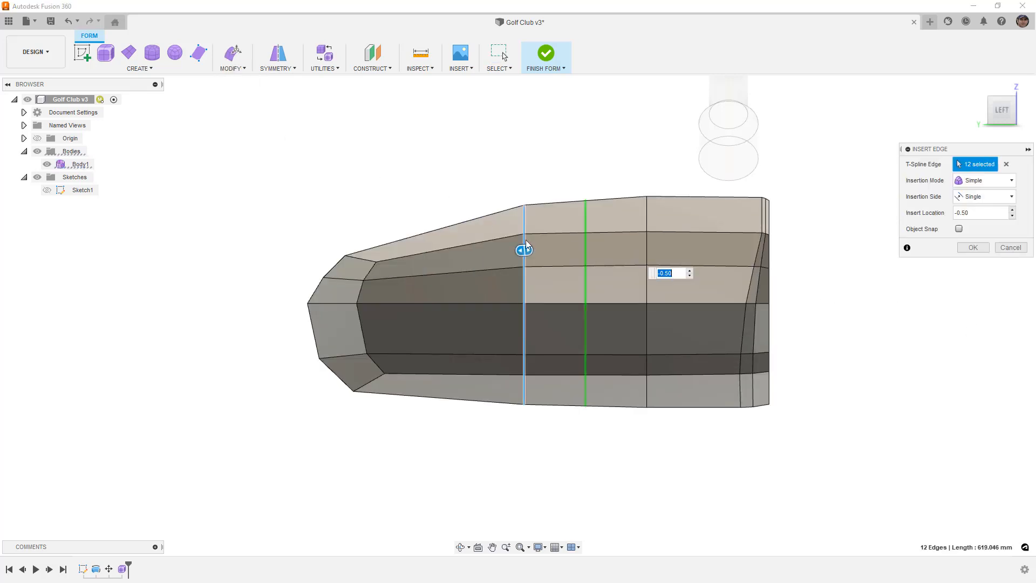
pyautogui.moveTo(519, 249); pyautogui.dragTo(380, 269)
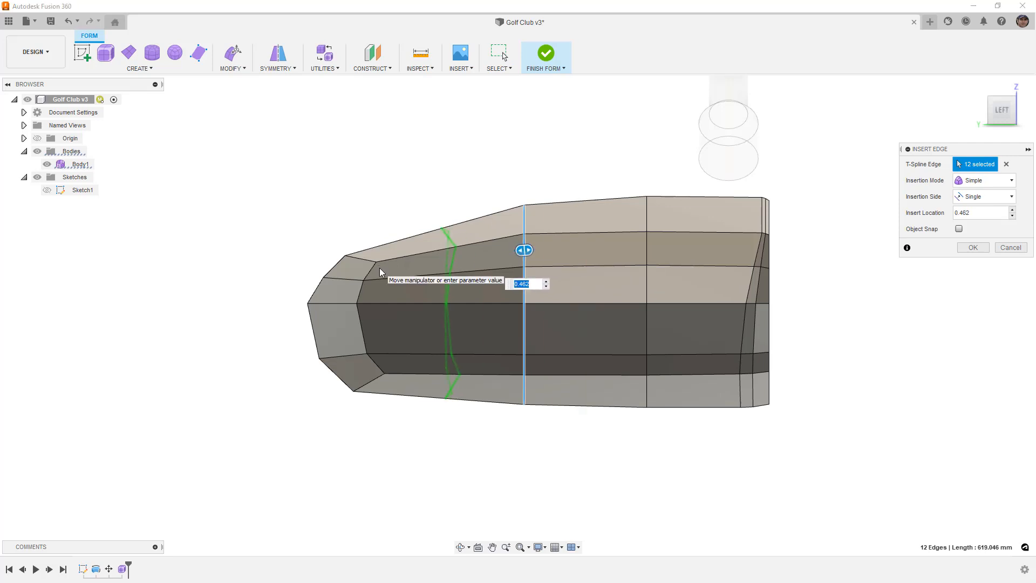
pyautogui.press('Return')
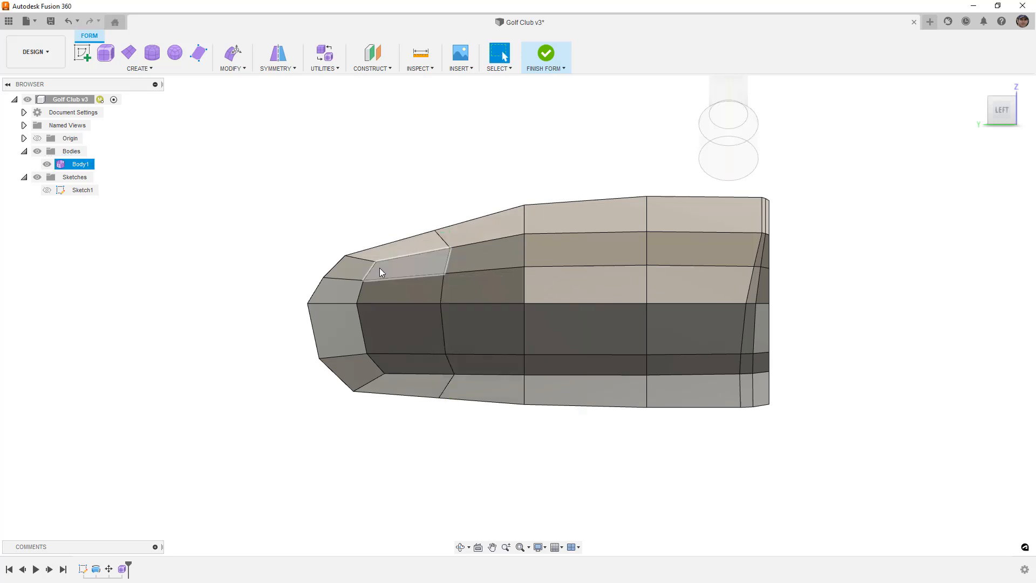
# - Flatten the inserted cross loop by scaling its 12 edges to 0 in Y
pyautogui.click(426, 244)
pyautogui.keyDown('shift'); pyautogui.click(467, 229); pyautogui.keyUp('shift')
pyautogui.click(442, 197)
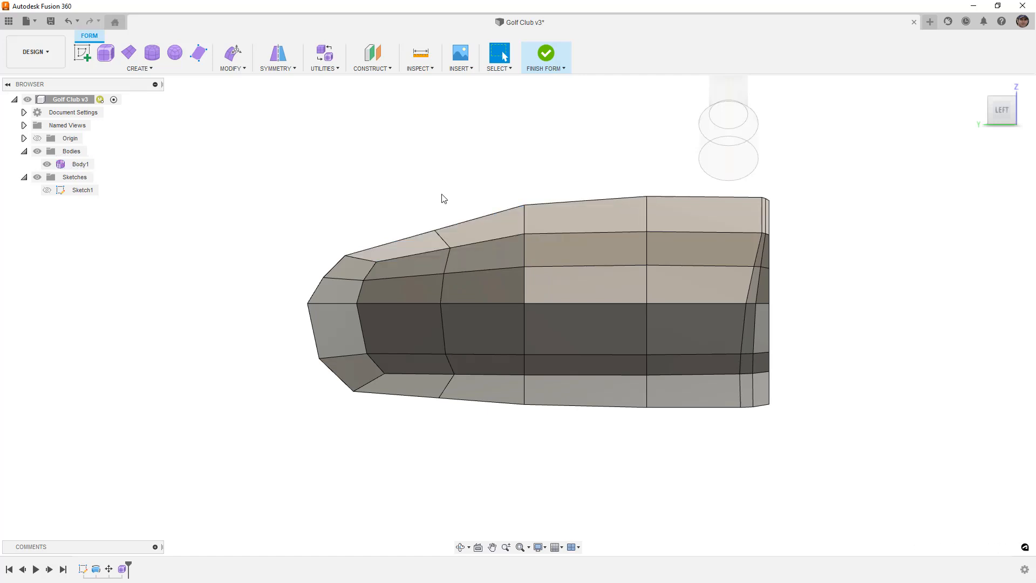
pyautogui.doubleClick(443, 232)
pyautogui.click(233, 52)
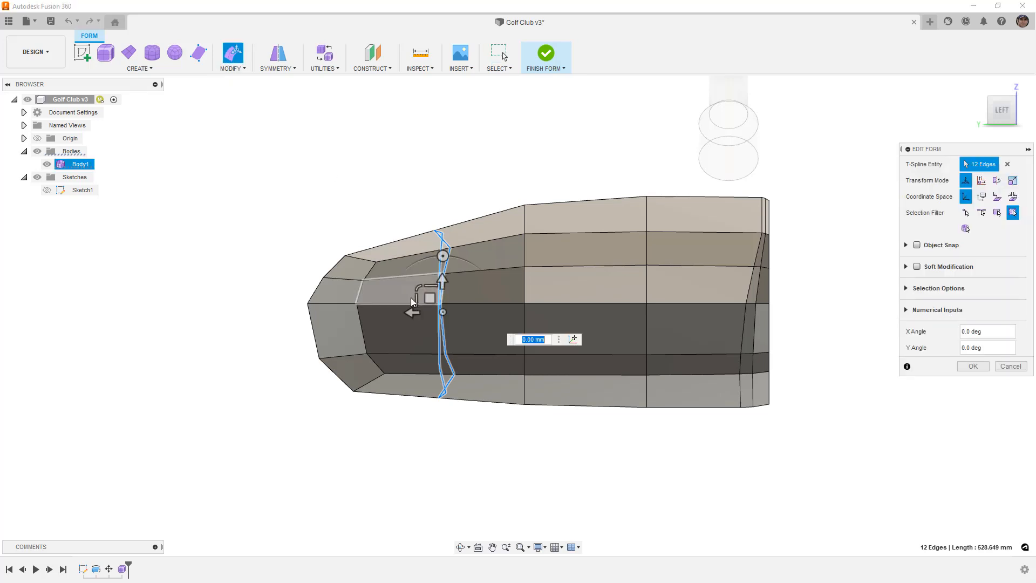
pyautogui.moveTo(415, 299); pyautogui.dragTo(453, 309)
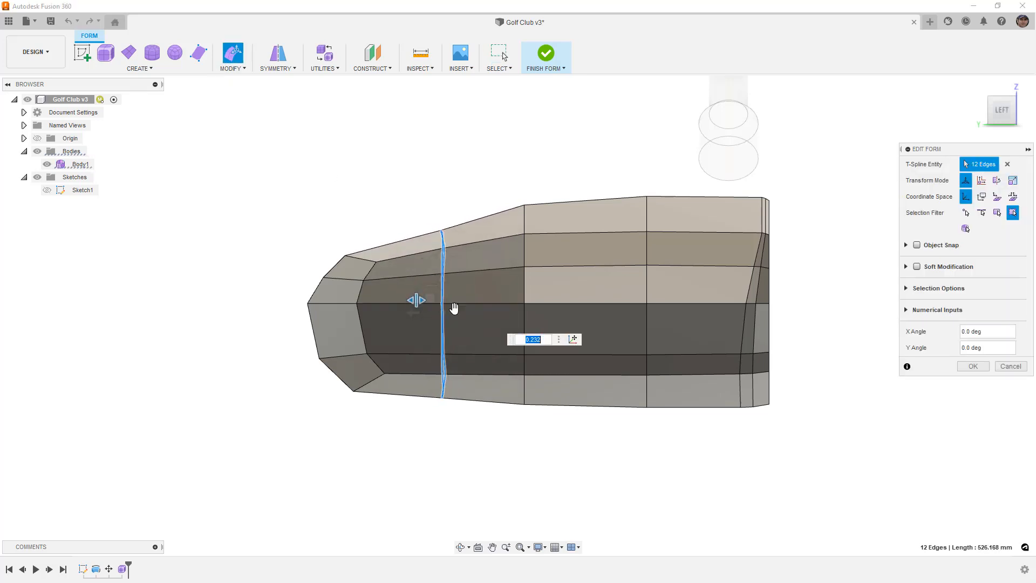
pyautogui.write('0')
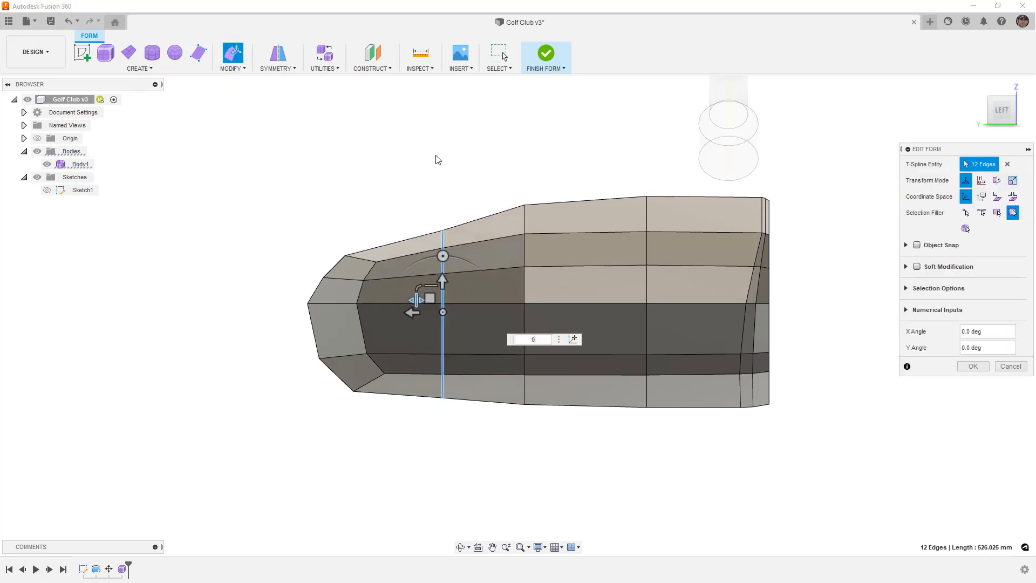
pyautogui.press('Return')
# - From the back, enlarge the inserted loop to about 1.054 in X and Z, return to smooth display and finish the form edit
pyautogui.keyDown('shift'); pyautogui.moveTo(441, 258); pyautogui.dragTo(617, 256, button='middle'); pyautogui.keyUp('shift')
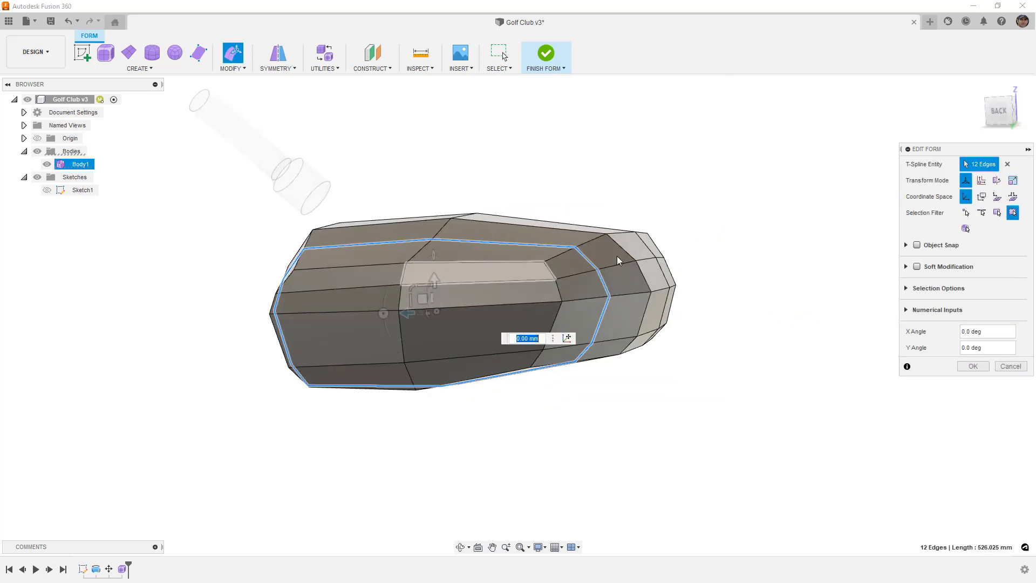
pyautogui.click(1000, 112)
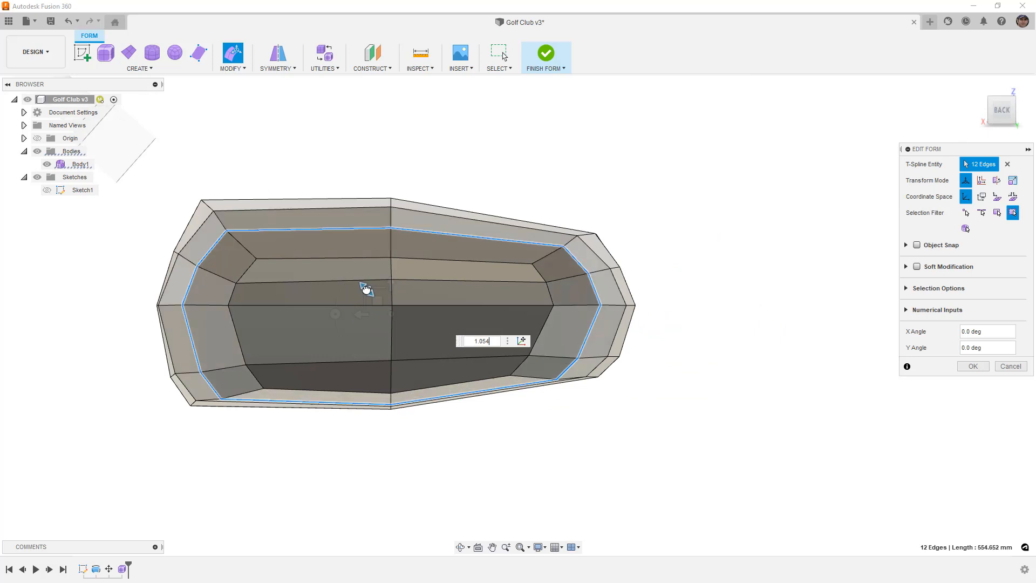
pyautogui.keyDown('shift'); pyautogui.moveTo(451, 241); pyautogui.dragTo(545, 187, button='middle'); pyautogui.keyUp('shift')
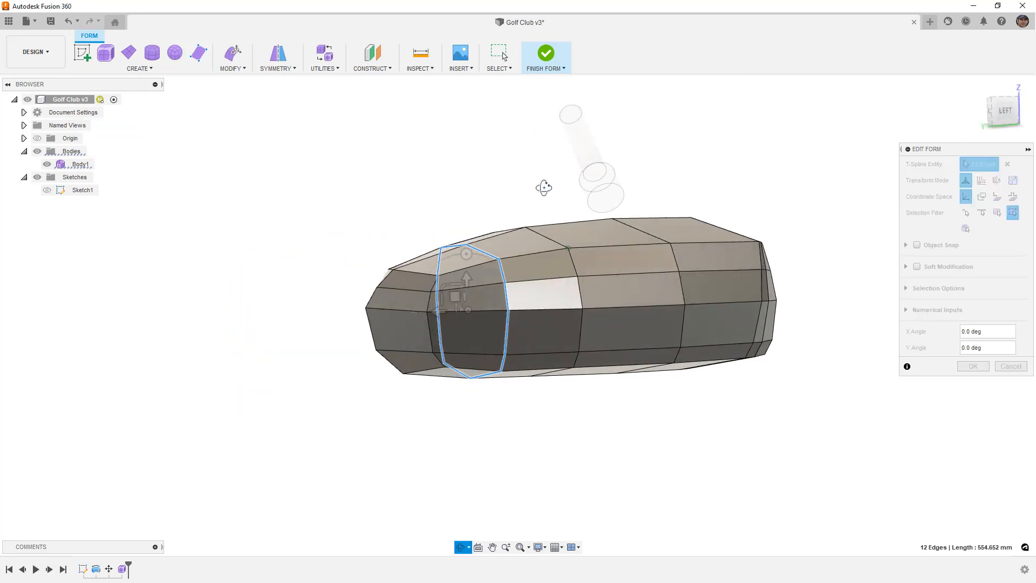
pyautogui.click(1003, 110)
pyautogui.moveTo(702, 167); pyautogui.dragTo(647, 138, button='middle')
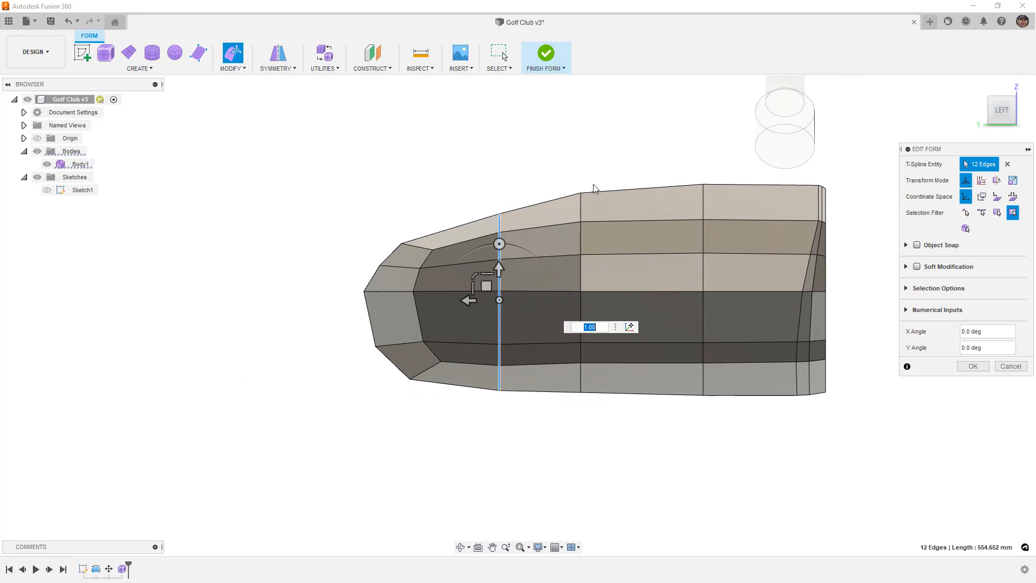
pyautogui.click(549, 185)
pyautogui.hotkey('alt', '3')
pyautogui.scroll(-5, 482, 163)
pyautogui.keyDown('shift'); pyautogui.moveTo(484, 163); pyautogui.dragTo(500, 191, button='middle'); pyautogui.keyUp('shift')
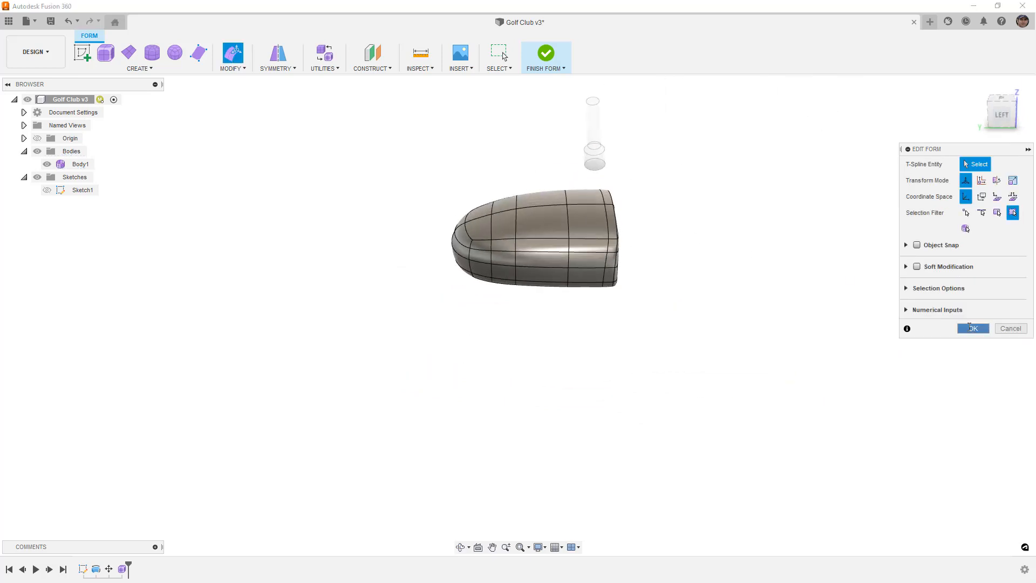
pyautogui.click(971, 328)
# - Apply Make Uniform to the club head body
pyautogui.click(323, 69)
pyautogui.click(336, 104)
pyautogui.click(487, 212)
pyautogui.click(974, 183)
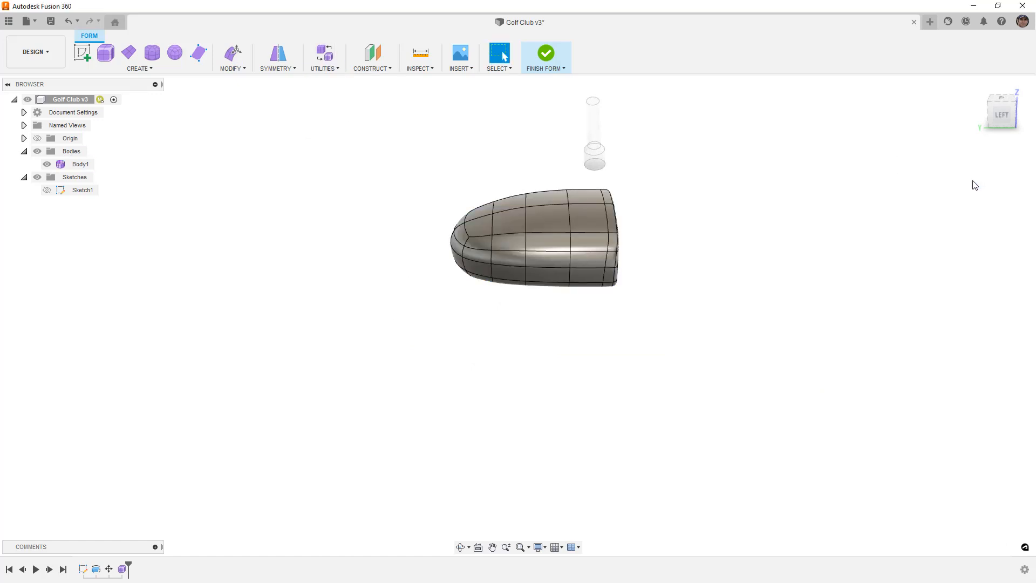
# - In box display, select the inserted cross loop for editing and set its transform pivot at the loop's lower centre vertex, viewed from the back
pyautogui.click(1005, 115)
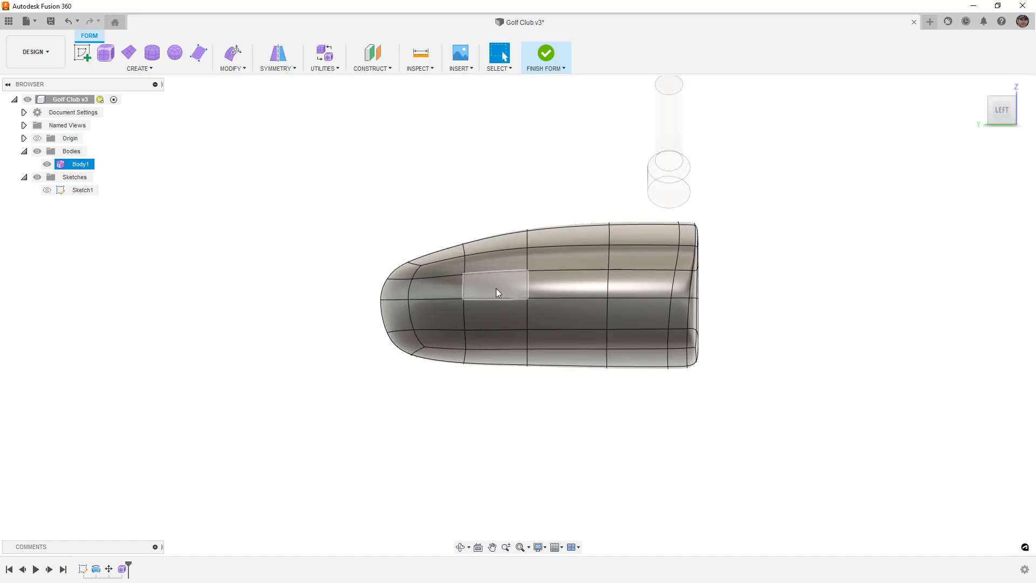
pyautogui.hotkey('alt', '1')
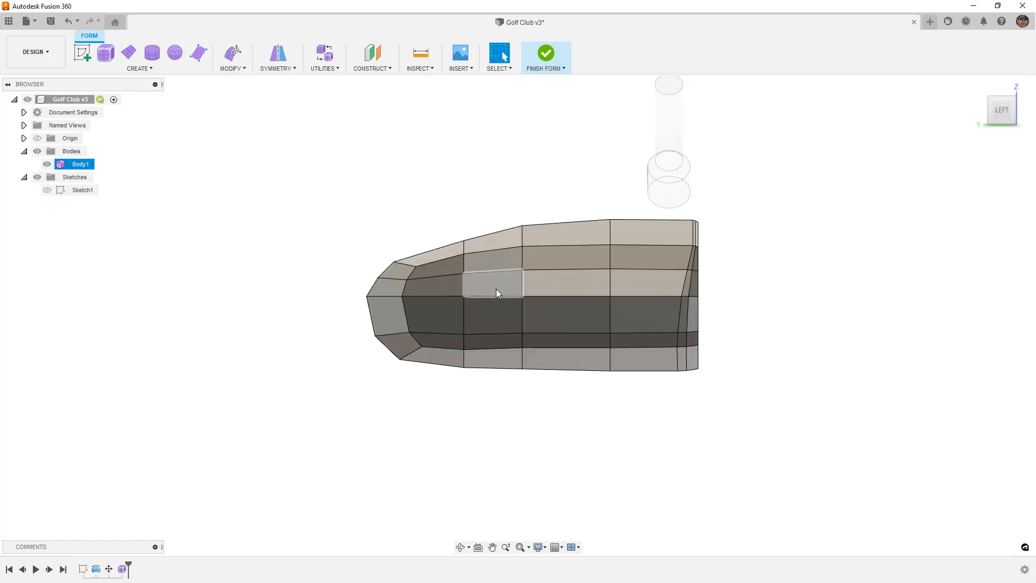
pyautogui.scroll(3, 463, 263)
pyautogui.doubleClick(468, 259)
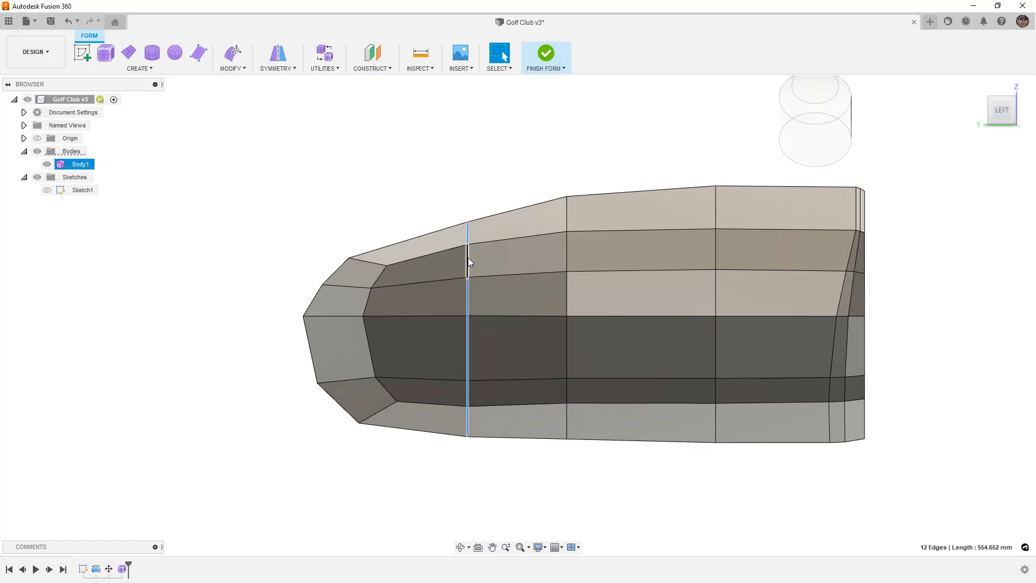
pyautogui.click(233, 52)
pyautogui.scroll(-3, 445, 219)
pyautogui.keyDown('shift'); pyautogui.moveTo(446, 219); pyautogui.dragTo(621, 227, button='middle'); pyautogui.keyUp('shift')
pyautogui.click(998, 111)
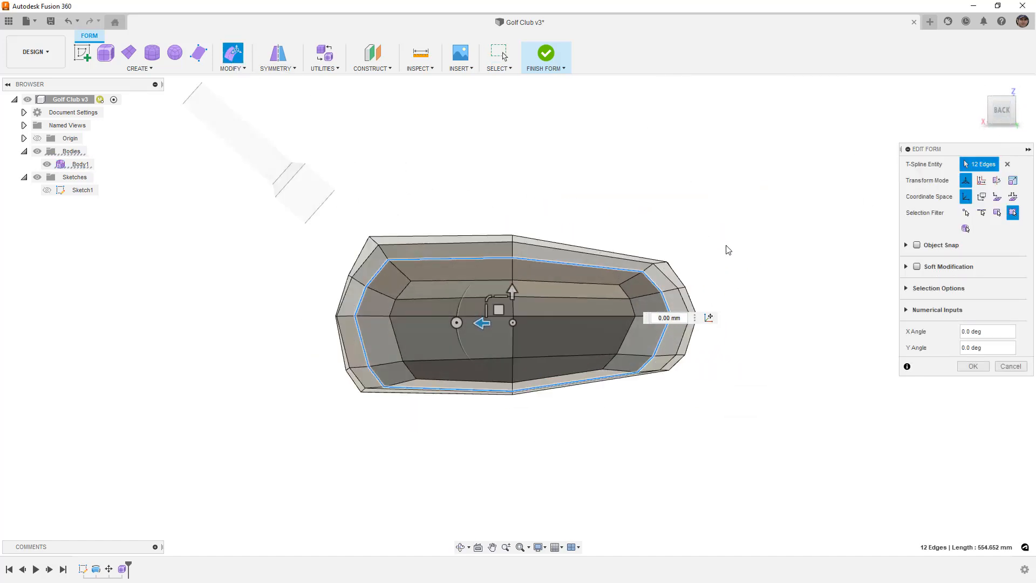
pyautogui.click(660, 341)
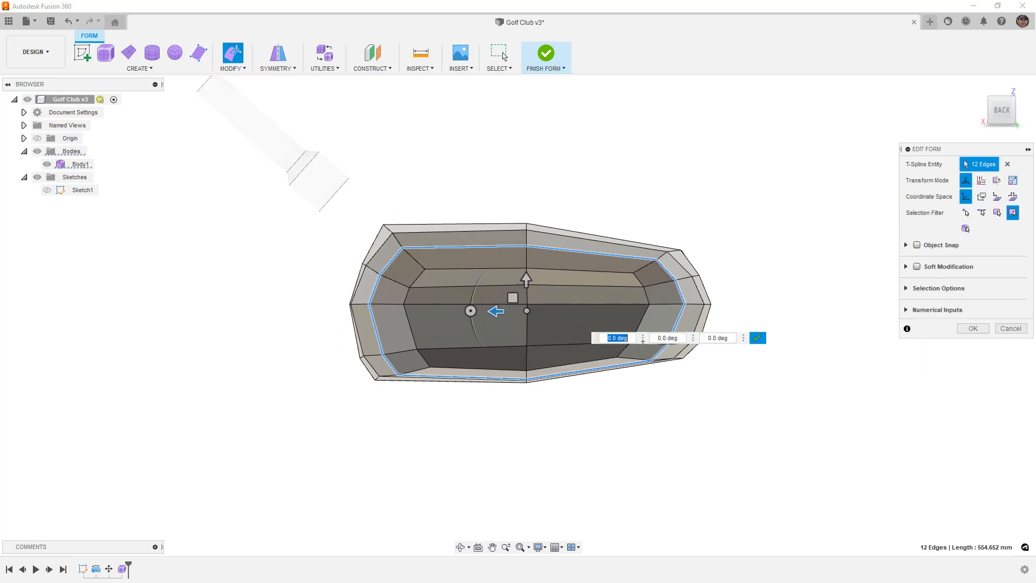
pyautogui.click(527, 378)
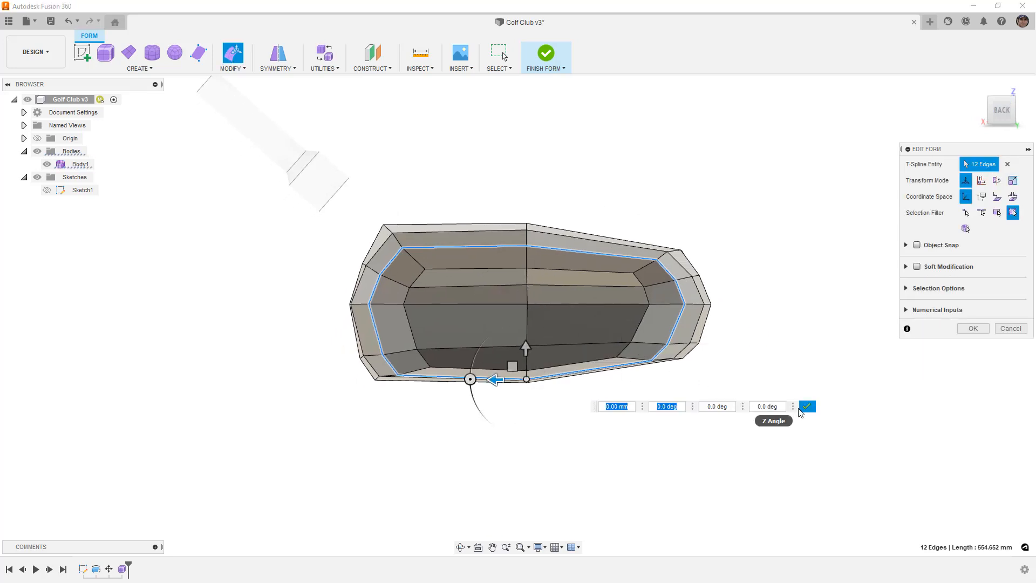
pyautogui.click(807, 406)
# - Stretch the loop upward from its lower pivot by scaling to about 1.049 in Z, and return to smooth display from the left
pyautogui.moveTo(527, 379); pyautogui.dragTo(514, 352)
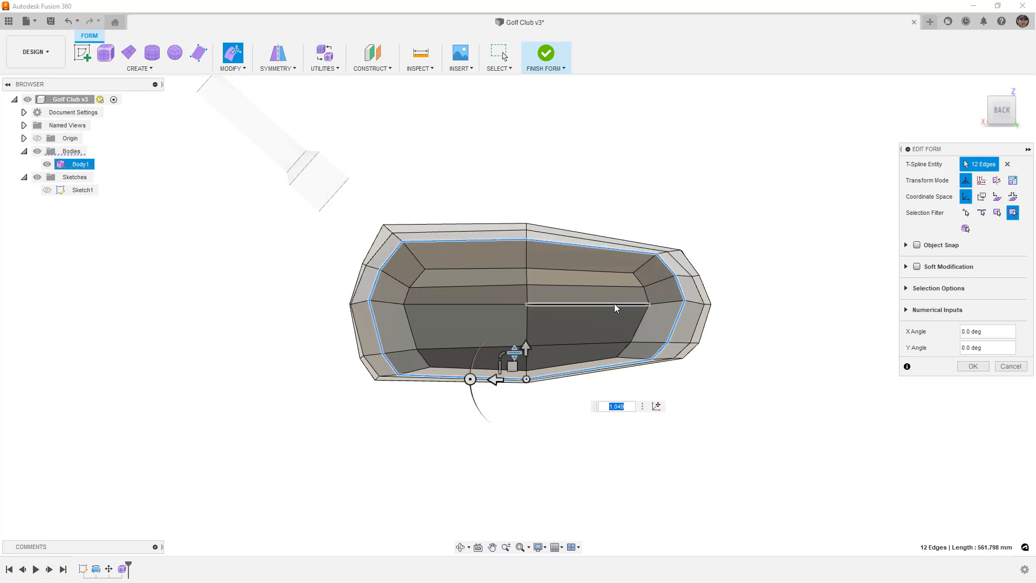
pyautogui.keyDown('shift'); pyautogui.moveTo(735, 296); pyautogui.dragTo(705, 293, button='middle'); pyautogui.keyUp('shift')
pyautogui.click(710, 293)
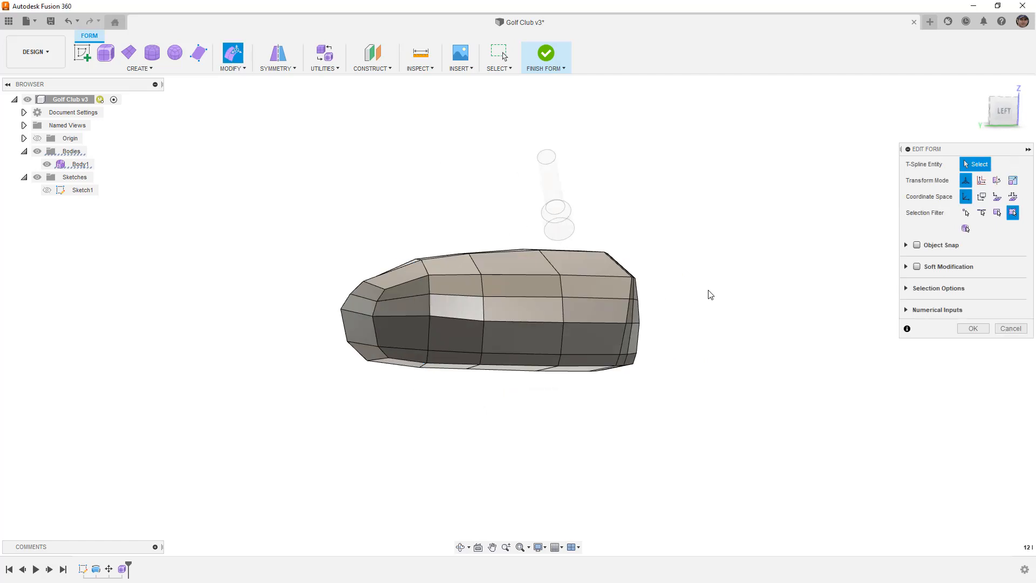
pyautogui.hotkey('alt', '3')
pyautogui.click(1003, 110)
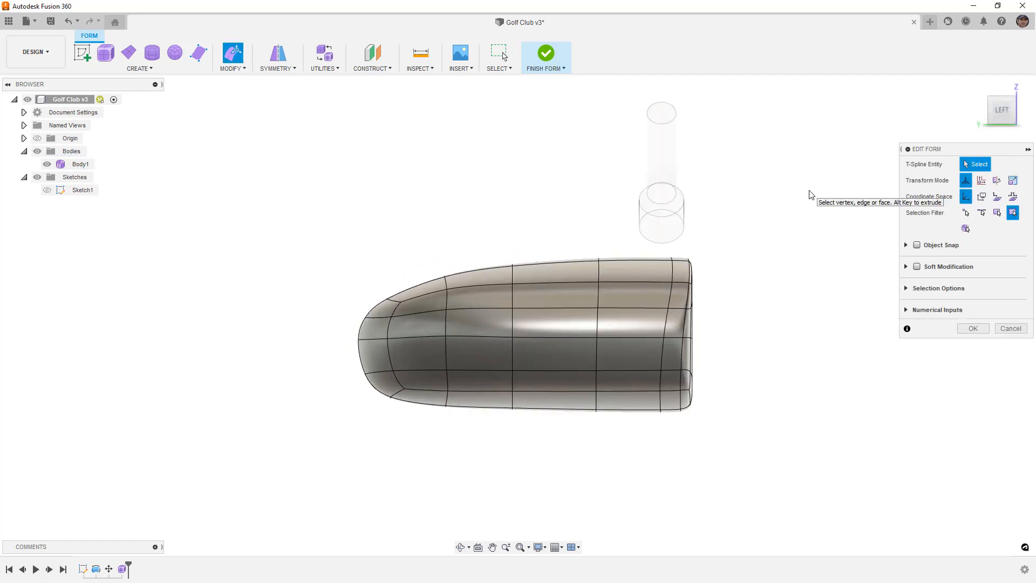
# - In box display from the top, move the rear corner geometry on the side opposite the shaft slightly inward
pyautogui.keyDown('shift'); pyautogui.moveTo(579, 258); pyautogui.dragTo(509, 265, button='middle'); pyautogui.keyUp('shift')
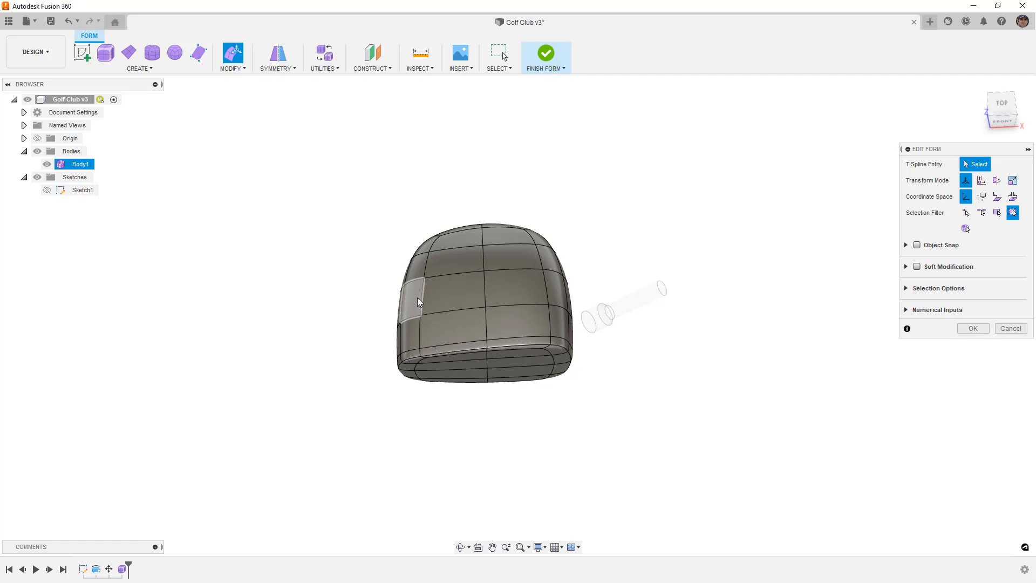
pyautogui.click(990, 111)
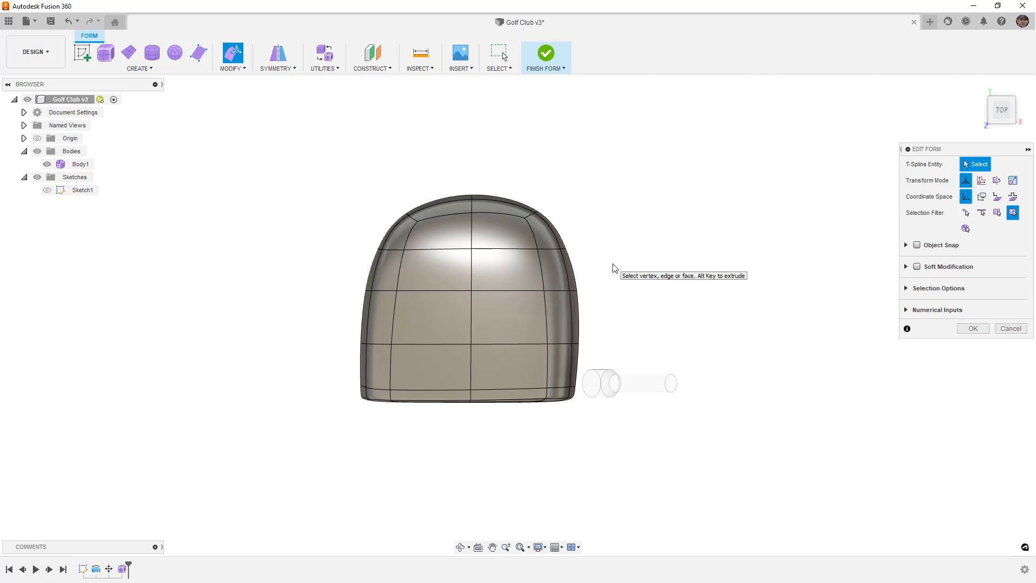
pyautogui.hotkey('alt', '1')
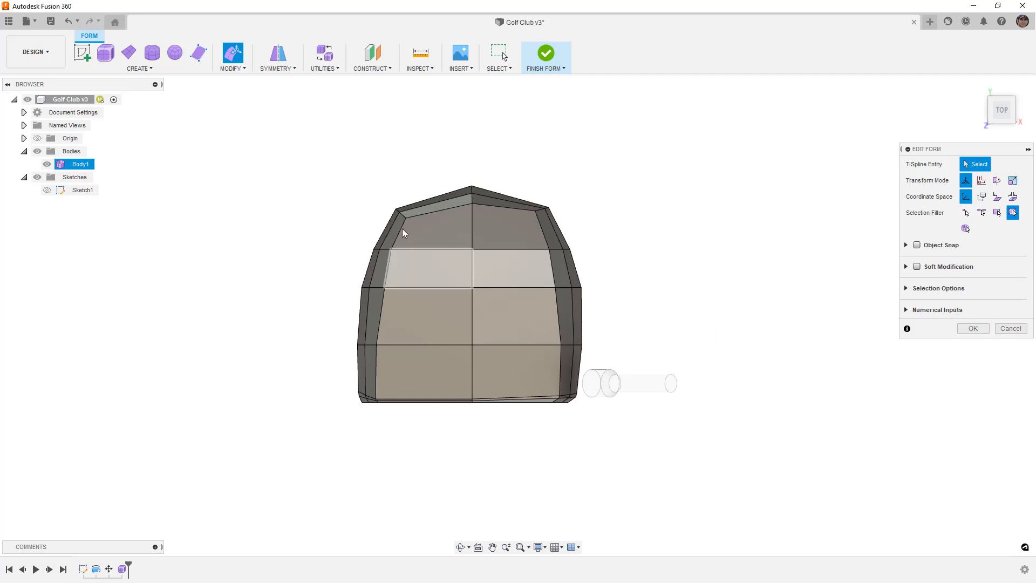
pyautogui.moveTo(418, 201); pyautogui.dragTo(400, 234)
pyautogui.moveTo(387, 274); pyautogui.dragTo(392, 261)
pyautogui.press('Escape')
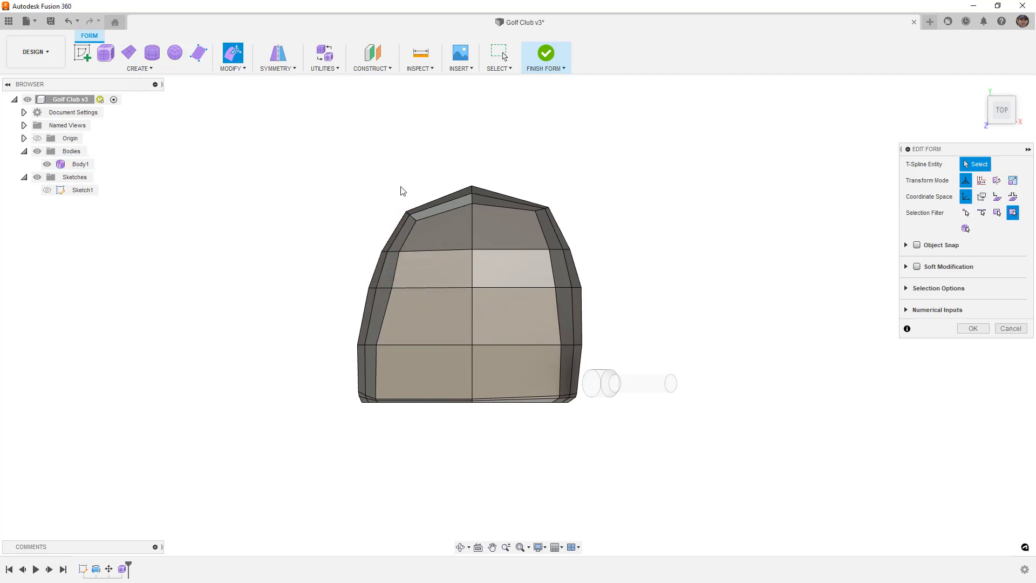
# - Select the four side edges opposite the shaft through the body and try Soft Modification with a 100 mm distance extent
pyautogui.click(498, 68)
pyautogui.moveTo(532, 156)
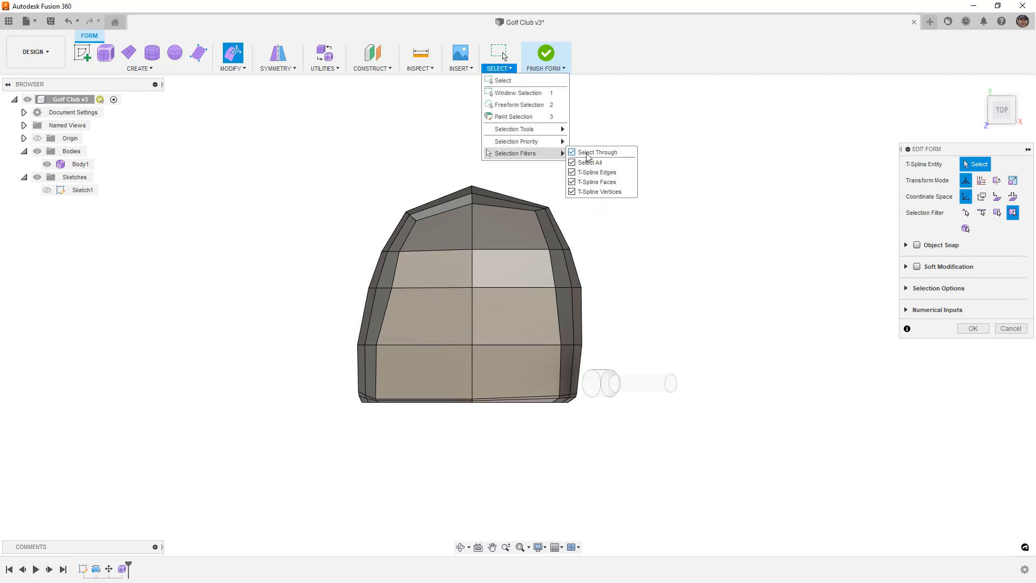
pyautogui.click(398, 195)
pyautogui.moveTo(379, 252); pyautogui.dragTo(409, 300)
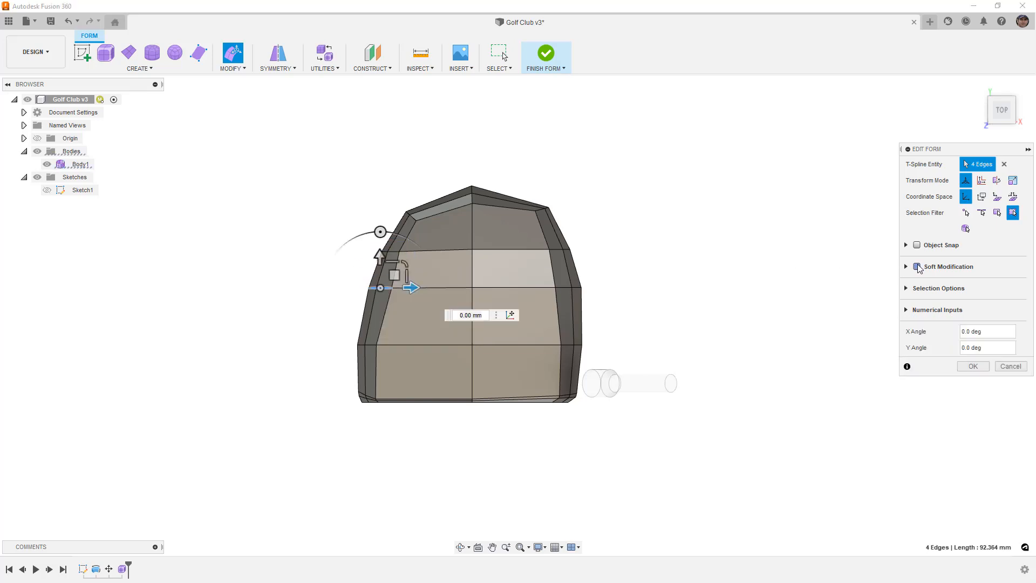
pyautogui.click(917, 267)
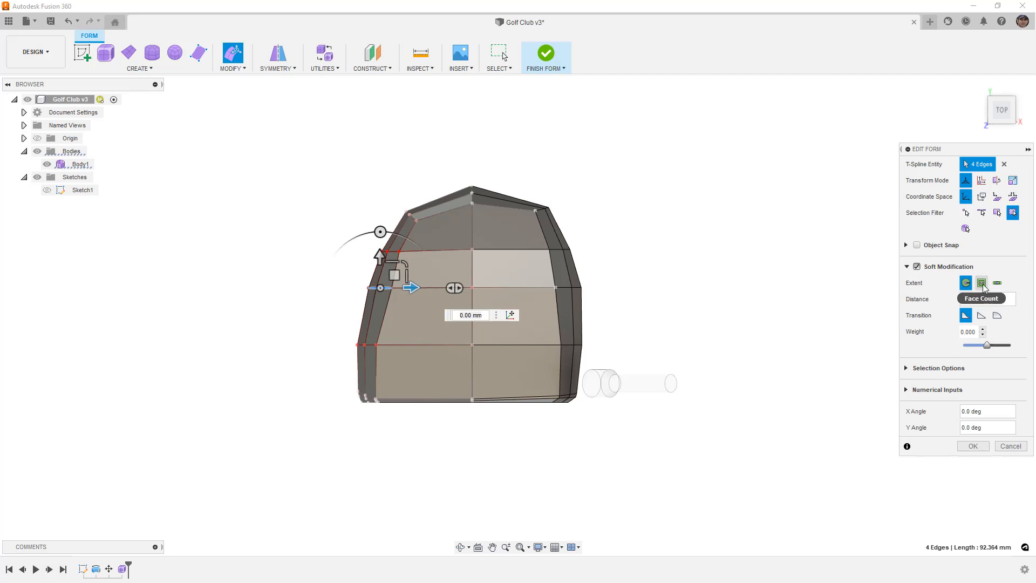
pyautogui.click(995, 300)
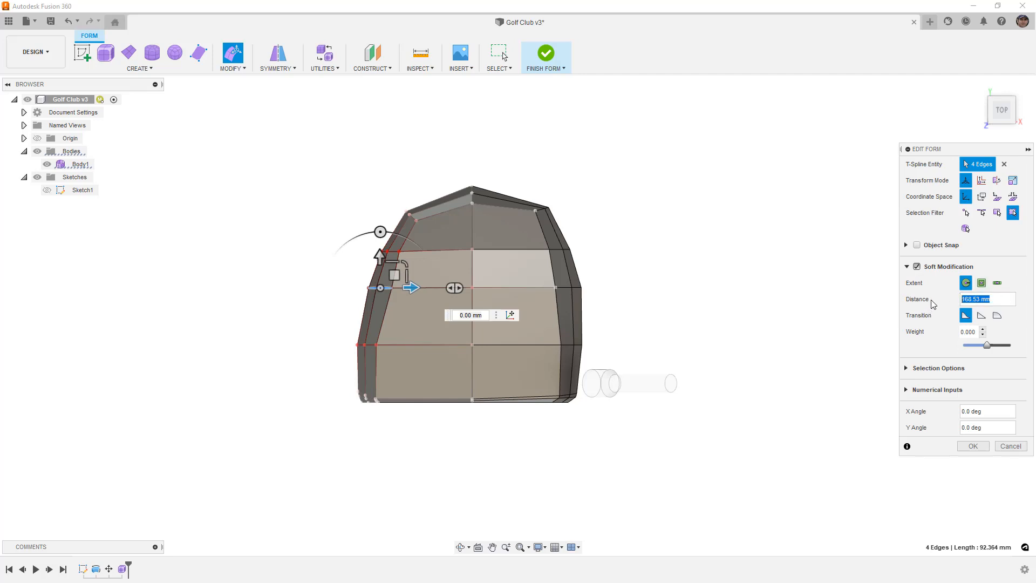
pyautogui.write('50')
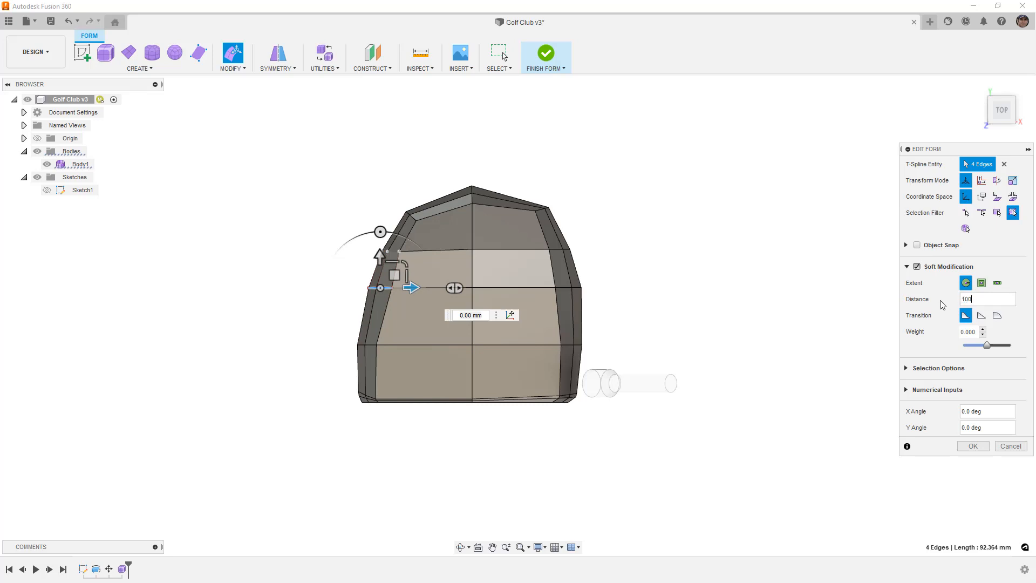
pyautogui.moveTo(414, 289); pyautogui.dragTo(405, 286)
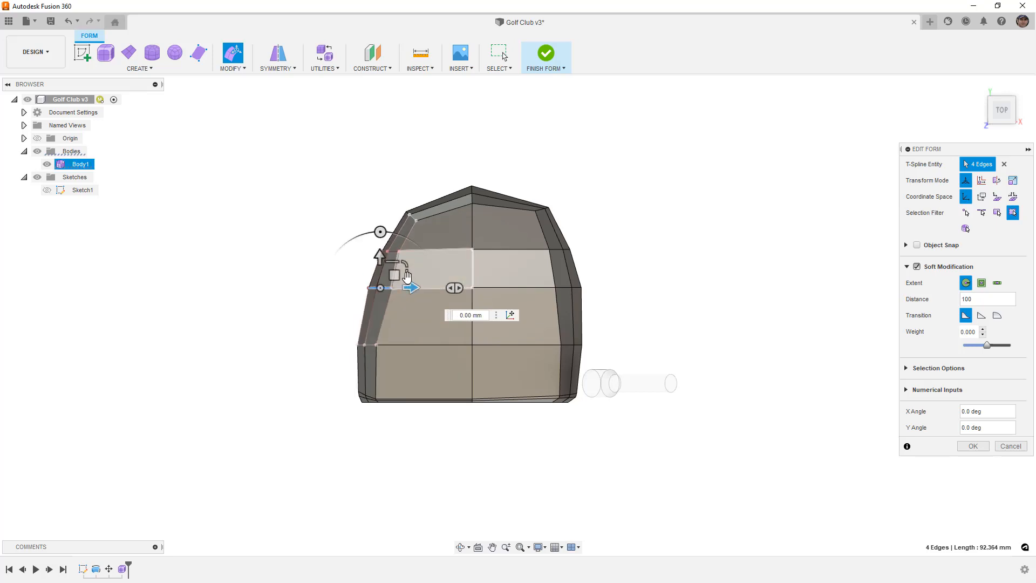
# - Try the length-and-width face count extent with a length face count of 0, and turn Soft Modification off
pyautogui.click(997, 283)
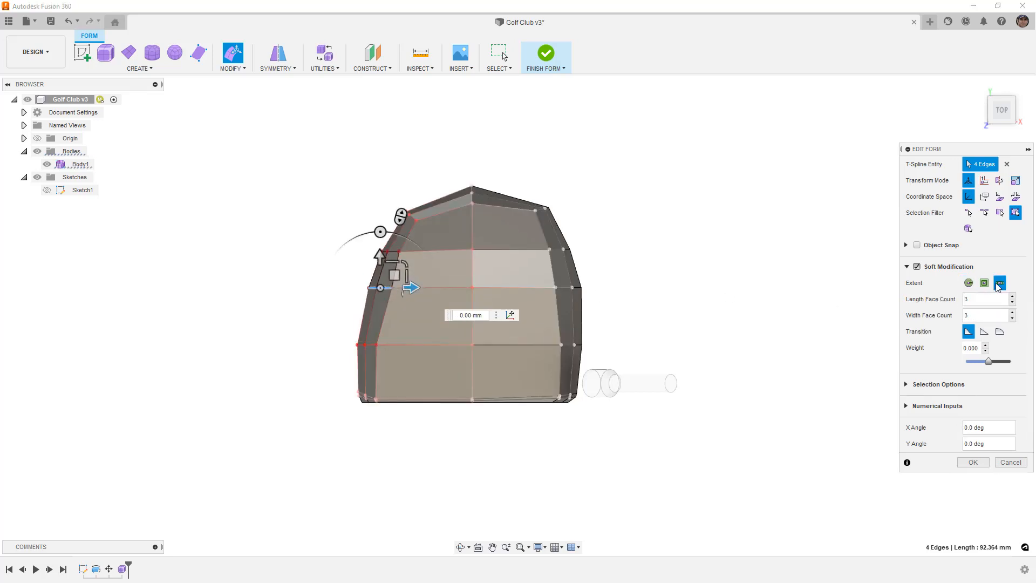
pyautogui.click(1012, 302)
pyautogui.click(1012, 303)
pyautogui.click(1012, 303)
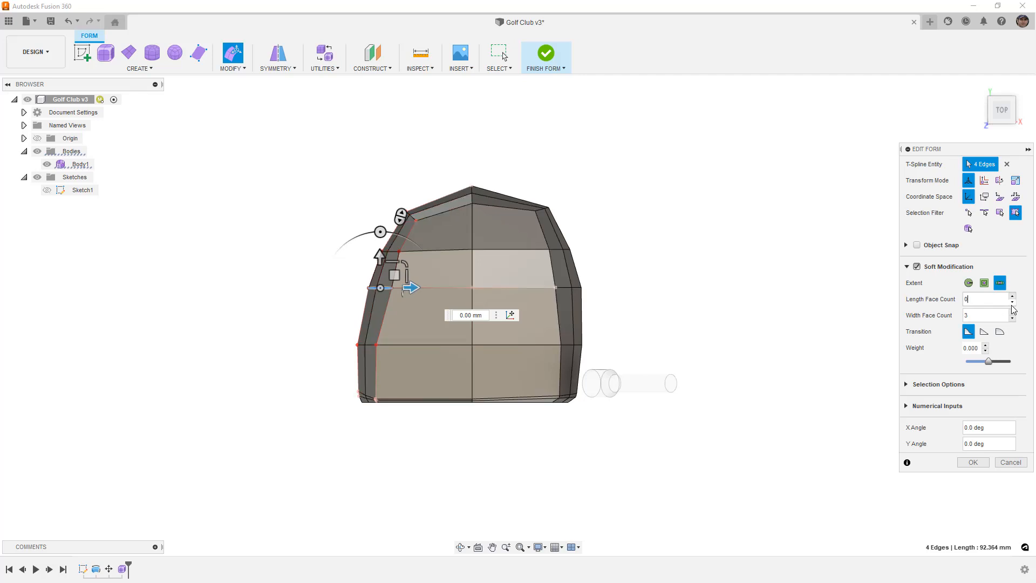
pyautogui.scroll(2, 377, 294)
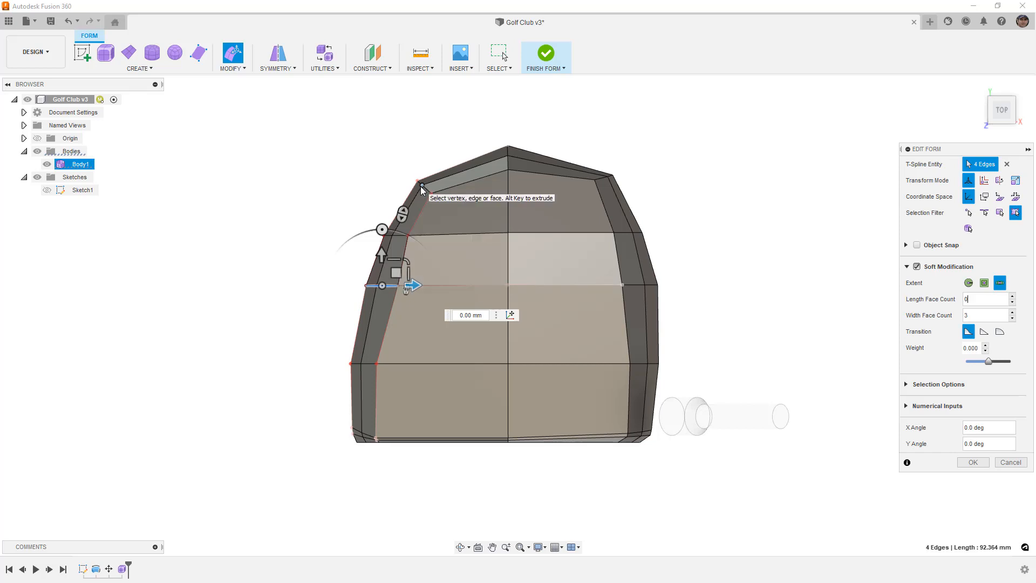
pyautogui.moveTo(408, 286)
pyautogui.mouseDown()
pyautogui.moveTo(396, 286)
pyautogui.moveTo(418, 289)
pyautogui.mouseUp()
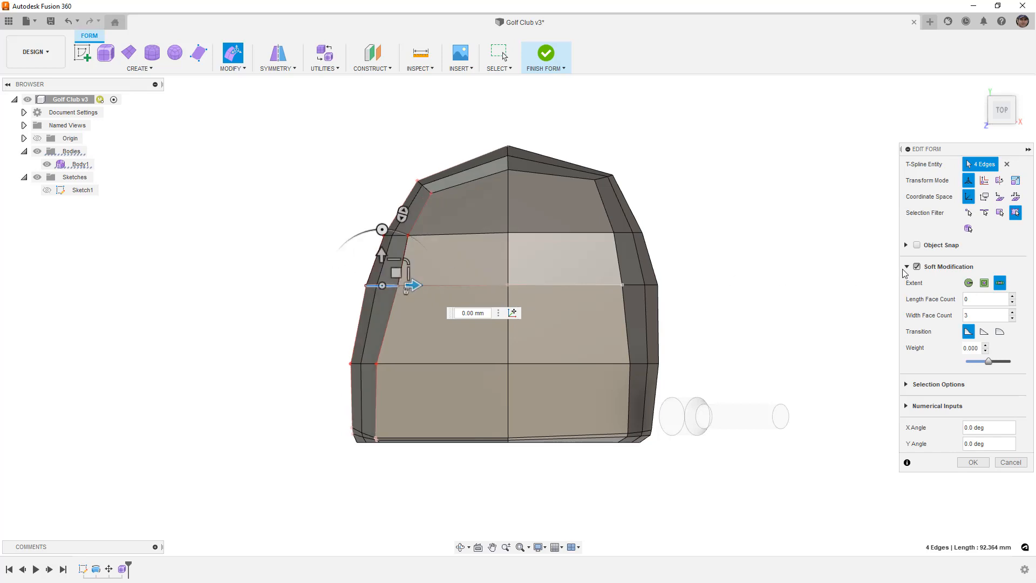
pyautogui.click(926, 271)
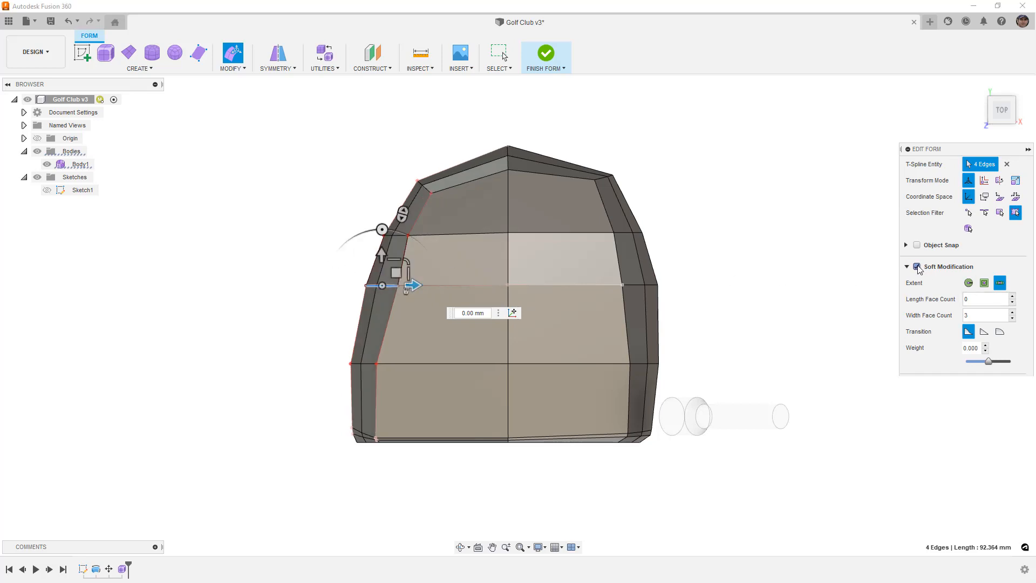
pyautogui.click(740, 185)
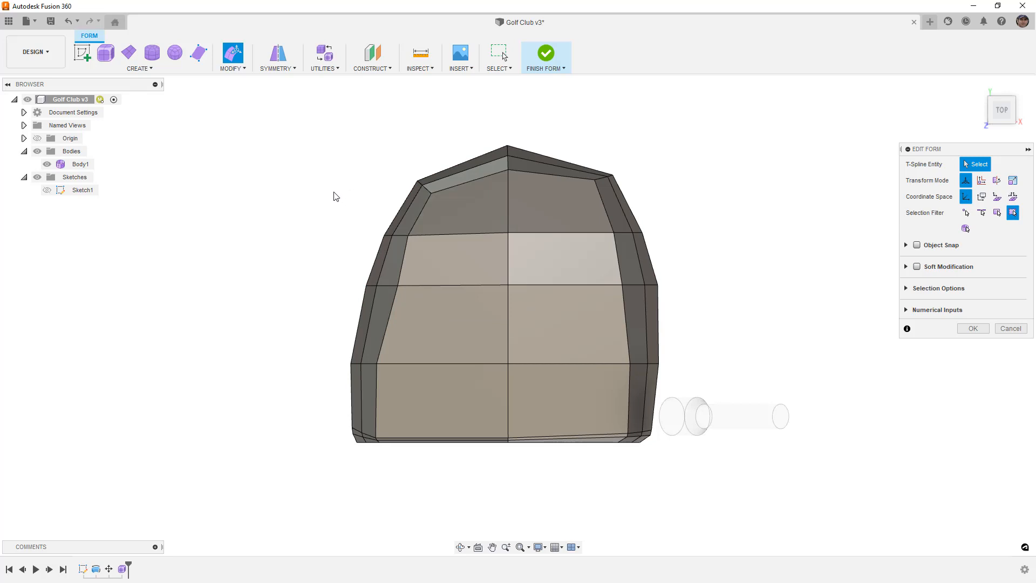
# - Move the middle side section opposite the shaft slightly inward in the top view
pyautogui.moveTo(331, 202); pyautogui.dragTo(418, 293)
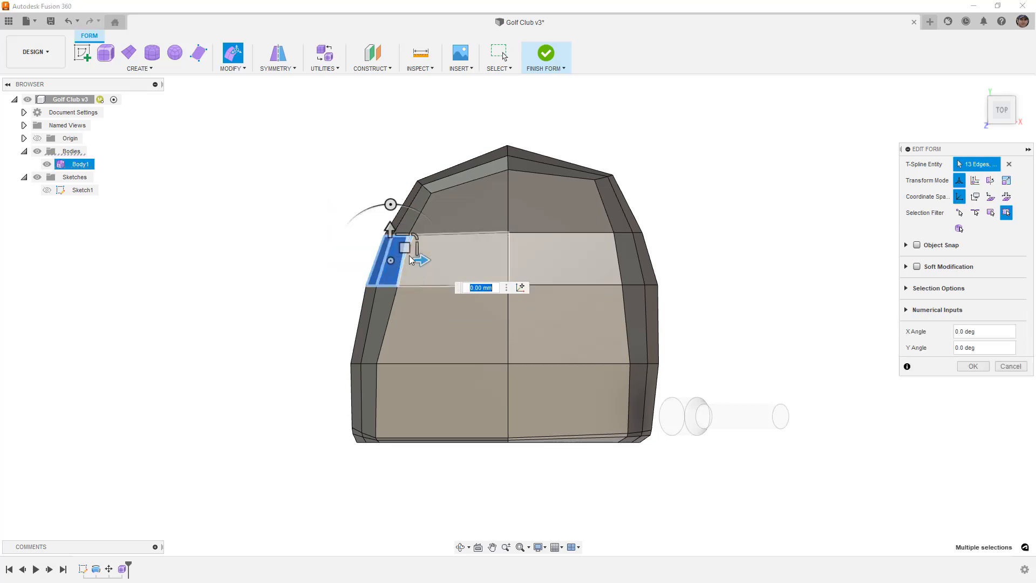
pyautogui.moveTo(405, 248); pyautogui.dragTo(412, 248)
# - Shift the rear corner edge chain opposite the shaft about 6.35 mm in X and -2.27 mm in Y, rotate it -5 degrees, and return to smooth display
pyautogui.doubleClick(428, 188)
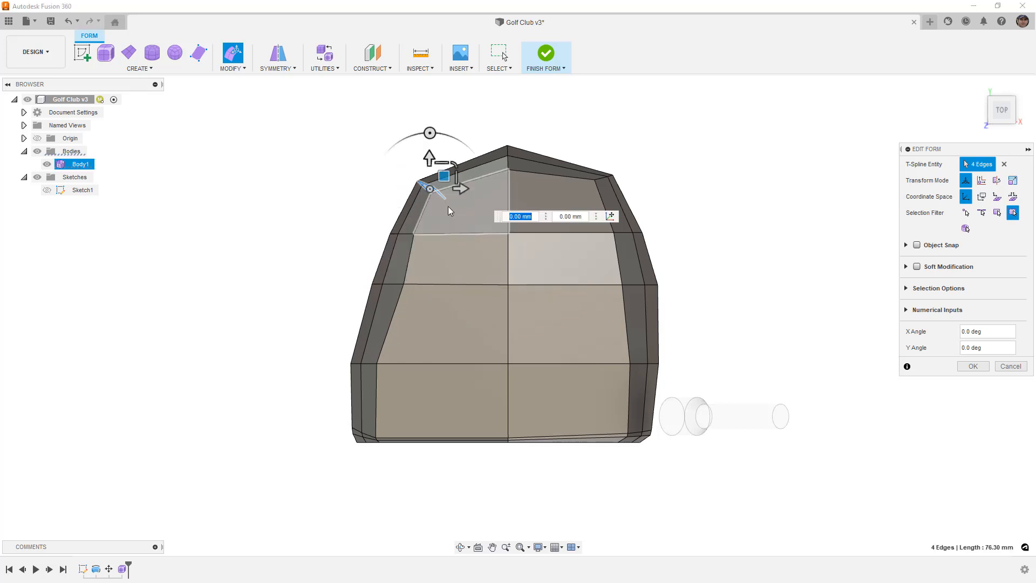
pyautogui.moveTo(446, 175); pyautogui.dragTo(456, 180)
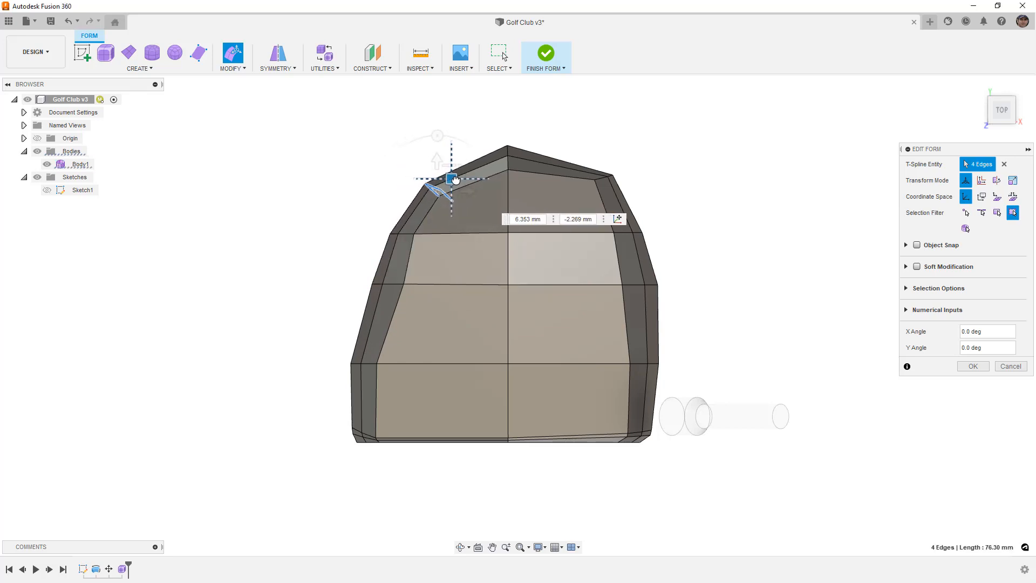
pyautogui.moveTo(438, 135); pyautogui.dragTo(442, 136)
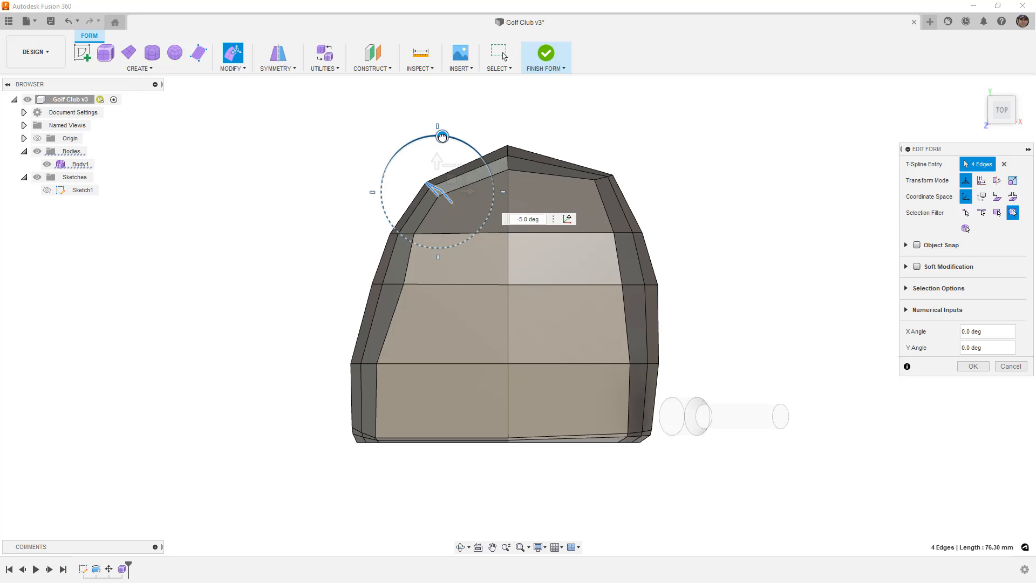
pyautogui.click(346, 155)
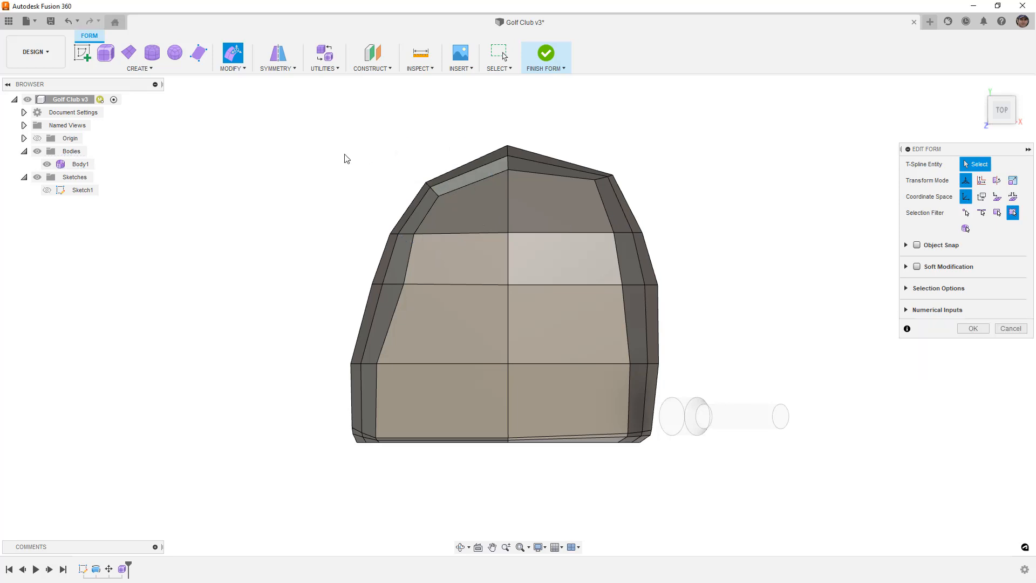
pyautogui.hotkey('alt', '3')
pyautogui.scroll(-1, 363, 166)
pyautogui.scroll(-1, 363, 170)
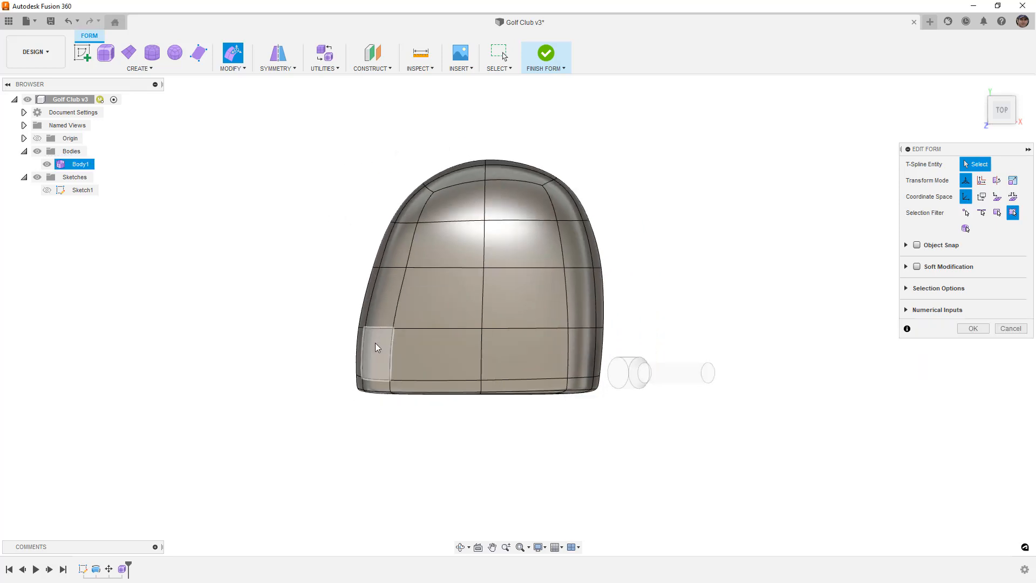
# - In box display, move the inner side vertex opposite the shaft about 3.5 mm outward and 0.29 mm rearward, and return to smooth display
pyautogui.hotkey('alt', '1')
pyautogui.scroll(3, 380, 280)
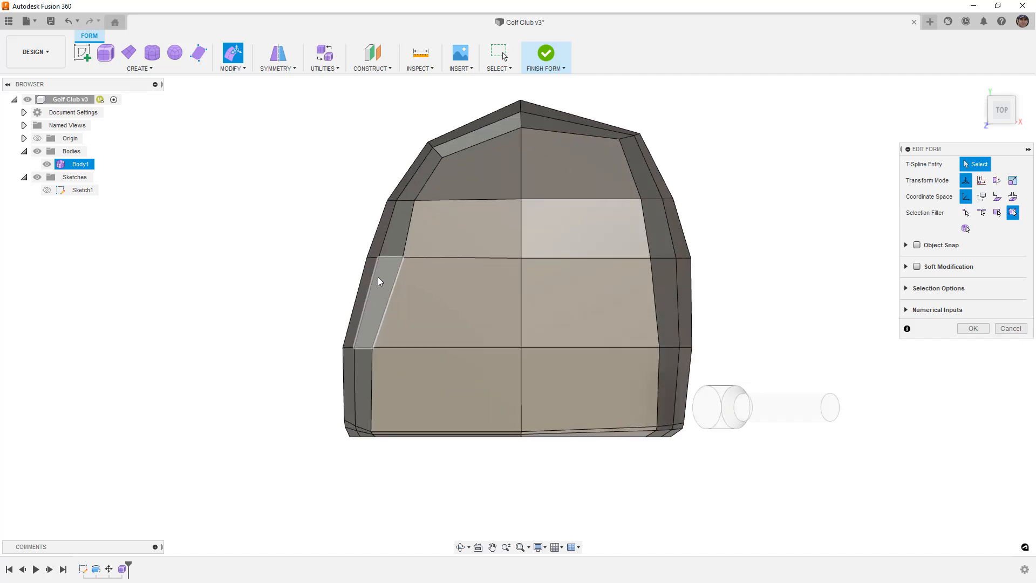
pyautogui.click(404, 255)
pyautogui.scroll(2, 404, 254)
pyautogui.moveTo(420, 243); pyautogui.dragTo(412, 243)
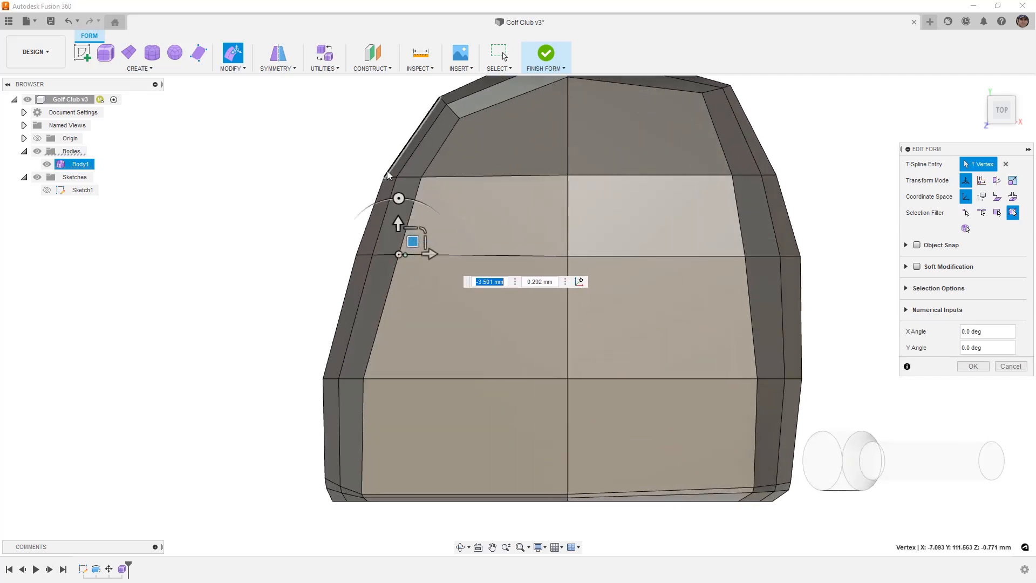
pyautogui.moveTo(335, 249); pyautogui.dragTo(391, 244)
pyautogui.click(254, 237)
pyautogui.hotkey('alt', '3')
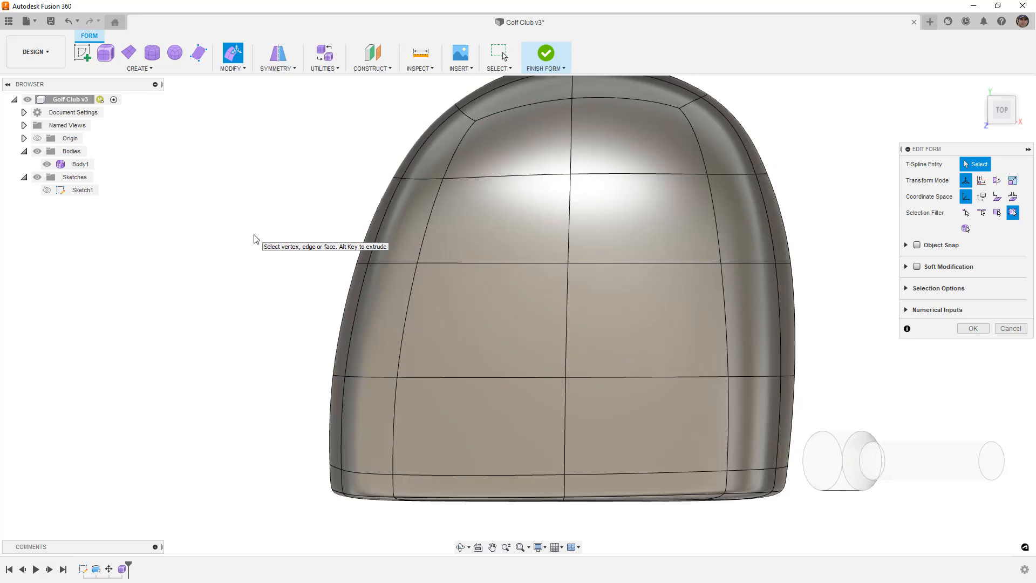
# - In box display from the front, nudge the lower corner geometry of the narrow end slightly upward
pyautogui.scroll(-4, 255, 227)
pyautogui.keyDown('shift'); pyautogui.moveTo(416, 393); pyautogui.dragTo(449, 322, button='middle'); pyautogui.keyUp('shift')
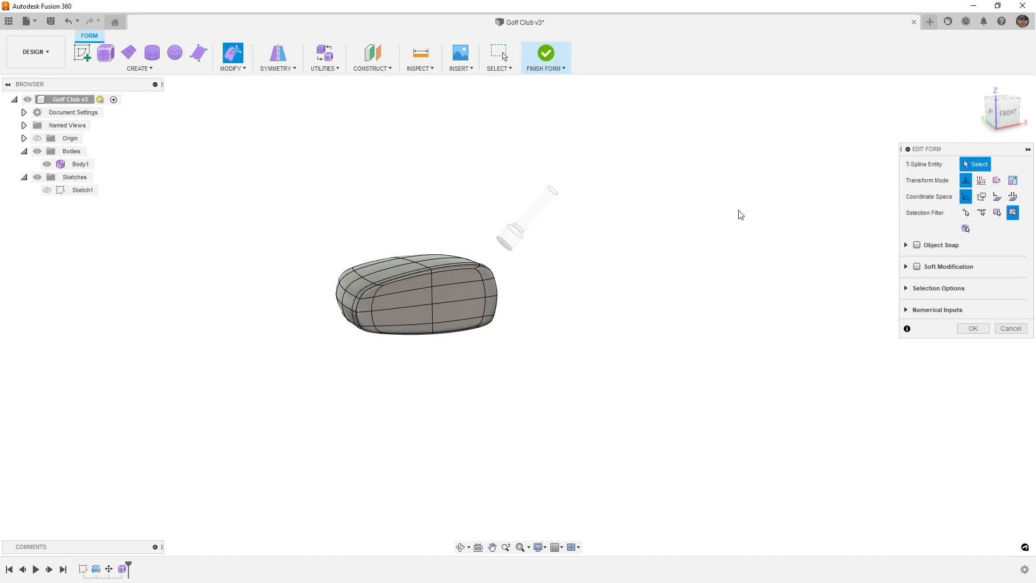
pyautogui.click(1009, 114)
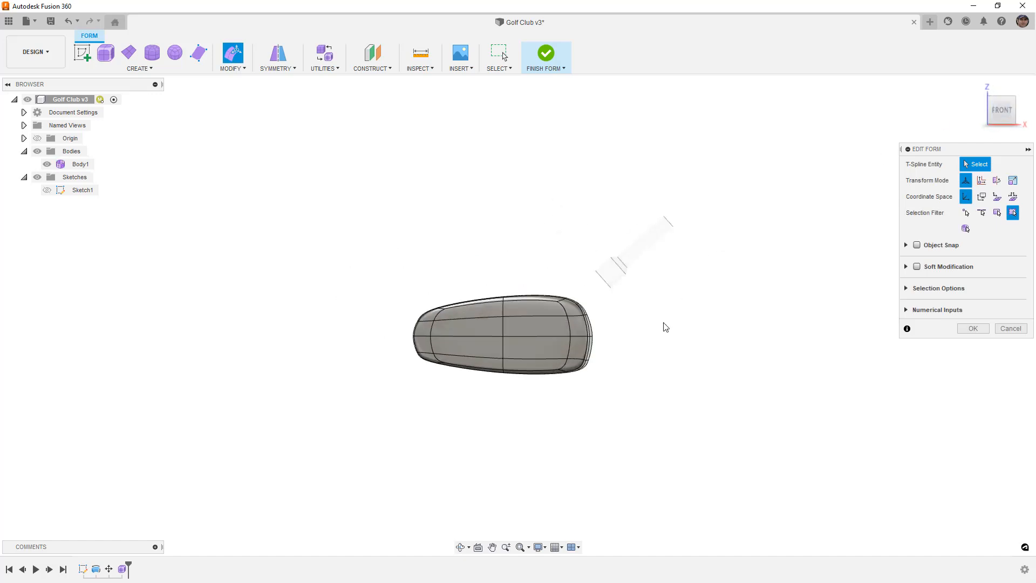
pyautogui.moveTo(668, 323); pyautogui.dragTo(635, 254, button='middle')
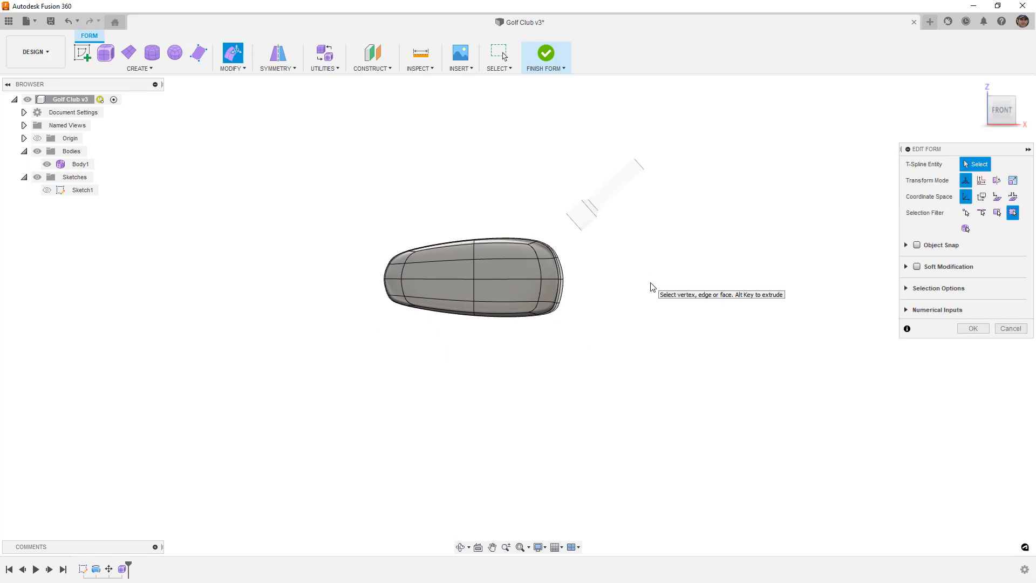
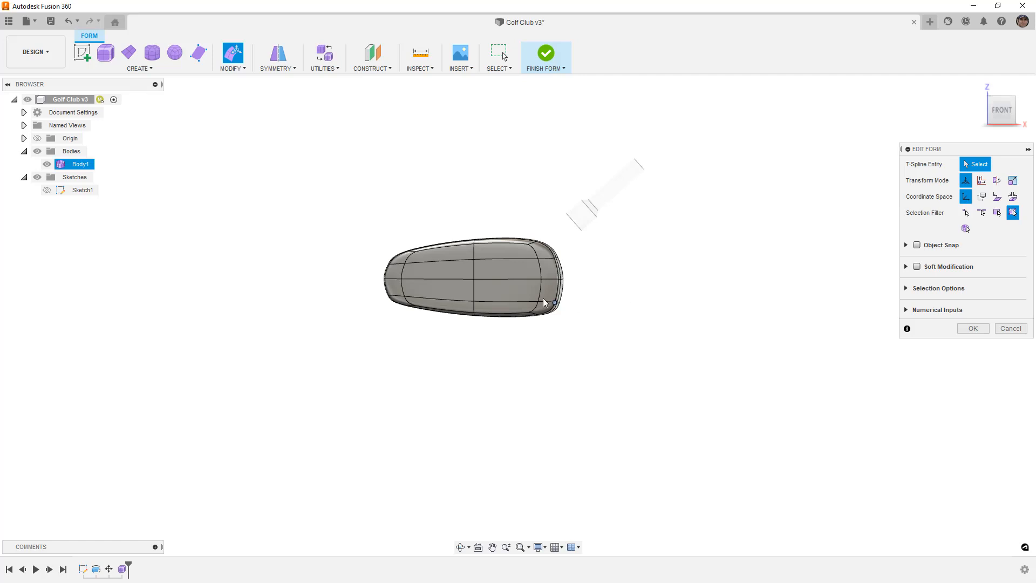
pyautogui.hotkey('alt', '1')
pyautogui.scroll(5, 393, 310)
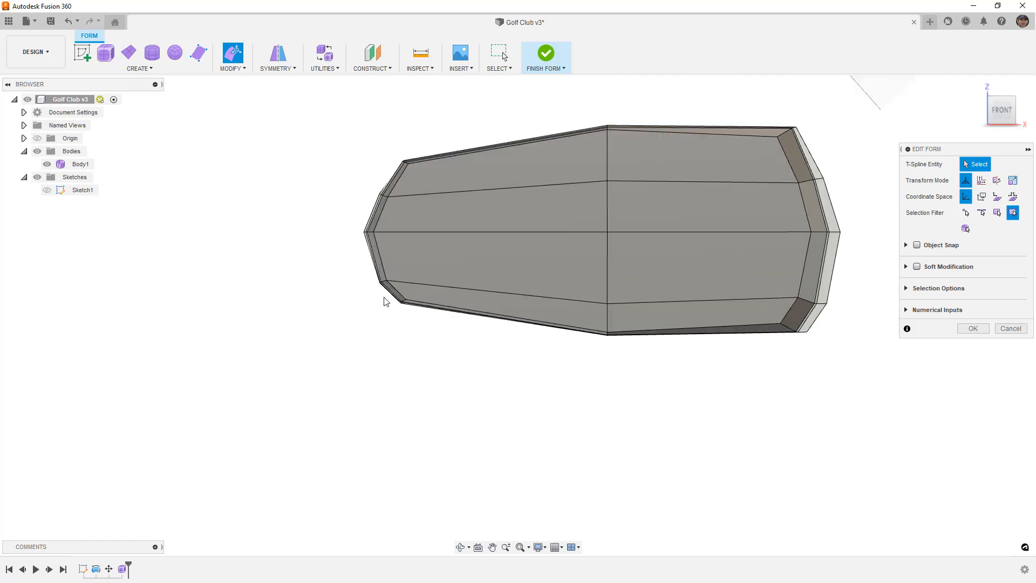
pyautogui.moveTo(359, 275); pyautogui.dragTo(459, 341)
pyautogui.moveTo(416, 274); pyautogui.dragTo(415, 272)
pyautogui.click(427, 335)
# - From the left, move the lower side vertex on the cross loop near the rear about 0.57 mm rearward and 2.56 mm up
pyautogui.scroll(-4, 428, 331)
pyautogui.keyDown('shift'); pyautogui.moveTo(418, 328); pyautogui.dragTo(557, 323, button='middle'); pyautogui.keyUp('shift')
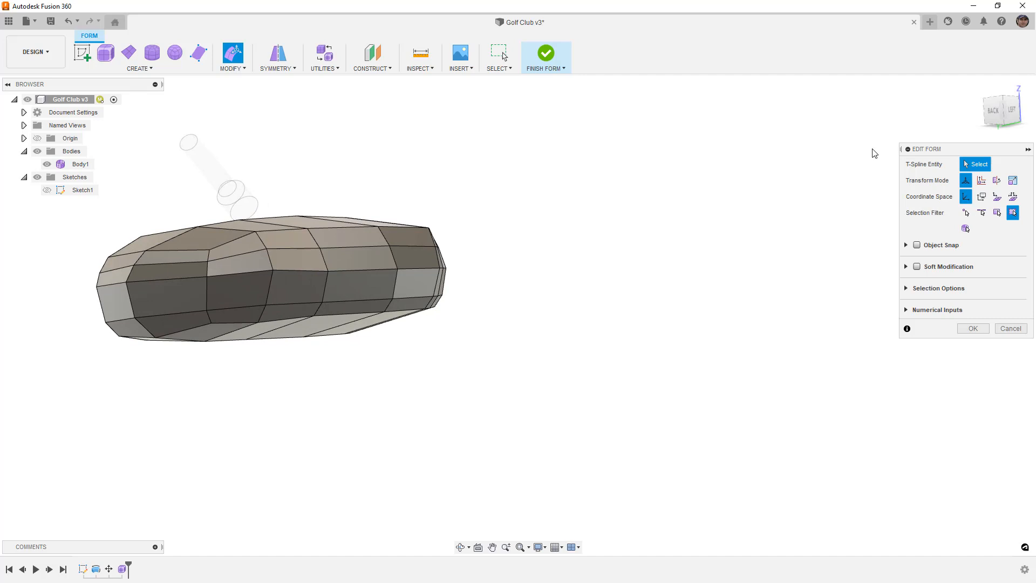
pyautogui.click(1018, 112)
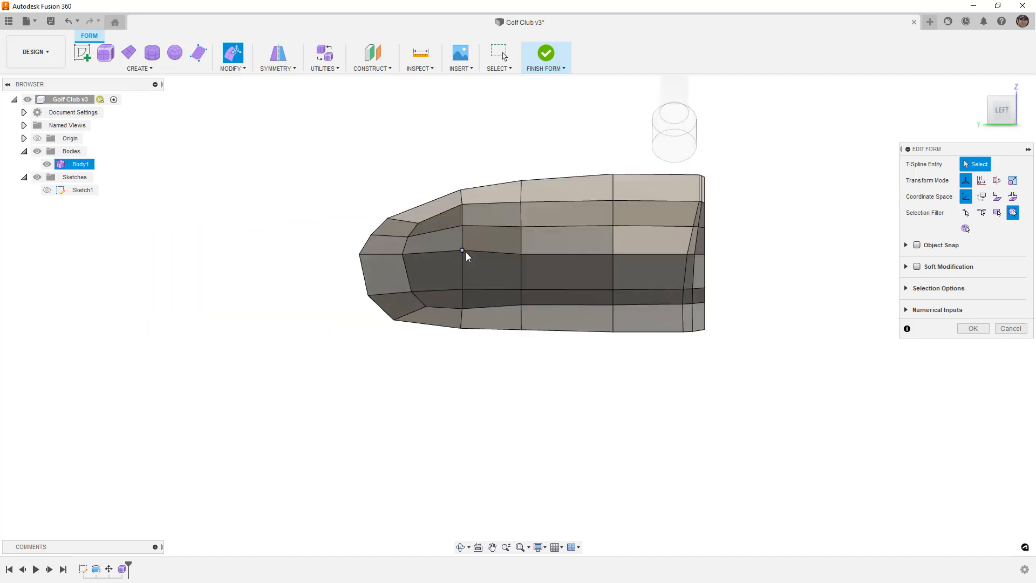
pyautogui.scroll(2, 433, 236)
pyautogui.click(419, 259)
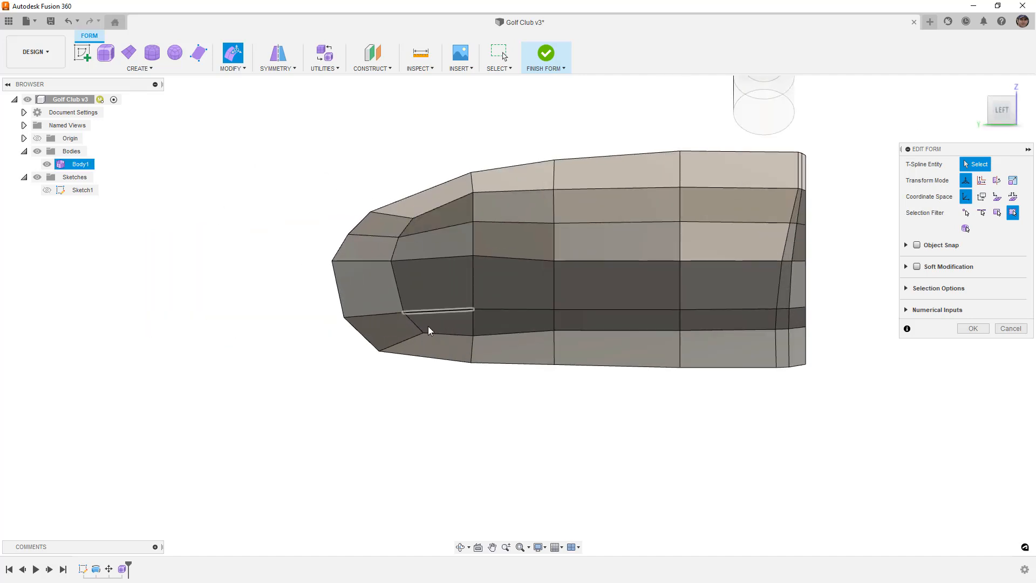
pyautogui.click(473, 335)
pyautogui.moveTo(462, 320); pyautogui.dragTo(459, 316)
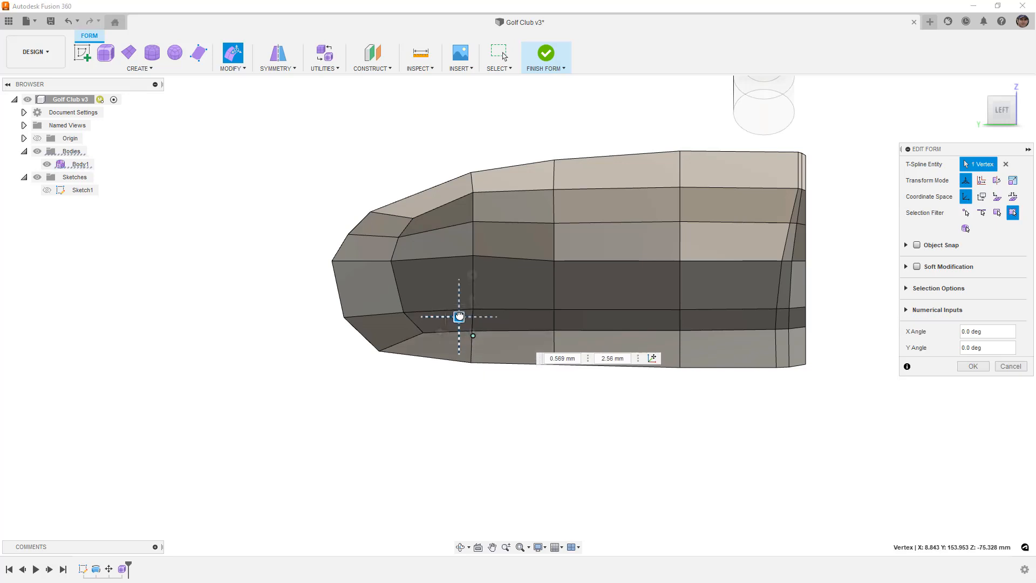
# - Adjust the height of the middle and upper side vertices on the same cross loop to even out the side profile
pyautogui.click(474, 252)
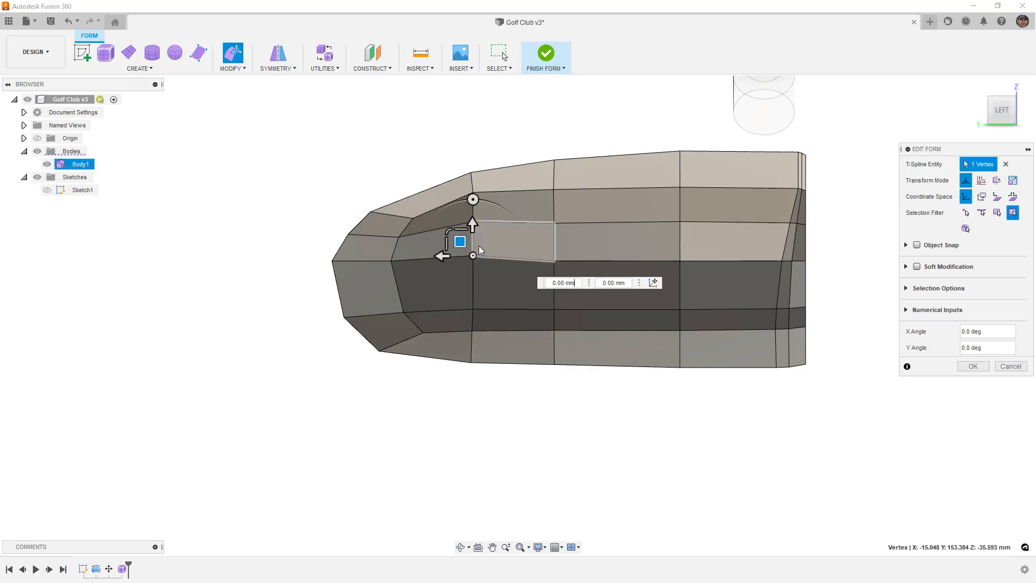
pyautogui.moveTo(461, 239); pyautogui.dragTo(461, 219)
pyautogui.click(421, 137)
pyautogui.click(471, 218)
pyautogui.click(517, 171)
pyautogui.click(473, 192)
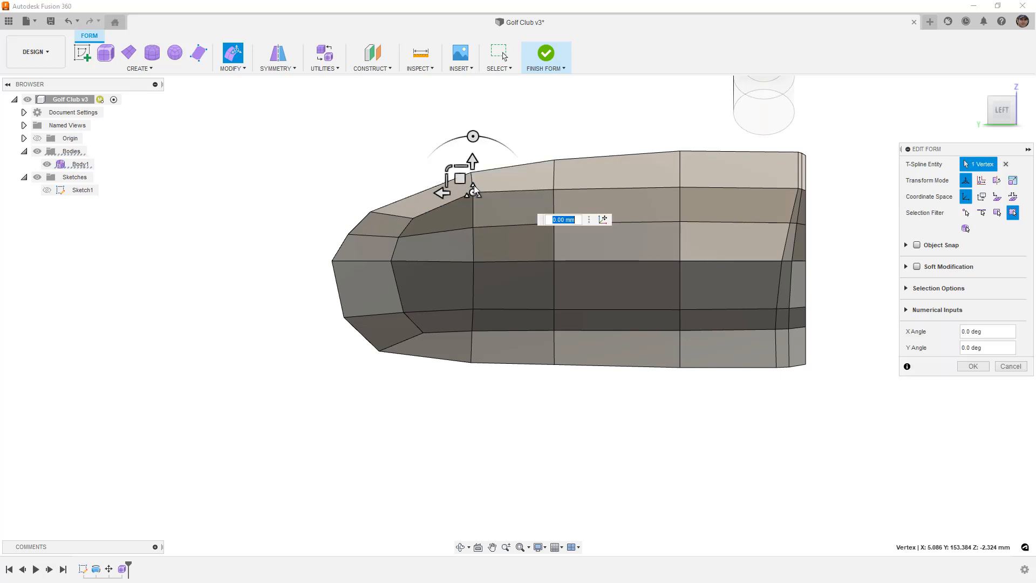
pyautogui.click(410, 172)
pyautogui.scroll(-3, 410, 171)
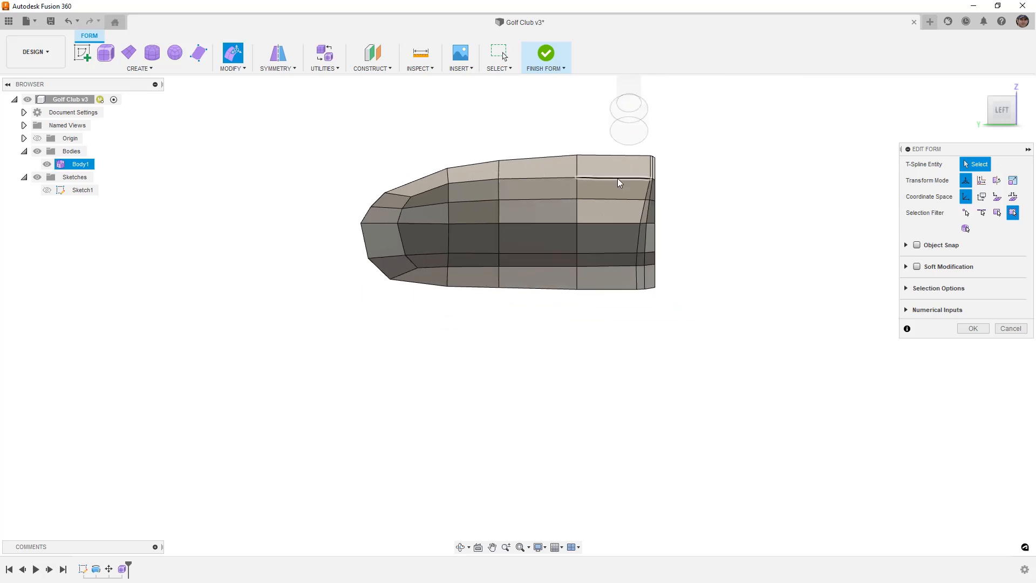
# - Select a middle side face, grow the selection to its neighbouring faces, and clear the selection
pyautogui.click(532, 211)
pyautogui.hotkey('shift', 'Up')
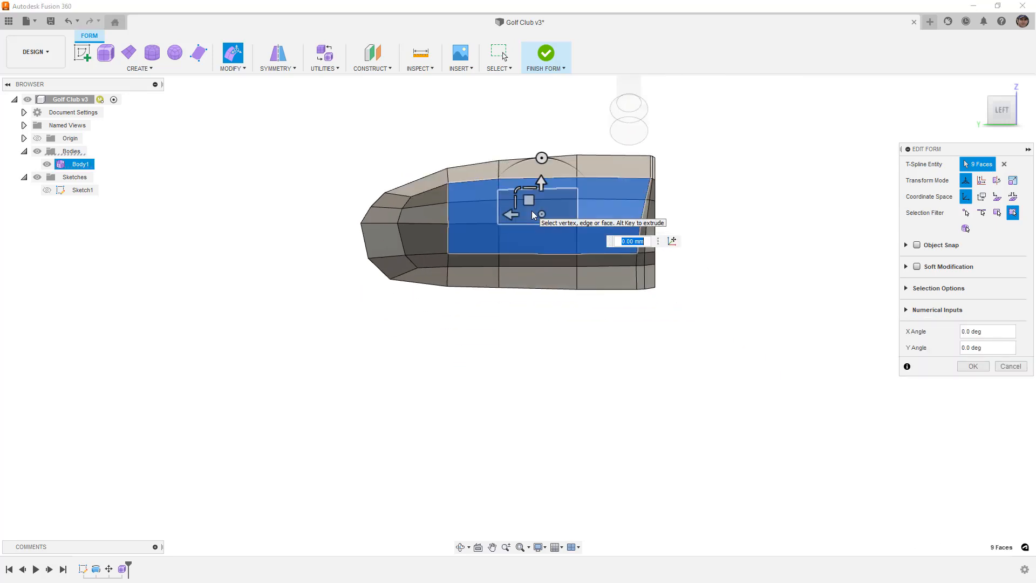
pyautogui.click(666, 212)
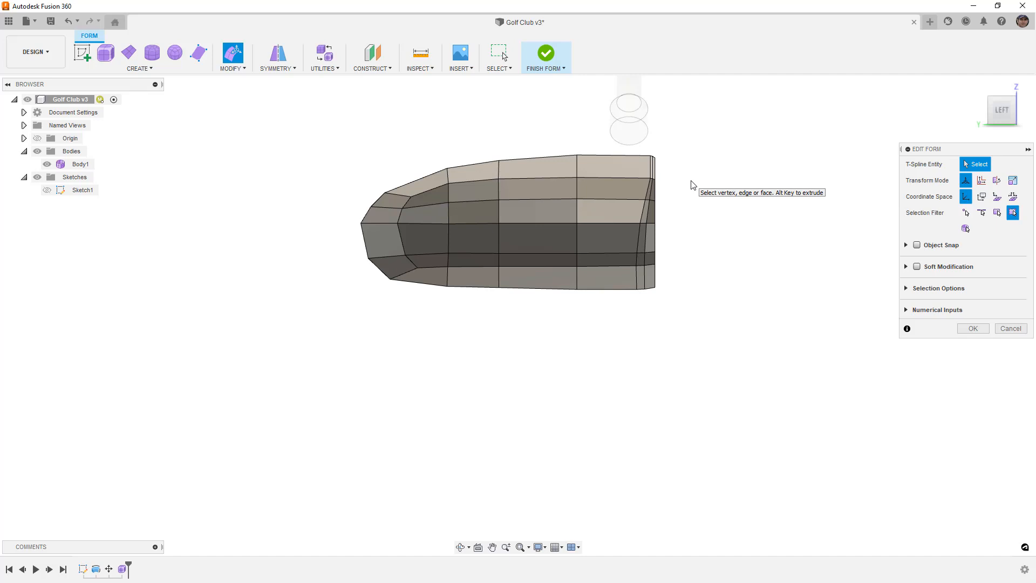
# - Finish the form edit and insert a single-sided edge loop at location 0.073 behind the rearmost loop of the front face's rim
pyautogui.keyDown('shift'); pyautogui.moveTo(704, 194); pyautogui.dragTo(670, 208, button='middle'); pyautogui.keyUp('shift')
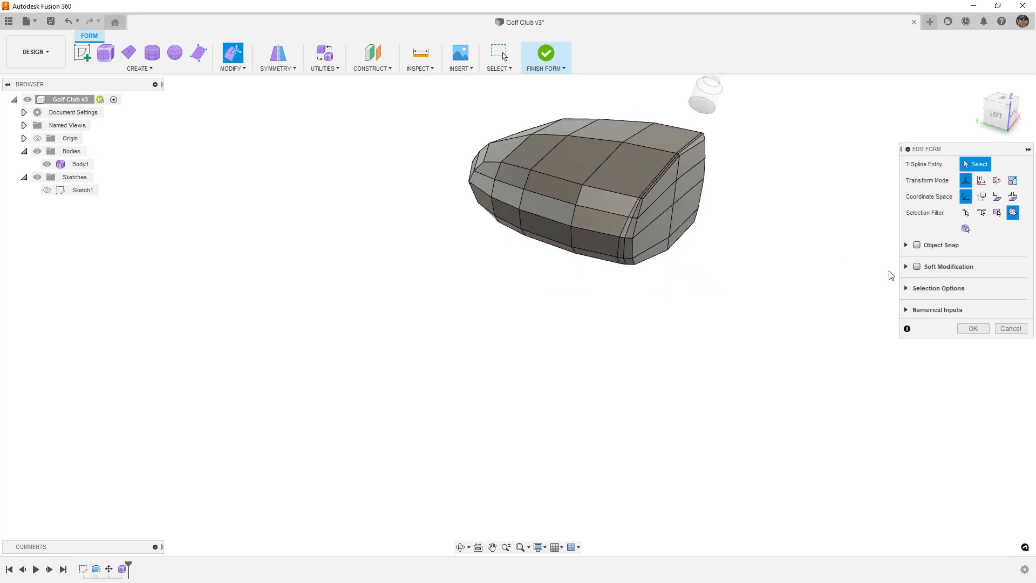
pyautogui.click(973, 328)
pyautogui.scroll(3, 621, 237)
pyautogui.doubleClick(637, 205)
pyautogui.click(232, 69)
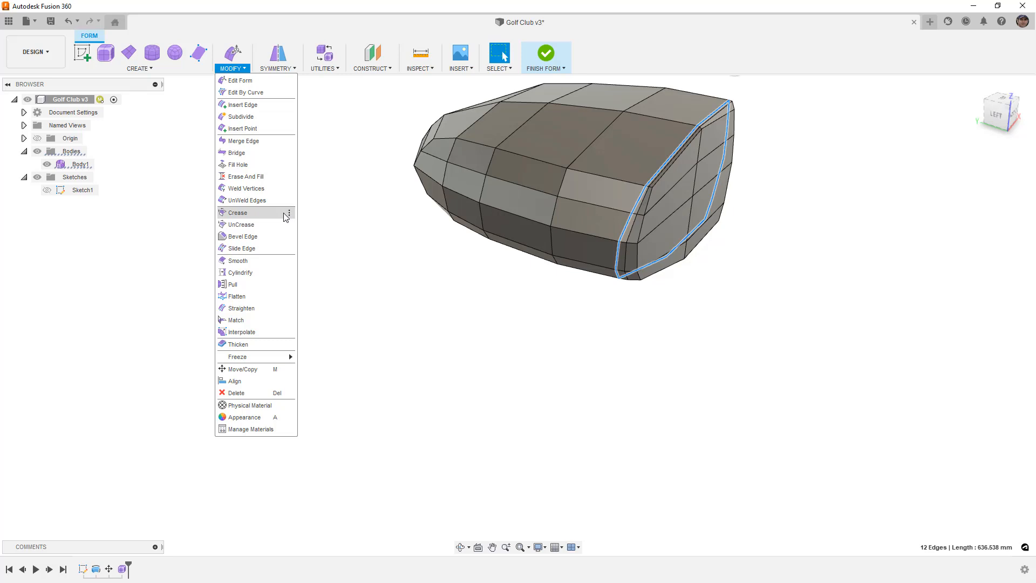
pyautogui.click(259, 105)
pyautogui.scroll(2, 662, 134)
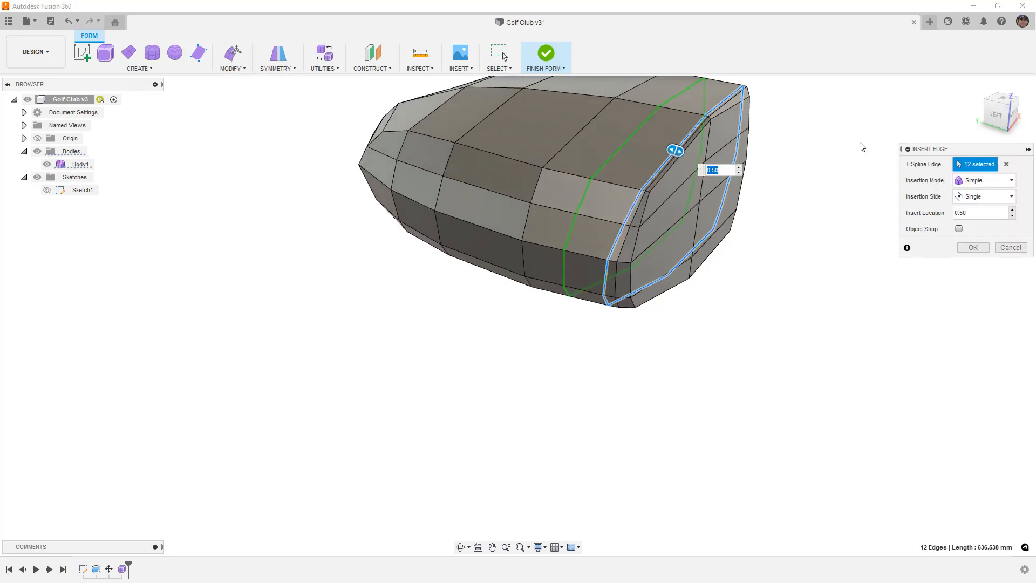
pyautogui.click(995, 115)
pyautogui.moveTo(507, 321); pyautogui.dragTo(536, 220, button='middle')
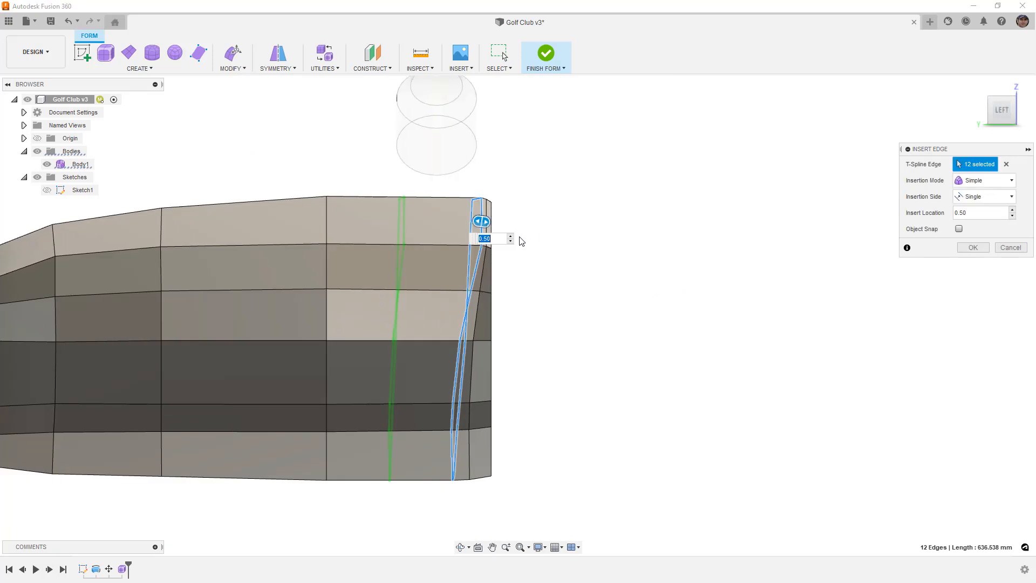
pyautogui.moveTo(480, 221); pyautogui.dragTo(546, 227)
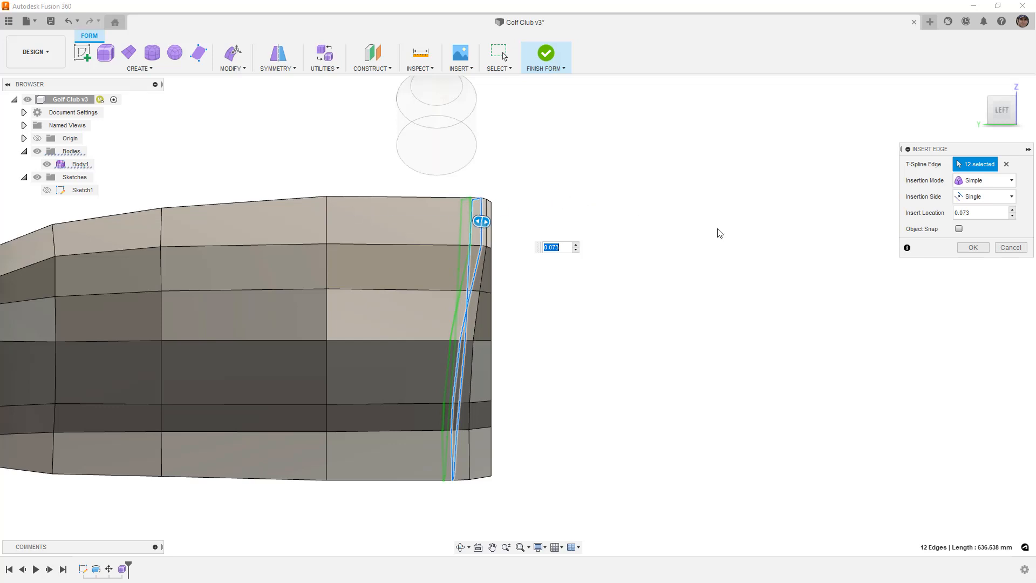
pyautogui.click(971, 247)
# - Delete the original edge loop just in front of the inserted one and set the body to smooth display
pyautogui.doubleClick(482, 223)
pyautogui.press('Delete')
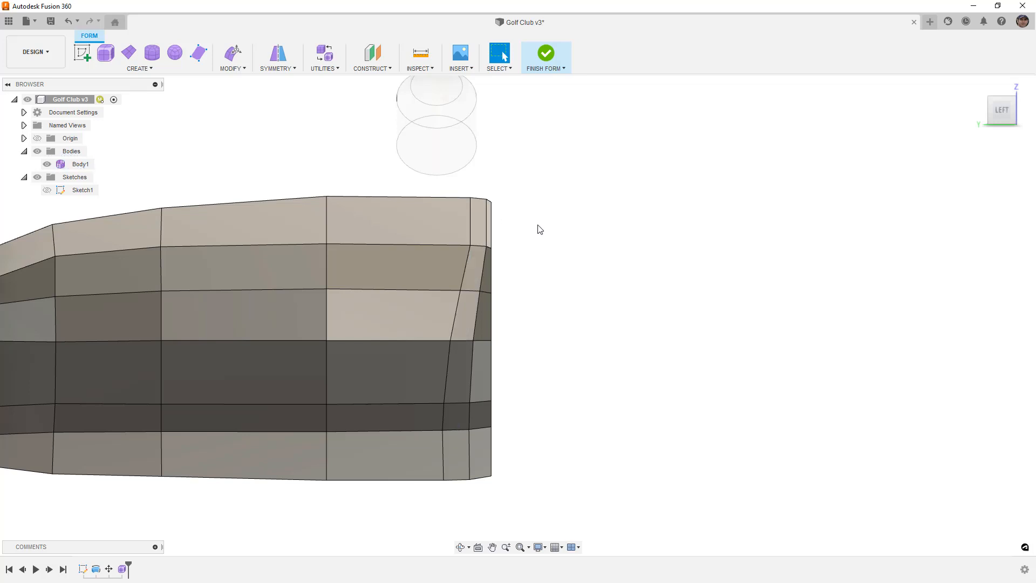
pyautogui.hotkey('alt', '3')
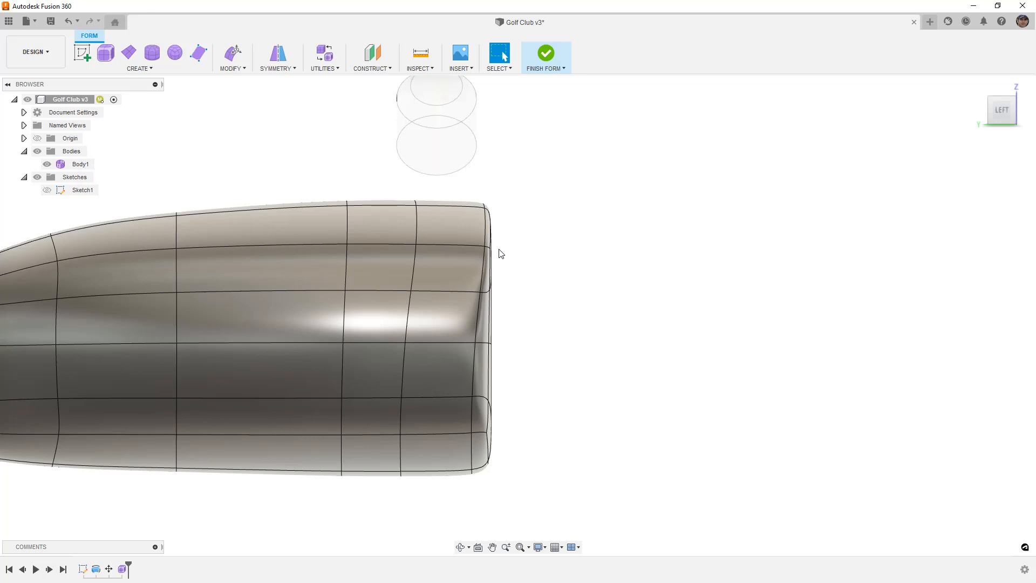
pyautogui.hotkey('alt', '1')
pyautogui.hotkey('alt', '3')
# - Make the club head's T-spline body uniform and check the smooth surface around the front face
pyautogui.click(323, 68)
pyautogui.click(337, 104)
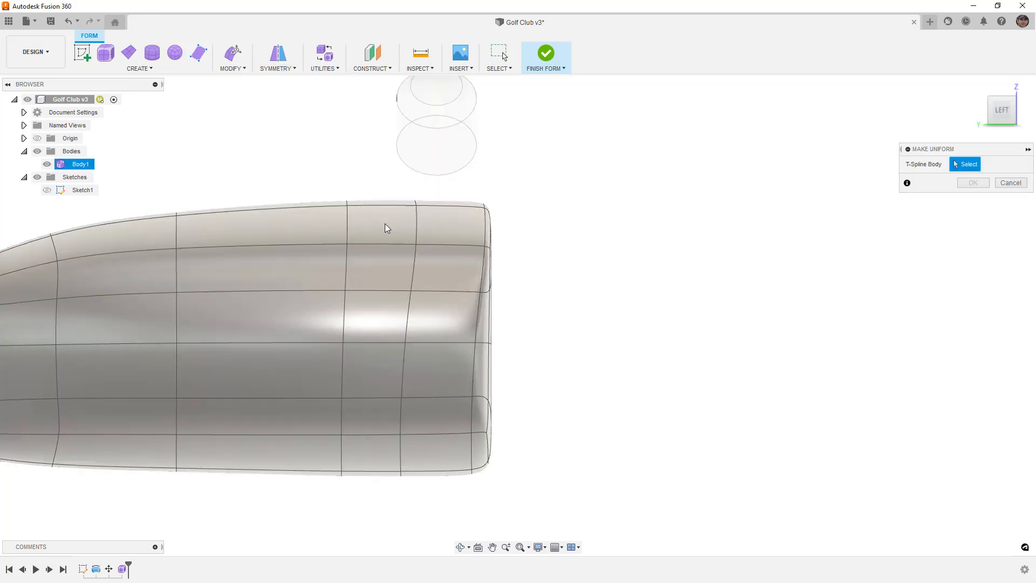
pyautogui.click(973, 184)
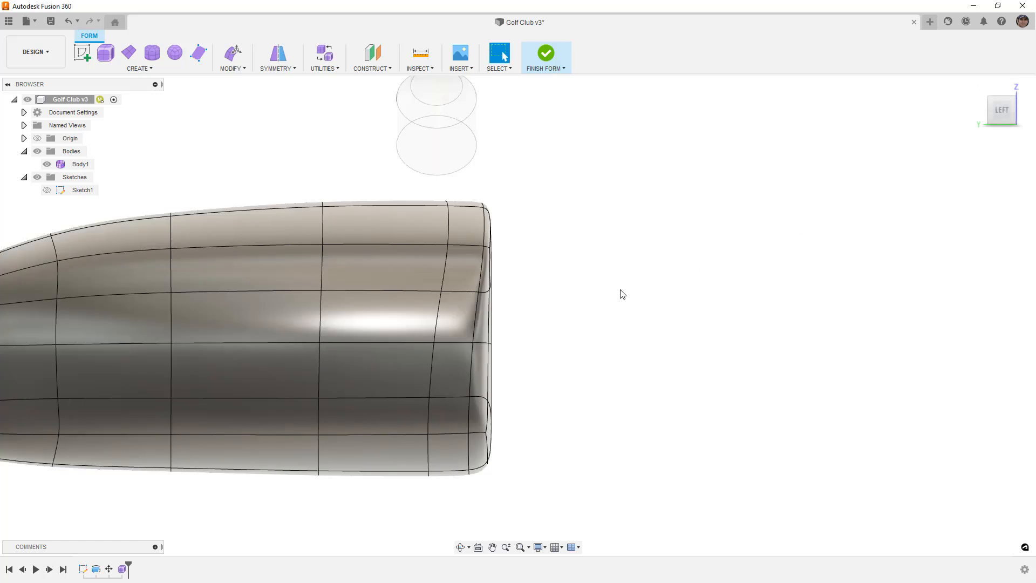
pyautogui.scroll(-3, 591, 305)
pyautogui.keyDown('shift'); pyautogui.moveTo(590, 306); pyautogui.dragTo(521, 309, button='middle'); pyautogui.keyUp('shift')
pyautogui.scroll(5, 486, 303)
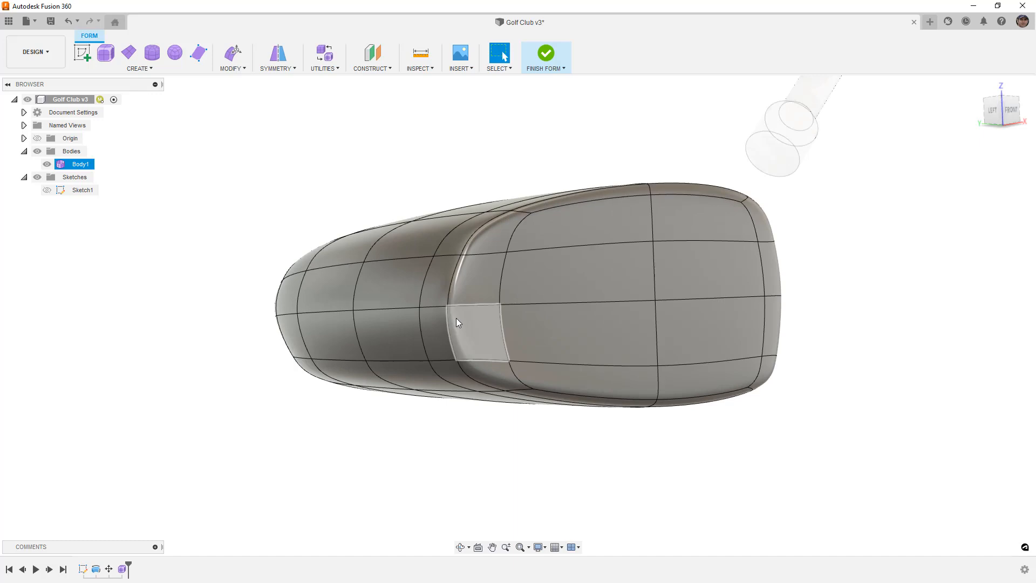
# - In box display, select the mid-height vertex on the front face's rim at the narrow end and examine it from the front and left
pyautogui.hotkey('alt', '1')
pyautogui.moveTo(453, 303)
pyautogui.keyDown('shift'); pyautogui.mouseDown(button='middle')
pyautogui.moveTo(513, 309)
pyautogui.moveTo(524, 377)
pyautogui.moveTo(510, 312)
pyautogui.moveTo(469, 312)
pyautogui.moveTo(459, 300)
pyautogui.mouseUp(button='middle'); pyautogui.keyUp('shift')
pyautogui.click(458, 304)
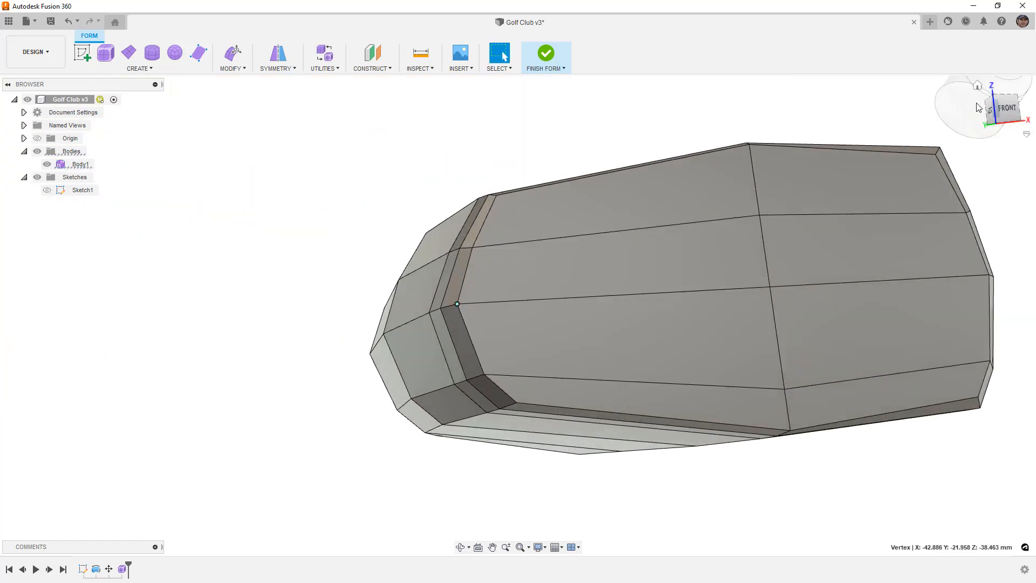
pyautogui.click(1003, 107)
pyautogui.moveTo(616, 264); pyautogui.dragTo(353, 393, button='middle')
pyautogui.moveTo(541, 290); pyautogui.dragTo(418, 307, button='middle')
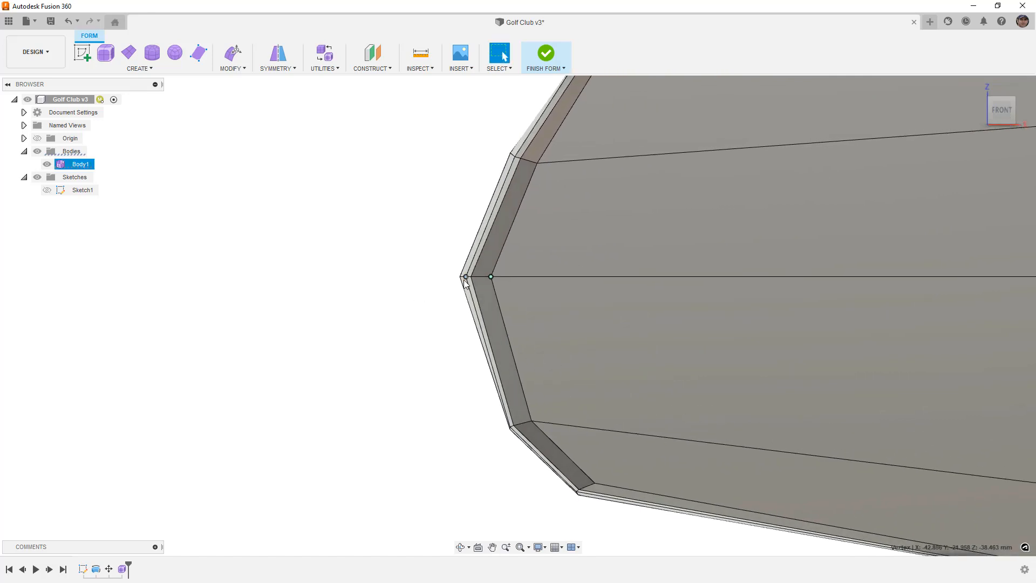
pyautogui.scroll(-5, 464, 282)
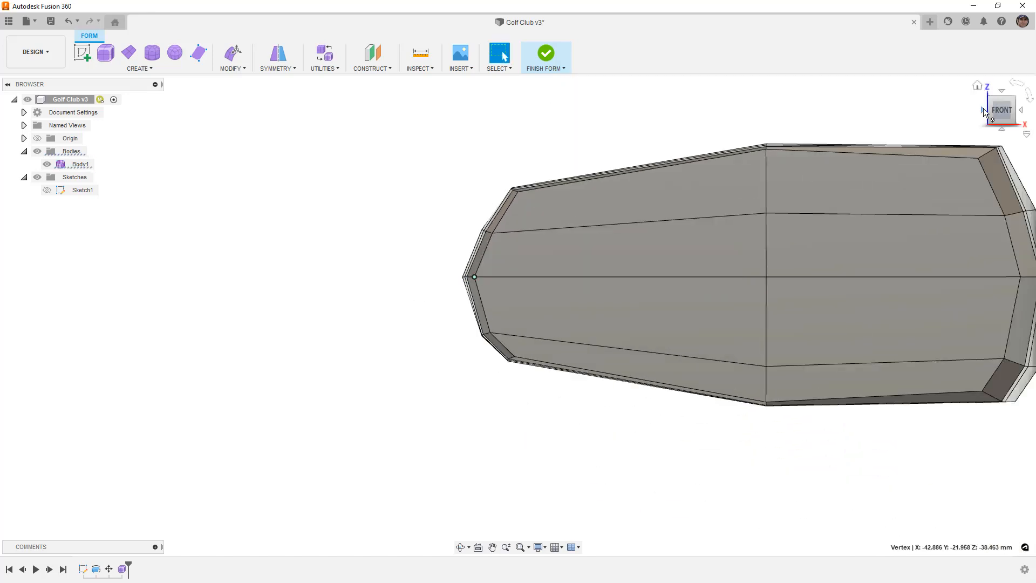
pyautogui.click(983, 110)
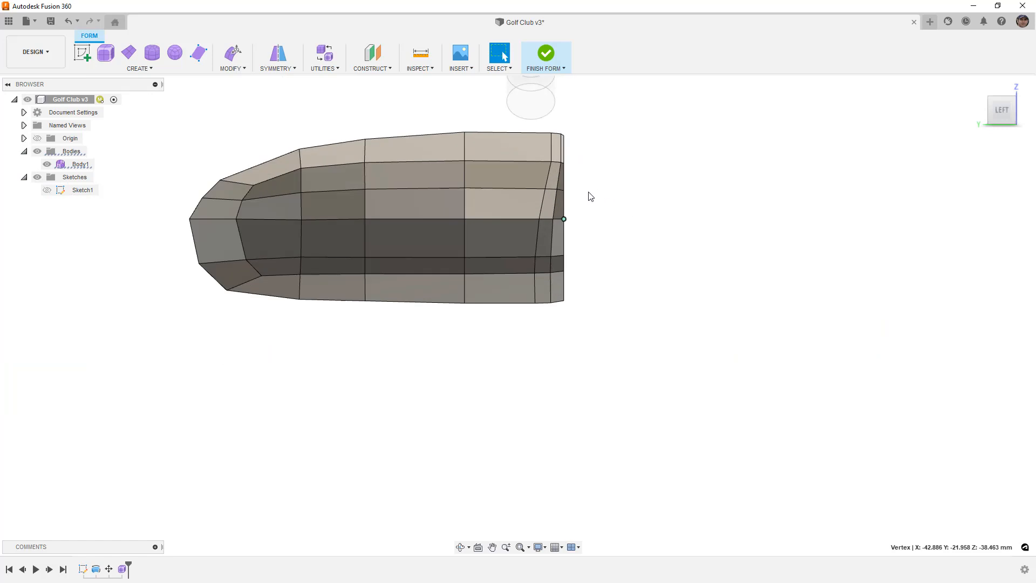
pyautogui.scroll(3, 601, 195)
pyautogui.scroll(2, 549, 182)
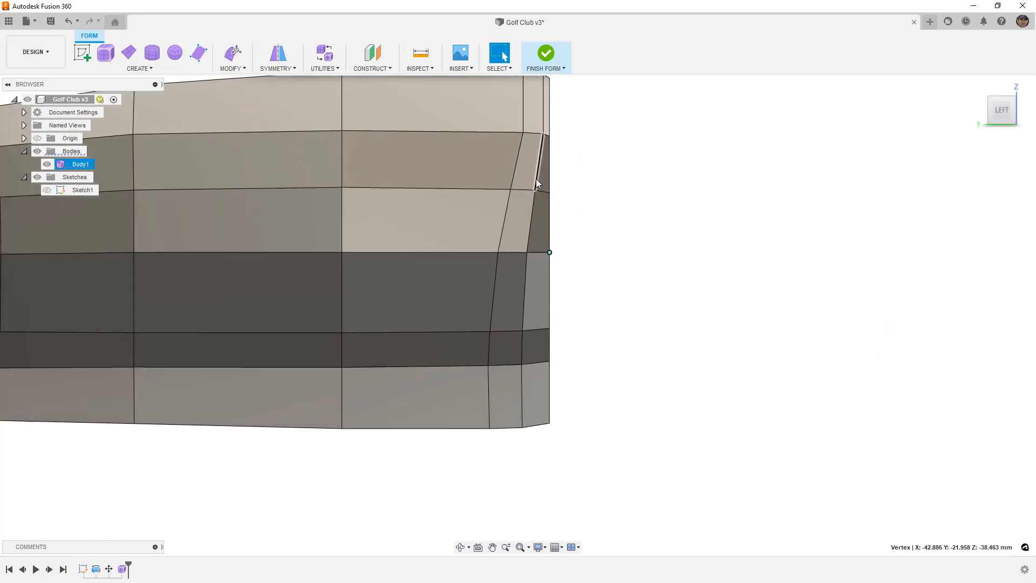
# - Insert an edge loop slightly behind the full loop nearest the club face, and delete the original loop
pyautogui.doubleClick(537, 184)
pyautogui.click(232, 68)
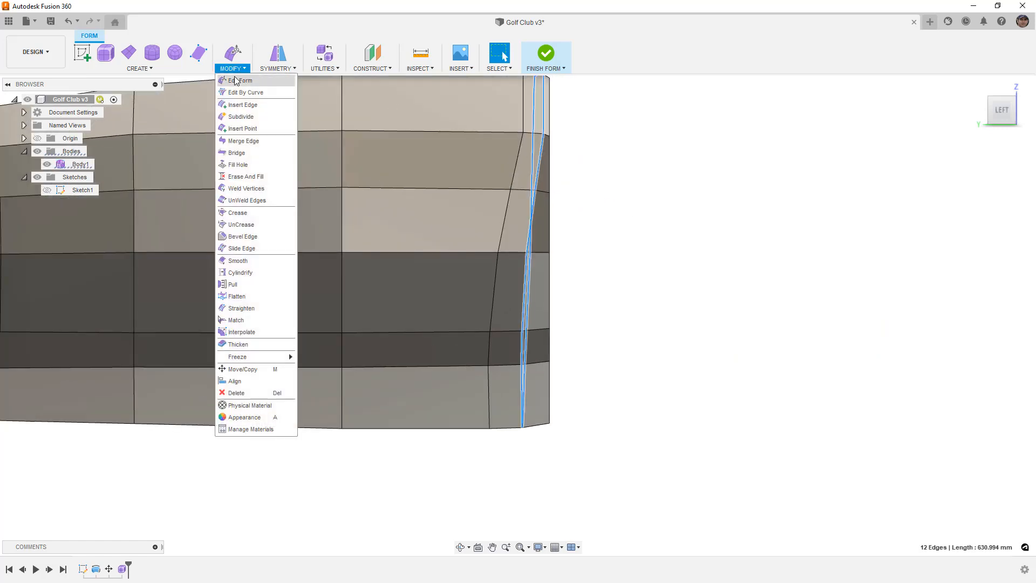
pyautogui.click(242, 104)
pyautogui.moveTo(544, 104); pyautogui.dragTo(522, 110)
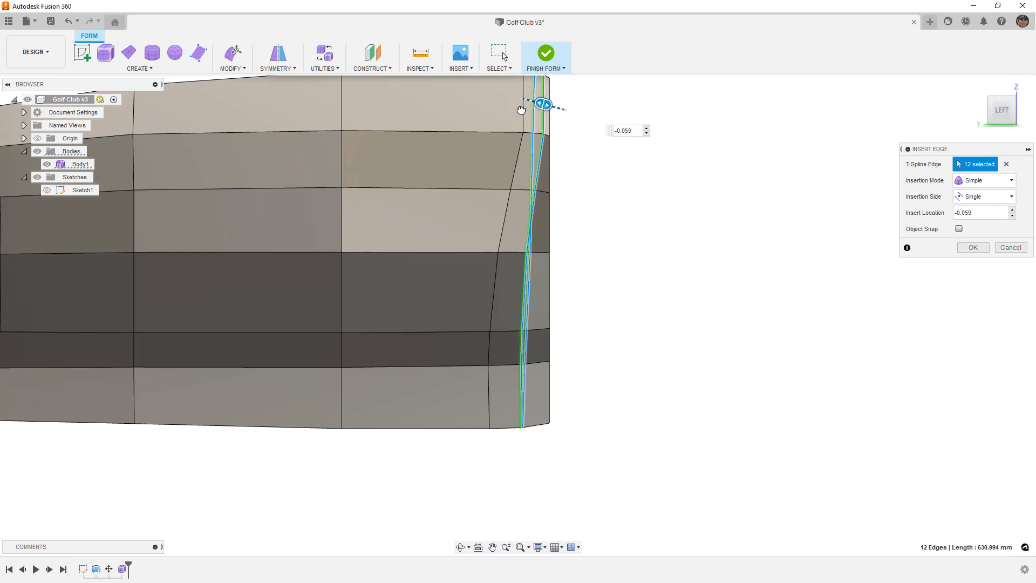
pyautogui.click(969, 249)
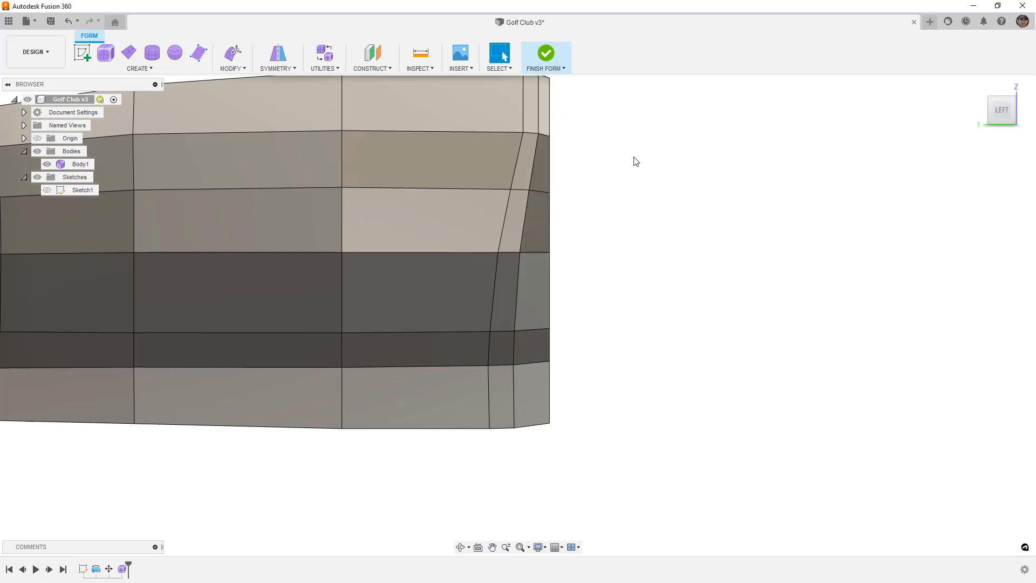
# - Examine the face rim and toe side of the clubhead in smooth display
pyautogui.scroll(-10, 635, 165)
pyautogui.keyDown('shift'); pyautogui.moveTo(650, 213); pyautogui.dragTo(620, 254, button='middle'); pyautogui.keyUp('shift')
pyautogui.hotkey('ctrl', '4')
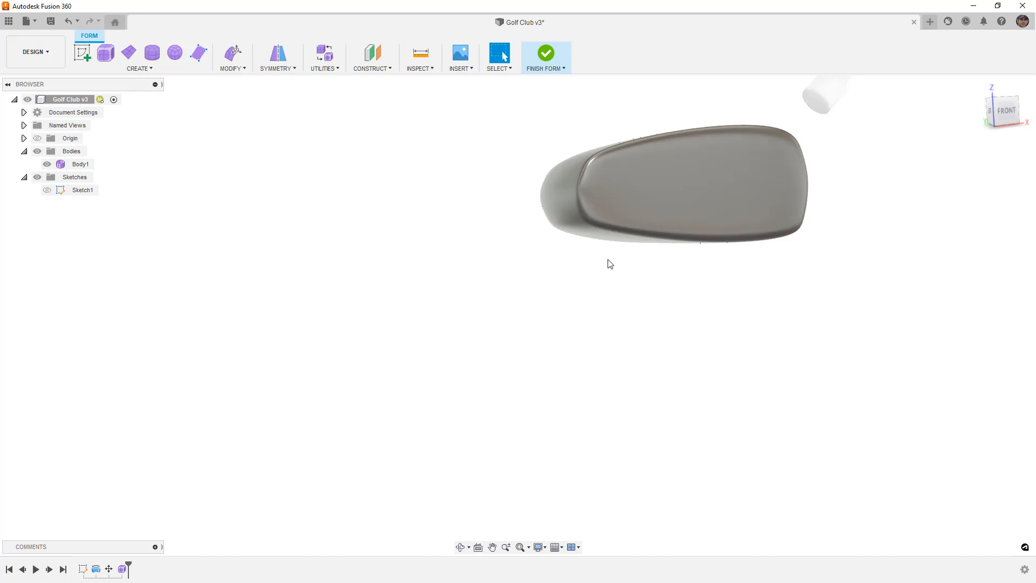
pyautogui.scroll(-3, 581, 274)
pyautogui.scroll(3, 586, 219)
pyautogui.scroll(3, 594, 221)
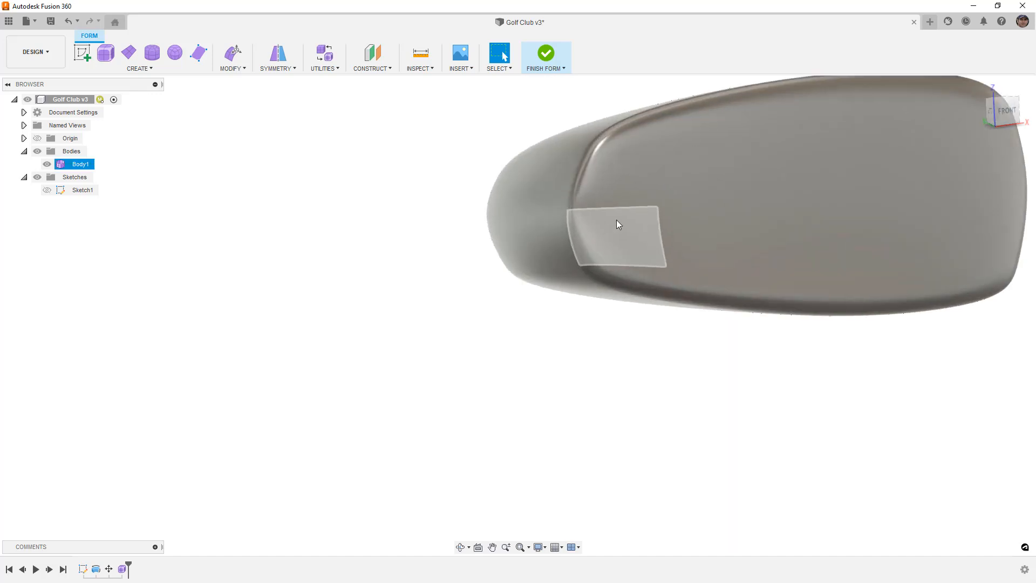
pyautogui.moveTo(548, 247)
pyautogui.keyDown('shift'); pyautogui.mouseDown(button='middle')
pyautogui.moveTo(488, 264)
pyautogui.moveTo(476, 240)
pyautogui.moveTo(492, 254)
pyautogui.moveTo(469, 261)
pyautogui.moveTo(639, 227)
pyautogui.mouseUp(button='middle'); pyautogui.keyUp('shift')
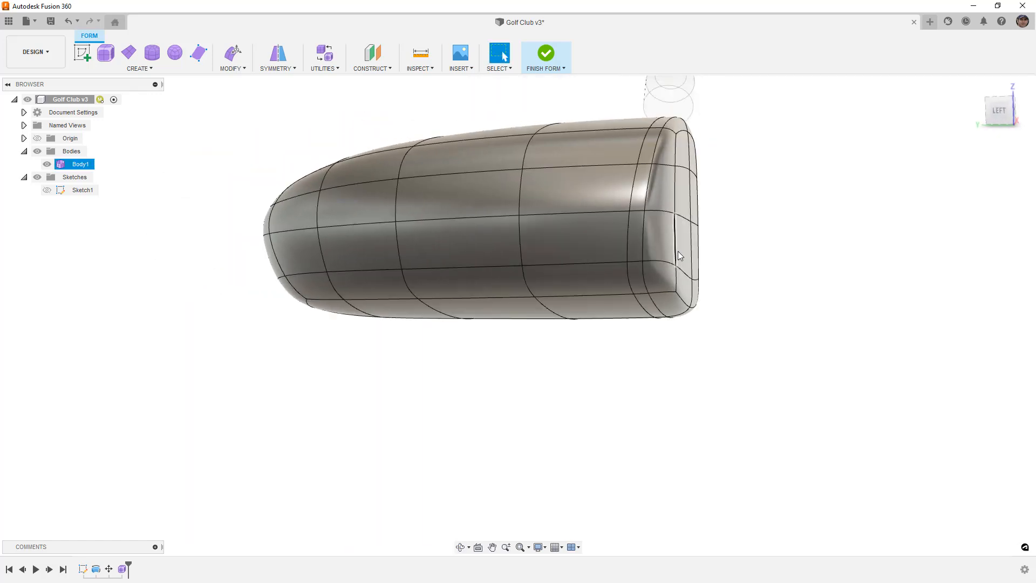
# - In box display, insert points for a new edge path down the toe side near the face, and delete the old edges beside it
pyautogui.hotkey('alt', '1')
pyautogui.click(808, 183)
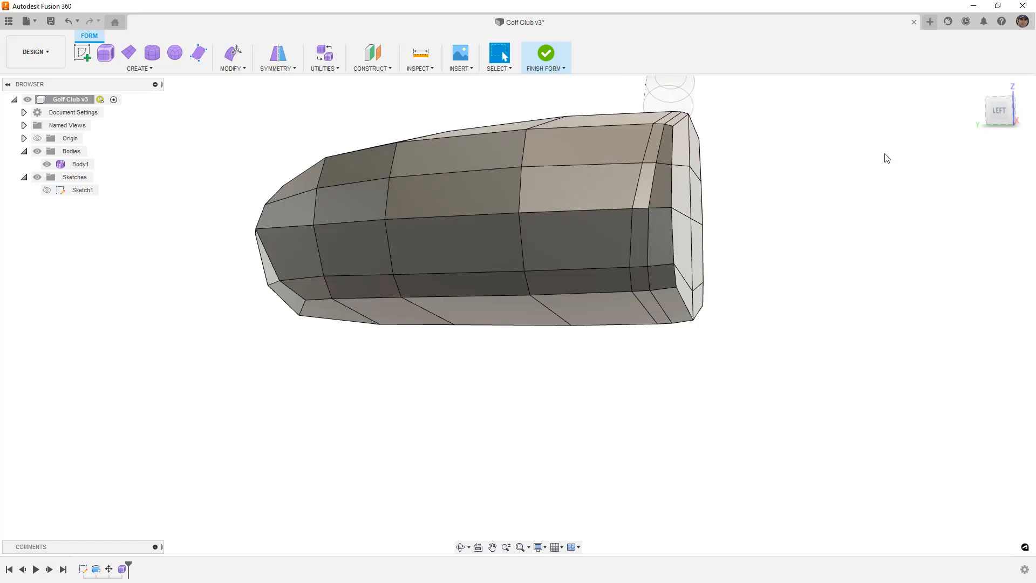
pyautogui.click(997, 112)
pyautogui.moveTo(731, 226); pyautogui.dragTo(608, 244, button='middle')
pyautogui.click(232, 61)
pyautogui.click(244, 129)
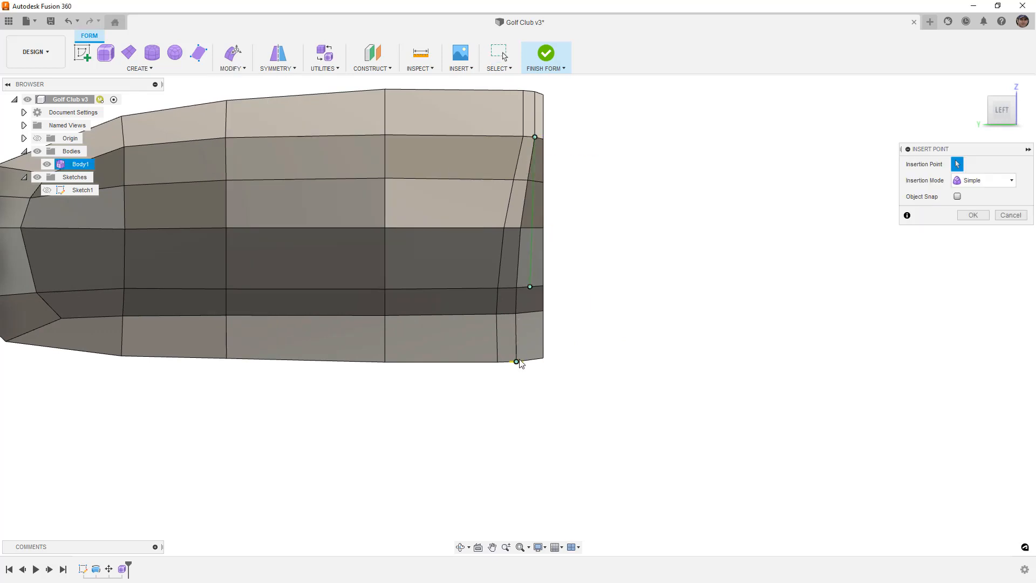
pyautogui.press('Return')
pyautogui.doubleClick(516, 331)
pyautogui.press('Delete')
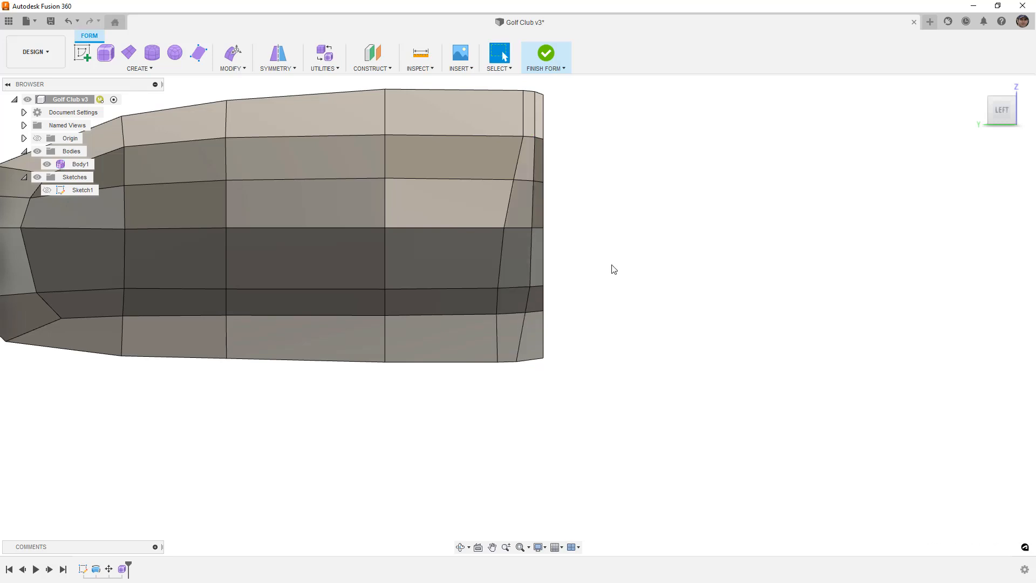
# - Return the clubhead to smooth display and apply Make Uniform to the T-Spline body
pyautogui.hotkey('alt', '3')
pyautogui.scroll(-2, 619, 256)
pyautogui.keyDown('shift'); pyautogui.moveTo(629, 268); pyautogui.dragTo(587, 278, button='middle'); pyautogui.keyUp('shift')
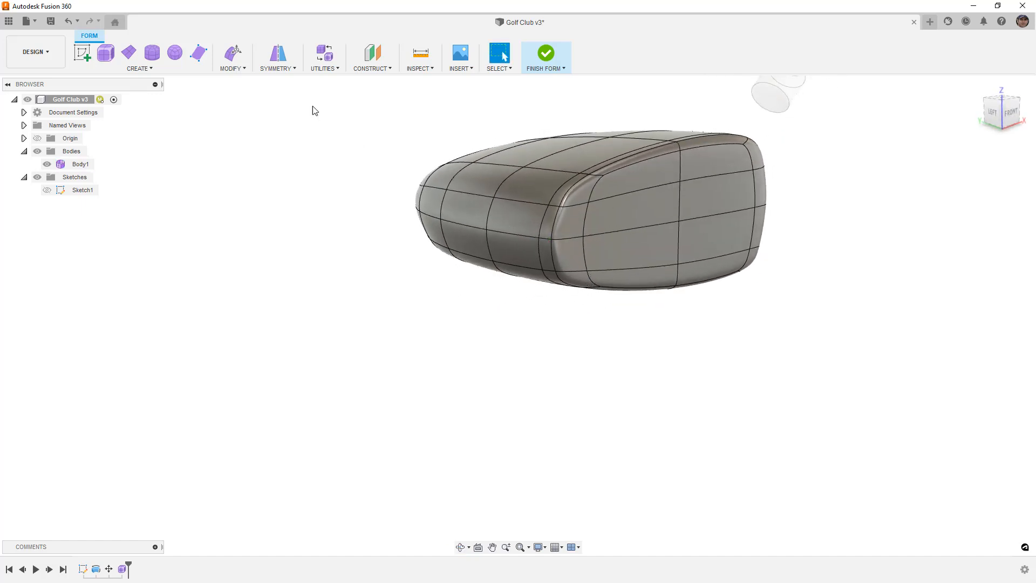
pyautogui.click(323, 68)
pyautogui.click(341, 105)
pyautogui.click(611, 216)
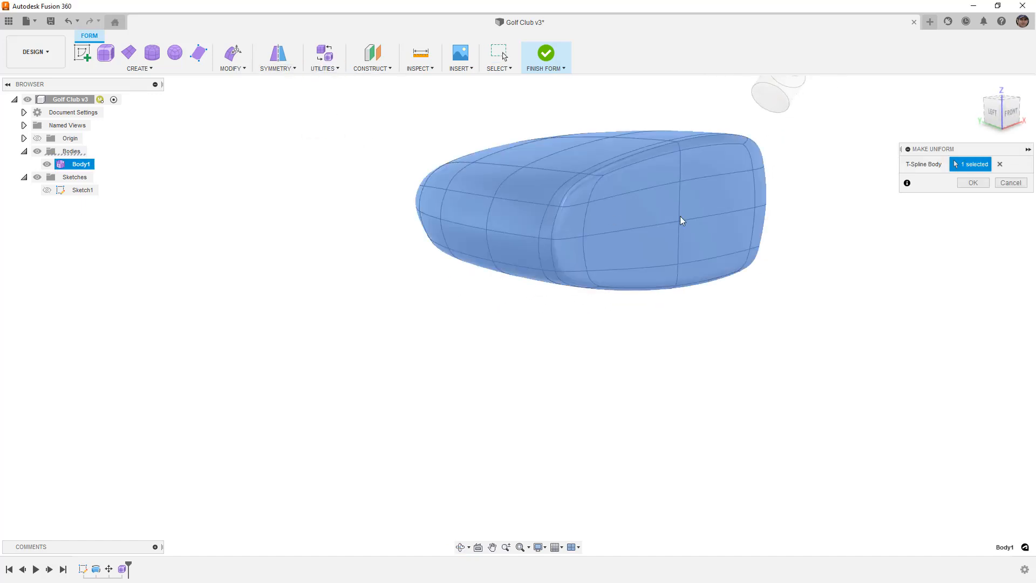
pyautogui.click(971, 189)
# - In box display, insert a single edge loop at location -0.619 from the loop behind the face rim, towards the face
pyautogui.scroll(5, 561, 246)
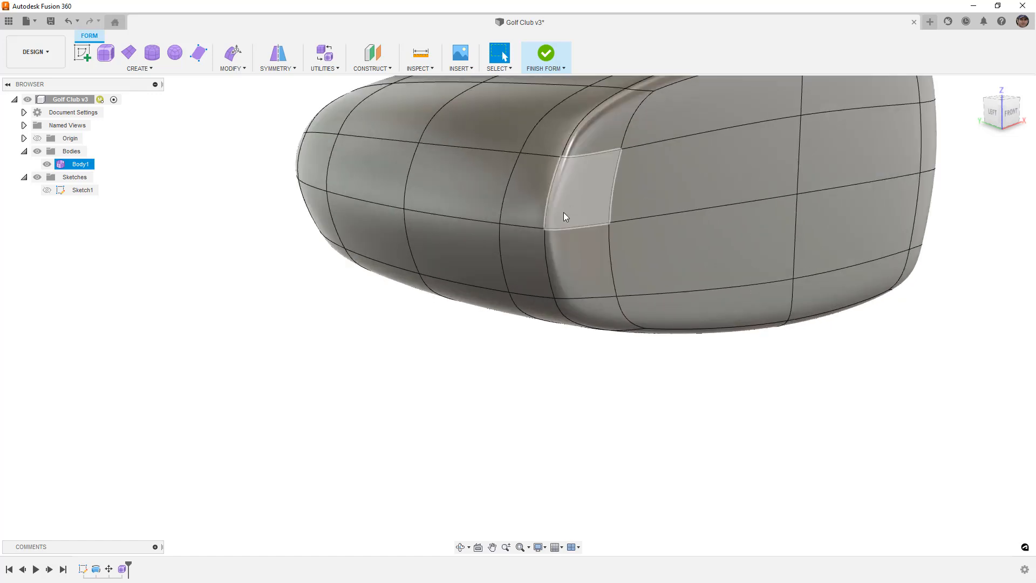
pyautogui.hotkey('ctrl', '1')
pyautogui.scroll(-2, 573, 195)
pyautogui.doubleClick(571, 191)
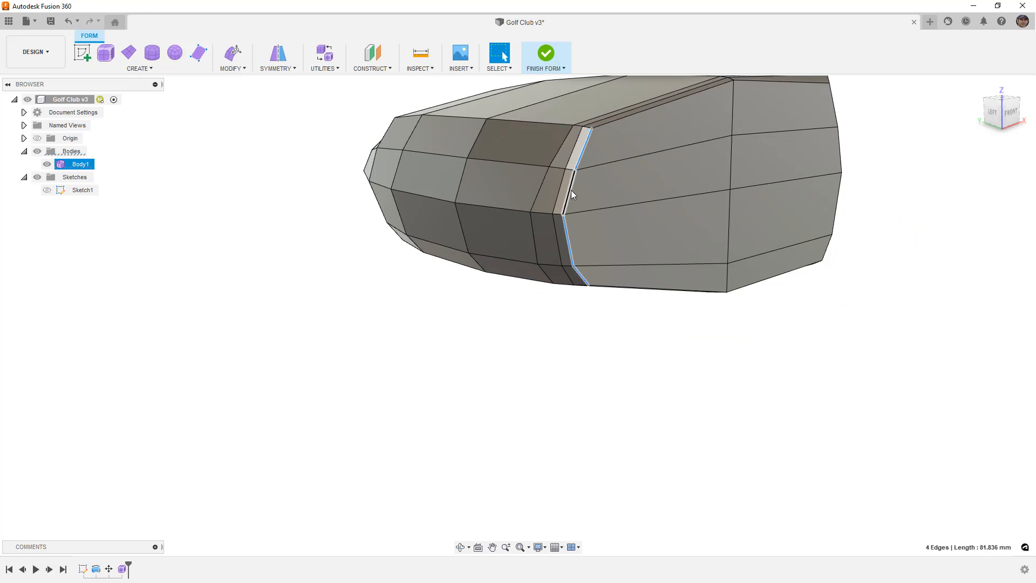
pyautogui.doubleClick(562, 187)
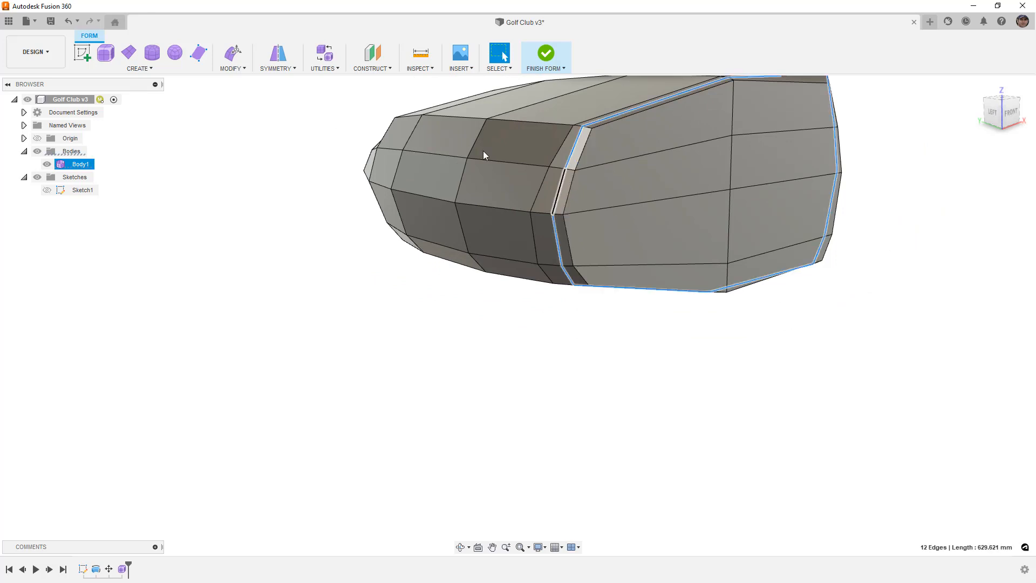
pyautogui.click(232, 59)
pyautogui.click(237, 99)
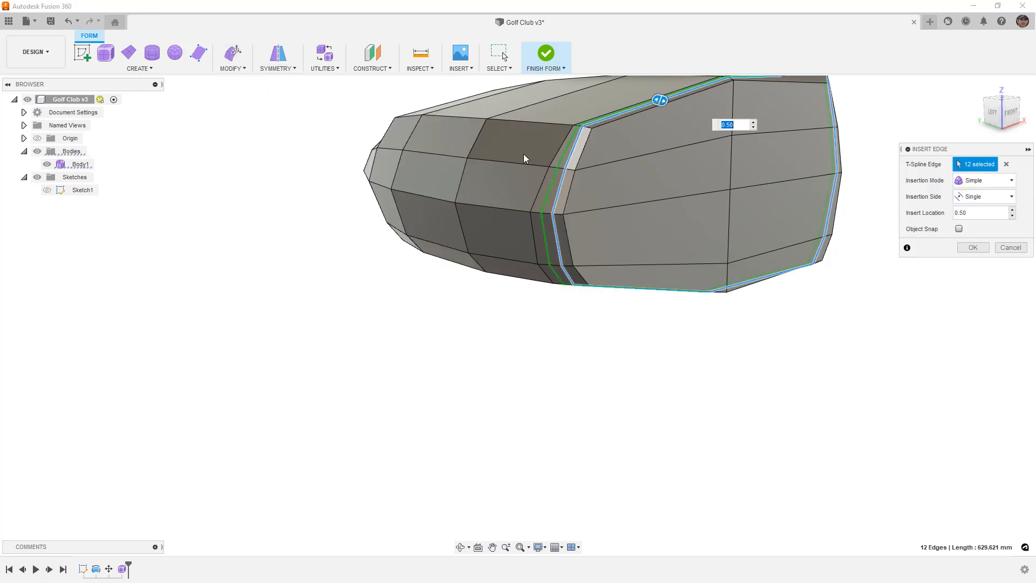
pyautogui.scroll(2, 667, 100)
pyautogui.moveTo(667, 100); pyautogui.dragTo(672, 104)
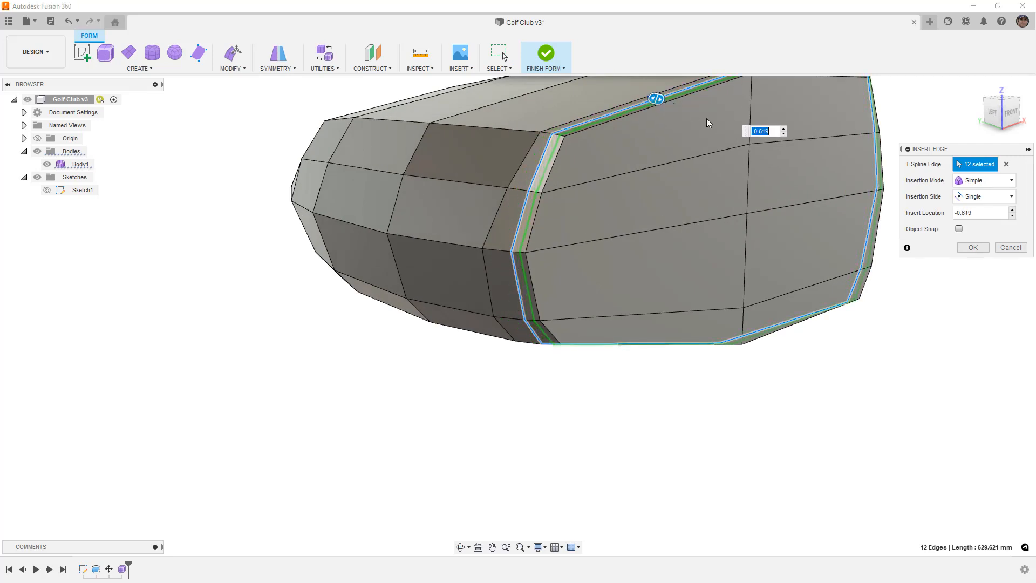
pyautogui.click(973, 248)
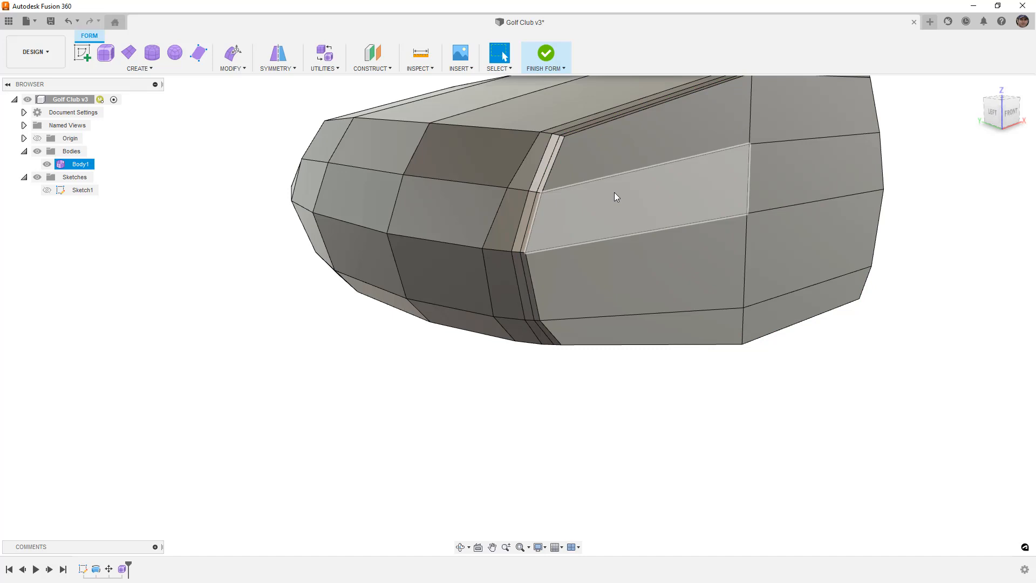
# - Scale the new middle edge loop around the face vertically by about 1.005 with Edit Form
pyautogui.scroll(2, 598, 176)
pyautogui.doubleClick(562, 141)
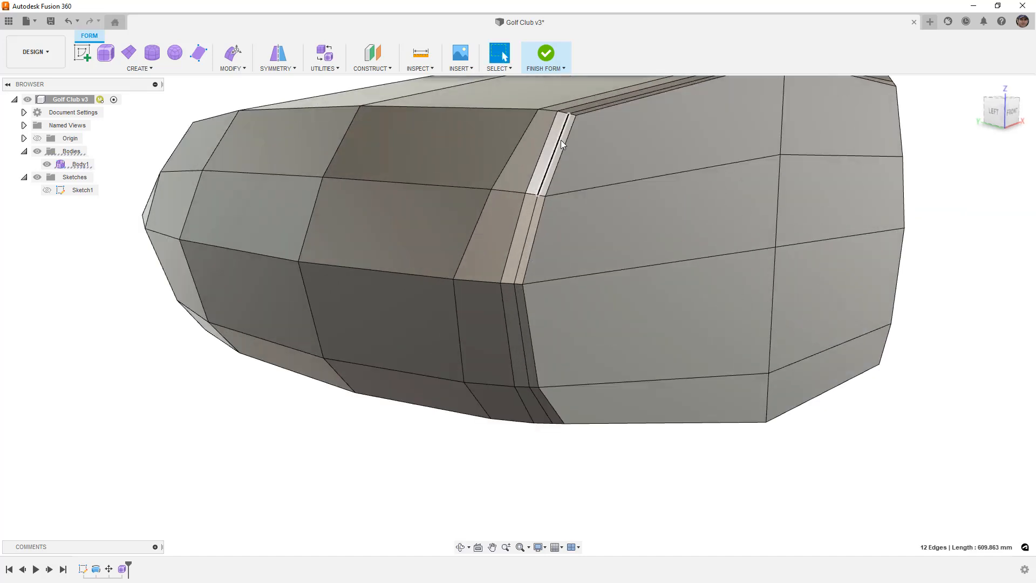
pyautogui.click(232, 52)
pyautogui.click(995, 113)
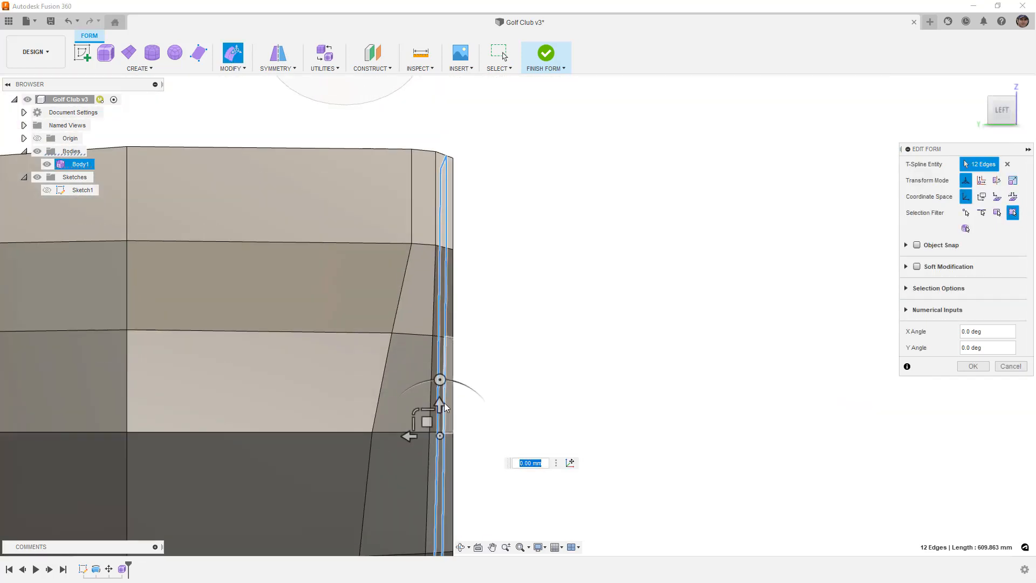
pyautogui.moveTo(426, 412); pyautogui.dragTo(426, 411)
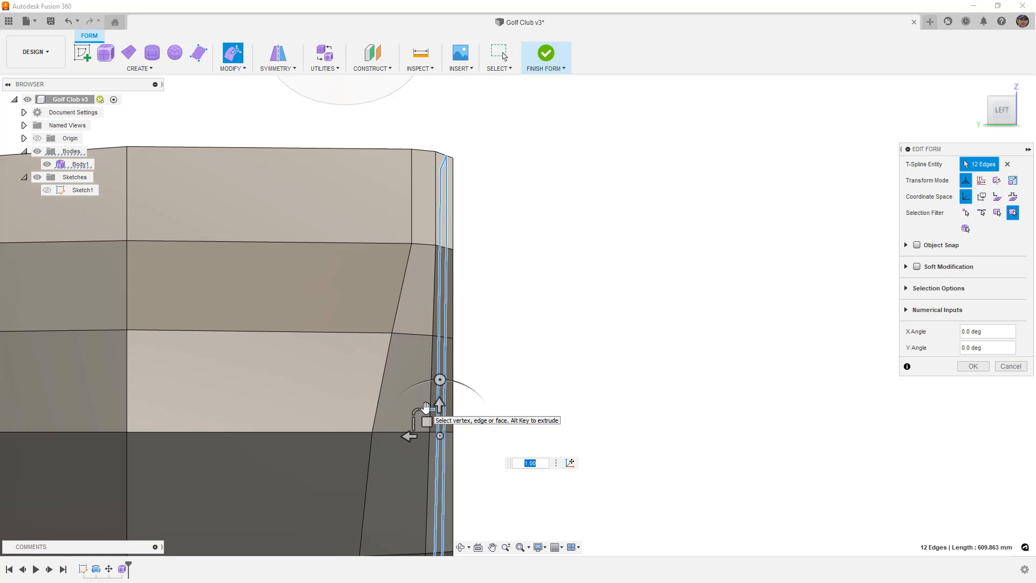
pyautogui.moveTo(426, 407); pyautogui.dragTo(426, 407)
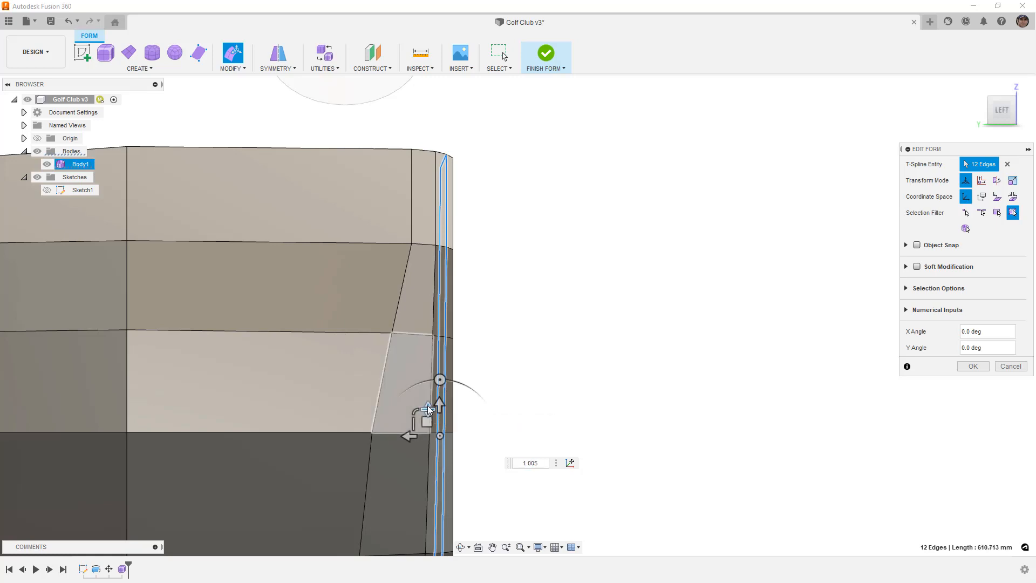
# - In the front view, move the loop's upper heel corner vertex about 1.36 mm outward and 0.52 mm up
pyautogui.keyDown('shift'); pyautogui.moveTo(628, 313); pyautogui.dragTo(534, 312, button='middle'); pyautogui.keyUp('shift')
pyautogui.click(1007, 111)
pyautogui.scroll(5, 872, 219)
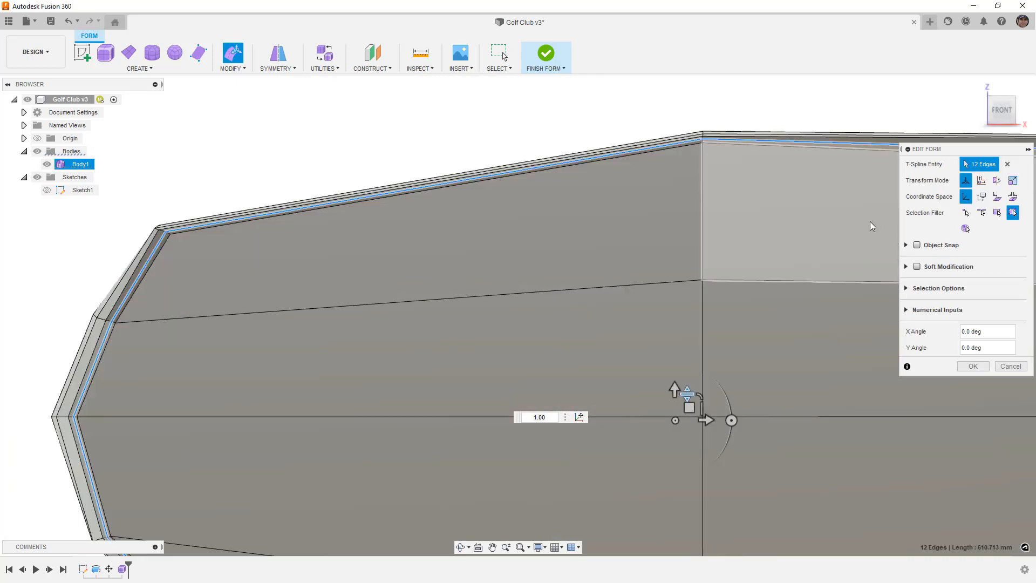
pyautogui.scroll(3, 766, 208)
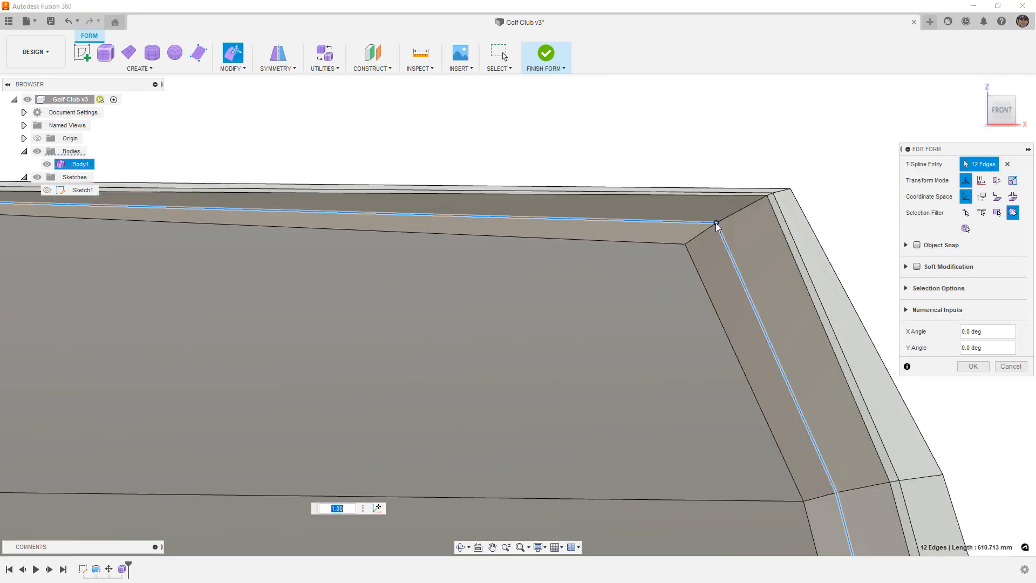
pyautogui.click(717, 223)
pyautogui.moveTo(732, 209); pyautogui.dragTo(746, 204)
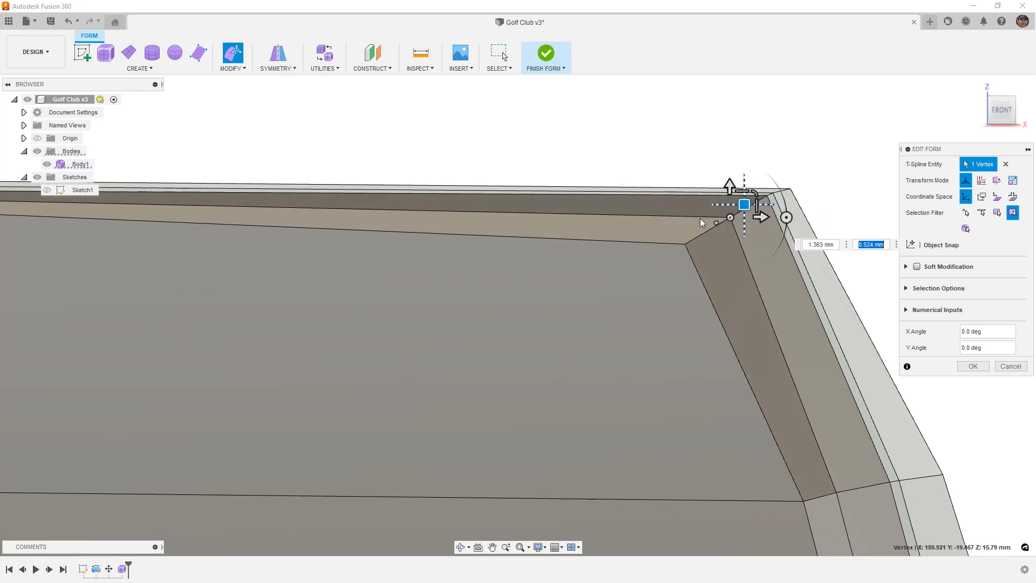
# - Adjust the middle loop's next vertices down the heel side of the face, and clear the selection
pyautogui.scroll(-2, 639, 227)
pyautogui.click(762, 396)
pyautogui.moveTo(775, 379)
pyautogui.mouseDown()
pyautogui.moveTo(783, 377)
pyautogui.moveTo(773, 391)
pyautogui.mouseUp()
pyautogui.scroll(-2, 706, 327)
pyautogui.scroll(2, 710, 345)
pyautogui.click(758, 398)
pyautogui.moveTo(701, 397); pyautogui.dragTo(690, 190, button='middle')
pyautogui.scroll(-2, 691, 190)
pyautogui.moveTo(659, 363); pyautogui.dragTo(762, 364, button='middle')
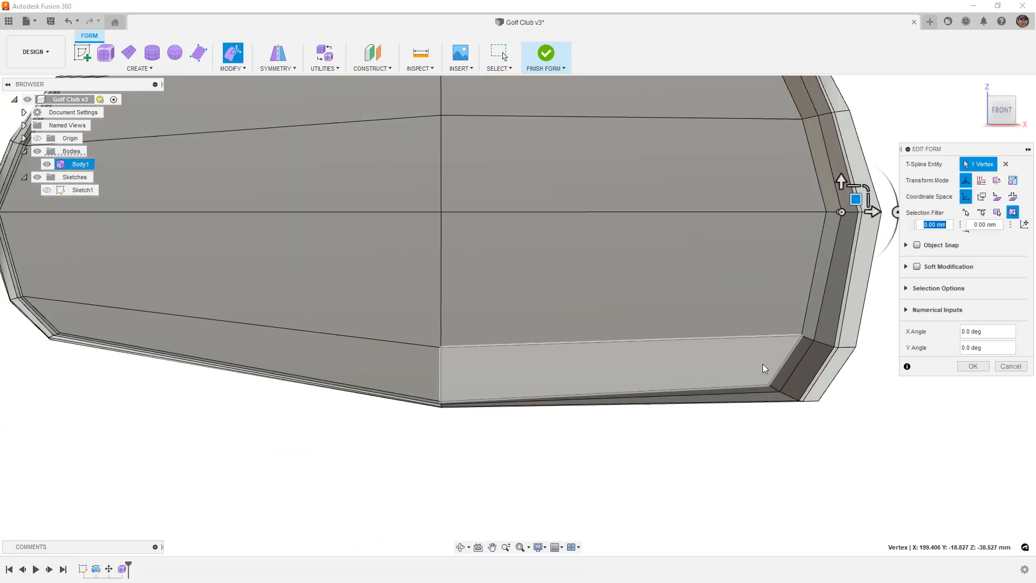
pyautogui.scroll(-3, 758, 361)
pyautogui.click(615, 446)
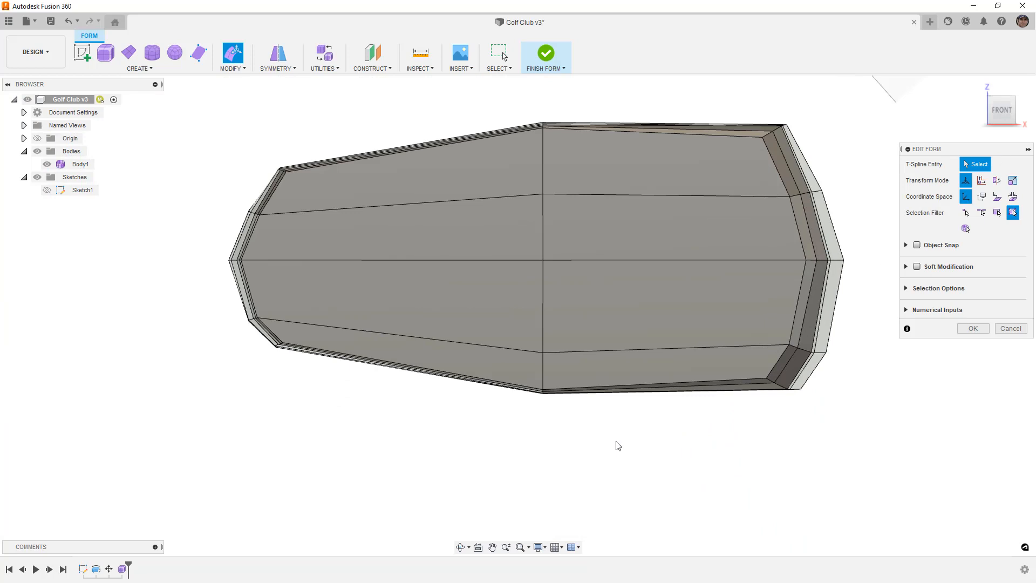
# - Check the face rim and heel side in smooth display, and finish the form edit in box display
pyautogui.hotkey('alt', '3')
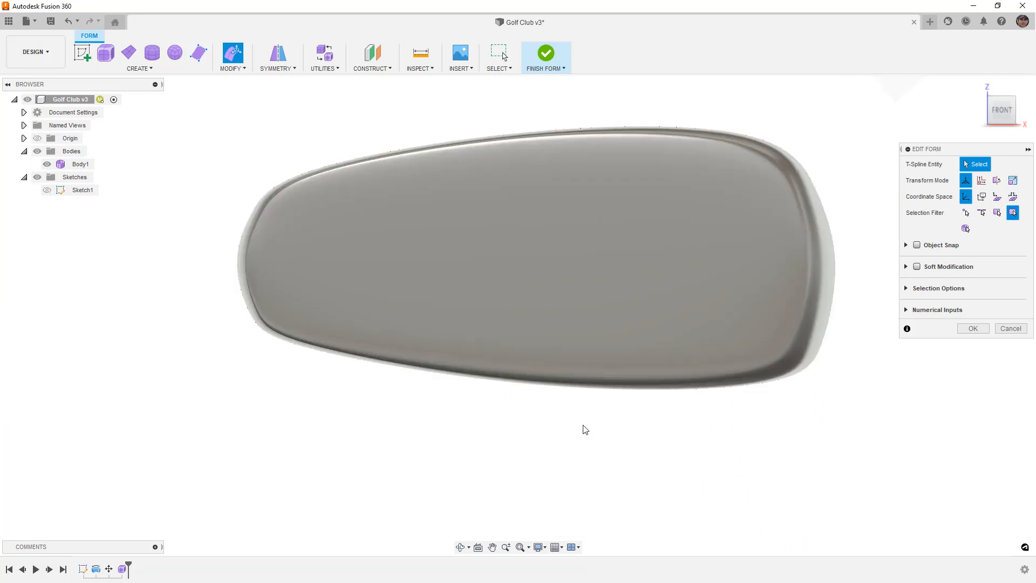
pyautogui.scroll(-2, 508, 389)
pyautogui.keyDown('shift'); pyautogui.moveTo(417, 376); pyautogui.dragTo(364, 311, button='middle'); pyautogui.keyUp('shift')
pyautogui.scroll(5, 443, 299)
pyautogui.scroll(-5, 413, 350)
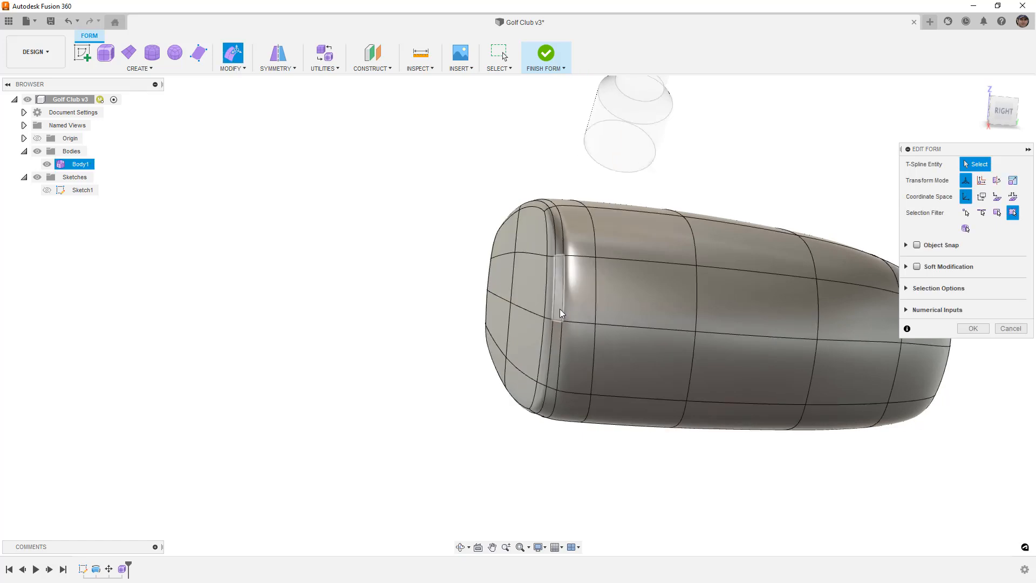
pyautogui.hotkey('alt', '1')
pyautogui.keyDown('shift'); pyautogui.moveTo(561, 303); pyautogui.dragTo(487, 247, button='middle'); pyautogui.keyUp('shift')
pyautogui.click(972, 329)
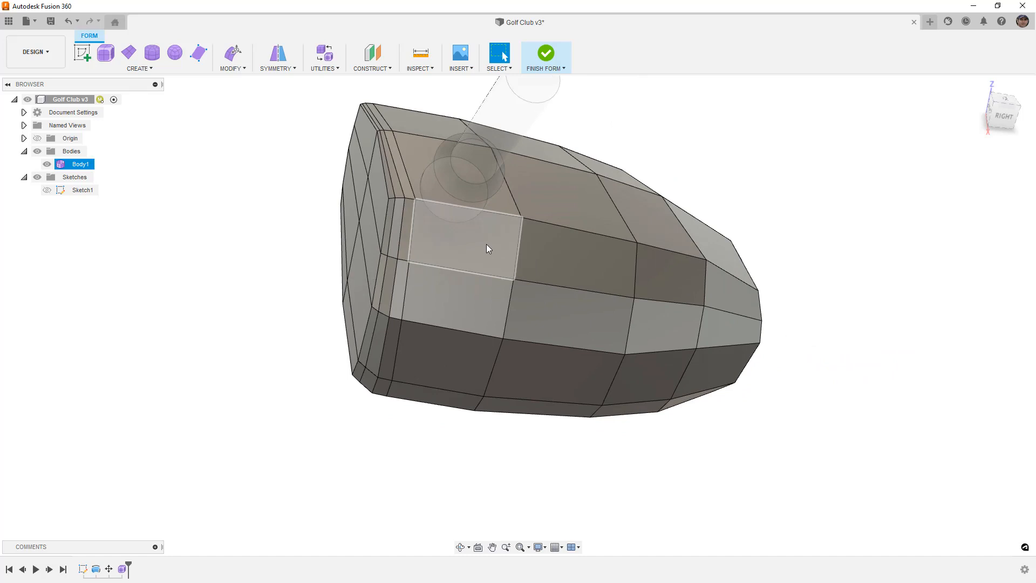
# - Insert points for a new edge path down the heel side from crown to sole, and delete the old edges between it and the face
pyautogui.click(233, 68)
pyautogui.click(242, 128)
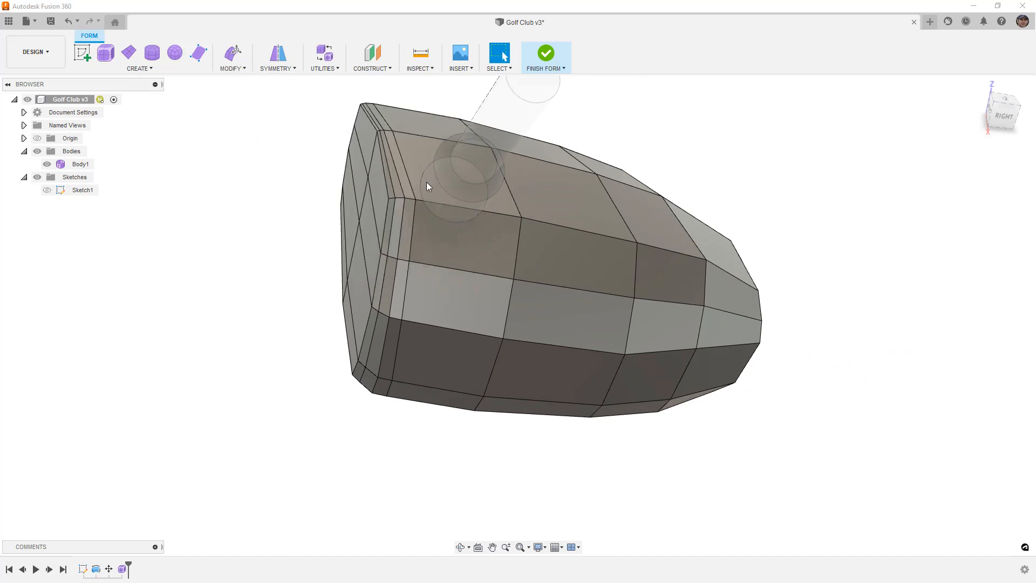
pyautogui.keyDown('shift'); pyautogui.moveTo(460, 167); pyautogui.dragTo(473, 237, button='middle'); pyautogui.keyUp('shift')
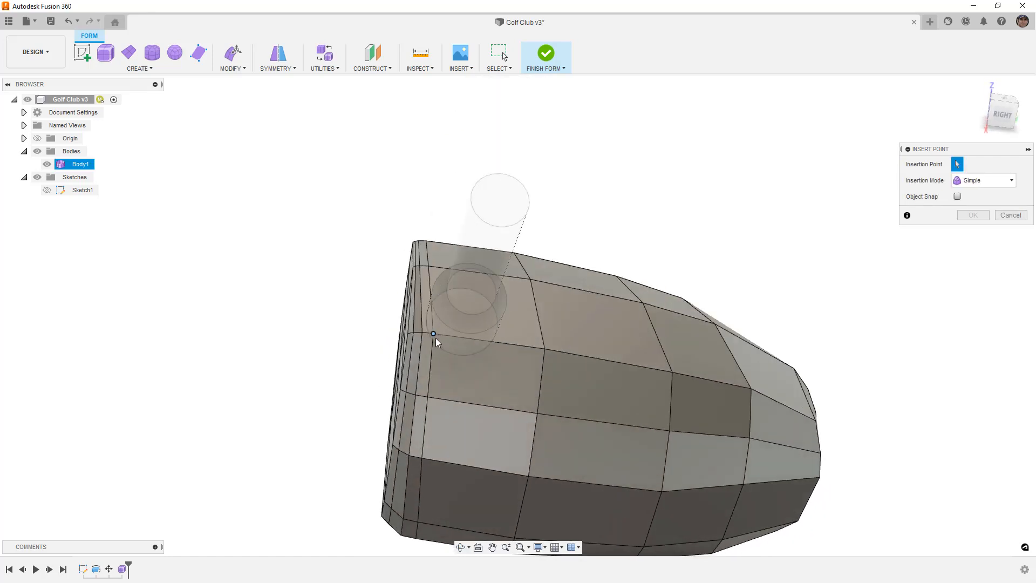
pyautogui.keyDown('shift'); pyautogui.moveTo(438, 346); pyautogui.dragTo(440, 251, button='middle'); pyautogui.keyUp('shift')
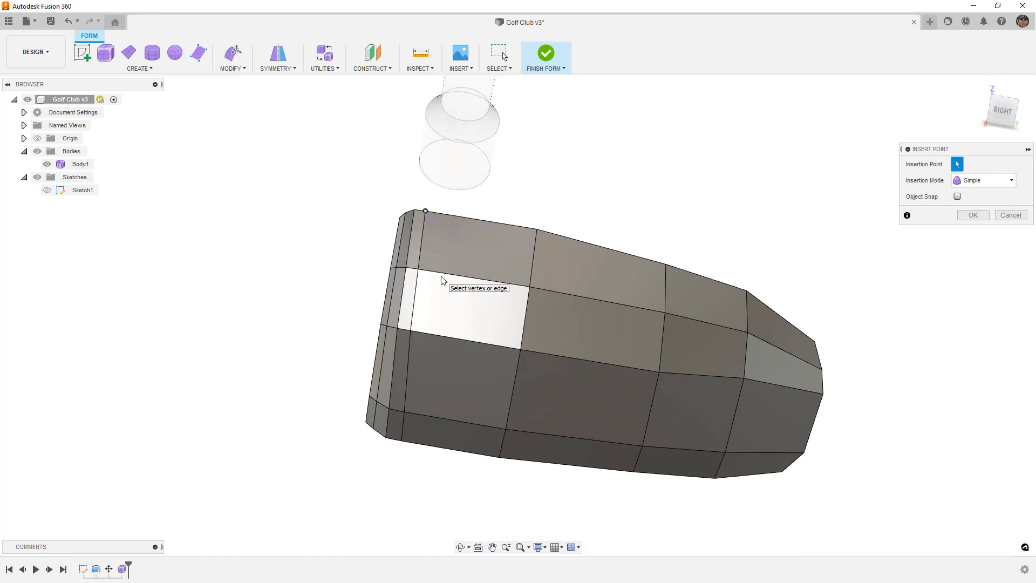
pyautogui.click(442, 272)
pyautogui.click(439, 334)
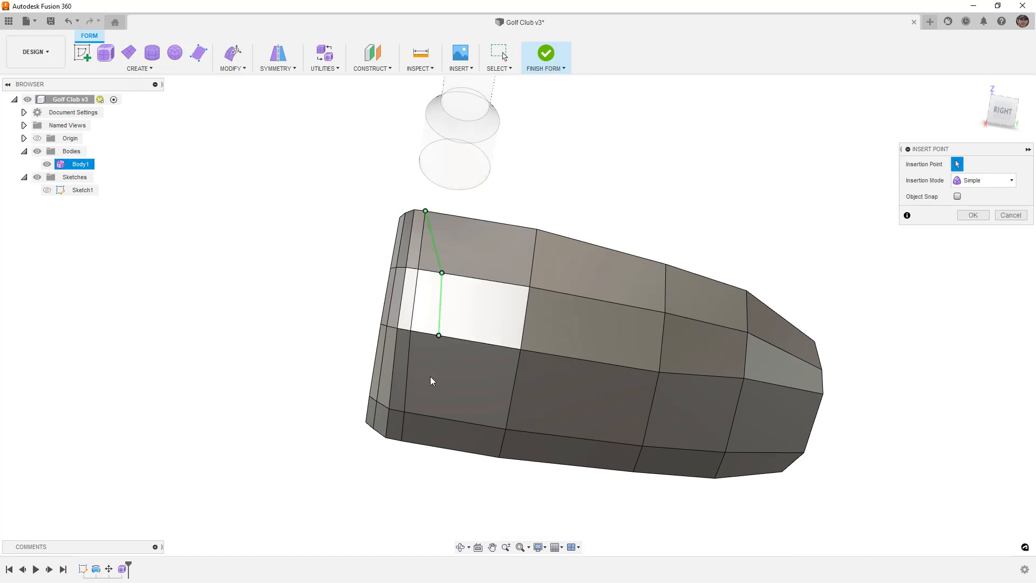
pyautogui.click(427, 415)
pyautogui.click(402, 440)
pyautogui.press('Return')
pyautogui.doubleClick(420, 263)
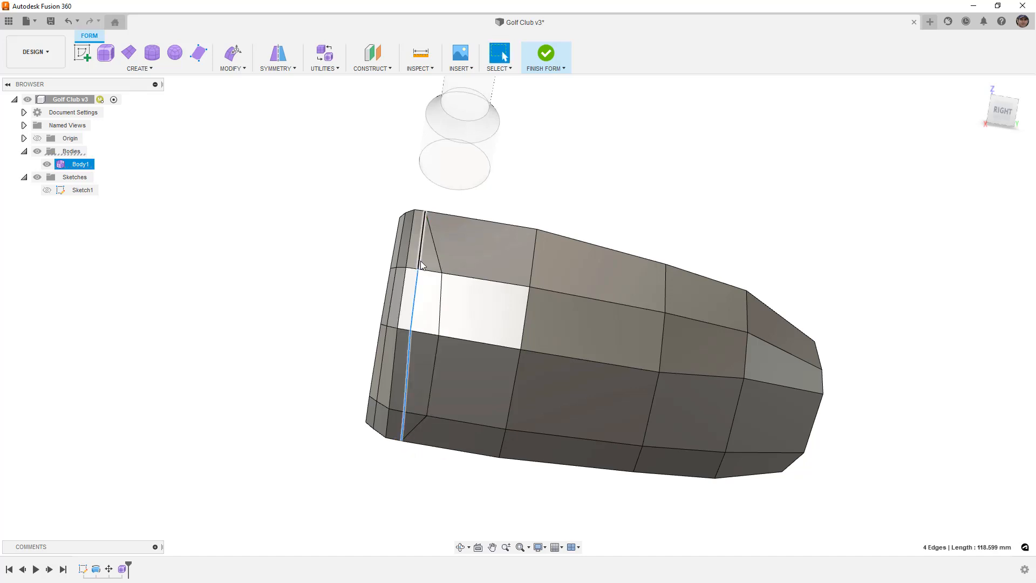
pyautogui.press('Escape')
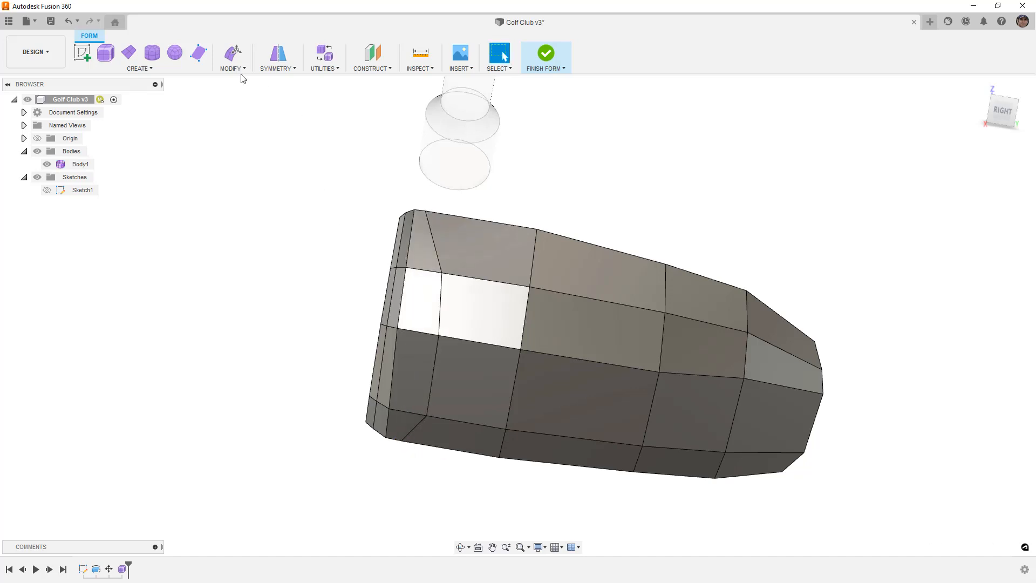
# - Insert points for another edge path down the heel side, from crown to sole, between the face rim and the neighbouring loop
pyautogui.click(240, 74)
pyautogui.click(242, 129)
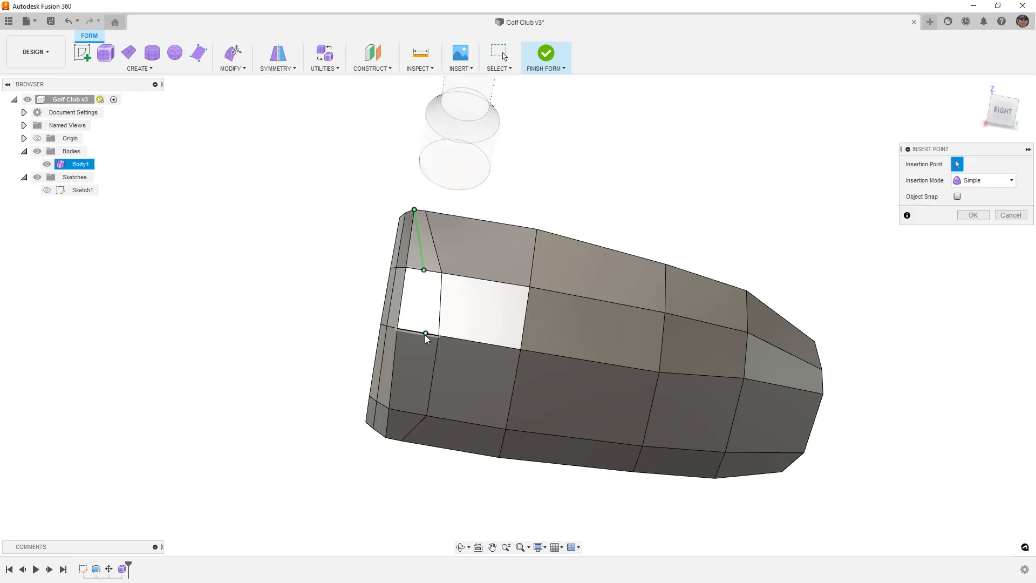
pyautogui.click(386, 438)
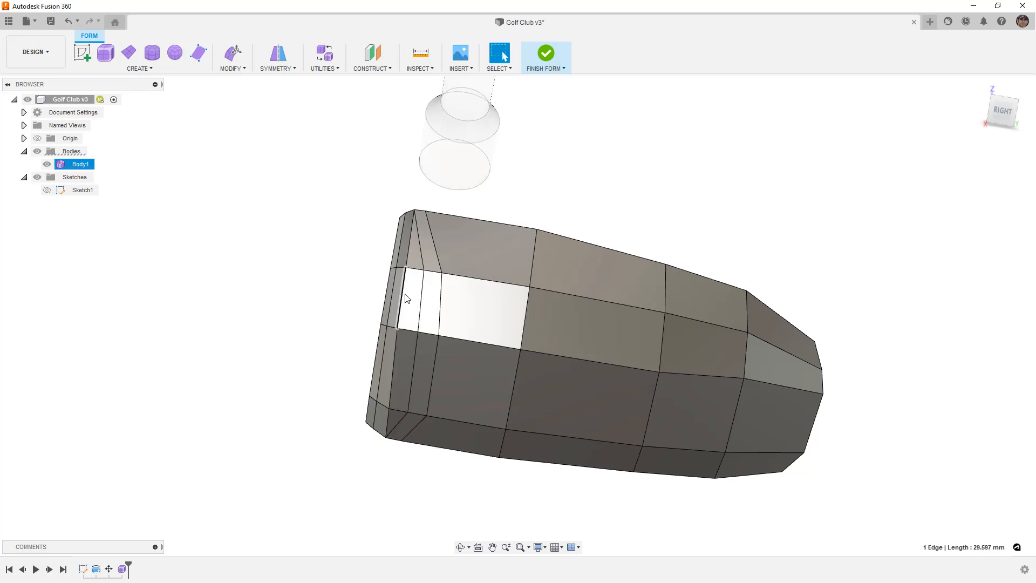
pyautogui.press('Escape')
# - Check the heel side in smooth display with and without edges, and save the design as a new version
pyautogui.keyDown('shift'); pyautogui.moveTo(408, 318); pyautogui.dragTo(301, 347, button='middle'); pyautogui.keyUp('shift')
pyautogui.click(301, 346)
pyautogui.hotkey('alt', '3')
pyautogui.keyDown('shift'); pyautogui.moveTo(427, 298); pyautogui.dragTo(427, 321, button='middle'); pyautogui.keyUp('shift')
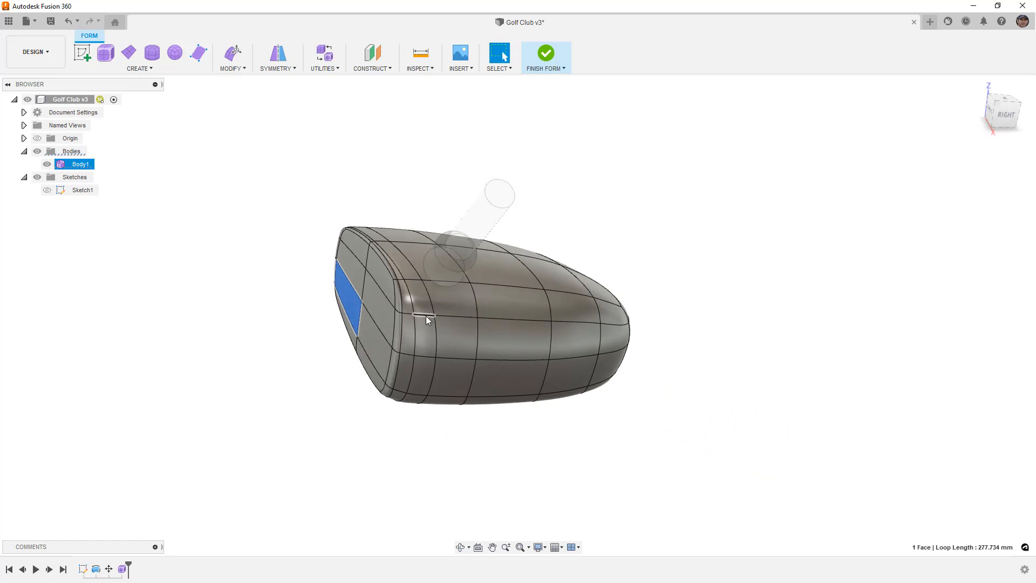
pyautogui.hotkey('ctrl', '4')
pyautogui.moveTo(542, 344)
pyautogui.keyDown('shift'); pyautogui.mouseDown(button='middle')
pyautogui.moveTo(533, 310)
pyautogui.moveTo(534, 367)
pyautogui.moveTo(467, 343)
pyautogui.mouseUp(button='middle'); pyautogui.keyUp('shift')
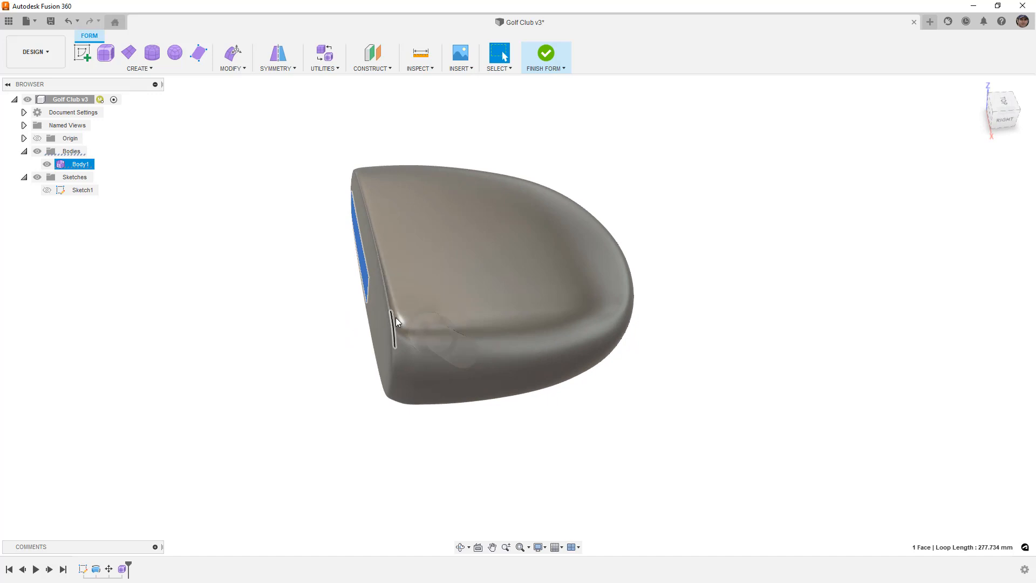
pyautogui.keyDown('shift'); pyautogui.moveTo(455, 335); pyautogui.dragTo(606, 331, button='middle'); pyautogui.keyUp('shift')
pyautogui.click(640, 339)
pyautogui.hotkey('ctrl', 's')
pyautogui.press('Return')
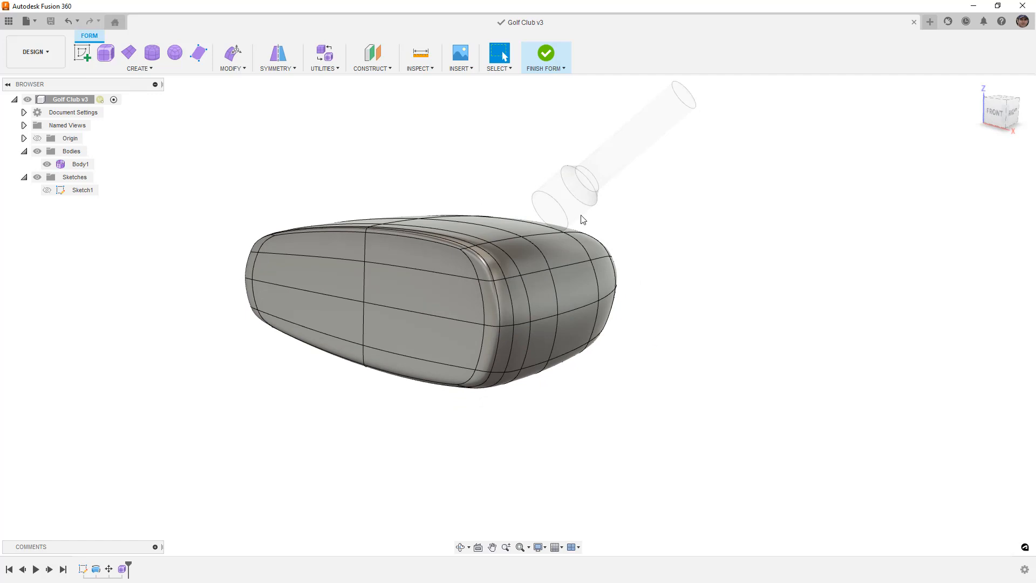
pyautogui.keyDown('shift'); pyautogui.moveTo(562, 211); pyautogui.dragTo(634, 225, button='middle'); pyautogui.keyUp('shift')
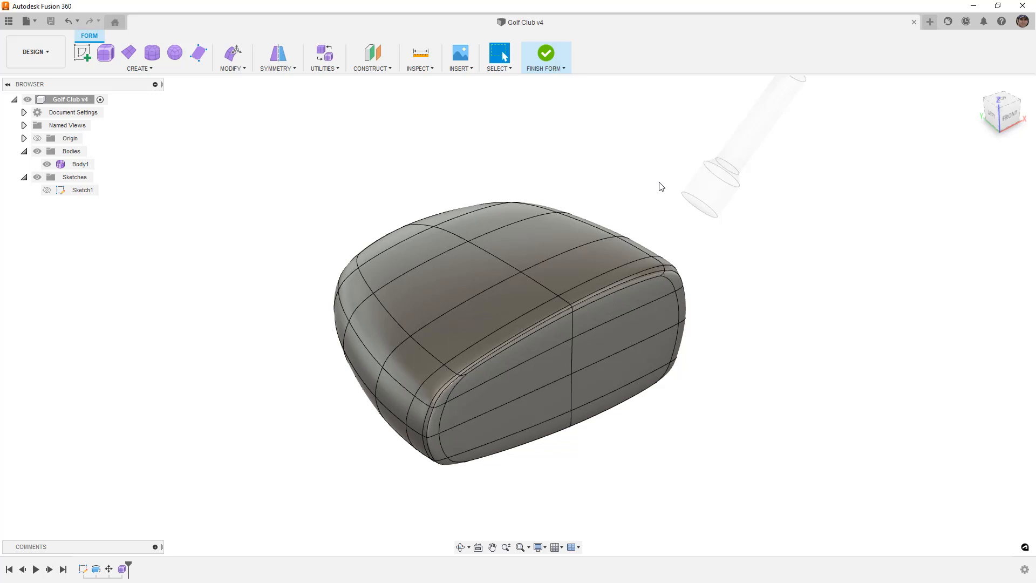
pyautogui.click(627, 317)
pyautogui.keyDown('shift'); pyautogui.moveTo(628, 318); pyautogui.dragTo(558, 299, button='middle'); pyautogui.keyUp('shift')
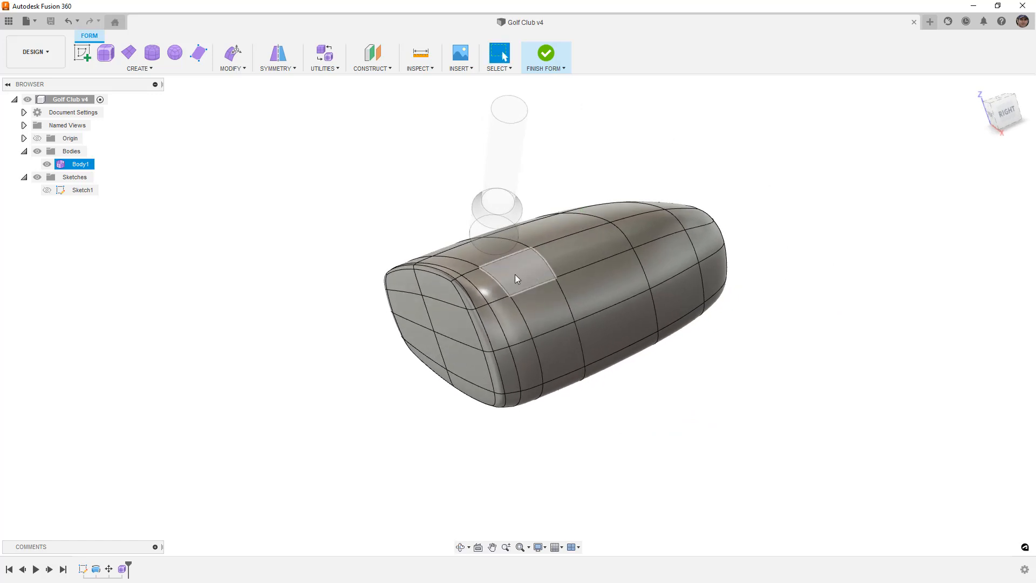
pyautogui.keyDown('shift'); pyautogui.moveTo(513, 271); pyautogui.dragTo(521, 327, button='middle'); pyautogui.keyUp('shift')
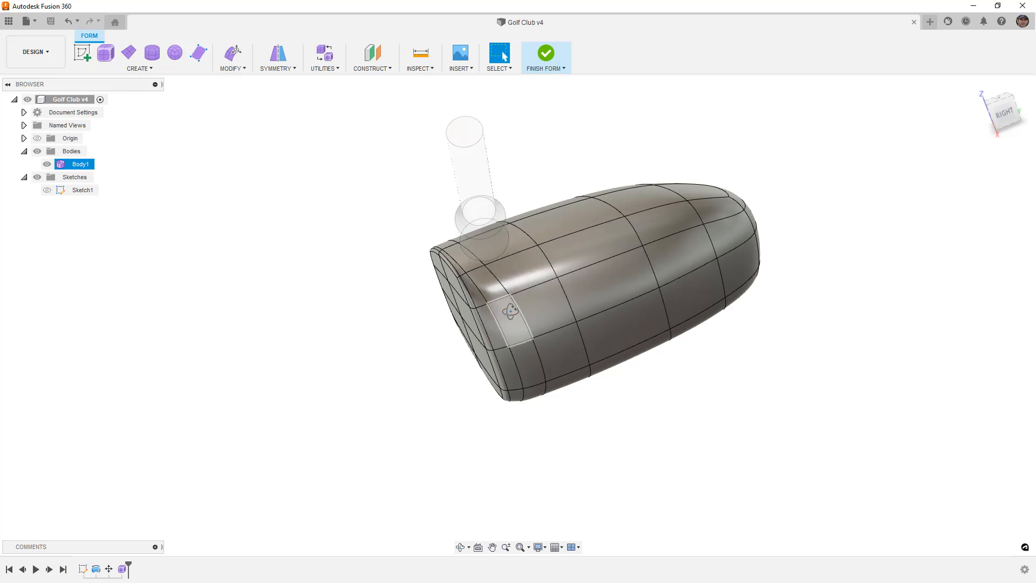
pyautogui.keyDown('shift'); pyautogui.moveTo(509, 313); pyautogui.dragTo(553, 299, button='middle'); pyautogui.keyUp('shift')
pyautogui.click(998, 117)
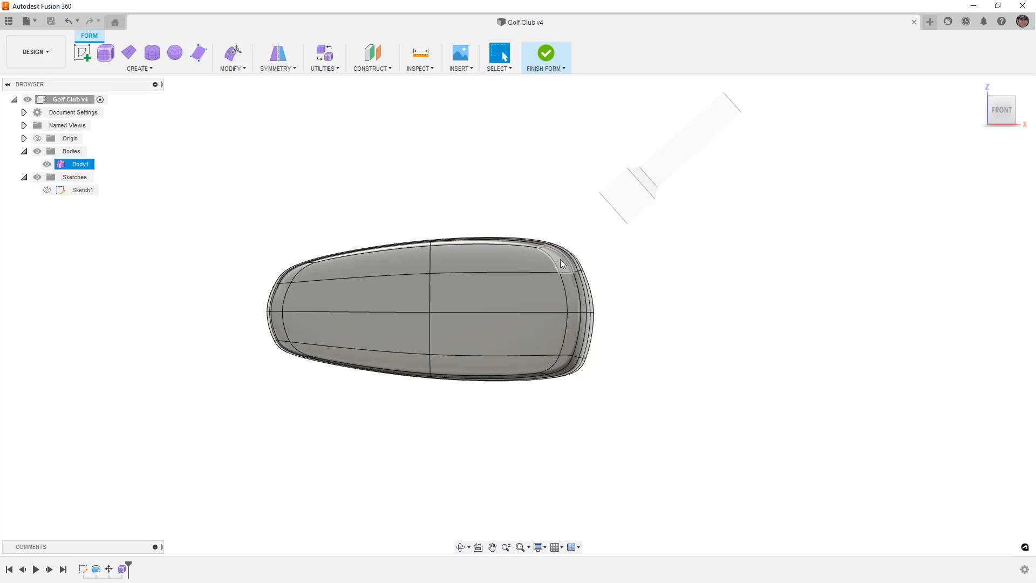
# - In the front view, extrude the two crown faces at the upper heel corner outward and up toward the hosel body
pyautogui.keyDown('shift'); pyautogui.moveTo(564, 258); pyautogui.dragTo(533, 285, button='middle'); pyautogui.keyUp('shift')
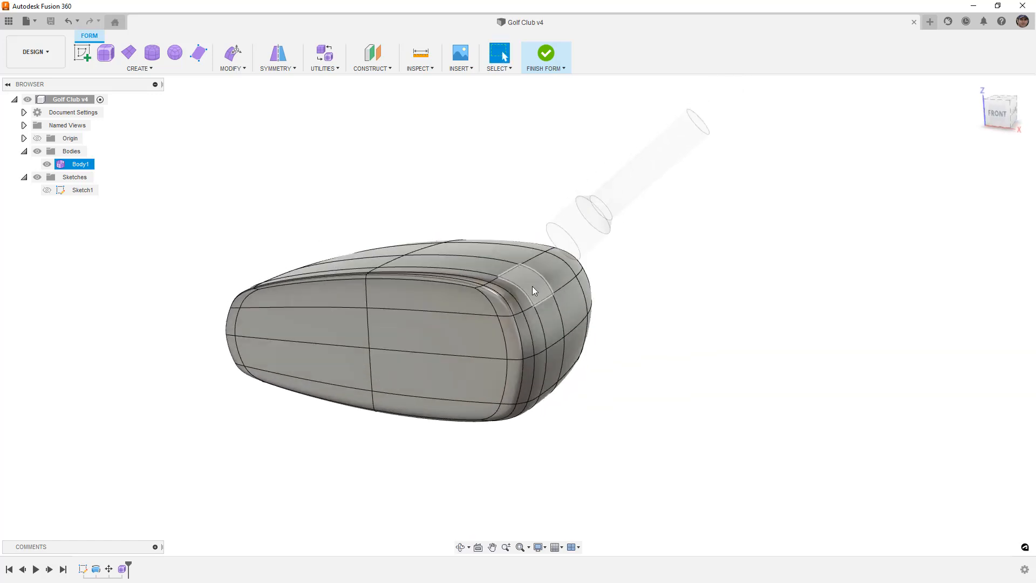
pyautogui.scroll(3, 522, 293)
pyautogui.click(517, 294)
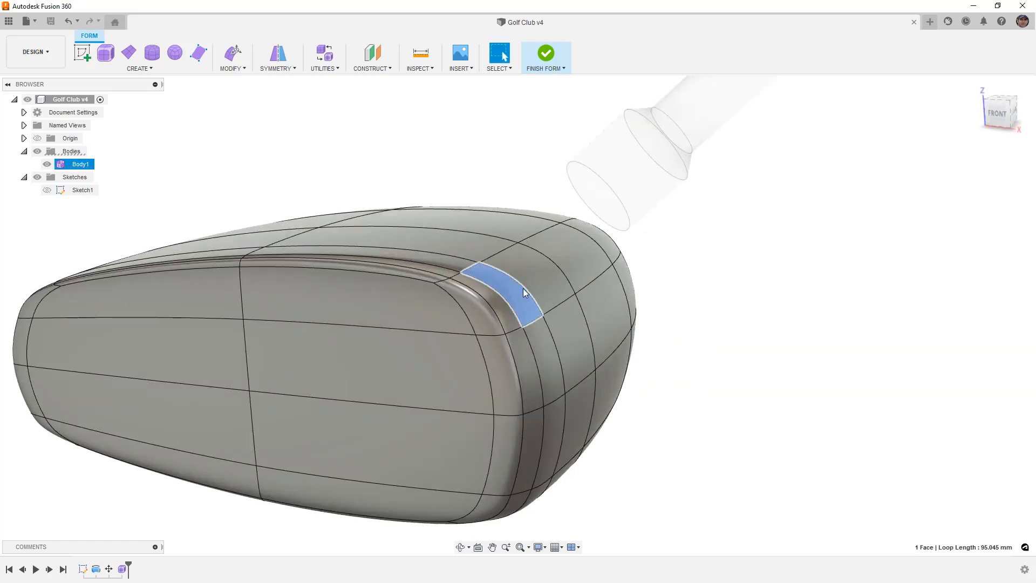
pyautogui.keyDown('shift'); pyautogui.click(534, 277); pyautogui.keyUp('shift')
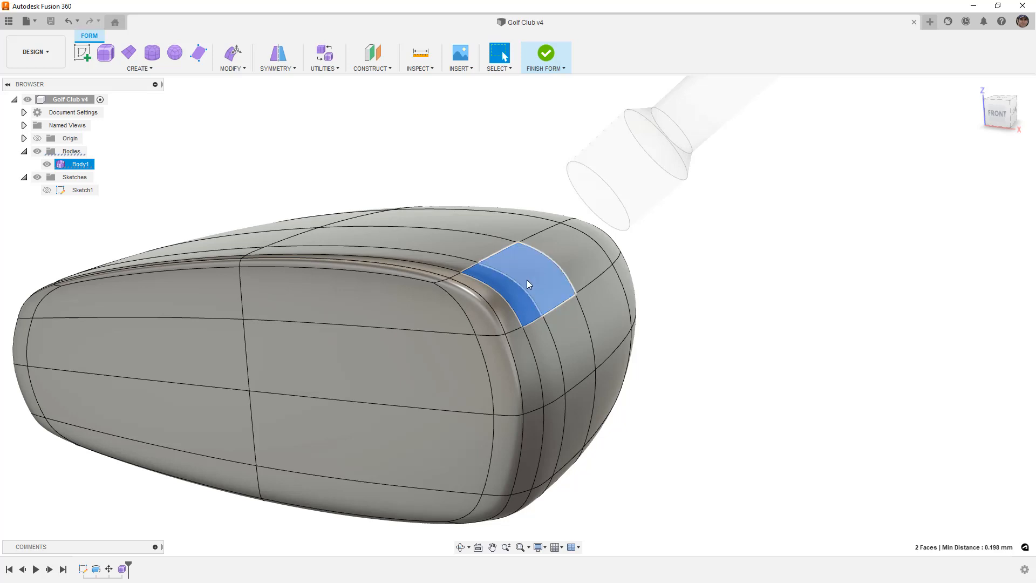
pyautogui.click(232, 54)
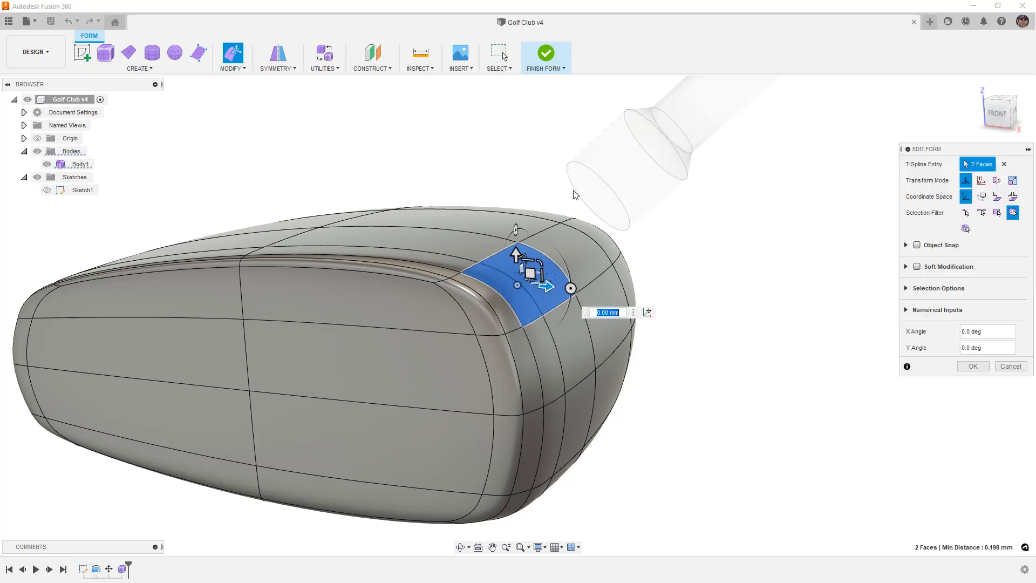
pyautogui.click(996, 113)
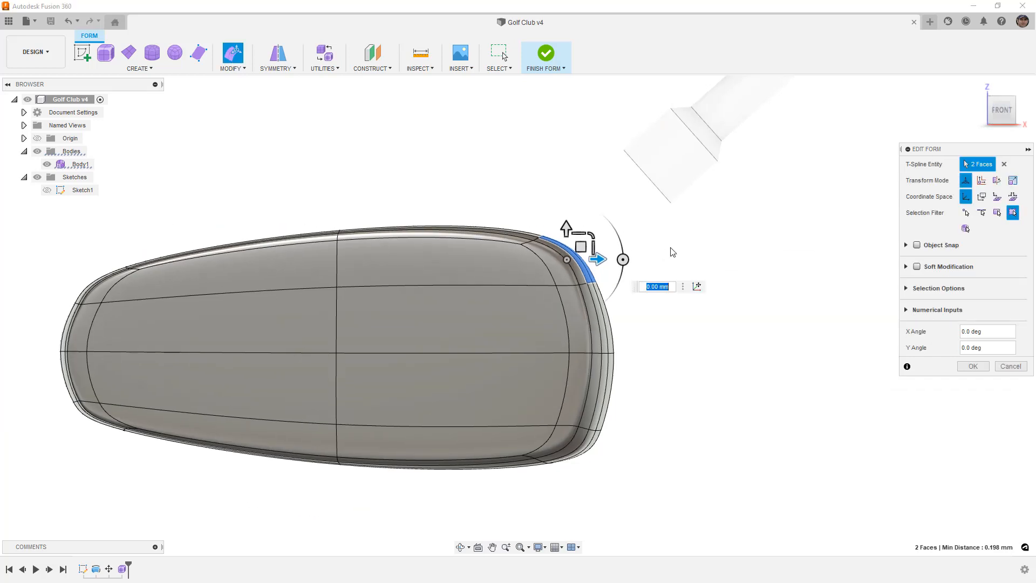
pyautogui.moveTo(582, 246); pyautogui.dragTo(679, 178)
pyautogui.click(678, 268)
# - Narrow the extruded neck's two end faces front to back to suit the hosel's width, and finish the form edit
pyautogui.keyDown('shift'); pyautogui.moveTo(678, 268); pyautogui.dragTo(585, 253, button='middle'); pyautogui.keyUp('shift')
pyautogui.click(677, 182)
pyautogui.keyDown('shift'); pyautogui.click(724, 179); pyautogui.keyUp('shift')
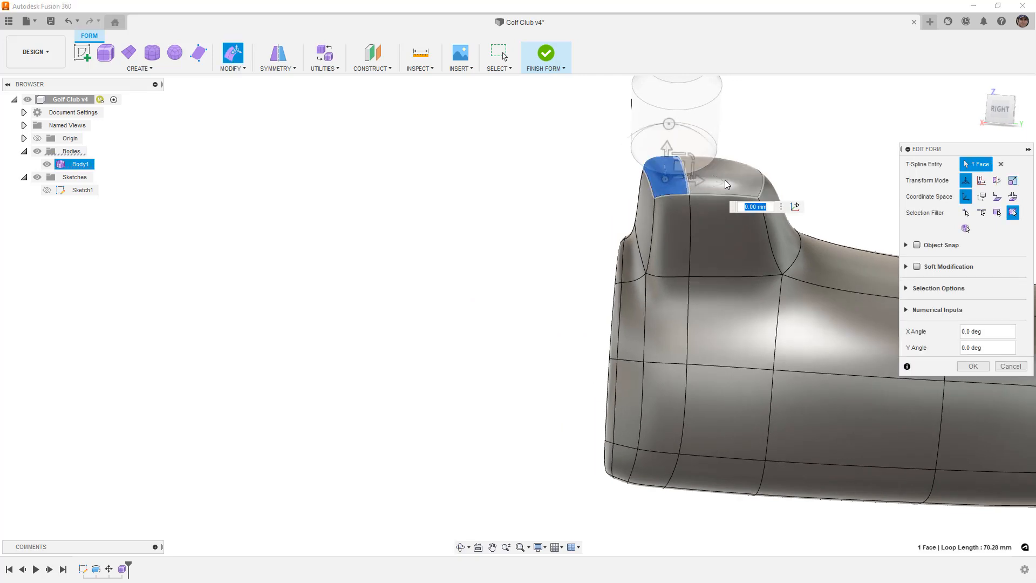
pyautogui.moveTo(730, 182); pyautogui.dragTo(706, 182)
pyautogui.click(544, 220)
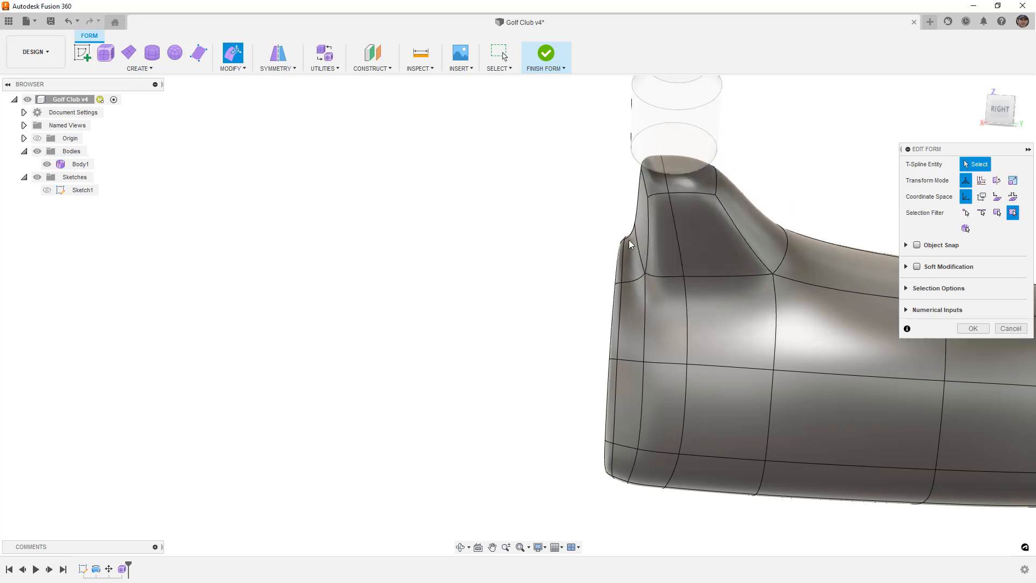
pyautogui.click(972, 329)
# - Delete the two end faces of the neck to leave its end open toward the hosel
pyautogui.keyDown('shift'); pyautogui.moveTo(732, 276); pyautogui.dragTo(827, 284, button='middle'); pyautogui.keyUp('shift')
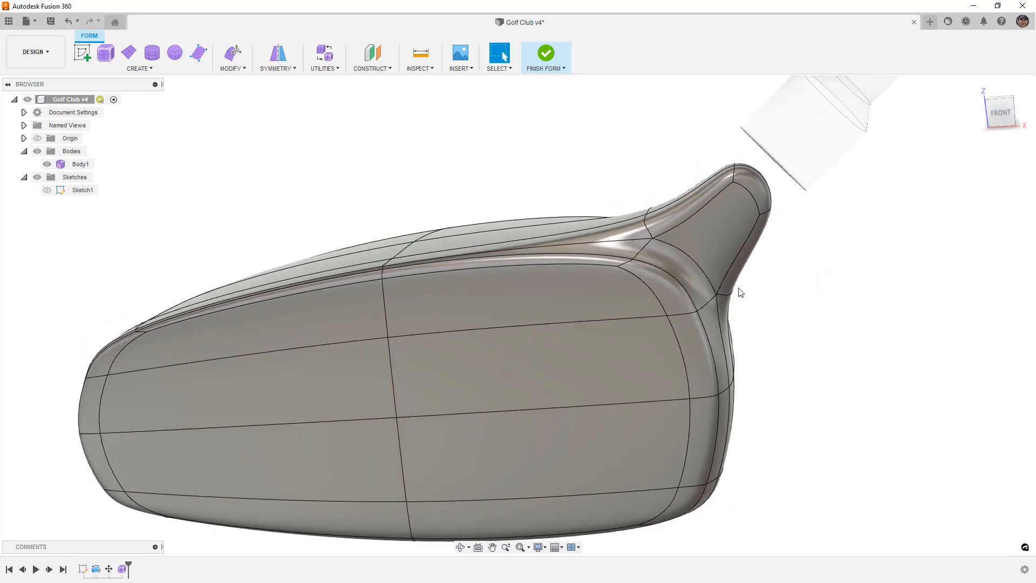
pyautogui.keyDown('shift'); pyautogui.moveTo(772, 262); pyautogui.dragTo(704, 245, button='middle'); pyautogui.keyUp('shift')
pyautogui.click(721, 238)
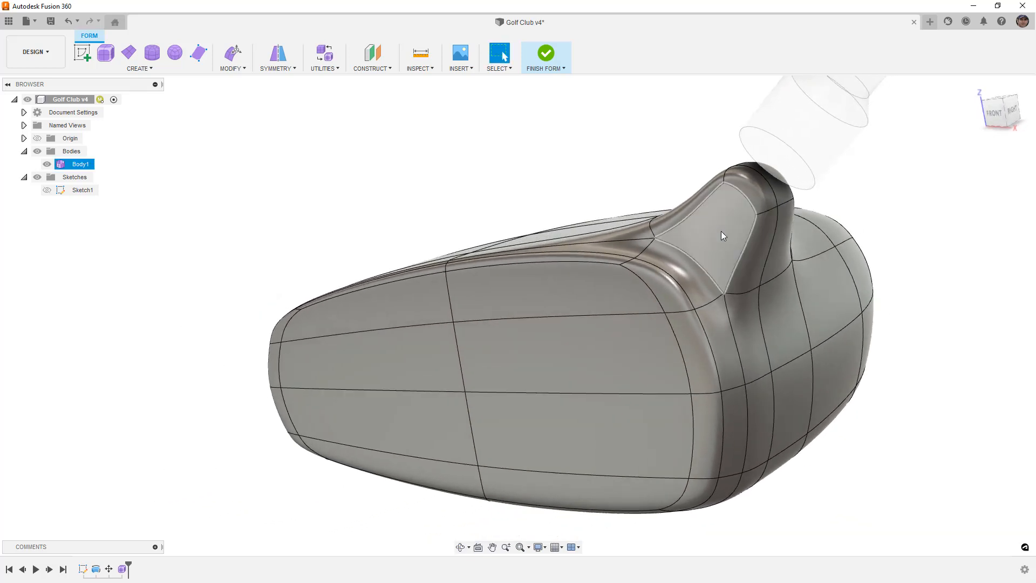
pyautogui.click(764, 193)
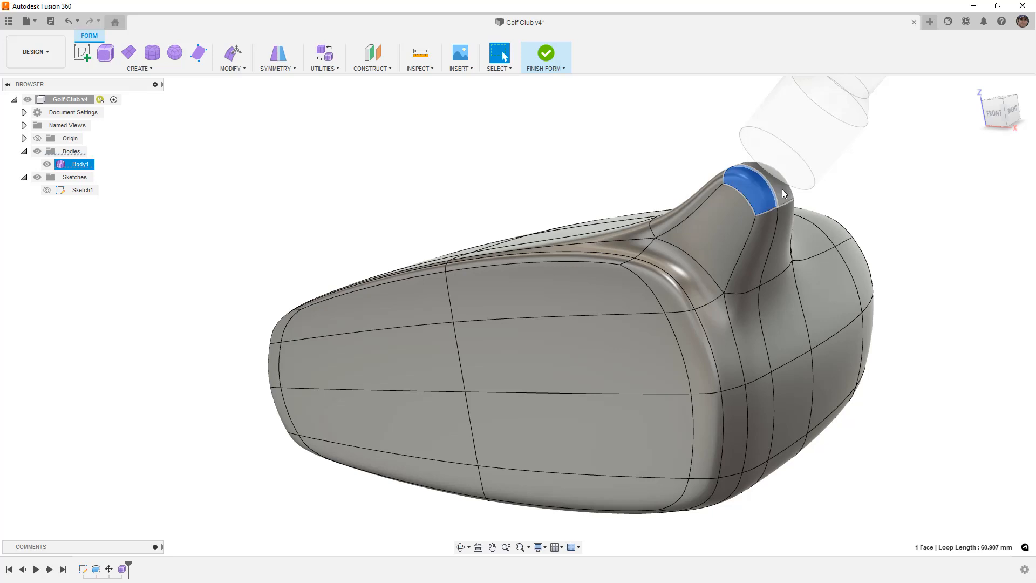
pyautogui.press('Delete')
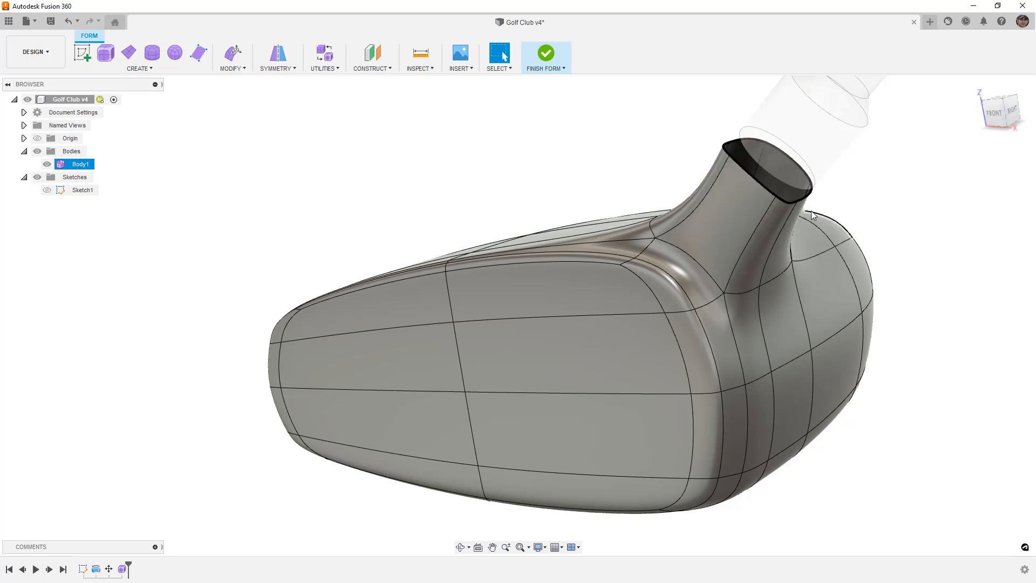
# - Examine the neck's transition into the face and crown from several angles, with the edges hidden and shown
pyautogui.keyDown('shift'); pyautogui.moveTo(776, 196); pyautogui.dragTo(761, 293, button='middle'); pyautogui.keyUp('shift')
pyautogui.keyDown('shift'); pyautogui.click(703, 241); pyautogui.keyUp('shift')
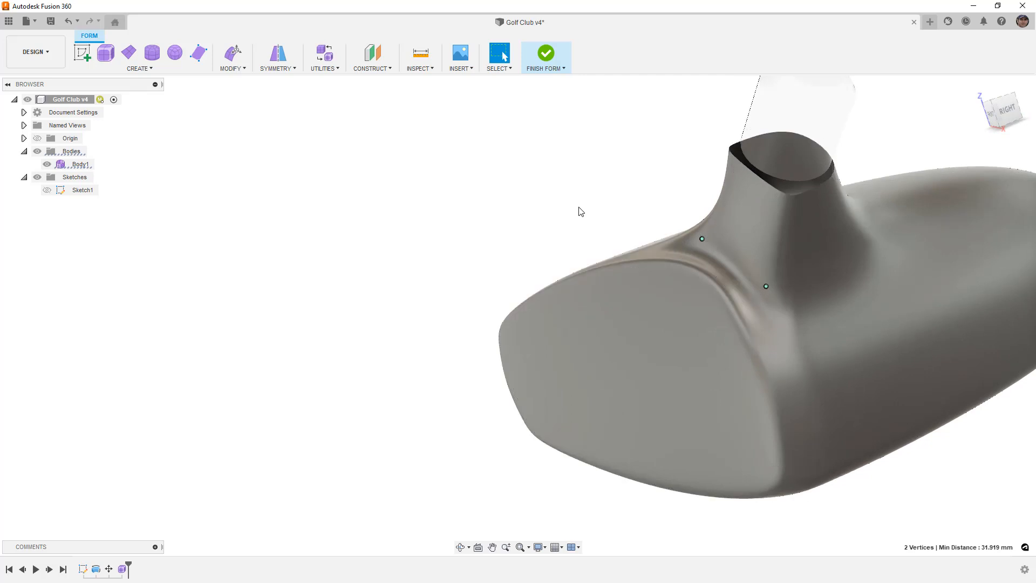
pyautogui.keyDown('shift'); pyautogui.moveTo(607, 217); pyautogui.dragTo(629, 242, button='middle'); pyautogui.keyUp('shift')
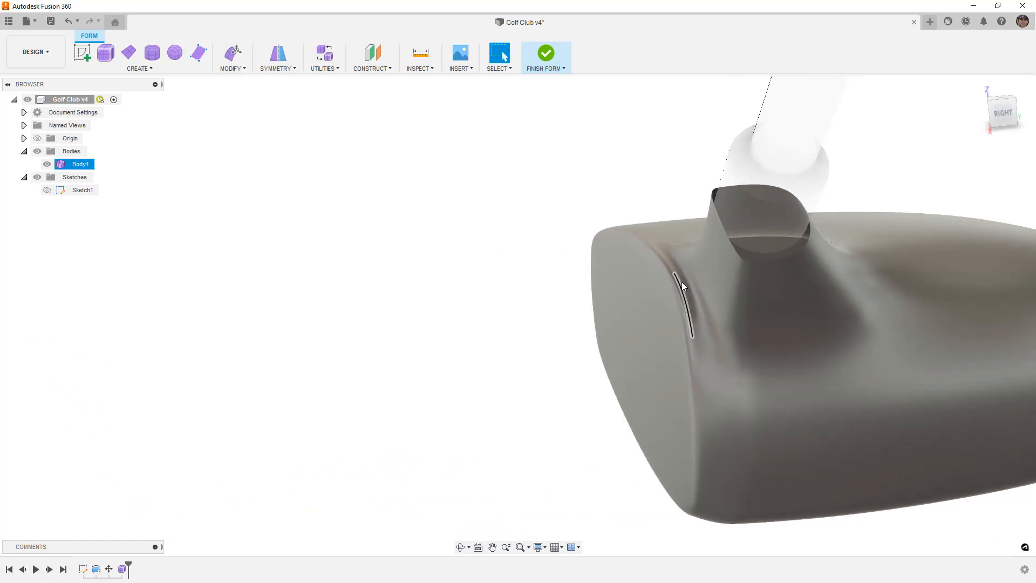
pyautogui.keyDown('shift'); pyautogui.moveTo(694, 311); pyautogui.dragTo(808, 330, button='middle'); pyautogui.keyUp('shift')
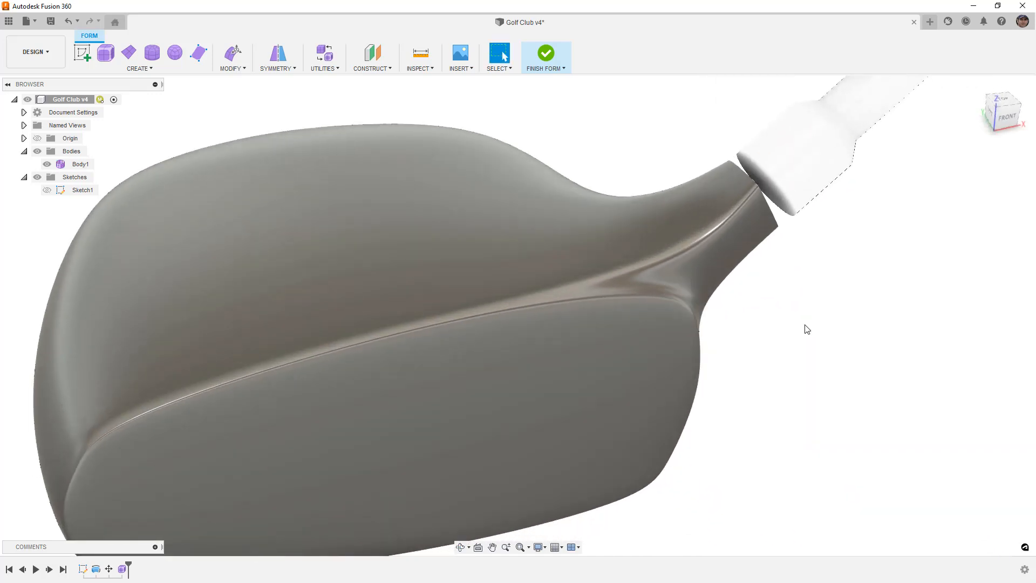
pyautogui.click(678, 270)
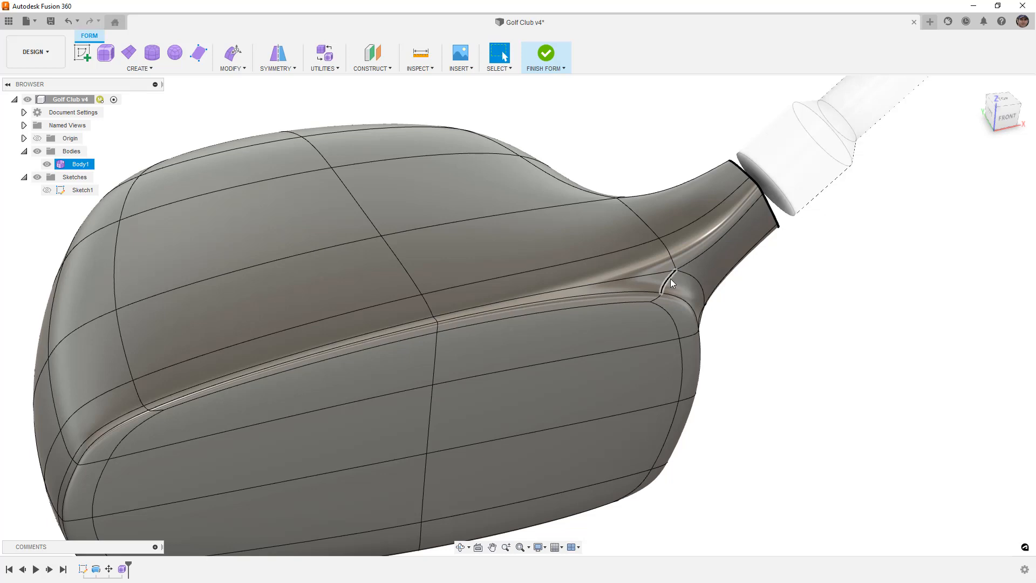
pyautogui.click(761, 291)
# - Start a Match from the neck's six open-end edges to the circular lower edge of the hosel body
pyautogui.moveTo(786, 251); pyautogui.dragTo(762, 273, button='middle')
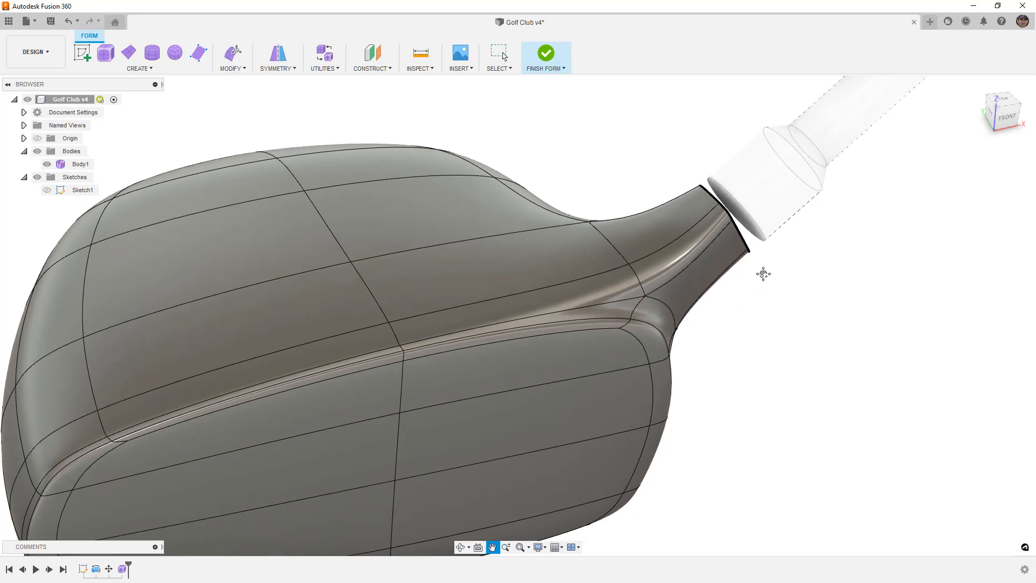
pyautogui.click(246, 71)
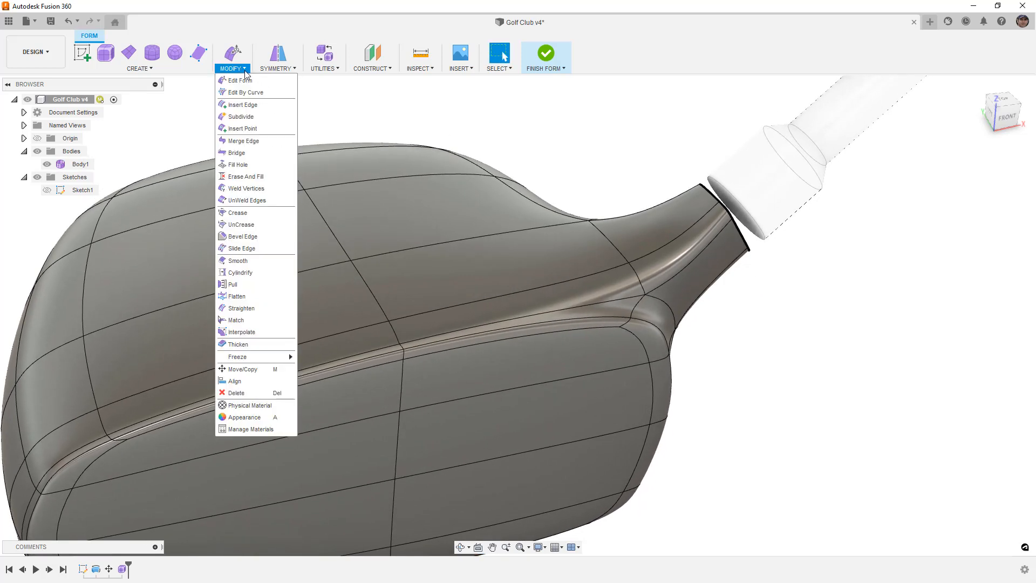
pyautogui.click(242, 320)
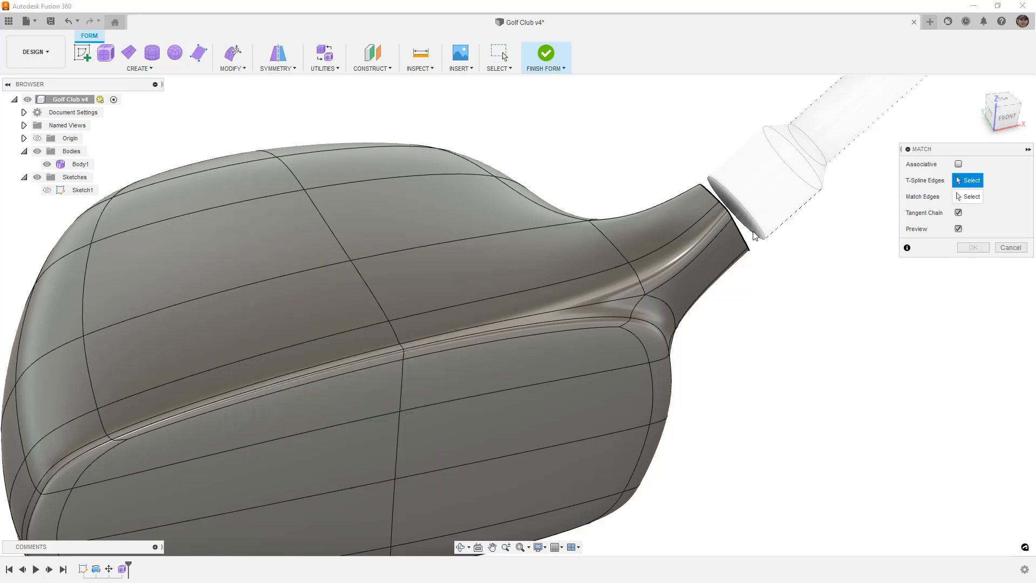
pyautogui.doubleClick(736, 231)
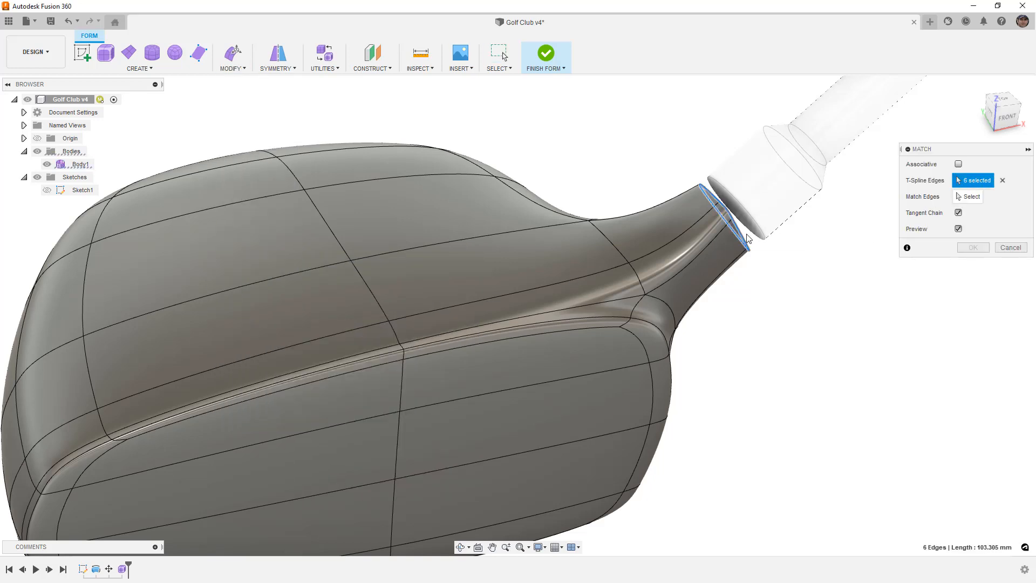
pyautogui.click(963, 198)
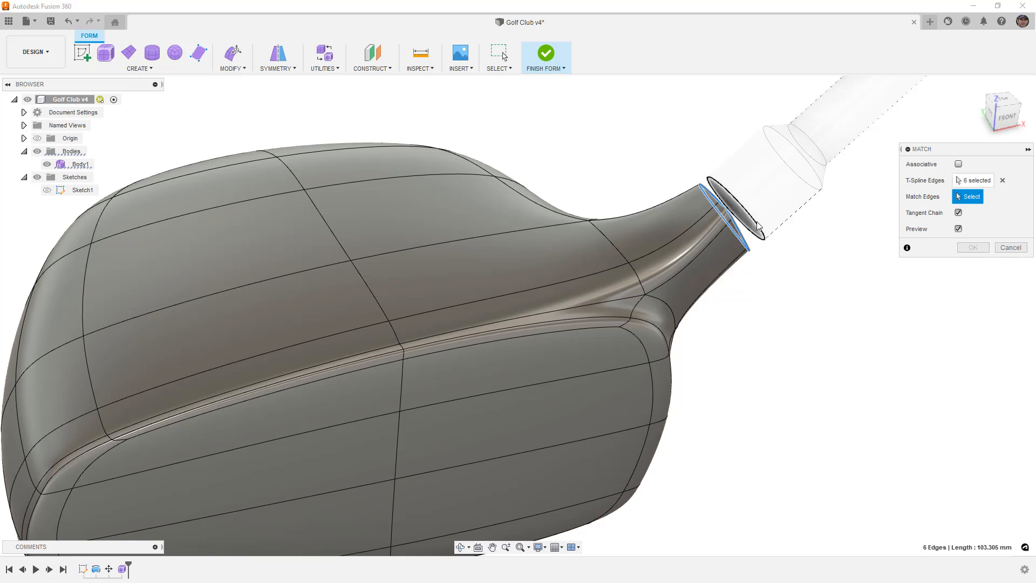
pyautogui.click(754, 231)
# - Compare the continuity options for the match, including Curvature, and set the continuity to Tangent
pyautogui.click(992, 246)
pyautogui.click(991, 261)
pyautogui.keyDown('shift'); pyautogui.moveTo(850, 270); pyautogui.dragTo(847, 250, button='middle'); pyautogui.keyUp('shift')
pyautogui.click(999, 244)
pyautogui.click(998, 286)
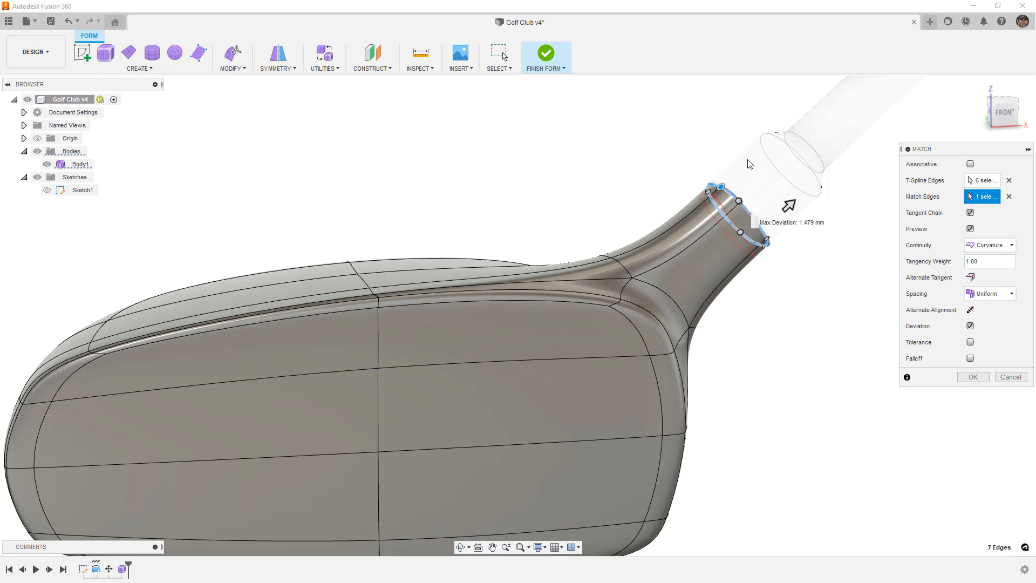
pyautogui.click(997, 242)
pyautogui.click(993, 271)
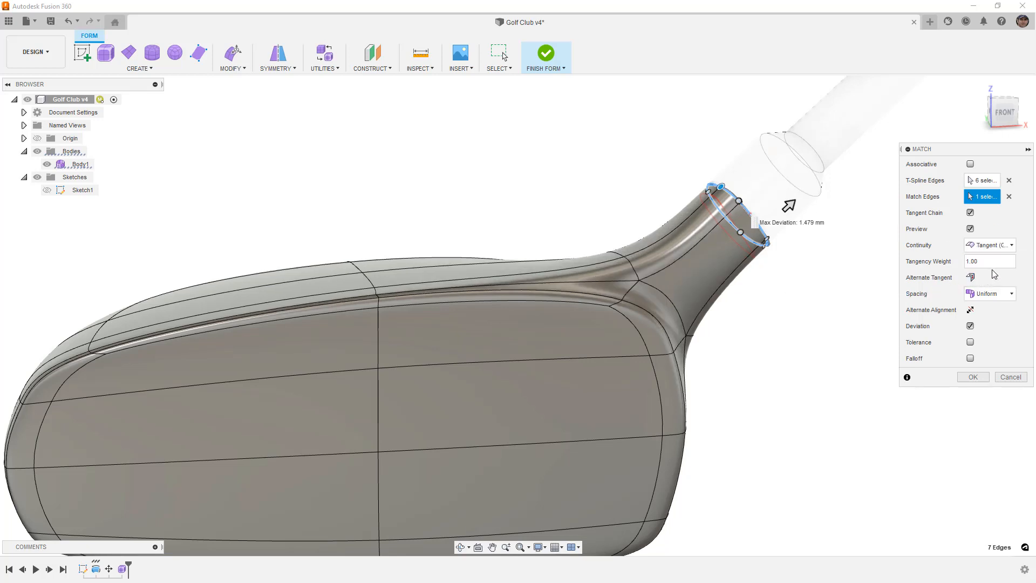
# - In the front view, review the spacing options of the match, keep Uniform, and inspect the neck's joint with the hosel
pyautogui.click(1002, 111)
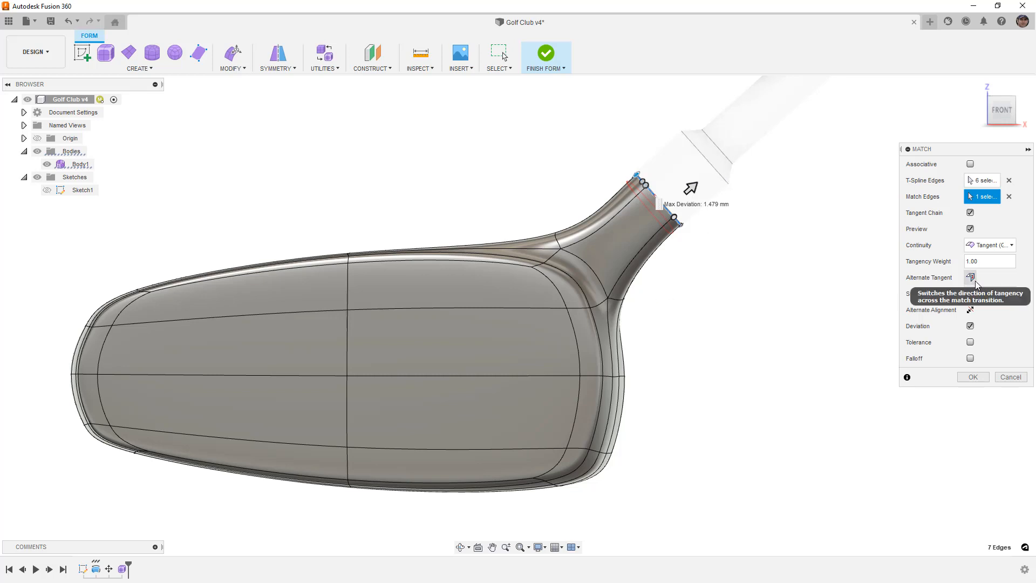
pyautogui.click(996, 299)
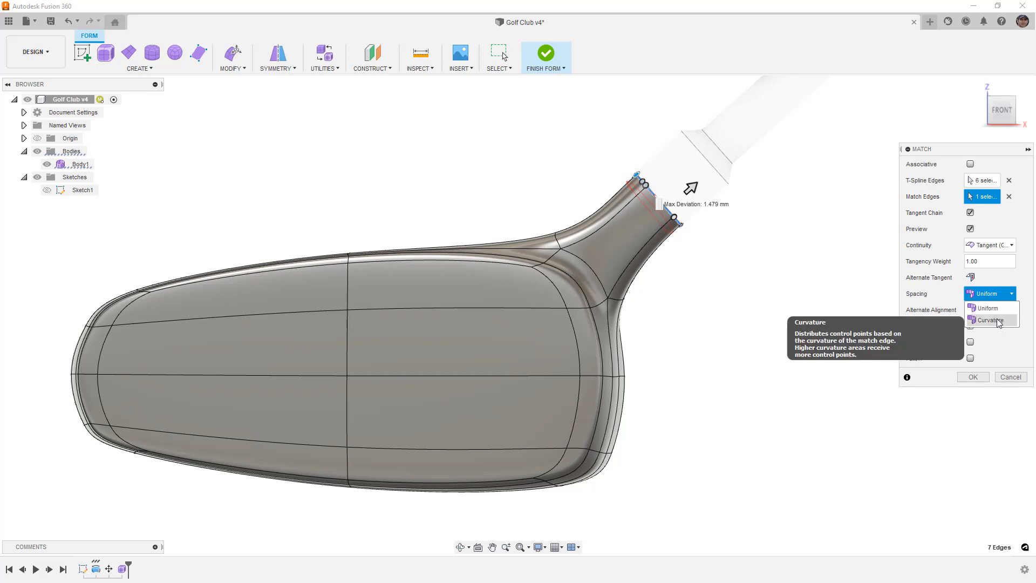
pyautogui.click(996, 312)
pyautogui.click(992, 309)
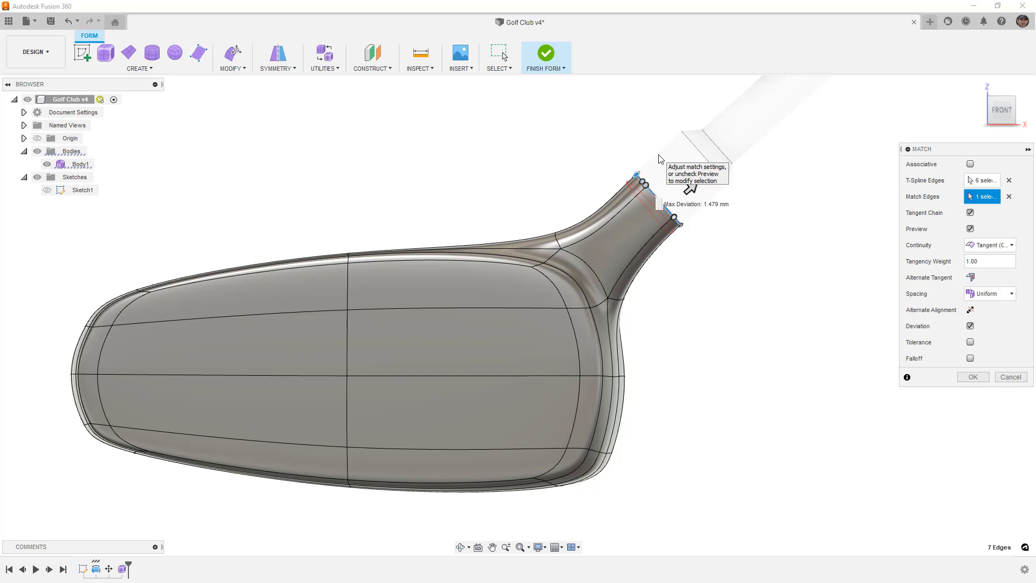
pyautogui.keyDown('shift'); pyautogui.moveTo(671, 233); pyautogui.dragTo(711, 260, button='middle'); pyautogui.keyUp('shift')
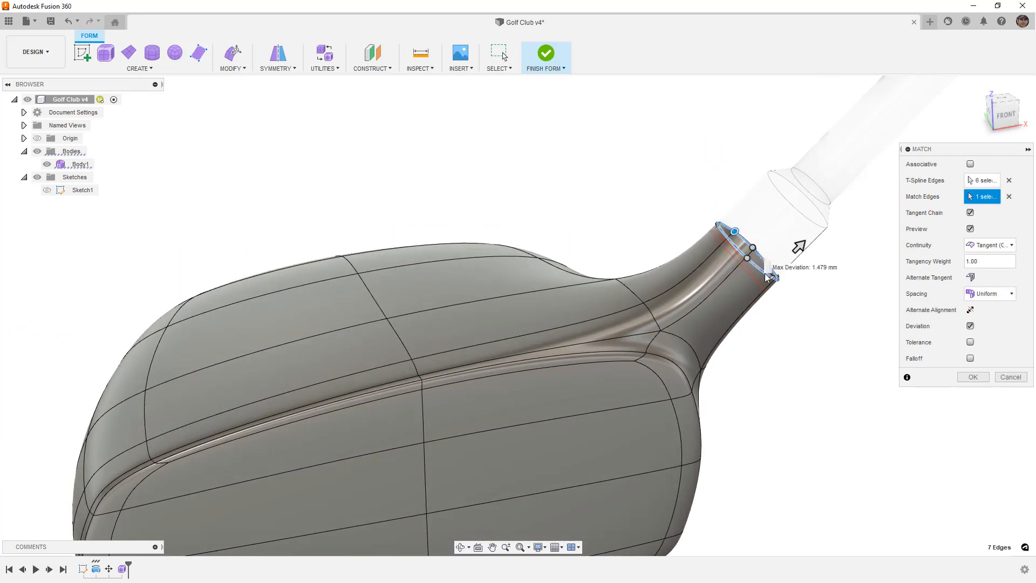
# - Try an edge tolerance of 0.01 mm on the match, inspect the clubhead's mesh, and turn the tolerance off again
pyautogui.click(970, 342)
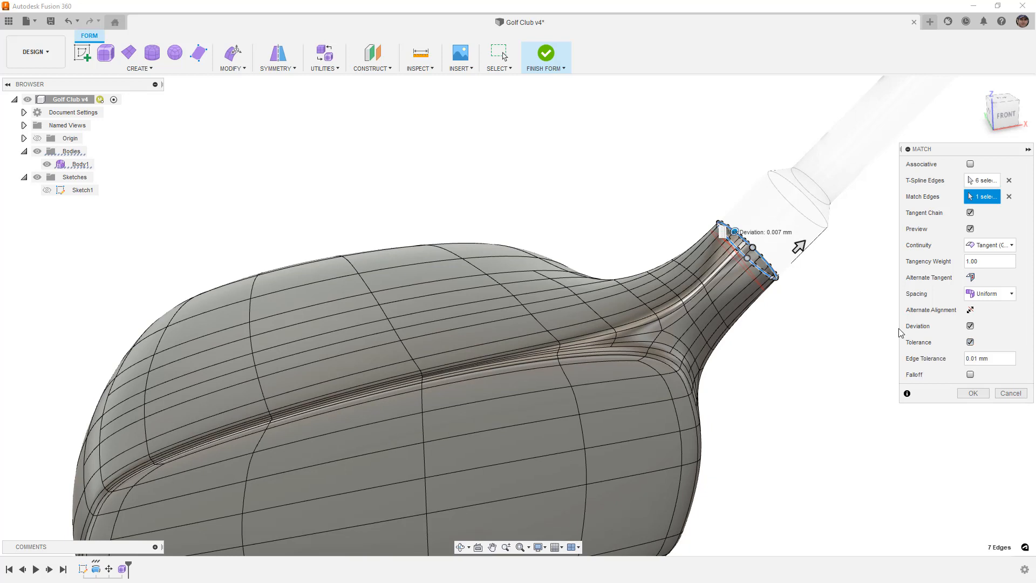
pyautogui.scroll(-5, 713, 284)
pyautogui.keyDown('shift'); pyautogui.moveTo(725, 312); pyautogui.dragTo(767, 316, button='middle'); pyautogui.keyUp('shift')
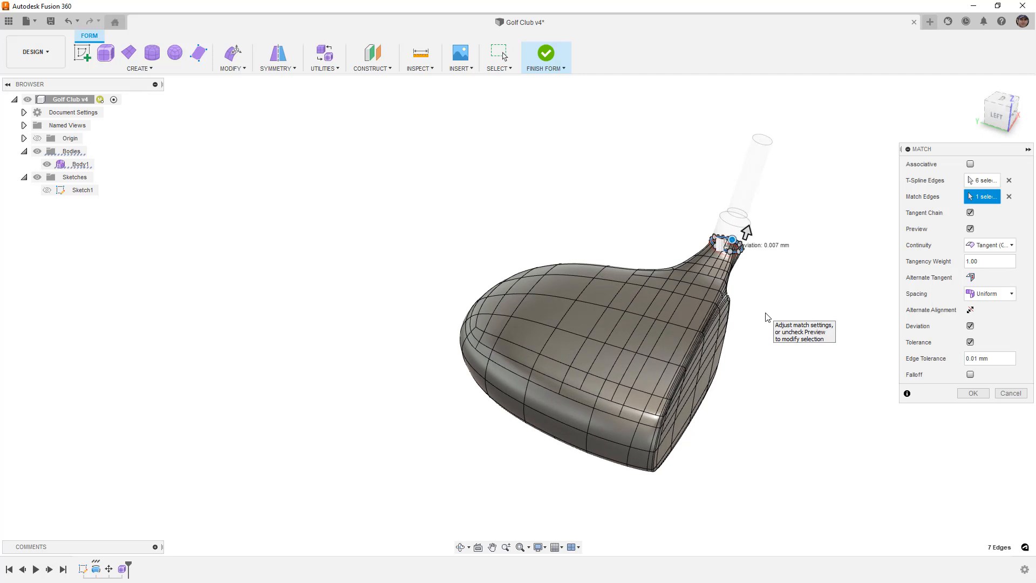
pyautogui.scroll(3, 743, 249)
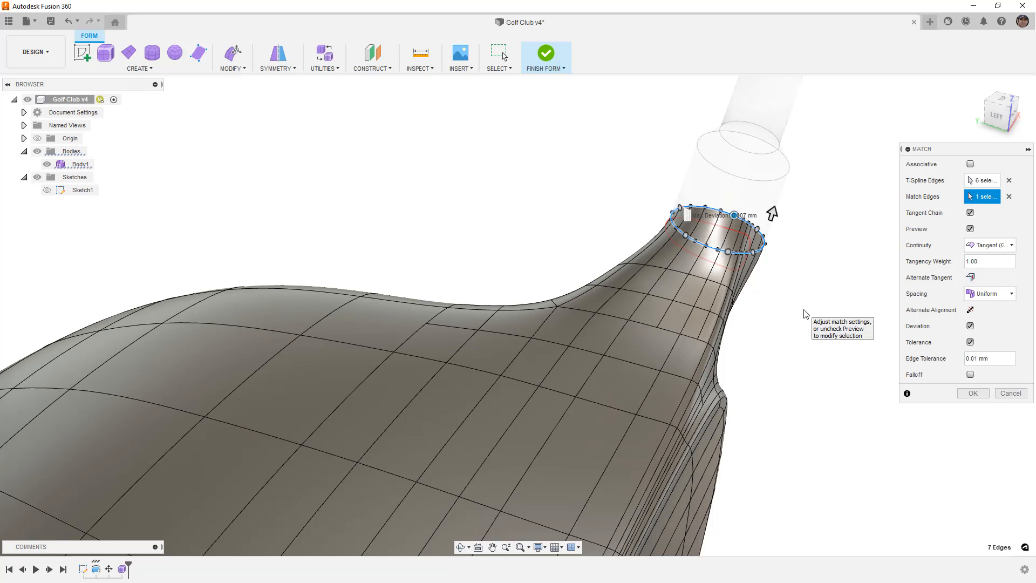
pyautogui.scroll(-4, 698, 283)
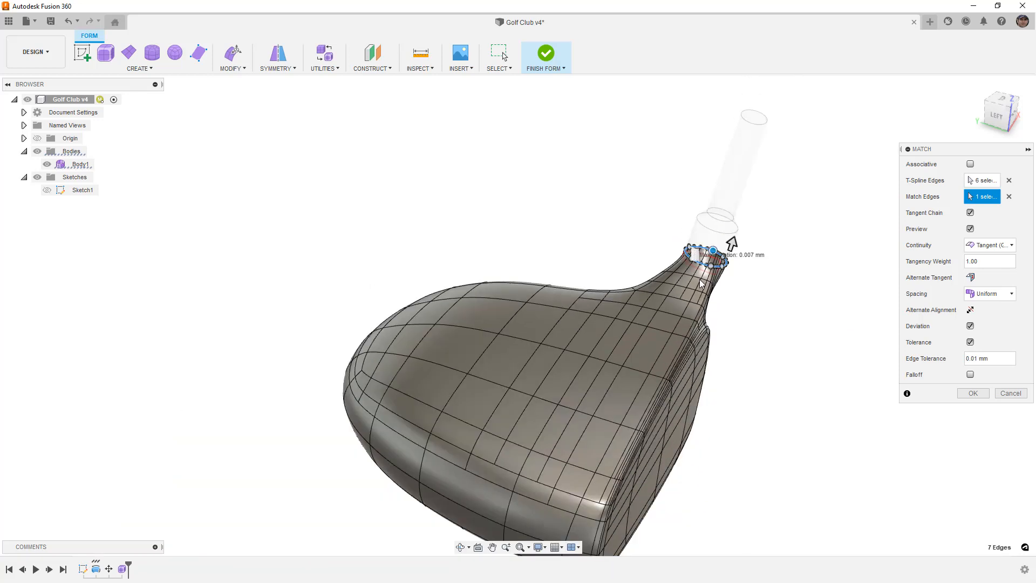
pyautogui.click(970, 342)
# - Accept the Tangent match of the neck's open end to the hosel edge with Uniform spacing
pyautogui.keyDown('shift'); pyautogui.moveTo(867, 354); pyautogui.dragTo(811, 313, button='middle'); pyautogui.keyUp('shift')
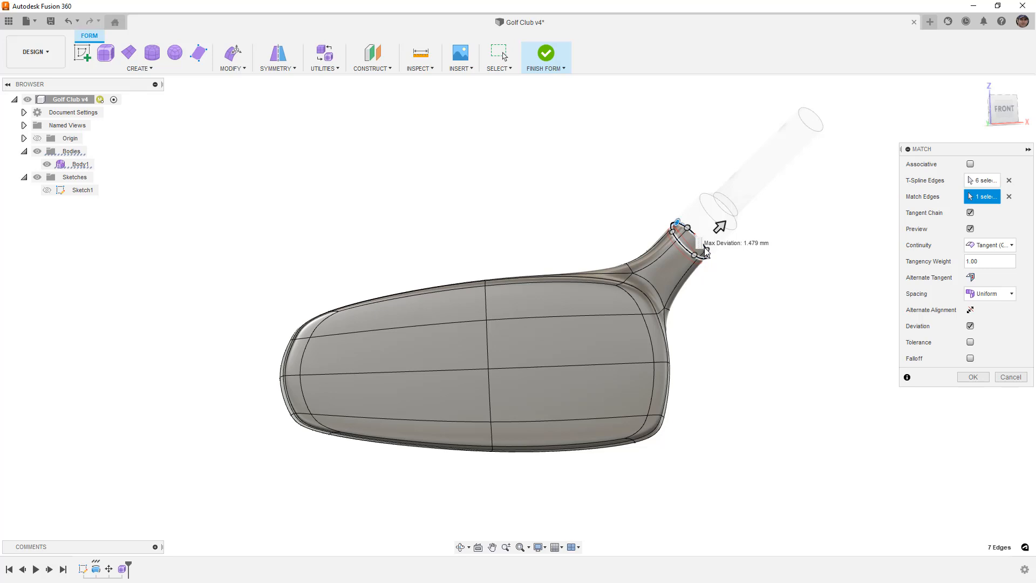
pyautogui.click(975, 377)
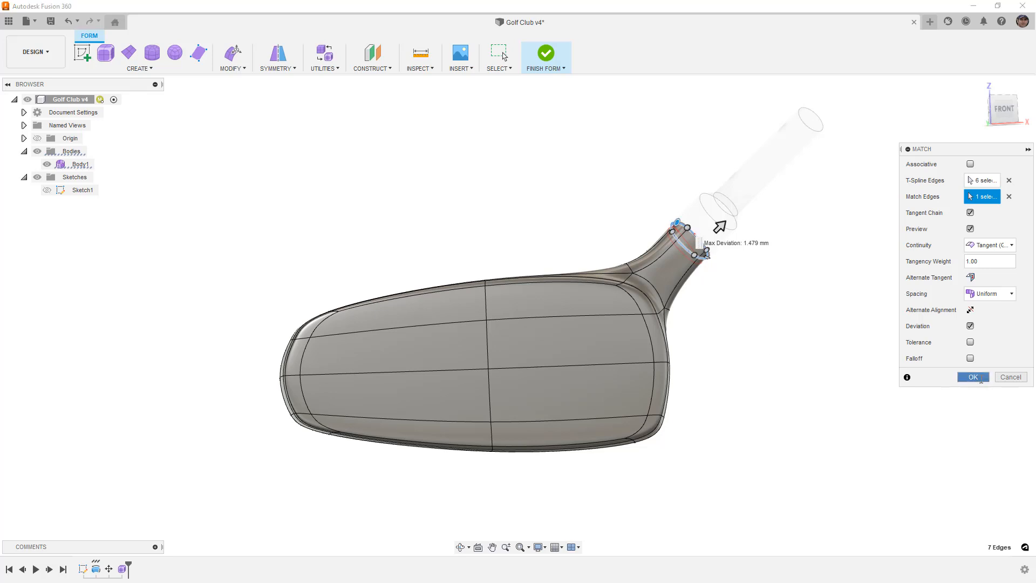
pyautogui.click(1006, 112)
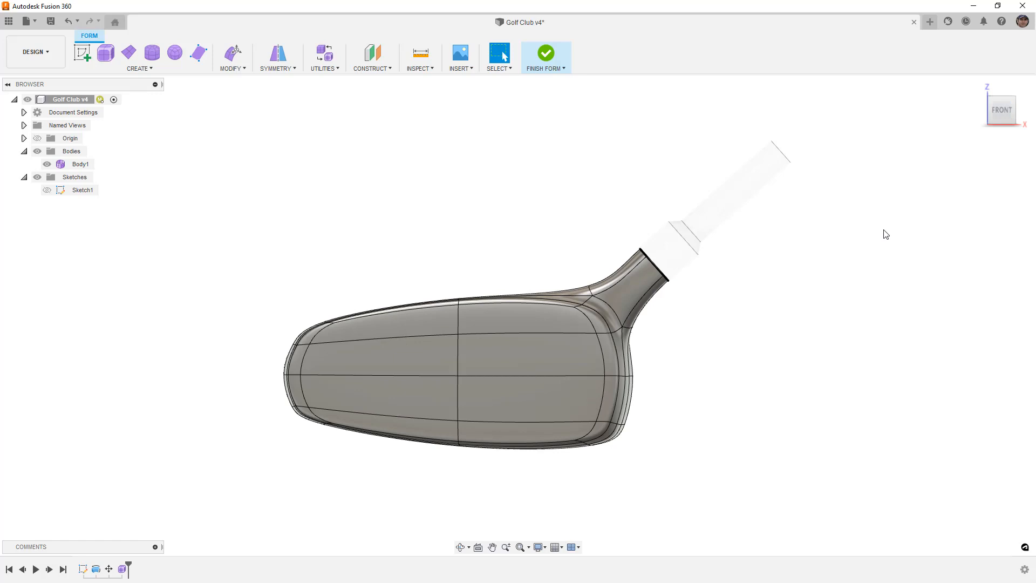
# - Try moving the neck's six open-end edges away from the hosel in the front view, and undo the move
pyautogui.moveTo(632, 231); pyautogui.dragTo(691, 287)
pyautogui.click(232, 52)
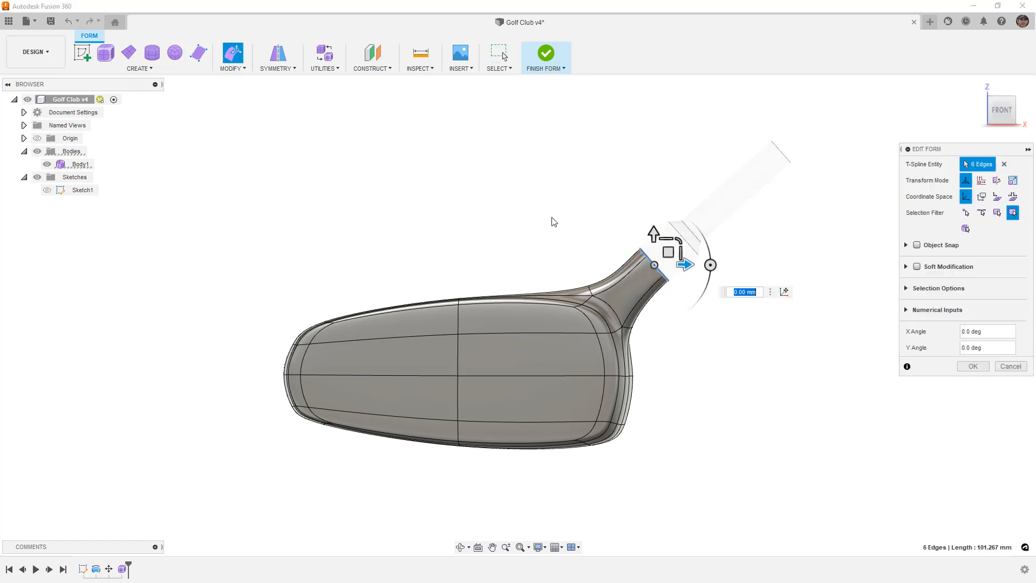
pyautogui.moveTo(657, 270); pyautogui.dragTo(659, 265)
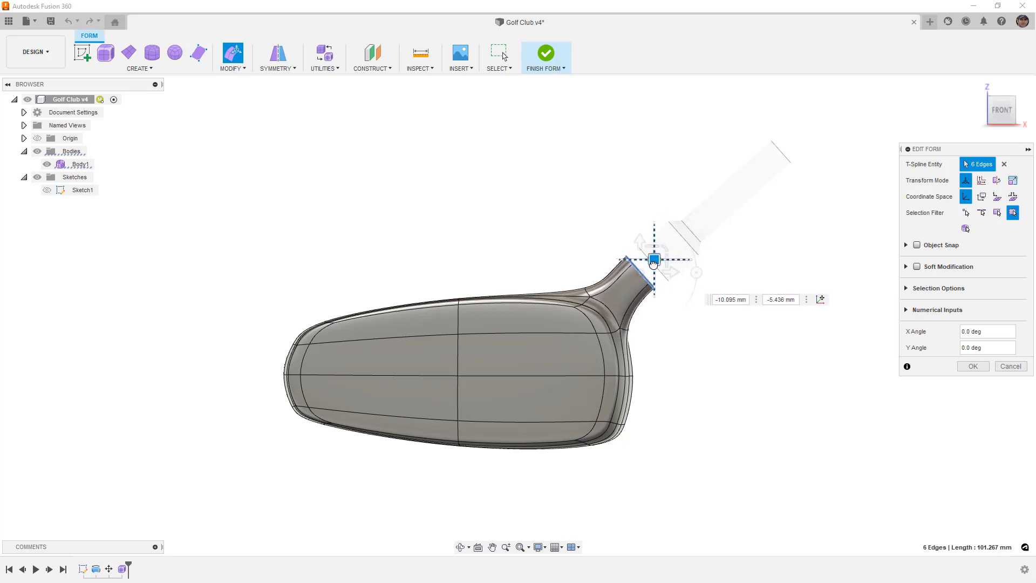
pyautogui.hotkey('ctrl', 'z')
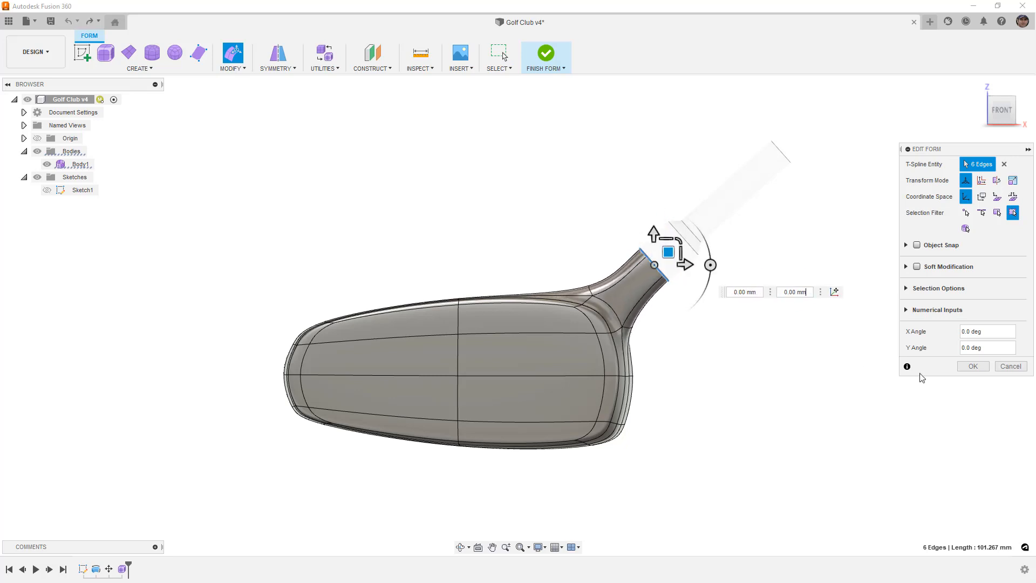
pyautogui.click(972, 366)
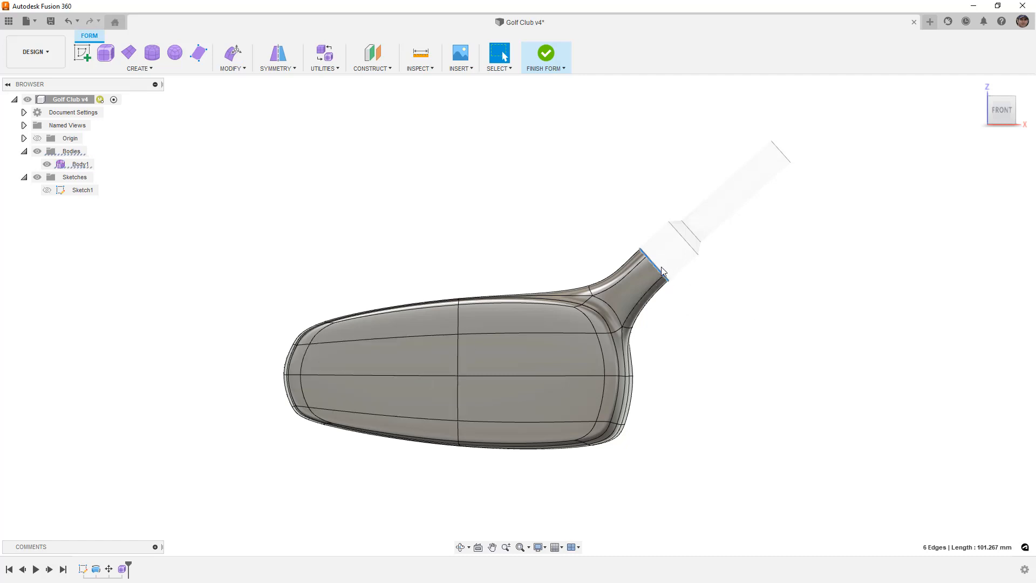
# - Insert a single edge loop around the neck from its open-end edges, in Simple mode at location 0.641
pyautogui.keyDown('shift'); pyautogui.moveTo(608, 316); pyautogui.dragTo(484, 327, button='middle'); pyautogui.keyUp('shift')
pyautogui.scroll(2, 420, 325)
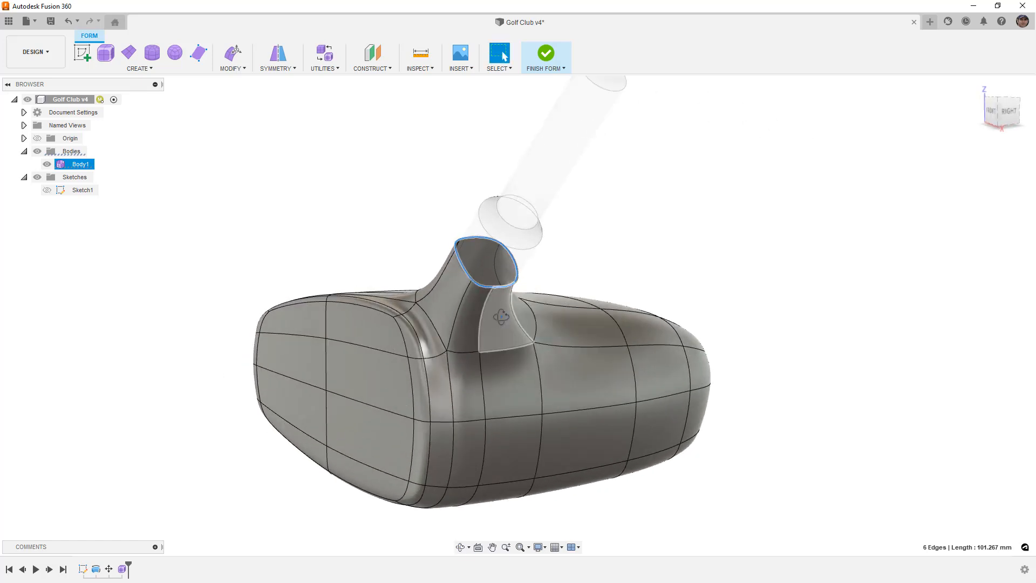
pyautogui.keyDown('shift'); pyautogui.moveTo(503, 322); pyautogui.dragTo(481, 313, button='middle'); pyautogui.keyUp('shift')
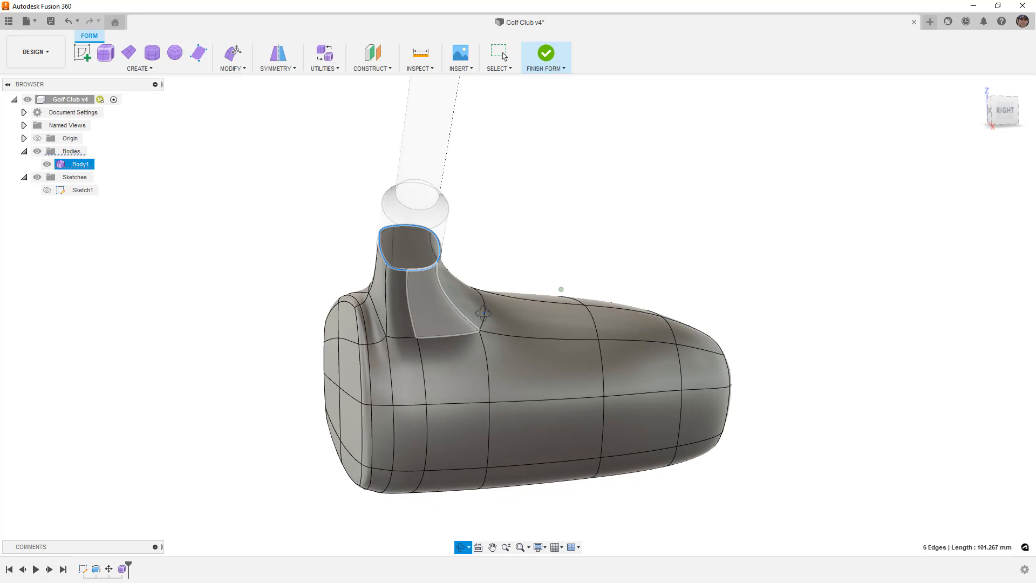
pyautogui.click(232, 65)
pyautogui.click(240, 104)
pyautogui.moveTo(449, 246); pyautogui.dragTo(457, 272)
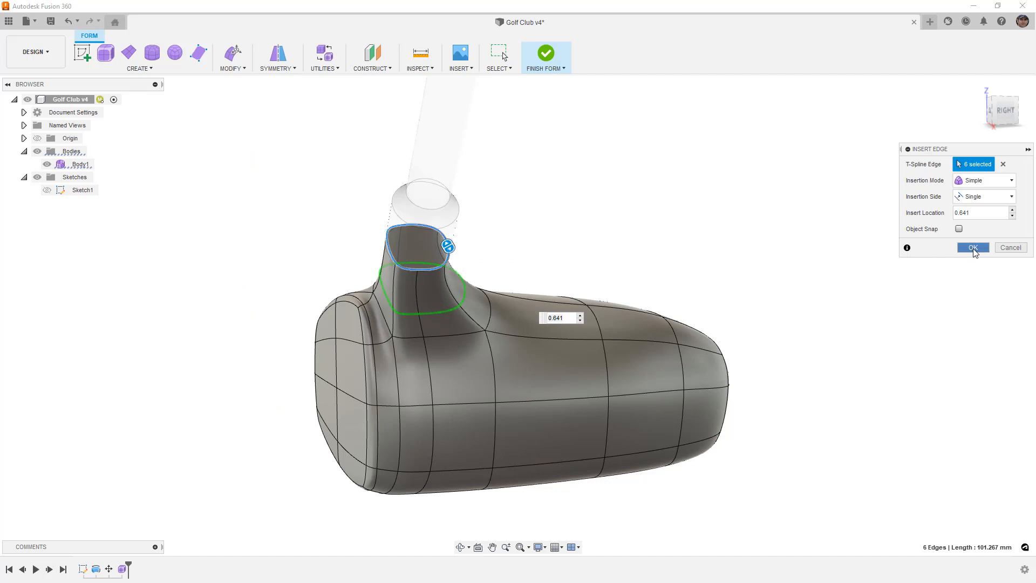
pyautogui.click(973, 250)
# - In box display, scale the neck's inserted edge loop to about 0.85 across its width, and return to smooth display
pyautogui.keyDown('shift'); pyautogui.moveTo(448, 306); pyautogui.dragTo(425, 232, button='middle'); pyautogui.keyUp('shift')
pyautogui.hotkey('alt', '1')
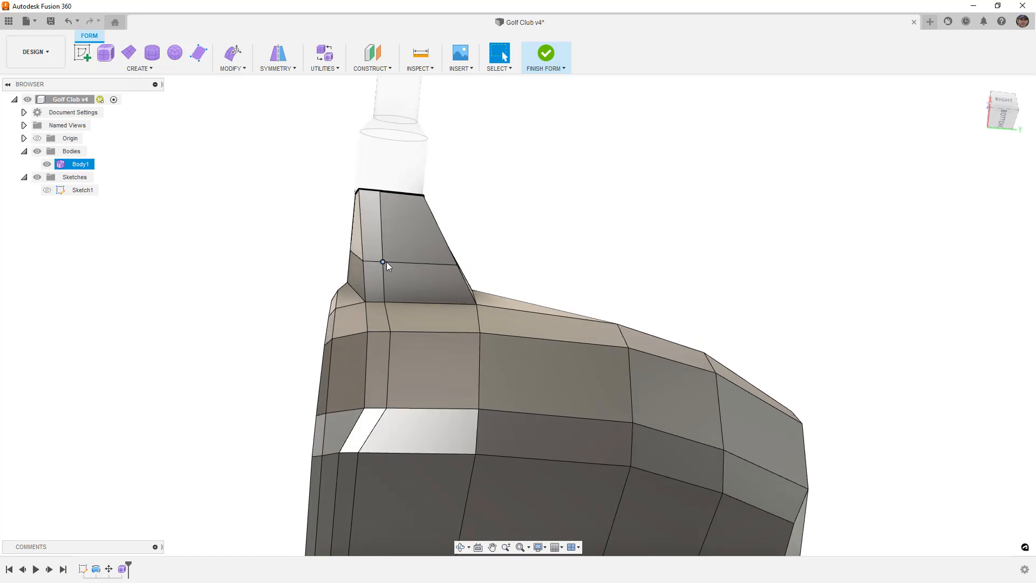
pyautogui.doubleClick(389, 261)
pyautogui.click(234, 54)
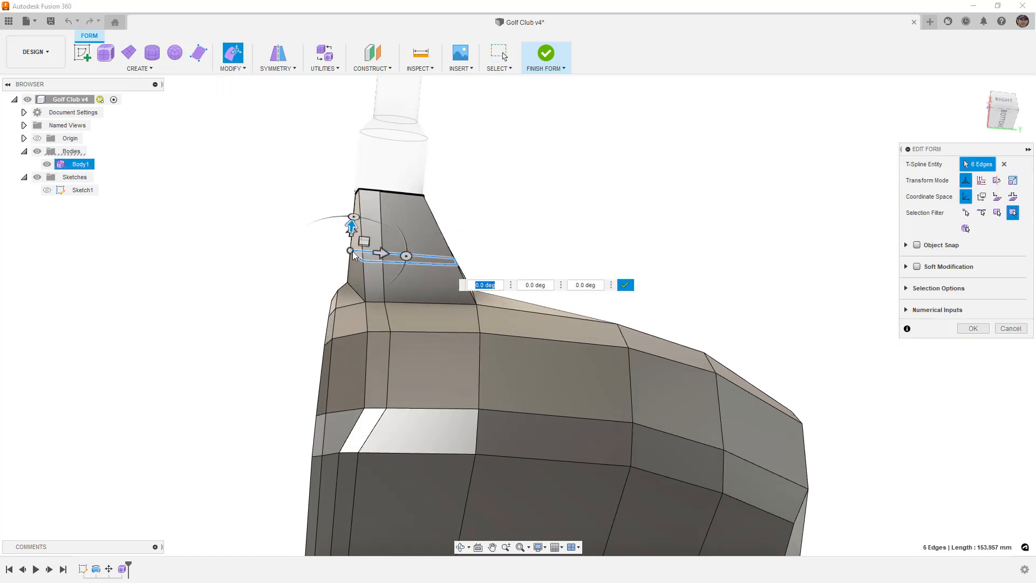
pyautogui.click(625, 284)
pyautogui.moveTo(379, 241); pyautogui.dragTo(375, 242)
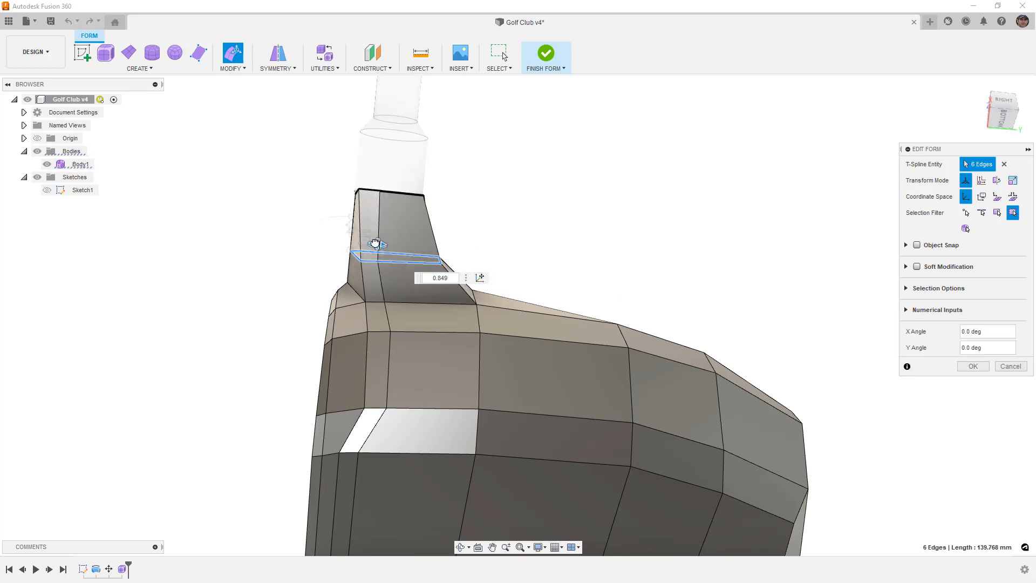
pyautogui.click(511, 218)
pyautogui.hotkey('alt', '3')
pyautogui.keyDown('shift'); pyautogui.moveTo(507, 216); pyautogui.dragTo(571, 263, button='middle'); pyautogui.keyUp('shift')
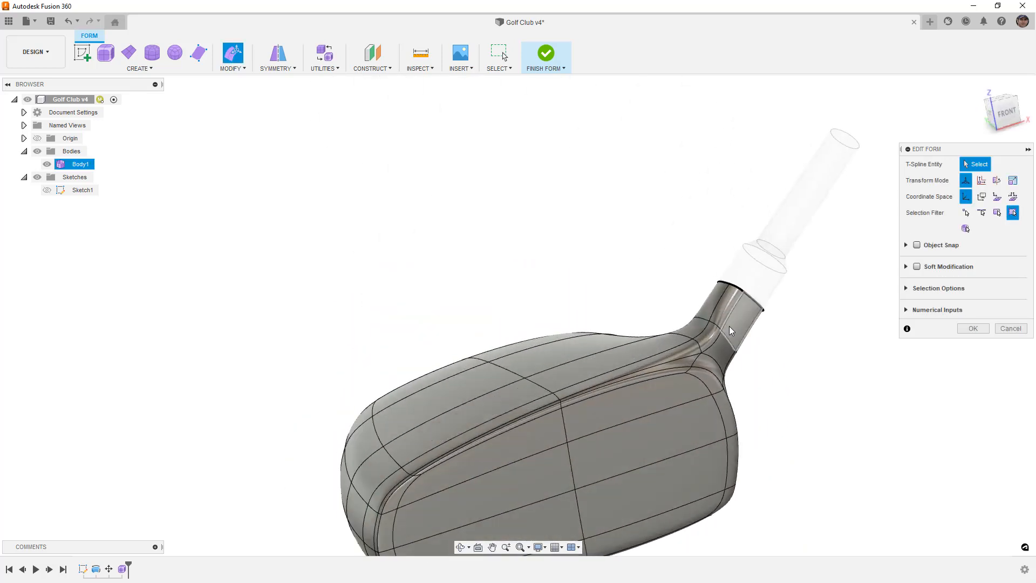
pyautogui.click(1004, 113)
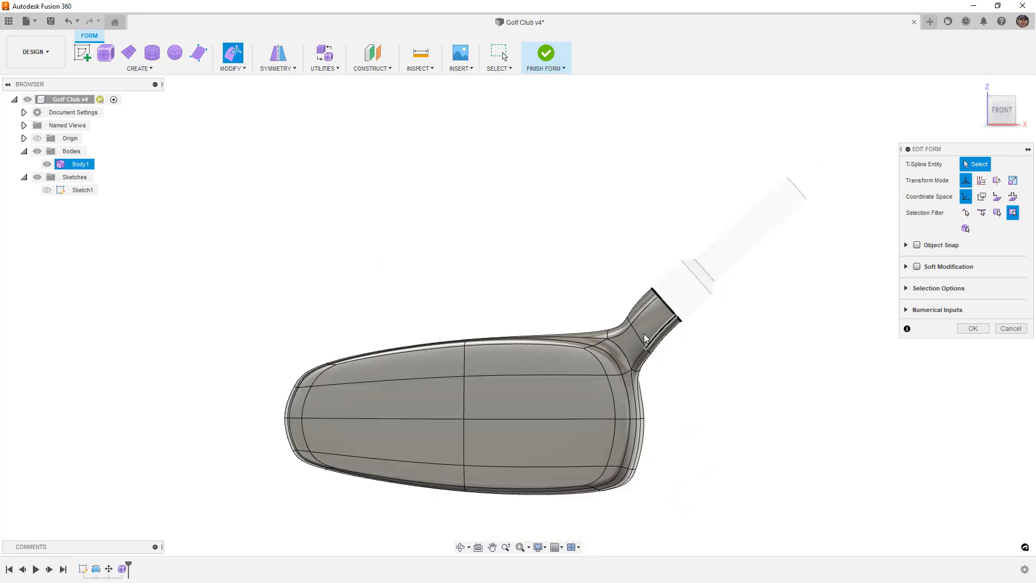
pyautogui.scroll(3, 629, 323)
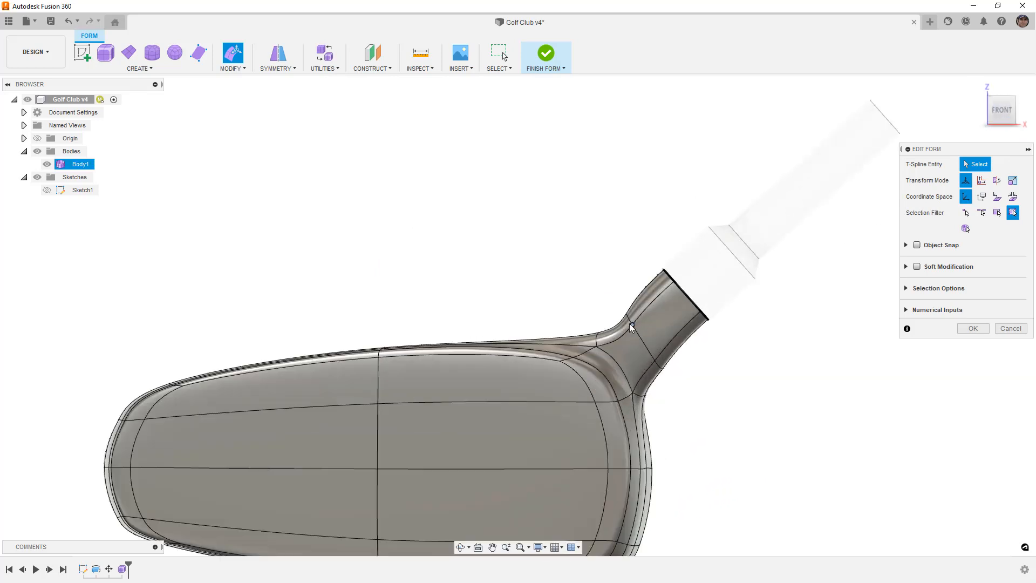
pyautogui.click(629, 352)
pyautogui.write('1')
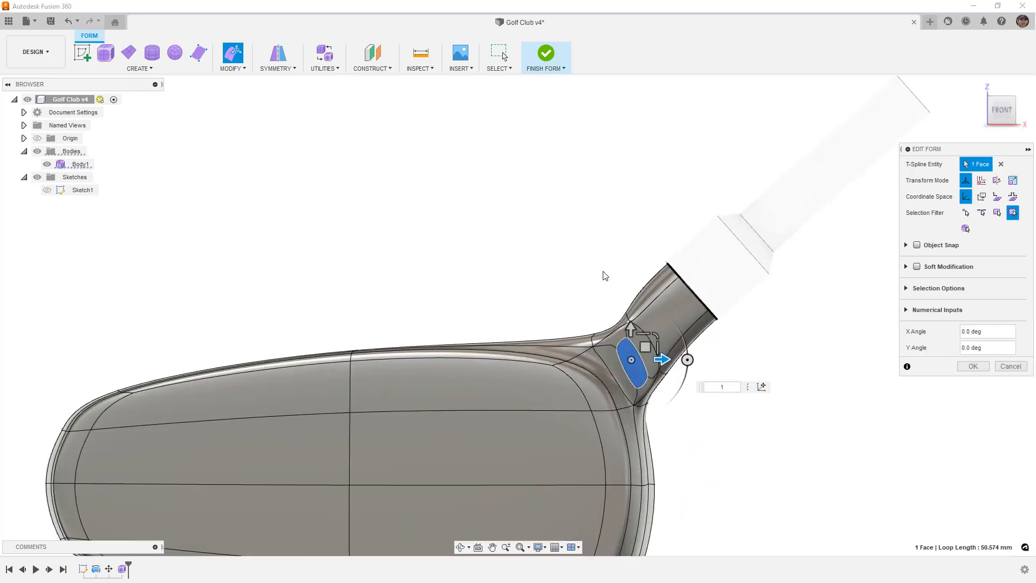
pyautogui.hotkey('ctrl', 'z')
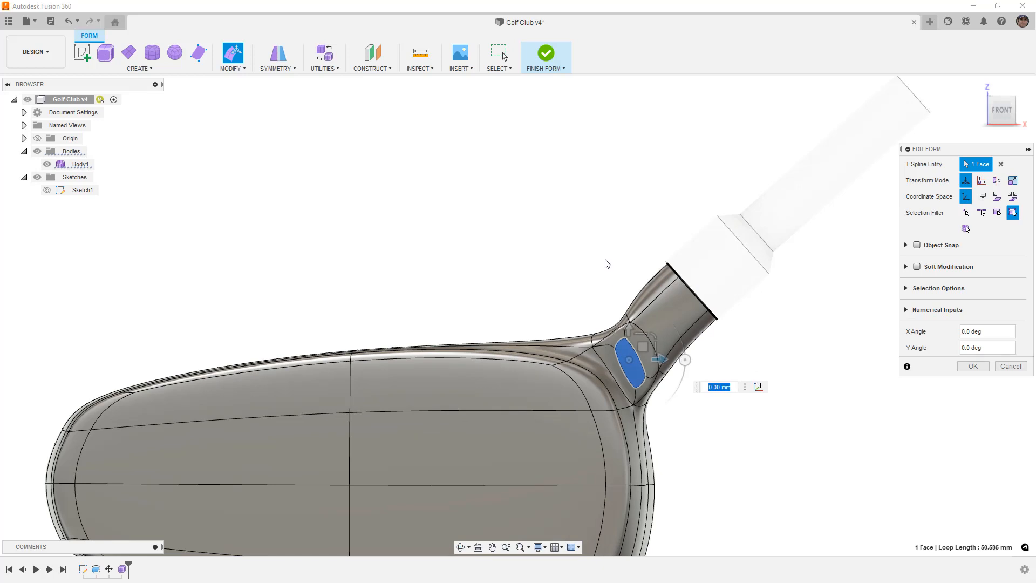
pyautogui.hotkey('ctrl', 'y')
pyautogui.hotkey('ctrl', 'z')
pyautogui.hotkey('ctrl', 'z')
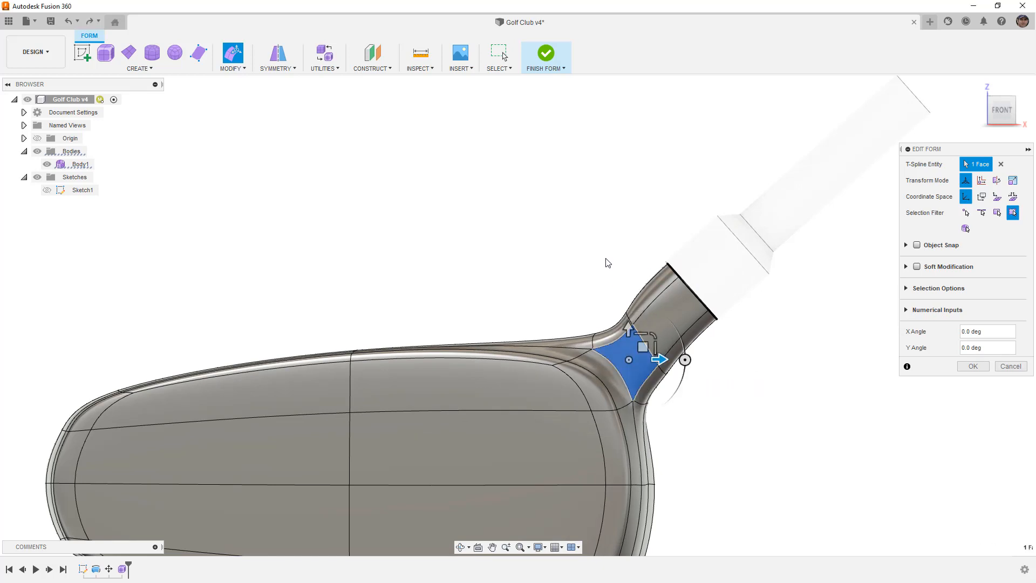
pyautogui.press('Escape')
# - In box display, move the edge where the crown meets the neck about -2.72 mm in X and 1.09 mm in Z
pyautogui.hotkey('alt', '1')
pyautogui.scroll(2, 624, 321)
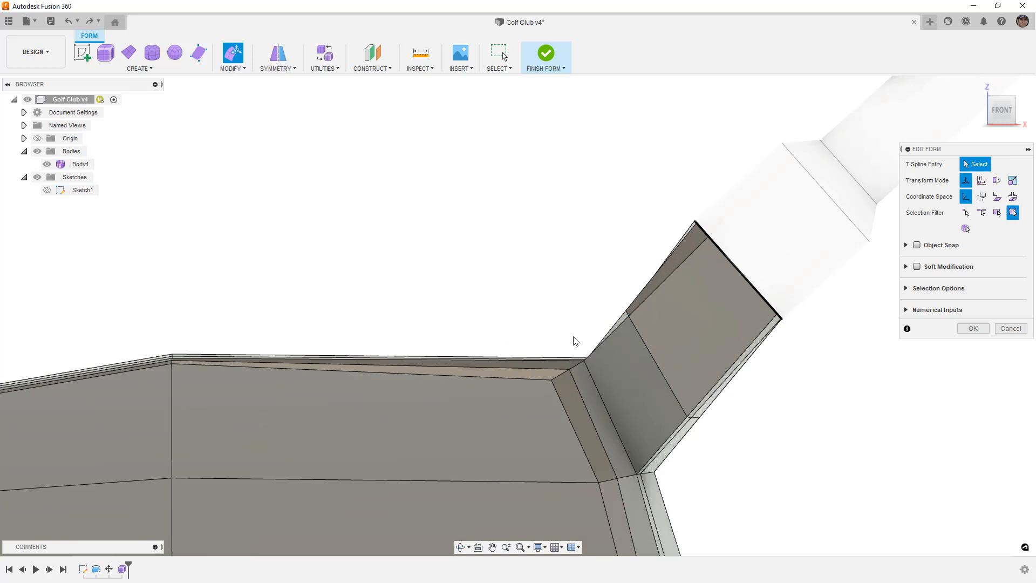
pyautogui.scroll(1, 610, 310)
pyautogui.scroll(3, 599, 317)
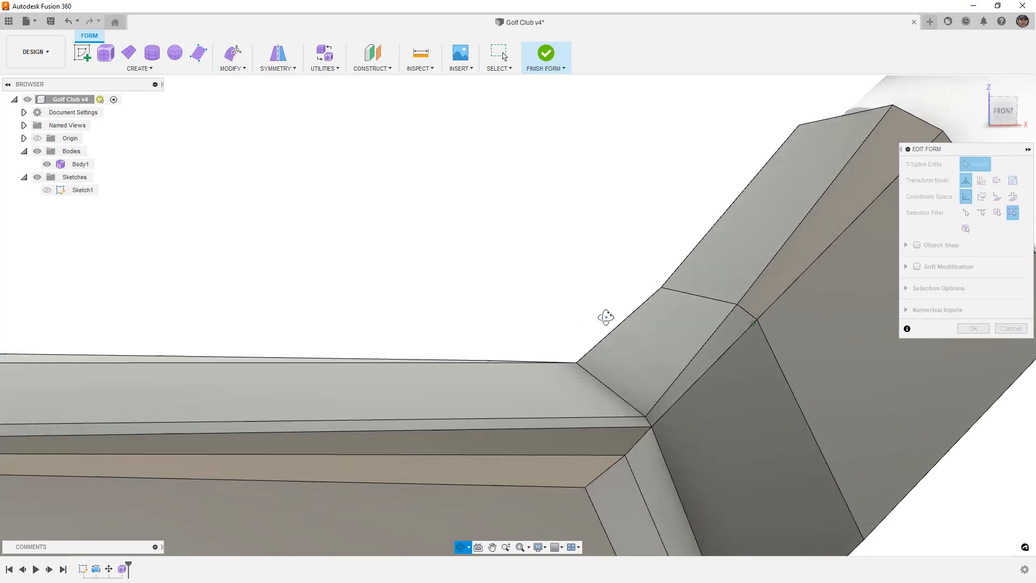
pyautogui.click(572, 319)
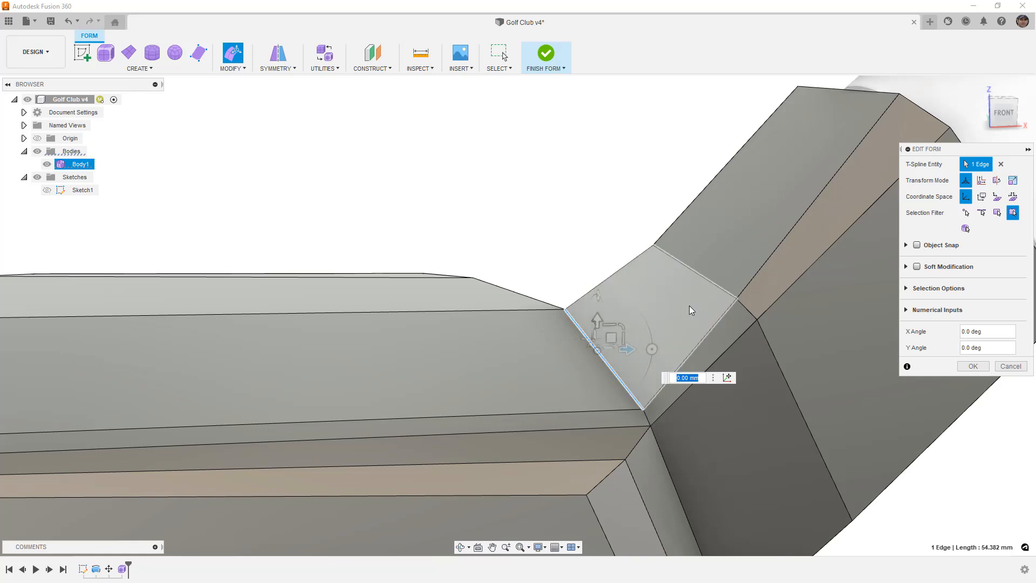
pyautogui.keyDown('shift'); pyautogui.moveTo(645, 411); pyautogui.dragTo(482, 211, button='middle'); pyautogui.keyUp('shift')
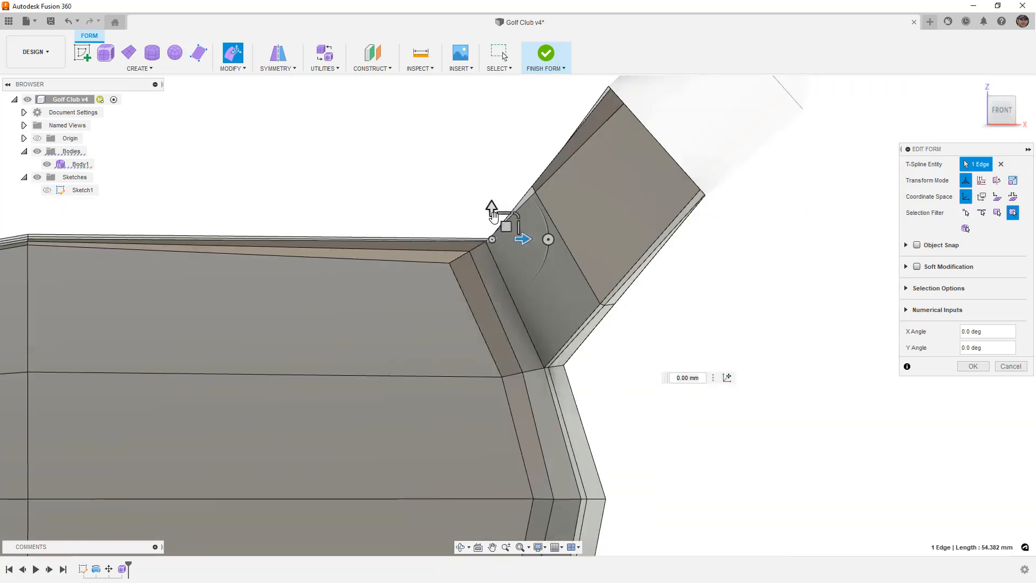
pyautogui.moveTo(507, 225); pyautogui.dragTo(493, 218)
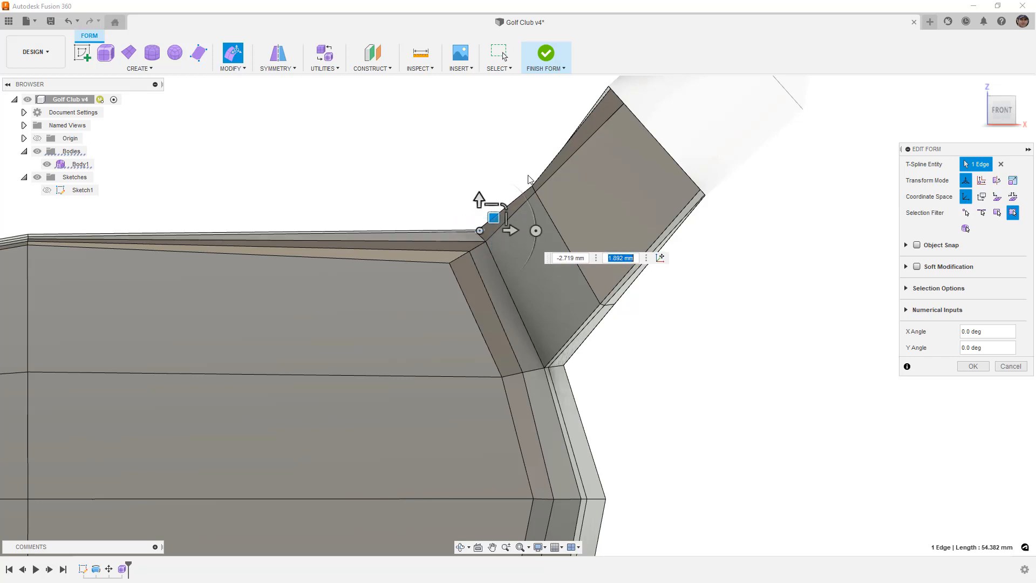
# - In the back view, move the rear vertex of the neck's inserted loop about -3.29 mm in X and 0.14 mm in Z
pyautogui.moveTo(533, 186); pyautogui.dragTo(536, 166)
pyautogui.keyDown('shift'); pyautogui.moveTo(460, 192); pyautogui.dragTo(536, 223, button='middle'); pyautogui.keyUp('shift')
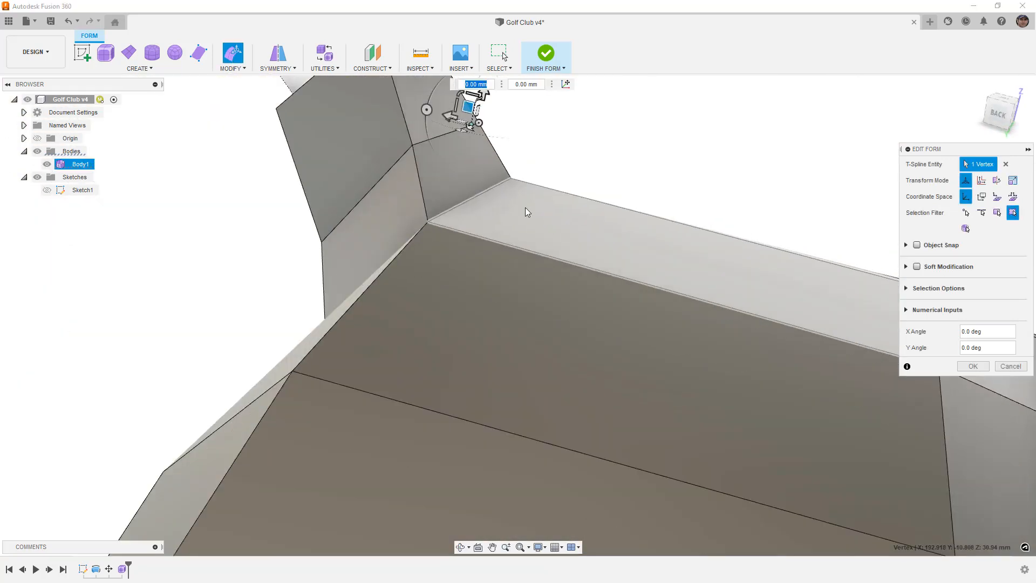
pyautogui.click(418, 144)
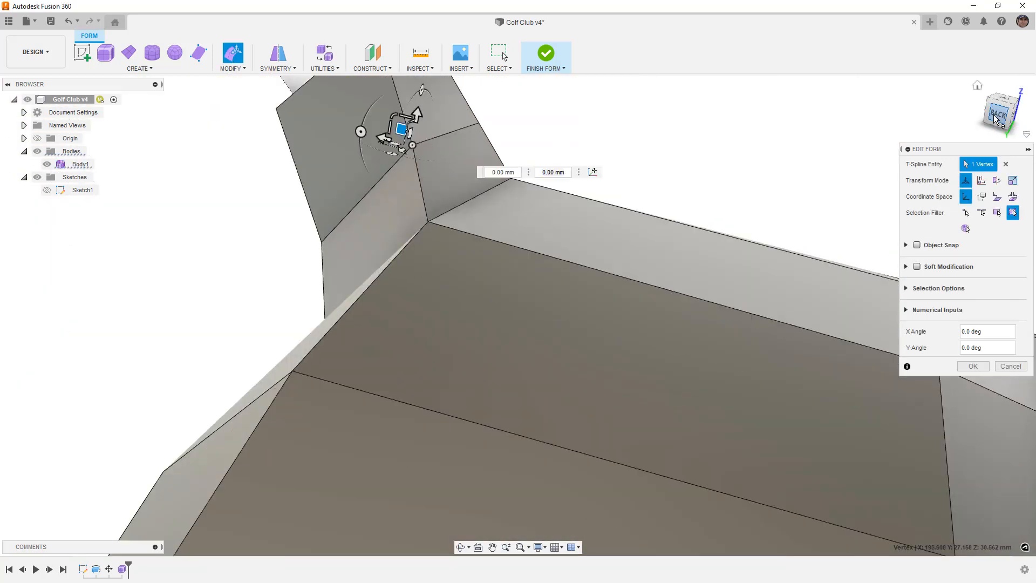
pyautogui.click(997, 119)
pyautogui.scroll(5, 544, 223)
pyautogui.scroll(3, 544, 223)
pyautogui.moveTo(490, 242); pyautogui.dragTo(518, 238)
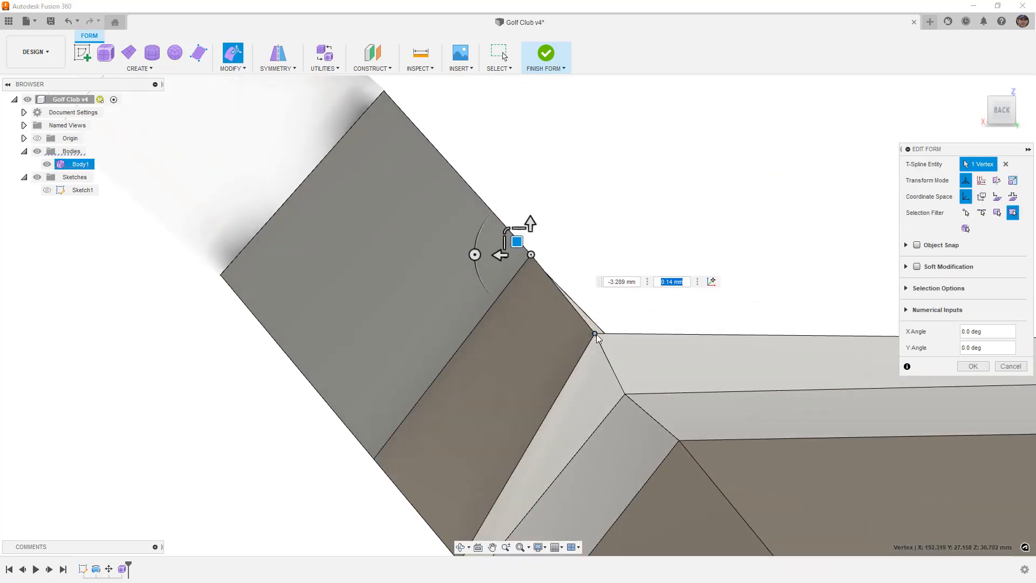
# - Move the rear vertex where the neck meets the crown about -1.75 mm in X and -0.07 mm in Z, and finish Edit Form
pyautogui.click(580, 321)
pyautogui.moveTo(580, 321); pyautogui.dragTo(594, 320)
pyautogui.scroll(-5, 528, 231)
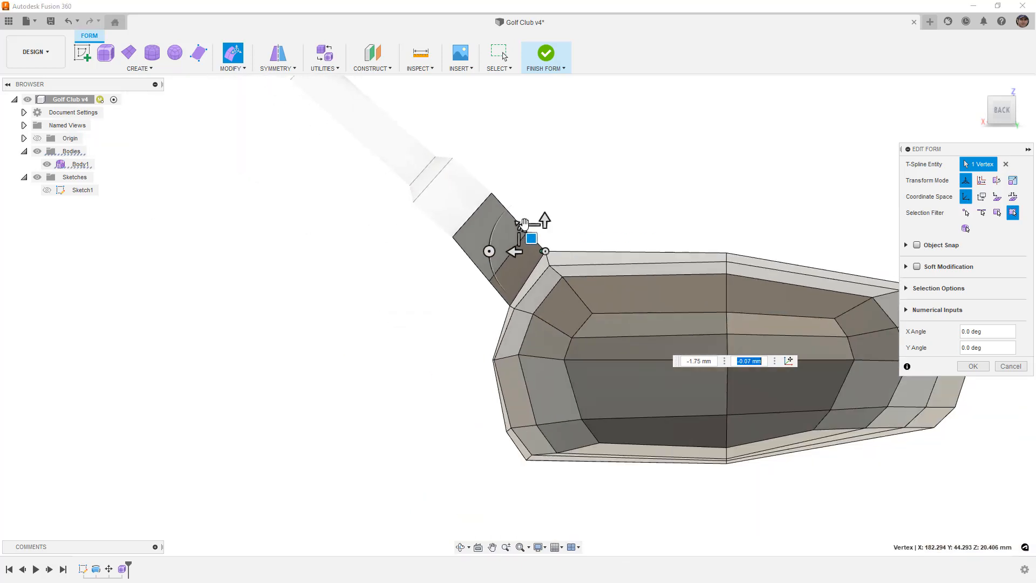
pyautogui.click(967, 367)
# - Return to smooth display and set up a Match from the neck's open edge loop to the hosel body's circular edge
pyautogui.keyDown('shift'); pyautogui.moveTo(752, 164); pyautogui.dragTo(723, 208, button='middle'); pyautogui.keyUp('shift')
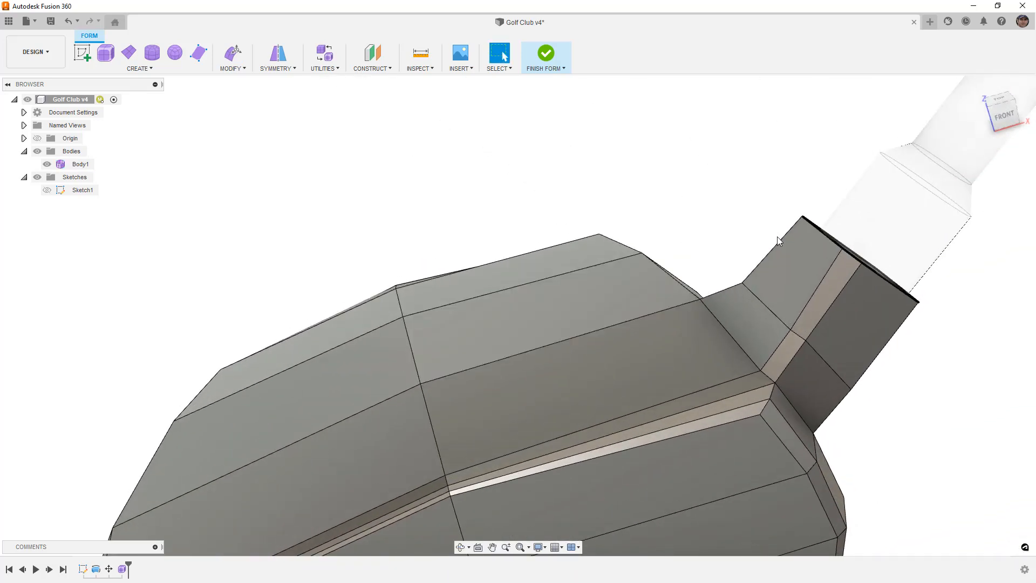
pyautogui.hotkey('alt', '3')
pyautogui.click(233, 68)
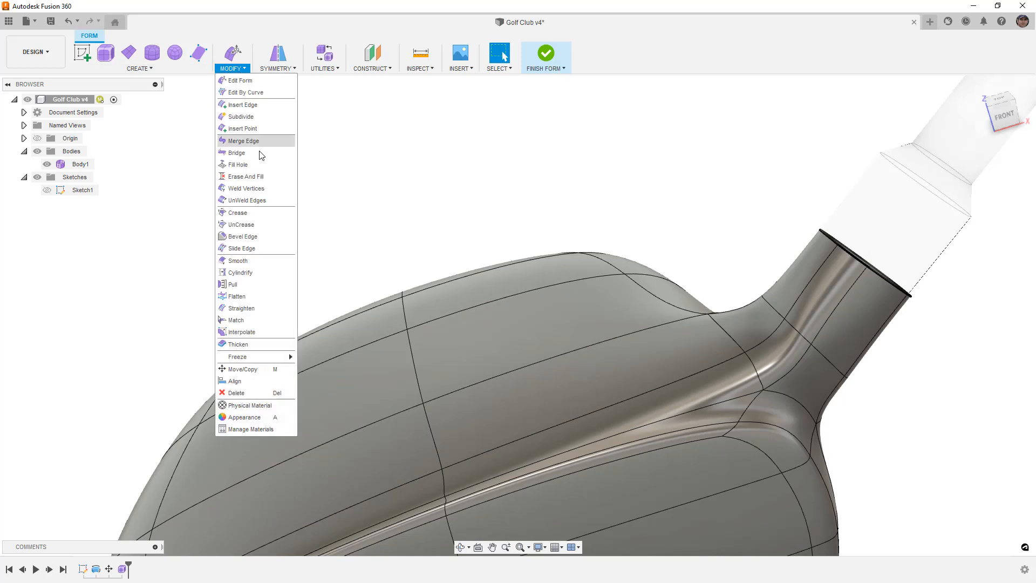
pyautogui.click(237, 320)
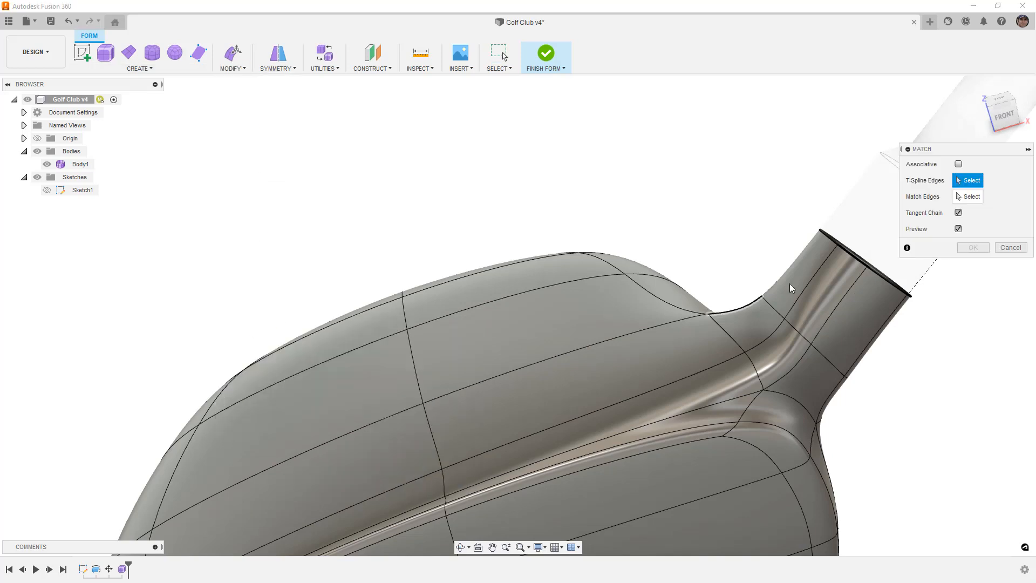
pyautogui.click(834, 239)
pyautogui.click(964, 195)
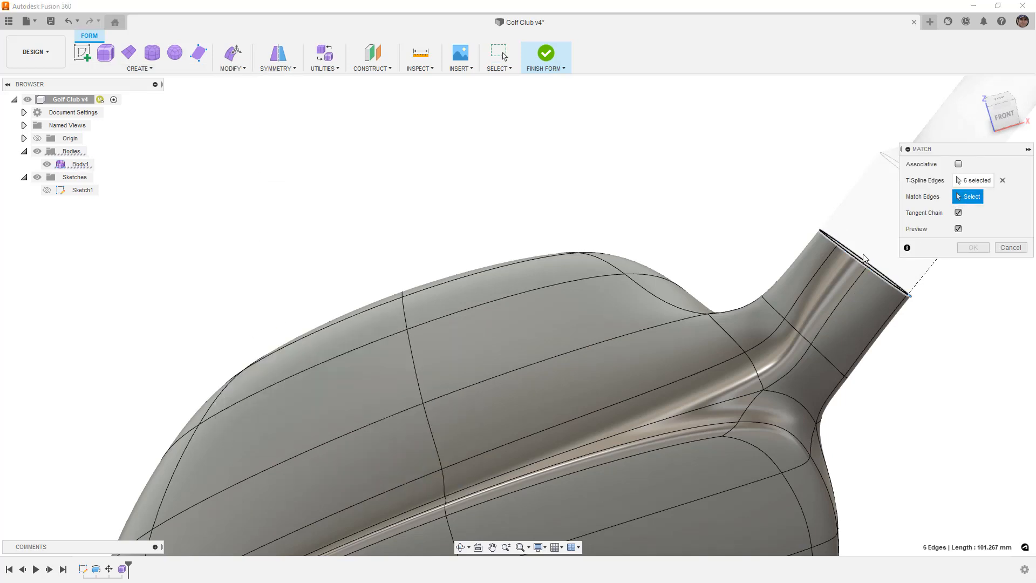
pyautogui.click(861, 263)
pyautogui.scroll(-3, 652, 204)
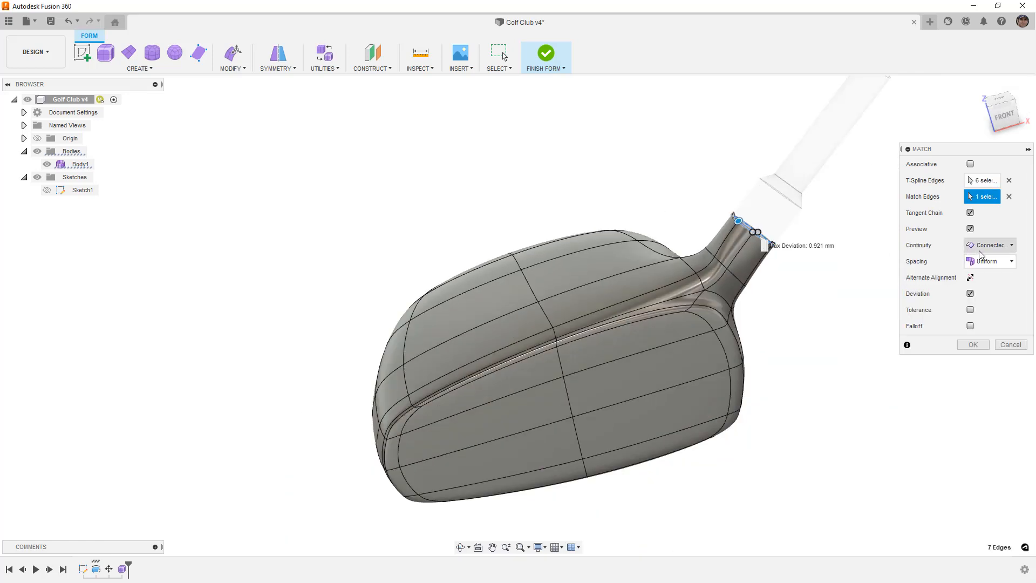
# - Set the Match continuity to Tangent and enable an edge tolerance of 0.01 mm
pyautogui.click(971, 247)
pyautogui.click(963, 266)
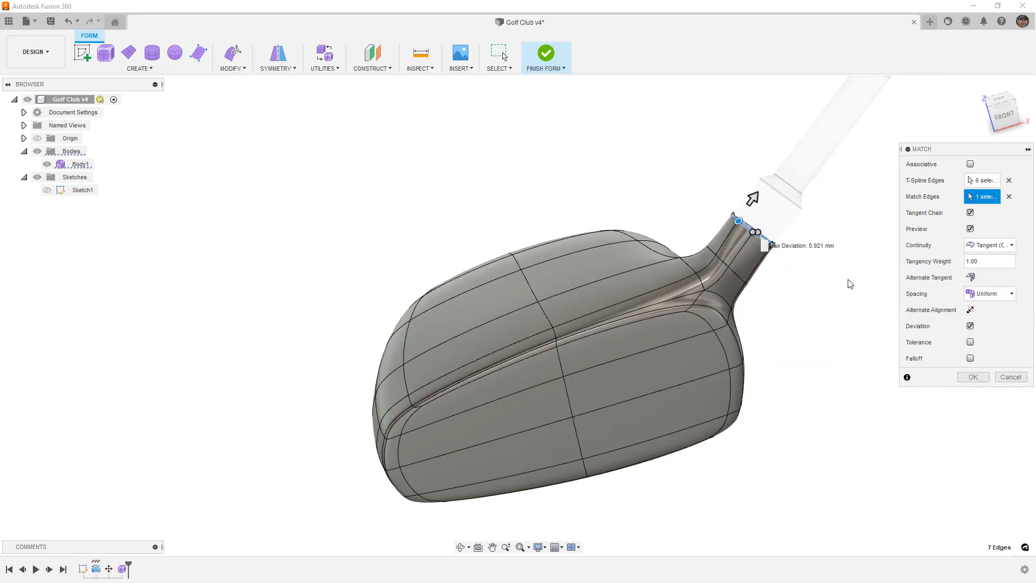
pyautogui.moveTo(840, 335)
pyautogui.keyDown('shift'); pyautogui.mouseDown(button='middle')
pyautogui.moveTo(782, 296)
pyautogui.moveTo(874, 304)
pyautogui.moveTo(777, 291)
pyautogui.moveTo(827, 305)
pyautogui.moveTo(837, 319)
pyautogui.moveTo(829, 324)
pyautogui.mouseUp(button='middle'); pyautogui.keyUp('shift')
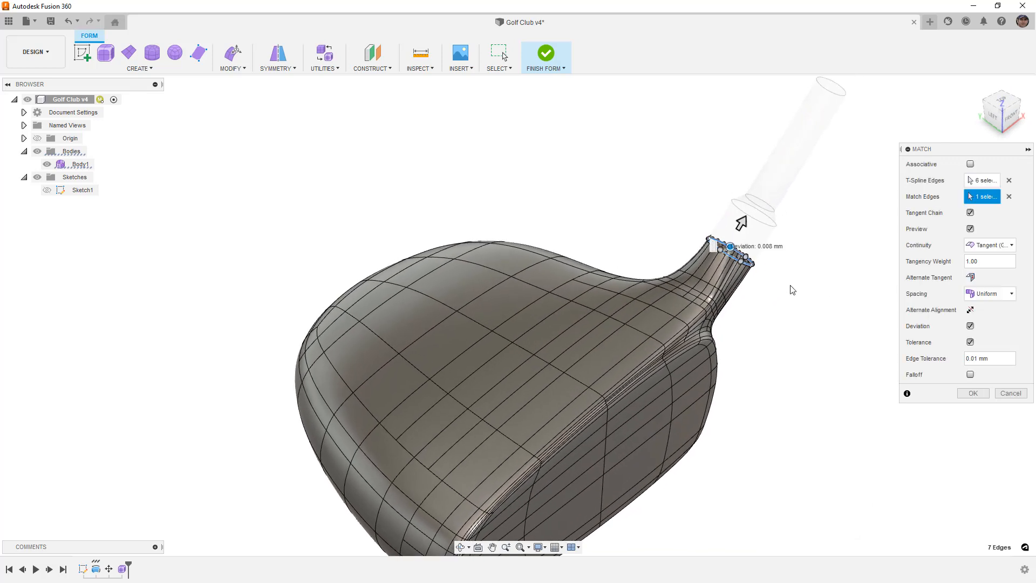
pyautogui.scroll(5, 734, 248)
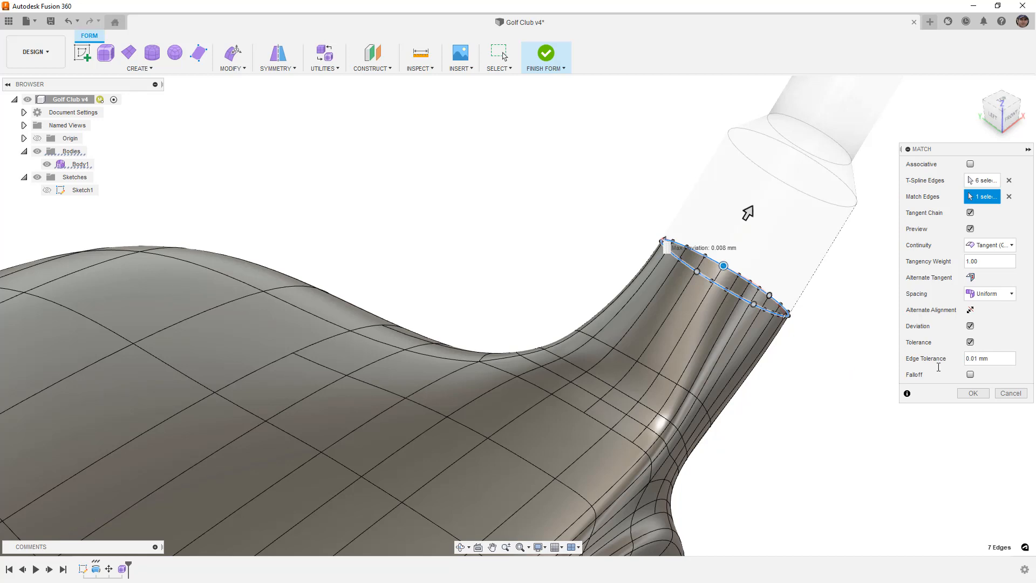
# - Make the Match associative, select the hosel's circular edge again, and complete the Match
pyautogui.click(971, 164)
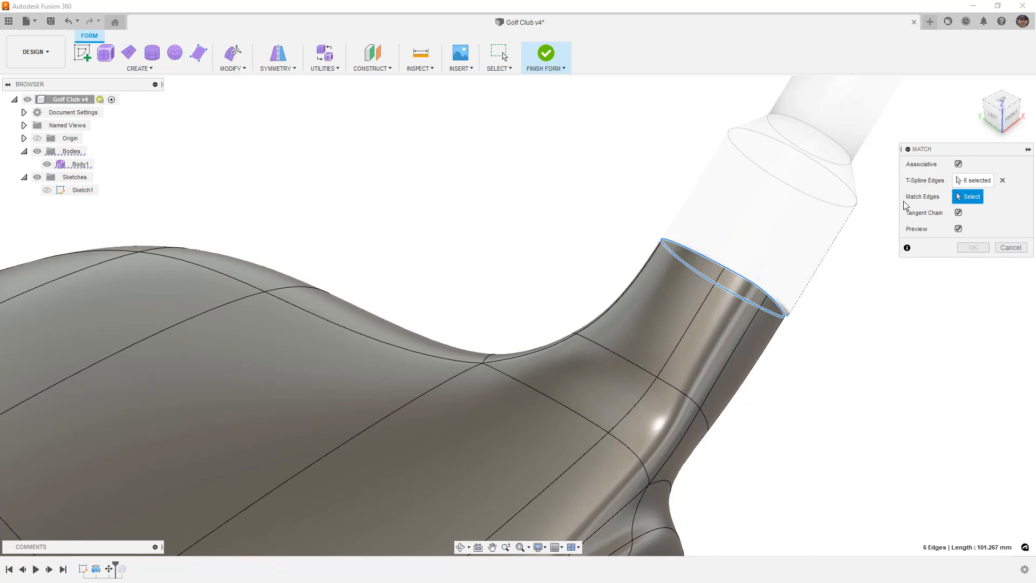
pyautogui.click(716, 258)
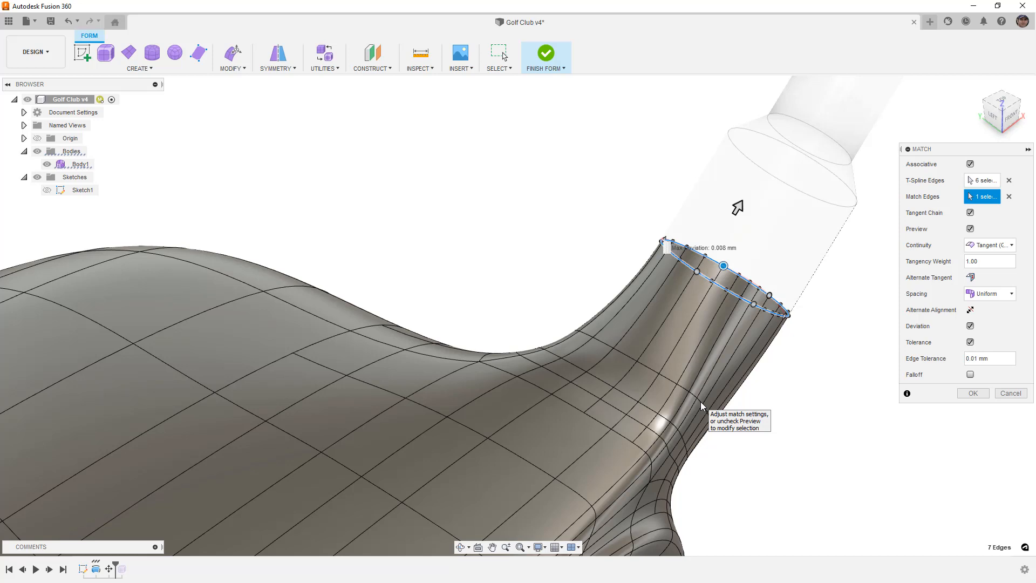
pyautogui.click(978, 393)
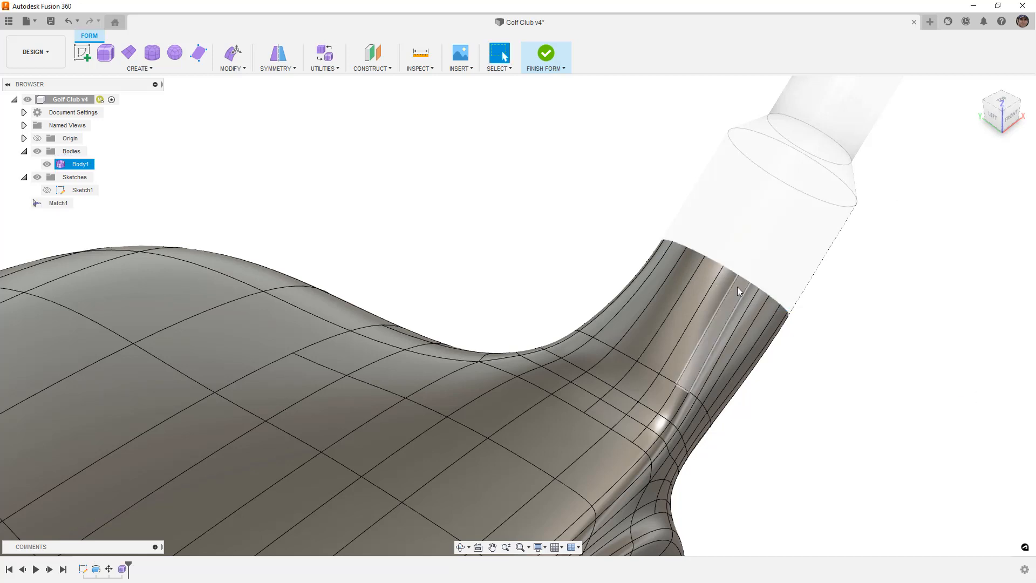
pyautogui.doubleClick(728, 274)
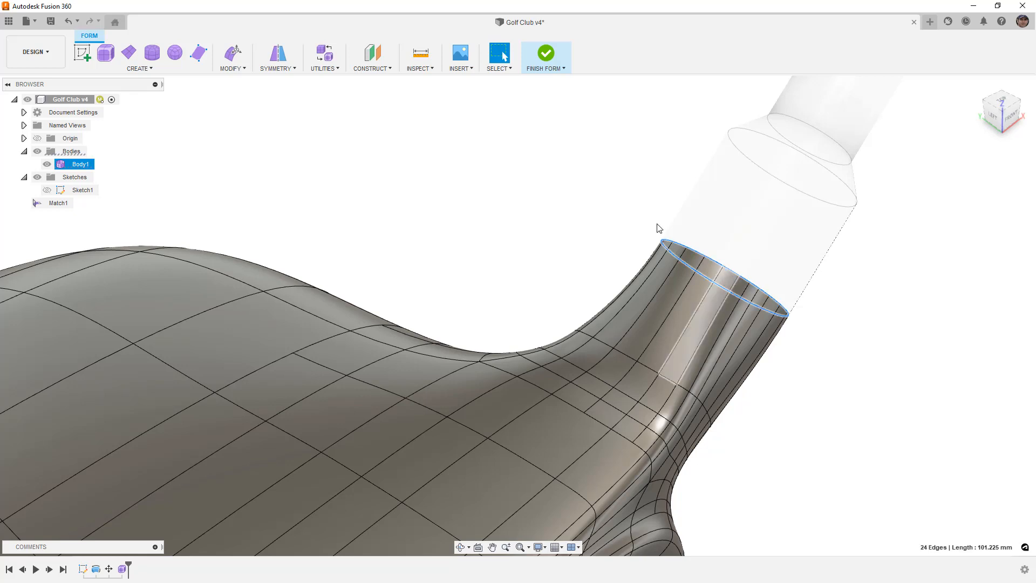
pyautogui.click(235, 53)
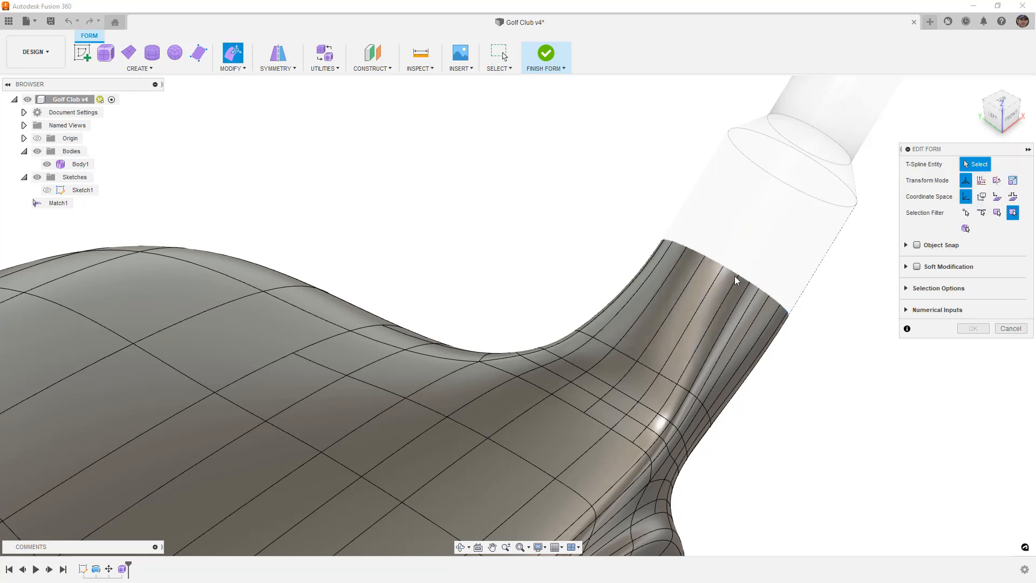
pyautogui.moveTo(712, 346)
pyautogui.keyDown('shift'); pyautogui.mouseDown(button='middle')
pyautogui.moveTo(661, 331)
pyautogui.moveTo(696, 340)
pyautogui.mouseUp(button='middle'); pyautogui.keyUp('shift')
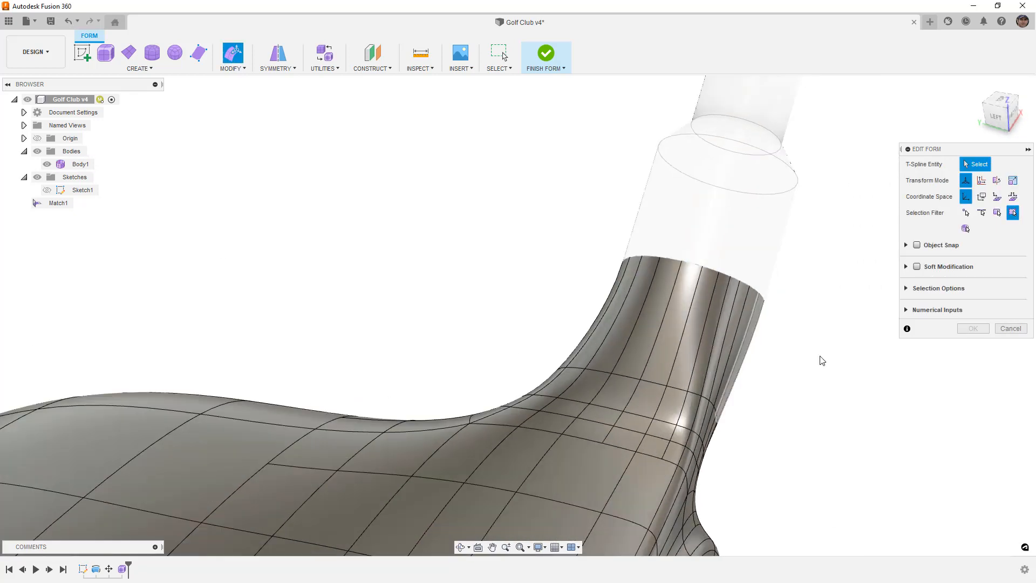
pyautogui.click(1008, 328)
# - Inspect the mesh around the matched neck, then show the top view in box display with nothing selected
pyautogui.keyDown('shift'); pyautogui.moveTo(904, 340); pyautogui.dragTo(727, 373, button='middle'); pyautogui.keyUp('shift')
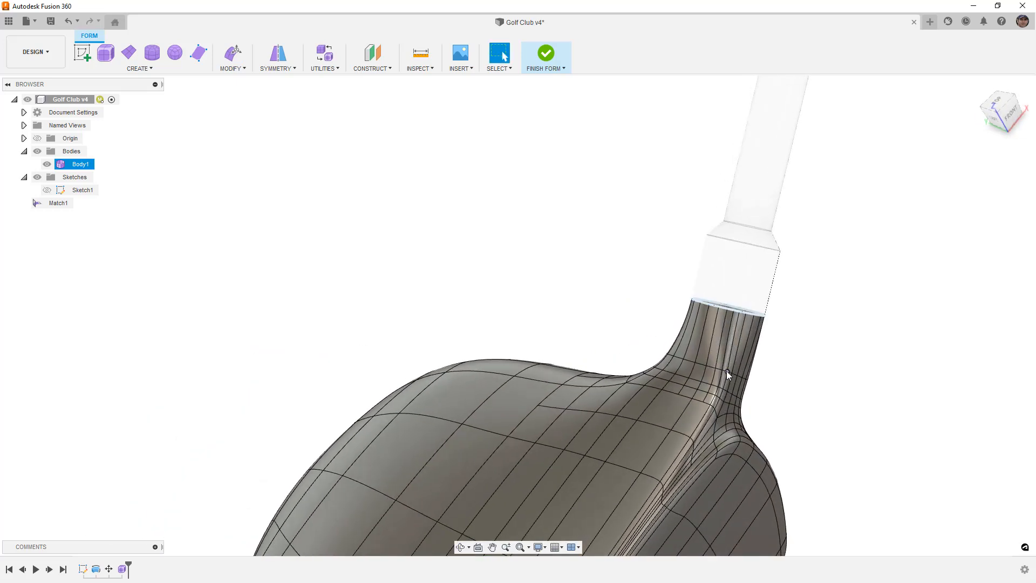
pyautogui.scroll(5, 727, 373)
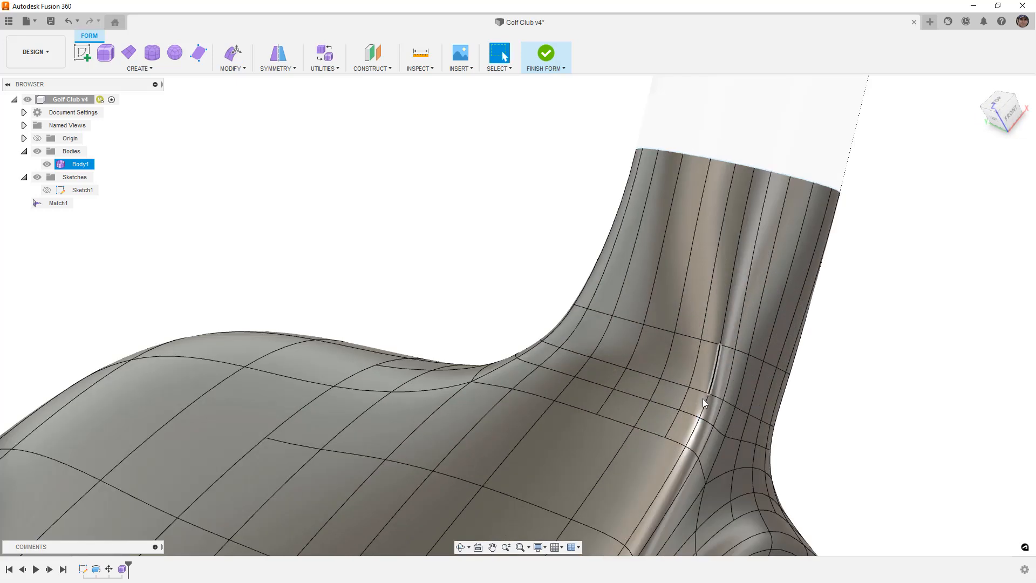
pyautogui.scroll(-4, 710, 373)
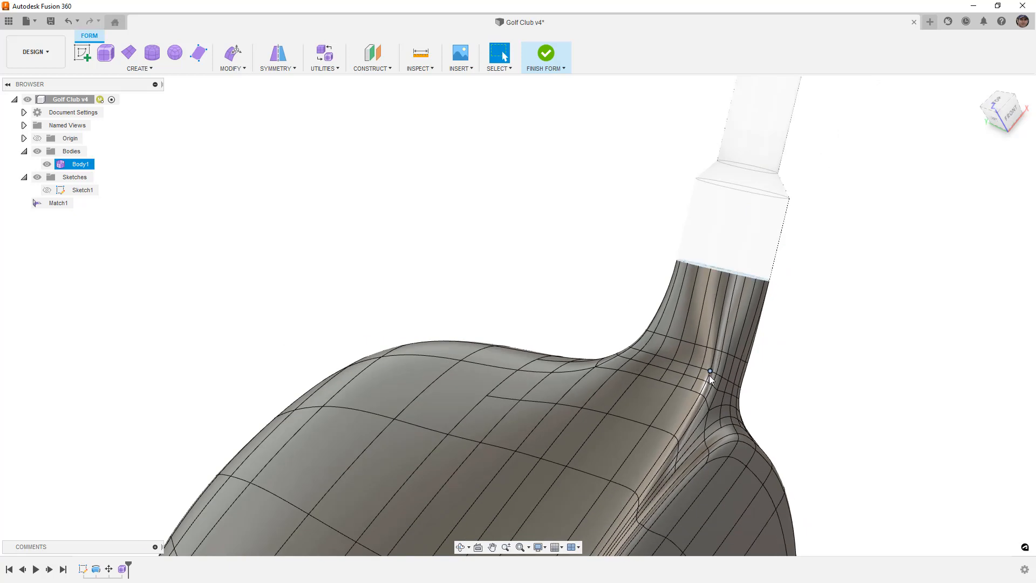
pyautogui.click(991, 108)
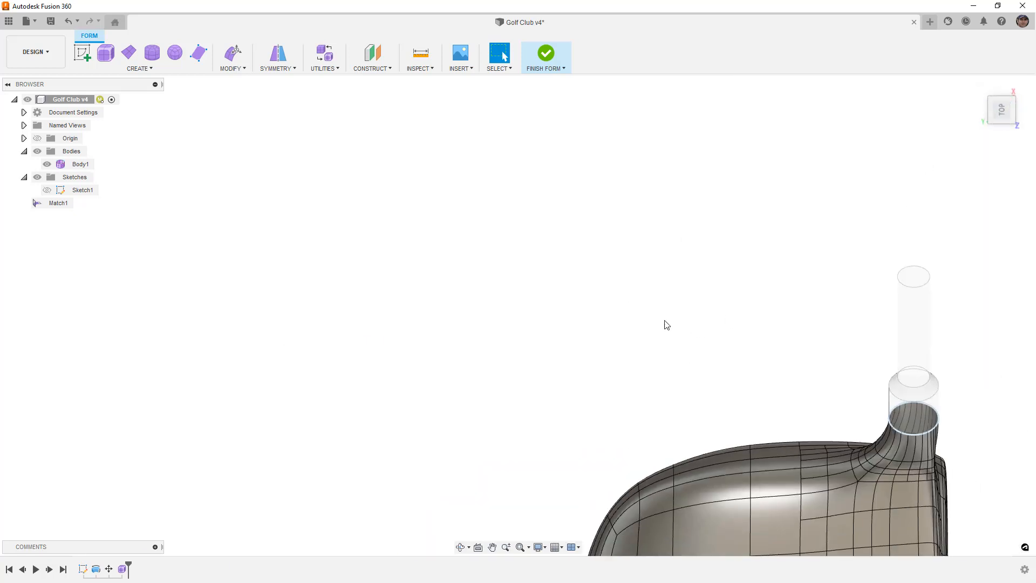
pyautogui.scroll(3, 597, 342)
pyautogui.scroll(5, 677, 342)
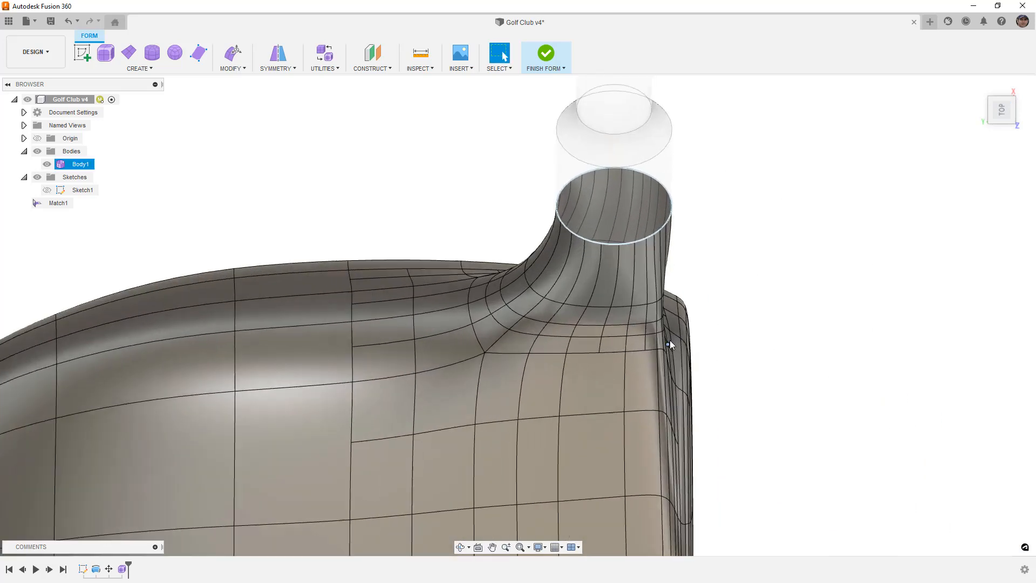
pyautogui.click(633, 374)
pyautogui.hotkey('alt', '1')
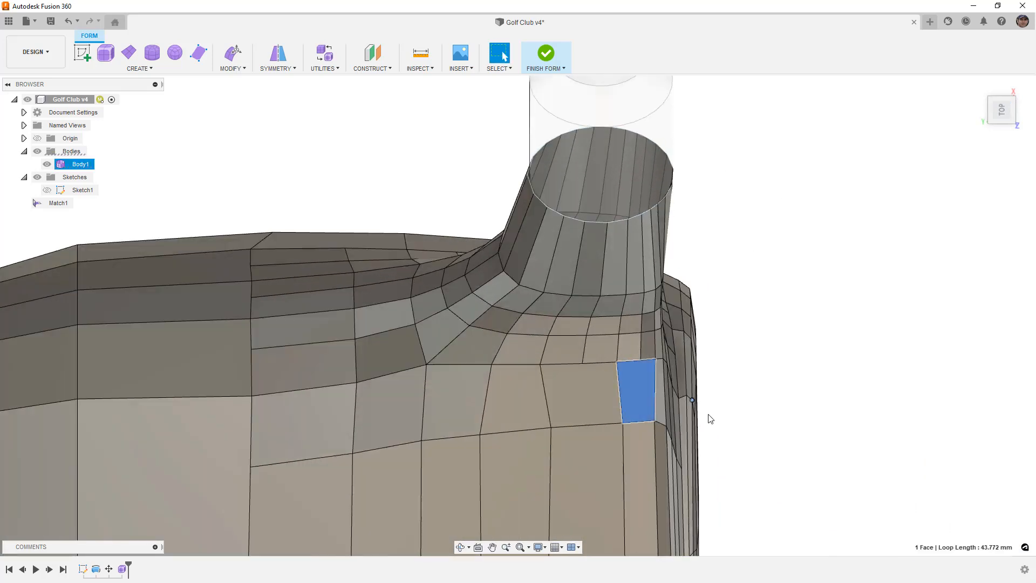
pyautogui.click(828, 298)
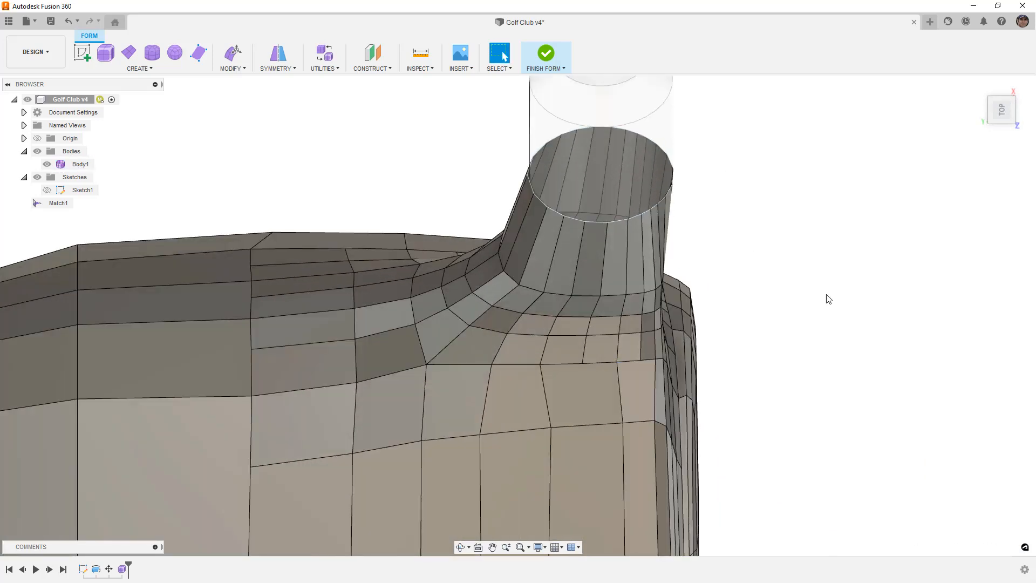
# - Try to insert an edge between two vertices at the base of the neck with Insert Point in Simple mode
pyautogui.click(238, 69)
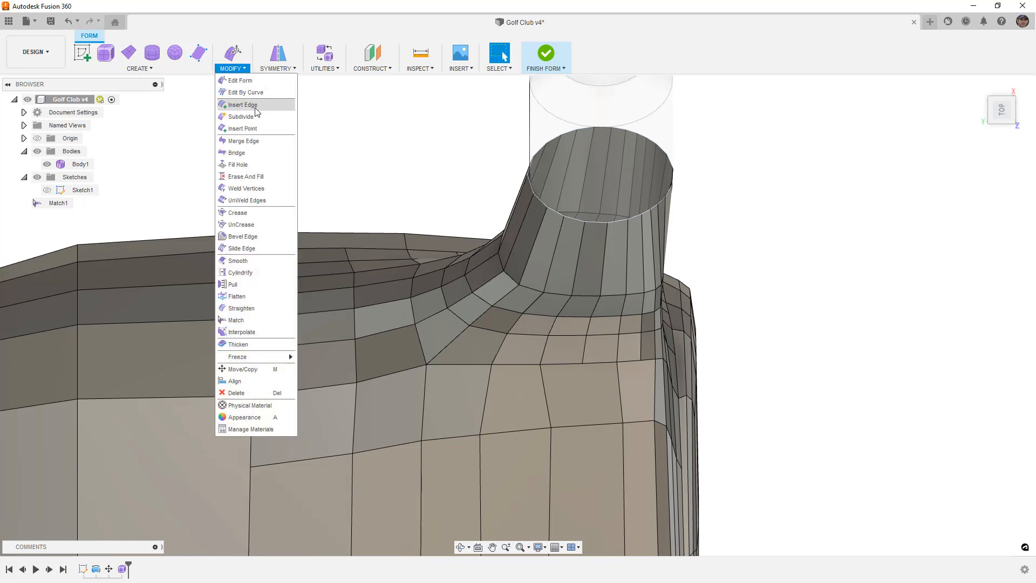
pyautogui.click(240, 128)
pyautogui.scroll(2, 612, 342)
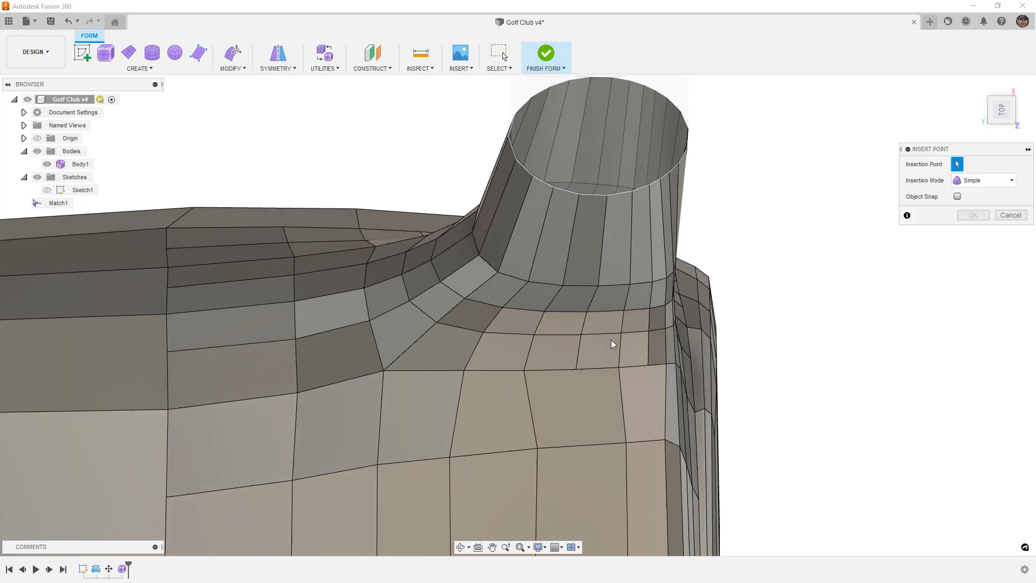
pyautogui.click(562, 285)
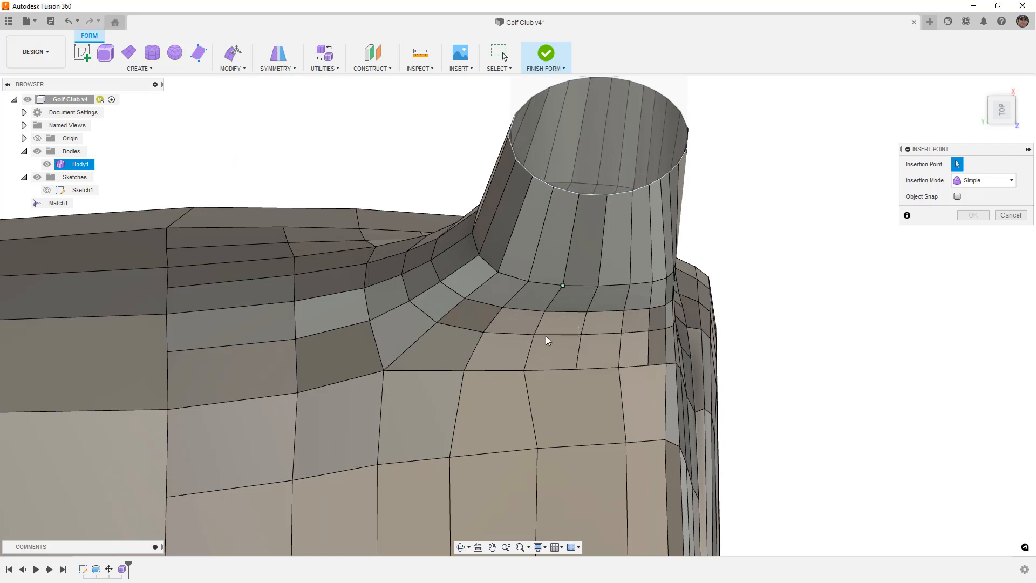
pyautogui.click(523, 370)
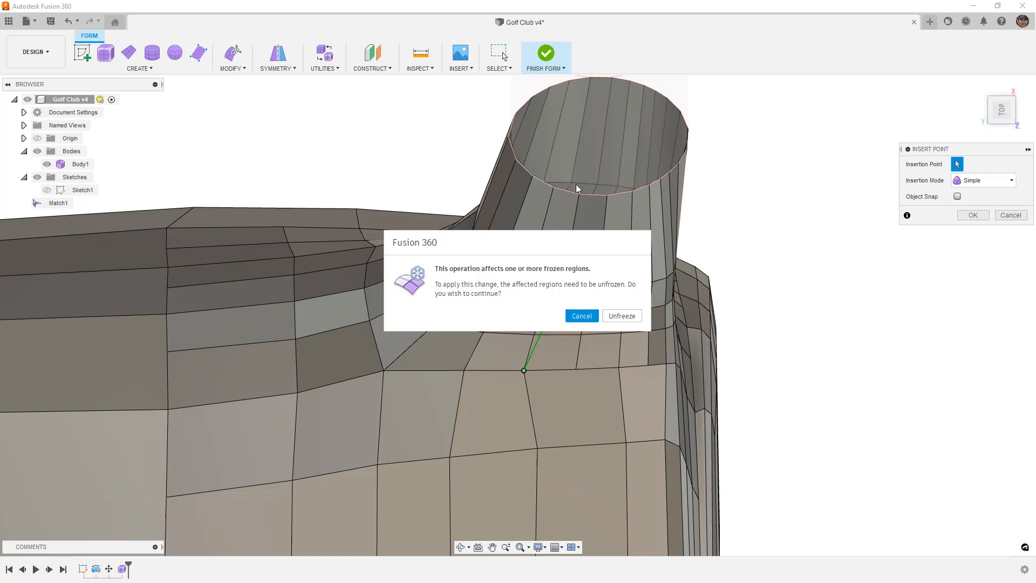
pyautogui.click(607, 318)
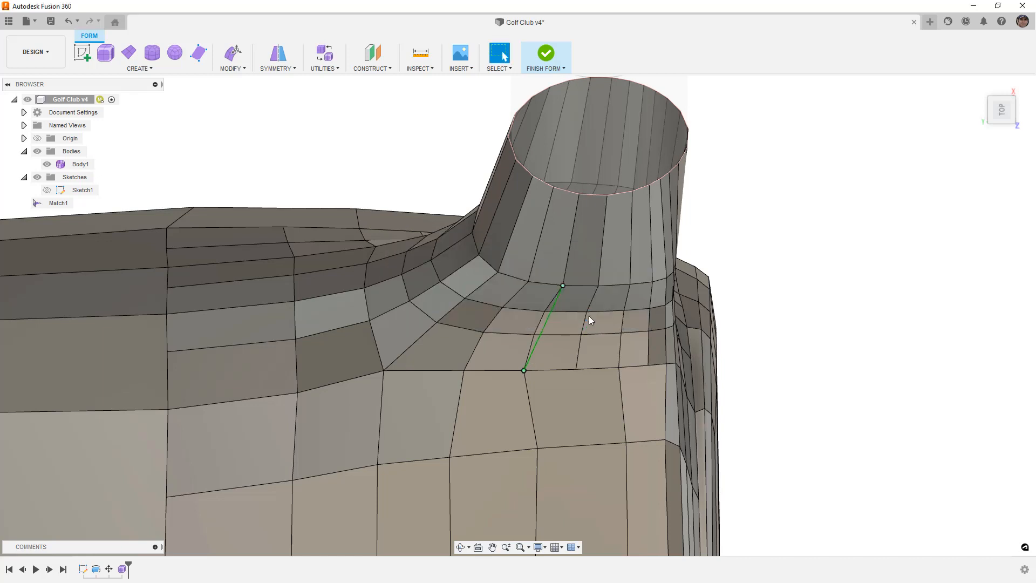
# - In Edit Form, scale two rows of three edges at the neck's base slightly inward in Y from a repositioned pivot
pyautogui.click(234, 52)
pyautogui.moveTo(659, 318); pyautogui.dragTo(674, 306, button='middle')
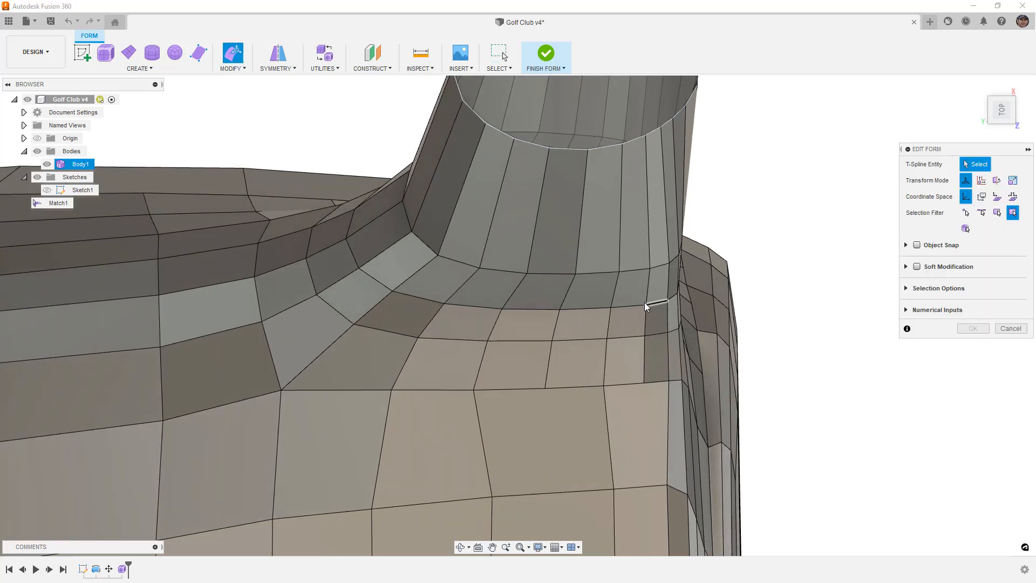
pyautogui.click(637, 303)
pyautogui.keyDown('shift'); pyautogui.click(674, 298); pyautogui.keyUp('shift')
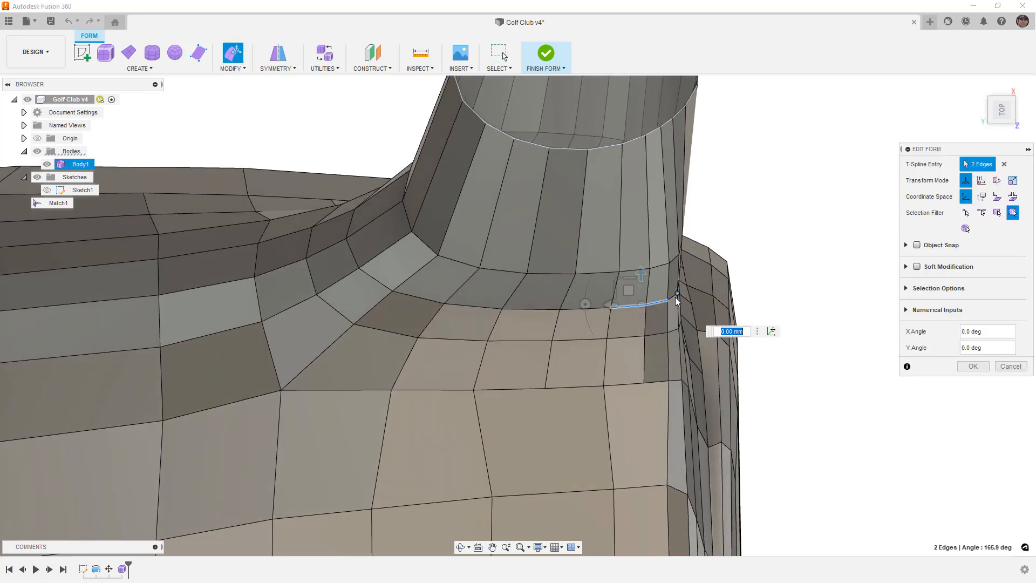
pyautogui.keyDown('shift'); pyautogui.click(673, 297); pyautogui.keyUp('shift')
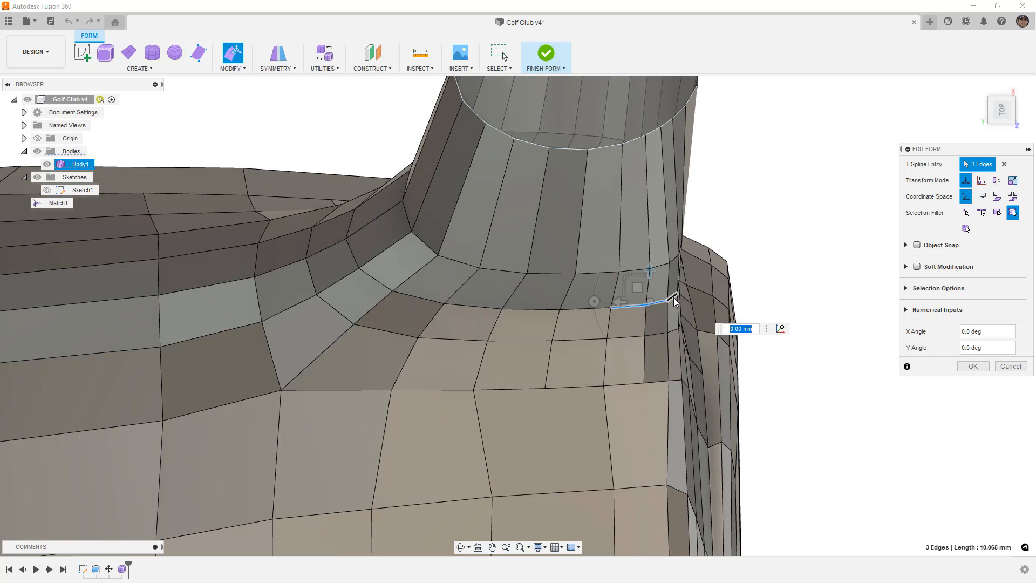
pyautogui.keyDown('shift'); pyautogui.click(634, 336); pyautogui.keyUp('shift')
pyautogui.keyDown('shift'); pyautogui.click(659, 334); pyautogui.keyUp('shift')
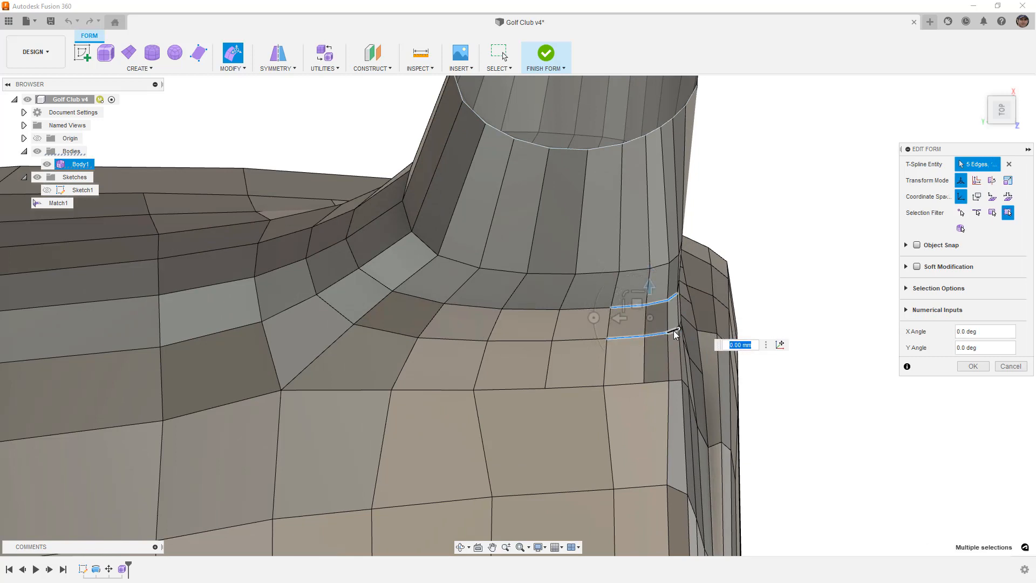
pyautogui.keyDown('shift'); pyautogui.click(673, 330); pyautogui.keyUp('shift')
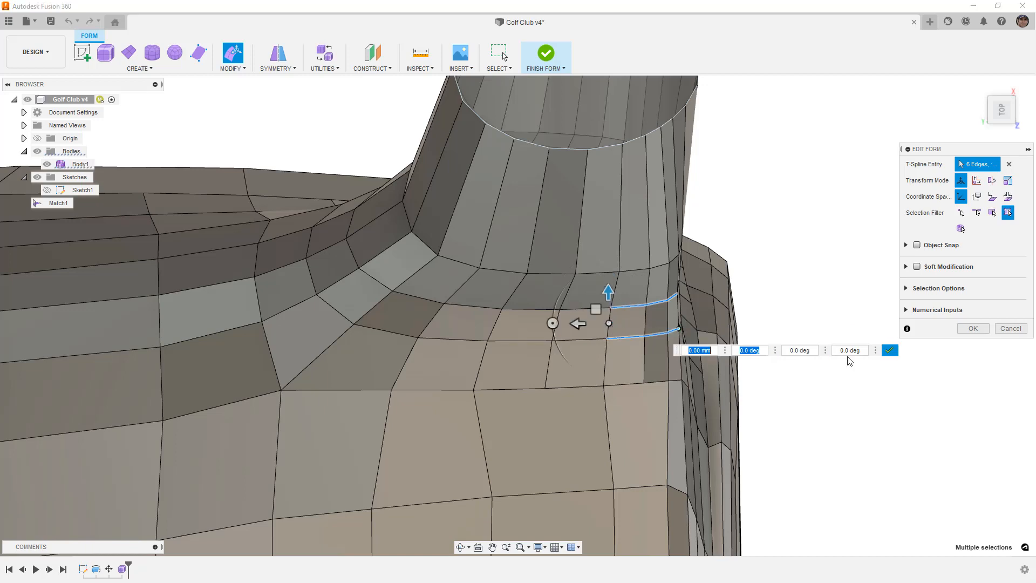
pyautogui.click(889, 350)
pyautogui.moveTo(584, 309); pyautogui.dragTo(583, 311)
pyautogui.click(799, 261)
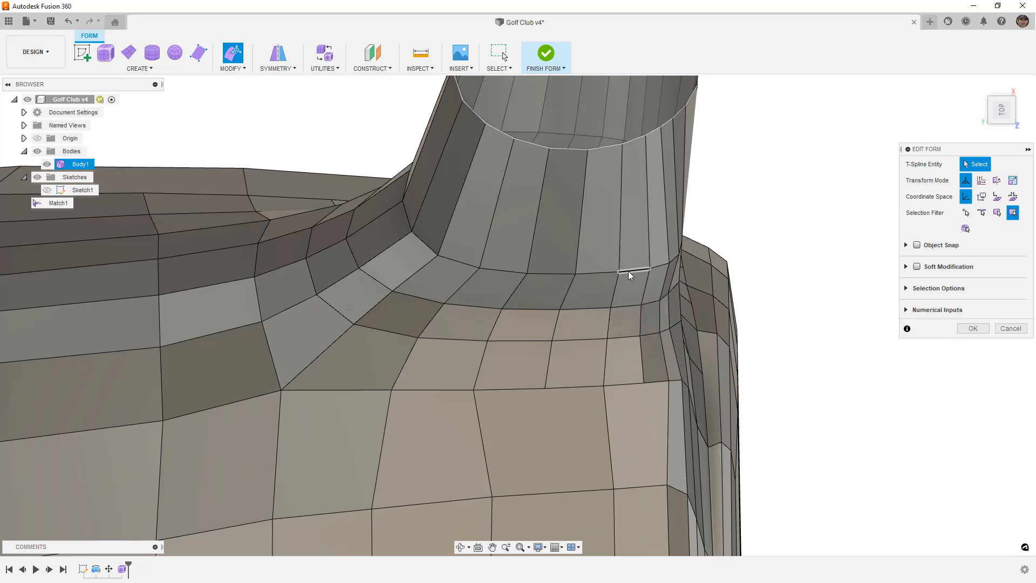
# - Scale the three face-side edges of the loop just above to about 0.76 in Y, with the pivot at their inner end vertex
pyautogui.click(627, 271)
pyautogui.keyDown('shift'); pyautogui.click(669, 264); pyautogui.keyUp('shift')
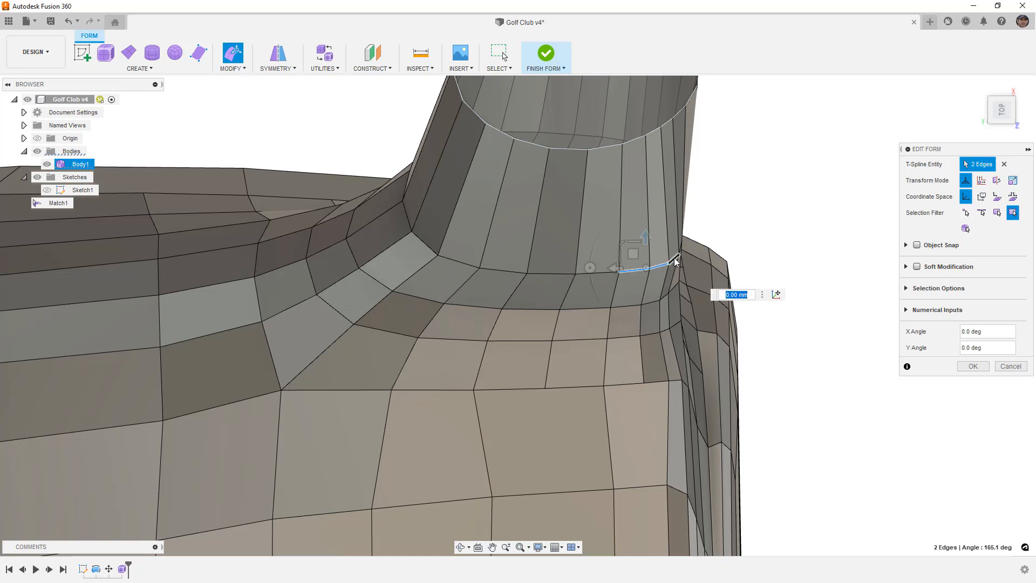
pyautogui.keyDown('shift'); pyautogui.click(674, 258); pyautogui.keyUp('shift')
pyautogui.click(783, 292)
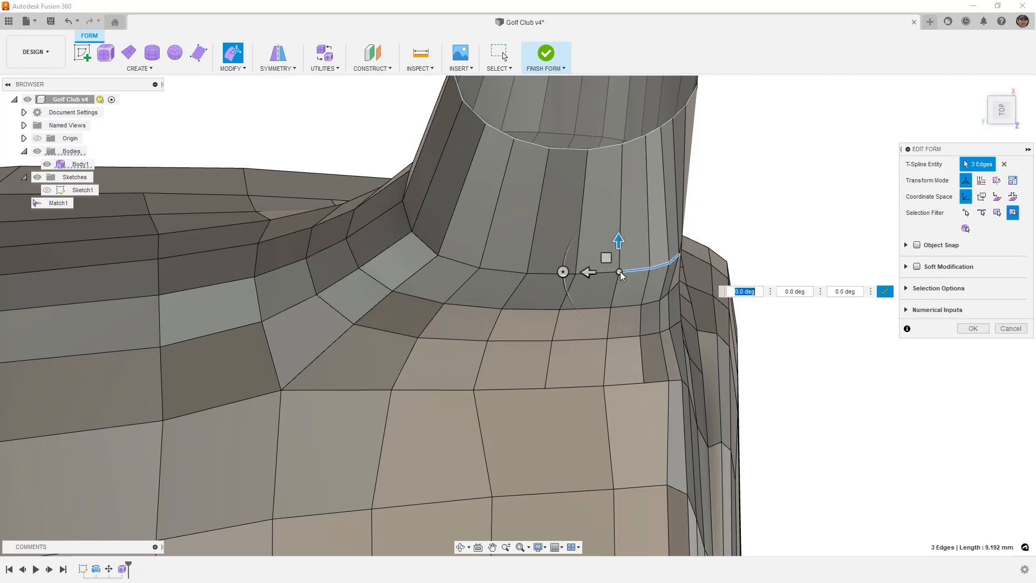
pyautogui.click(619, 271)
pyautogui.click(900, 298)
pyautogui.moveTo(598, 261); pyautogui.dragTo(596, 259)
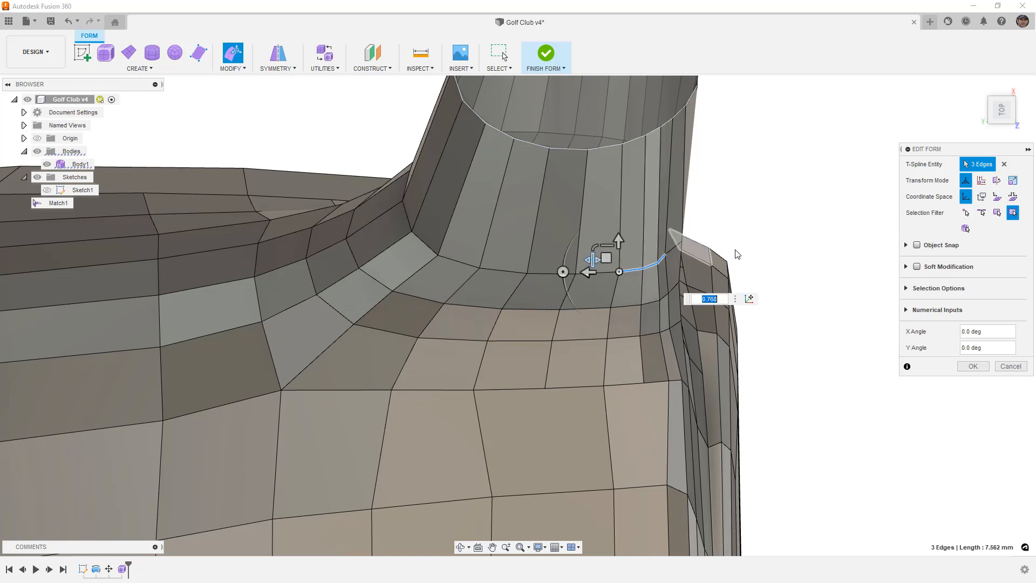
# - Move the outer vertex at the neck's base about 0.6 mm inward in Y and the vertex below it slightly inward
pyautogui.click(680, 244)
pyautogui.scroll(2, 678, 240)
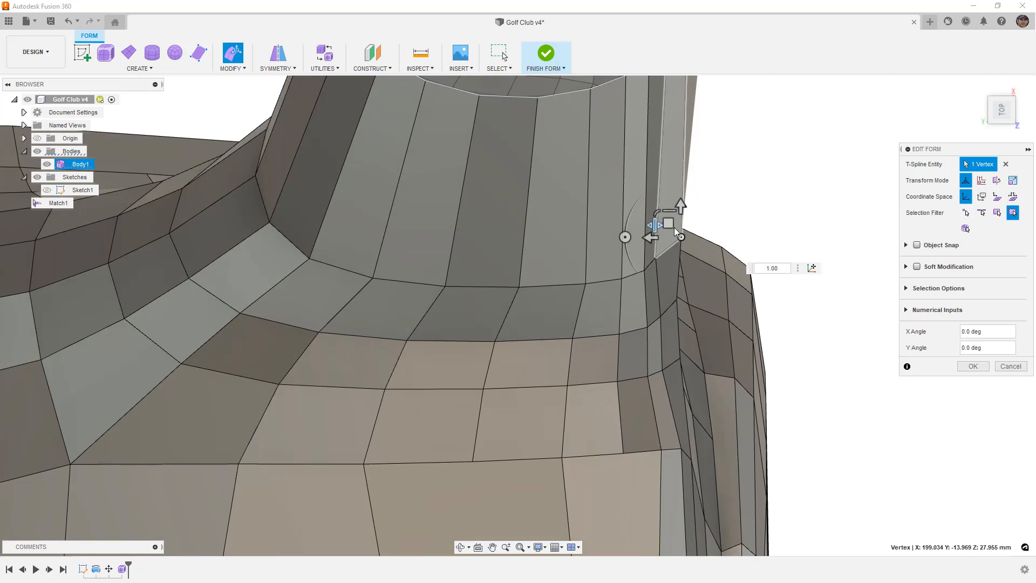
pyautogui.moveTo(667, 224); pyautogui.dragTo(662, 225)
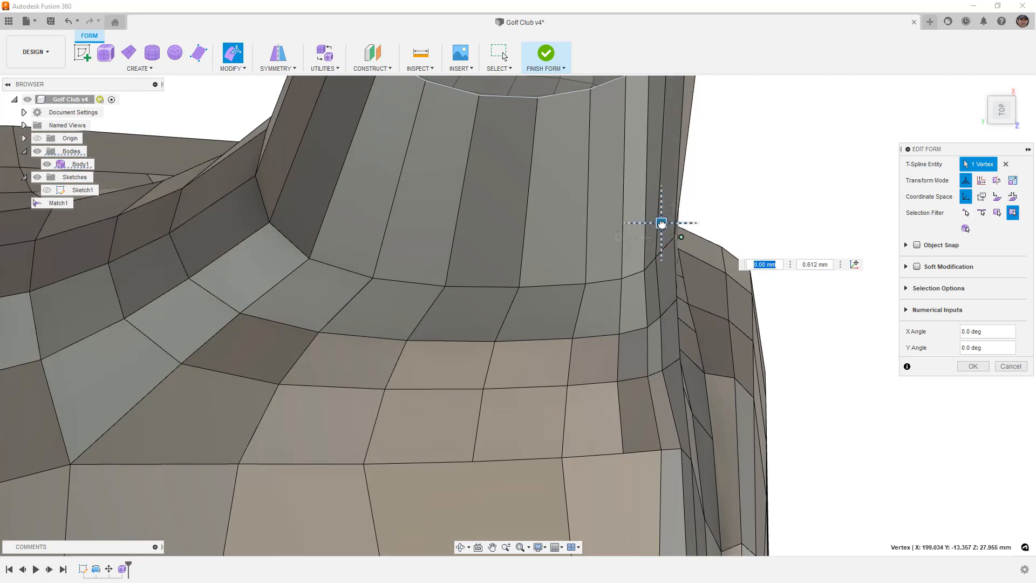
pyautogui.click(675, 301)
pyautogui.moveTo(678, 294); pyautogui.dragTo(674, 295)
pyautogui.click(754, 225)
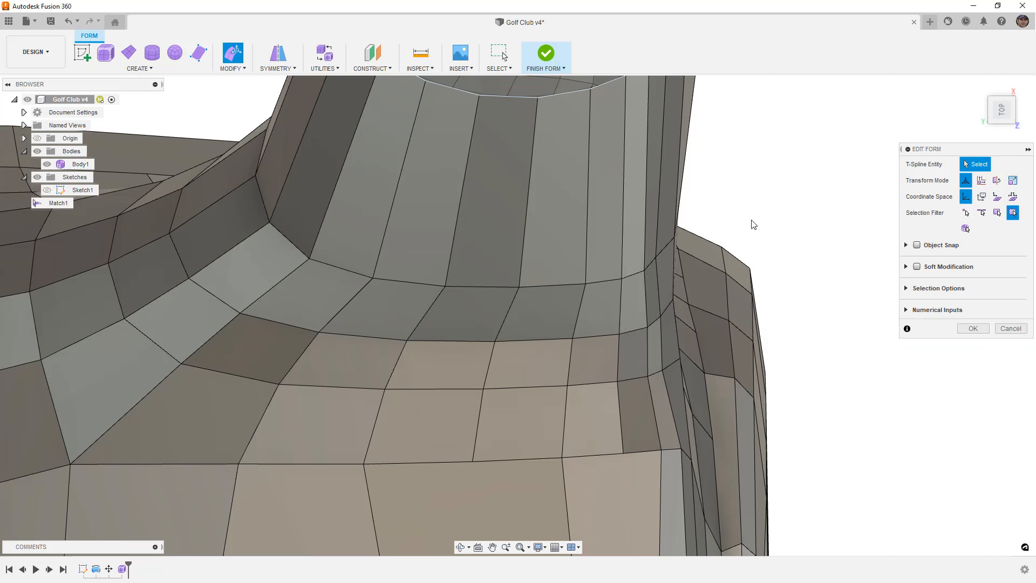
# - Return the clubhead to smooth display and accept the Edit Form changes
pyautogui.hotkey('alt', '3')
pyautogui.scroll(-5, 714, 241)
pyautogui.keyDown('shift'); pyautogui.moveTo(700, 384); pyautogui.dragTo(620, 336, button='middle'); pyautogui.keyUp('shift')
pyautogui.scroll(-5, 619, 338)
pyautogui.moveTo(675, 398)
pyautogui.keyDown('shift'); pyautogui.mouseDown(button='middle')
pyautogui.moveTo(626, 408)
pyautogui.moveTo(680, 408)
pyautogui.mouseUp(button='middle'); pyautogui.keyUp('shift')
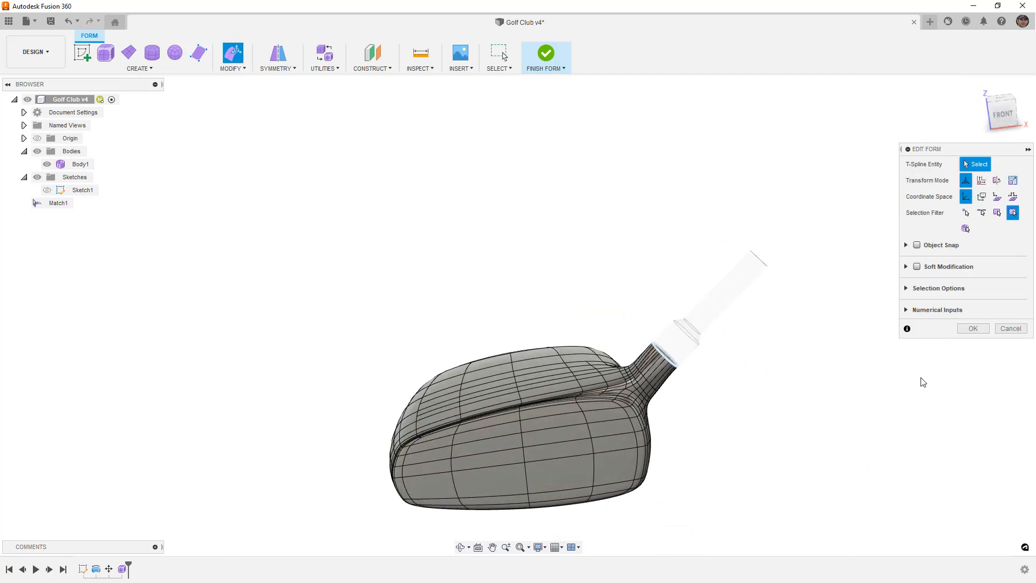
pyautogui.click(952, 330)
pyautogui.scroll(-3, 740, 270)
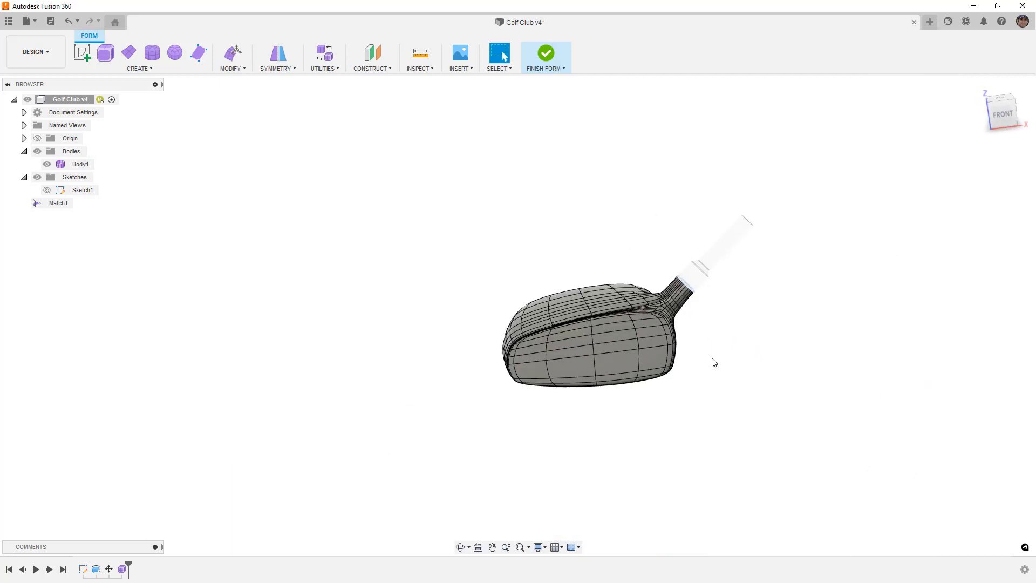
# - Save the design as a new version and finish the form
pyautogui.hotkey('ctrl', 's')
pyautogui.press('Return')
pyautogui.scroll(4, 686, 287)
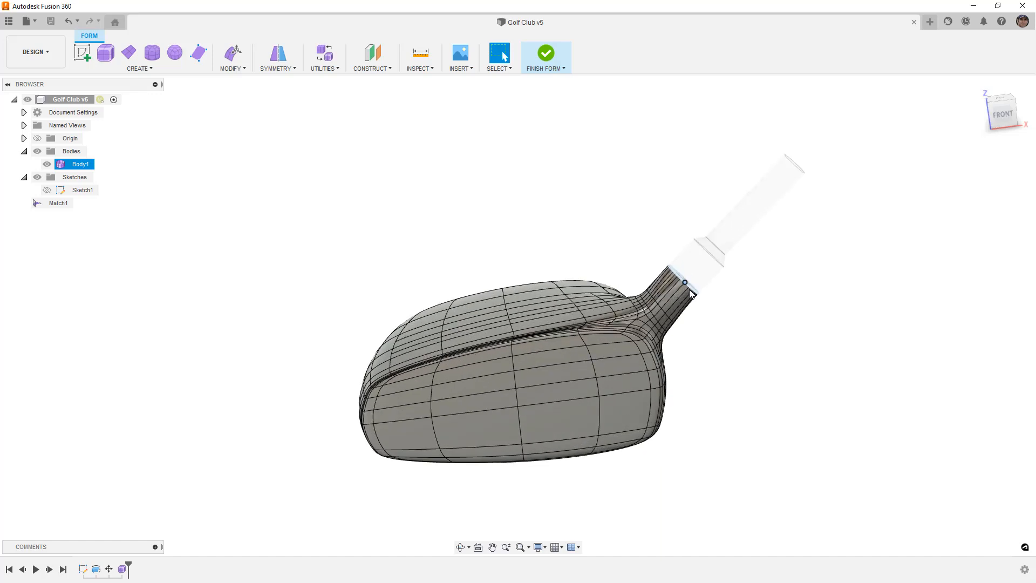
pyautogui.click(546, 58)
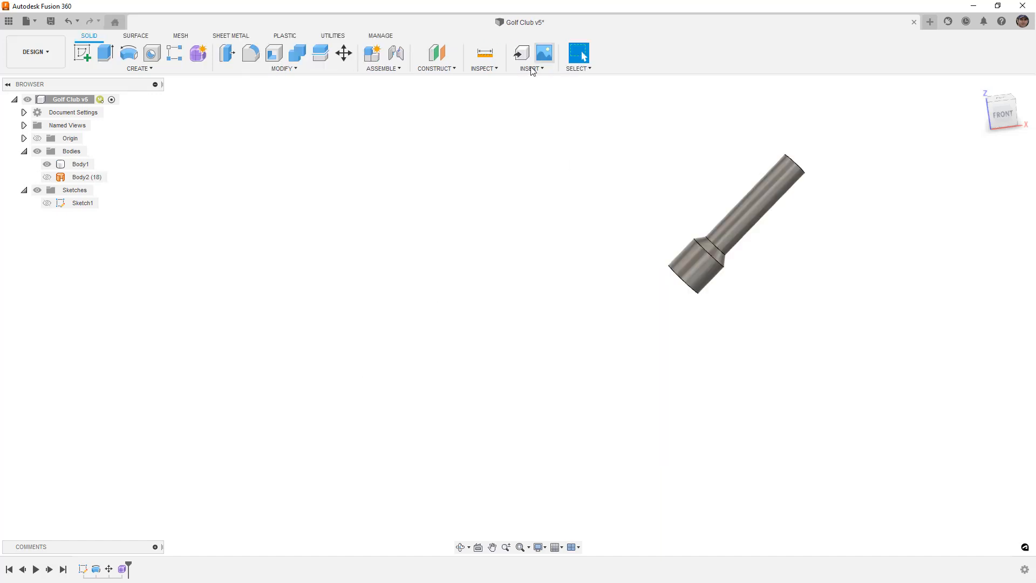
pyautogui.click(47, 178)
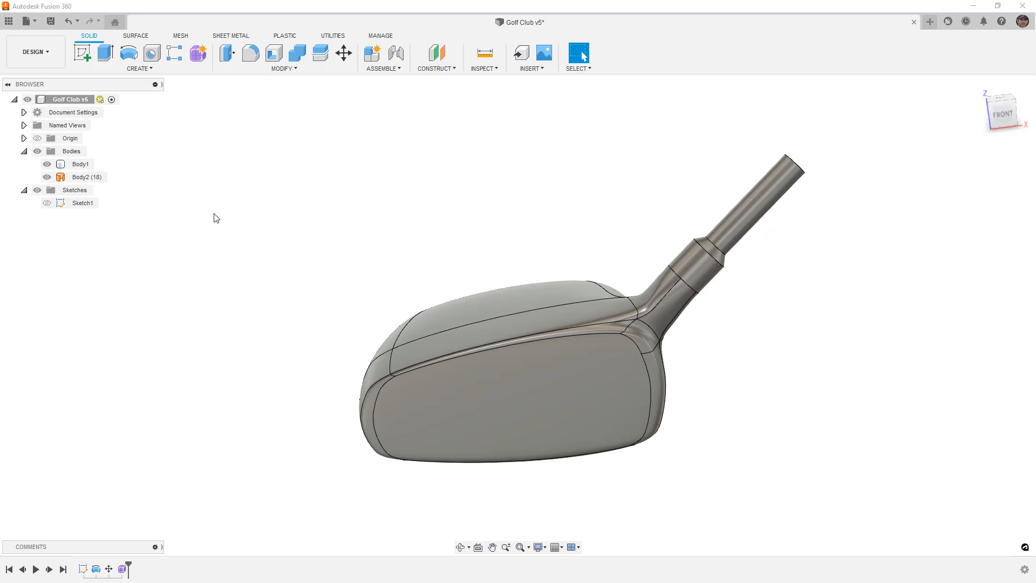
pyautogui.click(48, 177)
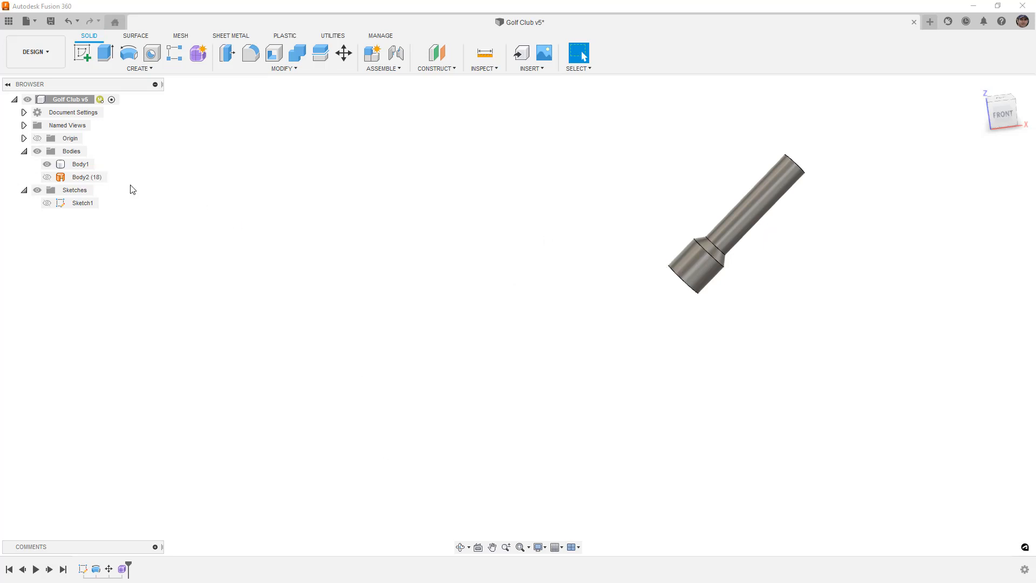
pyautogui.click(136, 36)
pyautogui.click(139, 68)
pyautogui.click(97, 199)
pyautogui.keyDown('shift'); pyautogui.moveTo(589, 292); pyautogui.dragTo(669, 262, button='middle'); pyautogui.keyUp('shift')
pyautogui.click(710, 265)
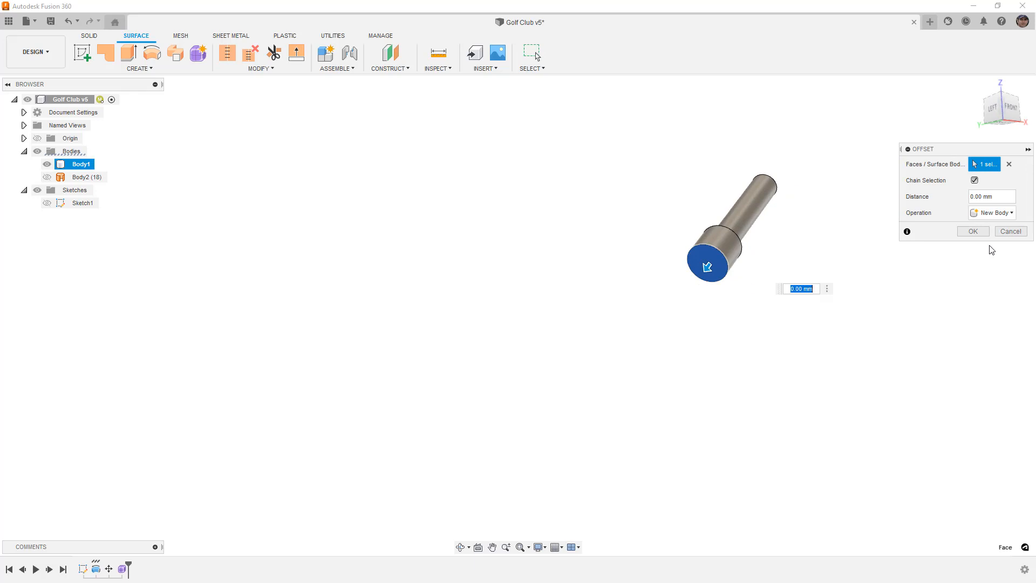
pyautogui.click(1010, 230)
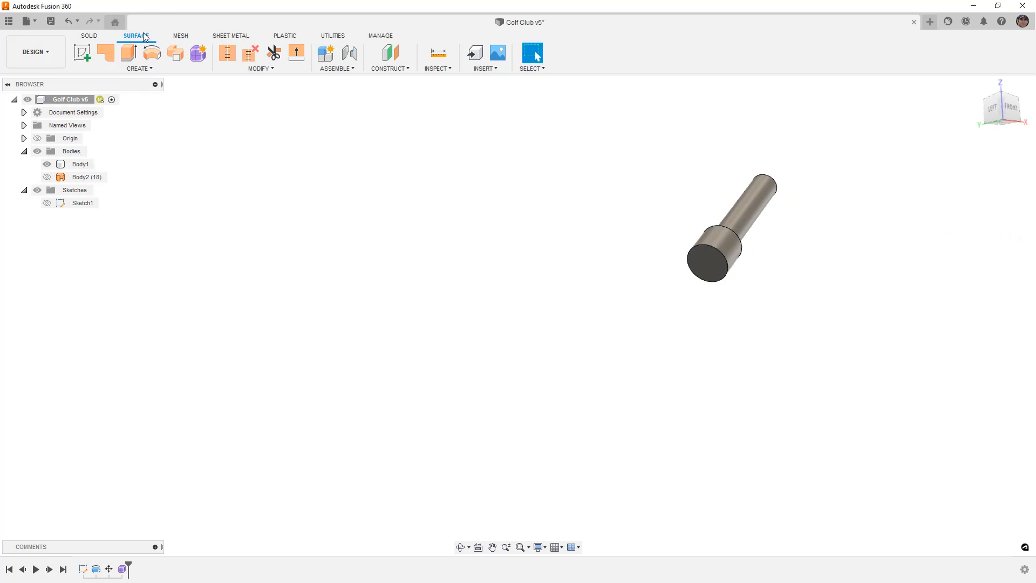
# - Delete the hosel body's wide end face and stitch it with the shown clubhead surface into a new body at 0.10 mm tolerance
pyautogui.click(714, 264)
pyautogui.press('Delete')
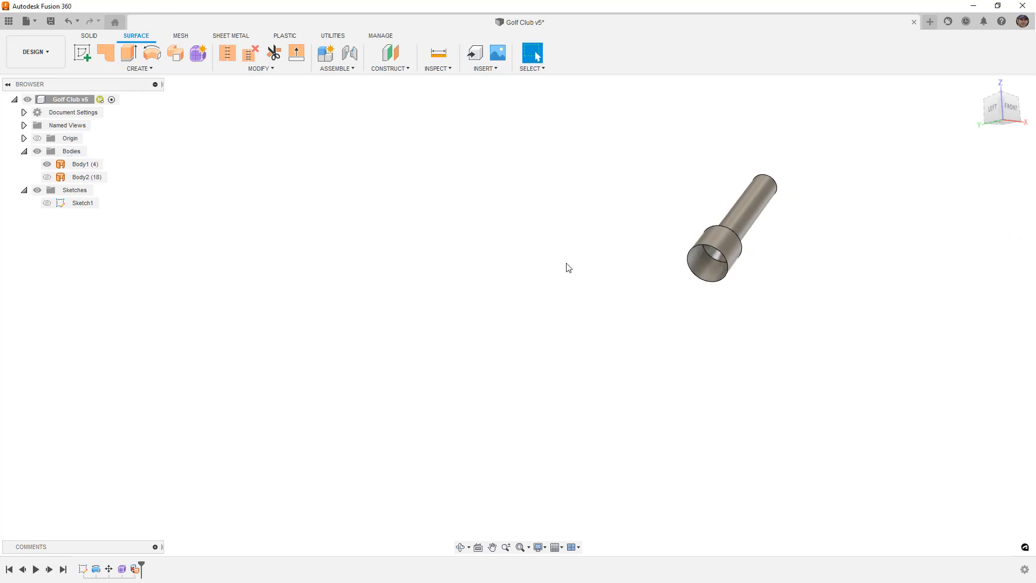
pyautogui.click(47, 177)
pyautogui.click(227, 52)
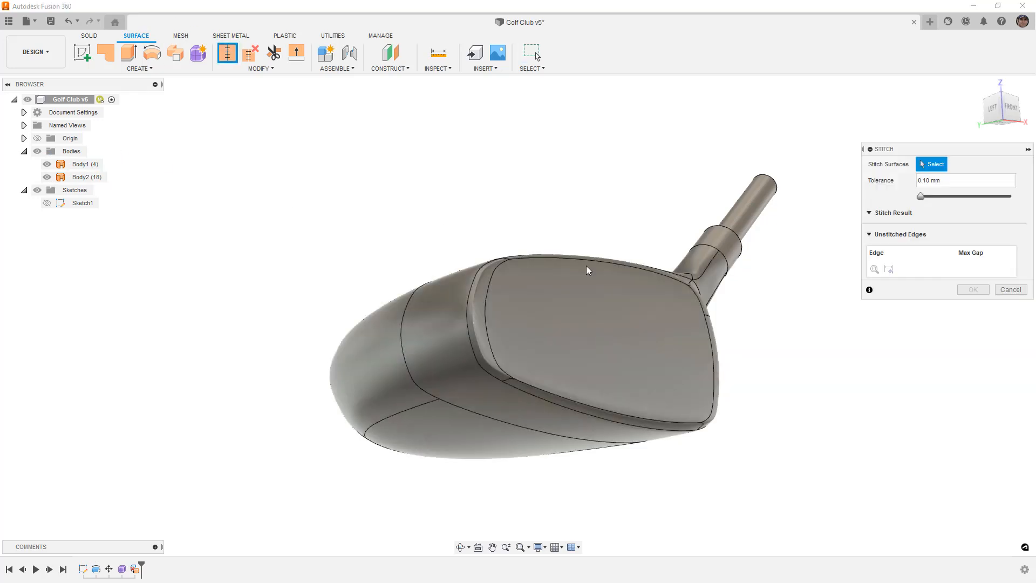
pyautogui.click(665, 267)
pyautogui.click(730, 228)
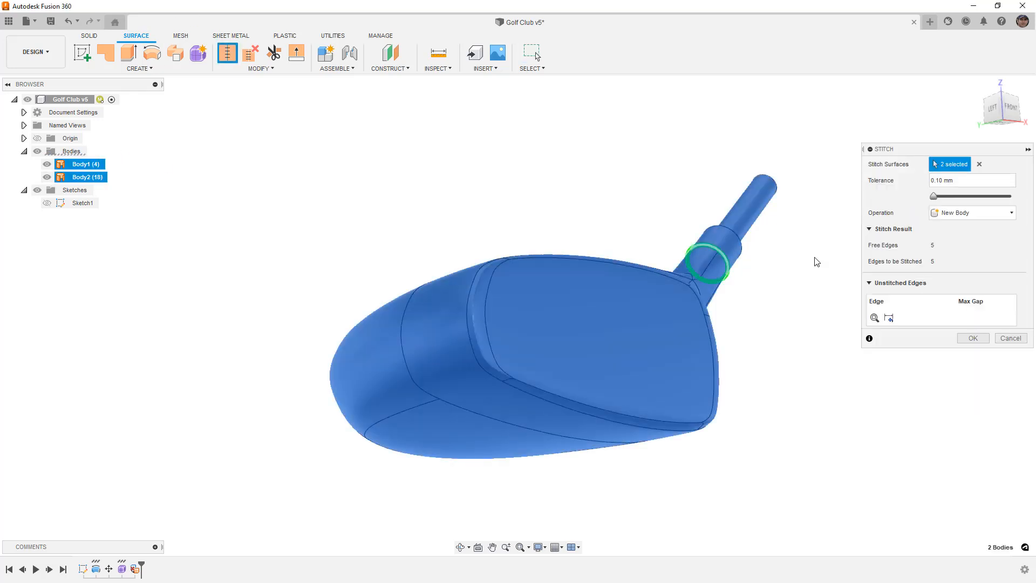
pyautogui.click(969, 339)
# - Save the design with the stitched club body as a new version
pyautogui.keyDown('shift'); pyautogui.moveTo(810, 263); pyautogui.dragTo(789, 270, button='middle'); pyautogui.keyUp('shift')
pyautogui.click(89, 35)
pyautogui.scroll(-3, 623, 193)
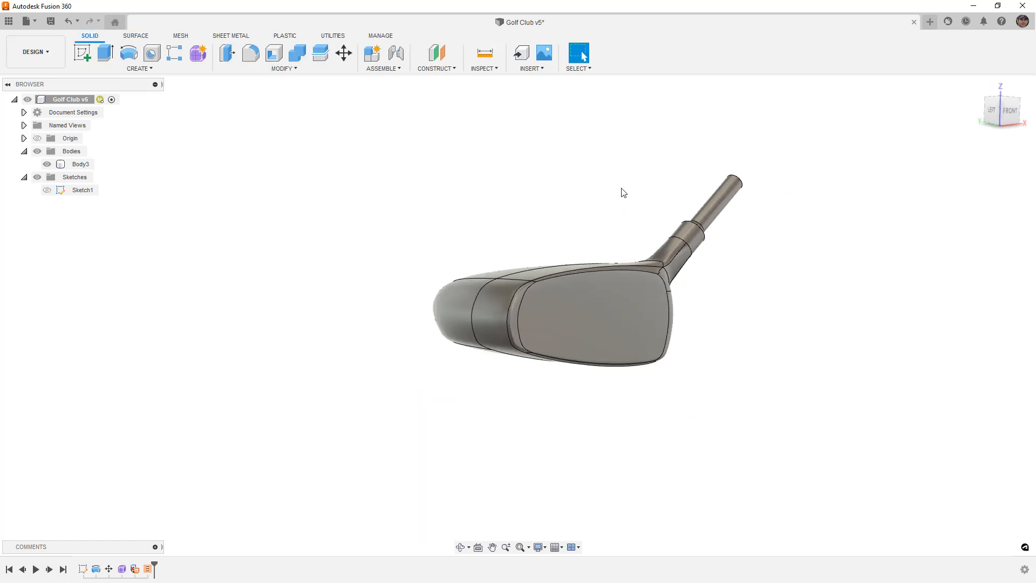
pyautogui.hotkey('ctrl', 's')
pyautogui.click(499, 321)
pyautogui.press('Escape')
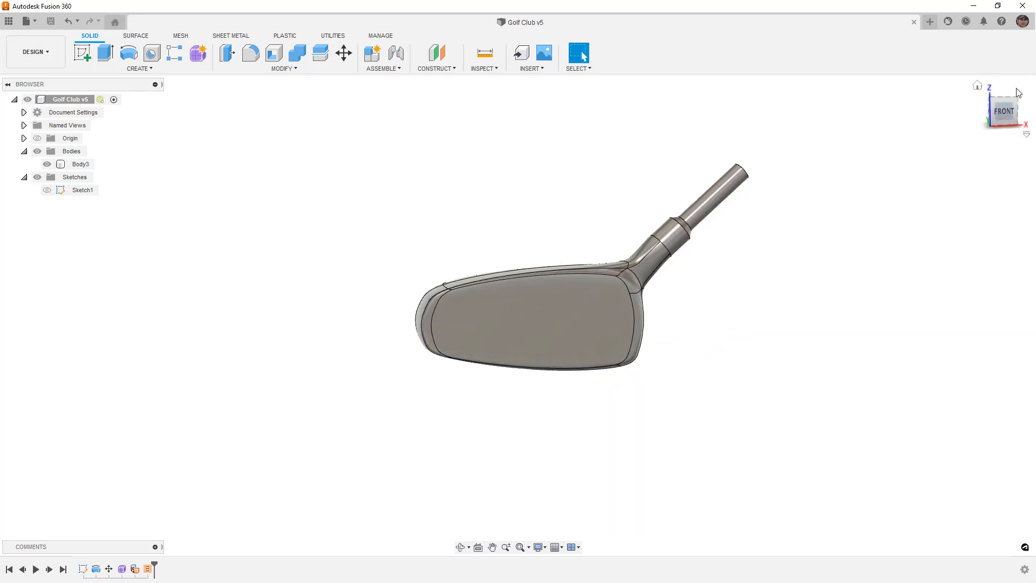
# - Examine the stitched club's neck transition from the front and its crown from the back
pyautogui.click(999, 112)
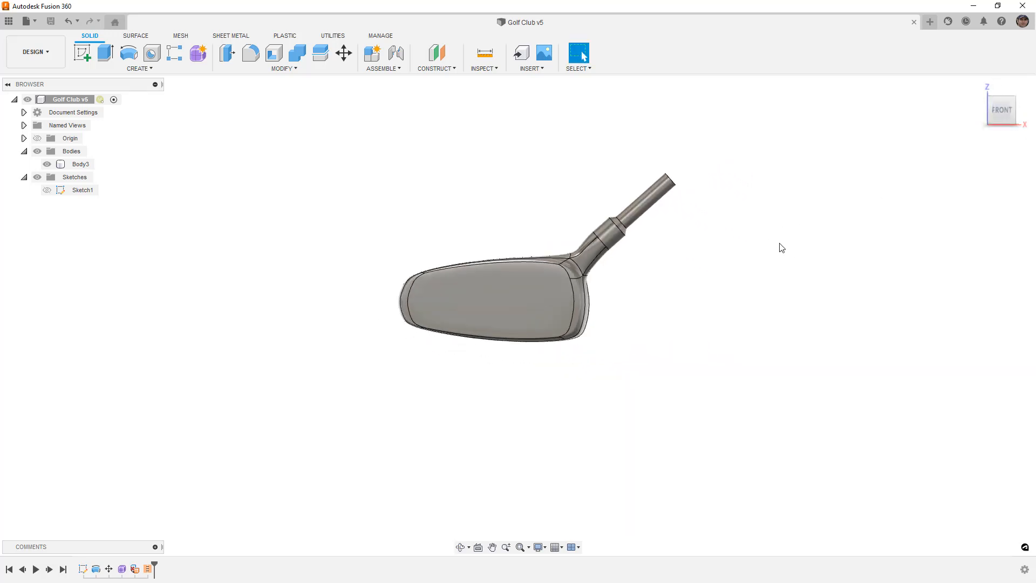
pyautogui.scroll(3, 578, 250)
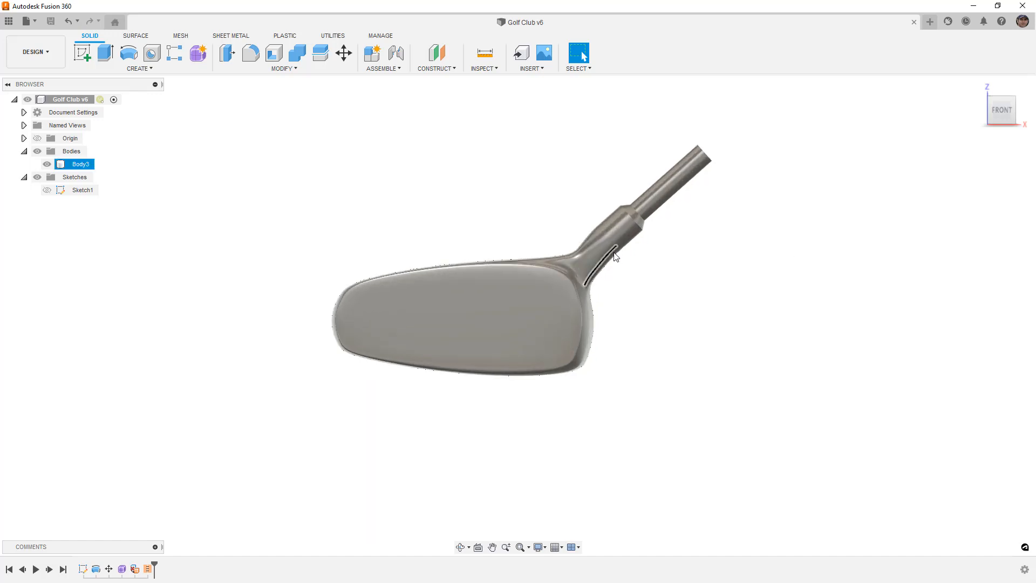
pyautogui.scroll(3, 572, 255)
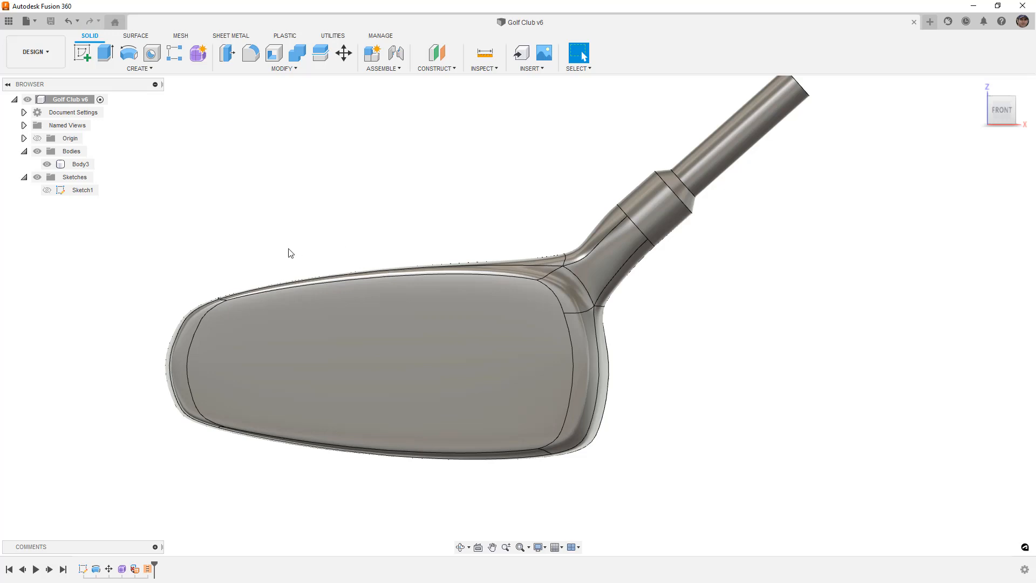
pyautogui.keyDown('shift'); pyautogui.moveTo(290, 245); pyautogui.dragTo(423, 251, button='middle'); pyautogui.keyUp('shift')
pyautogui.scroll(-4, 438, 289)
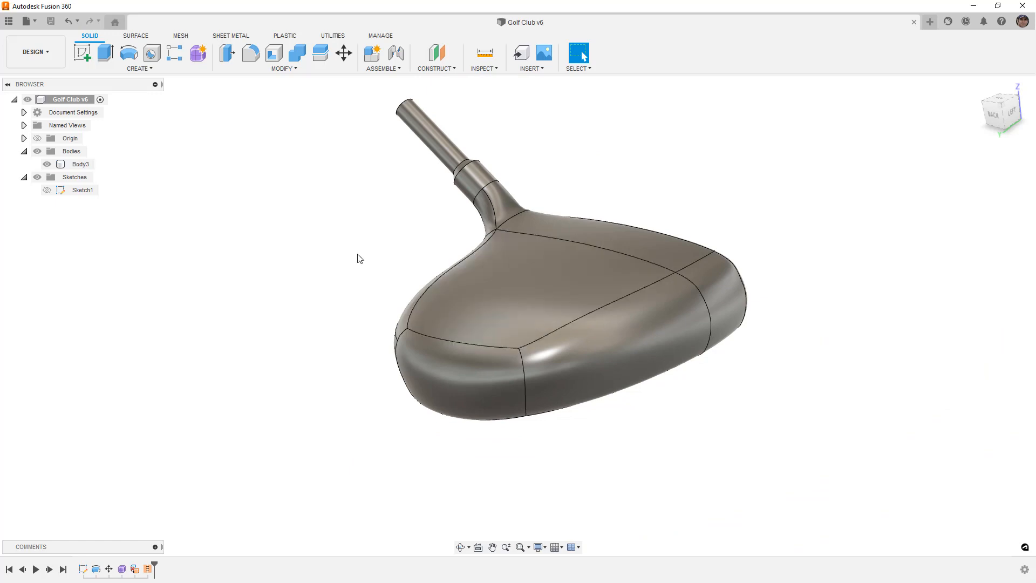
pyautogui.click(137, 35)
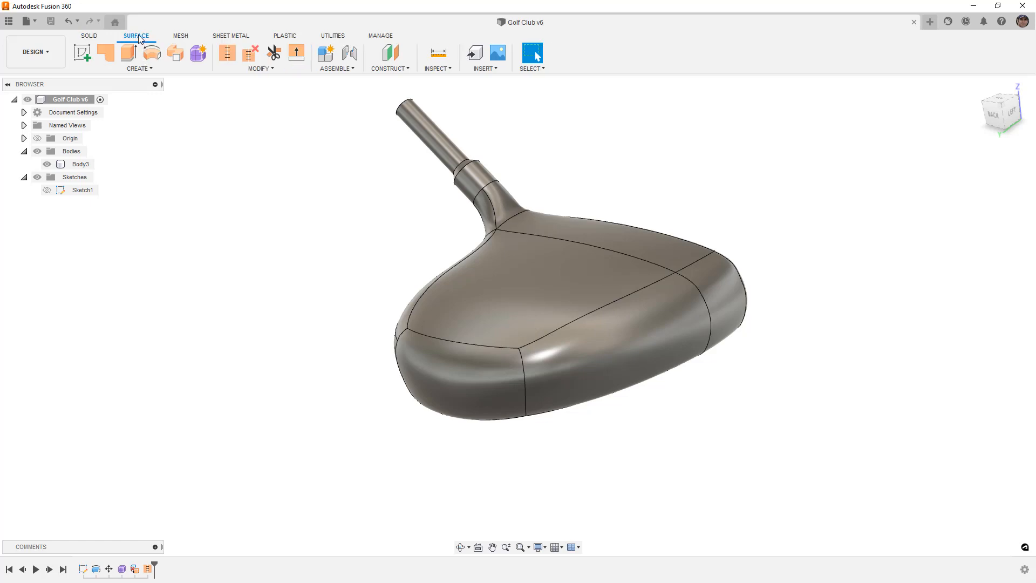
pyautogui.keyDown('shift'); pyautogui.moveTo(433, 230); pyautogui.dragTo(464, 239, button='middle'); pyautogui.keyUp('shift')
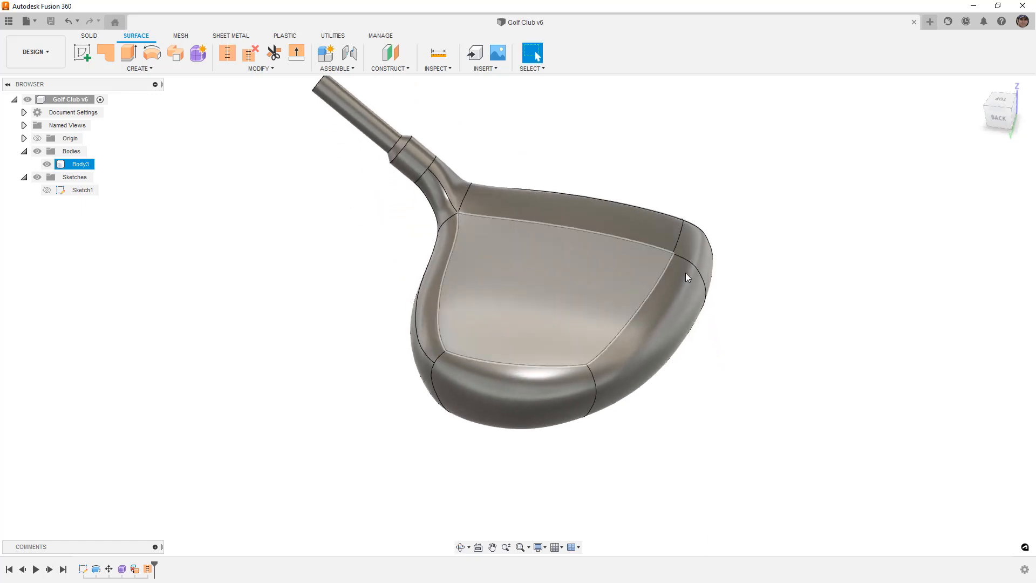
# - Offset the two large crown faces by 0 mm as a new surface body, with chain selection off
pyautogui.click(1001, 101)
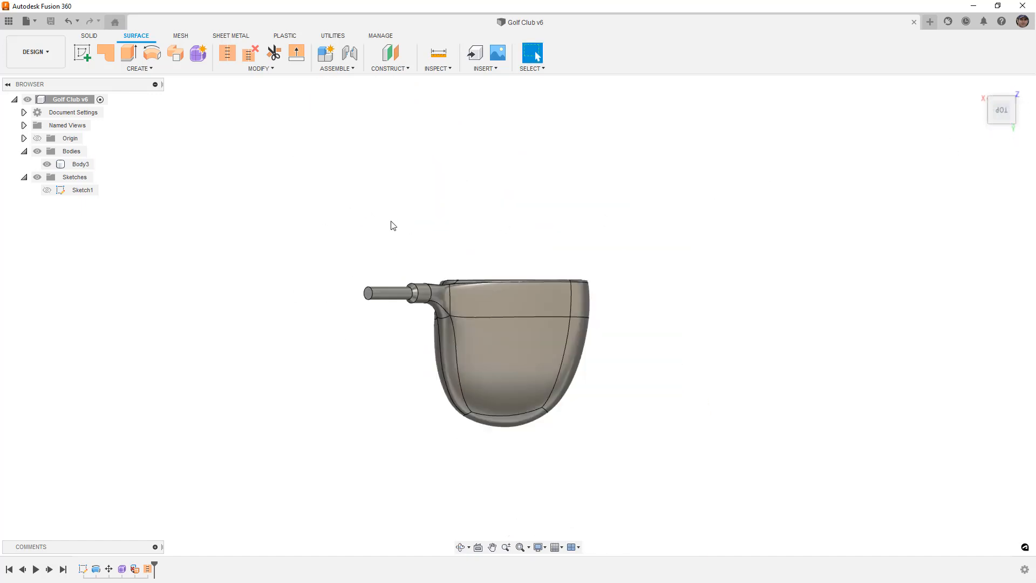
pyautogui.moveTo(560, 408); pyautogui.dragTo(538, 376, button='middle')
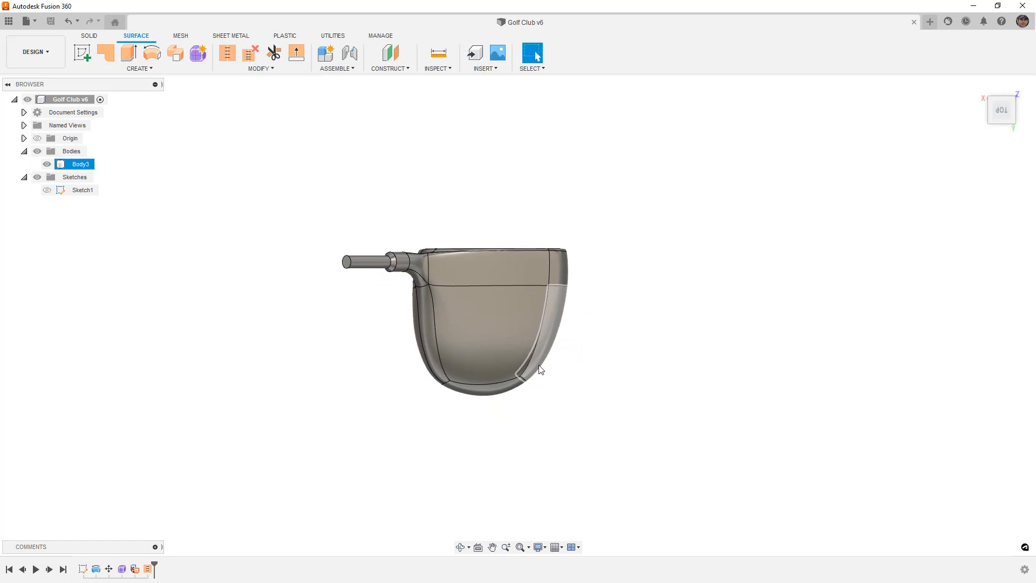
pyautogui.click(163, 73)
pyautogui.click(111, 196)
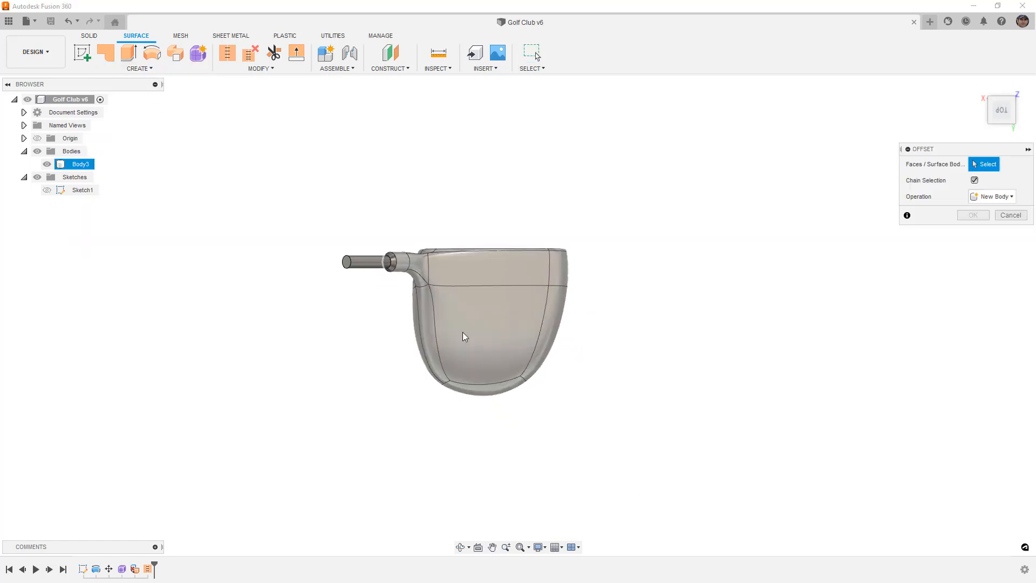
pyautogui.click(974, 180)
pyautogui.click(481, 315)
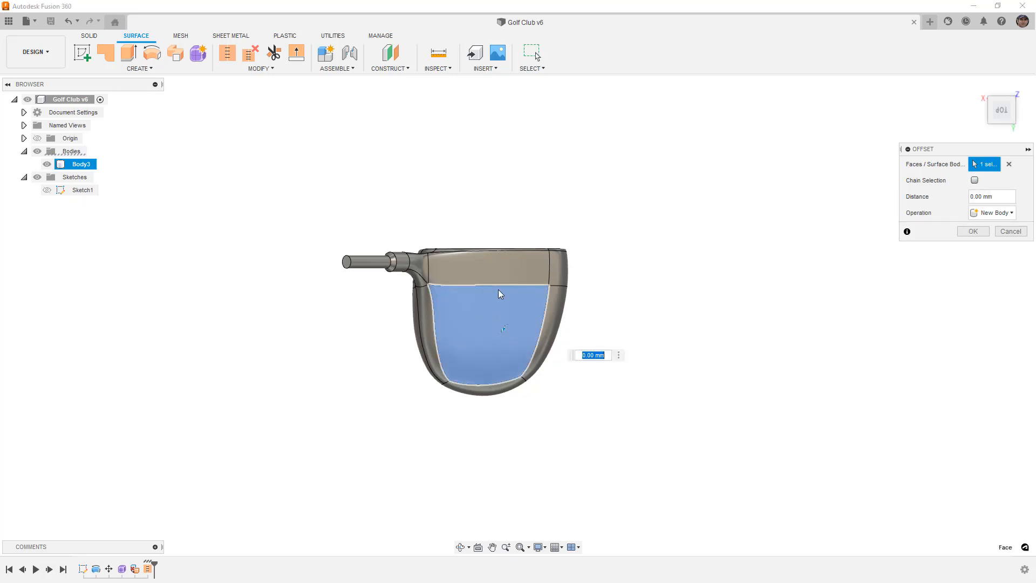
pyautogui.click(494, 272)
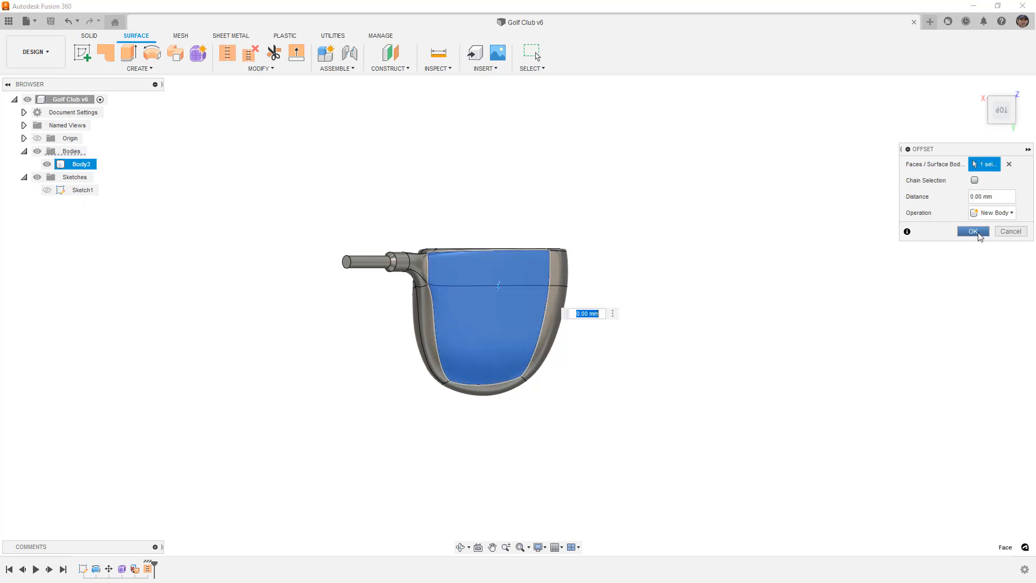
pyautogui.click(978, 233)
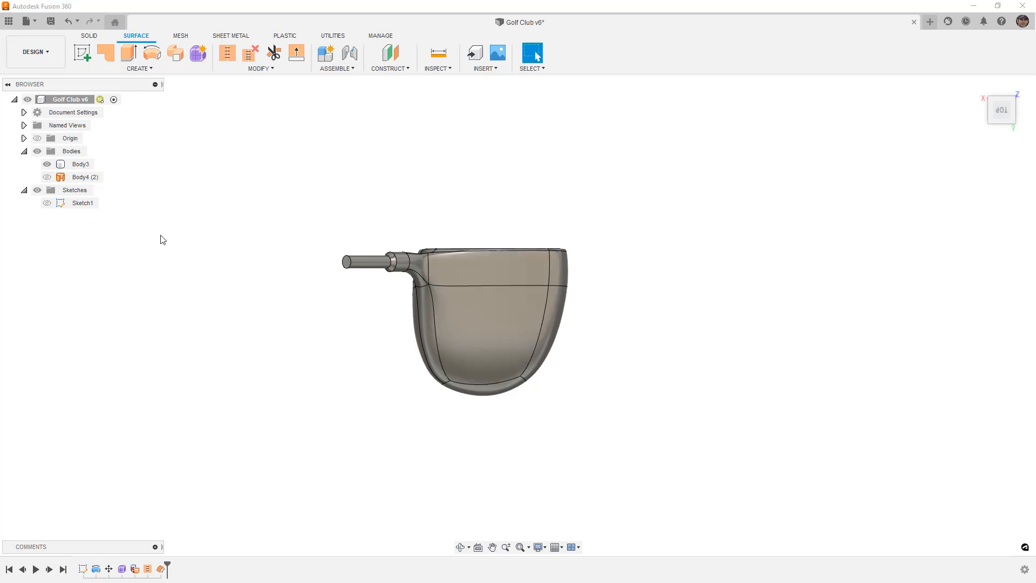
# - Start a sketch on the horizontal XY plane and rotate the top view so the clubface edge is uppermost
pyautogui.keyDown('shift'); pyautogui.moveTo(422, 393); pyautogui.dragTo(460, 325, button='middle'); pyautogui.keyUp('shift')
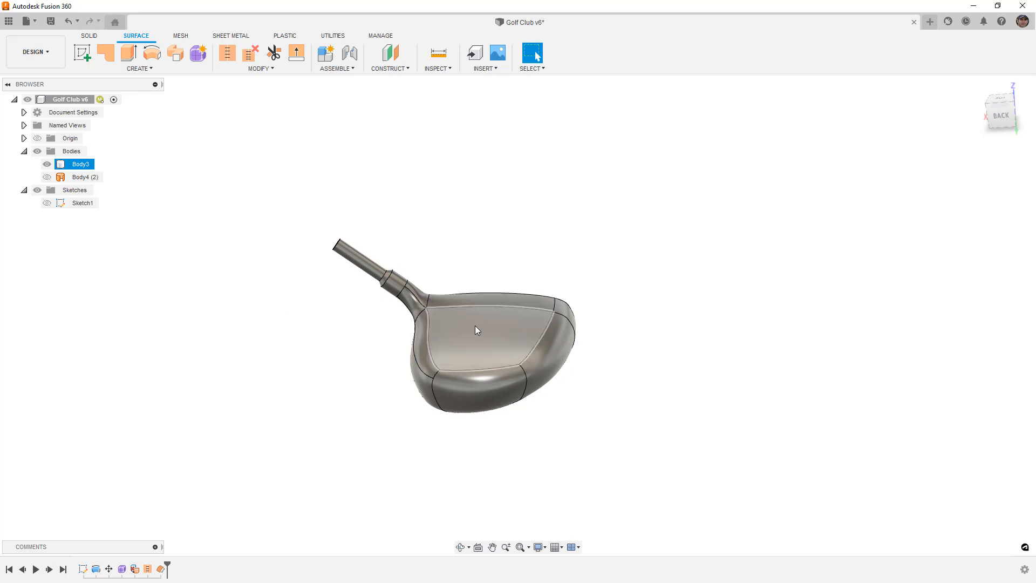
pyautogui.click(1001, 99)
pyautogui.moveTo(527, 319); pyautogui.dragTo(485, 168, button='middle')
pyautogui.click(84, 52)
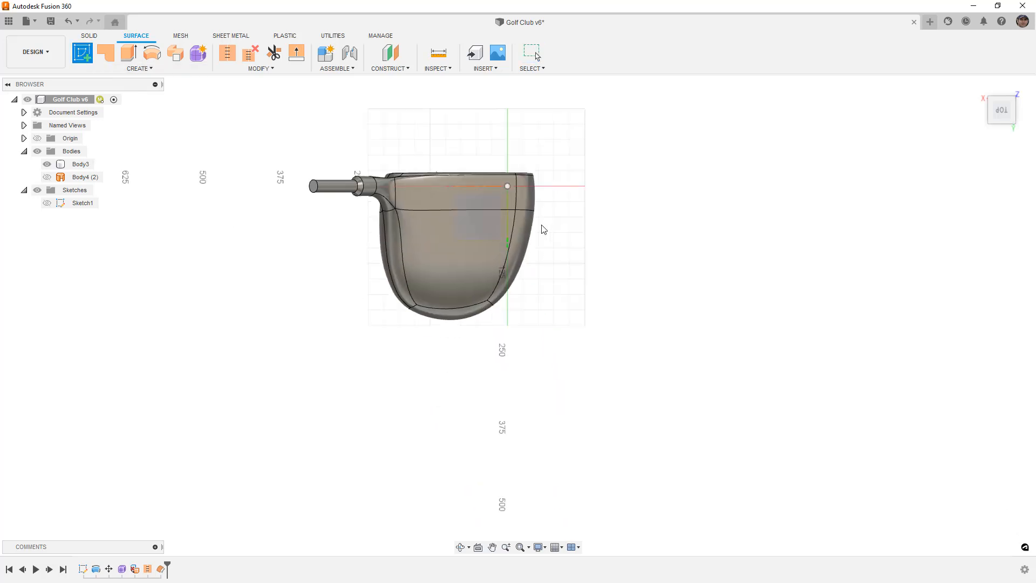
pyautogui.click(492, 230)
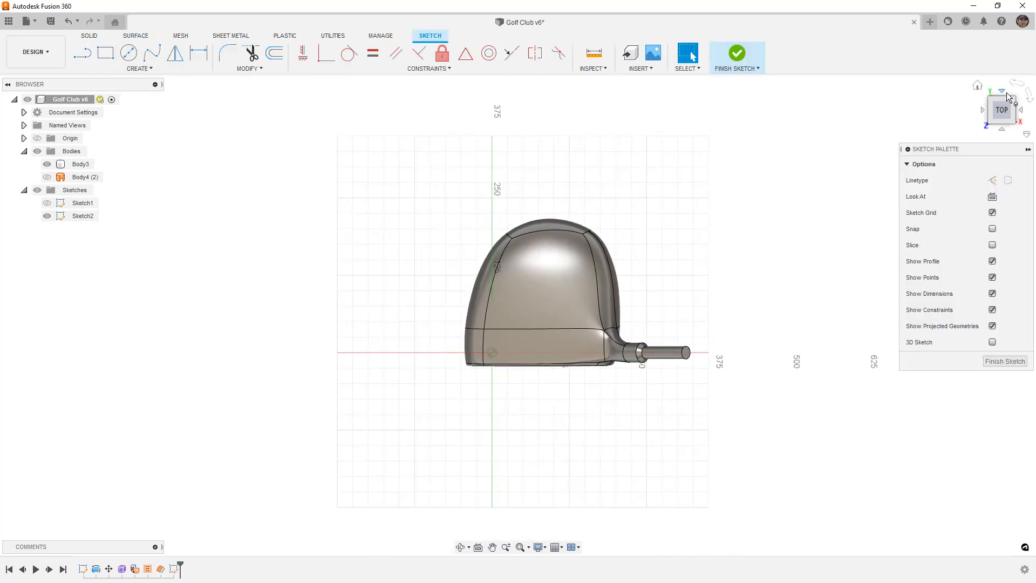
pyautogui.click(1018, 83)
pyautogui.click(1018, 82)
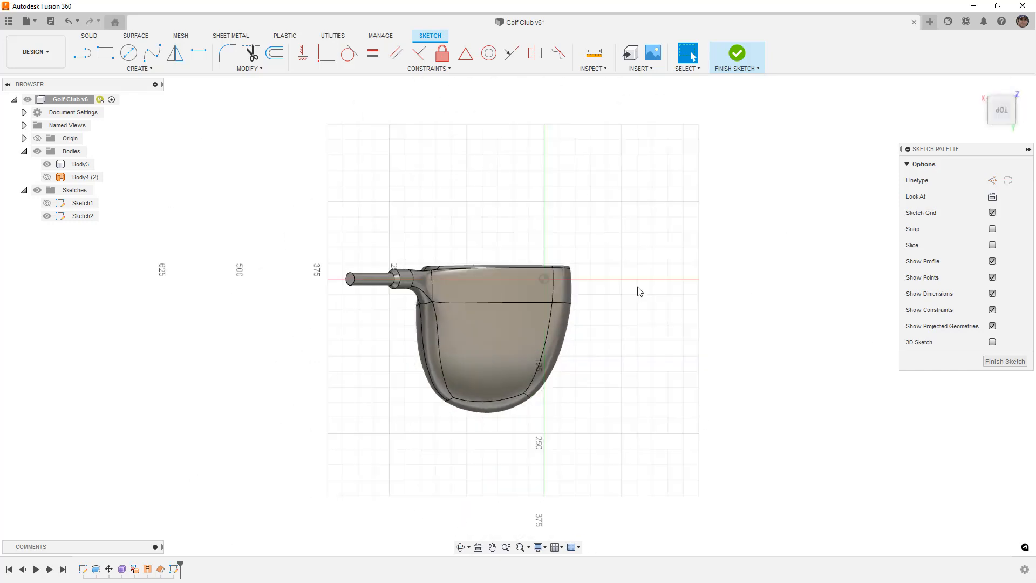
pyautogui.scroll(3, 517, 247)
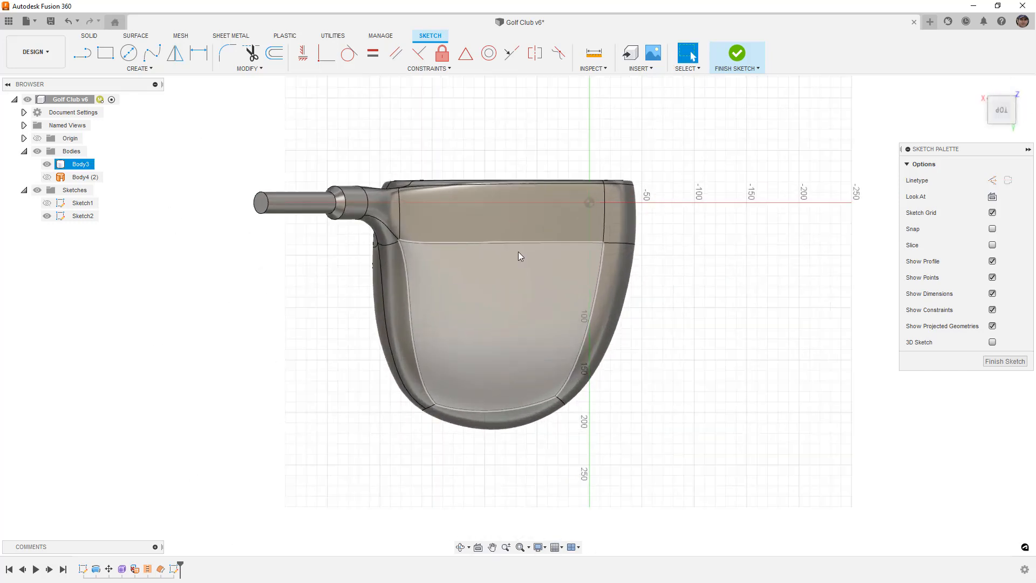
# - Sketch a horizontal line along the X axis over the front of the crown, ending near the origin
pyautogui.click(82, 53)
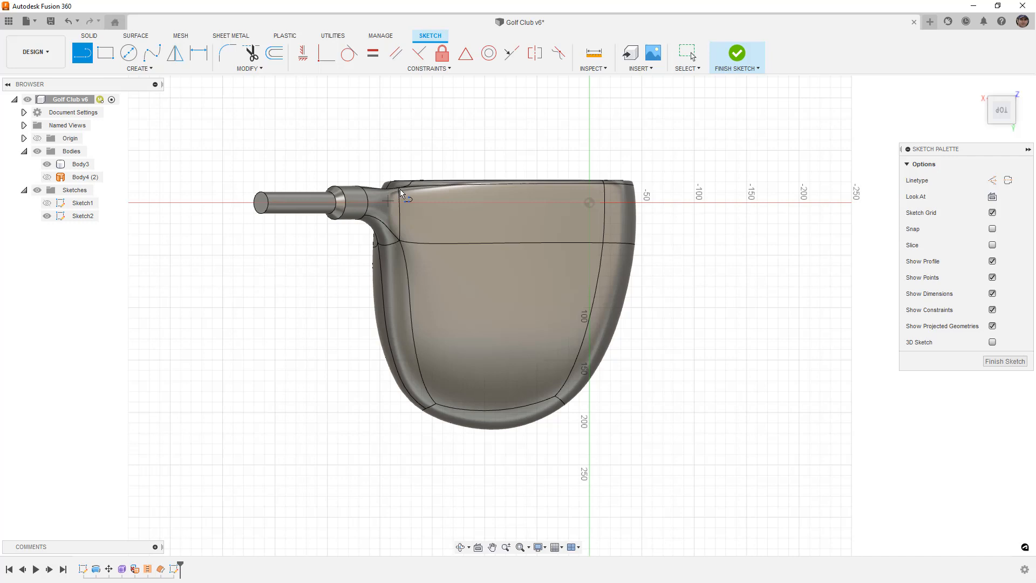
pyautogui.click(441, 202)
pyautogui.click(589, 202)
pyautogui.press('Escape')
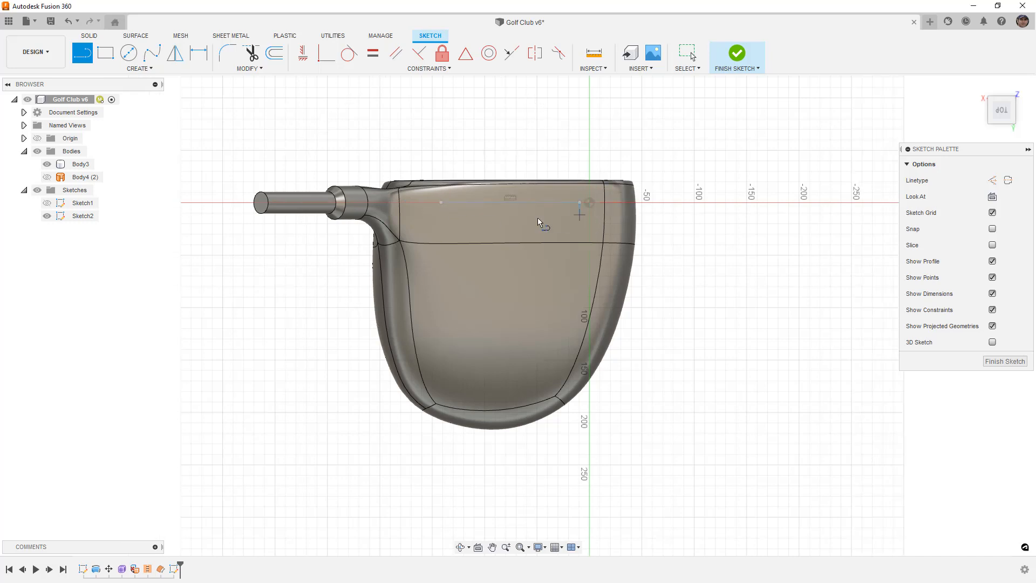
# - Draw a fit point spline from the line's hosel-side endpoint through two points near the crown's rear to its other endpoint
pyautogui.click(152, 52)
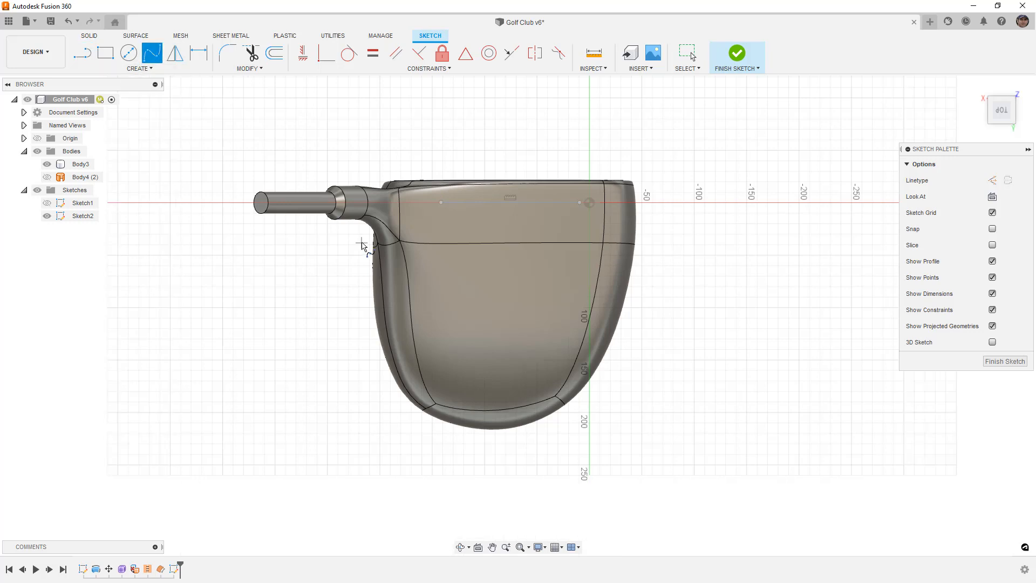
pyautogui.click(441, 203)
pyautogui.click(463, 358)
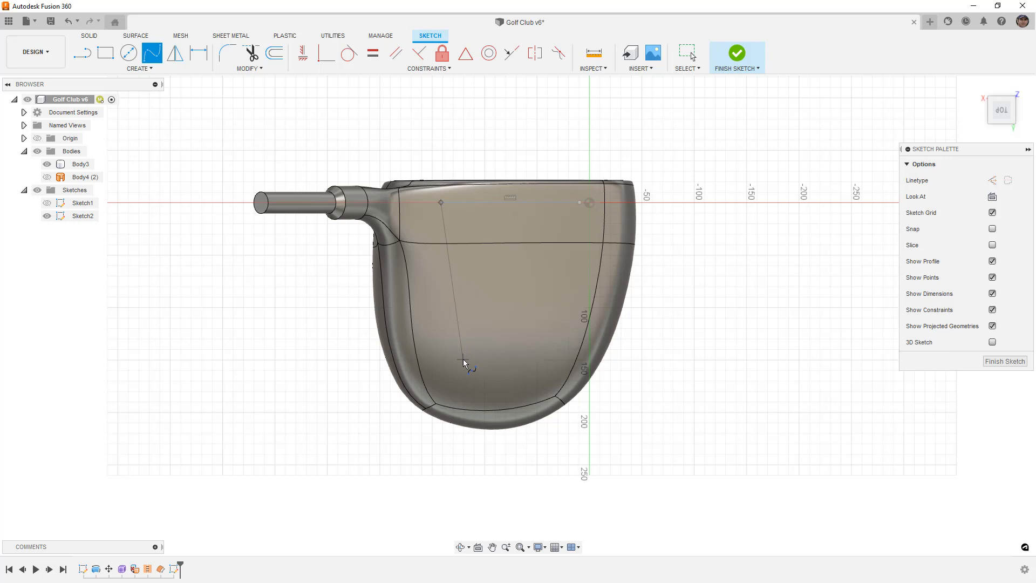
pyautogui.click(548, 364)
pyautogui.doubleClick(580, 203)
# - Constrain the tangent handles at both ends of the spline to be vertical
pyautogui.click(576, 179)
pyautogui.click(304, 54)
pyautogui.click(451, 166)
pyautogui.press('Escape')
# - Move the spline's two middle fit points toward the crown's rear edge to even out the curve, and finish the sketch
pyautogui.moveTo(548, 365); pyautogui.dragTo(532, 386)
pyautogui.moveTo(463, 360); pyautogui.dragTo(466, 389)
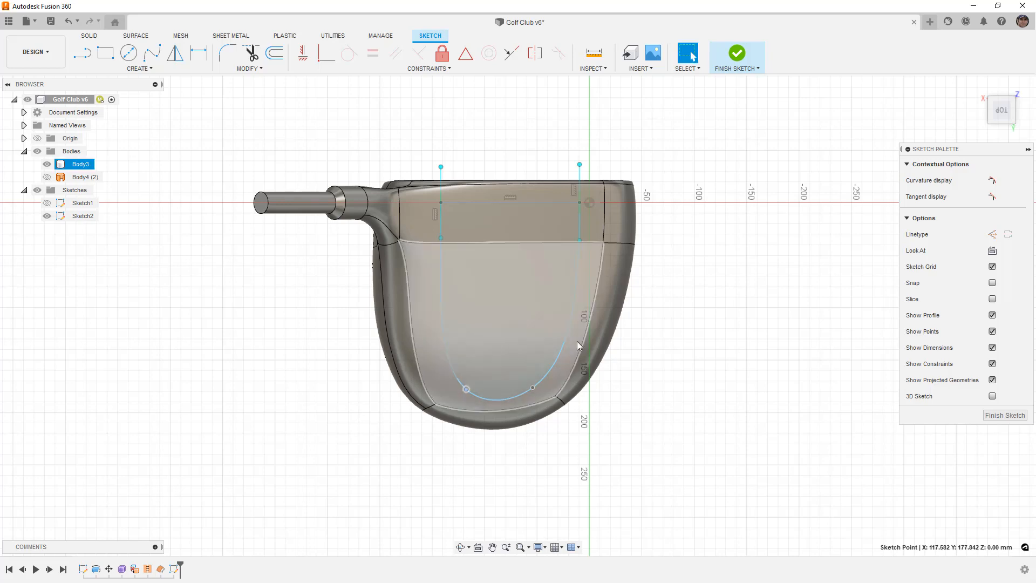
pyautogui.moveTo(534, 390); pyautogui.dragTo(527, 387)
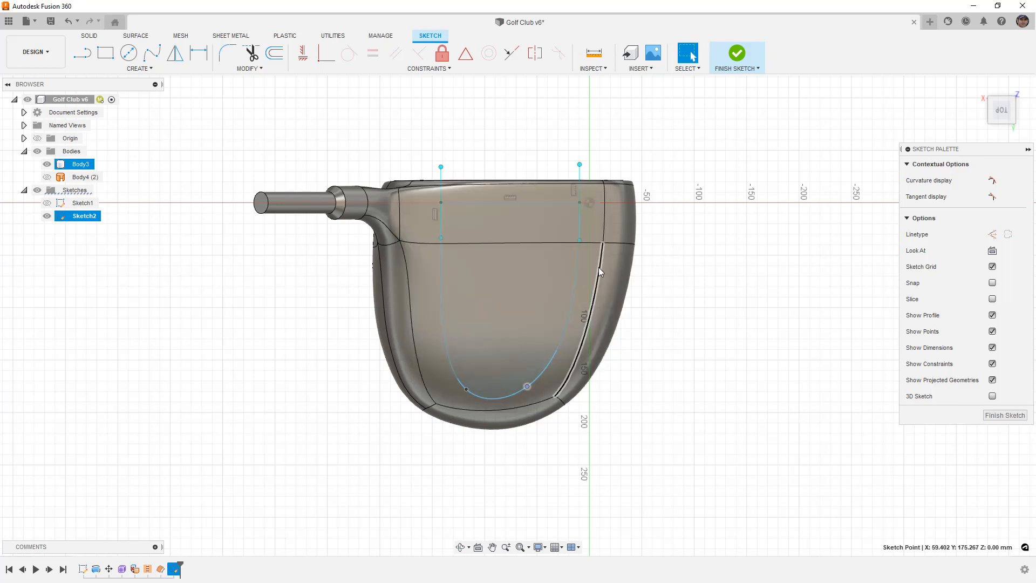
pyautogui.click(737, 53)
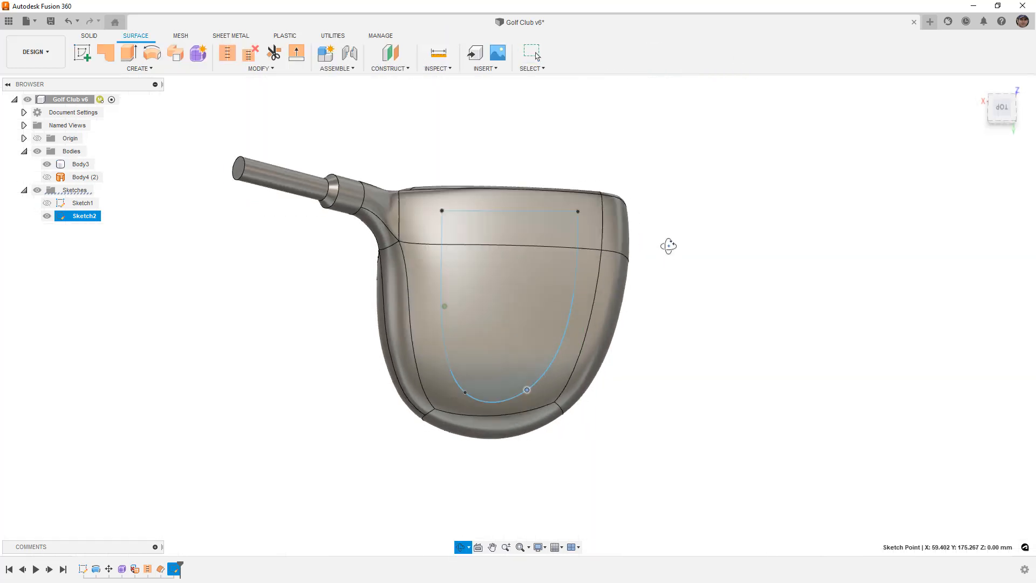
# - Extrude the closed sketch outline as a two-sided surface, 60 mm upward and 40 mm downward
pyautogui.click(129, 54)
pyautogui.click(563, 290)
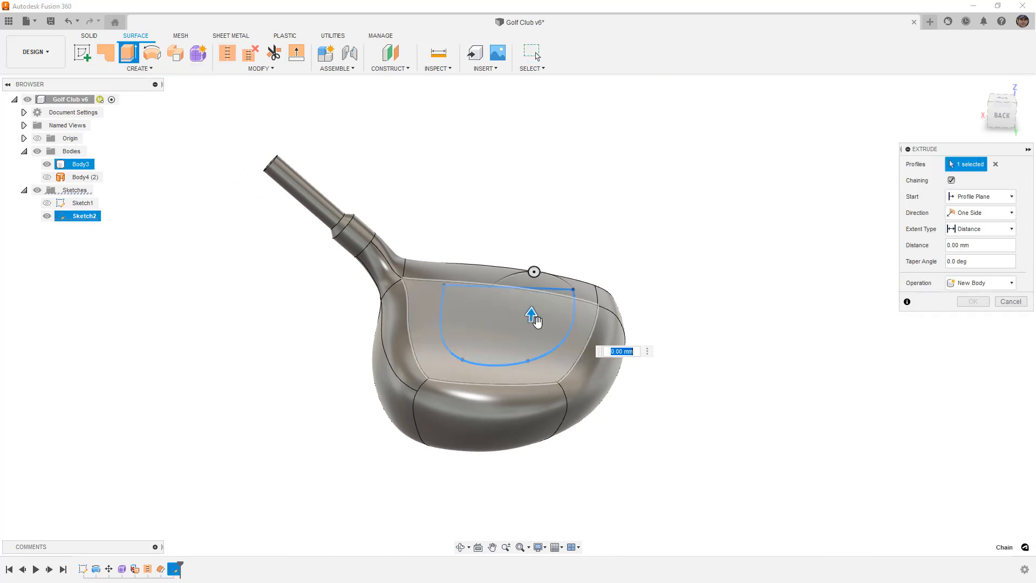
pyautogui.moveTo(532, 277); pyautogui.dragTo(534, 255)
pyautogui.keyDown('shift'); pyautogui.moveTo(571, 356); pyautogui.dragTo(574, 322, button='middle'); pyautogui.keyUp('shift')
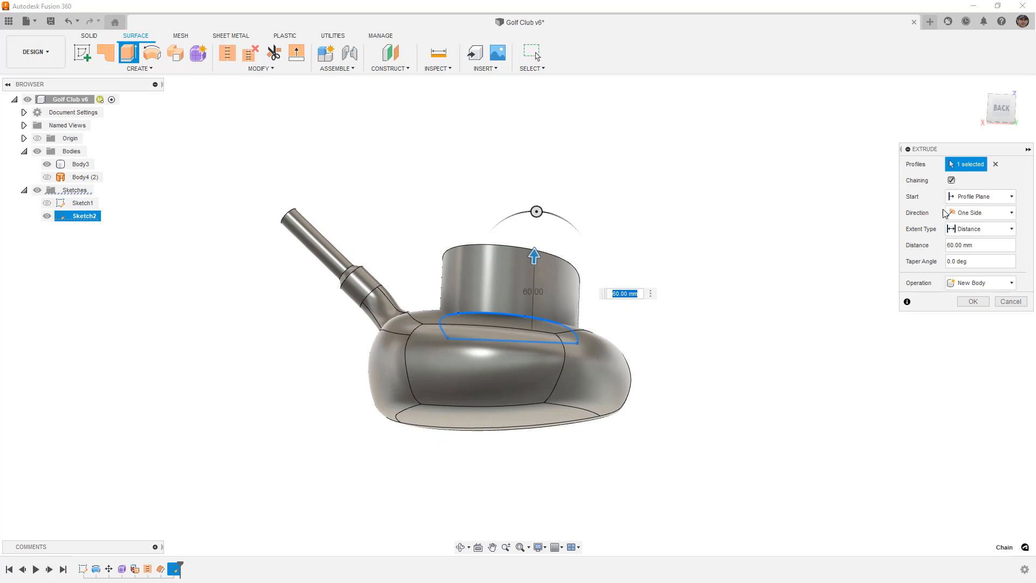
pyautogui.click(971, 213)
pyautogui.click(970, 240)
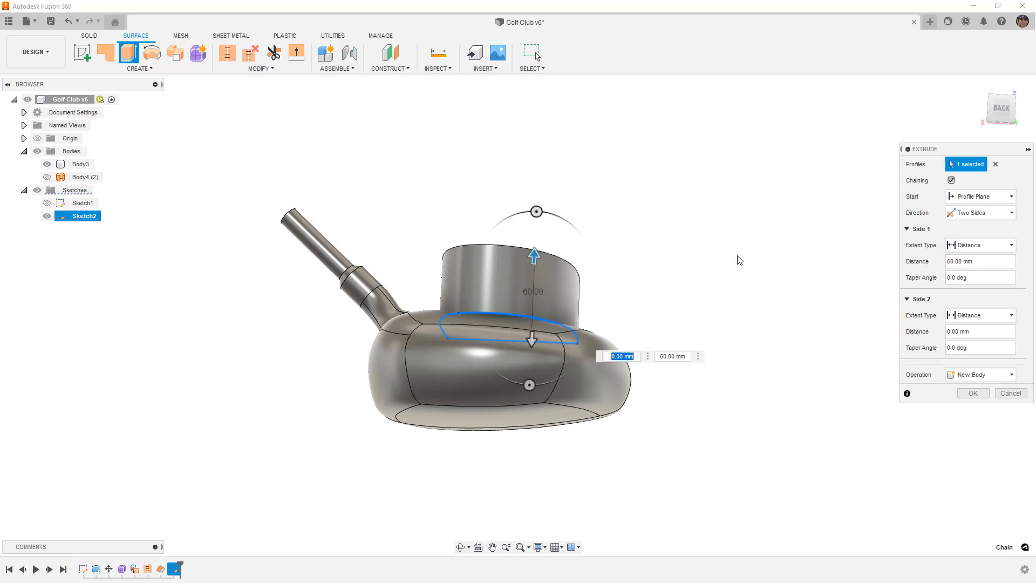
pyautogui.moveTo(531, 348); pyautogui.dragTo(529, 388)
pyautogui.keyDown('shift'); pyautogui.moveTo(533, 291); pyautogui.dragTo(524, 325, button='middle'); pyautogui.keyUp('shift')
# - Set the extrusion's taper to -10 deg on side 2 and 10 deg on side 1, with the solid club body hidden
pyautogui.moveTo(969, 347); pyautogui.dragTo(879, 353)
pyautogui.write('1')
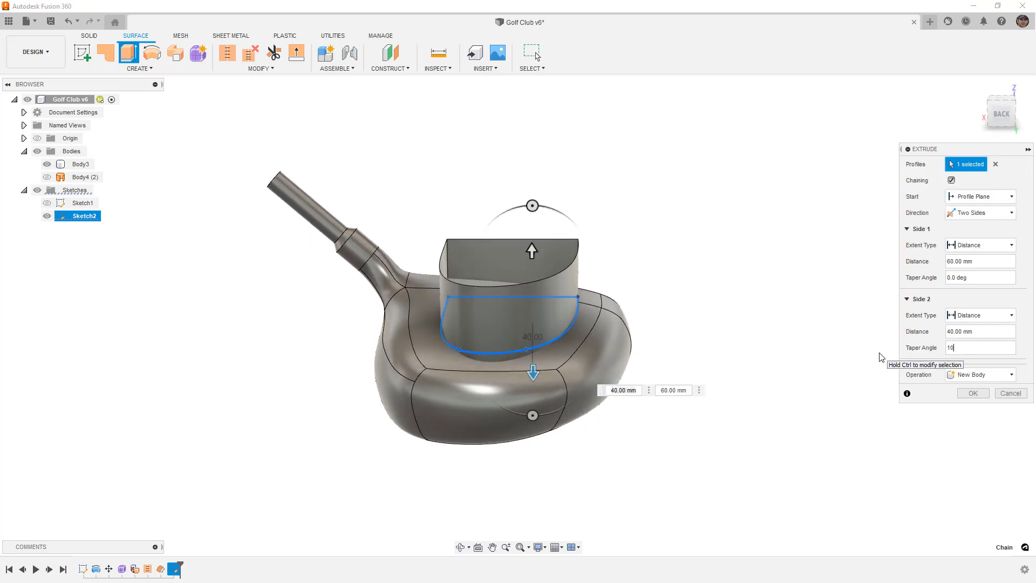
pyautogui.write('0')
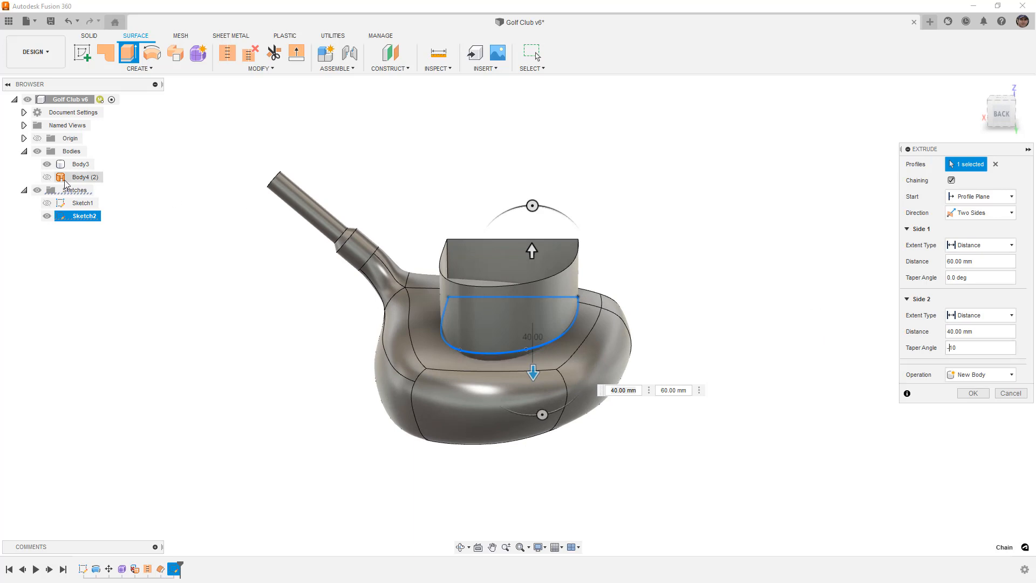
pyautogui.click(48, 165)
pyautogui.keyDown('shift'); pyautogui.moveTo(428, 356); pyautogui.dragTo(434, 332, button='middle'); pyautogui.keyUp('shift')
pyautogui.click(952, 277)
pyautogui.write('10')
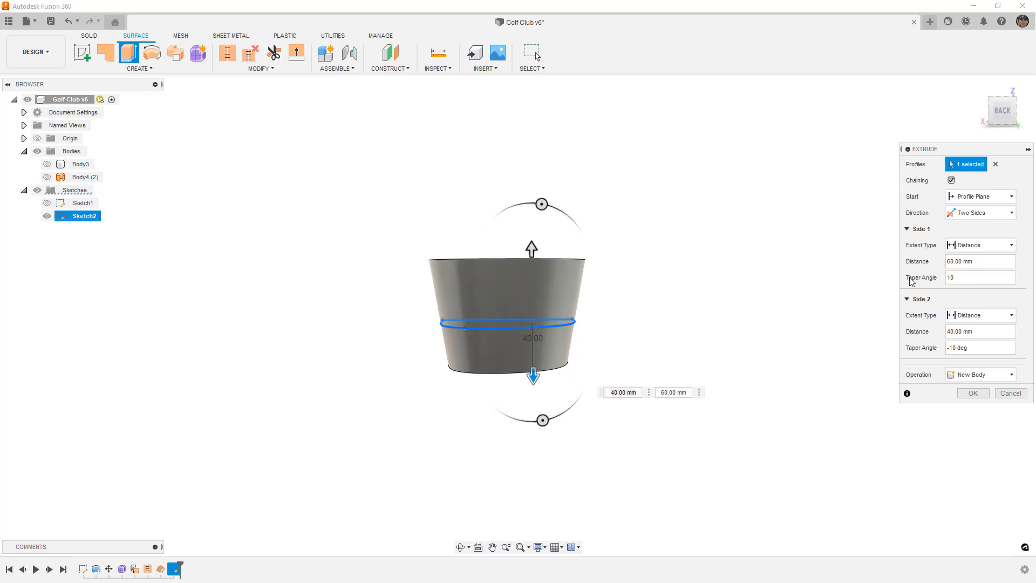
# - Change the taper to -15 deg on side 2 and 15 deg on side 1, and complete the extrusion as a new body
pyautogui.click(971, 347)
pyautogui.write('-')
pyautogui.moveTo(967, 278); pyautogui.dragTo(856, 288)
pyautogui.write('15')
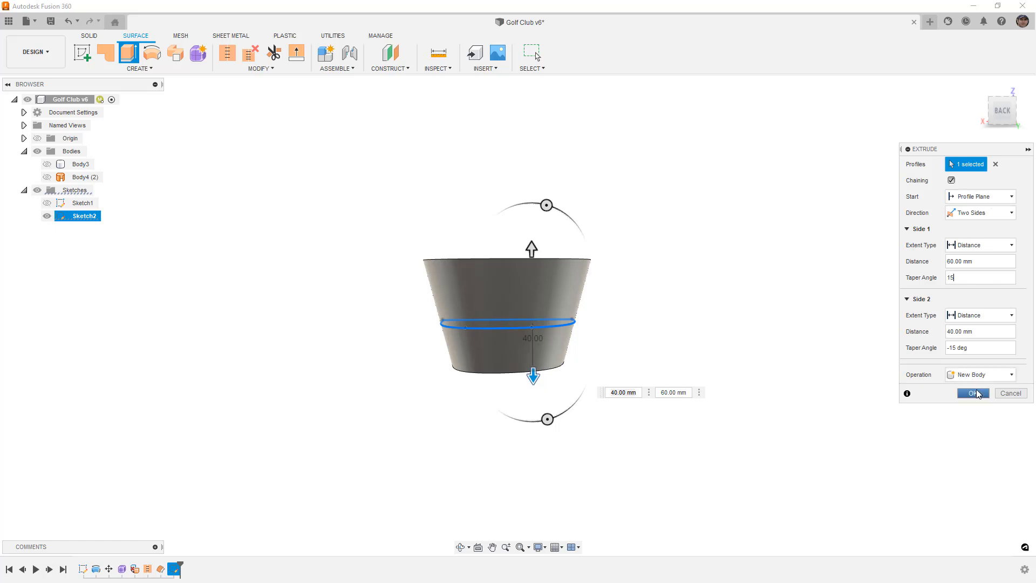
pyautogui.click(973, 393)
# - Check the tapered wall against the solid club, then hide the solid and show the offset crown surface
pyautogui.moveTo(691, 232)
pyautogui.keyDown('shift'); pyautogui.mouseDown(button='middle')
pyautogui.moveTo(657, 250)
pyautogui.moveTo(659, 268)
pyautogui.moveTo(650, 262)
pyautogui.mouseUp(button='middle'); pyautogui.keyUp('shift')
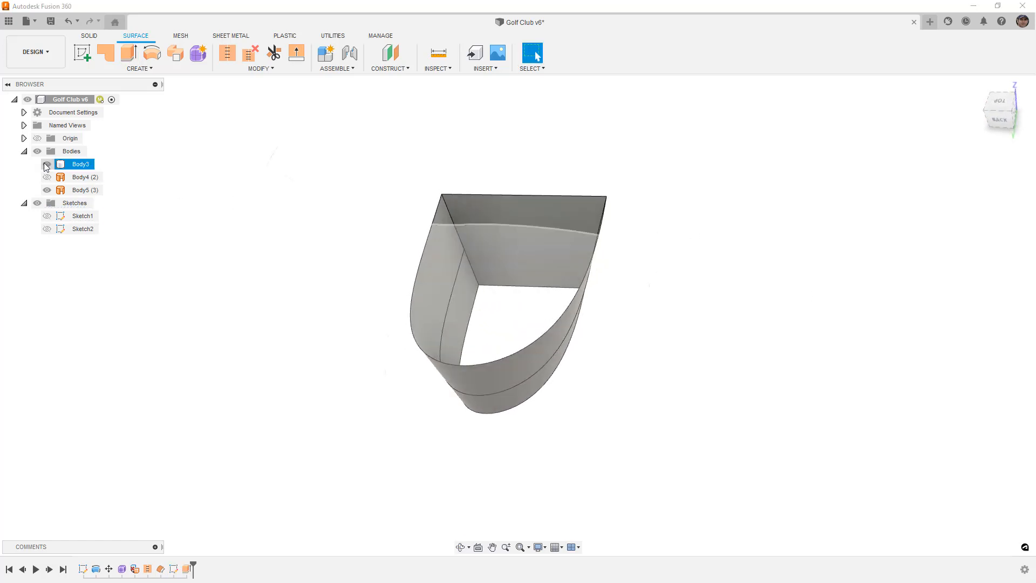
pyautogui.click(47, 164)
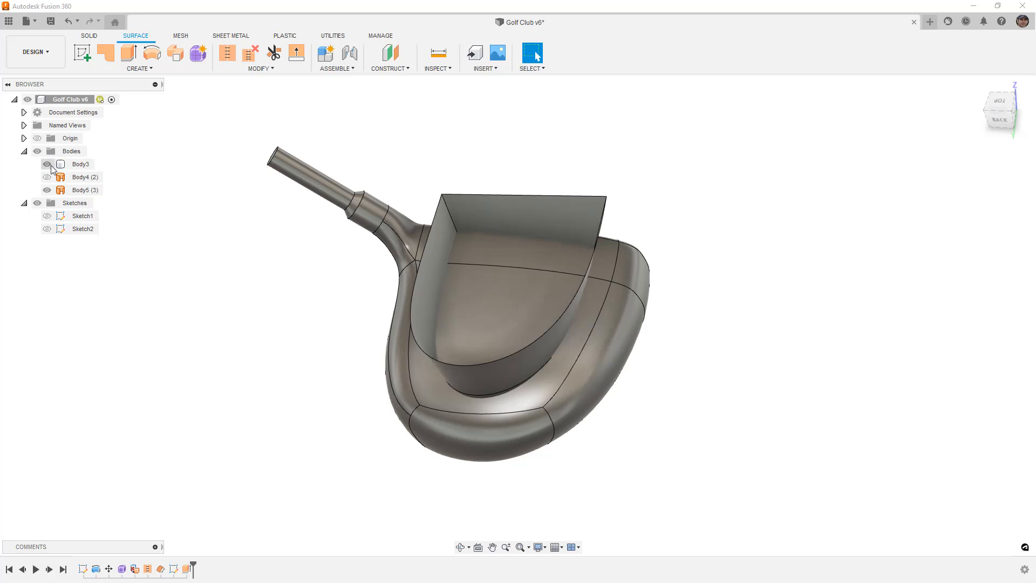
pyautogui.click(46, 164)
pyautogui.click(47, 177)
pyautogui.moveTo(362, 278)
pyautogui.keyDown('shift'); pyautogui.mouseDown(button='middle')
pyautogui.moveTo(363, 257)
pyautogui.moveTo(374, 264)
pyautogui.mouseUp(button='middle'); pyautogui.keyUp('shift')
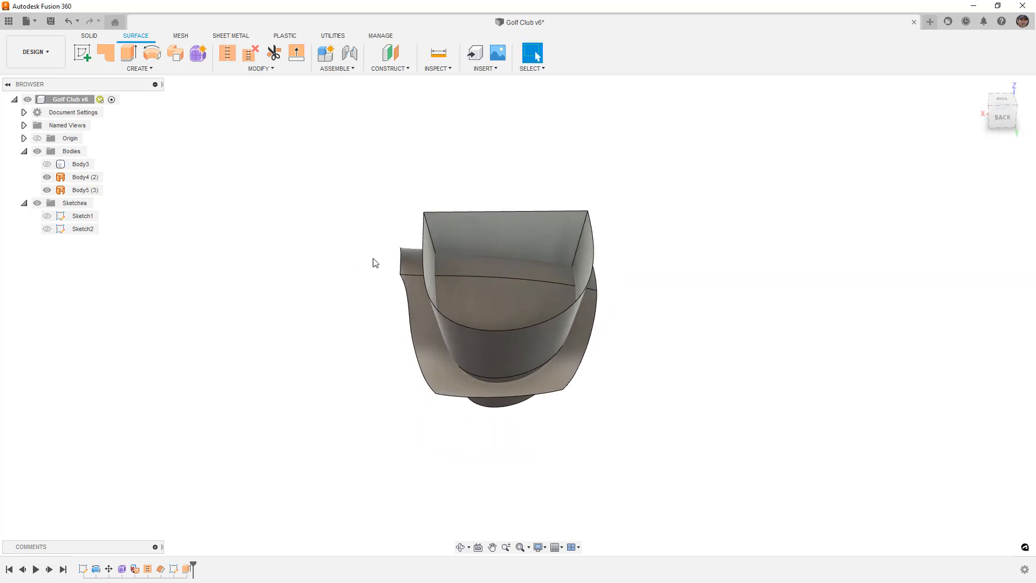
# - Offset the crown surface as a new body with chain selection off, trying -30, -25 and -20 mm before applying -10 mm
pyautogui.click(140, 68)
pyautogui.click(86, 199)
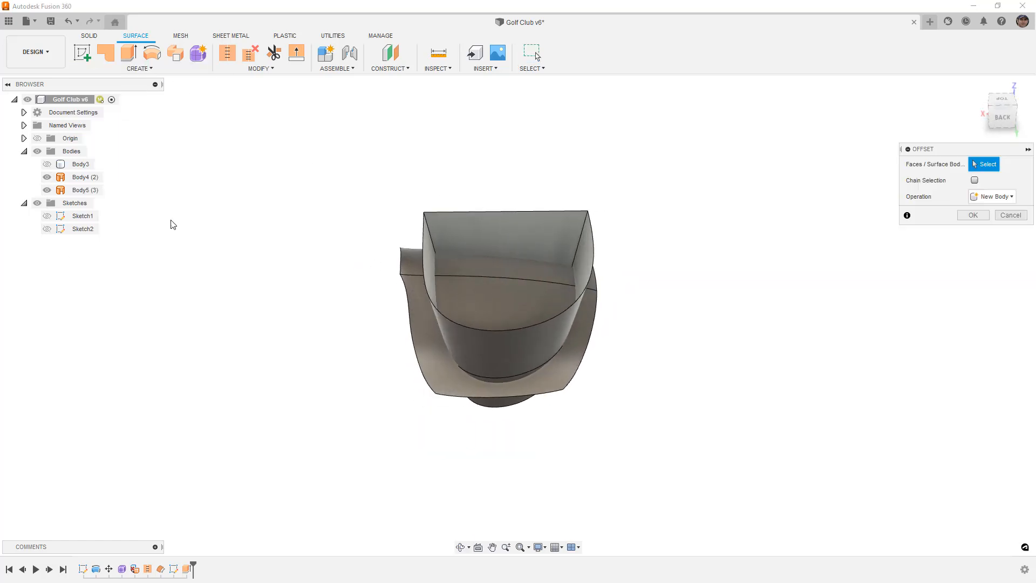
pyautogui.click(493, 271)
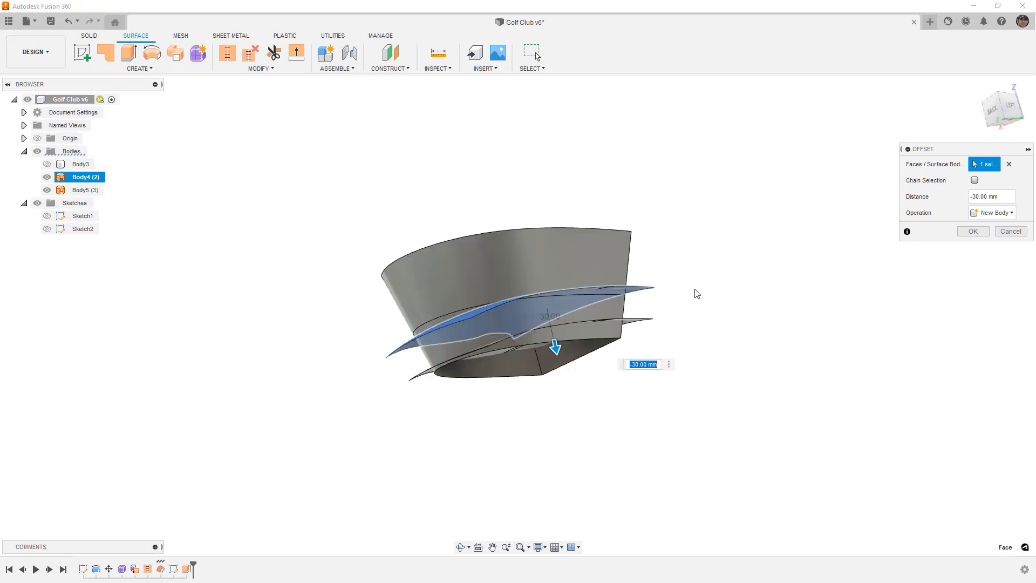
pyautogui.click(1013, 108)
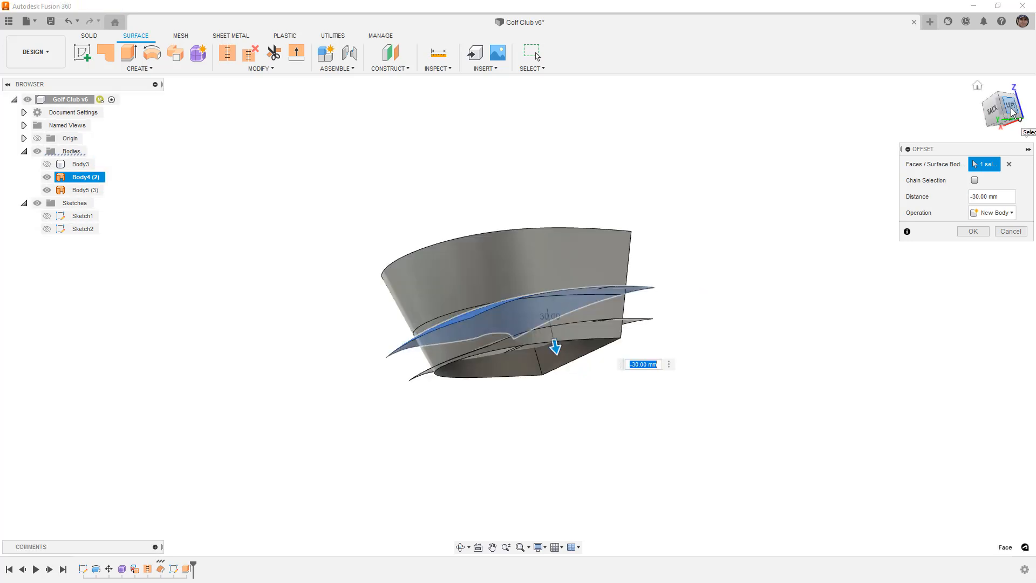
pyautogui.scroll(5, 556, 354)
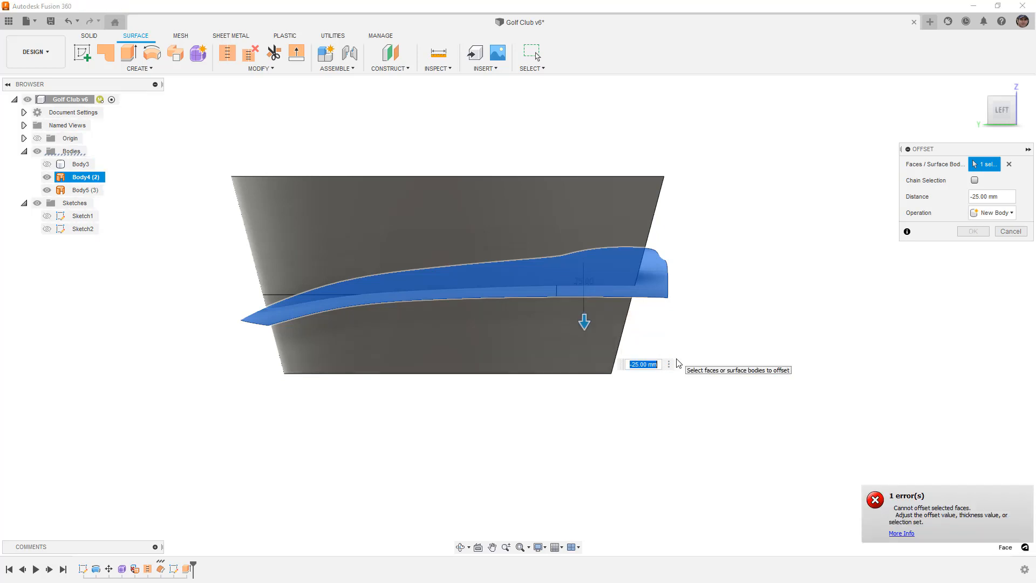
pyautogui.write('-20')
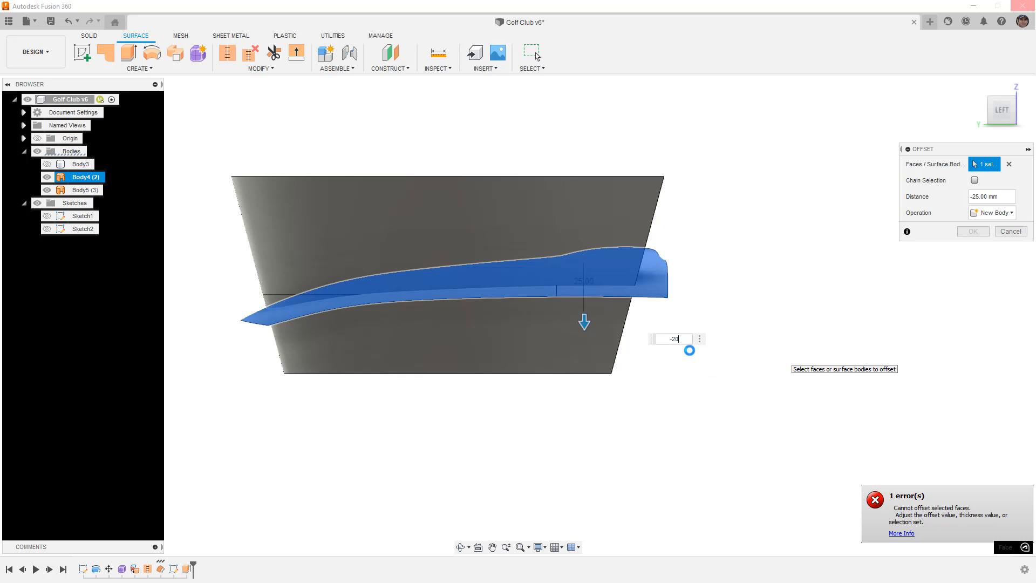
pyautogui.moveTo(682, 338); pyautogui.dragTo(645, 342)
pyautogui.write('-10')
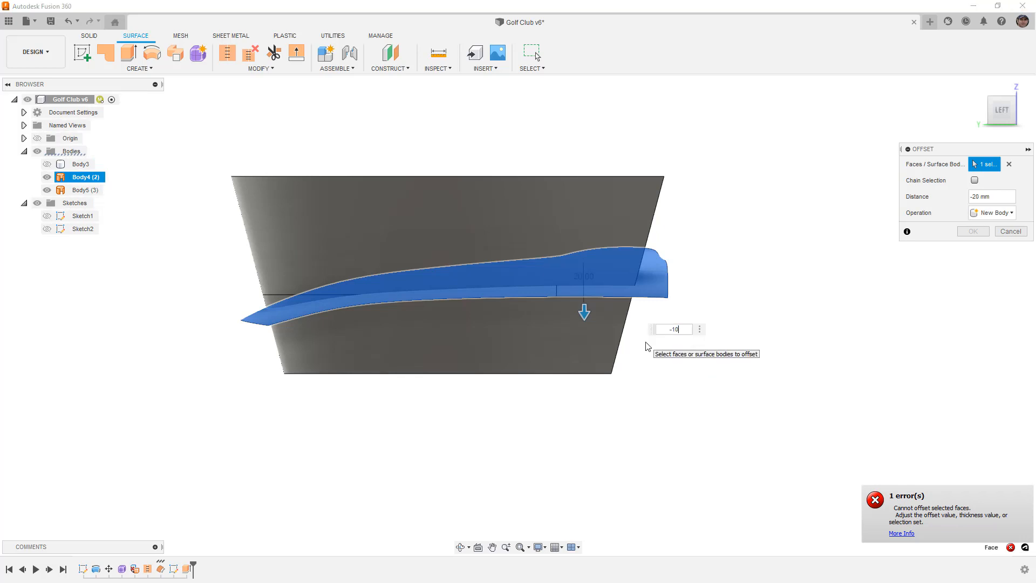
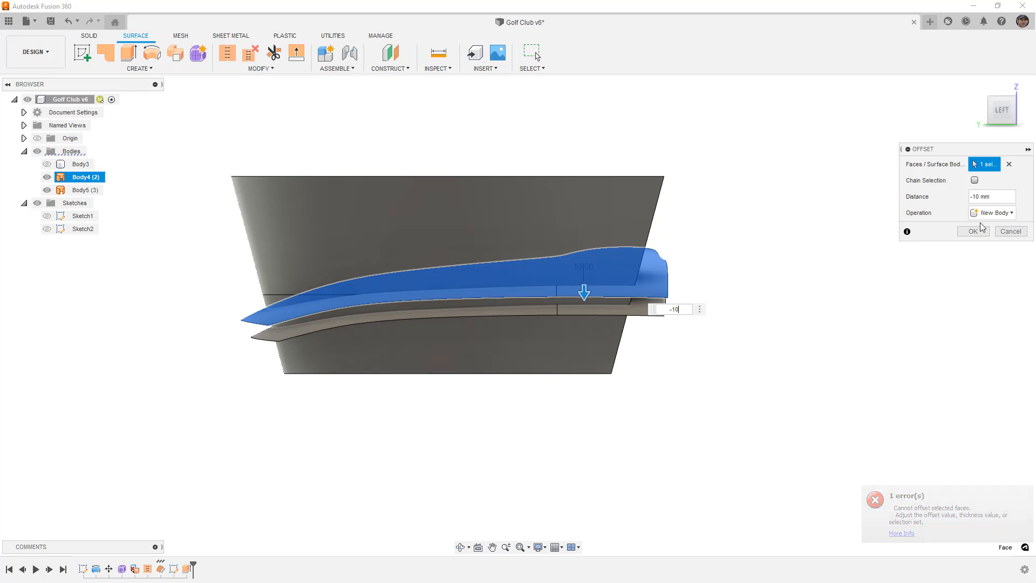
pyautogui.click(974, 232)
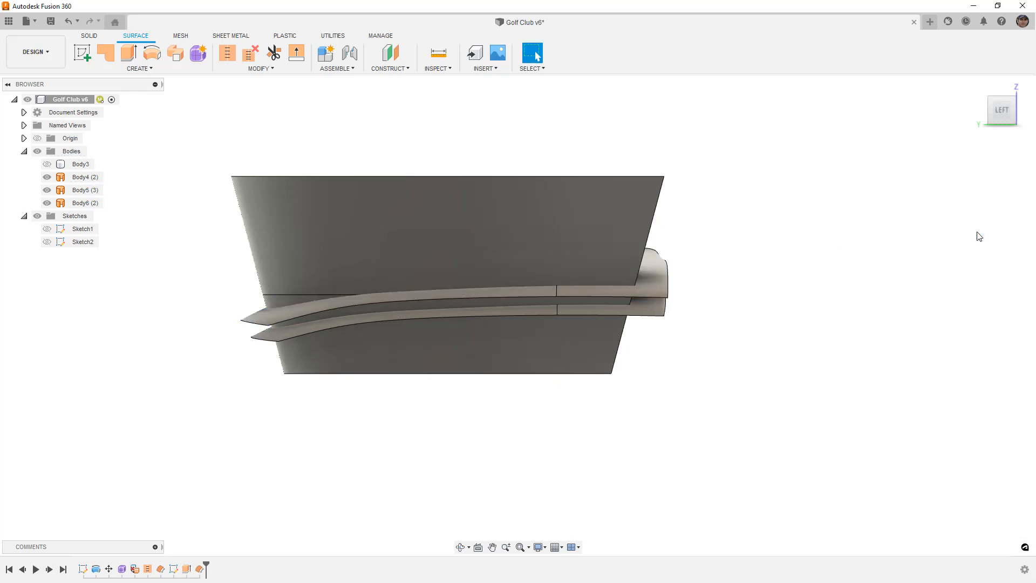
# - Hide the original crown surface and trim away the tapered wall below the lowered crown surface
pyautogui.click(46, 177)
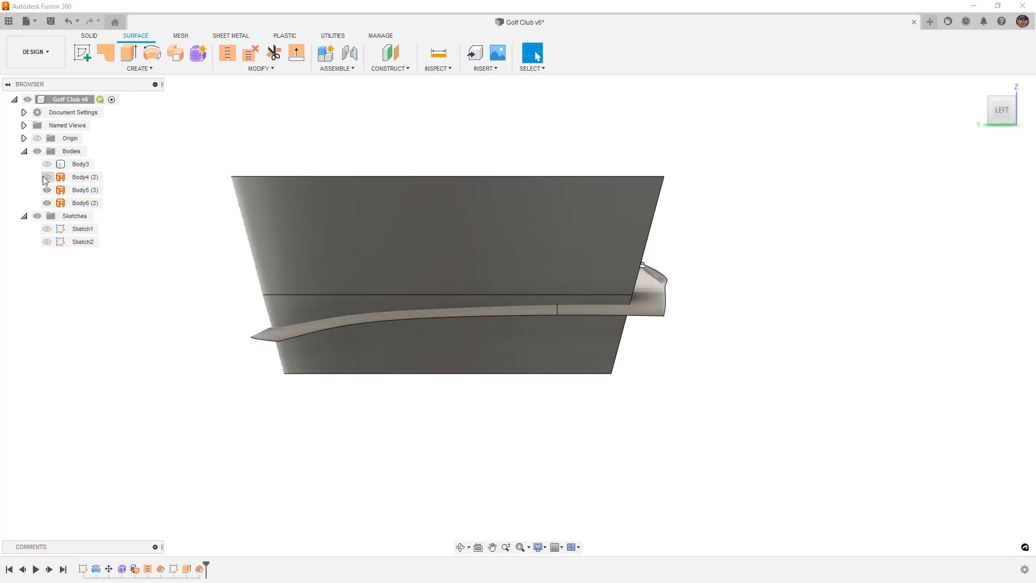
pyautogui.click(274, 53)
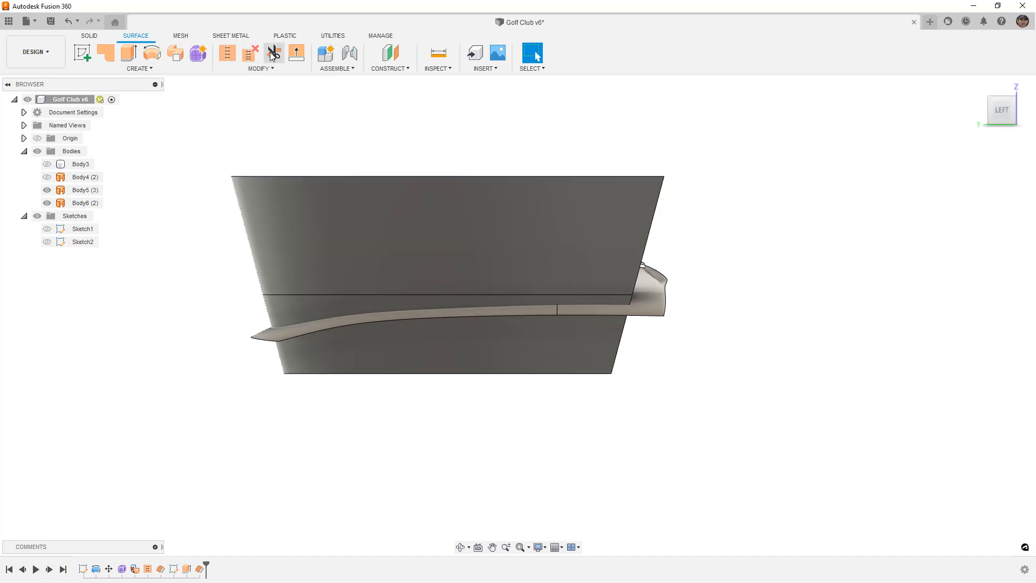
pyautogui.click(657, 286)
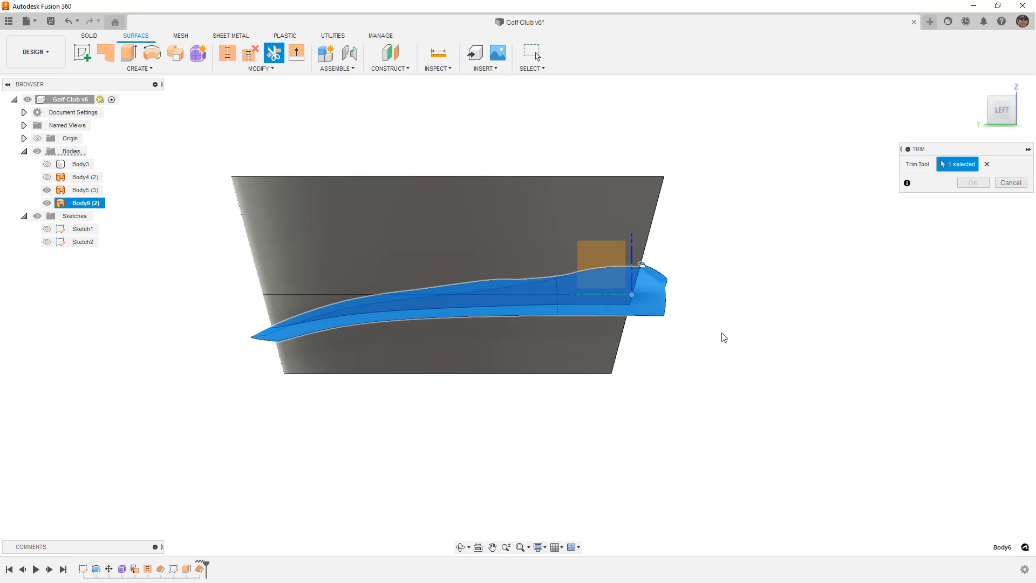
pyautogui.click(586, 351)
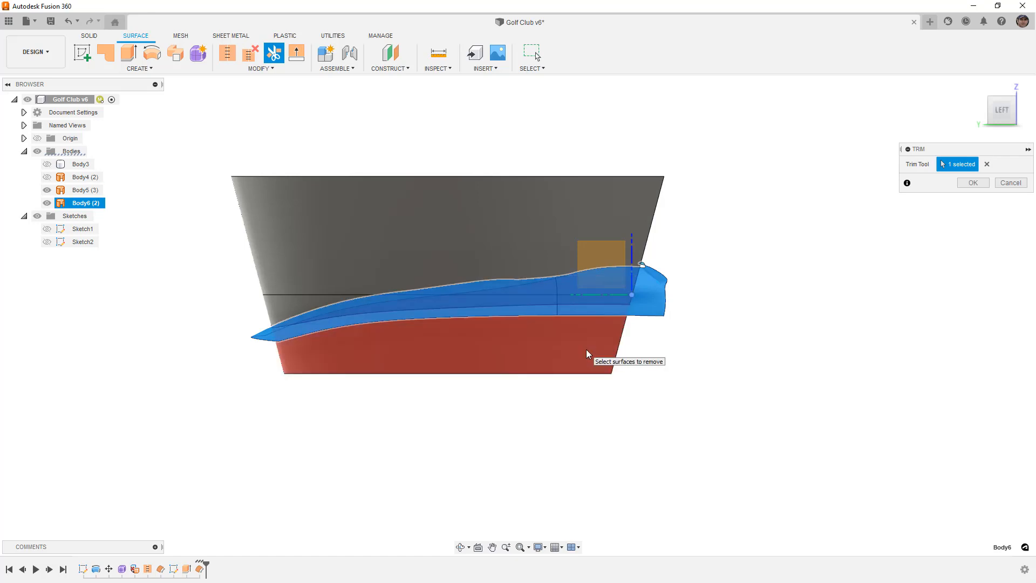
pyautogui.click(972, 183)
# - Trim away the part of the lowered crown surface outside the tapered wall, using the wall as the trim tool
pyautogui.rightClick(856, 231)
pyautogui.click(847, 208)
pyautogui.click(646, 187)
pyautogui.keyDown('shift'); pyautogui.moveTo(738, 238); pyautogui.dragTo(676, 358, button='middle'); pyautogui.keyUp('shift')
pyautogui.click(676, 357)
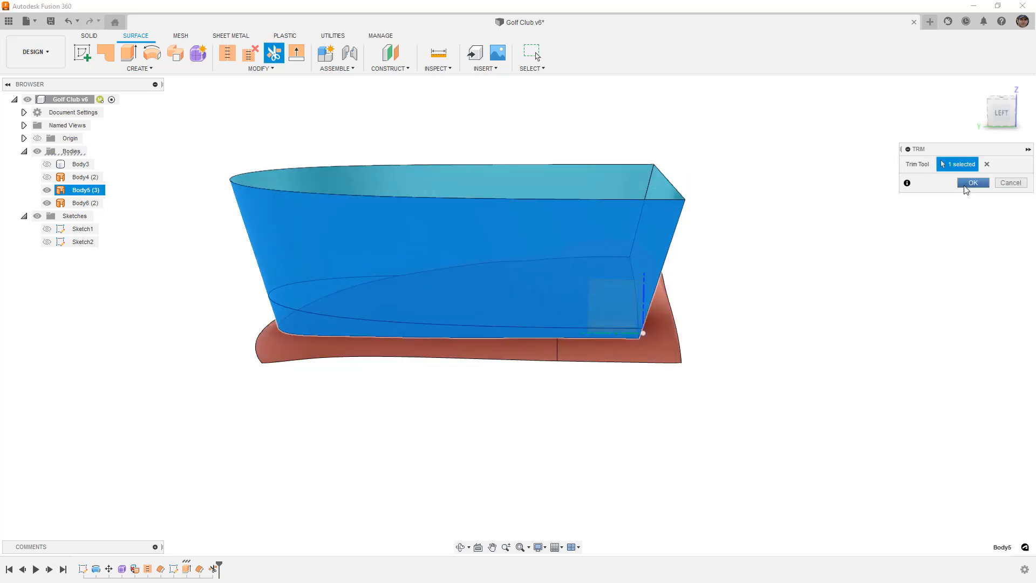
pyautogui.click(966, 187)
# - Stitch the tapered wall and the trimmed crown surface into a new body with a 0.10 mm tolerance
pyautogui.keyDown('shift'); pyautogui.moveTo(848, 167); pyautogui.dragTo(840, 192, button='middle'); pyautogui.keyUp('shift')
pyautogui.click(227, 53)
pyautogui.click(500, 280)
pyautogui.click(508, 183)
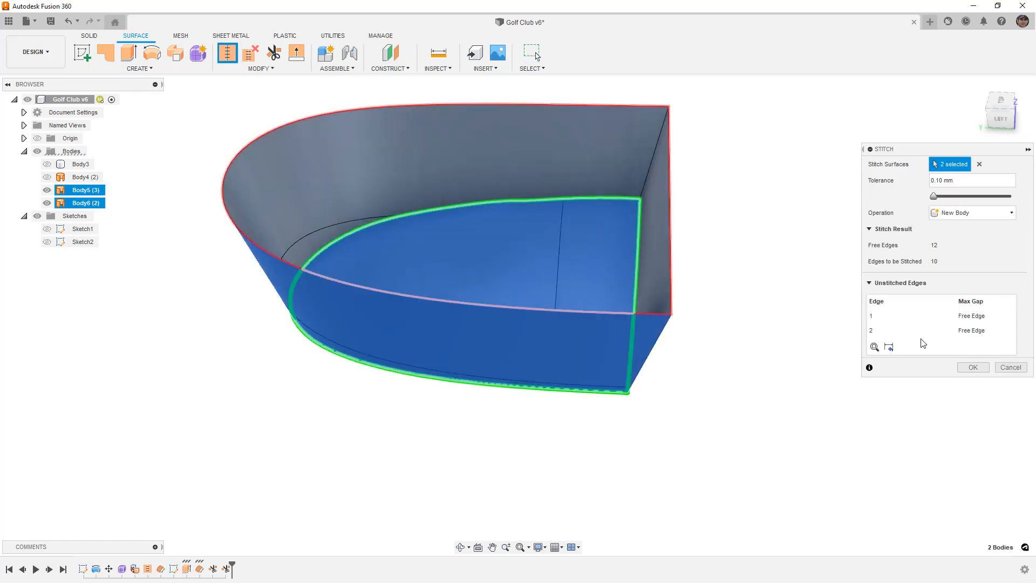
pyautogui.keyDown('shift'); pyautogui.moveTo(775, 365); pyautogui.dragTo(782, 314, button='middle'); pyautogui.keyUp('shift')
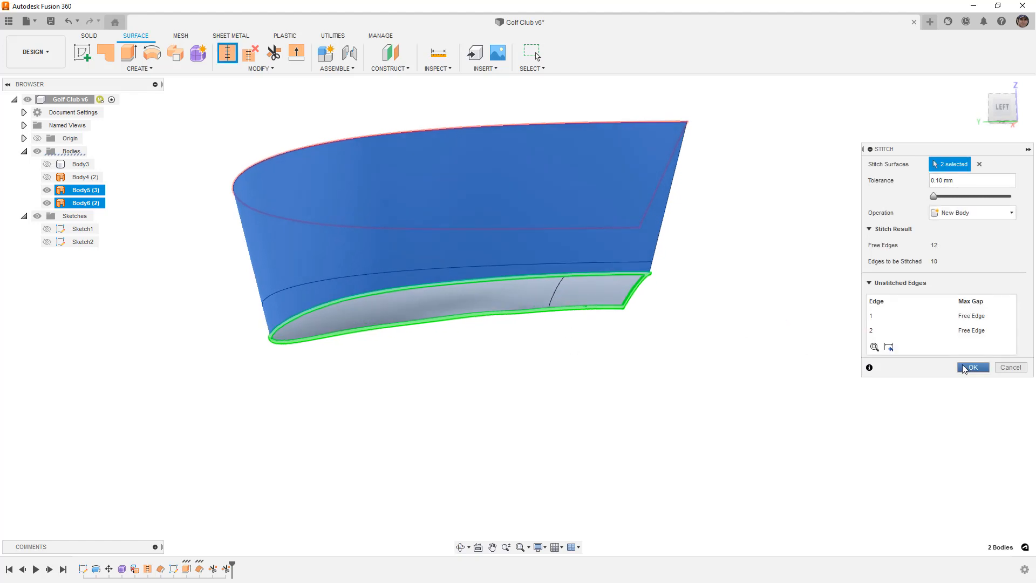
pyautogui.click(972, 367)
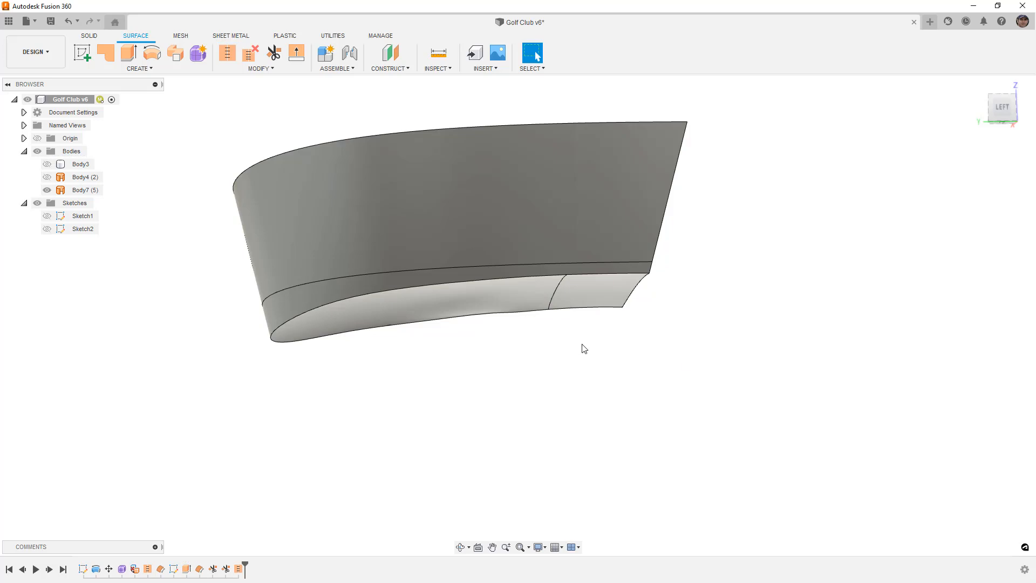
# - Fillet the lower edges of the stitched pocket surface with a 12.50 mm radius, Curvature (G2) continuity and a tangency weight of 1.5
pyautogui.click(269, 71)
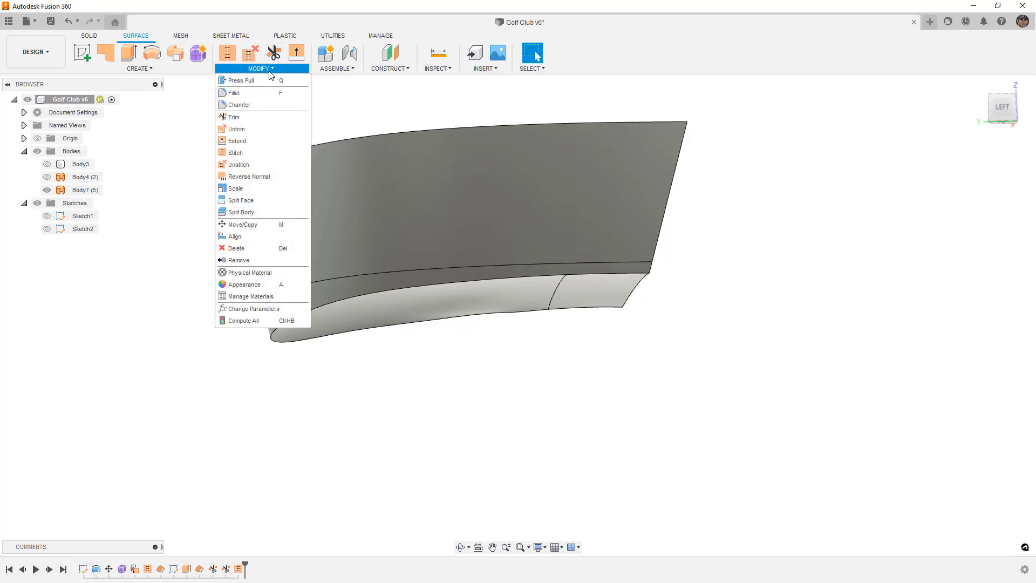
pyautogui.click(253, 90)
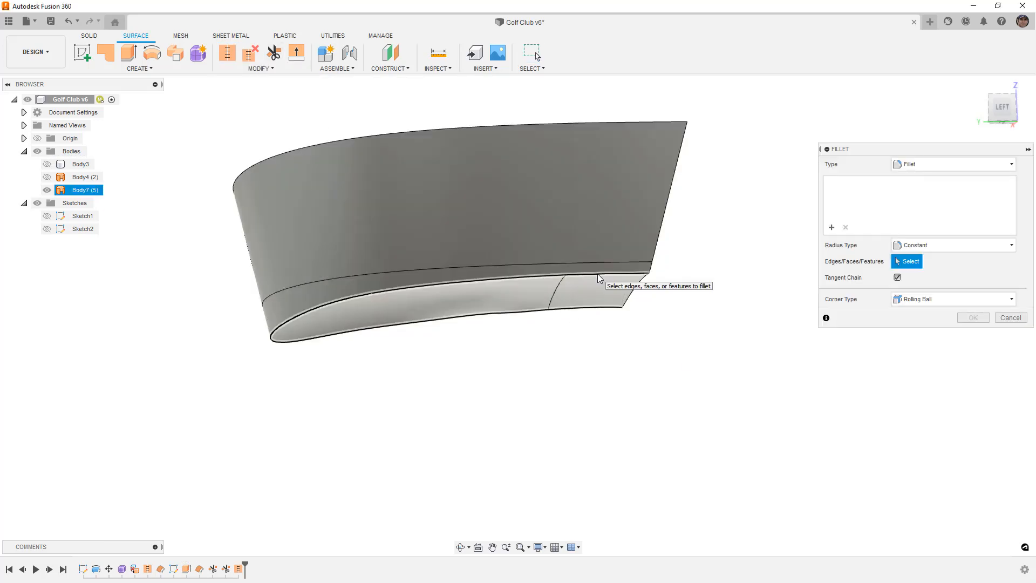
pyautogui.click(597, 274)
pyautogui.moveTo(596, 276); pyautogui.dragTo(596, 270)
pyautogui.keyDown('shift'); pyautogui.moveTo(416, 279); pyautogui.dragTo(340, 281, button='middle'); pyautogui.keyUp('shift')
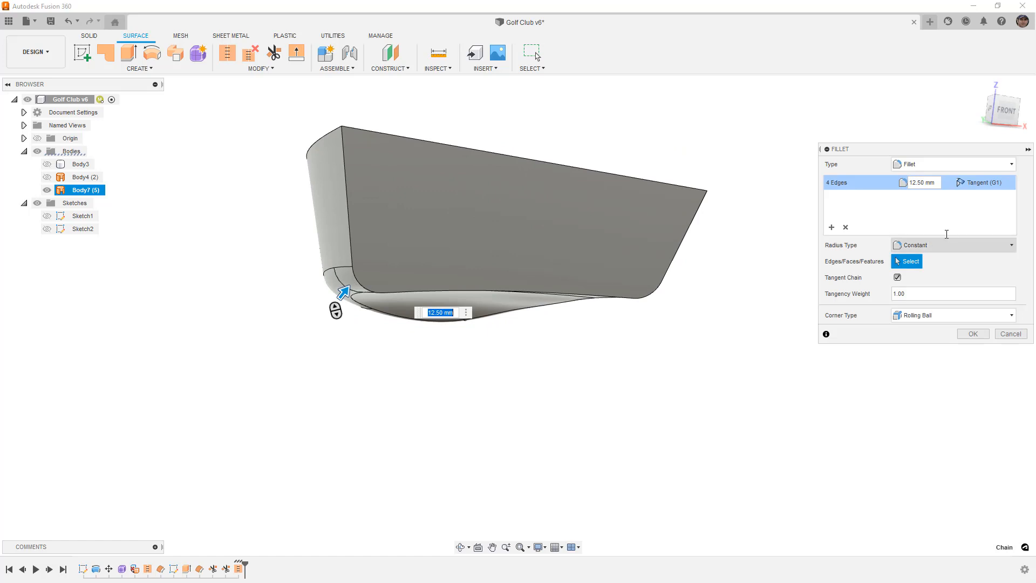
pyautogui.click(968, 243)
pyautogui.click(983, 183)
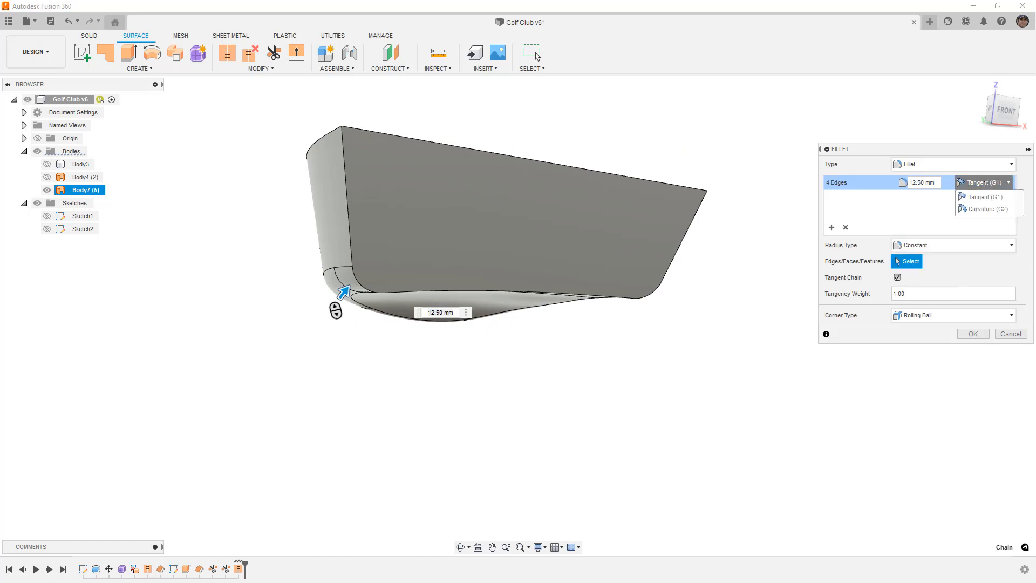
pyautogui.click(986, 210)
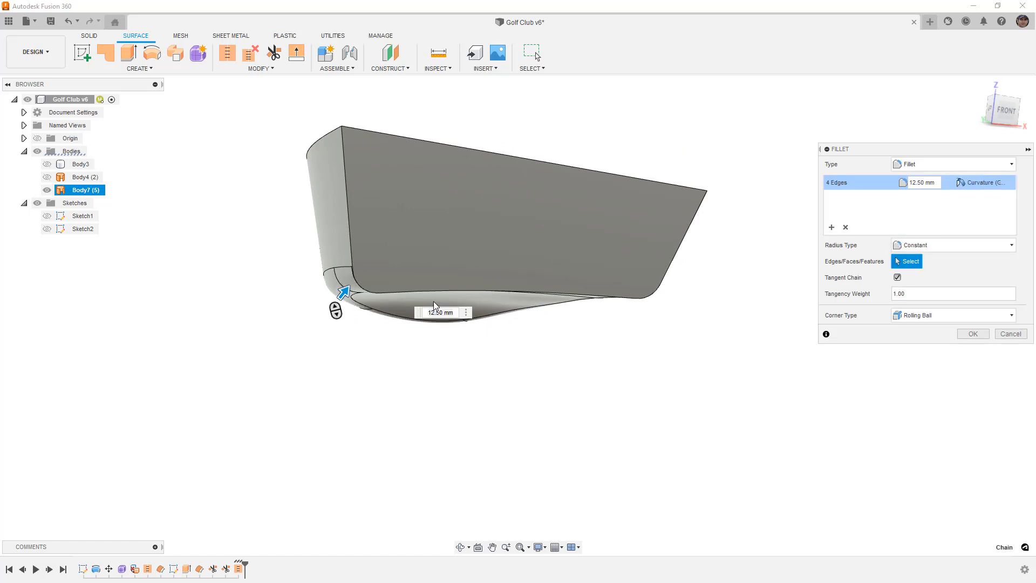
pyautogui.scroll(3, 451, 308)
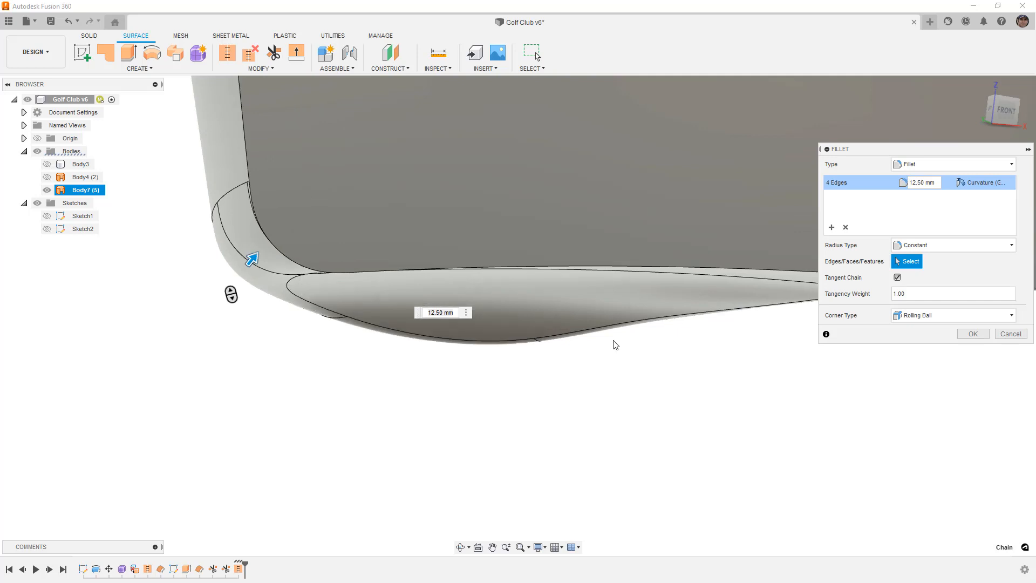
pyautogui.click(928, 296)
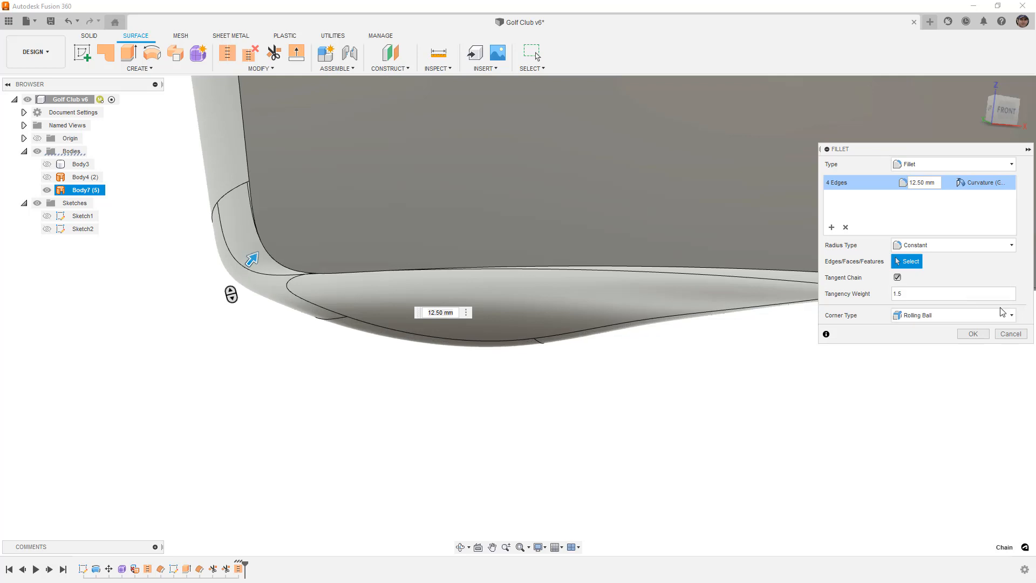
pyautogui.click(973, 334)
# - Show the solid clubhead body and split it using the filleted pocket surface as the splitting tool
pyautogui.scroll(-5, 423, 275)
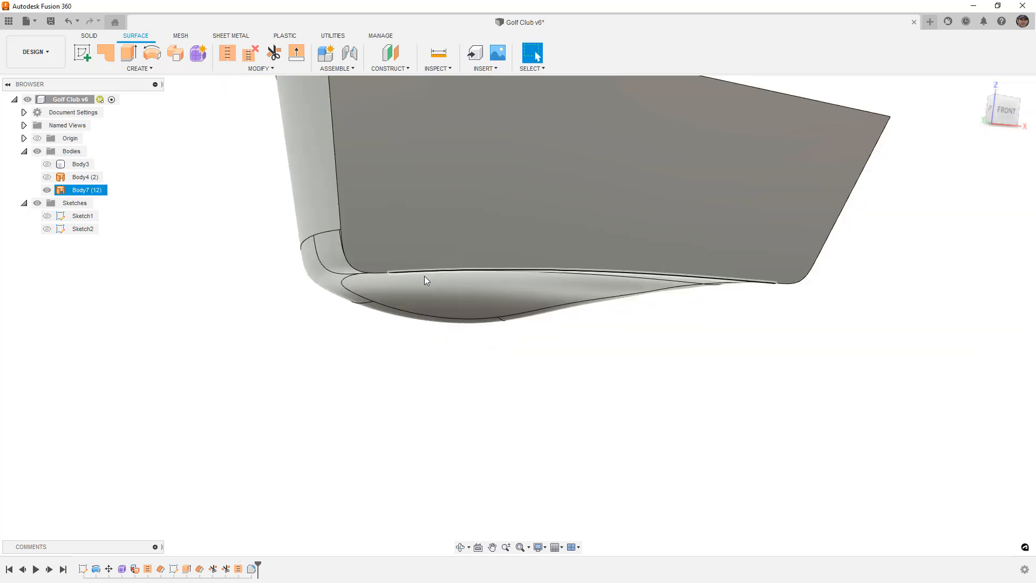
pyautogui.keyDown('shift'); pyautogui.moveTo(435, 286); pyautogui.dragTo(492, 330, button='middle'); pyautogui.keyUp('shift')
pyautogui.click(47, 164)
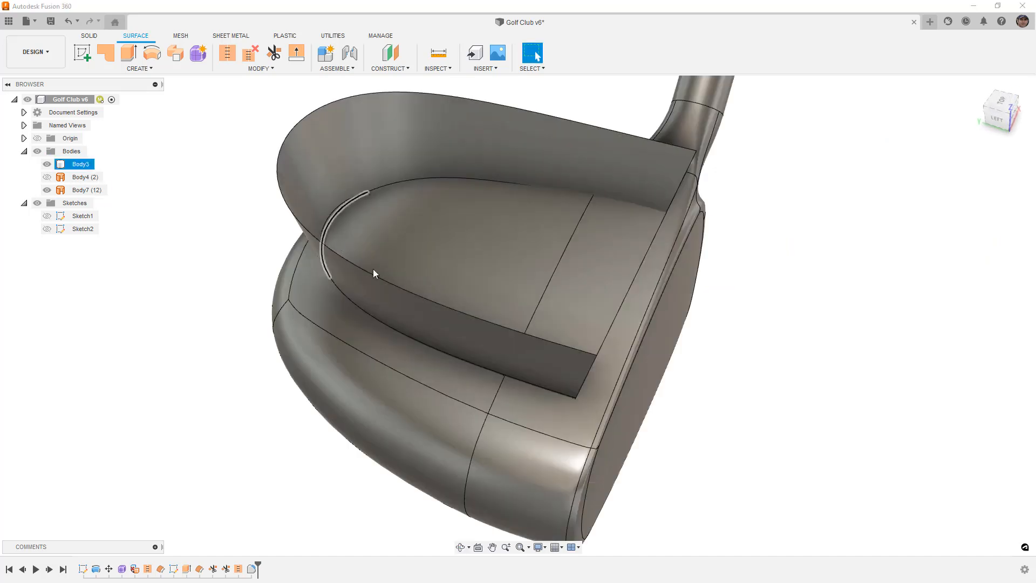
pyautogui.scroll(-2, 383, 280)
pyautogui.click(261, 68)
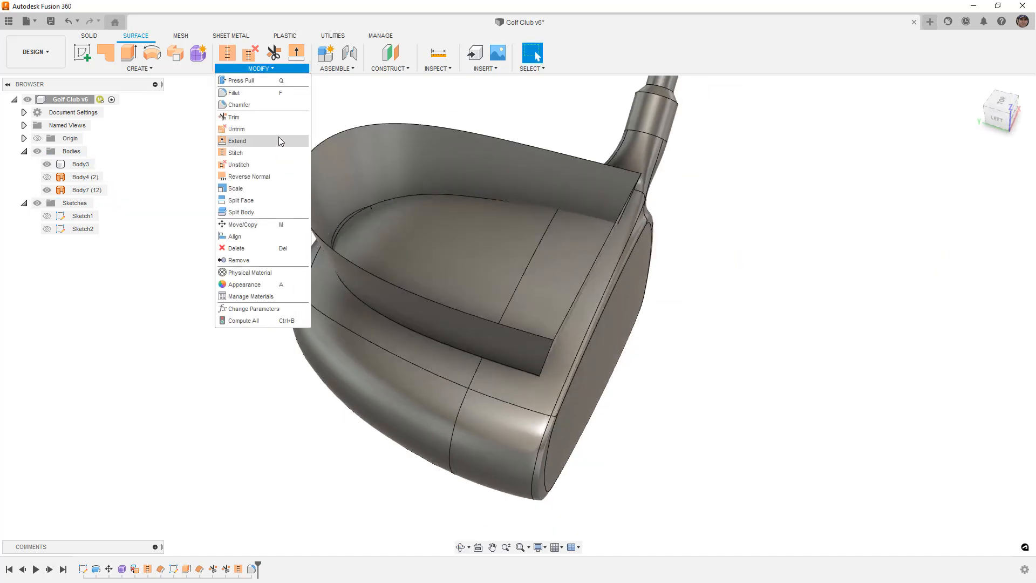
pyautogui.click(263, 210)
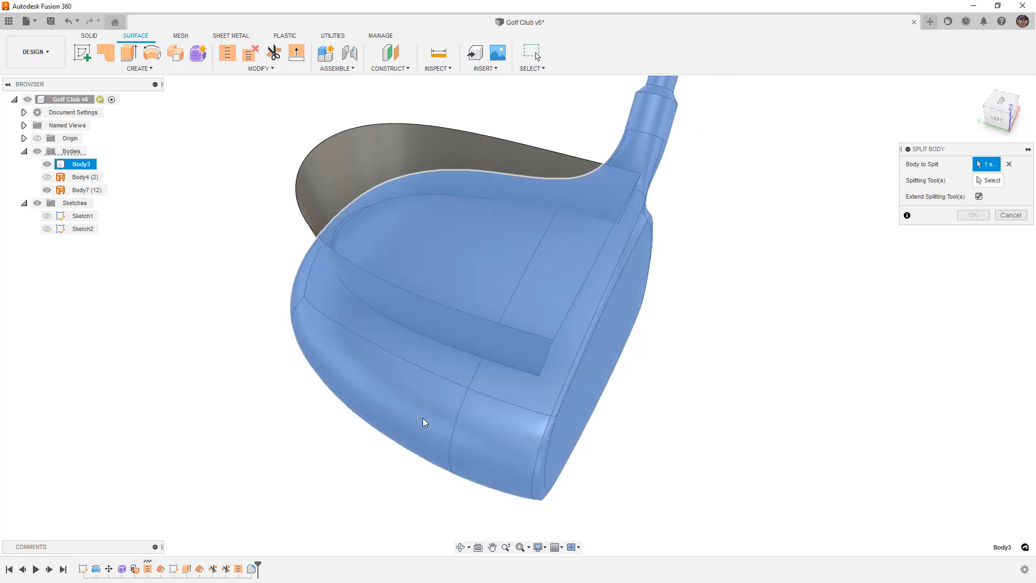
pyautogui.click(423, 420)
pyautogui.click(86, 190)
pyautogui.click(972, 215)
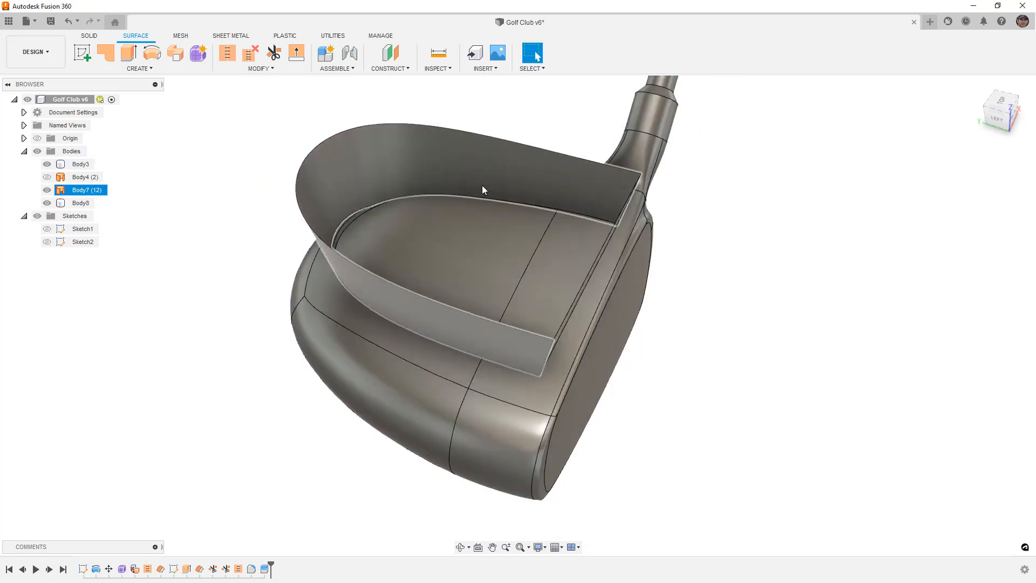
# - Hide the splitting surface and the piece cut out of the crown, leaving only the pocketed clubhead visible
pyautogui.click(47, 189)
pyautogui.click(80, 203)
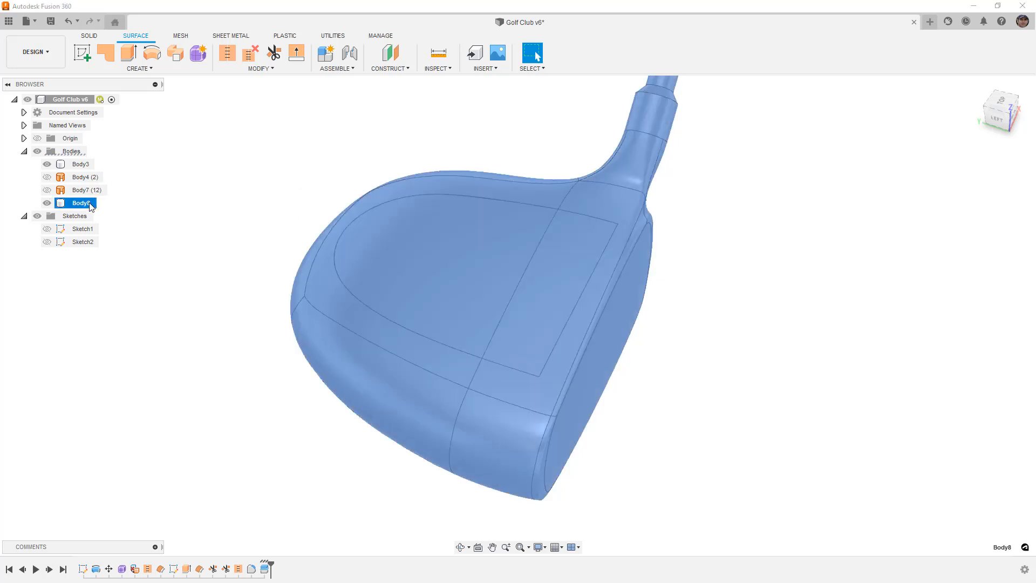
pyautogui.keyDown('ctrl'); pyautogui.click(76, 164); pyautogui.keyUp('ctrl')
pyautogui.click(47, 164)
pyautogui.keyDown('shift'); pyautogui.moveTo(232, 192); pyautogui.dragTo(279, 186, button='middle'); pyautogui.keyUp('shift')
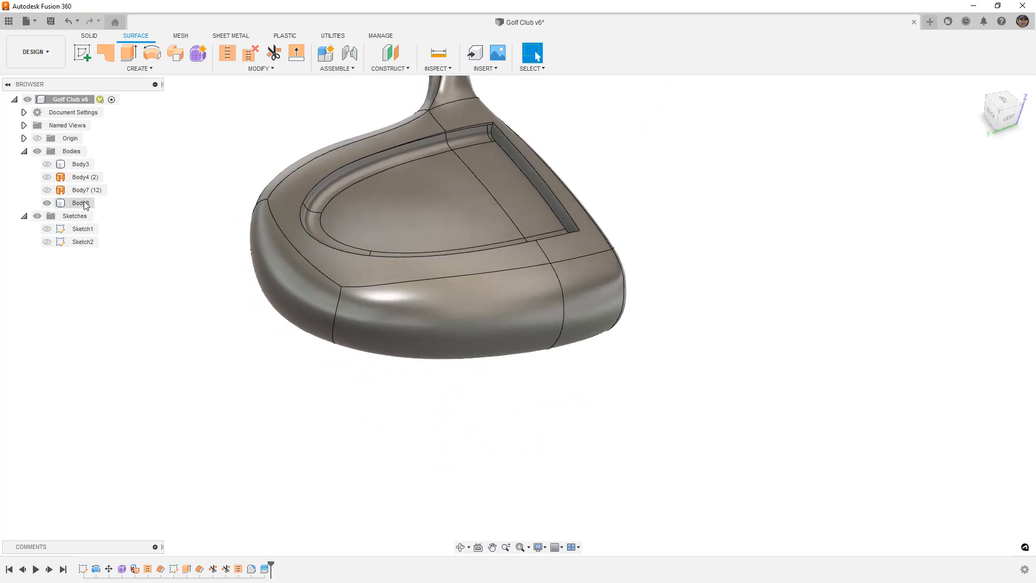
# - Show the cut-out crown piece again to compare both split bodies, and hide it once more
pyautogui.click(76, 204)
pyautogui.click(47, 164)
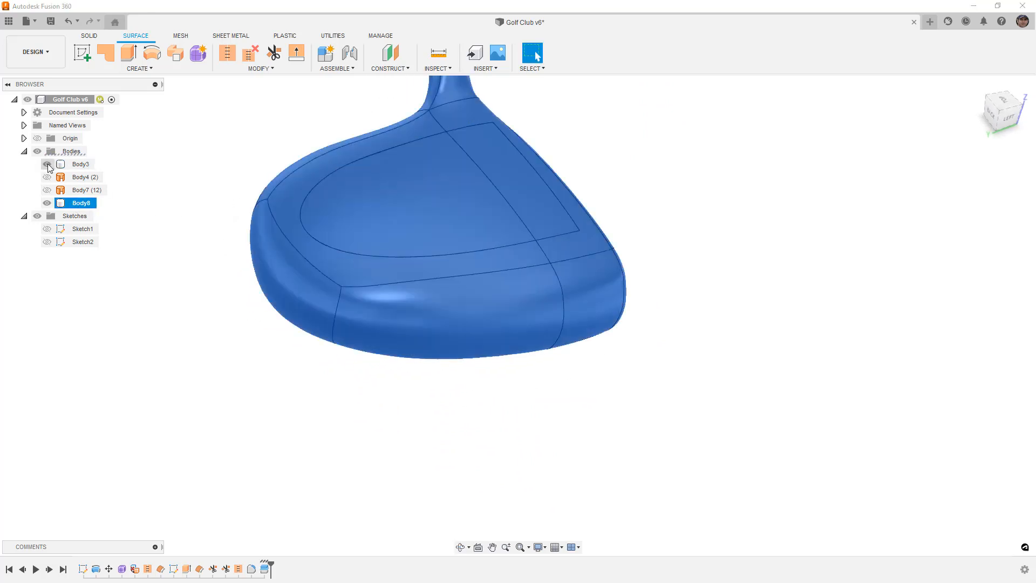
pyautogui.keyDown('ctrl'); pyautogui.click(444, 196); pyautogui.keyUp('ctrl')
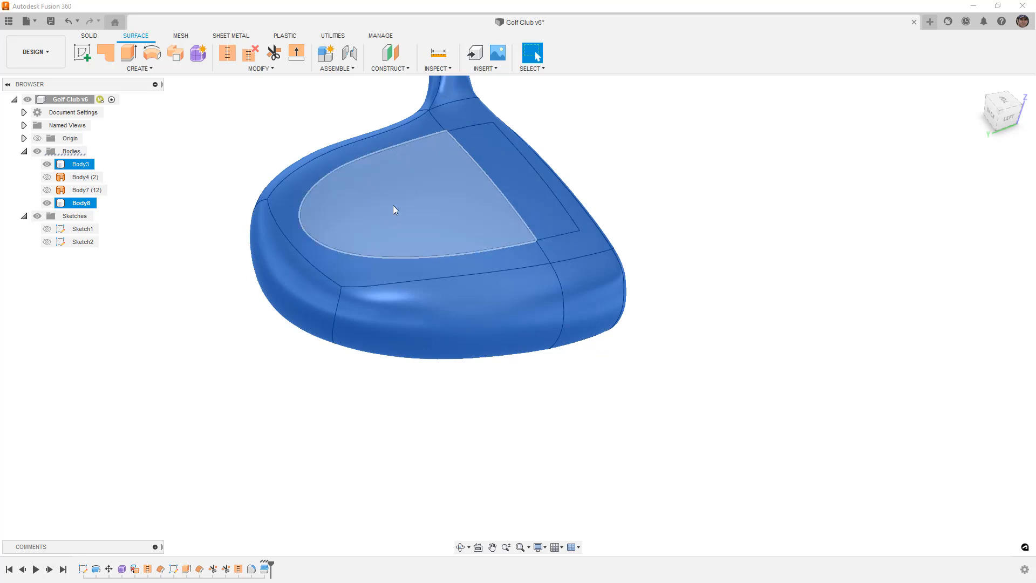
pyautogui.click(47, 164)
pyautogui.click(261, 161)
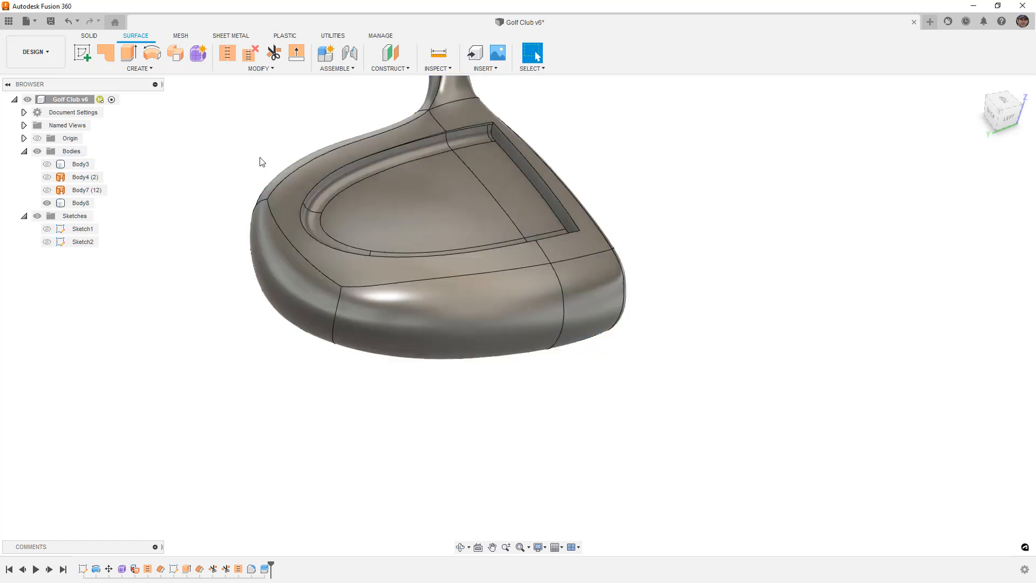
# - Fillet the edge chain along the base and corners of the pocket's straight front wall, trying 20 mm before applying a 10 mm radius
pyautogui.keyDown('shift'); pyautogui.moveTo(275, 150); pyautogui.dragTo(280, 180, button='middle'); pyautogui.keyUp('shift')
pyautogui.moveTo(363, 204); pyautogui.dragTo(376, 263, button='middle')
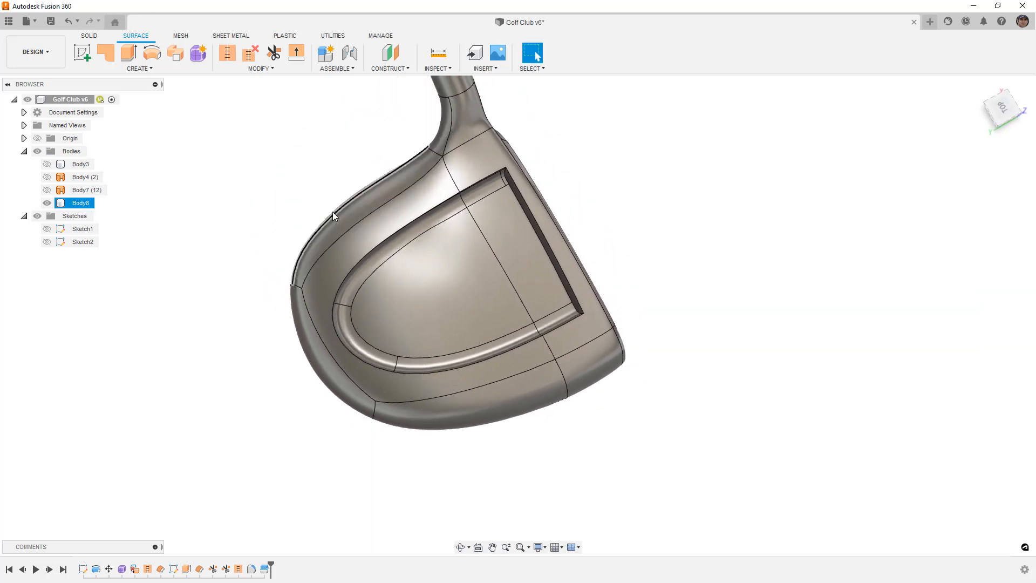
pyautogui.keyDown('shift'); pyautogui.moveTo(332, 215); pyautogui.dragTo(346, 186, button='middle'); pyautogui.keyUp('shift')
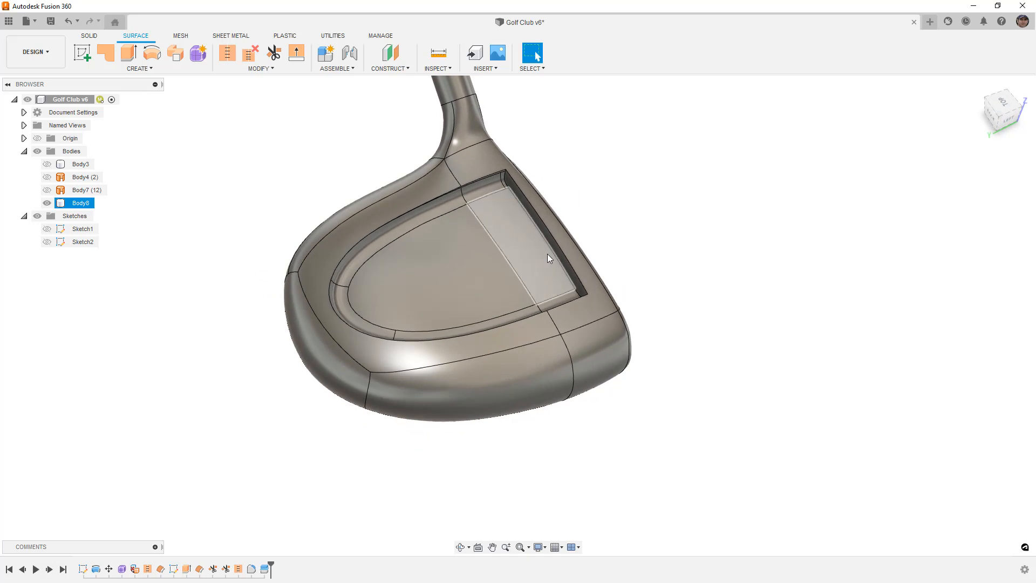
pyautogui.scroll(3, 545, 254)
pyautogui.press('f')
pyautogui.click(548, 253)
pyautogui.write('20')
pyautogui.moveTo(542, 248); pyautogui.dragTo(544, 250)
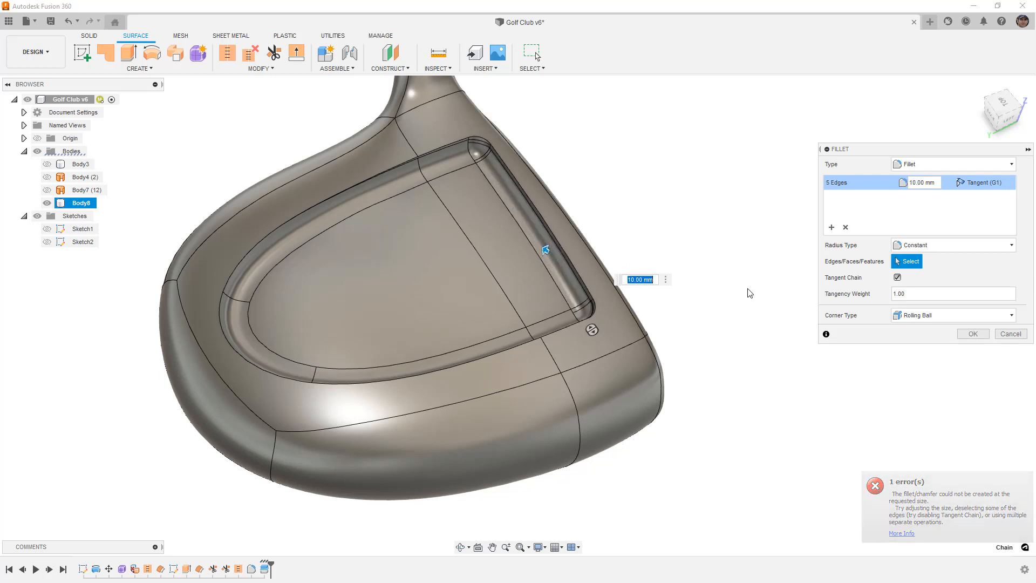
pyautogui.click(973, 333)
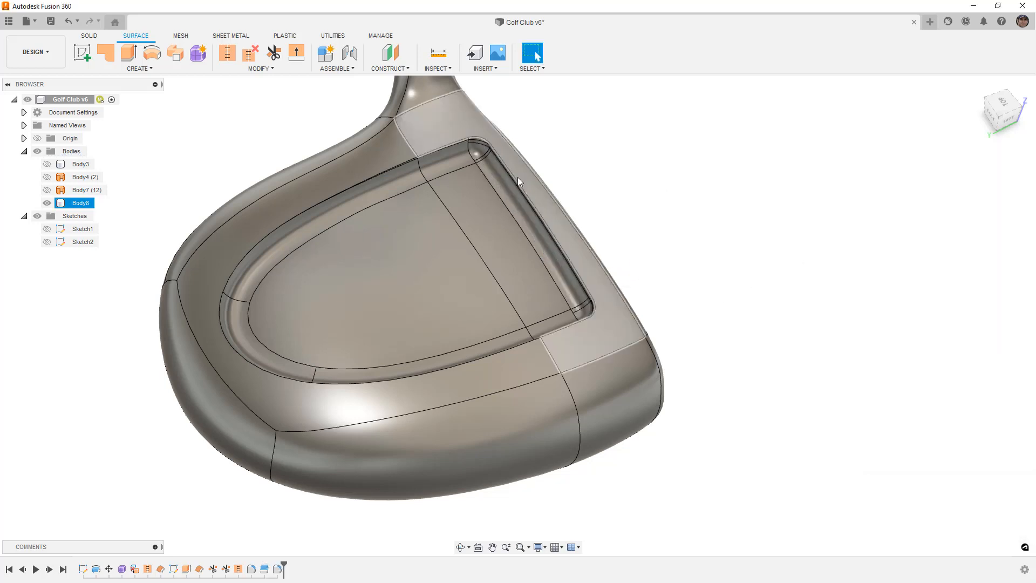
# - Fillet the upper rim of the crown pocket with a 5 mm radius
pyautogui.press('f')
pyautogui.click(510, 168)
pyautogui.write('5')
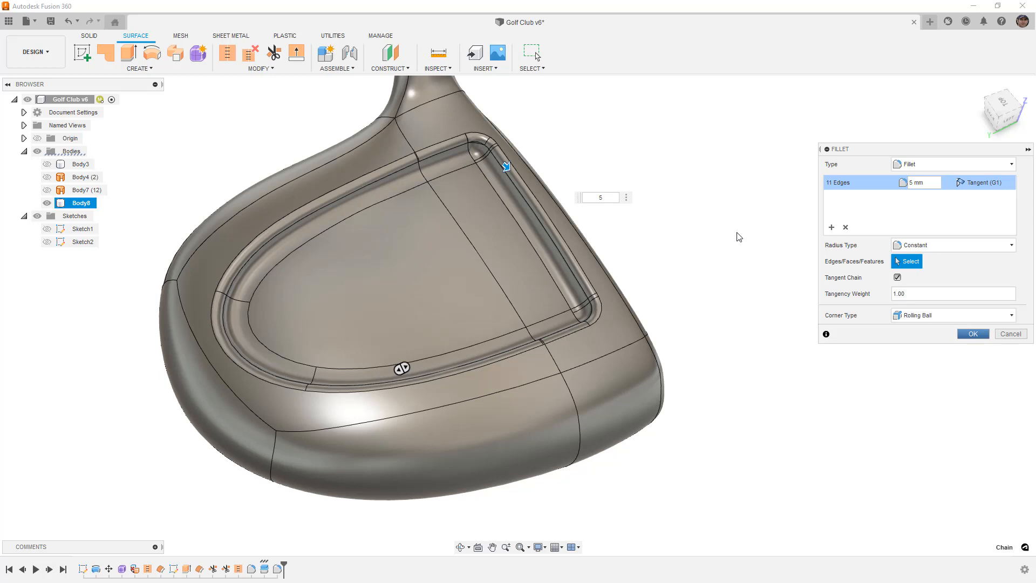
pyautogui.press('Return')
# - Start a new solid-modelling sketch on the front origin plane, facing the clubface
pyautogui.keyDown('shift'); pyautogui.moveTo(672, 238); pyautogui.dragTo(636, 194, button='middle'); pyautogui.keyUp('shift')
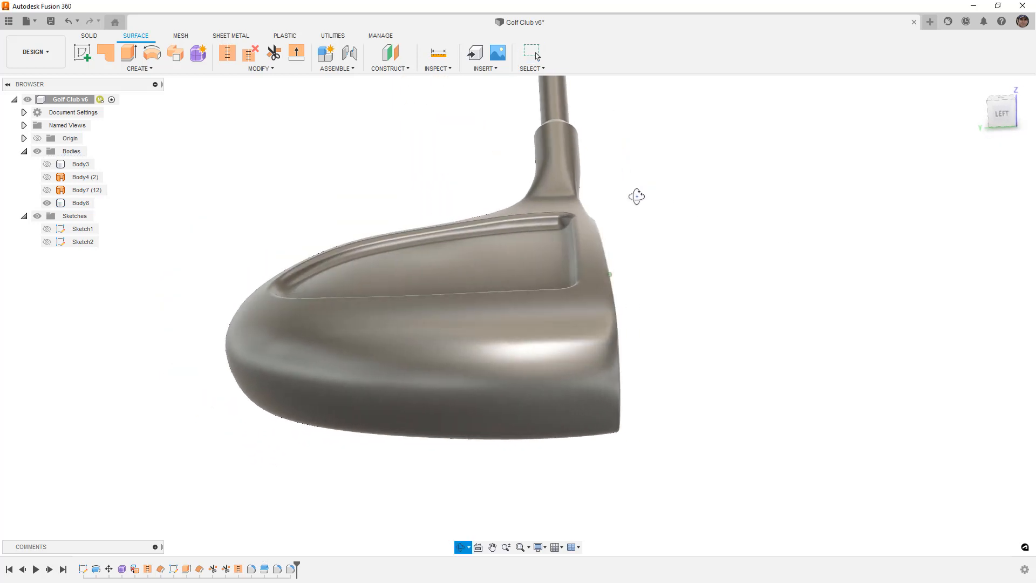
pyautogui.click(448, 264)
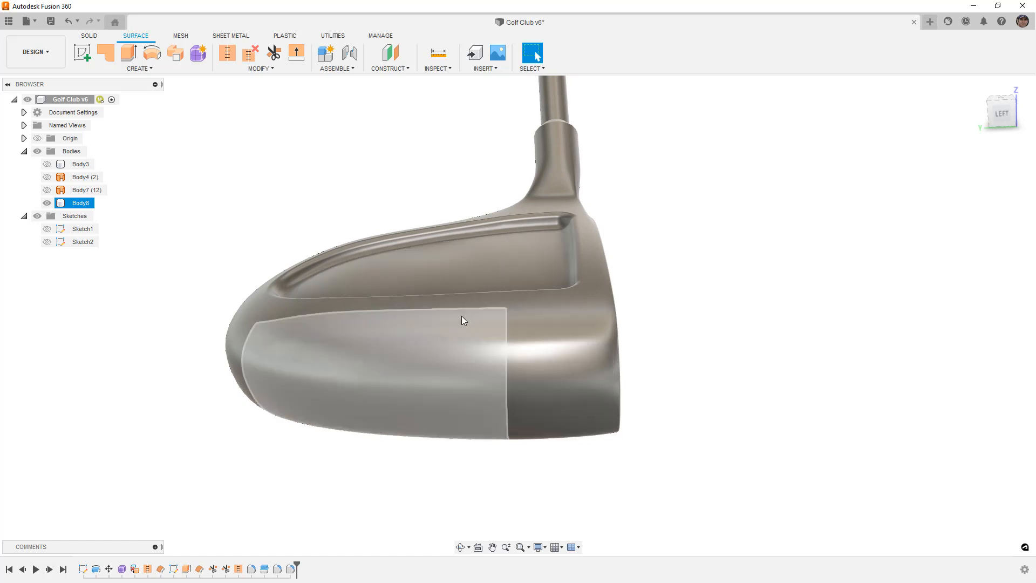
pyautogui.keyDown('shift'); pyautogui.moveTo(397, 321); pyautogui.dragTo(447, 273, button='middle'); pyautogui.keyUp('shift')
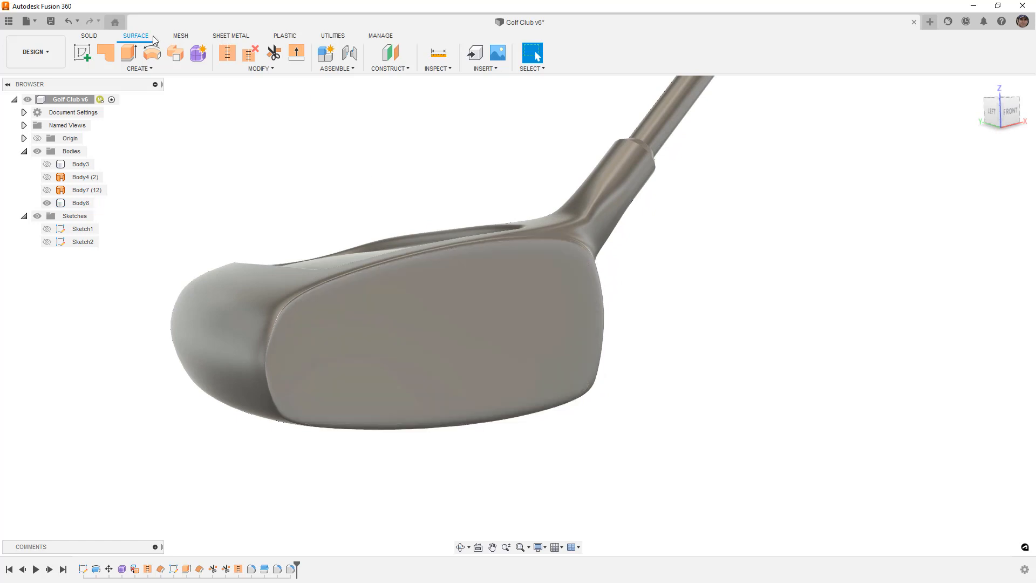
pyautogui.click(86, 36)
pyautogui.scroll(-3, 650, 268)
pyautogui.click(83, 54)
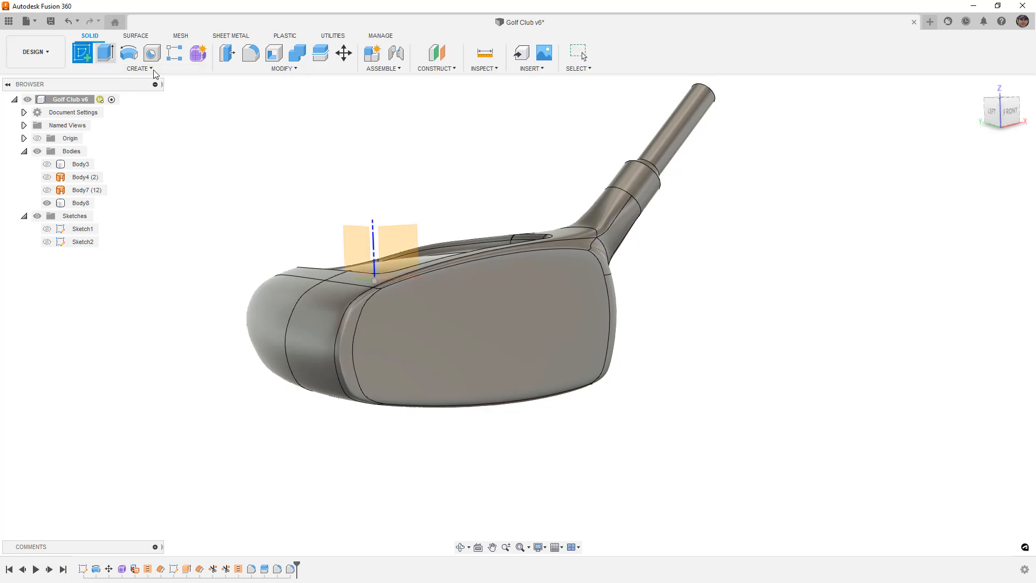
pyautogui.click(439, 192)
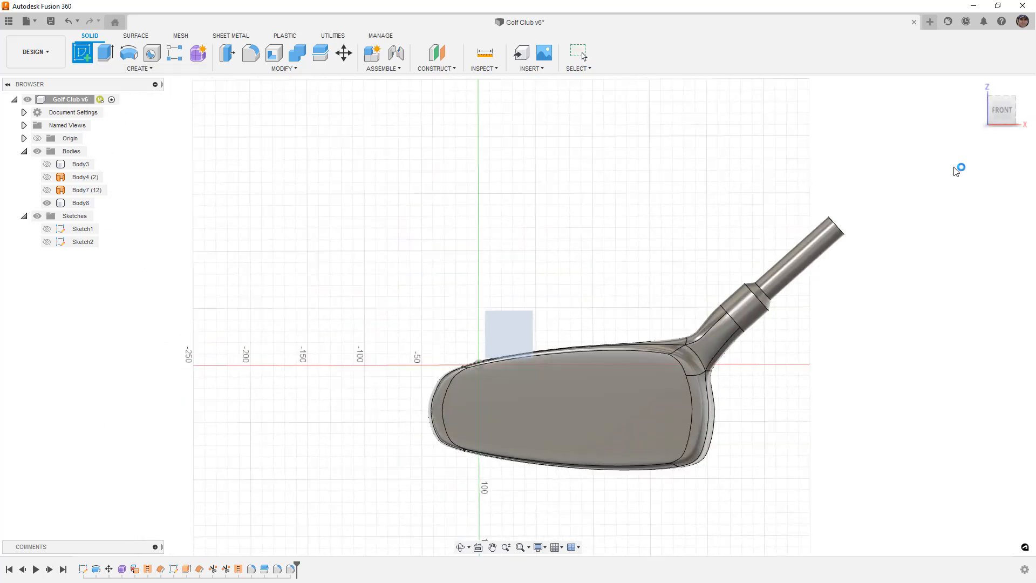
pyautogui.scroll(-2, 629, 310)
pyautogui.moveTo(647, 361); pyautogui.dragTo(552, 265, button='middle')
pyautogui.scroll(3, 553, 264)
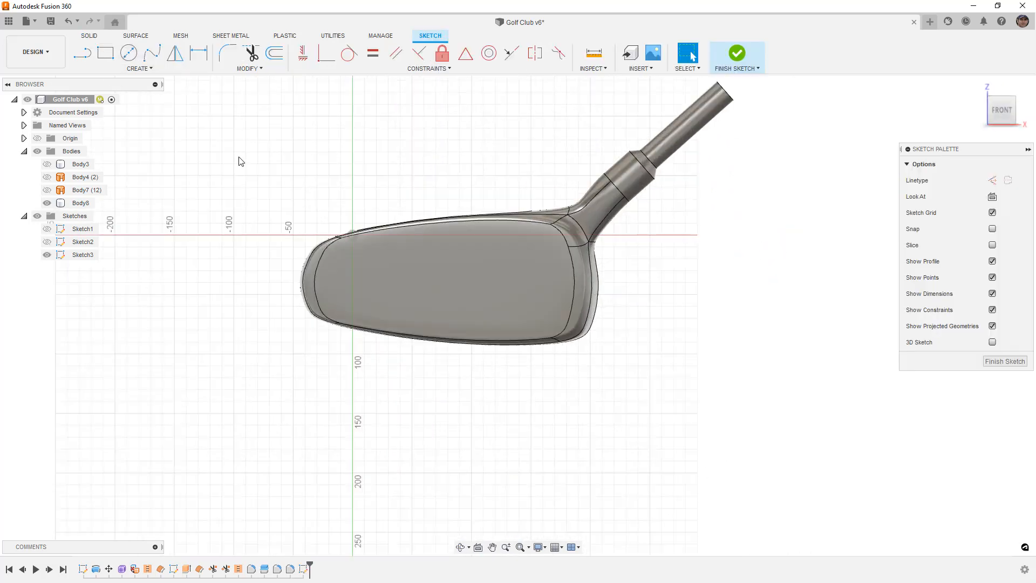
# - Sketch three separate horizontal lines stacked one below another on the toe half of the clubface
pyautogui.click(83, 53)
pyautogui.scroll(2, 416, 270)
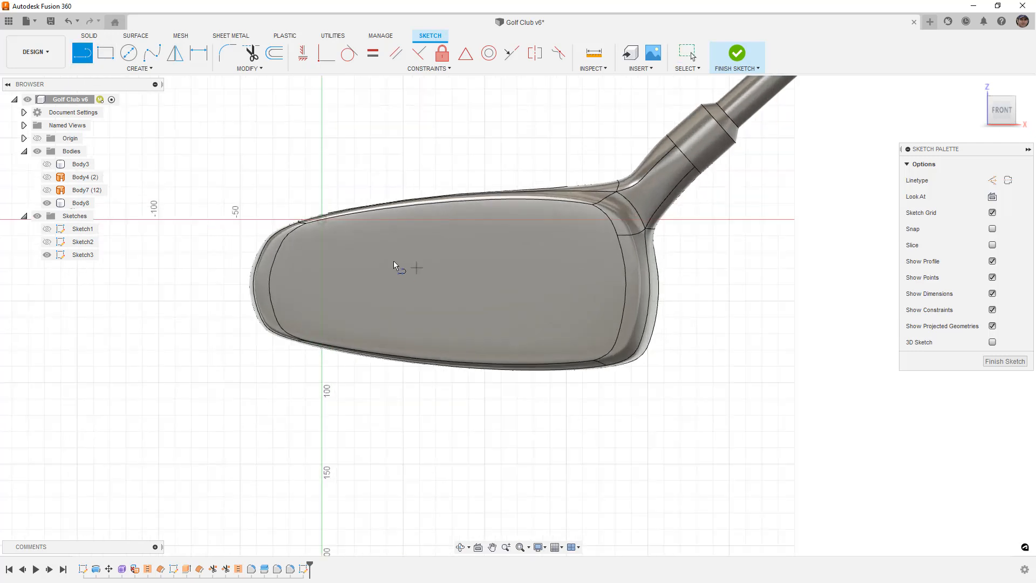
pyautogui.click(322, 239)
pyautogui.click(410, 239)
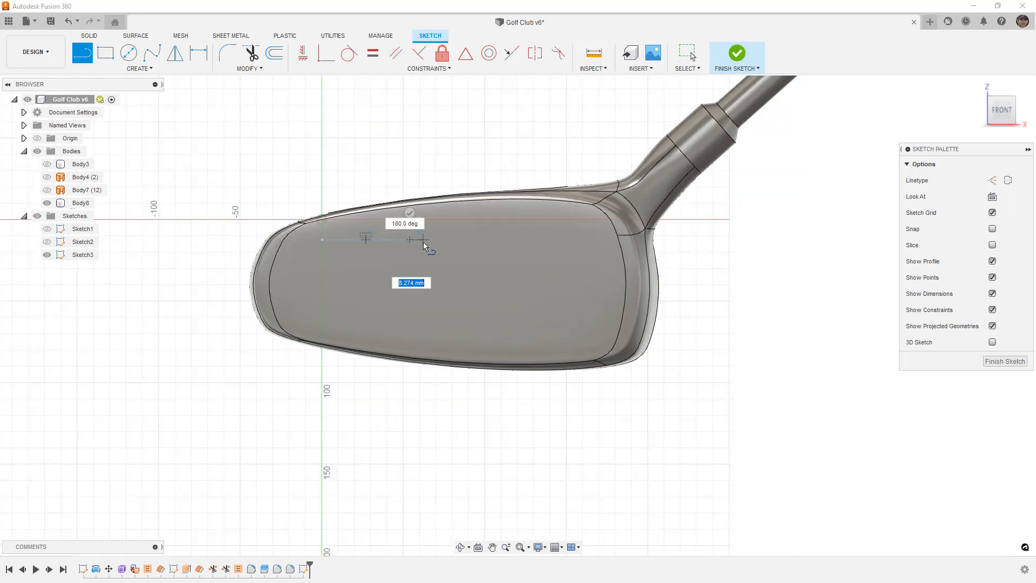
pyautogui.click(411, 215)
pyautogui.click(312, 265)
pyautogui.click(403, 265)
pyautogui.click(404, 238)
pyautogui.click(323, 289)
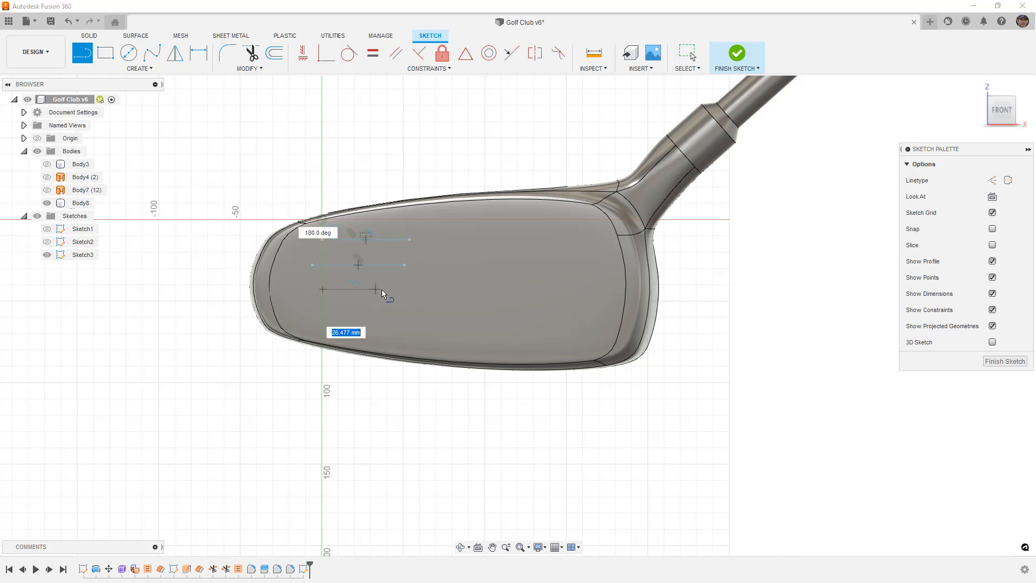
pyautogui.click(410, 289)
pyautogui.click(410, 263)
# - Sketch three stacked horizontal lines on the hosel half of the clubface, with the middle one about 47 mm long
pyautogui.click(468, 239)
pyautogui.click(539, 239)
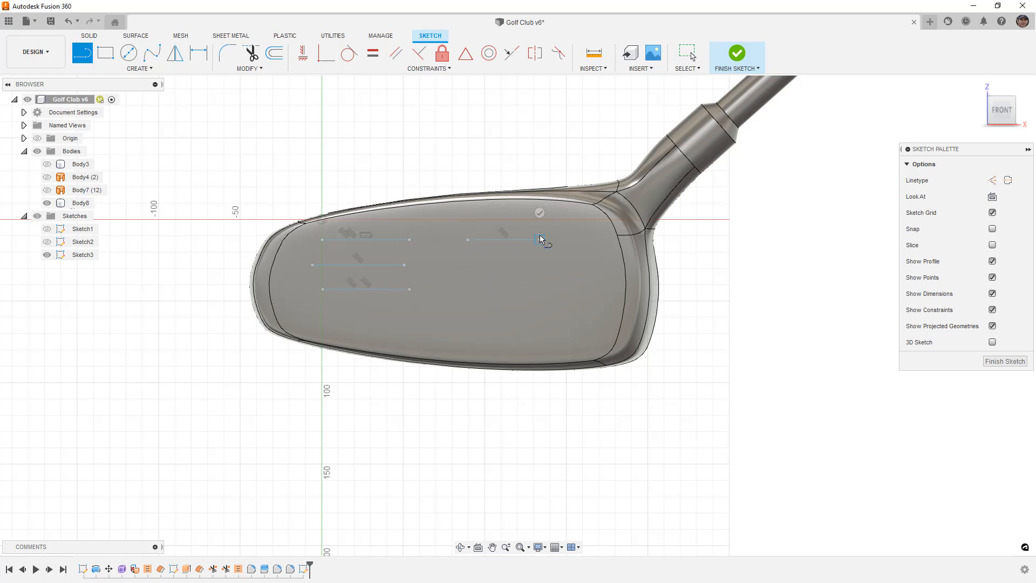
pyautogui.click(486, 258)
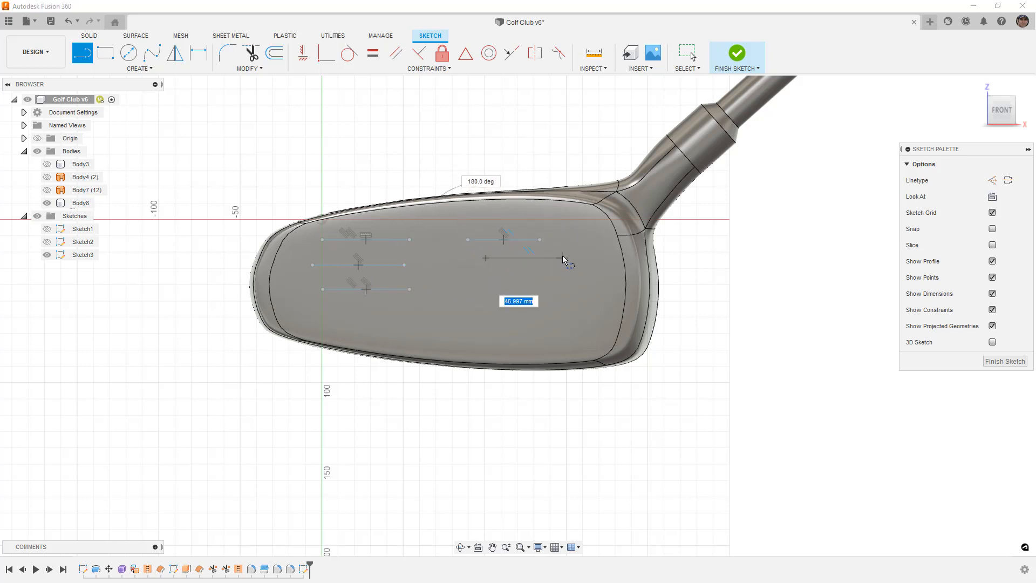
pyautogui.click(562, 258)
pyautogui.click(481, 289)
pyautogui.click(548, 282)
pyautogui.press('Escape')
# - Make the two middle-row lines on the clubface collinear with each other
pyautogui.click(505, 264)
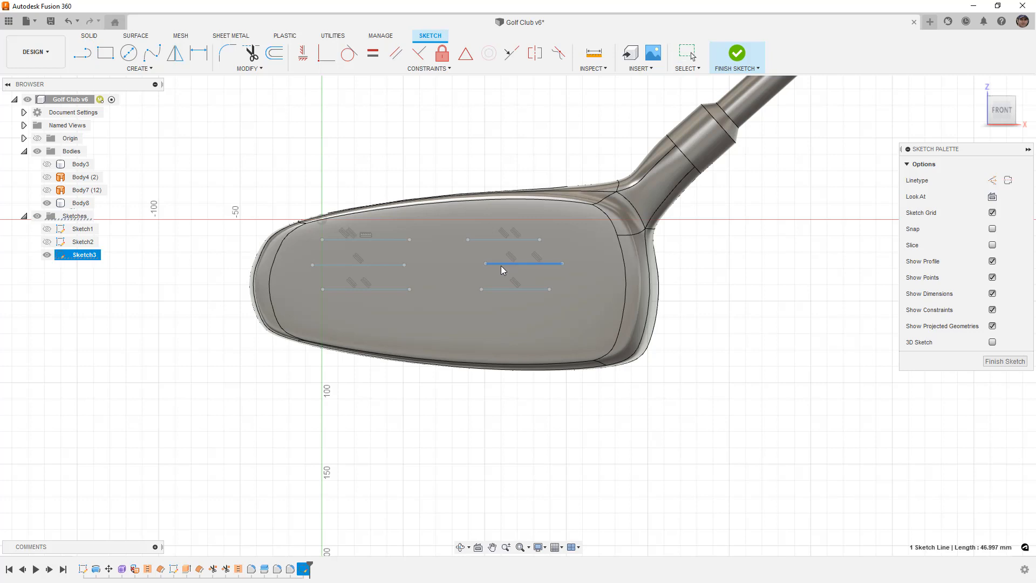
pyautogui.keyDown('ctrl'); pyautogui.click(380, 265); pyautogui.keyUp('ctrl')
pyautogui.click(510, 53)
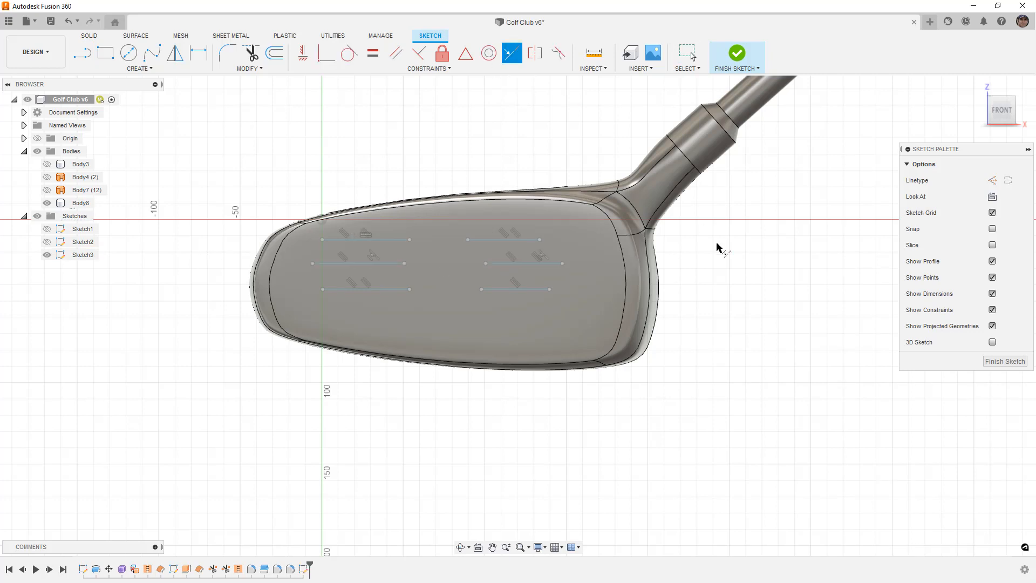
# - Finish the sketch containing the clubface lines
pyautogui.click(737, 54)
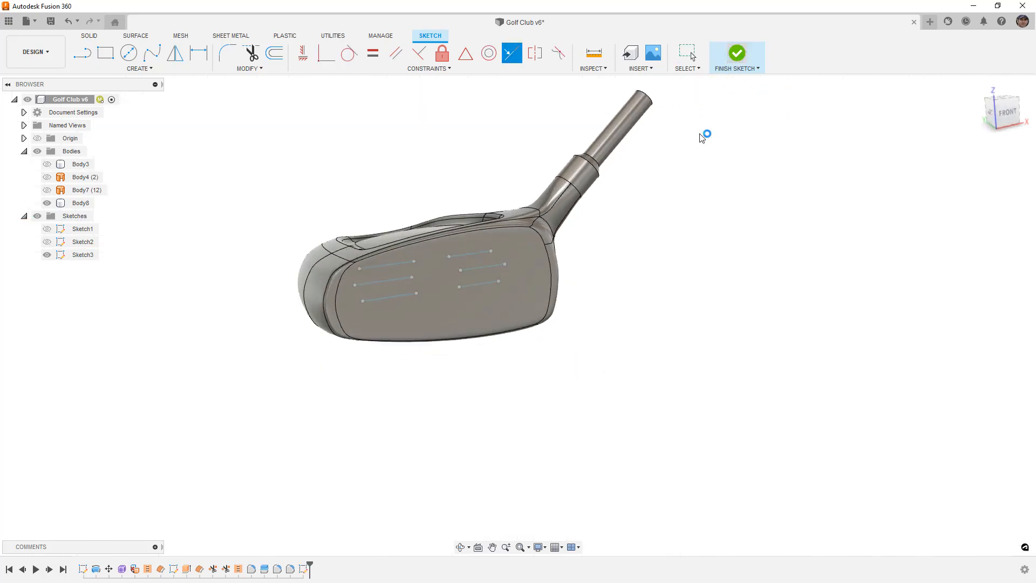
pyautogui.keyDown('shift'); pyautogui.moveTo(588, 255); pyautogui.dragTo(594, 250, button='middle'); pyautogui.keyUp('shift')
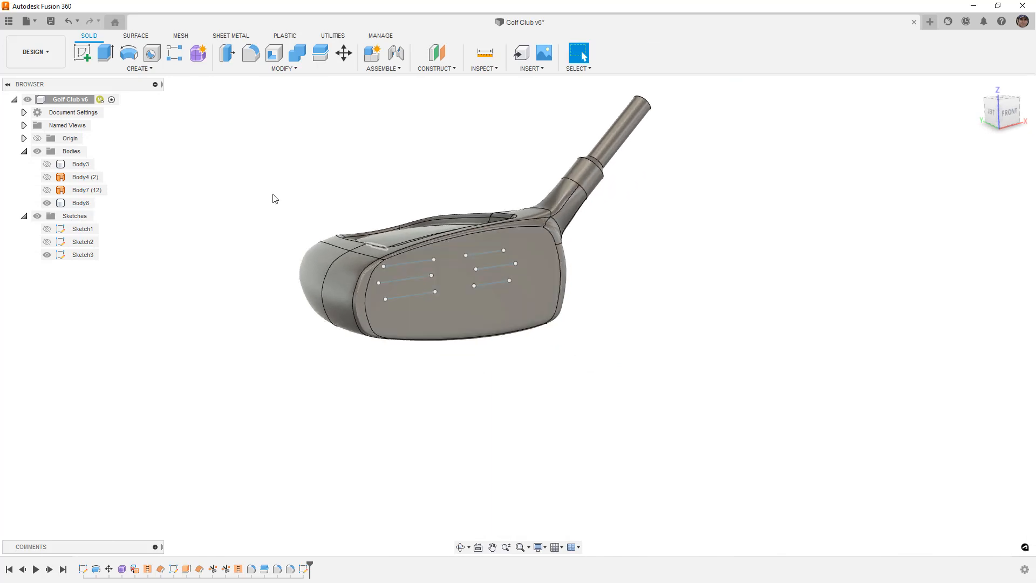
pyautogui.doubleClick(83, 256)
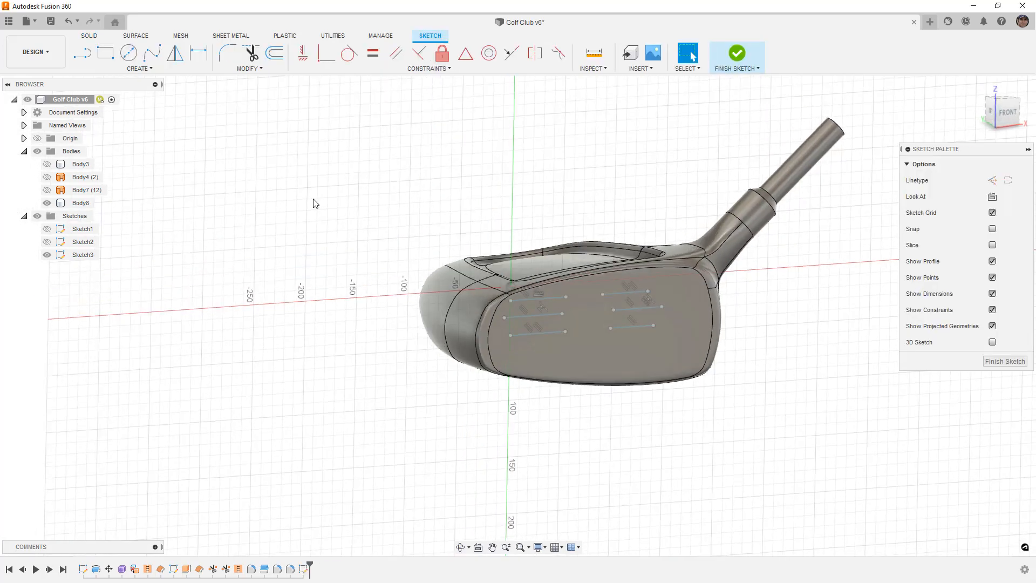
pyautogui.click(178, 69)
pyautogui.moveTo(120, 250)
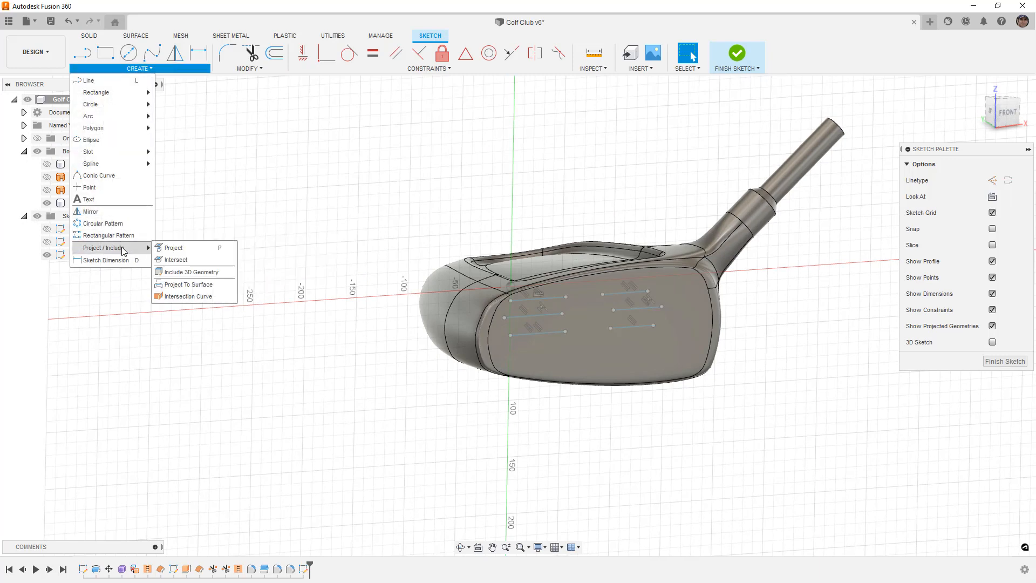
pyautogui.click(189, 284)
pyautogui.scroll(3, 708, 322)
pyautogui.click(658, 310)
pyautogui.click(960, 182)
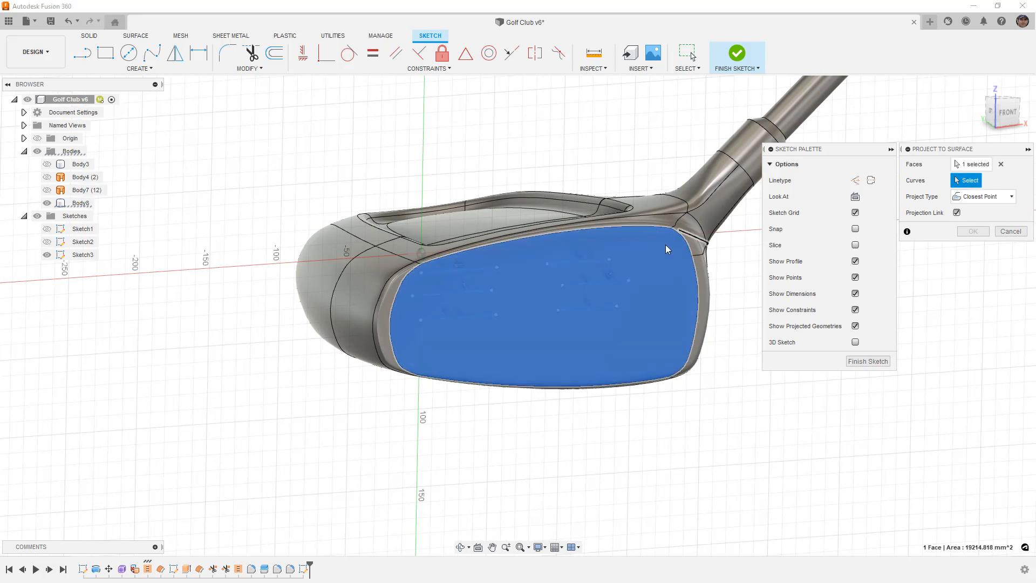
pyautogui.click(598, 261)
pyautogui.click(596, 283)
pyautogui.click(594, 307)
pyautogui.click(1011, 232)
pyautogui.click(737, 53)
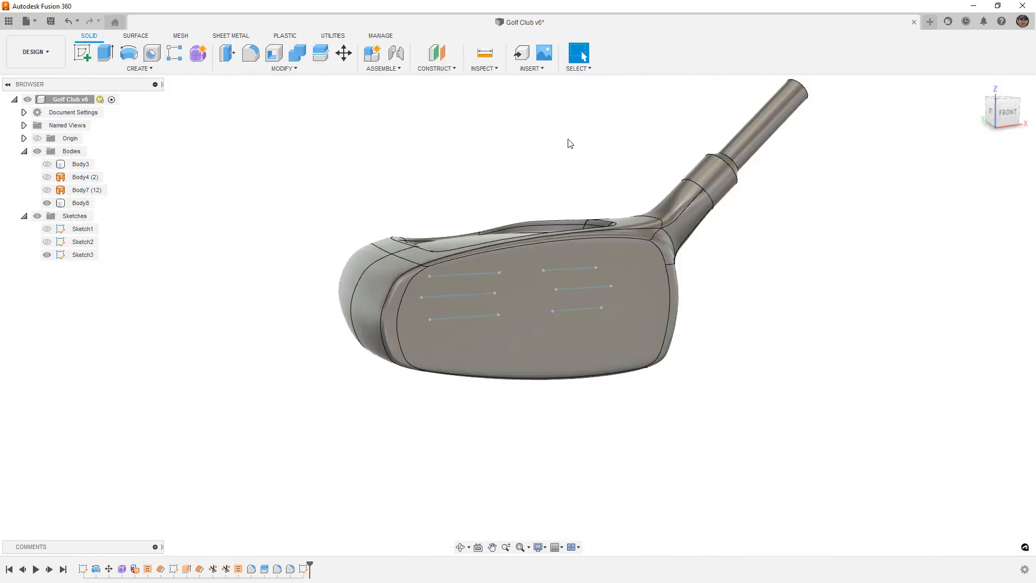
# - Start a new sketch on the front origin plane
pyautogui.click(82, 53)
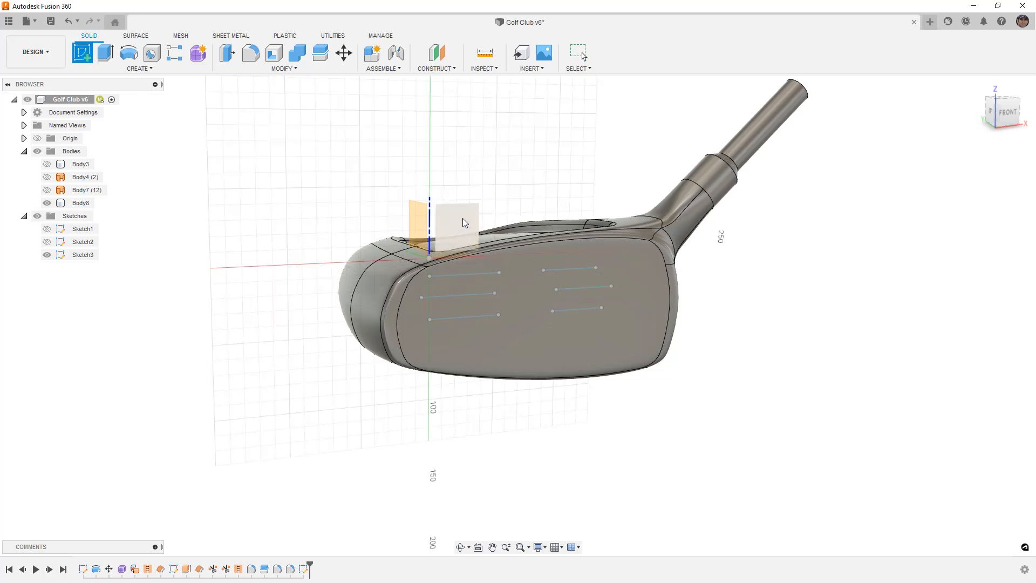
pyautogui.click(462, 216)
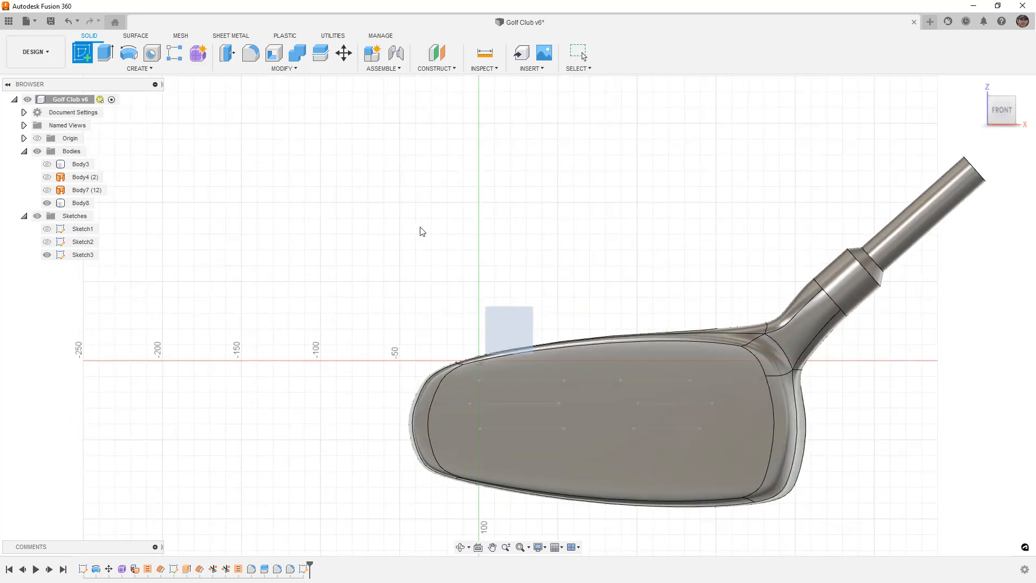
pyautogui.keyDown('shift'); pyautogui.moveTo(486, 302); pyautogui.dragTo(620, 330, button='middle'); pyautogui.keyUp('shift')
pyautogui.scroll(2, 612, 322)
# - Project all six sketched lines onto the clubface with Project To Surface using Closest Point, and finish the sketch
pyautogui.click(140, 68)
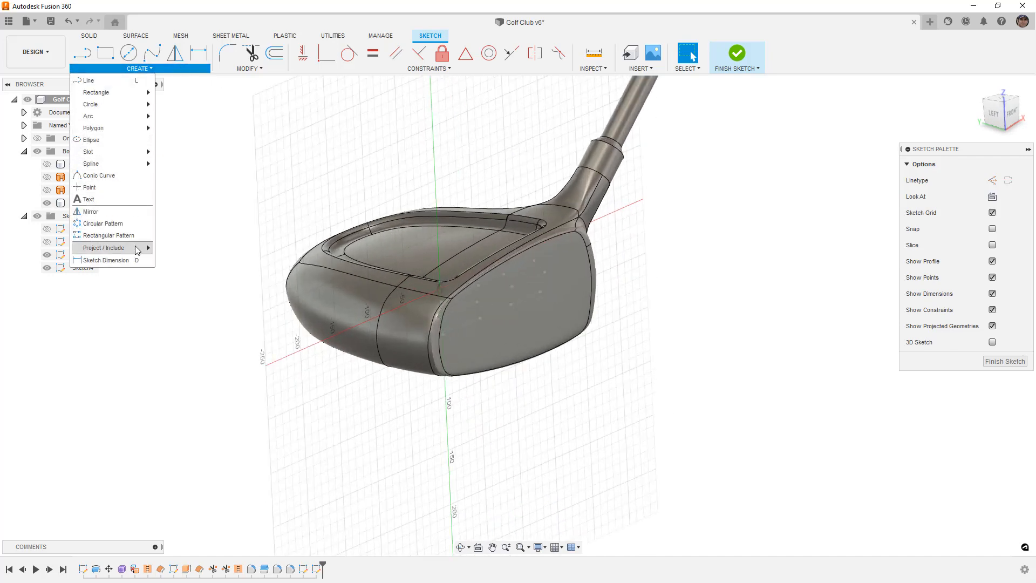
pyautogui.moveTo(135, 249)
pyautogui.click(210, 284)
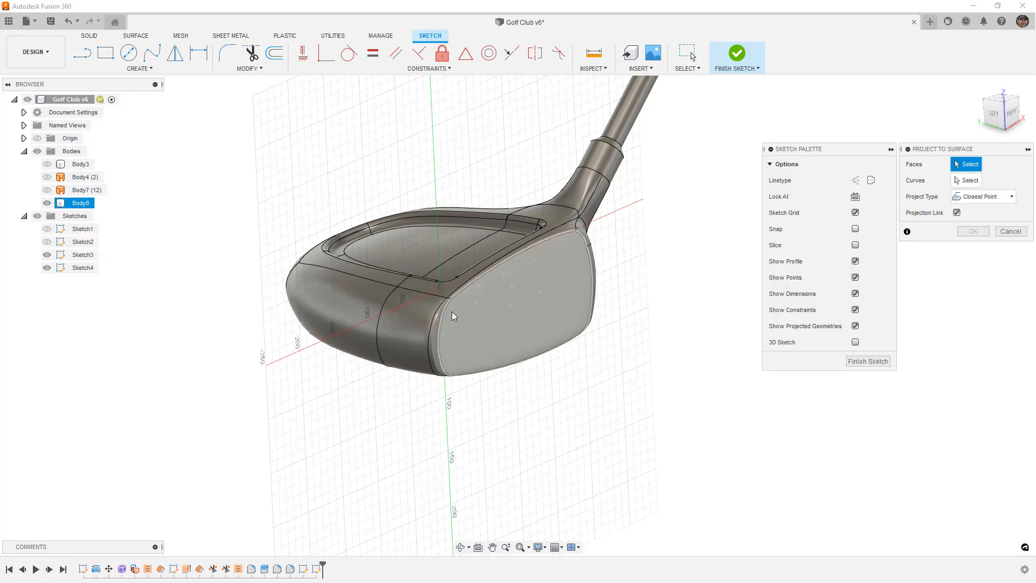
pyautogui.click(572, 309)
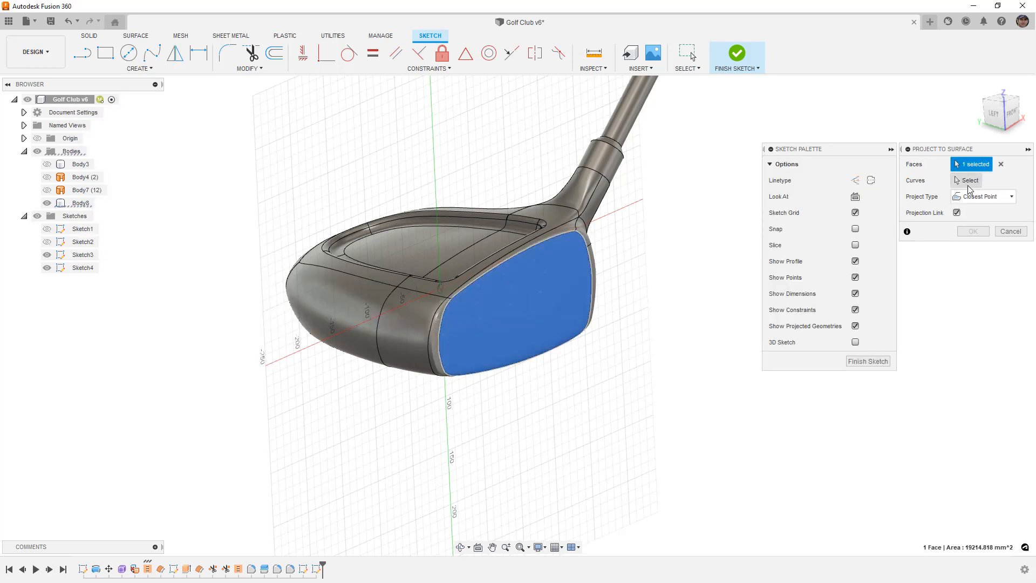
pyautogui.click(529, 264)
pyautogui.click(529, 280)
pyautogui.click(530, 296)
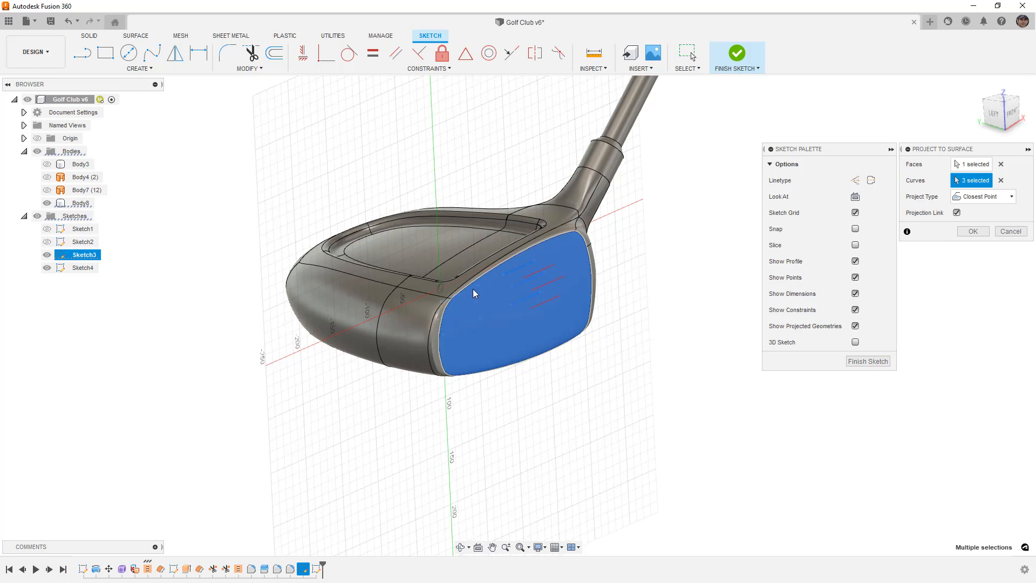
pyautogui.click(469, 320)
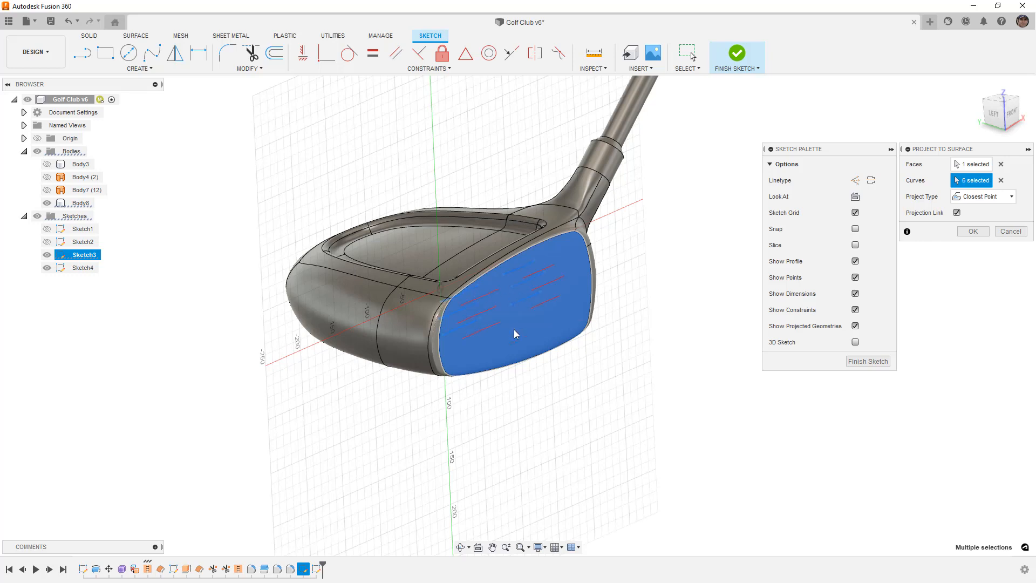
pyautogui.click(973, 231)
pyautogui.moveTo(551, 294)
pyautogui.keyDown('shift'); pyautogui.mouseDown(button='middle')
pyautogui.moveTo(477, 317)
pyautogui.moveTo(515, 310)
pyautogui.moveTo(484, 303)
pyautogui.mouseUp(button='middle'); pyautogui.keyUp('shift')
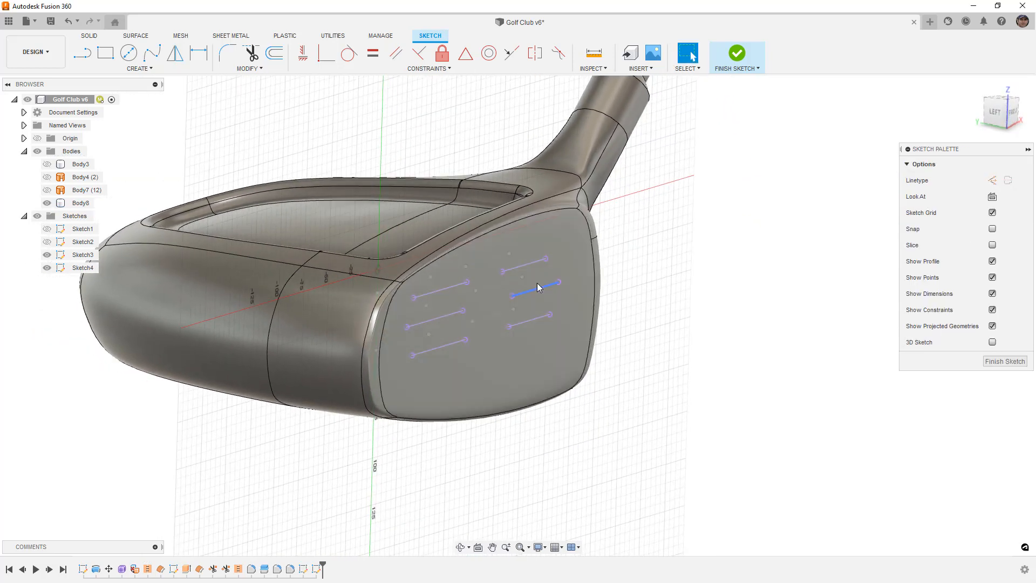
pyautogui.click(737, 56)
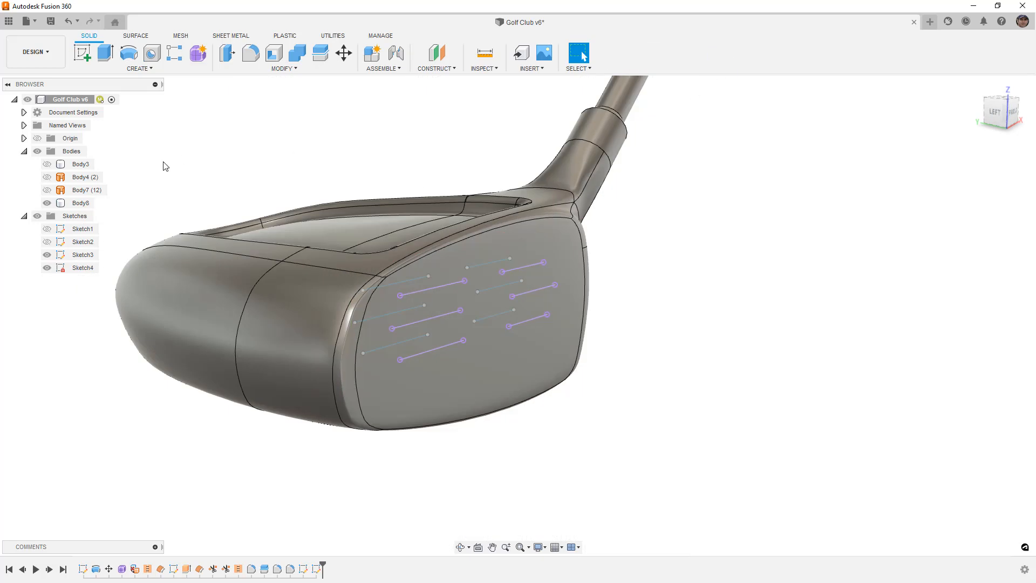
# - Hide the original line sketch and cut a 5 mm circular Pipe groove along the upper projected line on the toe half
pyautogui.click(51, 257)
pyautogui.click(148, 69)
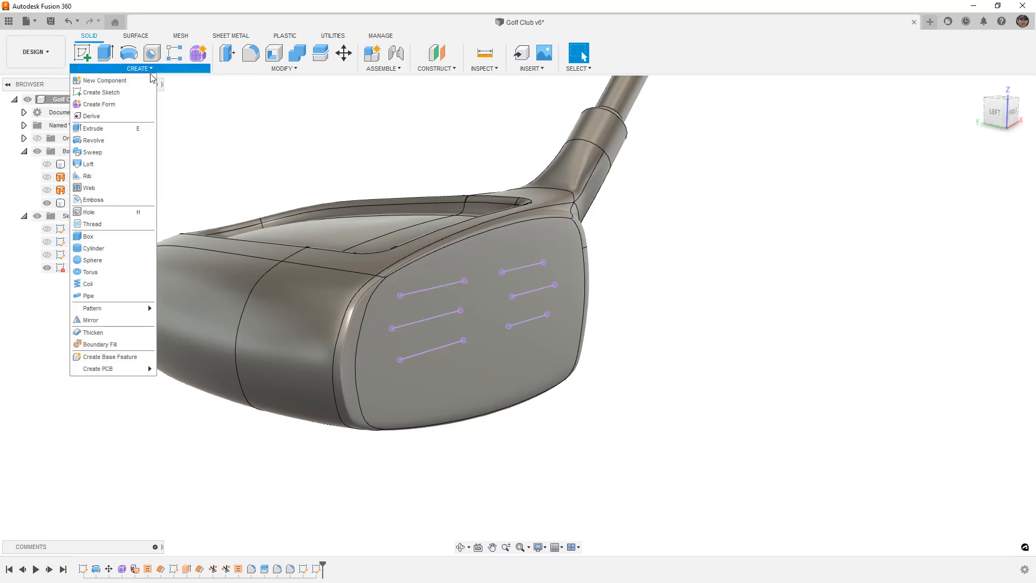
pyautogui.click(102, 297)
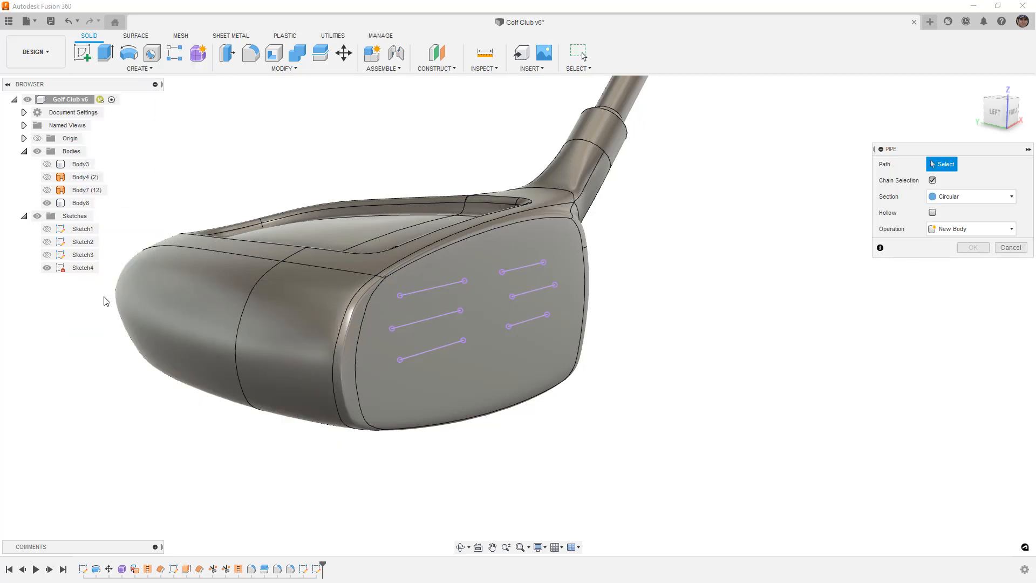
pyautogui.click(429, 288)
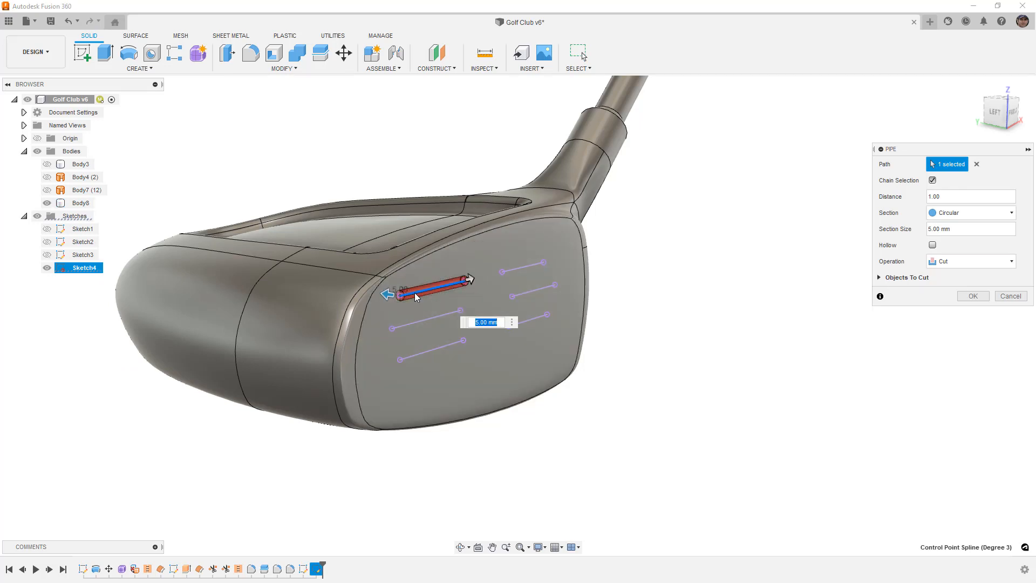
pyautogui.scroll(5, 402, 296)
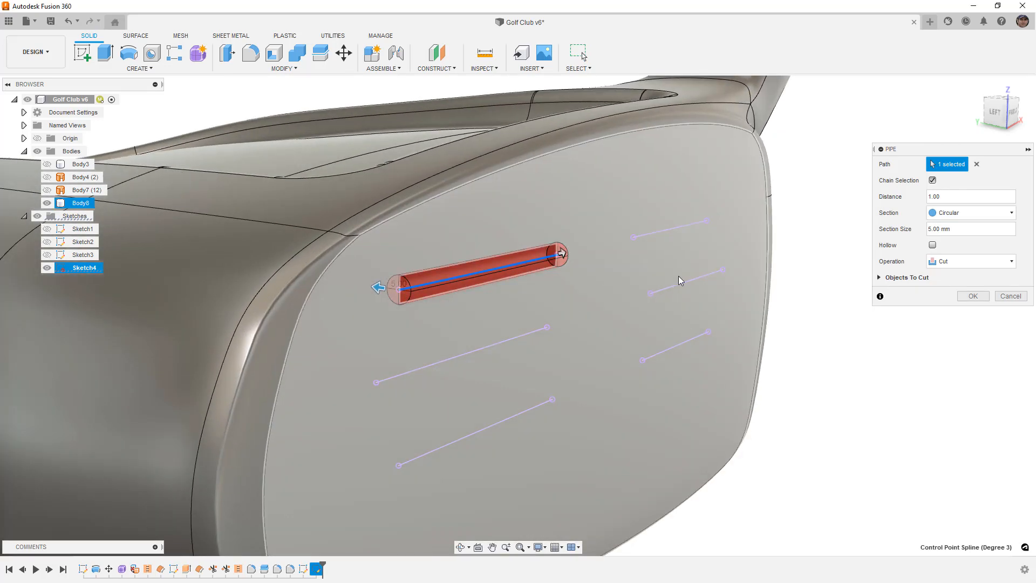
pyautogui.click(973, 296)
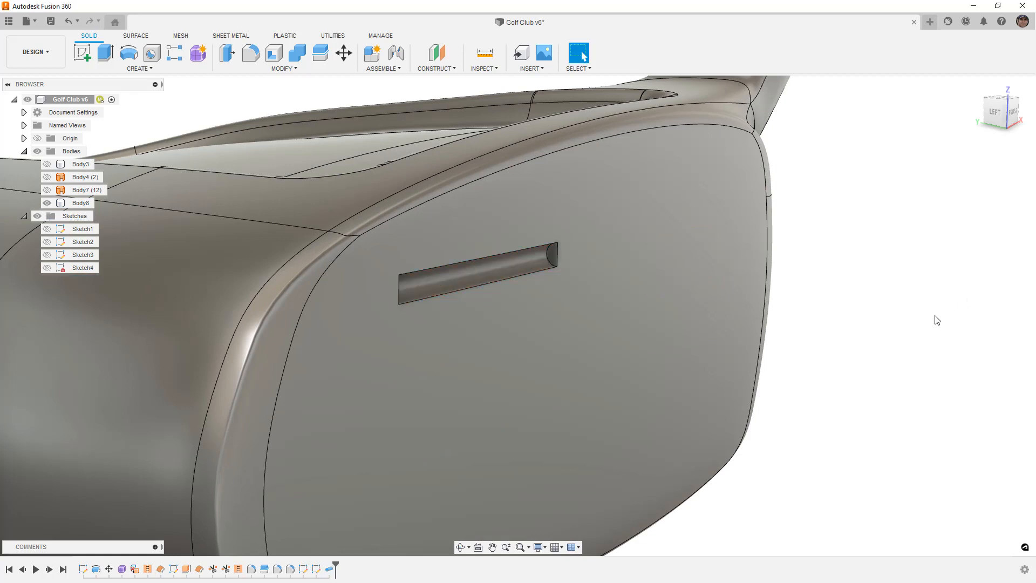
# - Show the projected line sketch again and cut 5 mm circular Pipe grooves along the middle and lower toe-half lines
pyautogui.rightClick(938, 311)
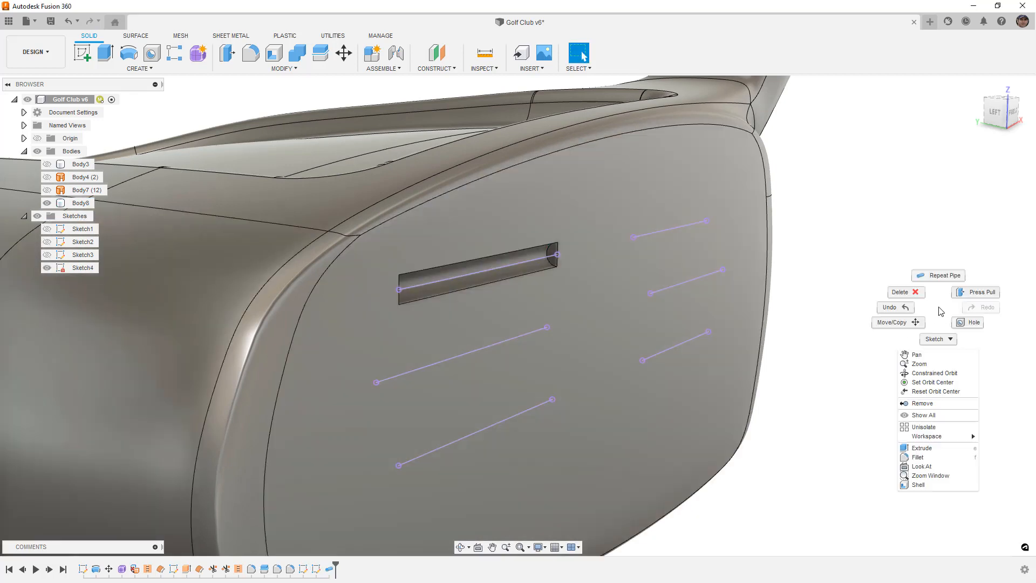
pyautogui.click(942, 281)
pyautogui.click(528, 335)
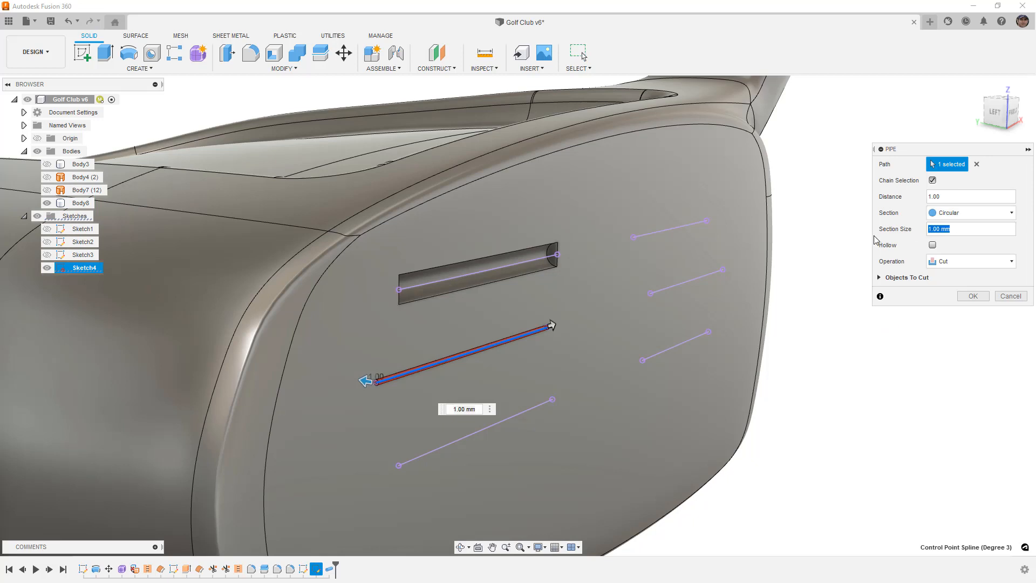
pyautogui.press('Return')
pyautogui.rightClick(860, 343)
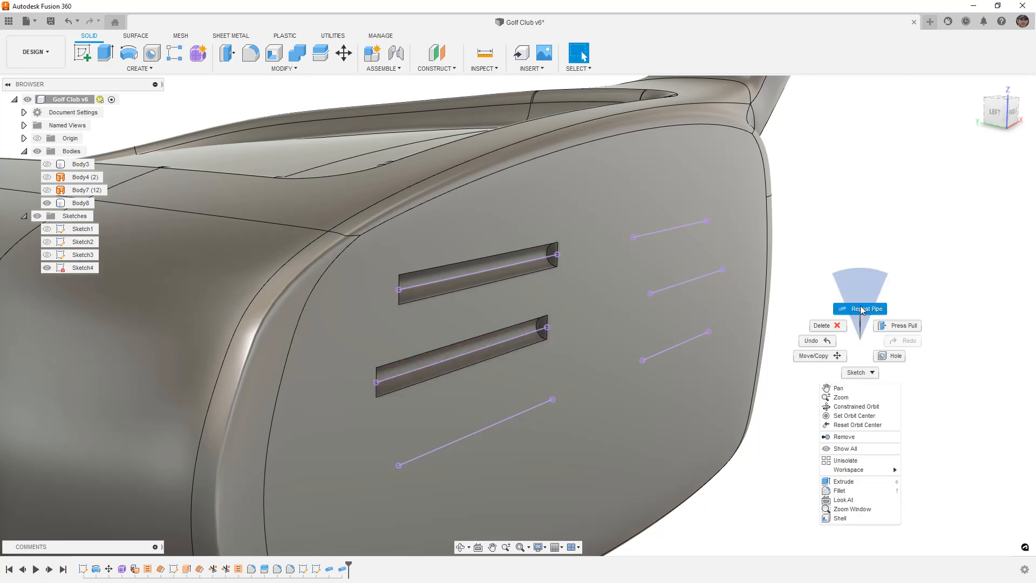
pyautogui.click(859, 308)
pyautogui.click(545, 402)
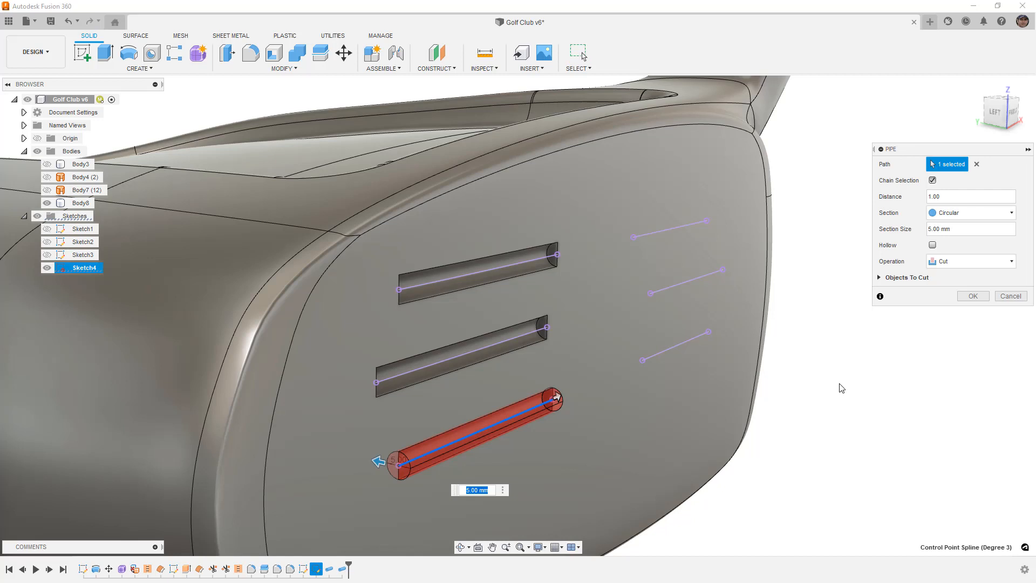
pyautogui.keyDown('shift'); pyautogui.moveTo(505, 412); pyautogui.dragTo(454, 361, button='middle'); pyautogui.keyUp('shift')
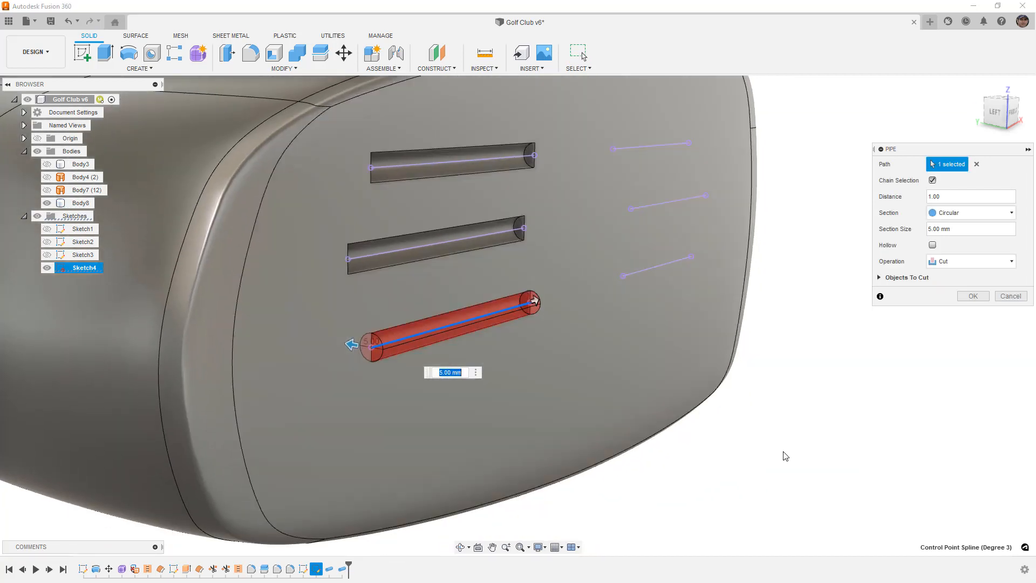
pyautogui.press('Return')
# - Cut 5 mm circular Pipe grooves along the three hosel-half lines and hide the projected line sketch
pyautogui.click(690, 267)
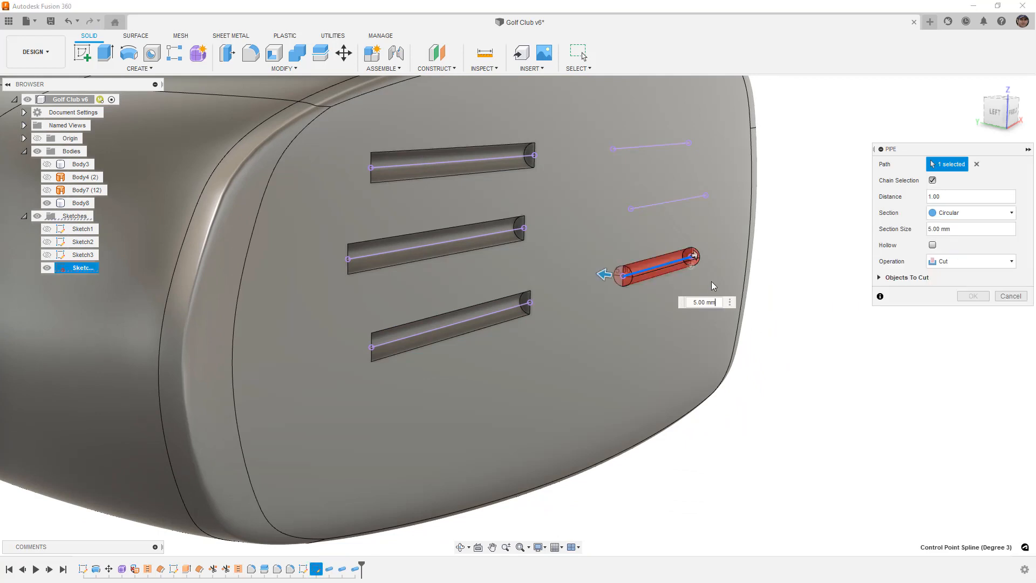
pyautogui.press('Return')
pyautogui.click(685, 206)
pyautogui.press('Return')
pyautogui.click(671, 143)
pyautogui.rightClick(775, 392)
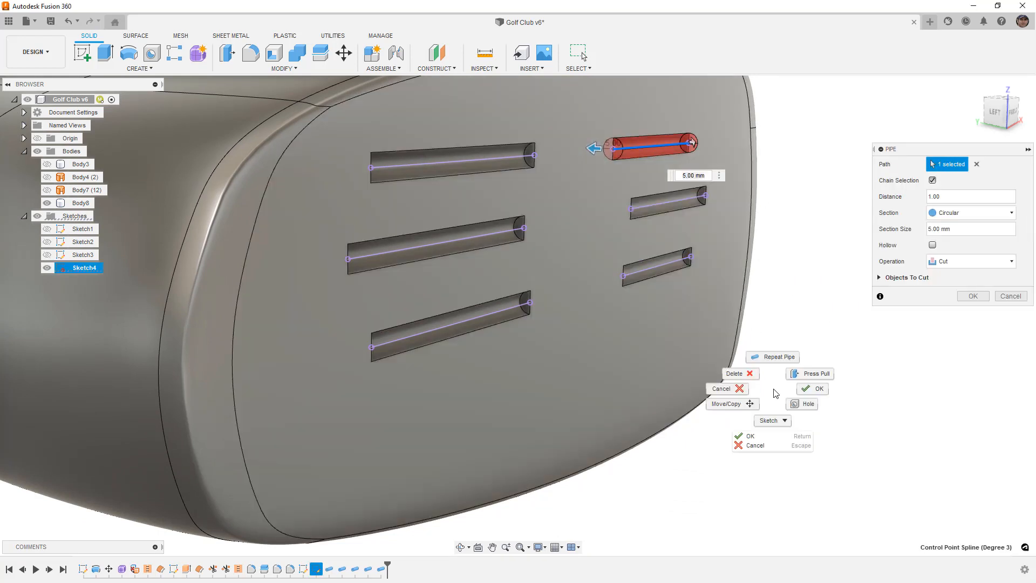
pyautogui.click(816, 392)
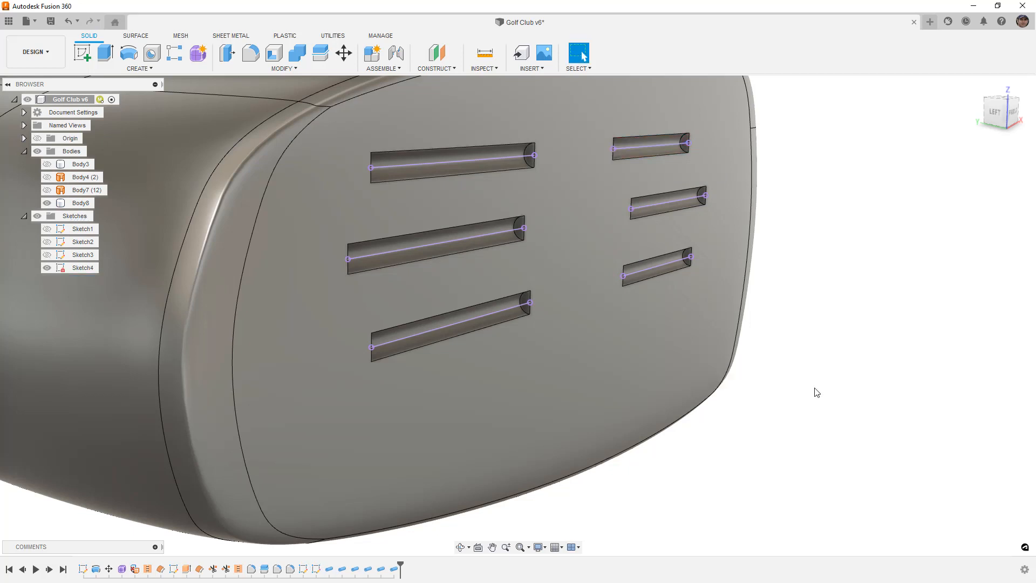
pyautogui.click(51, 269)
# - Fillet the six end edges of the three hosel-half grooves on the clubface with a 1 mm radius
pyautogui.scroll(-5, 717, 335)
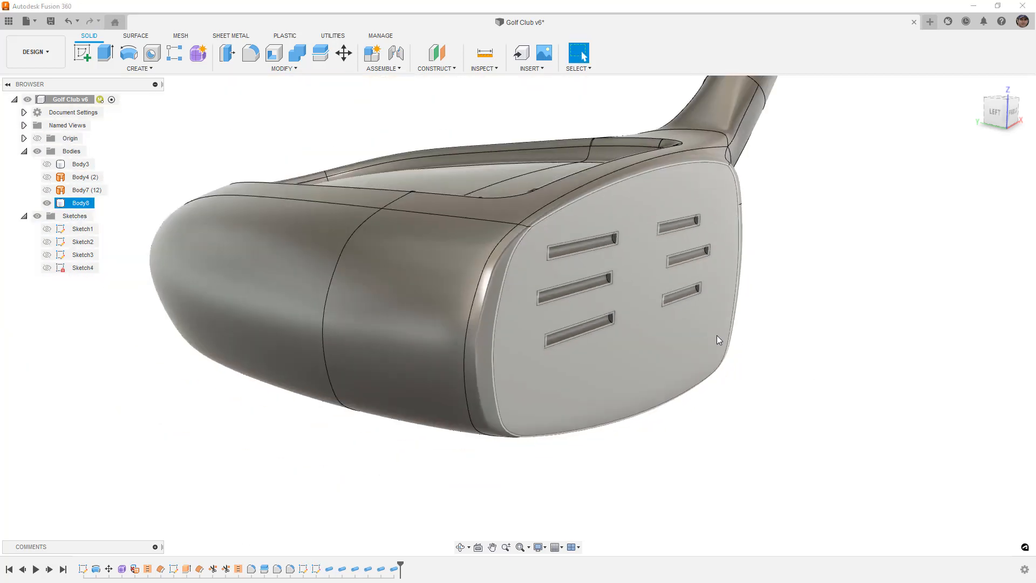
pyautogui.moveTo(710, 358)
pyautogui.keyDown('shift'); pyautogui.mouseDown(button='middle')
pyautogui.moveTo(635, 354)
pyautogui.moveTo(710, 345)
pyautogui.mouseUp(button='middle'); pyautogui.keyUp('shift')
pyautogui.scroll(3, 692, 257)
pyautogui.scroll(3, 688, 258)
pyautogui.press('f')
pyautogui.click(691, 259)
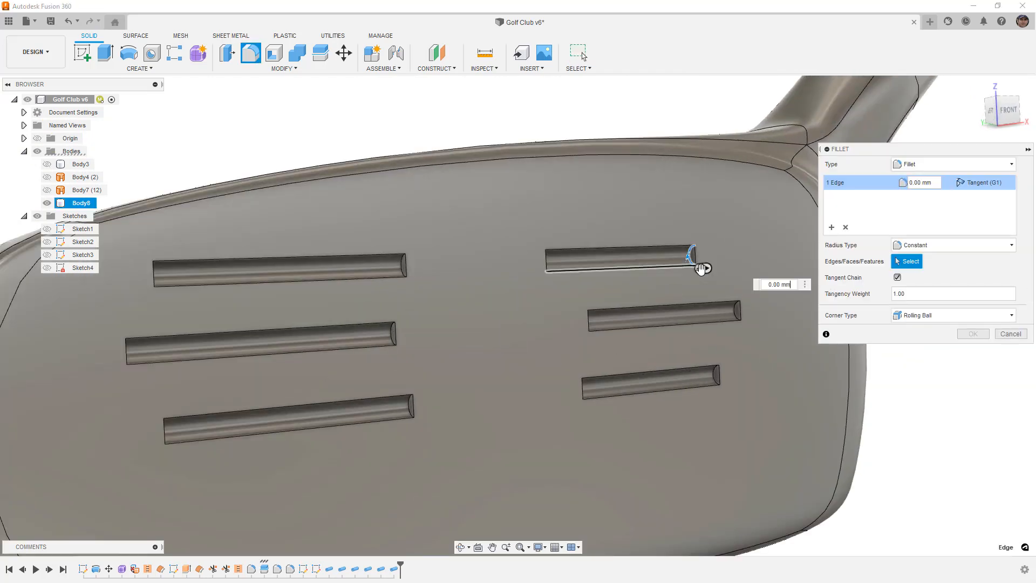
pyautogui.click(736, 316)
pyautogui.click(713, 380)
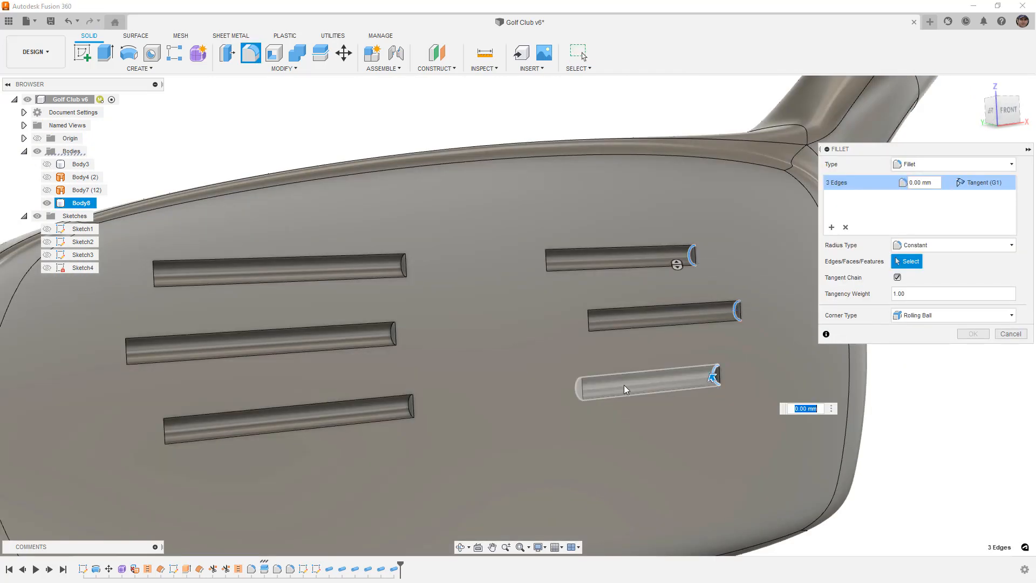
pyautogui.click(542, 265)
pyautogui.click(588, 319)
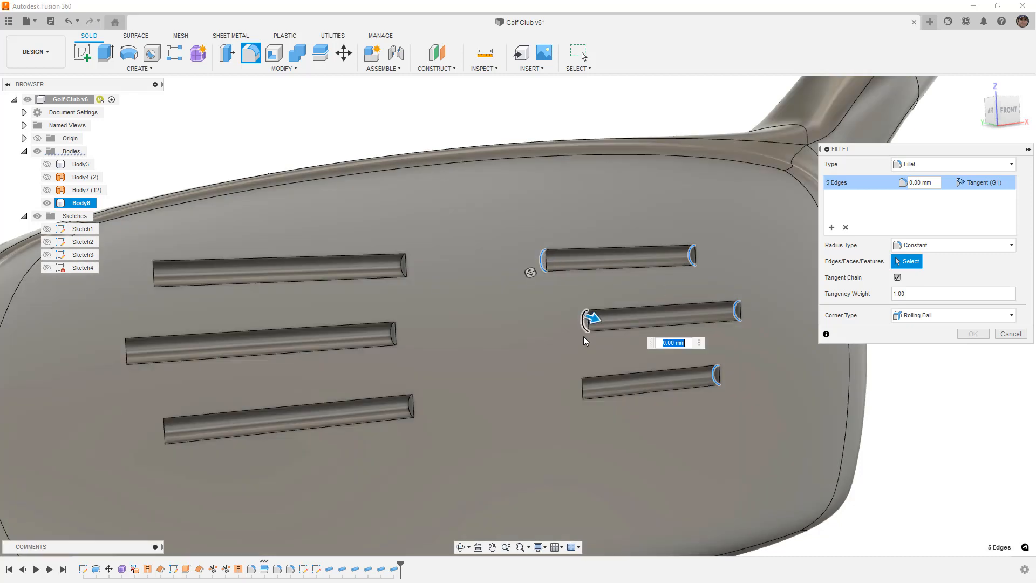
pyautogui.click(579, 388)
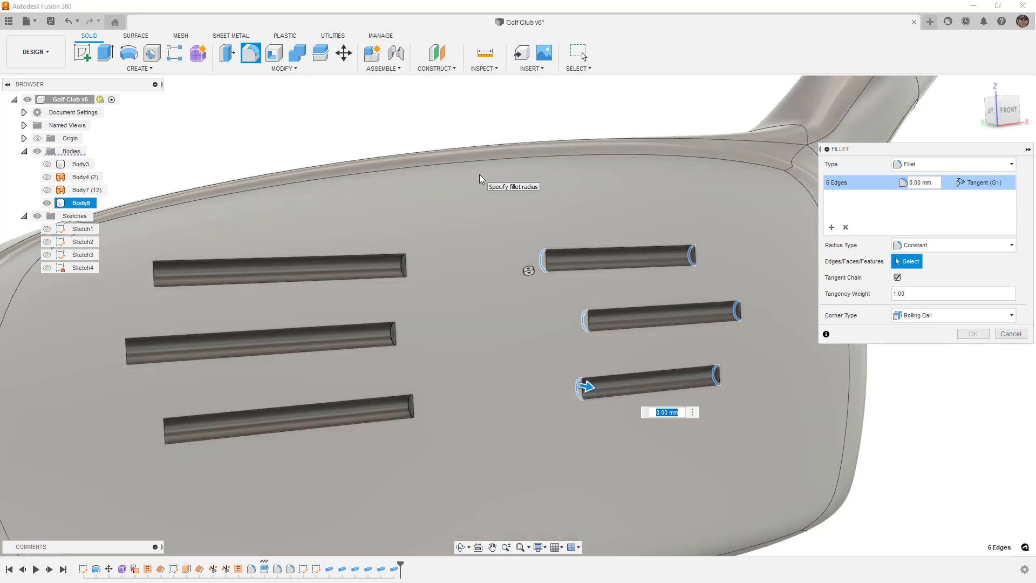
pyautogui.write('2')
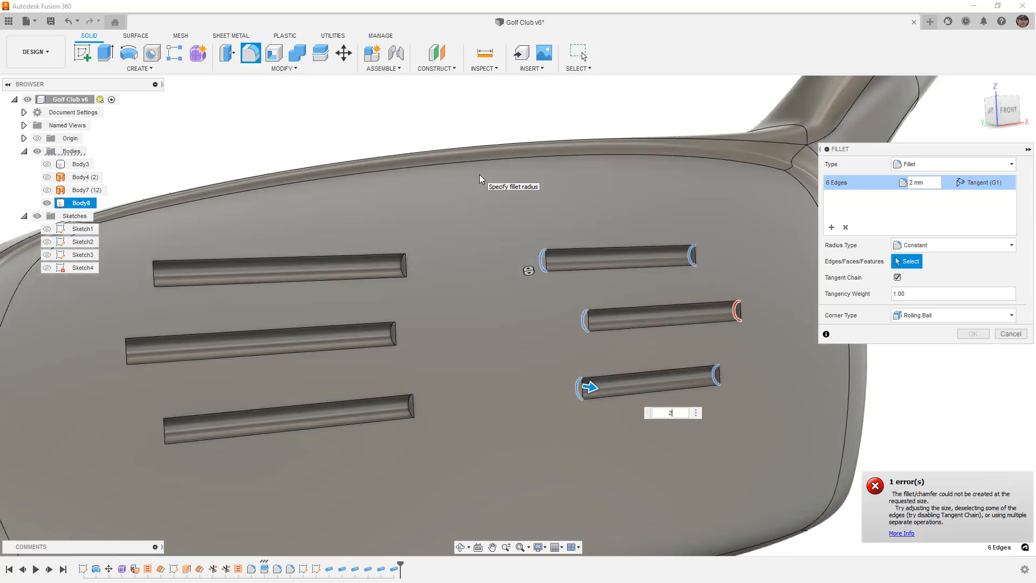
pyautogui.press('Escape')
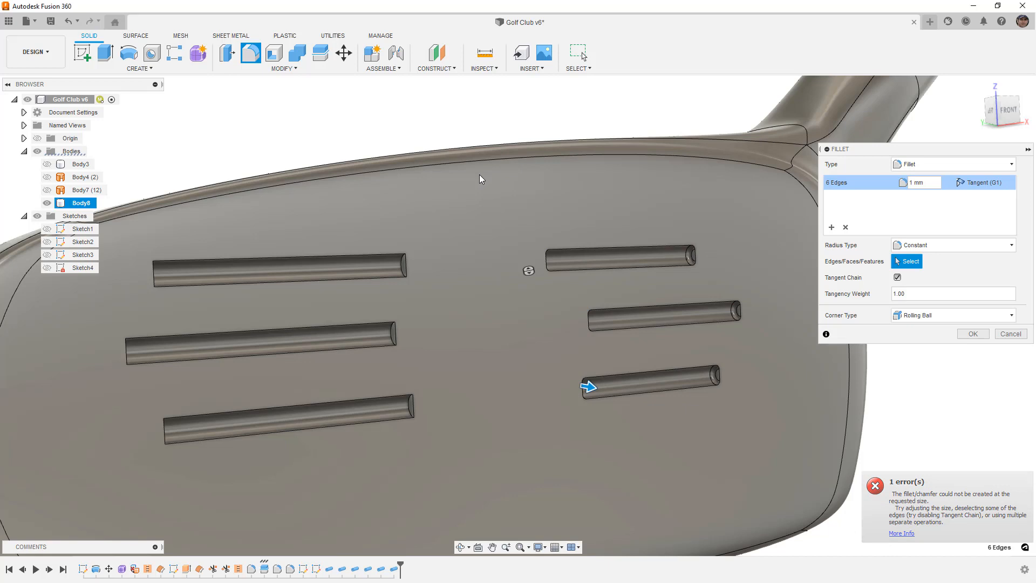
# - Save the filleted clubhead design as a new version with the description "Club Head"
pyautogui.scroll(-5, 603, 225)
pyautogui.keyDown('shift'); pyautogui.moveTo(603, 226); pyautogui.dragTo(642, 300, button='middle'); pyautogui.keyUp('shift')
pyautogui.scroll(-4, 598, 348)
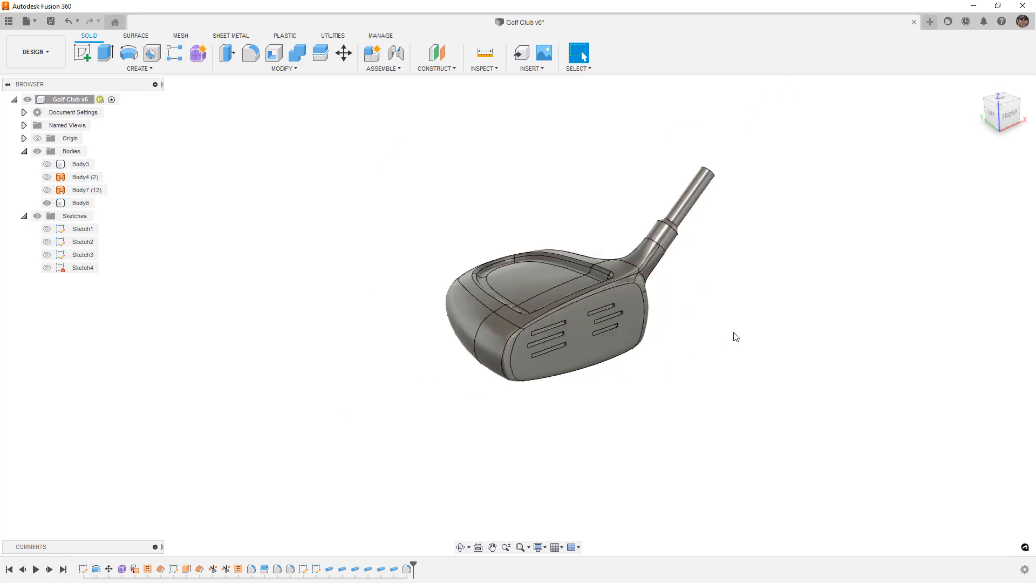
pyautogui.hotkey('ctrl', 's')
pyautogui.write('Club Head')
pyautogui.click(524, 319)
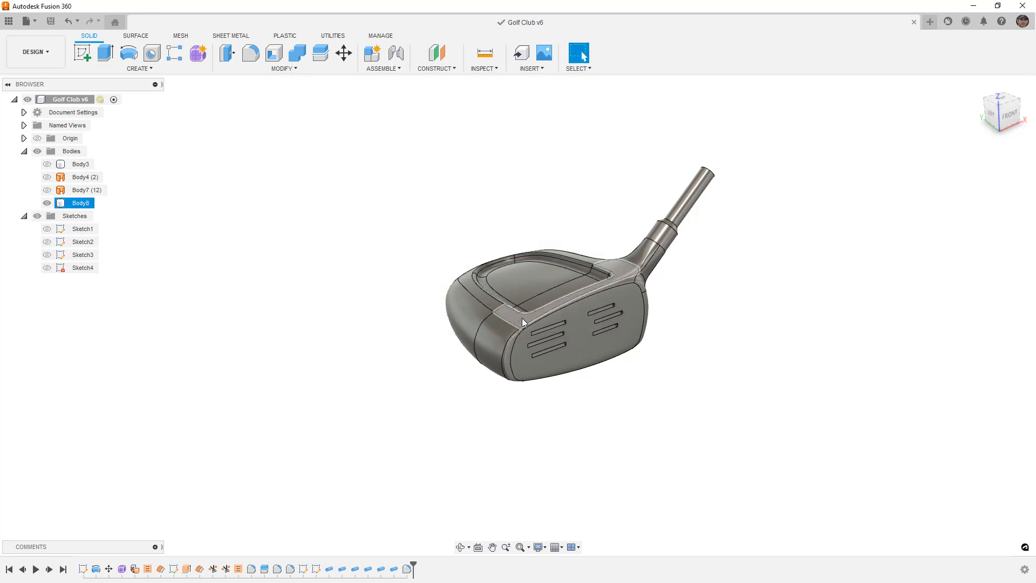
# - Identify the hidden bodies Body4 and Body3, show Body3 in the crown recess to inspect it, and hide it again
pyautogui.click(82, 178)
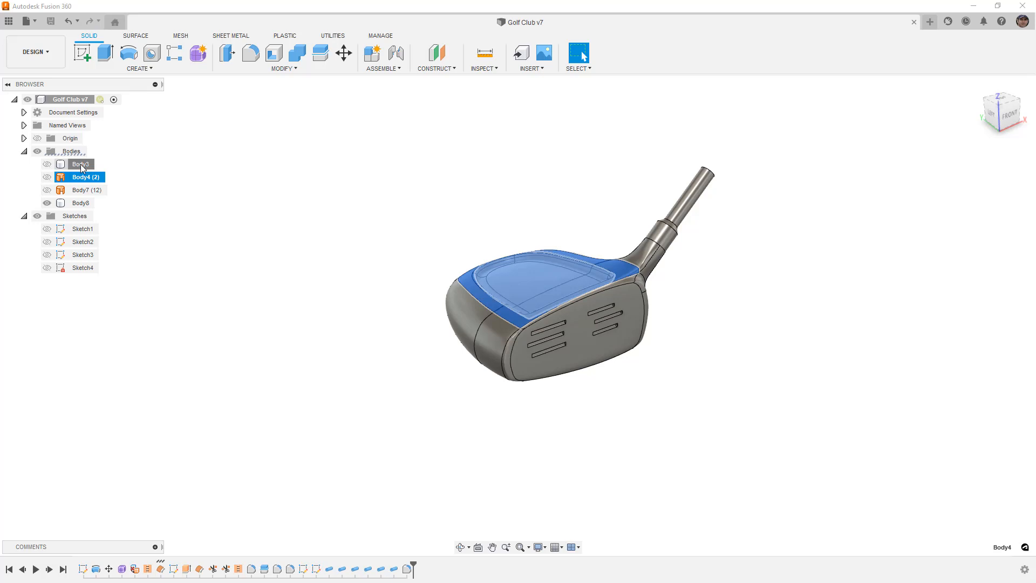
pyautogui.click(82, 165)
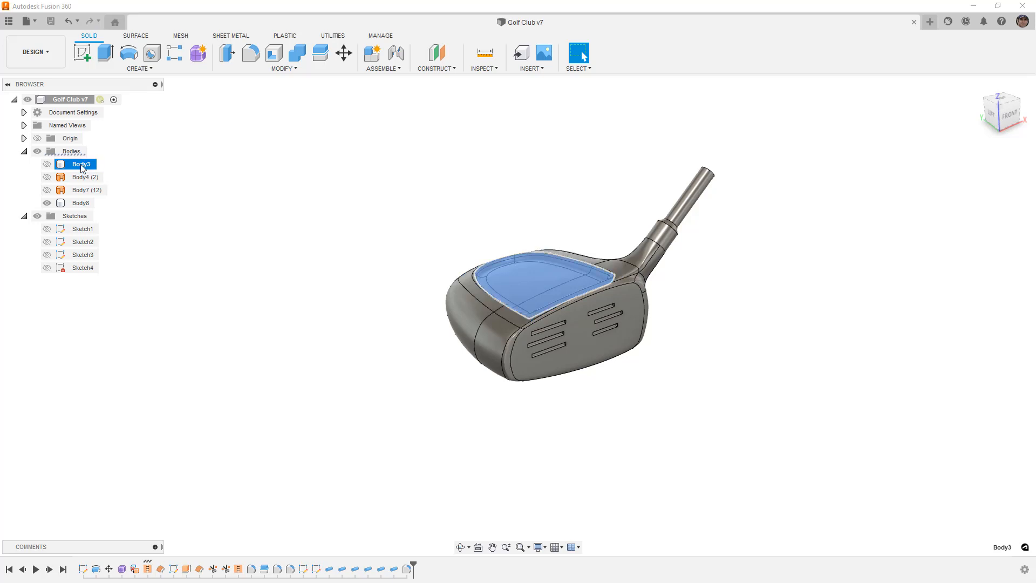
pyautogui.click(47, 164)
pyautogui.click(232, 191)
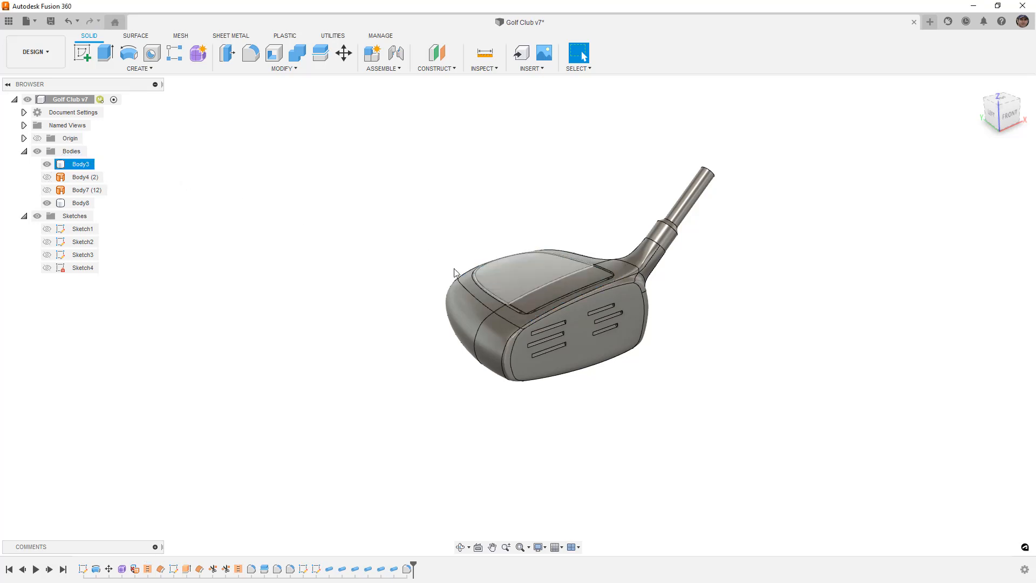
pyautogui.click(47, 164)
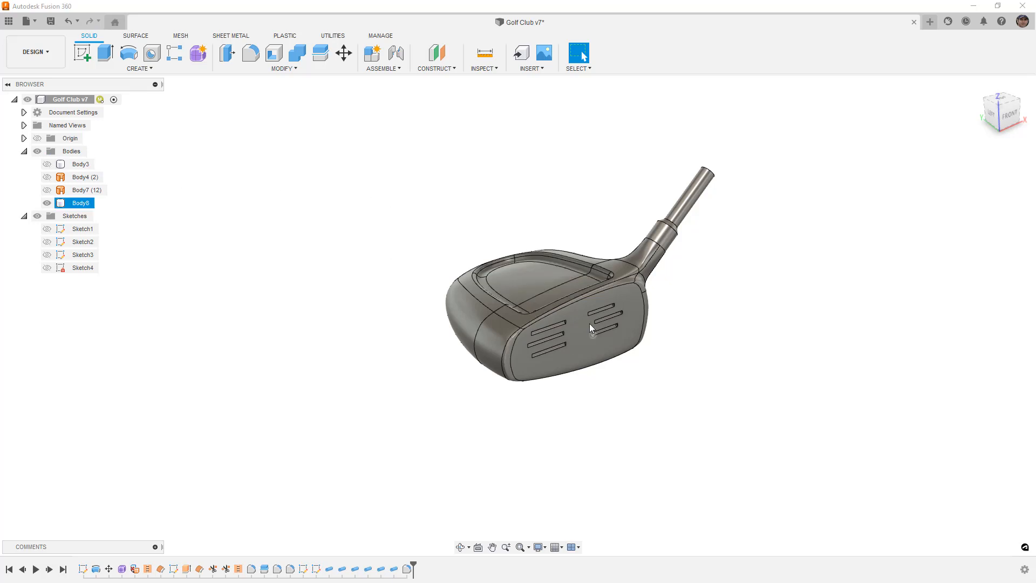
# - Highlight the original form feature from the design history to examine the clubhead faces it drives, and clear the selection
pyautogui.scroll(3, 553, 288)
pyautogui.keyDown('shift'); pyautogui.moveTo(551, 271); pyautogui.dragTo(473, 451, button='middle'); pyautogui.keyUp('shift')
pyautogui.click(122, 568)
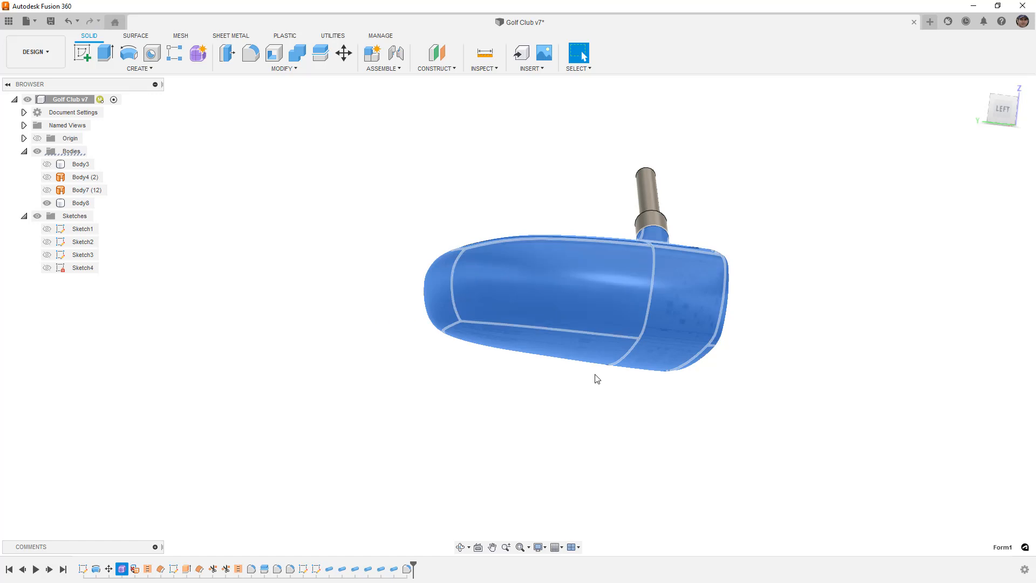
pyautogui.click(504, 388)
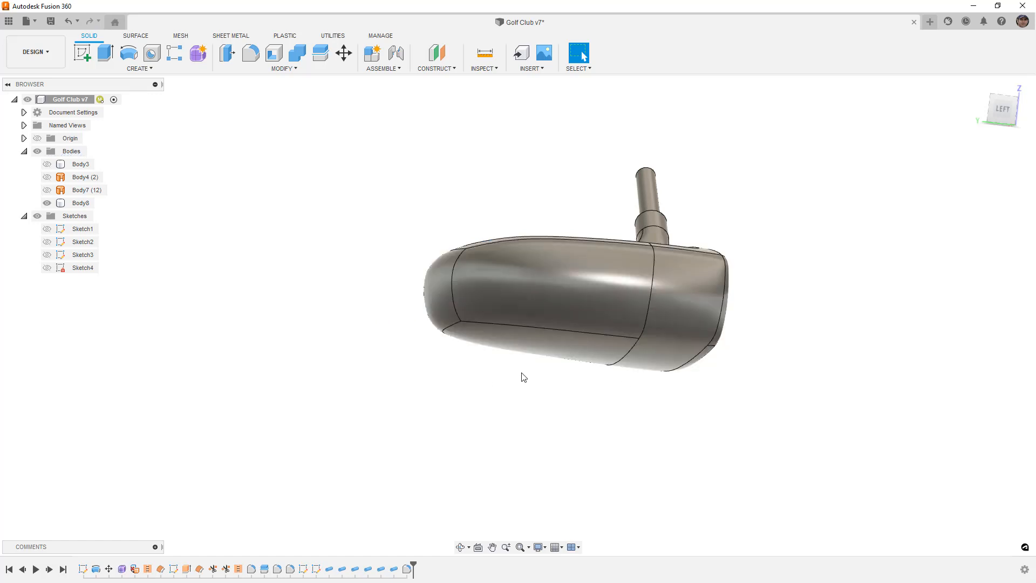
# - Review the clubhead from several angles, ending on the grooved face, and save the design as another version
pyautogui.click(1002, 109)
pyautogui.scroll(-5, 629, 334)
pyautogui.click(717, 363)
pyautogui.keyDown('shift'); pyautogui.moveTo(717, 363); pyautogui.dragTo(603, 348, button='middle'); pyautogui.keyUp('shift')
pyautogui.moveTo(603, 348); pyautogui.dragTo(497, 309)
pyautogui.press('Escape')
pyautogui.click(543, 293)
pyautogui.scroll(5, 543, 293)
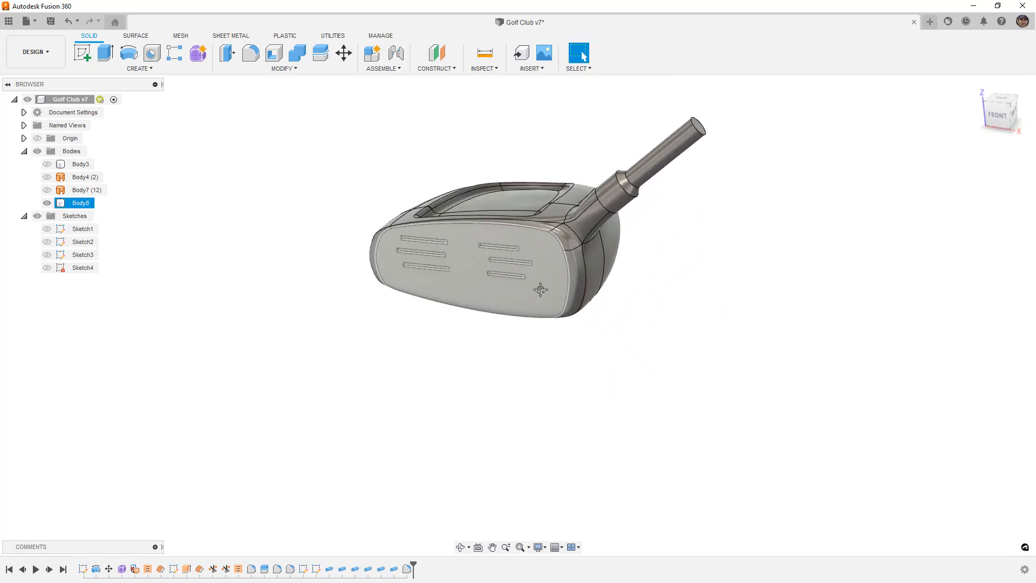
pyautogui.moveTo(541, 290); pyautogui.dragTo(537, 311, button='middle')
pyautogui.hotkey('ctrl', 's')
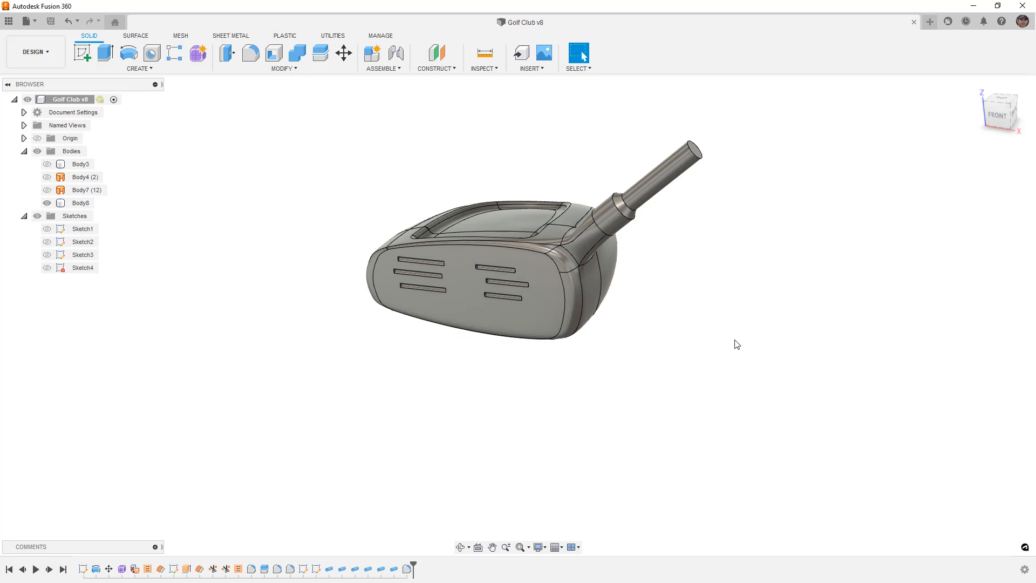
# - Open the clubhead's original form feature for editing, finish the form, and save the design once more
pyautogui.doubleClick(122, 569)
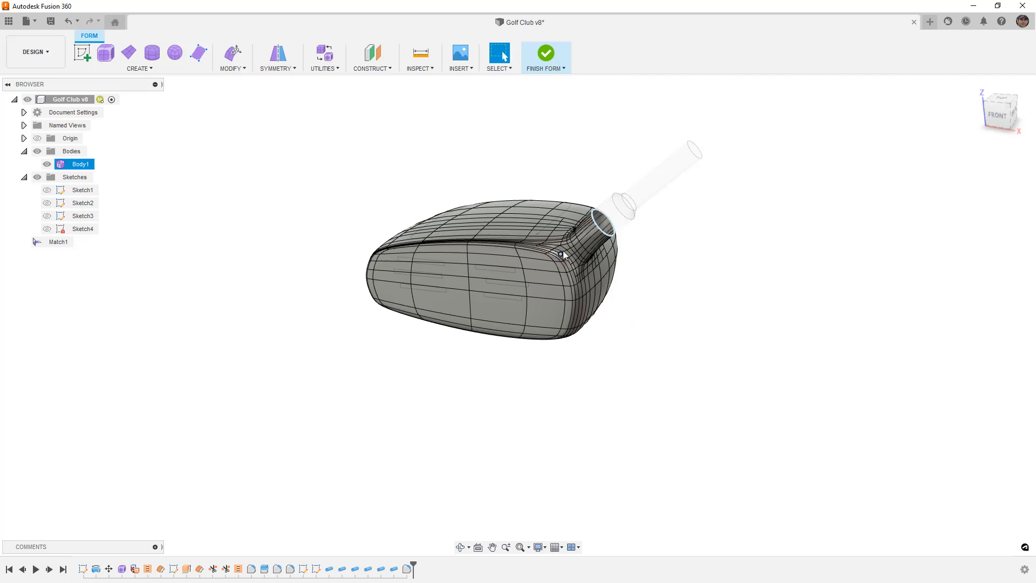
pyautogui.click(546, 52)
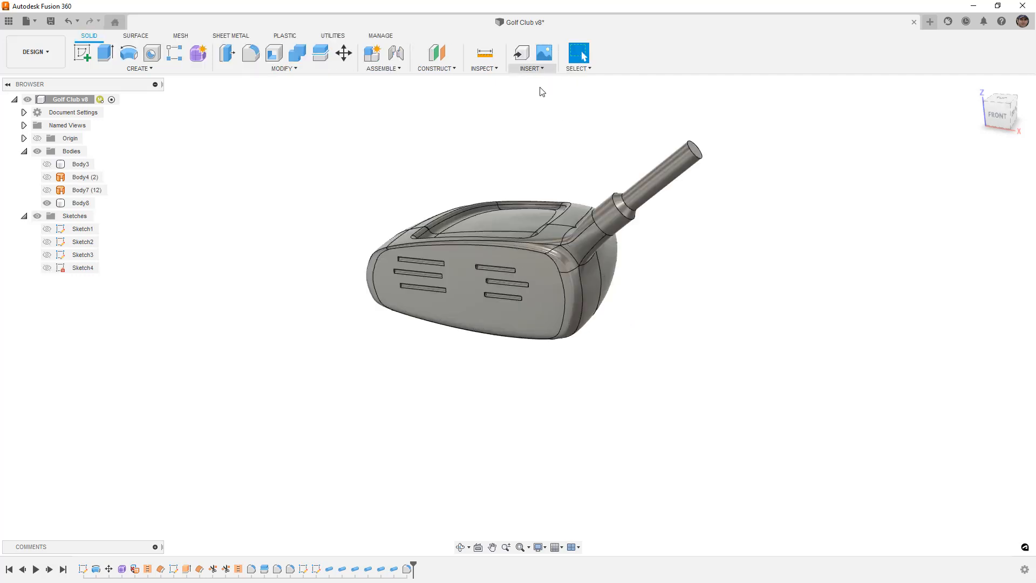
pyautogui.hotkey('ctrl', 's')
pyautogui.press('Return')
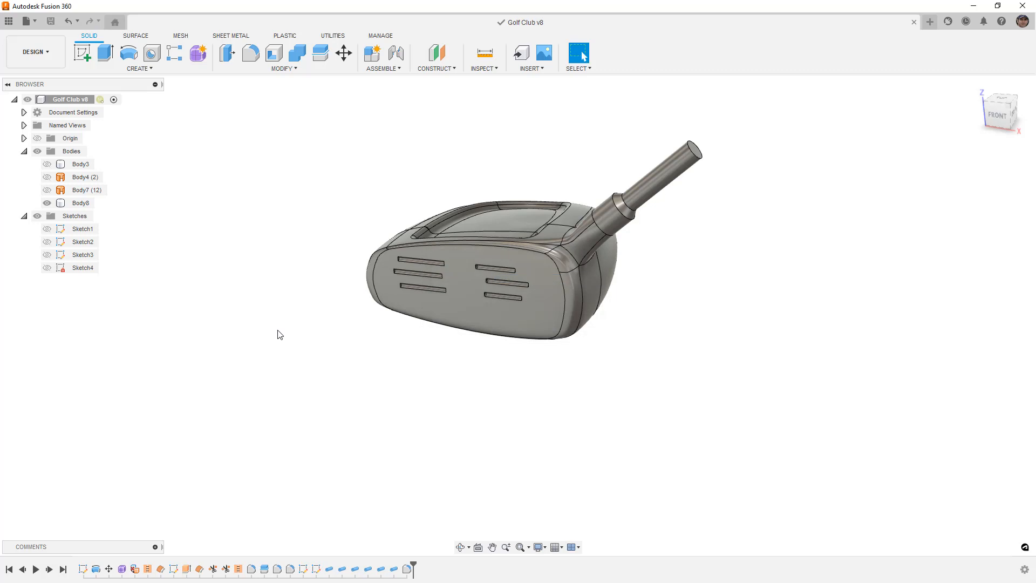